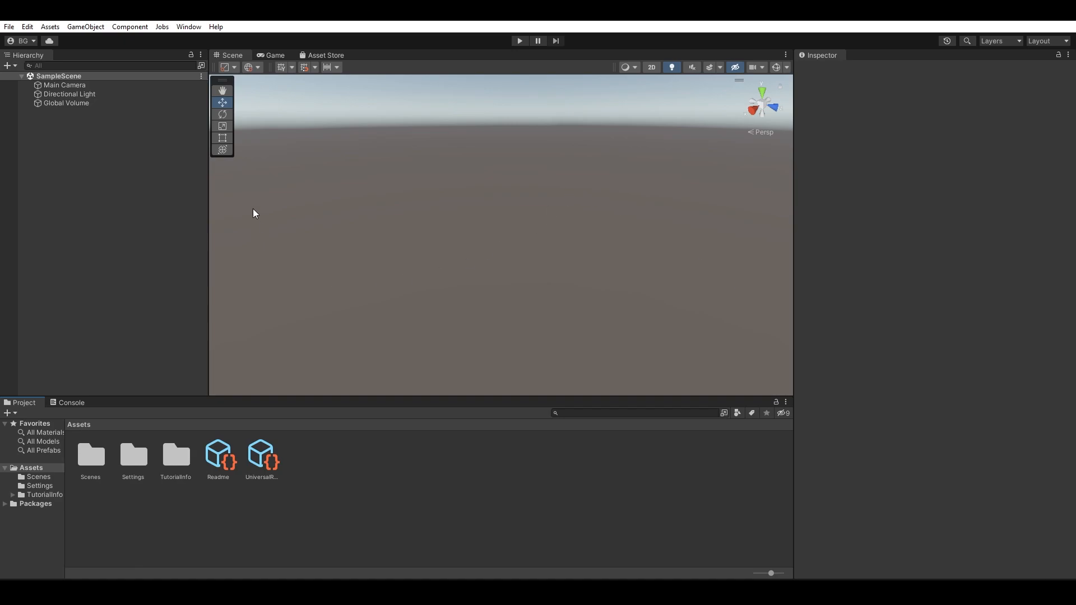
- Preview the scene in the Game view with the Main Camera selected and run it briefly in play mode
{"action": "right_click_drag", "start_coordinate": [420, 221], "coordinate": [552, 244]}
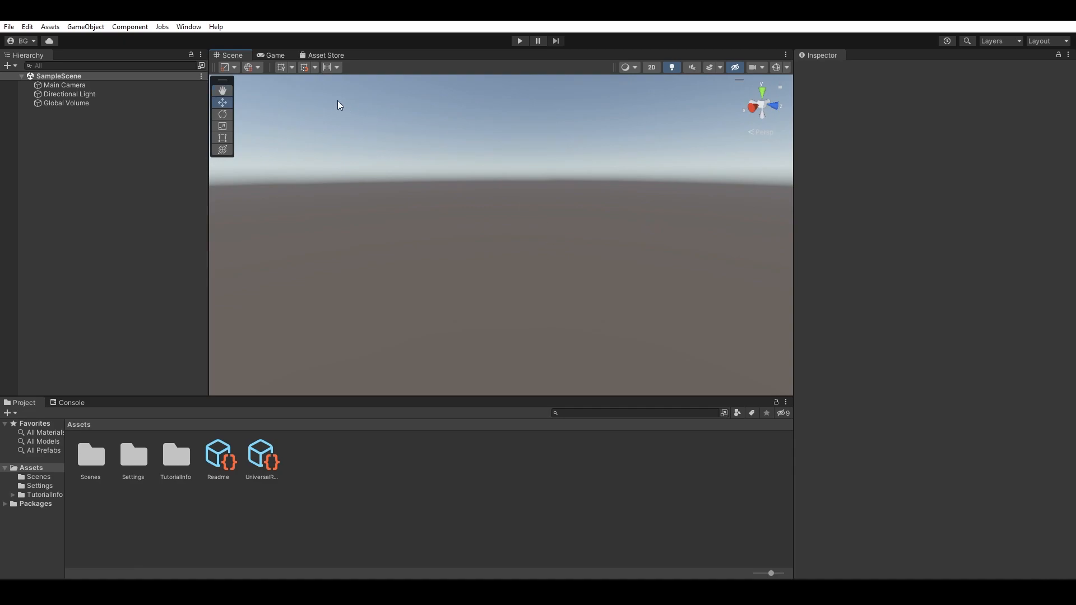
{"action": "left_click", "coordinate": [275, 55]}
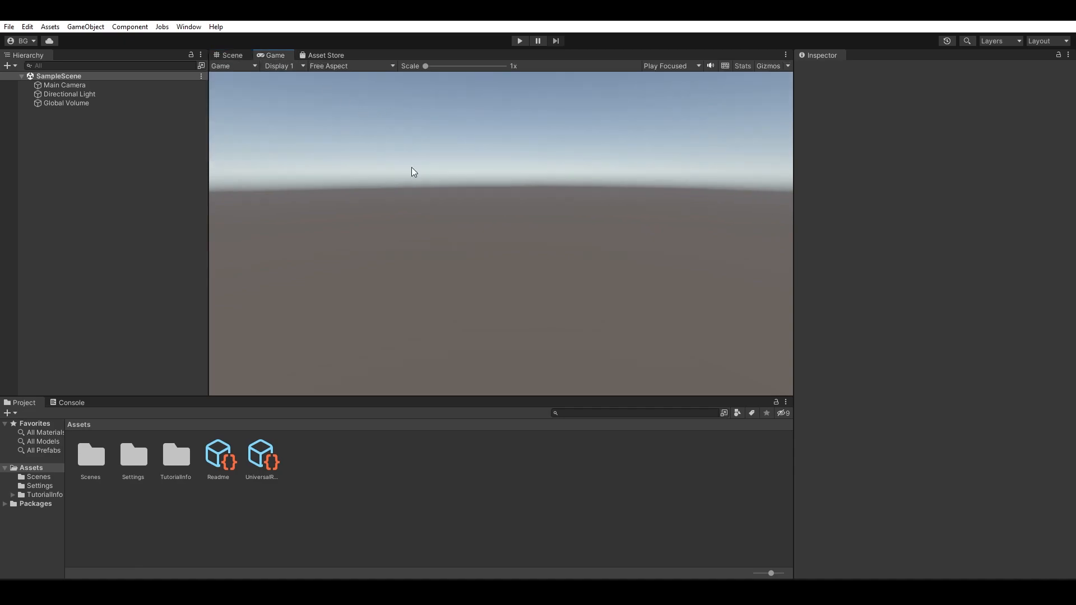
{"action": "left_click", "coordinate": [110, 89]}
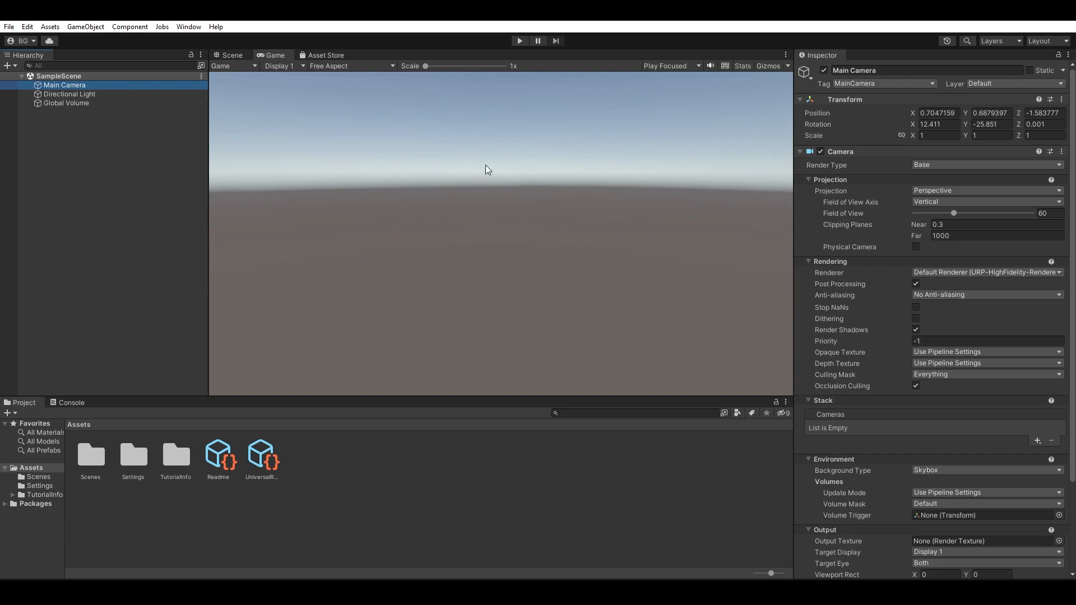
{"action": "left_click", "coordinate": [517, 42]}
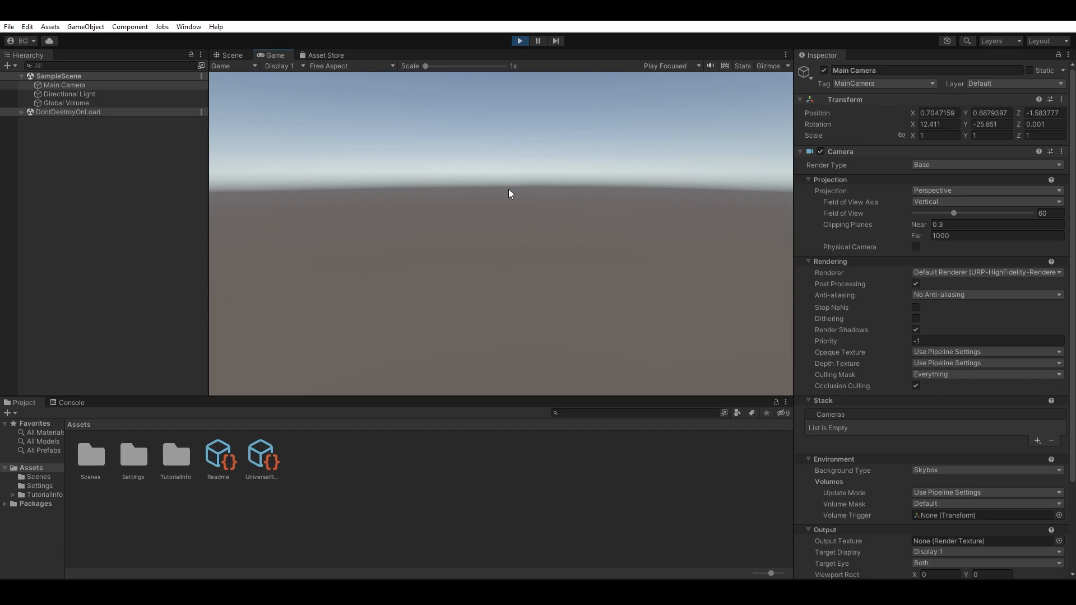
{"action": "key", "text": "ctrl+p"}
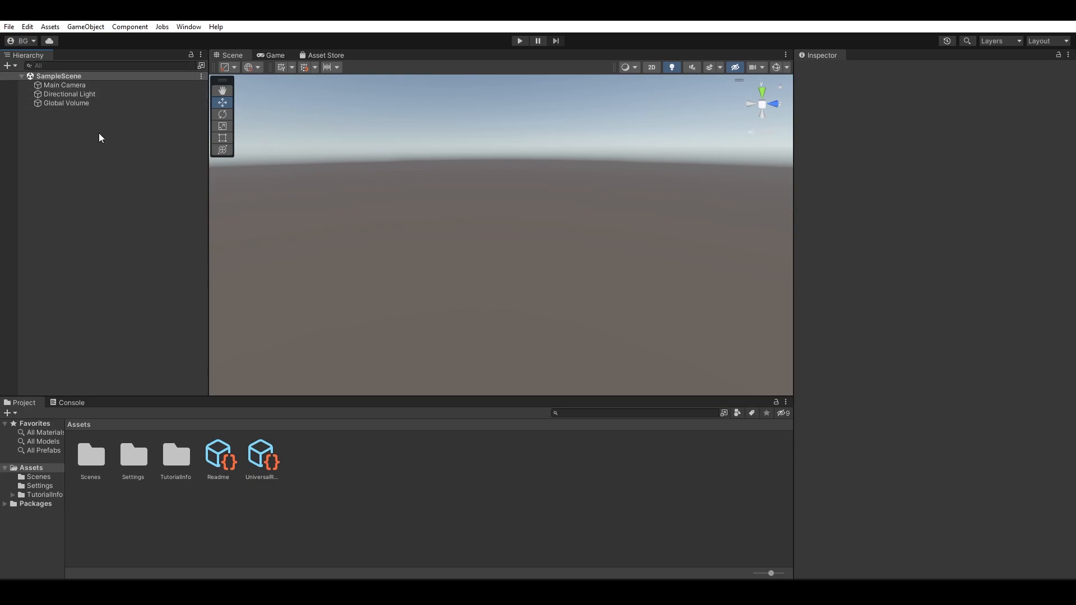
{"action": "left_click", "coordinate": [109, 85]}
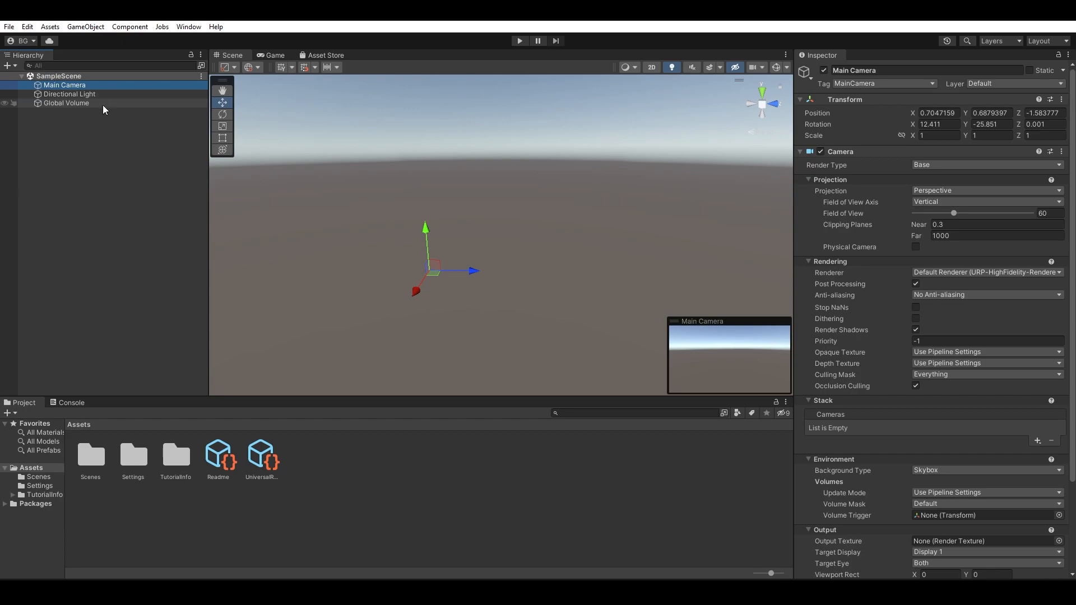
{"action": "left_click", "coordinate": [95, 112]}
{"action": "left_click", "coordinate": [13, 66]}
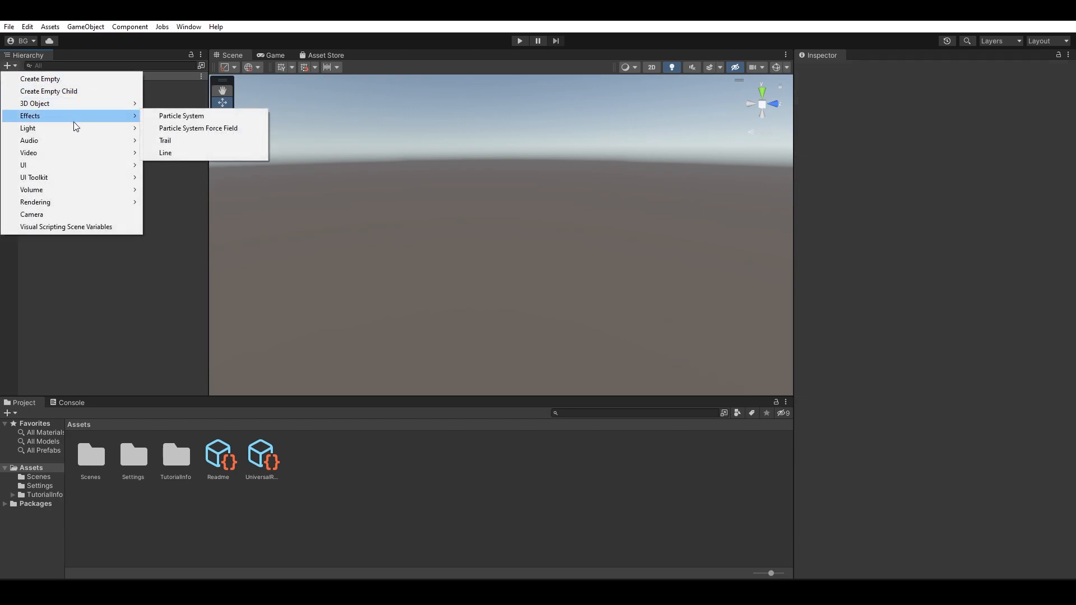
{"action": "mouse_move", "coordinate": [73, 126]}
{"action": "right_click", "coordinate": [96, 220]}
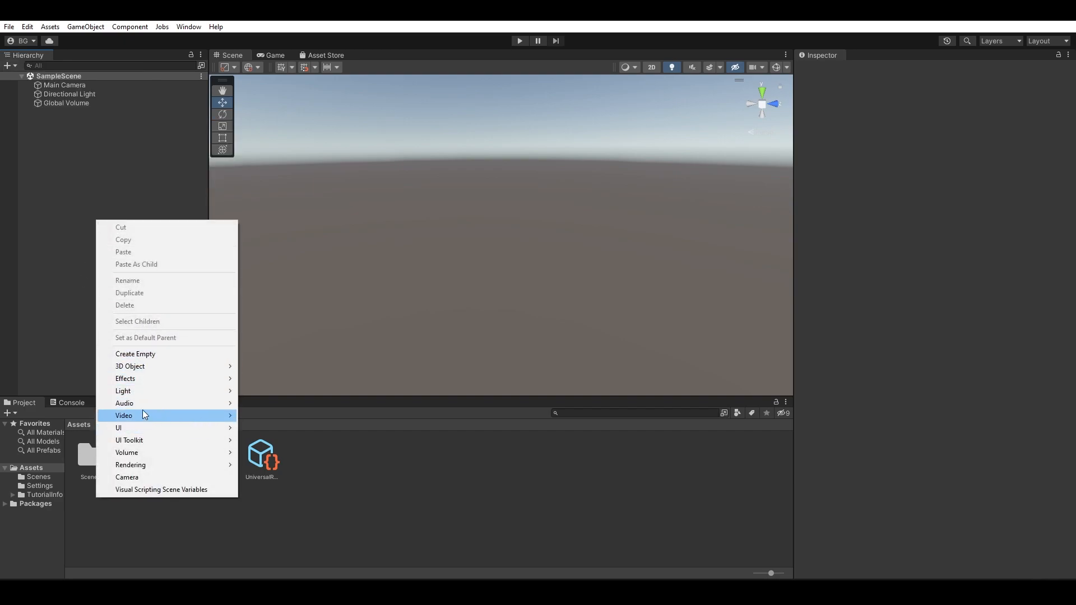
{"action": "left_click", "coordinate": [59, 253]}
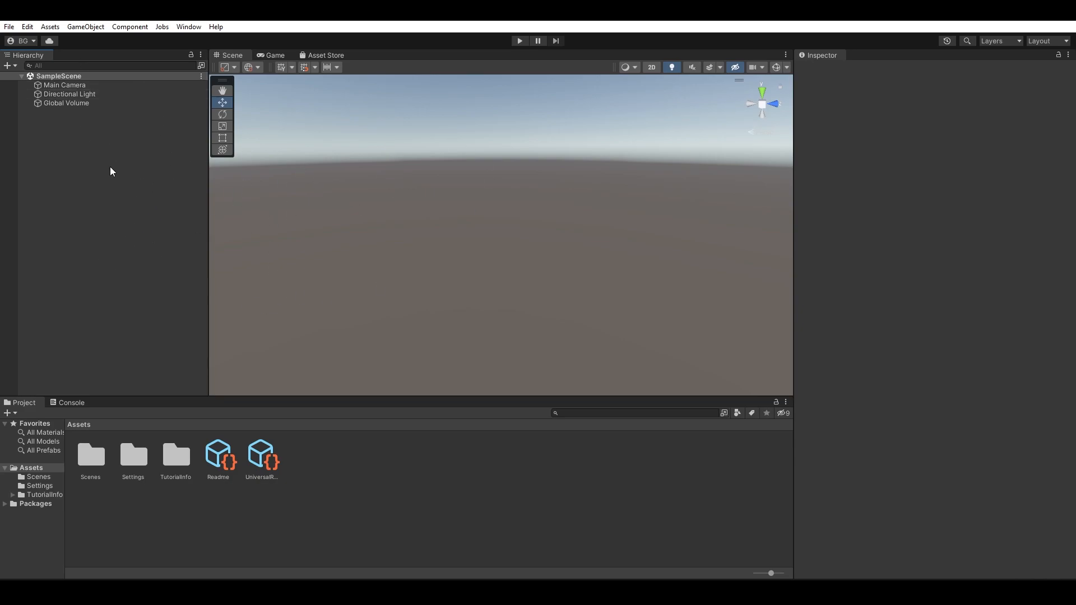
{"action": "left_click", "coordinate": [86, 86]}
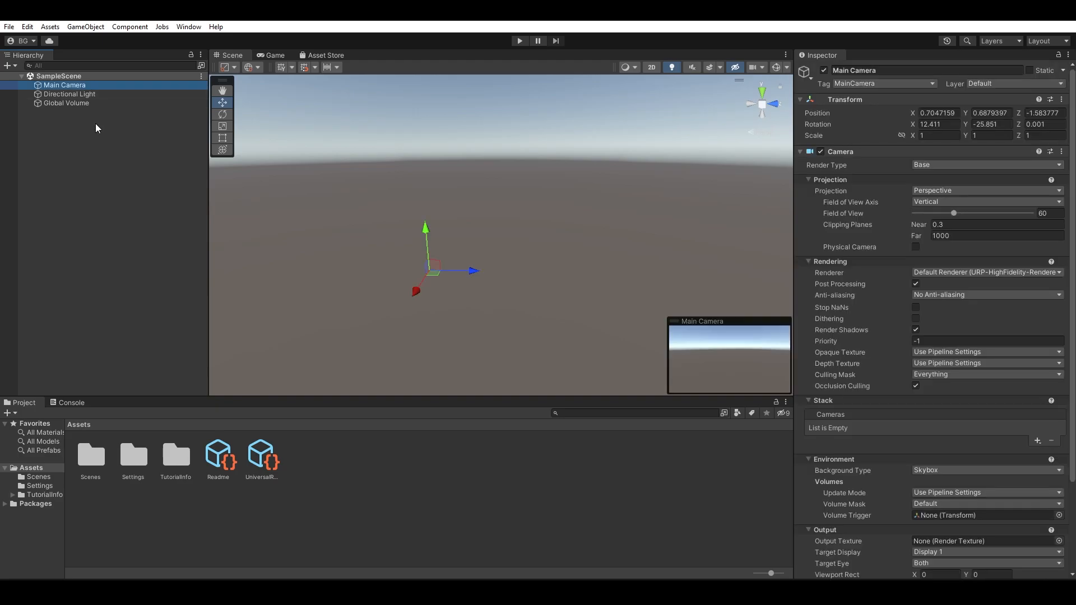
{"action": "left_click", "coordinate": [171, 155]}
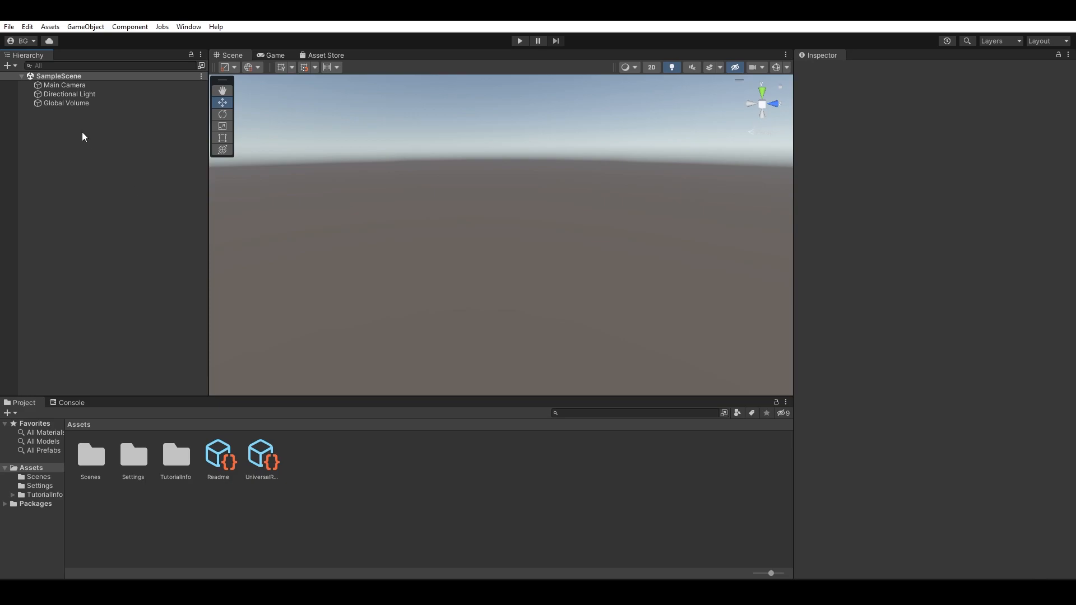
{"action": "left_click", "coordinate": [16, 66]}
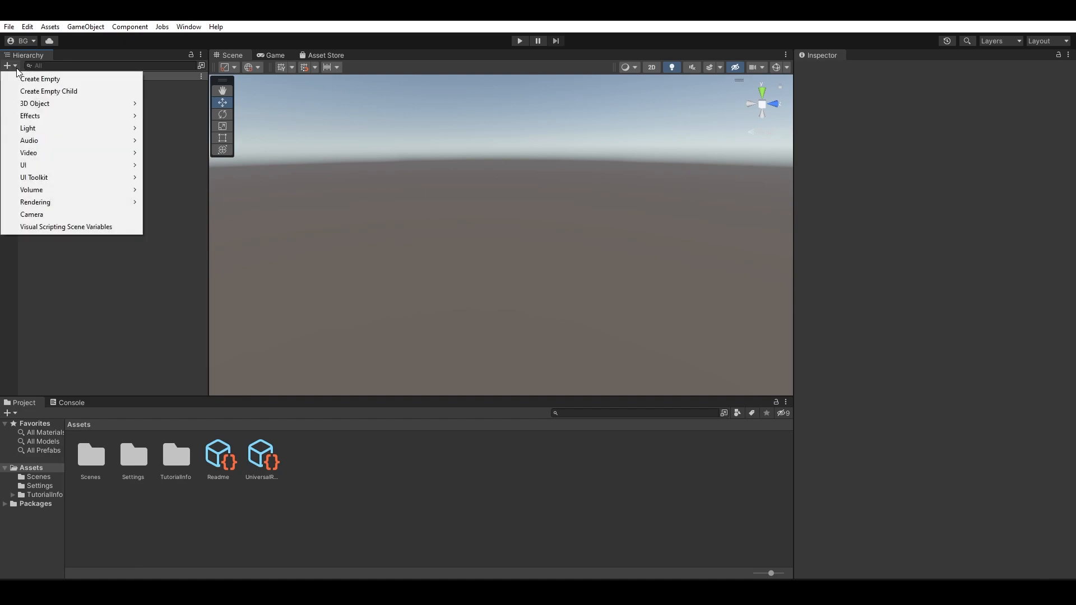
{"action": "mouse_move", "coordinate": [103, 119]}
{"action": "left_click", "coordinate": [91, 242]}
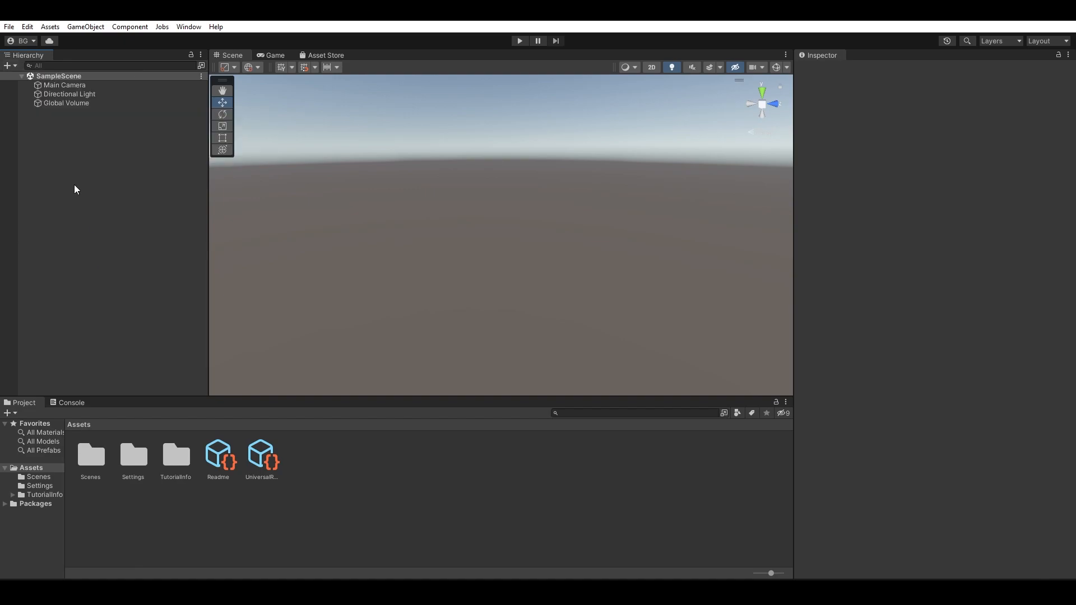
- Add a Particle System effect to SampleScene and select it in the hierarchy
{"action": "left_click", "coordinate": [10, 66]}
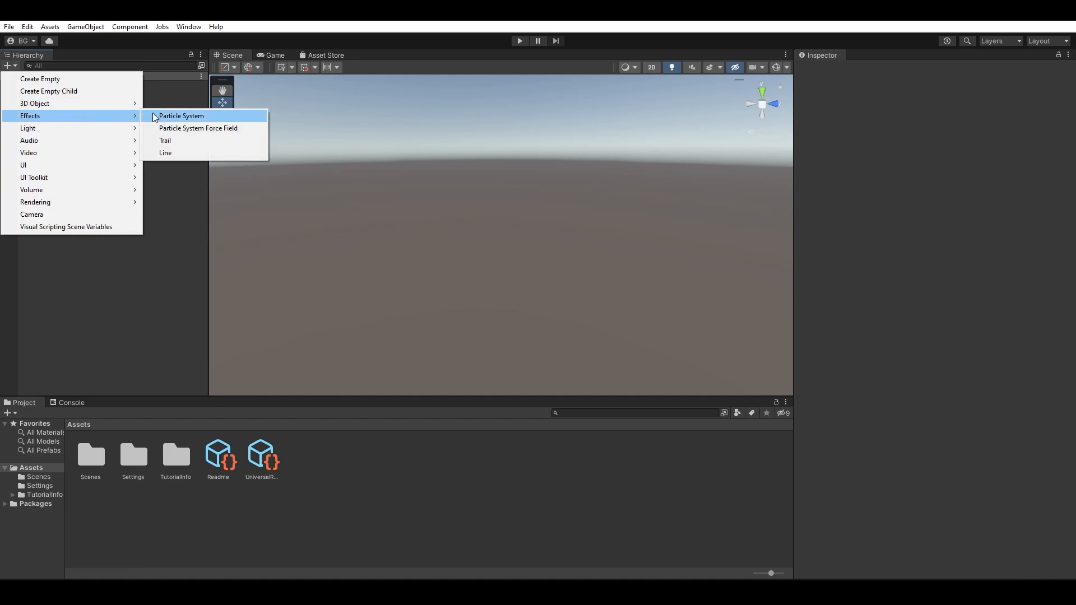
{"action": "left_click", "coordinate": [201, 117]}
{"action": "left_click", "coordinate": [144, 179]}
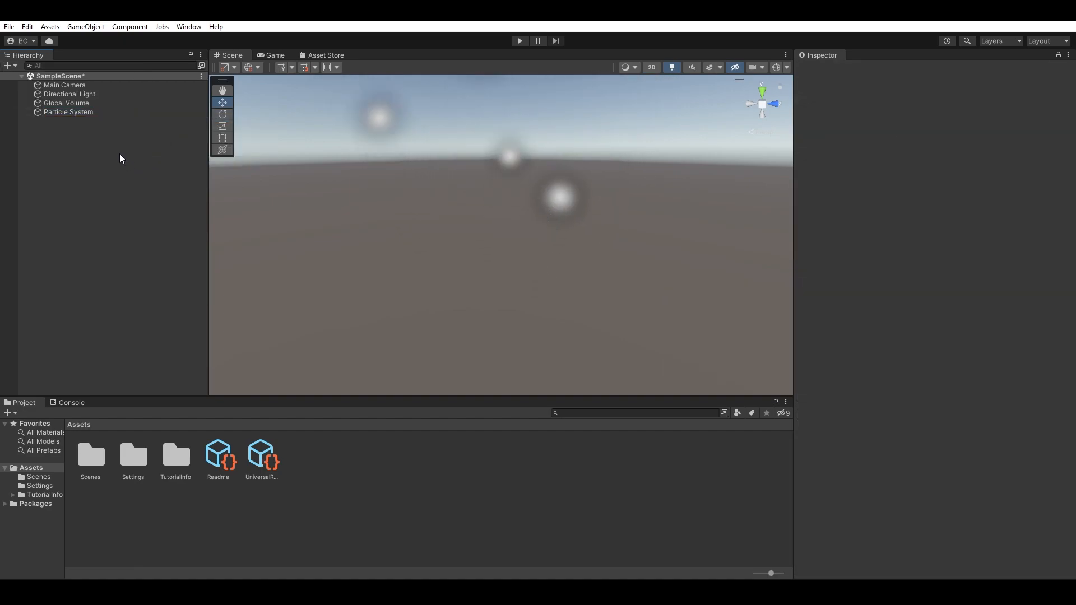
{"action": "left_click", "coordinate": [95, 114]}
- Examine the emitted particles from several angles and review the Particle System's modules and its Particles Unlit material settings
{"action": "middle_click_drag", "start_coordinate": [562, 173], "coordinate": [547, 245]}
{"action": "left_click_drag", "start_coordinate": [547, 245], "coordinate": [557, 267], "text": "alt"}
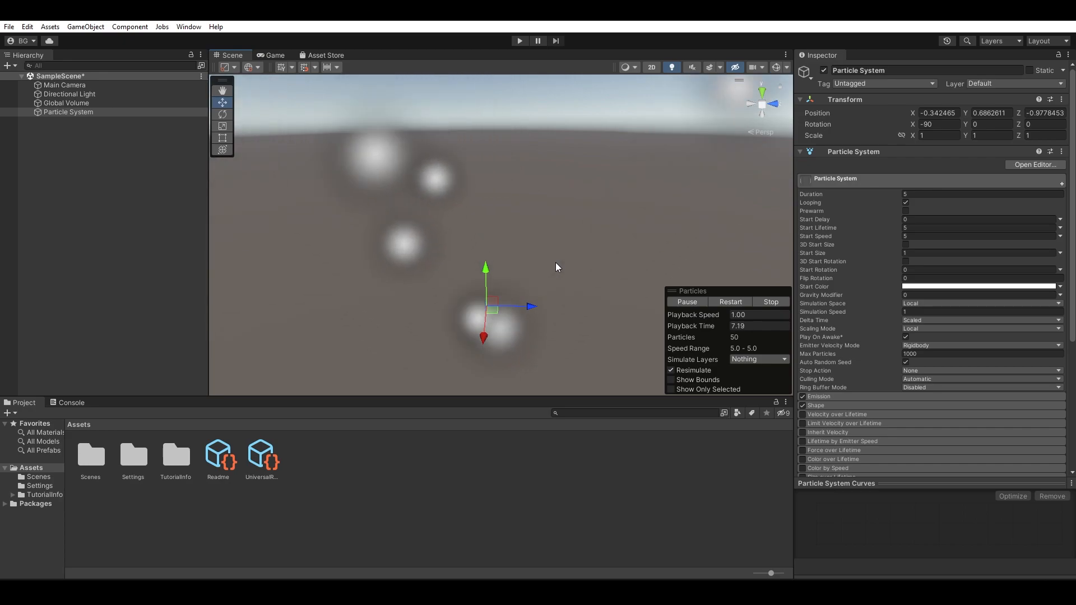
{"action": "mouse_move", "coordinate": [557, 267]}
{"action": "left_mouse_down", "text": "alt"}
{"action": "mouse_move", "coordinate": [562, 240]}
{"action": "mouse_move", "coordinate": [558, 259]}
{"action": "left_mouse_up", "text": "alt"}
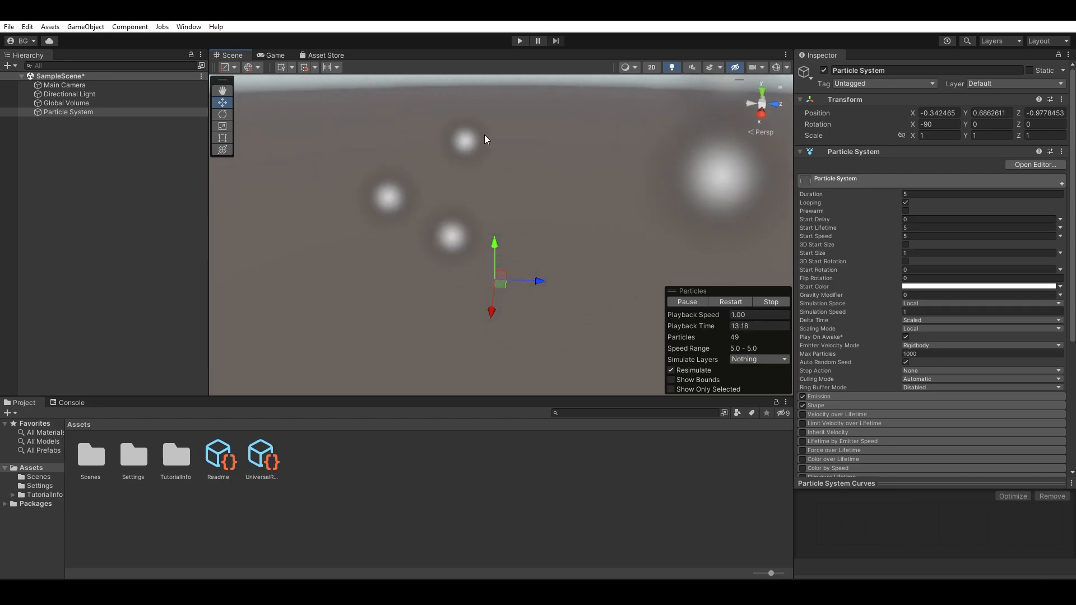
{"action": "mouse_move", "coordinate": [506, 280]}
{"action": "left_mouse_down", "text": "alt"}
{"action": "mouse_move", "coordinate": [593, 267]}
{"action": "mouse_move", "coordinate": [588, 281]}
{"action": "mouse_move", "coordinate": [486, 161]}
{"action": "mouse_move", "coordinate": [547, 179]}
{"action": "mouse_move", "coordinate": [538, 233]}
{"action": "mouse_move", "coordinate": [577, 204]}
{"action": "mouse_move", "coordinate": [519, 199]}
{"action": "mouse_move", "coordinate": [504, 240]}
{"action": "mouse_move", "coordinate": [451, 277]}
{"action": "mouse_move", "coordinate": [508, 259]}
{"action": "mouse_move", "coordinate": [498, 267]}
{"action": "left_mouse_up", "text": "alt"}
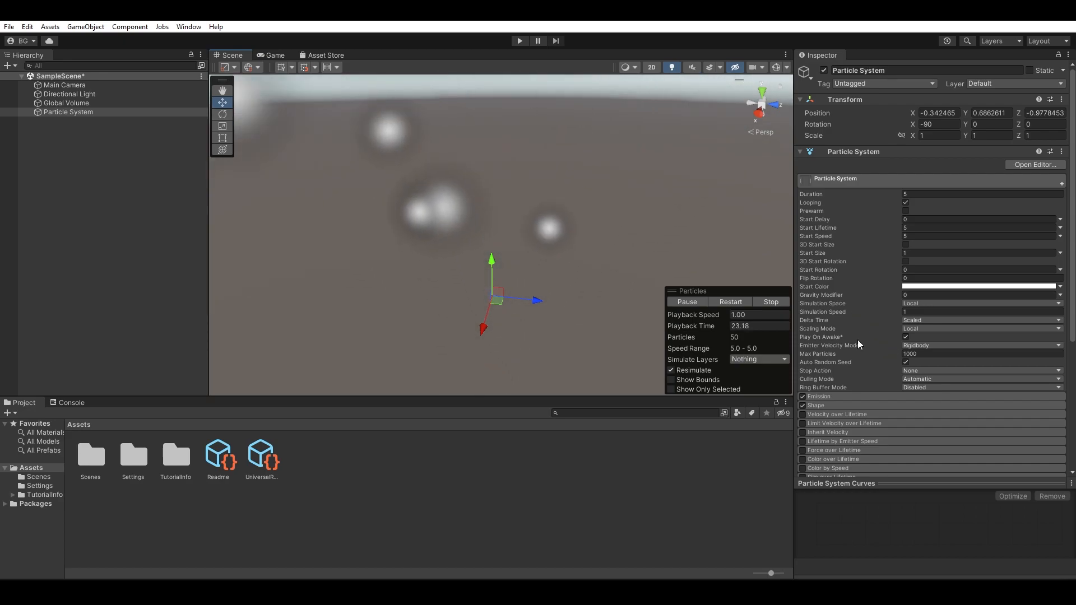
{"action": "scroll", "coordinate": [846, 336], "scroll_direction": "down", "scroll_amount": 3}
{"action": "scroll", "coordinate": [839, 333], "scroll_direction": "down", "scroll_amount": 3}
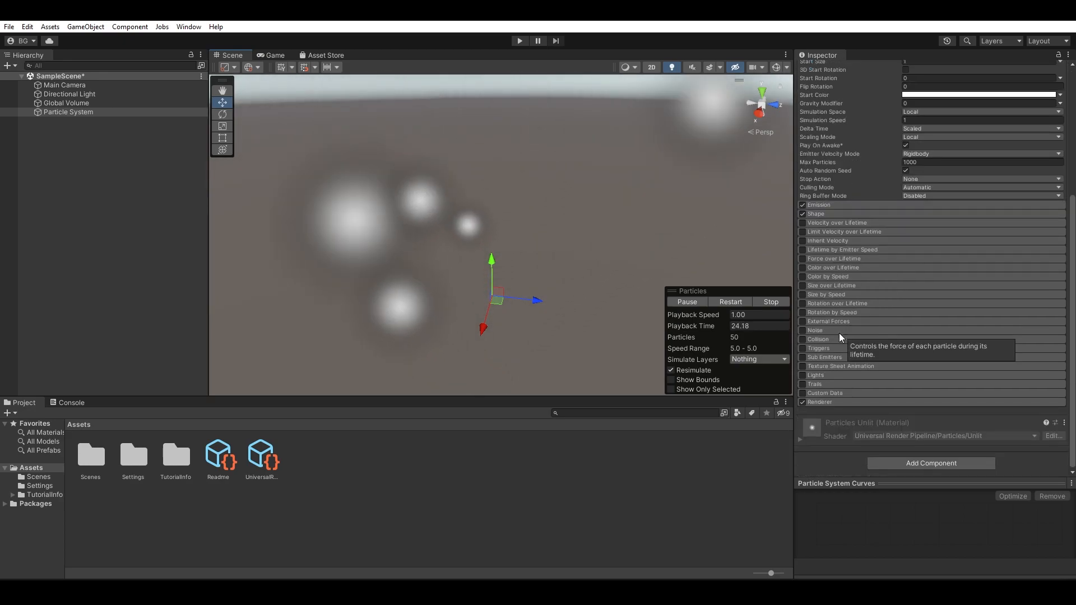
{"action": "left_click", "coordinate": [800, 438]}
{"action": "scroll", "coordinate": [839, 417], "scroll_direction": "down", "scroll_amount": 3}
{"action": "scroll", "coordinate": [839, 417], "scroll_direction": "down", "scroll_amount": 5}
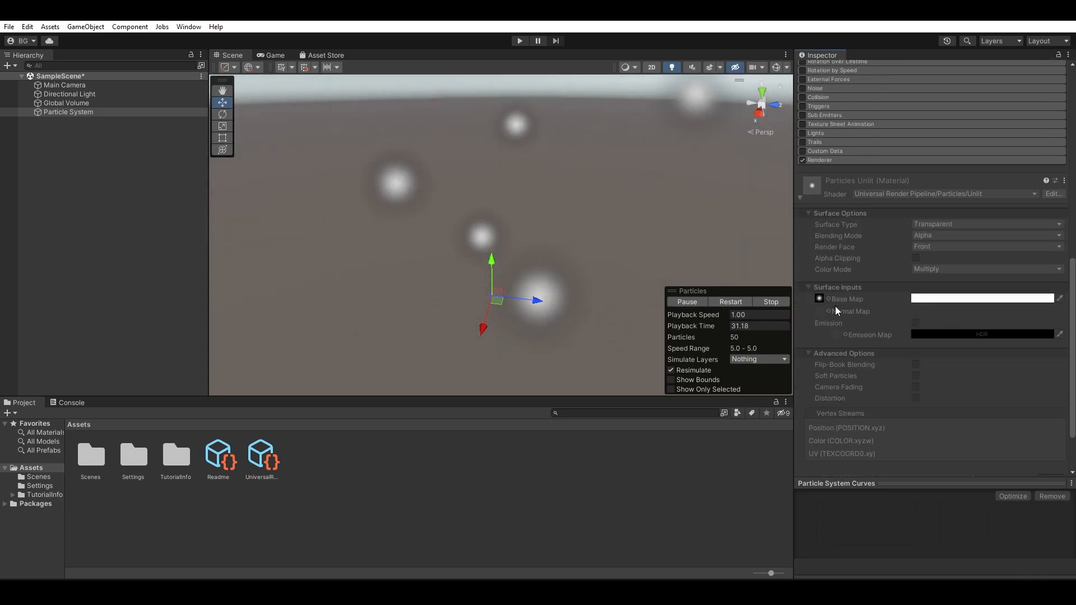
{"action": "scroll", "coordinate": [840, 299], "scroll_direction": "up", "scroll_amount": 15}
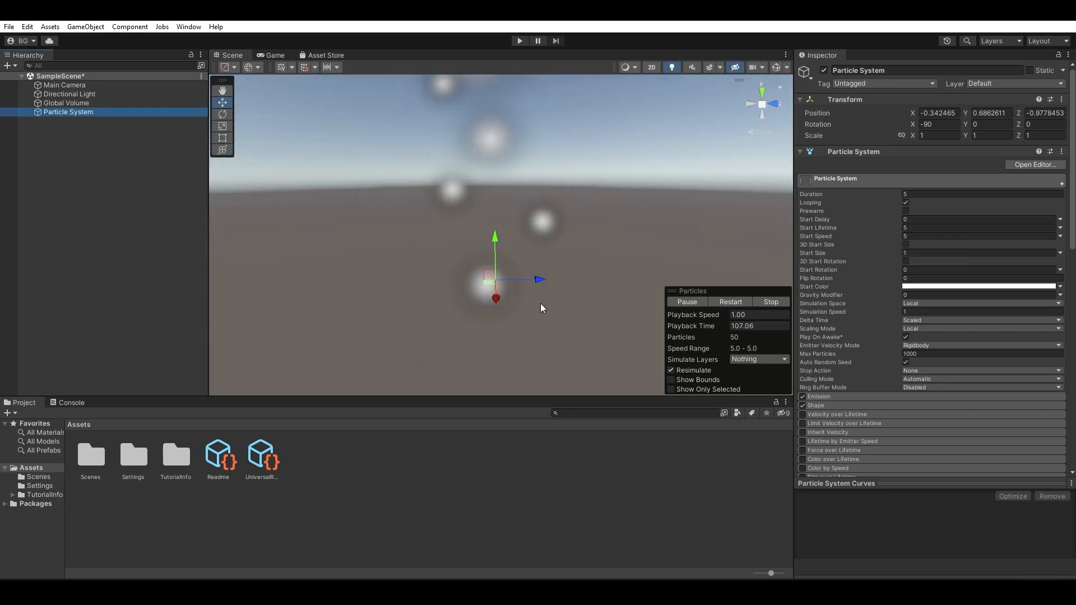
{"action": "left_click_drag", "start_coordinate": [573, 268], "coordinate": [575, 281], "text": "alt"}
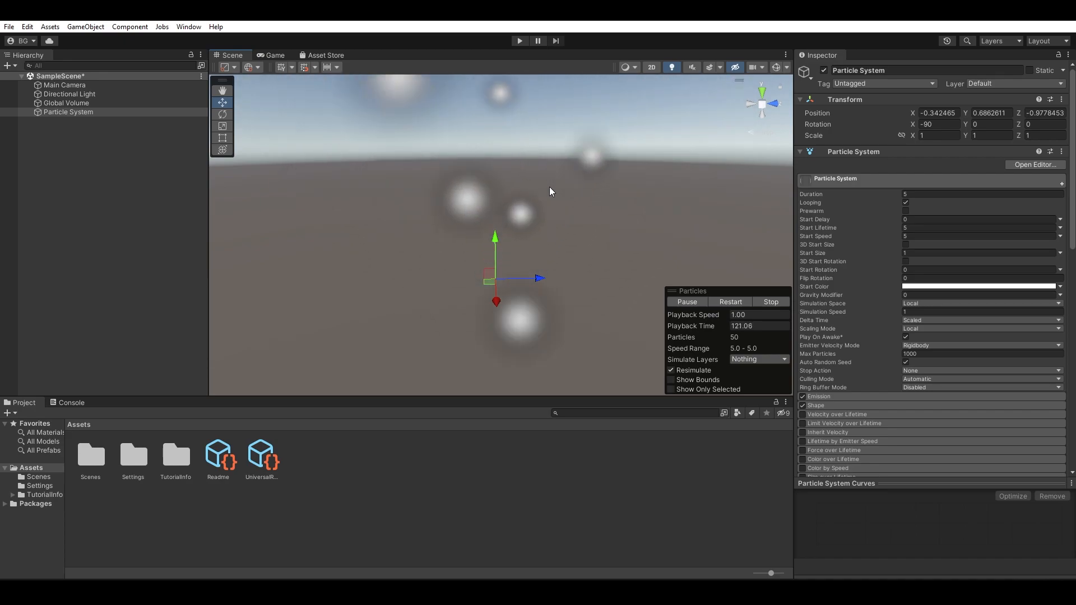
{"action": "left_click_drag", "start_coordinate": [549, 187], "coordinate": [610, 183], "text": "alt"}
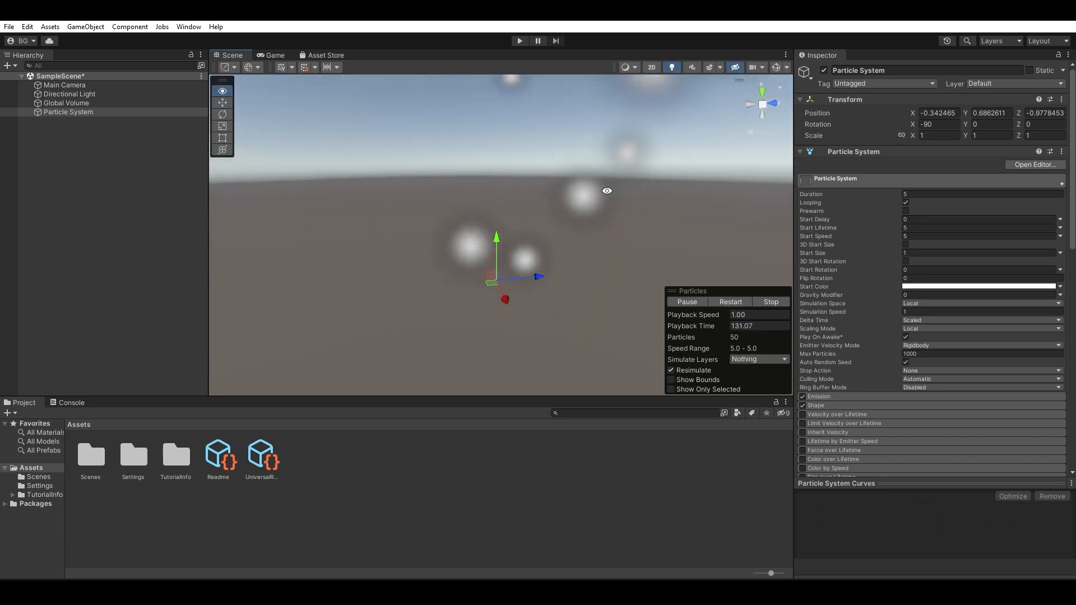
{"action": "mouse_move", "coordinate": [596, 209]}
{"action": "left_mouse_down", "text": "alt"}
{"action": "mouse_move", "coordinate": [605, 237]}
{"action": "mouse_move", "coordinate": [624, 200]}
{"action": "mouse_move", "coordinate": [586, 196]}
{"action": "left_mouse_up", "text": "alt"}
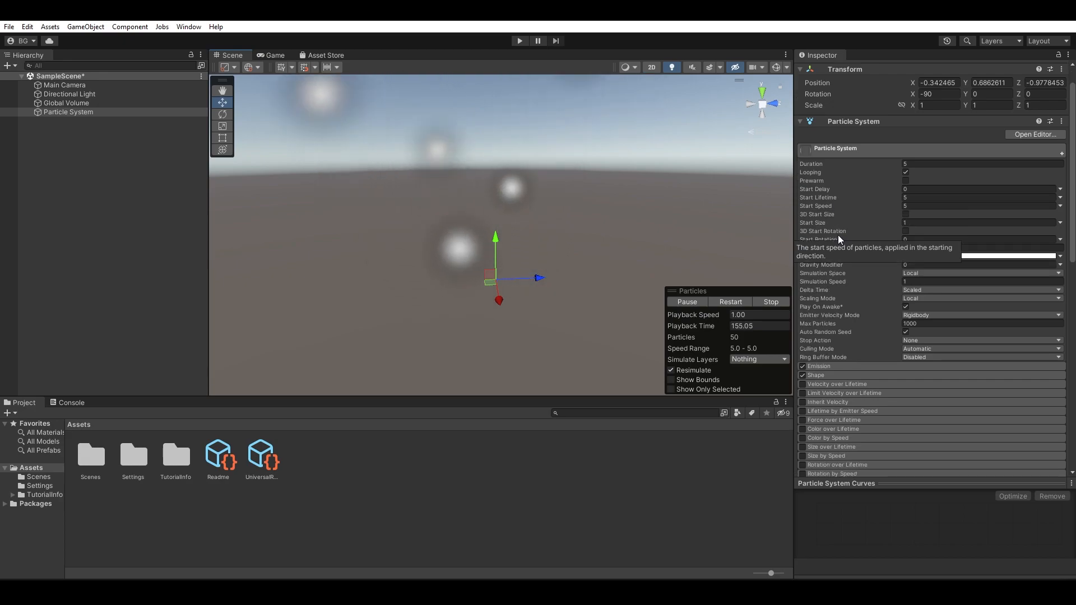
{"action": "scroll", "coordinate": [838, 234], "scroll_direction": "down", "scroll_amount": 7}
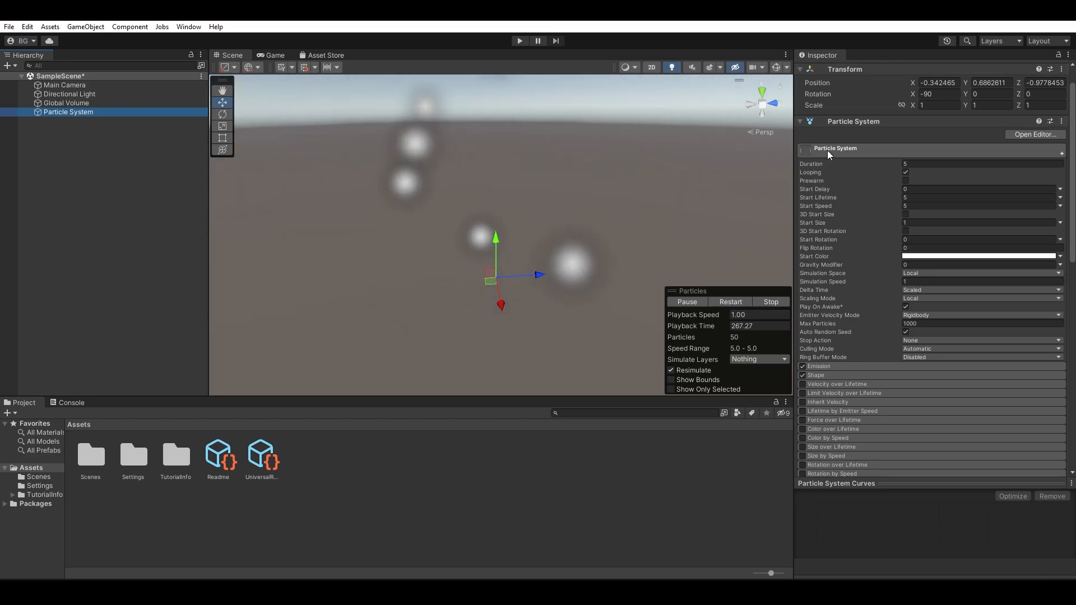
{"action": "scroll", "coordinate": [840, 168], "scroll_direction": "up", "scroll_amount": 2}
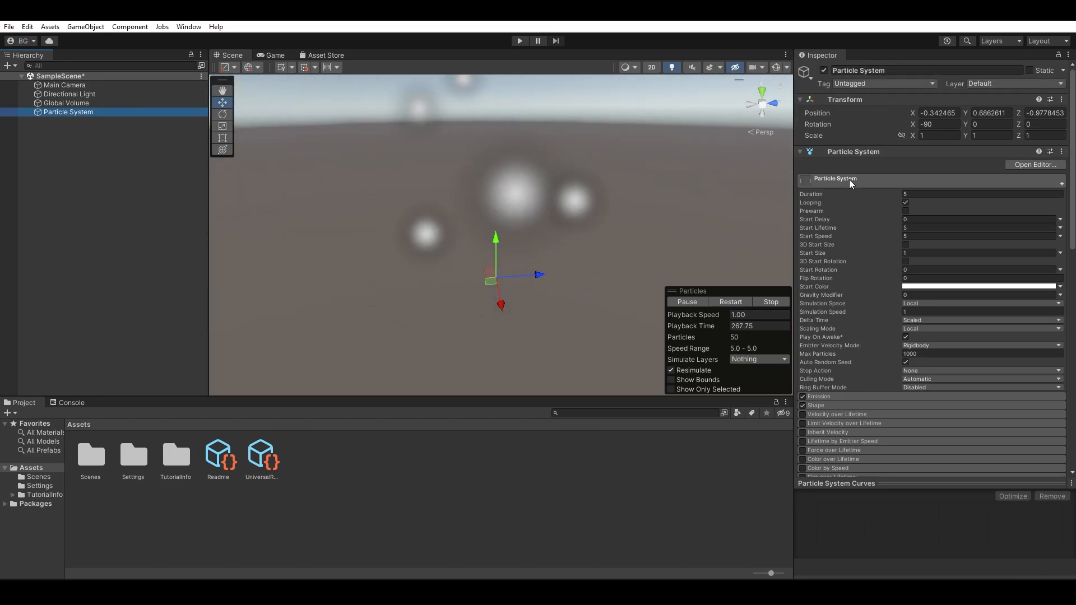
- Compare the component settings of the Global Volume, Directional Light and Main Camera with those of the Particle System
{"action": "left_click", "coordinate": [102, 105]}
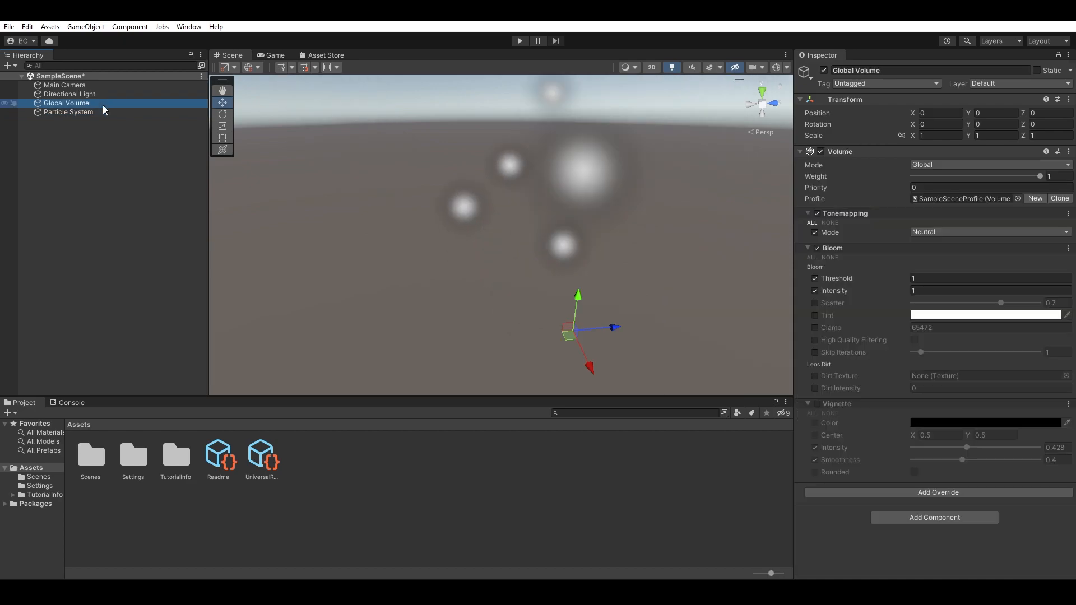
{"action": "left_click", "coordinate": [104, 96]}
{"action": "left_click", "coordinate": [103, 89]}
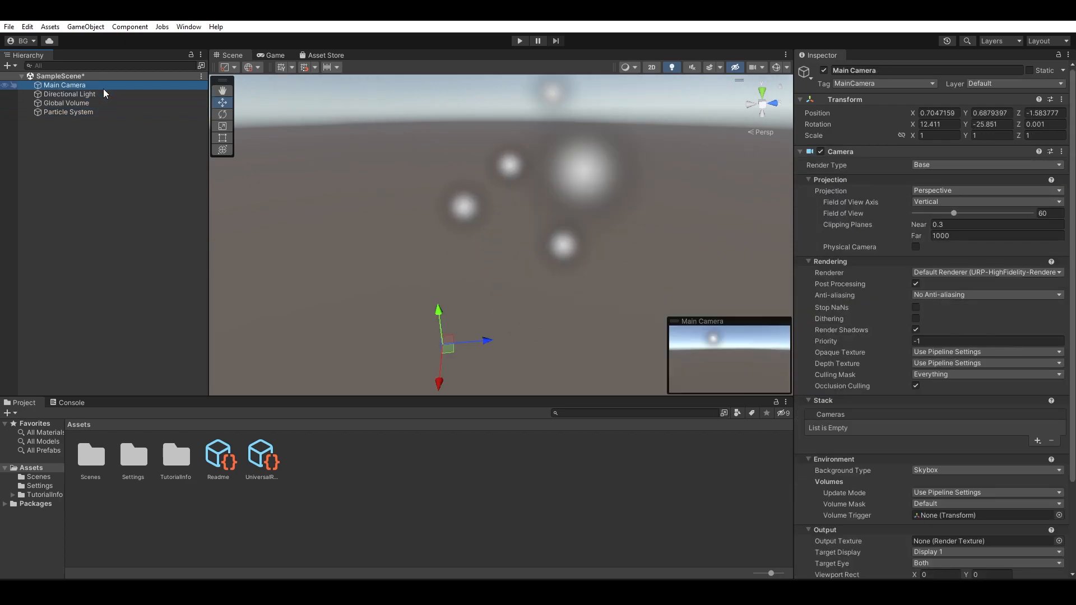
{"action": "left_click", "coordinate": [102, 94]}
{"action": "left_click", "coordinate": [102, 102]}
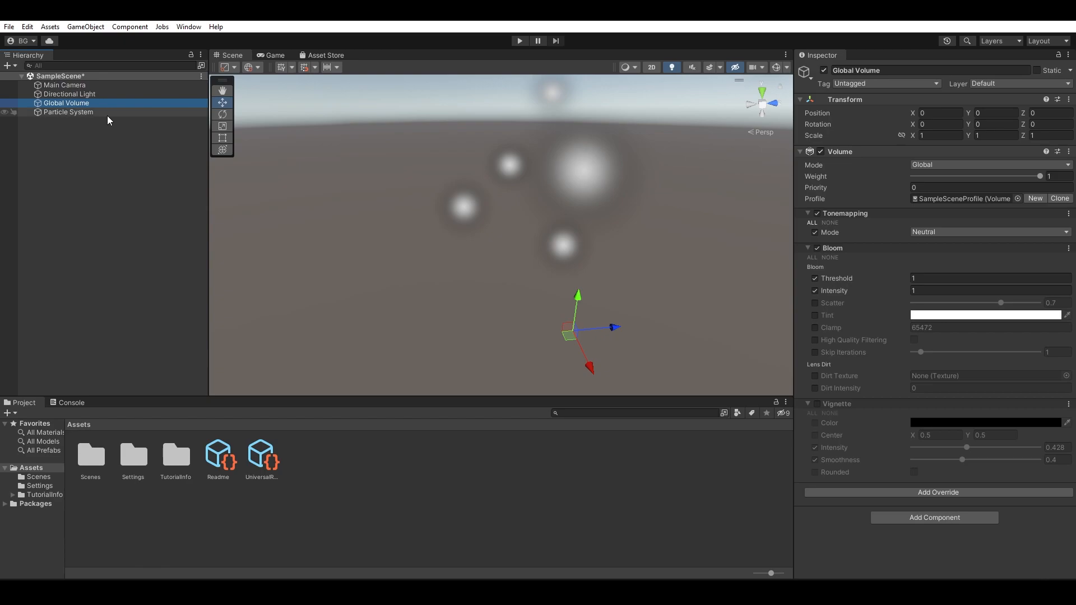
{"action": "left_click", "coordinate": [107, 115]}
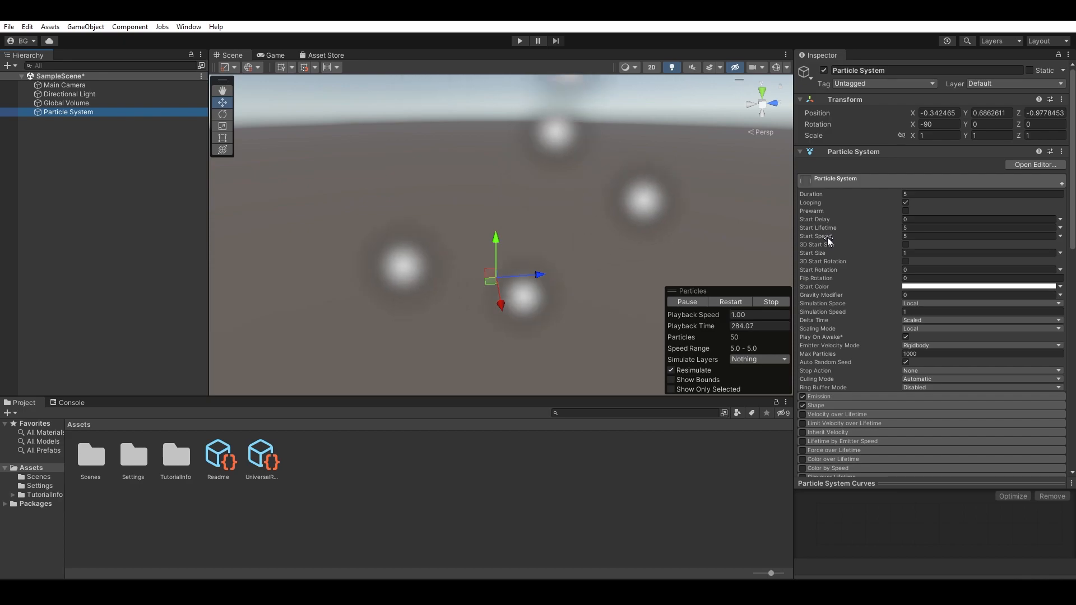
- Turn off looping for the Particle System, set its duration to 1, and replay the effect in the scene
{"action": "mouse_move", "coordinate": [825, 222]}
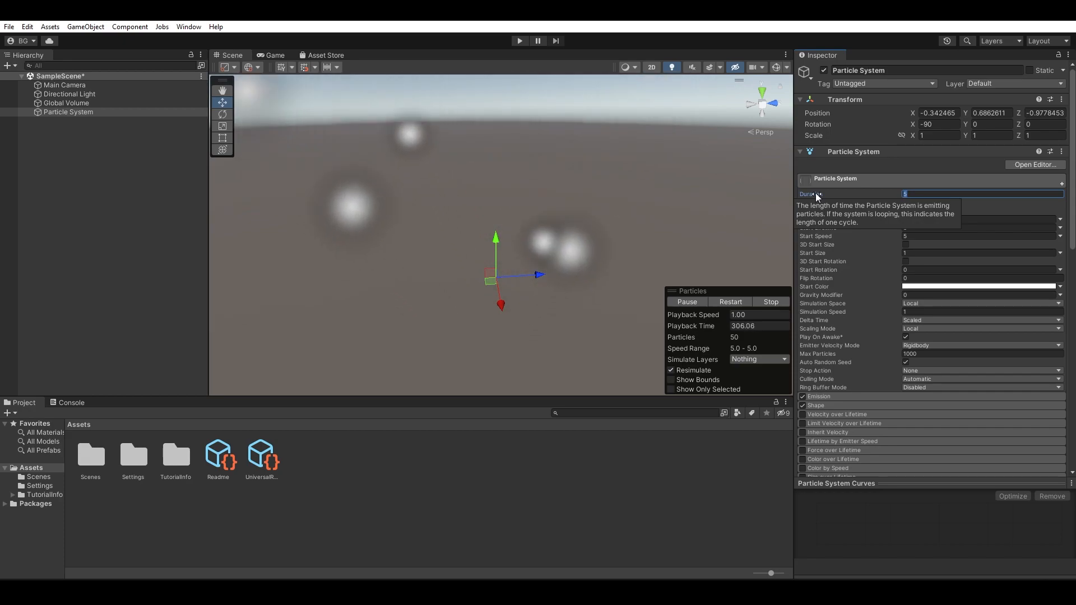
{"action": "left_click", "coordinate": [906, 202]}
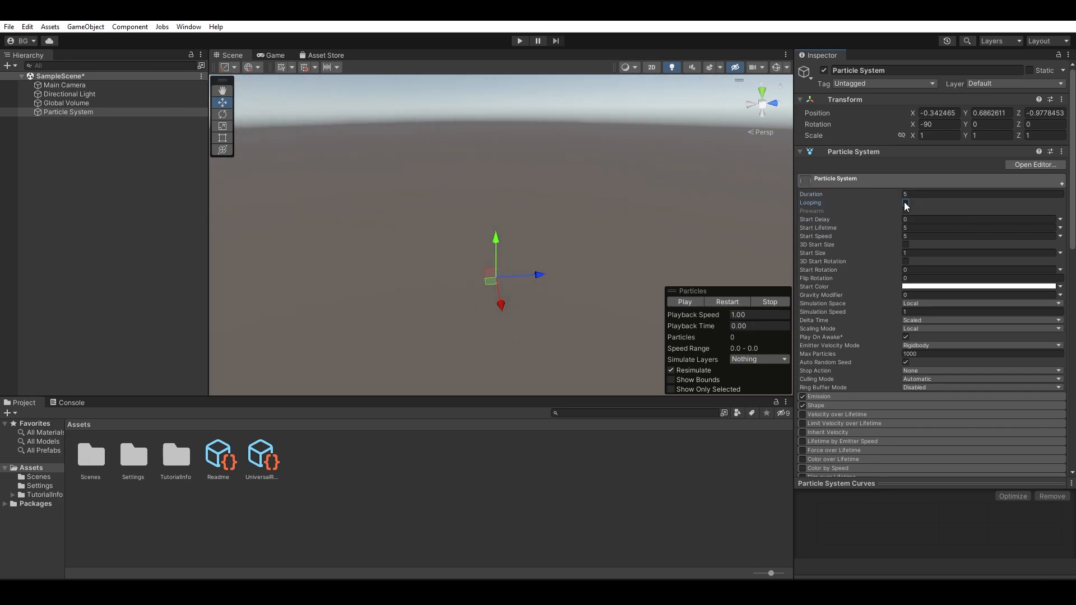
{"action": "left_click", "coordinate": [919, 194]}
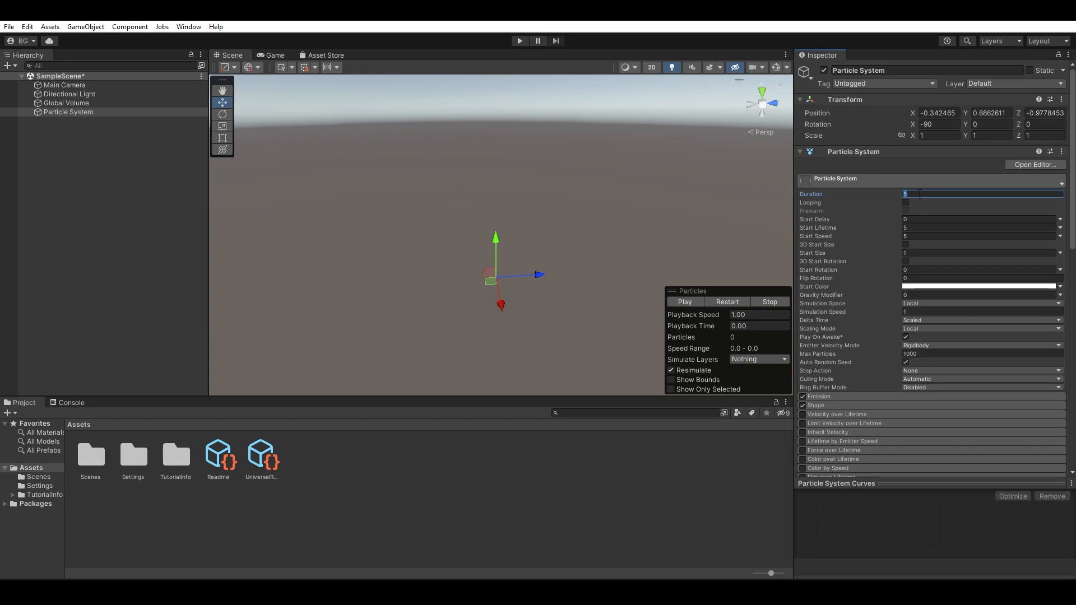
{"action": "left_click", "coordinate": [735, 304]}
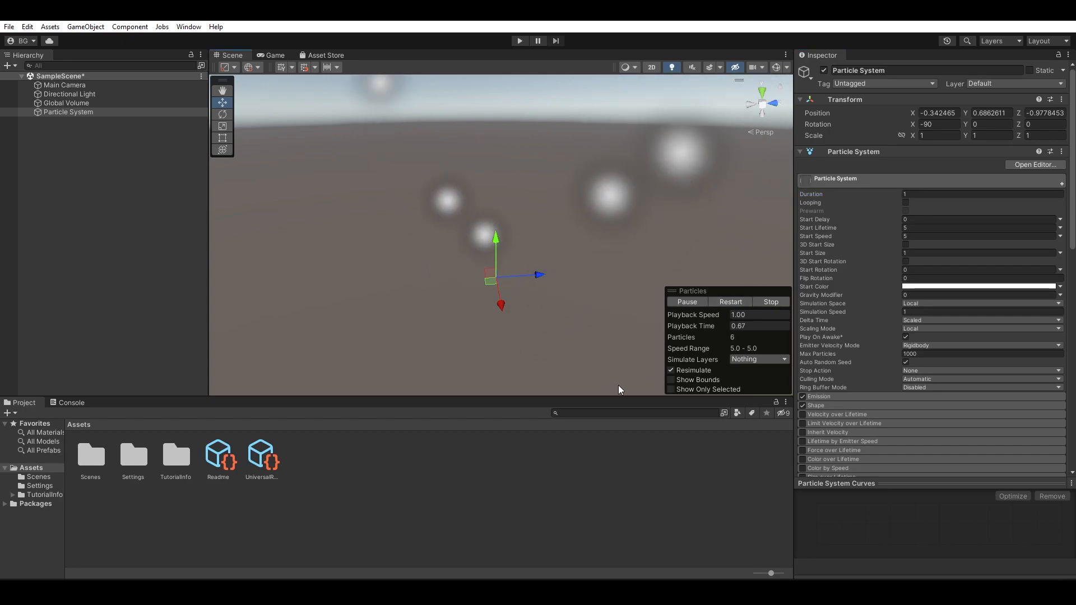
{"action": "left_click", "coordinate": [722, 300]}
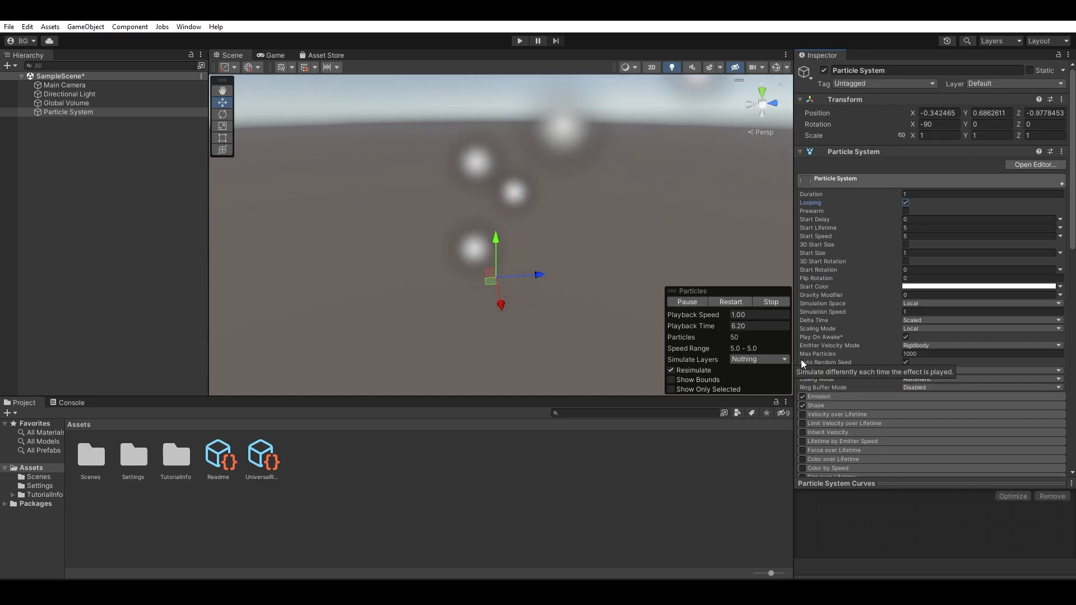
- Expand the Emission module and review its rate and burst settings
{"action": "left_click", "coordinate": [856, 397]}
{"action": "scroll", "coordinate": [856, 398], "scroll_direction": "down", "scroll_amount": 3}
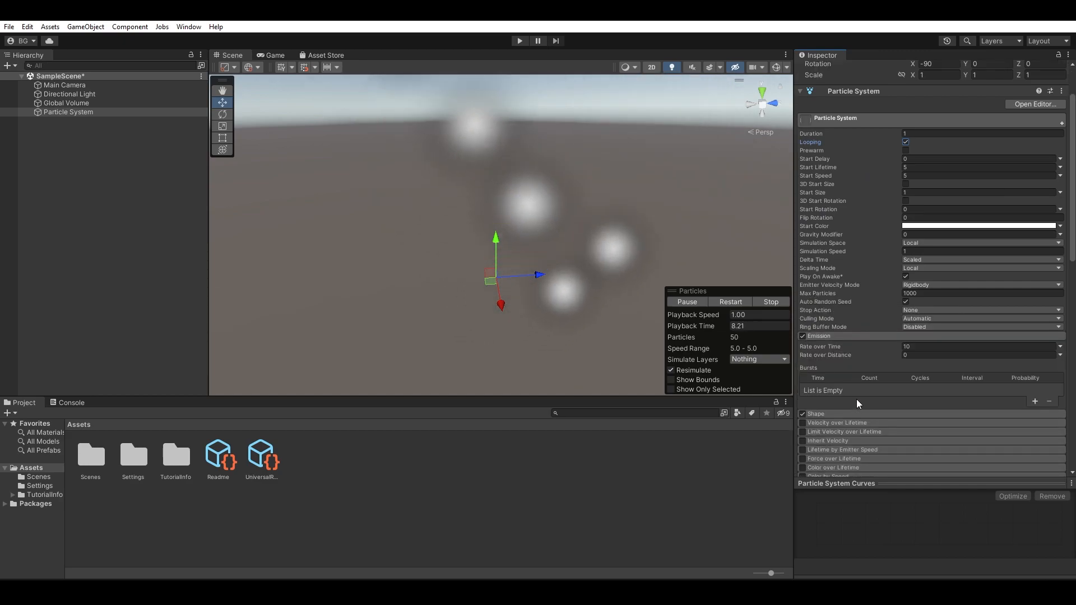
{"action": "scroll", "coordinate": [852, 383], "scroll_direction": "up", "scroll_amount": 3}
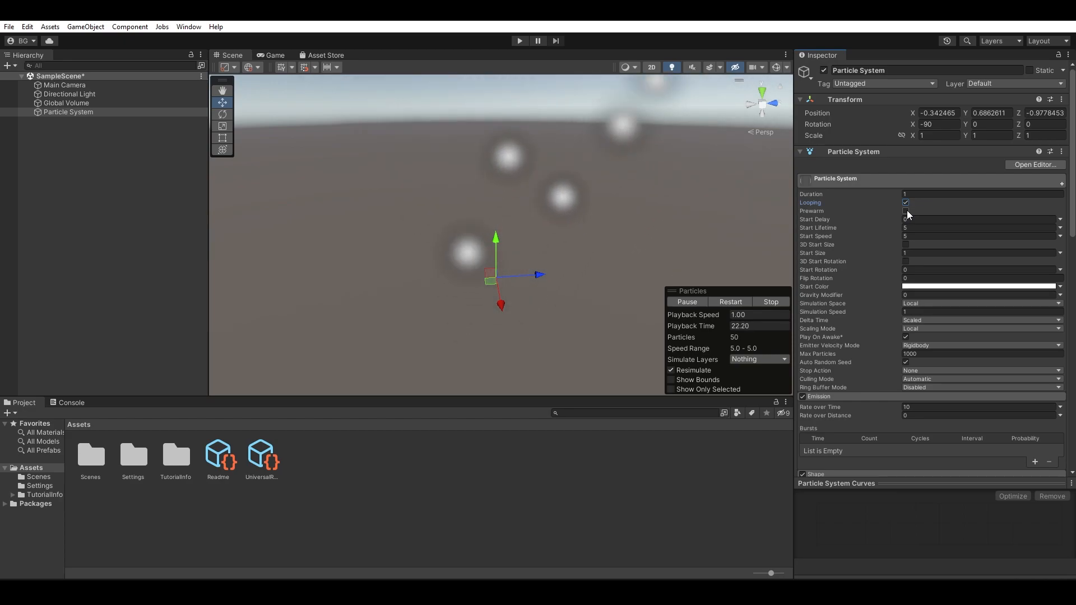
- Replay the particle effect from the start several times with looping on and Prewarm off
{"action": "left_click", "coordinate": [732, 301]}
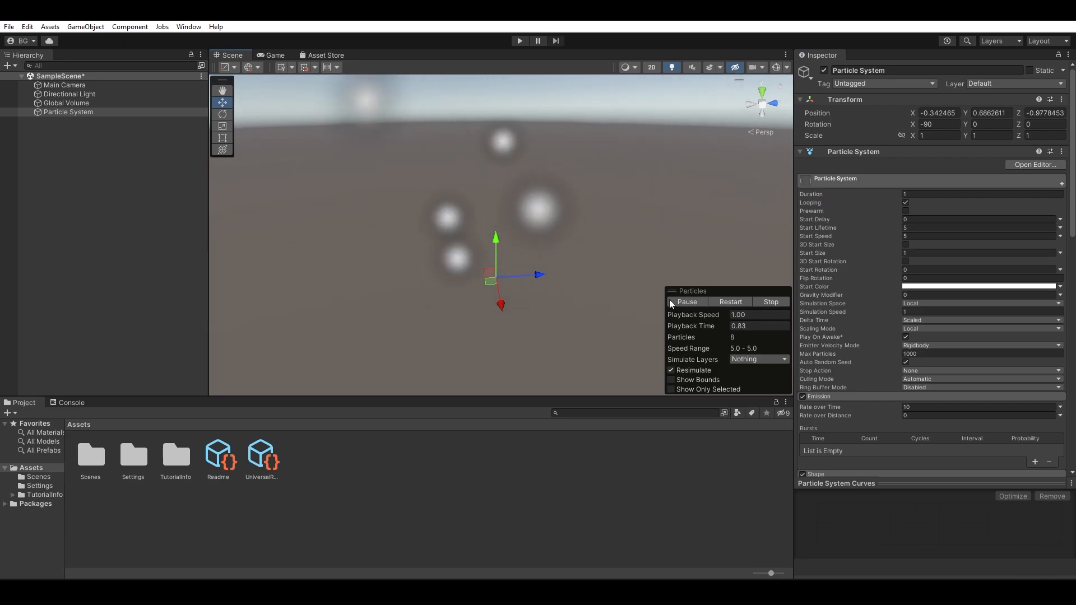
{"action": "left_click", "coordinate": [719, 302]}
{"action": "left_click", "coordinate": [720, 304]}
{"action": "left_click", "coordinate": [720, 306]}
{"action": "left_click", "coordinate": [721, 306]}
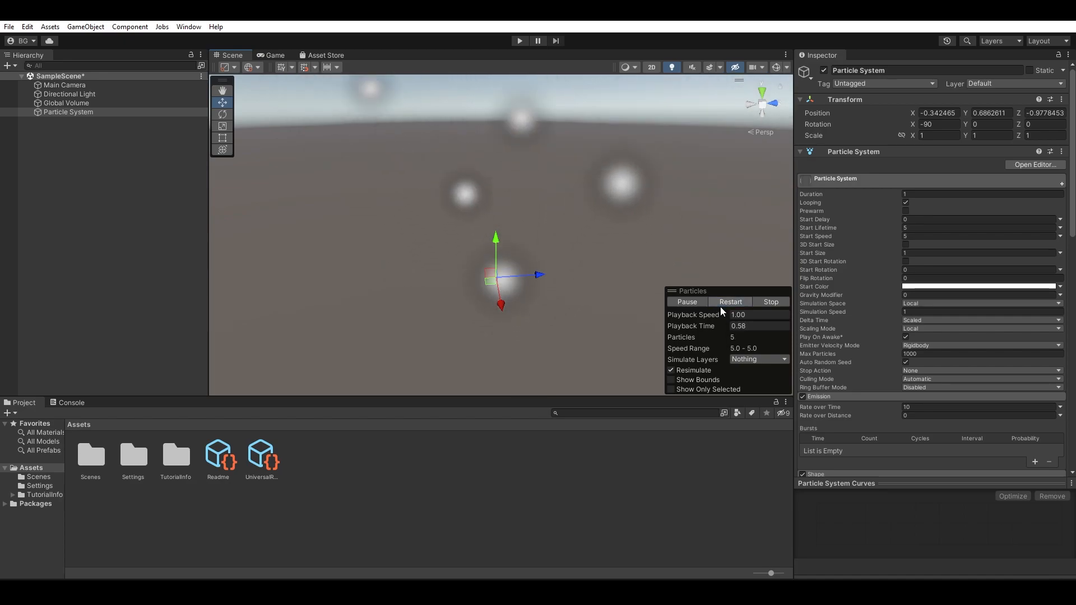
{"action": "left_click", "coordinate": [721, 306]}
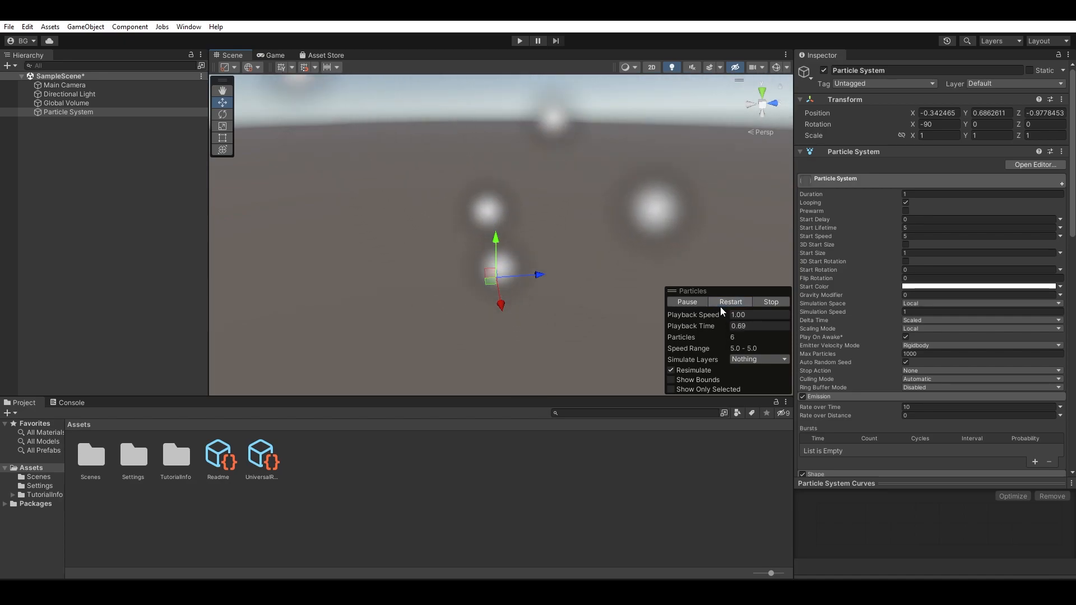
- Enable Prewarm on the Particle System and restart the effect repeatedly to examine how its emission begins
{"action": "left_click", "coordinate": [906, 211]}
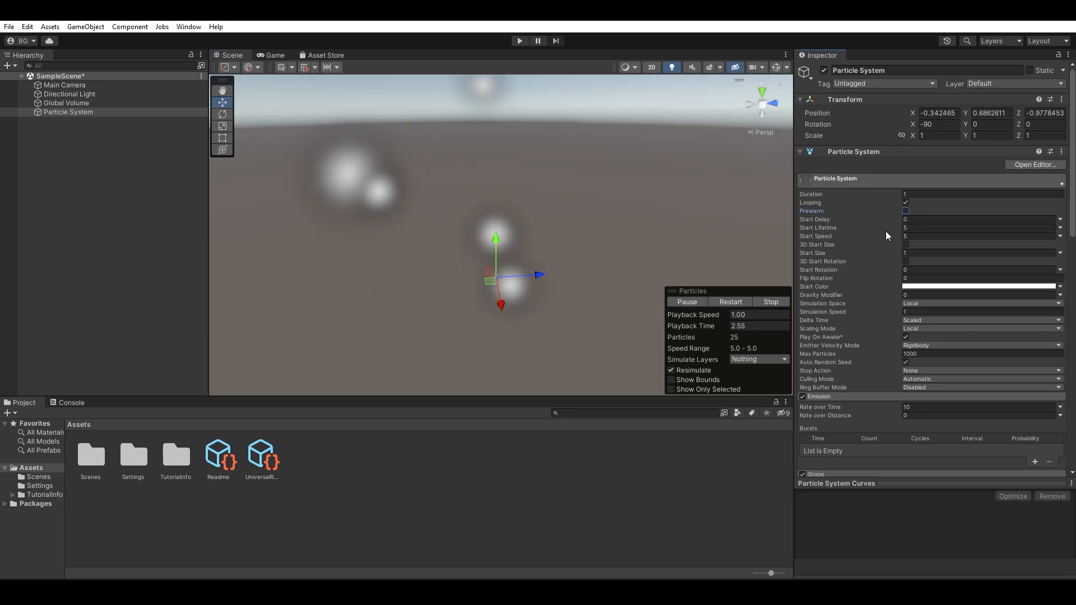
{"action": "left_click", "coordinate": [730, 302]}
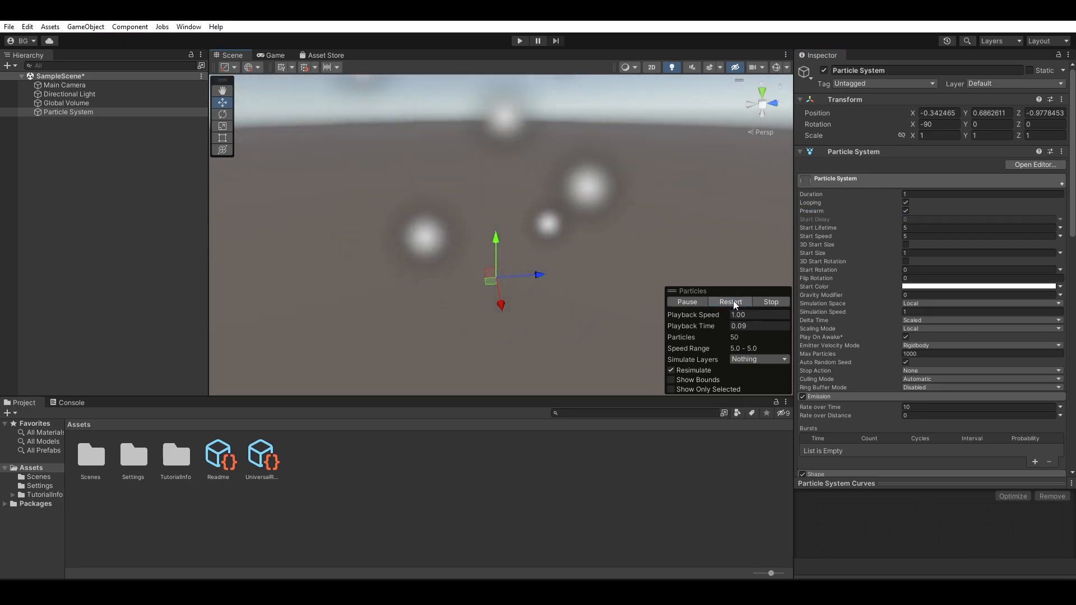
{"action": "left_click", "coordinate": [731, 302]}
{"action": "left_click", "coordinate": [733, 301]}
{"action": "left_click", "coordinate": [733, 302]}
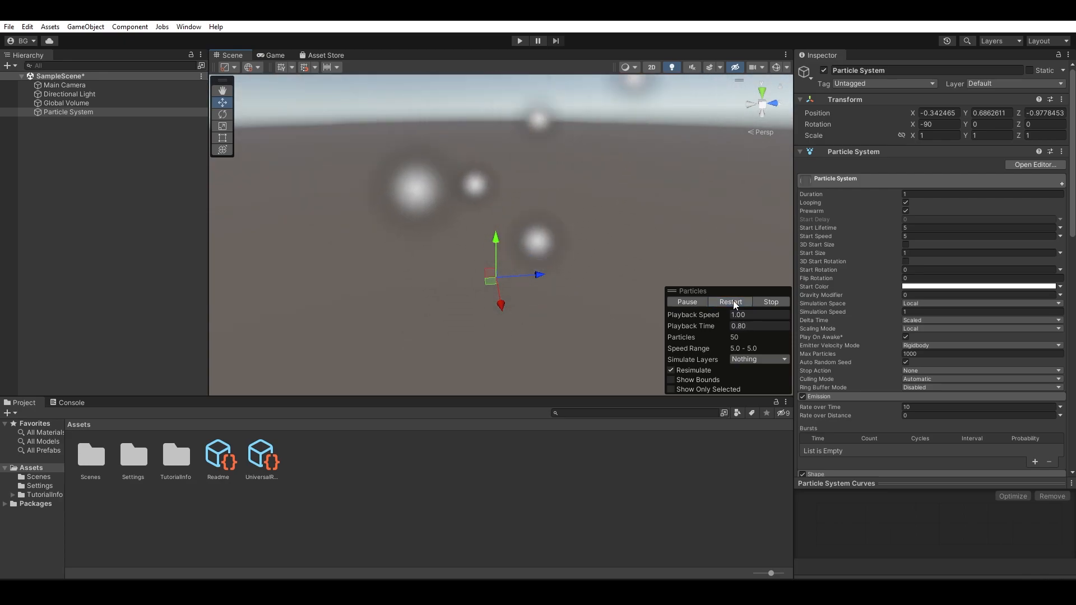
{"action": "left_click", "coordinate": [732, 301]}
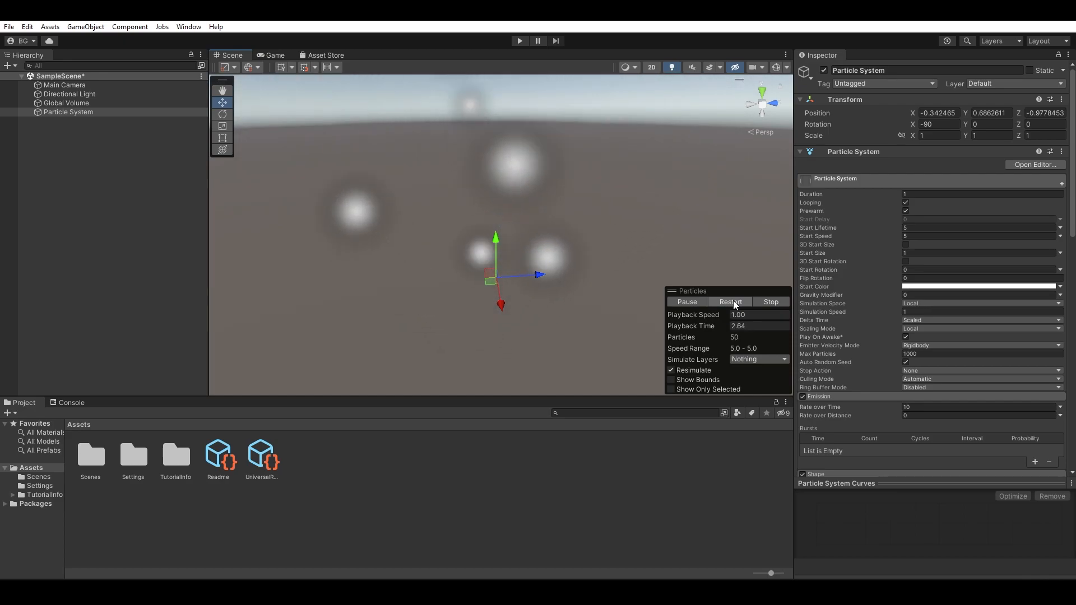
{"action": "left_click", "coordinate": [733, 302]}
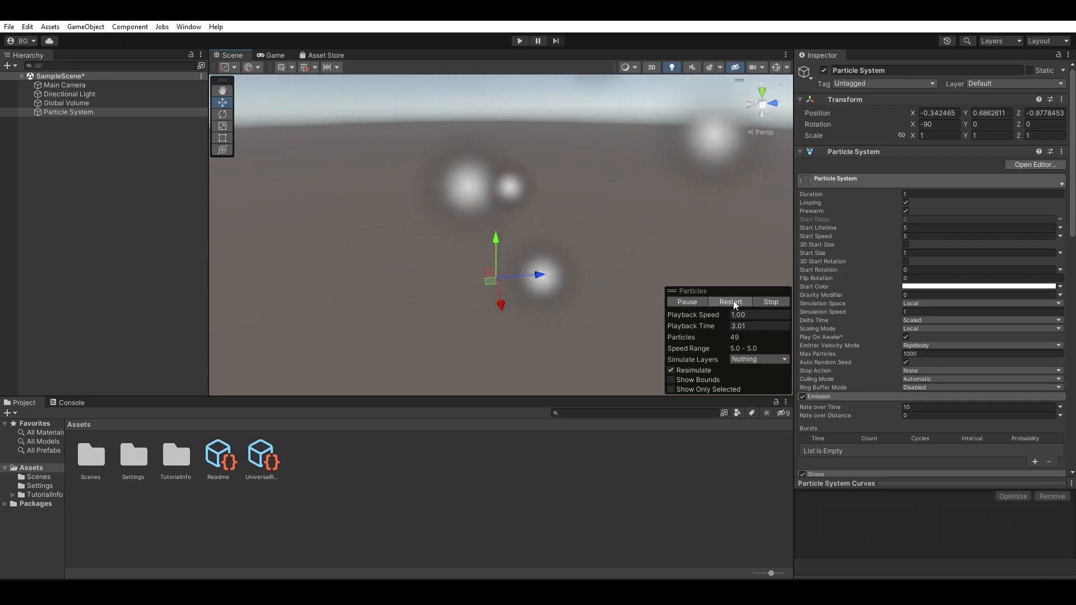
{"action": "left_click", "coordinate": [733, 301]}
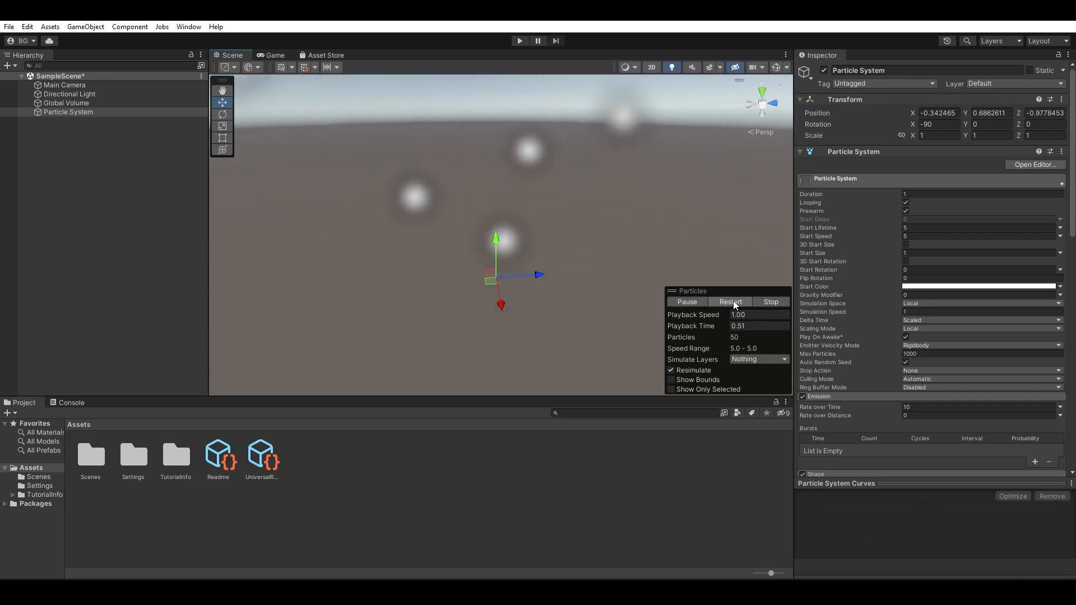
{"action": "left_click", "coordinate": [733, 302]}
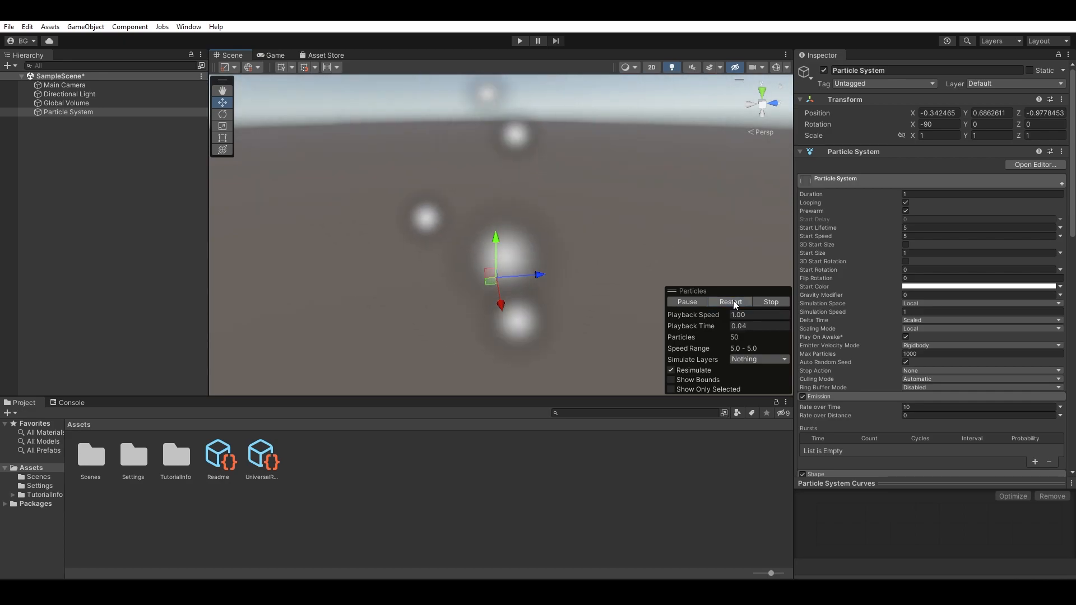
{"action": "left_click", "coordinate": [741, 301]}
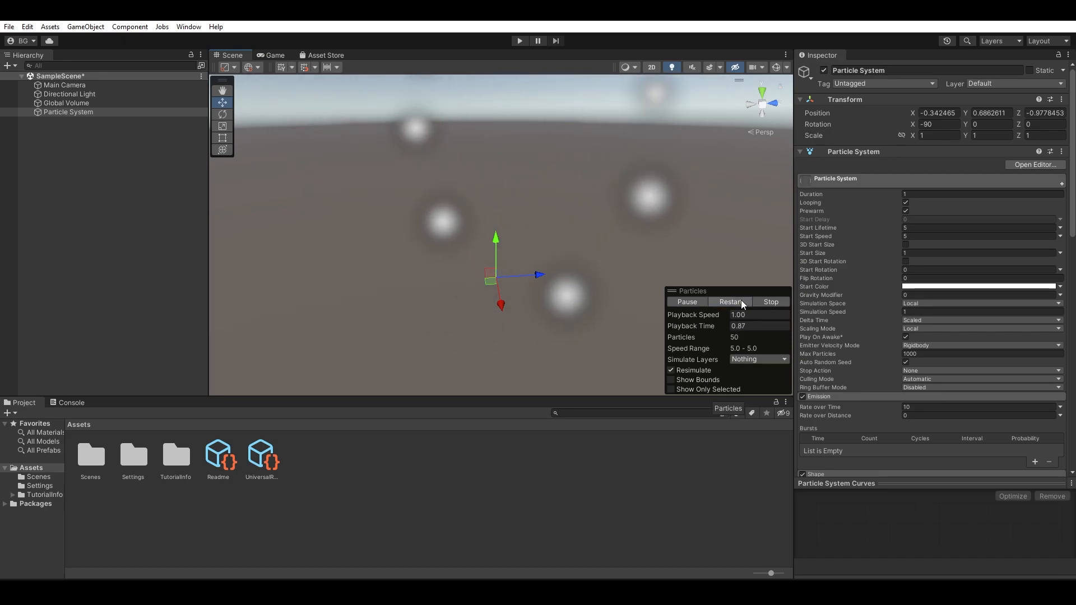
- Turn Prewarm off, try a Start Delay of 1, and restart the effect
{"action": "left_click", "coordinate": [906, 210]}
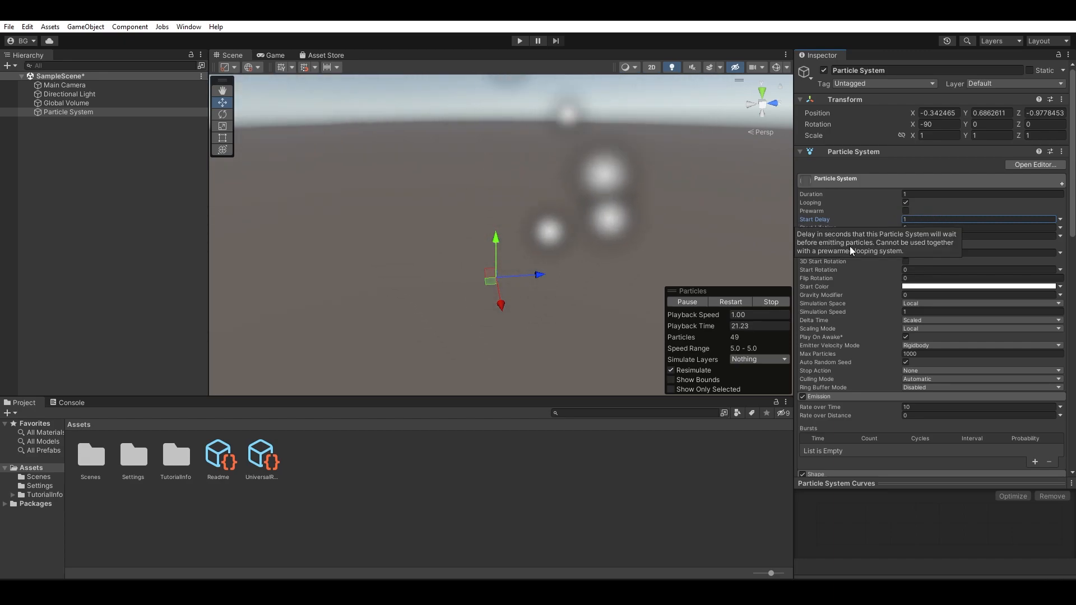
{"action": "left_click", "coordinate": [739, 304]}
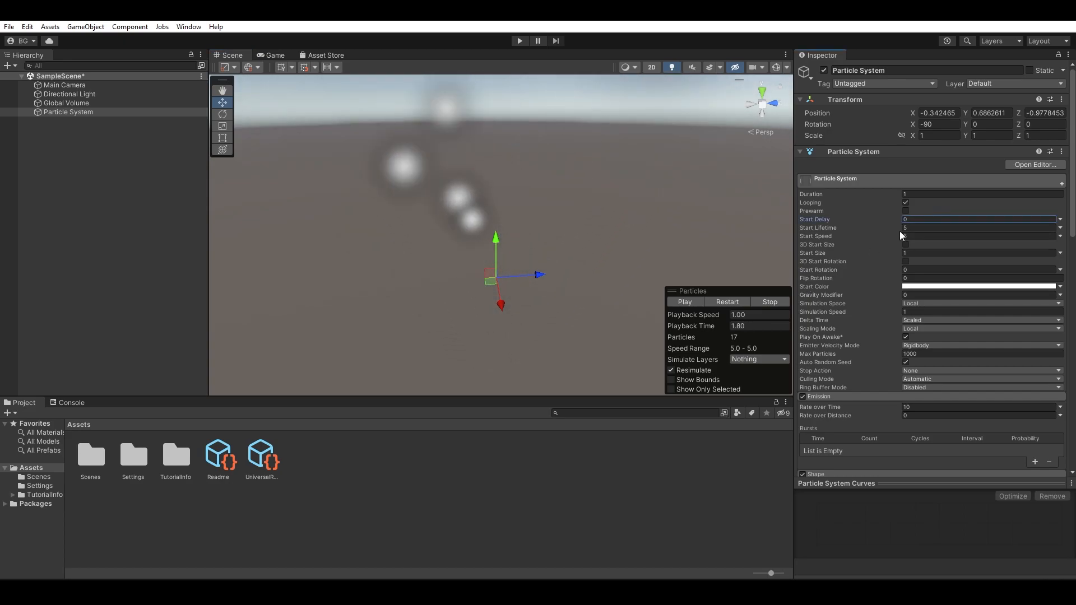
- Replay the effect to examine how long the particles live, and set their Start Lifetime to 1
{"action": "left_click", "coordinate": [917, 229]}
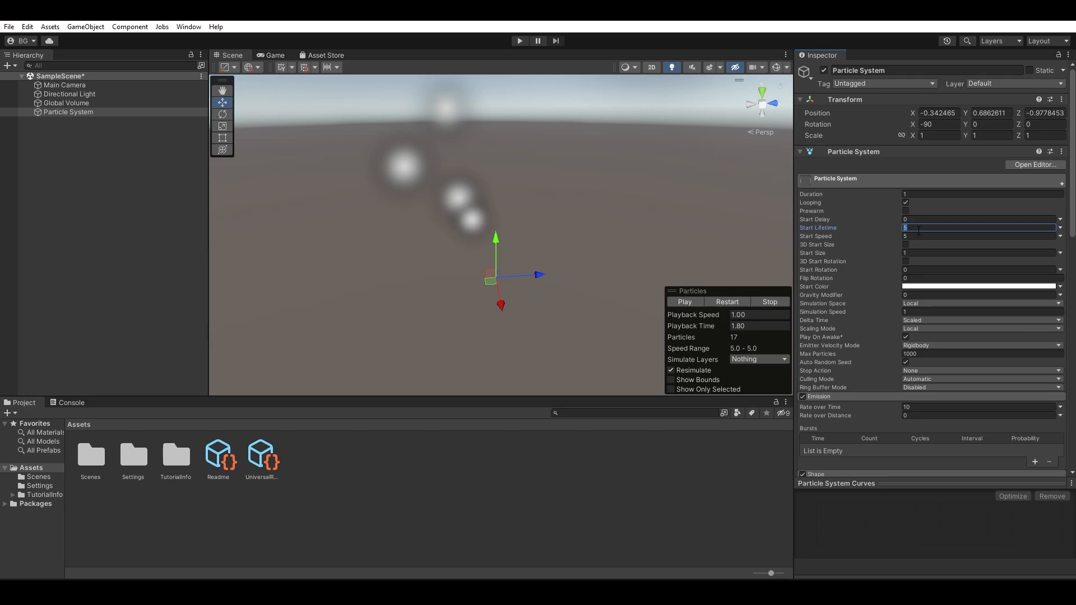
{"action": "left_click", "coordinate": [738, 302]}
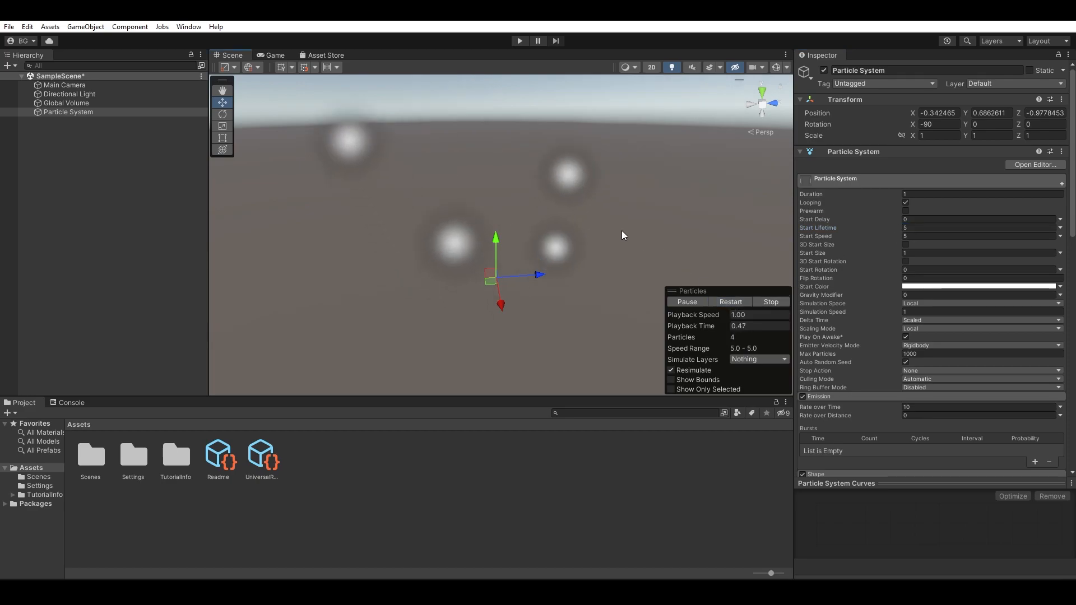
{"action": "scroll", "coordinate": [556, 206], "scroll_direction": "down", "scroll_amount": 5}
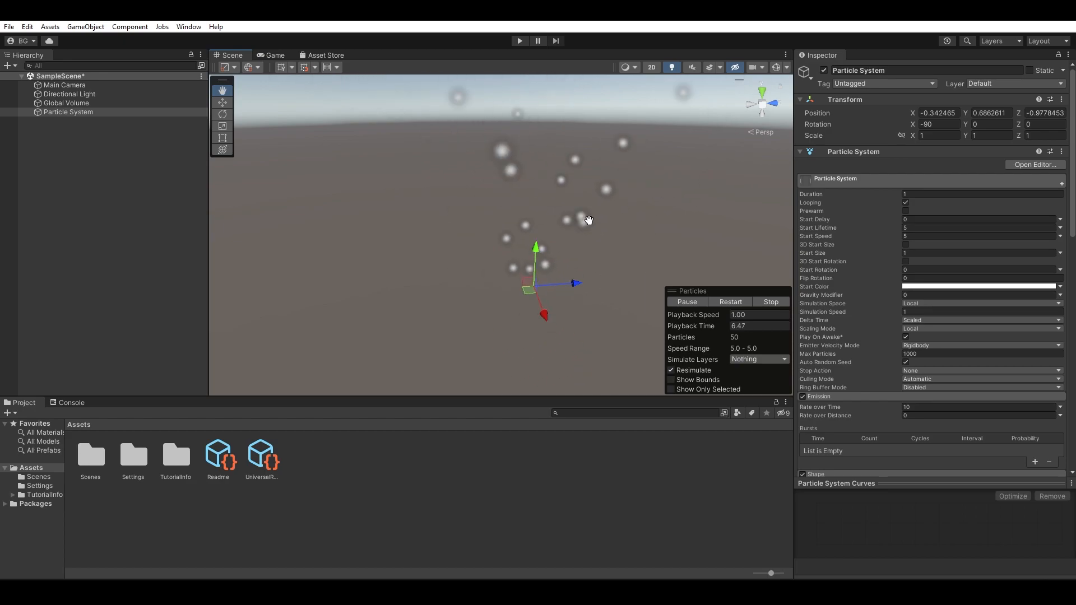
{"action": "left_click_drag", "start_coordinate": [556, 258], "coordinate": [555, 143], "text": "alt"}
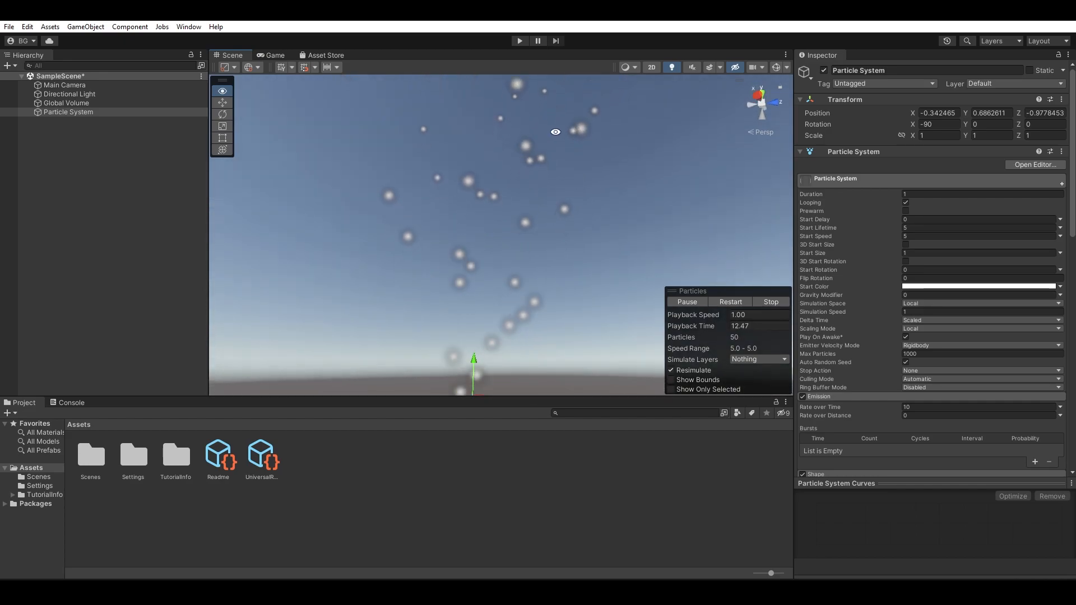
{"action": "left_click_drag", "start_coordinate": [559, 273], "coordinate": [550, 358], "text": "alt"}
{"action": "left_click_drag", "start_coordinate": [582, 260], "coordinate": [687, 234], "text": "alt"}
{"action": "left_click", "coordinate": [917, 227]}
{"action": "type", "text": "1"}
{"action": "left_click_drag", "start_coordinate": [562, 251], "coordinate": [630, 270], "text": "alt"}
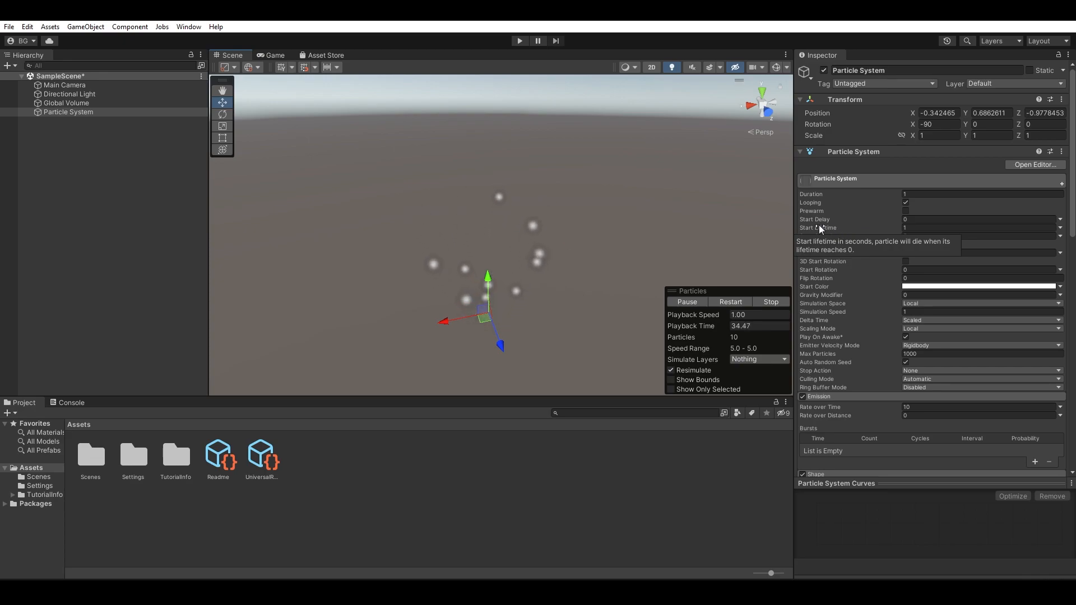
- Try Start Speed values of 11.55 and 7.56 for the particles, and settle on 4.76
{"action": "scroll", "coordinate": [846, 297], "scroll_direction": "down", "scroll_amount": 4}
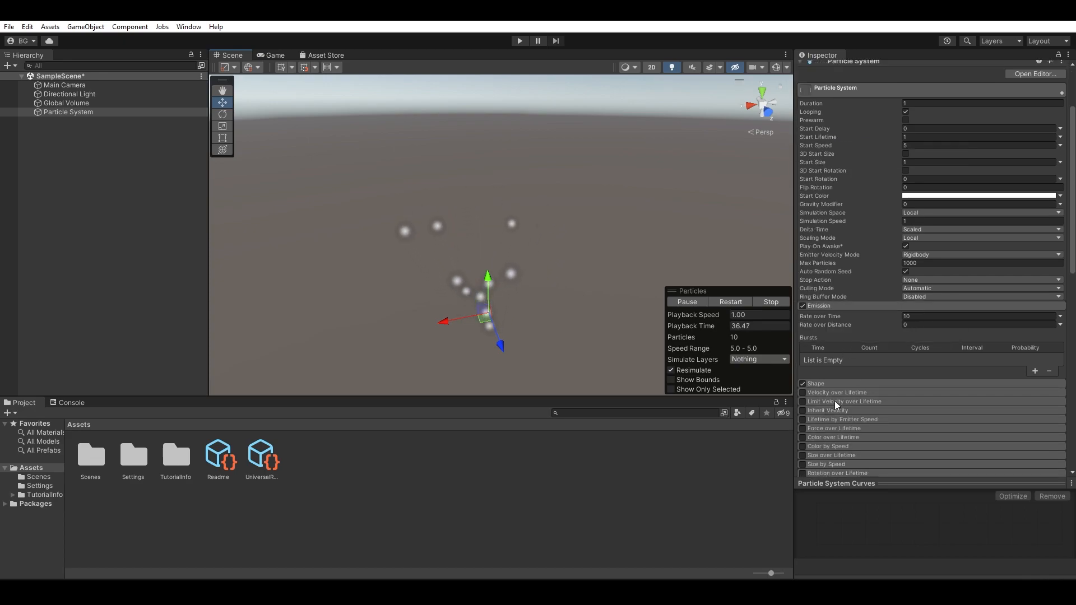
{"action": "scroll", "coordinate": [846, 386], "scroll_direction": "up", "scroll_amount": 4}
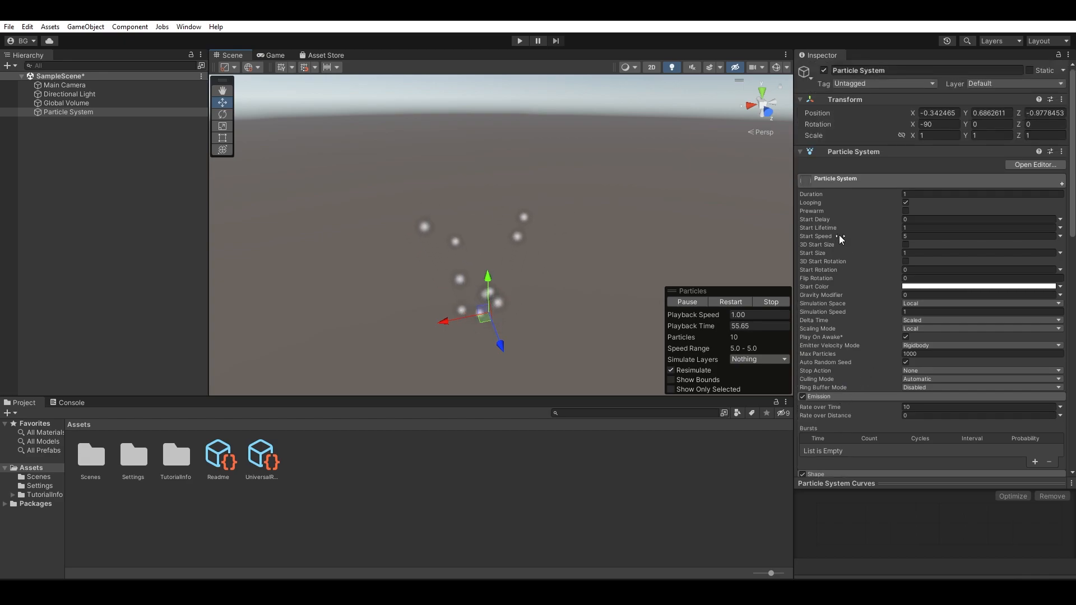
{"action": "left_click_drag", "start_coordinate": [879, 234], "coordinate": [1000, 220]}
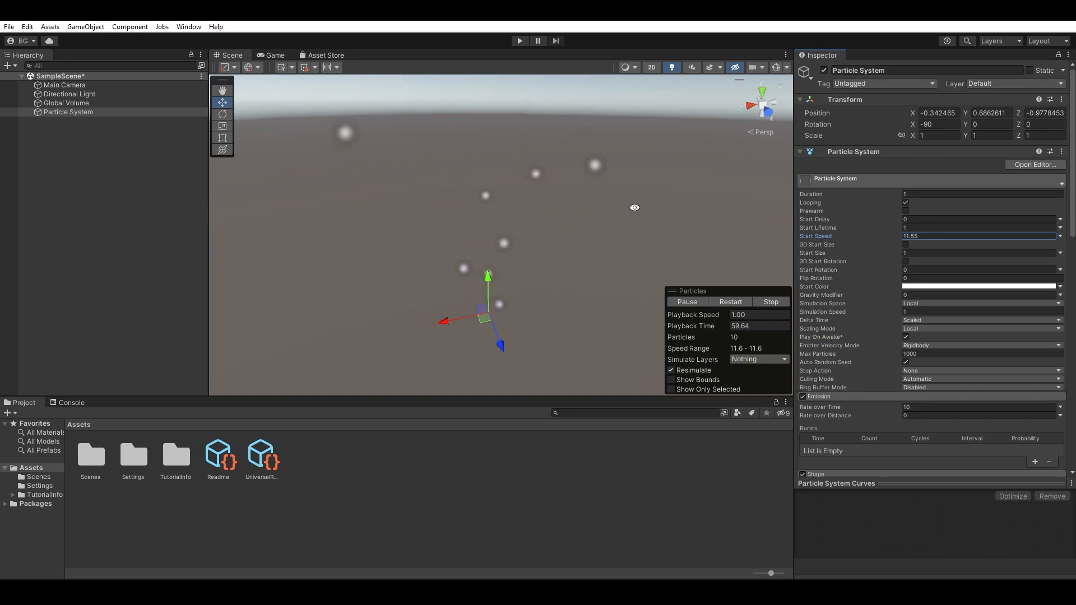
{"action": "middle_click_drag", "start_coordinate": [587, 236], "coordinate": [622, 245]}
{"action": "left_click_drag", "start_coordinate": [878, 236], "coordinate": [838, 226]}
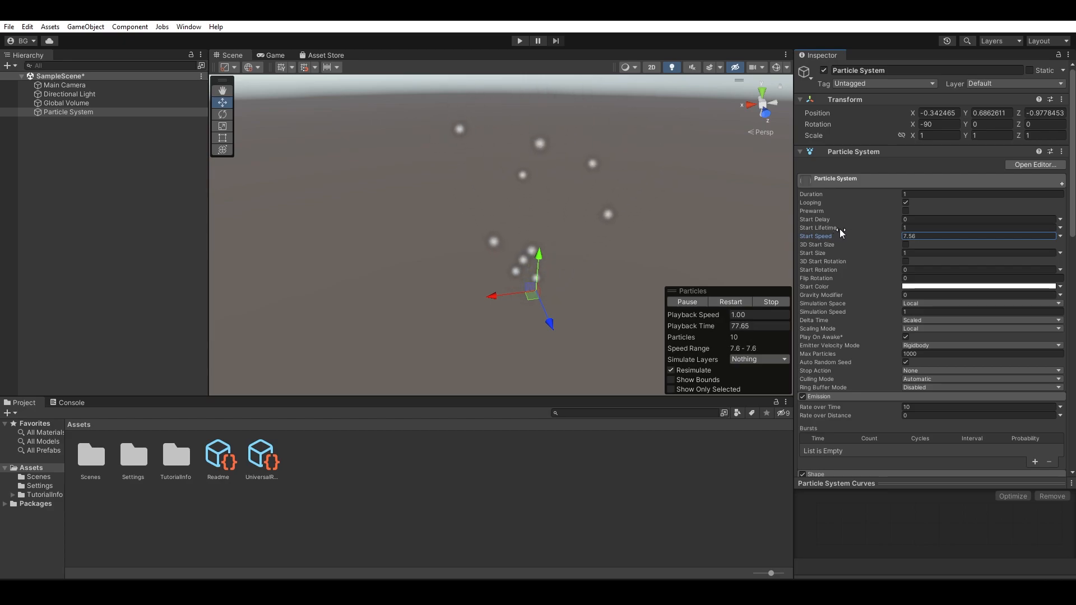
{"action": "left_click_drag", "start_coordinate": [842, 232], "coordinate": [816, 225]}
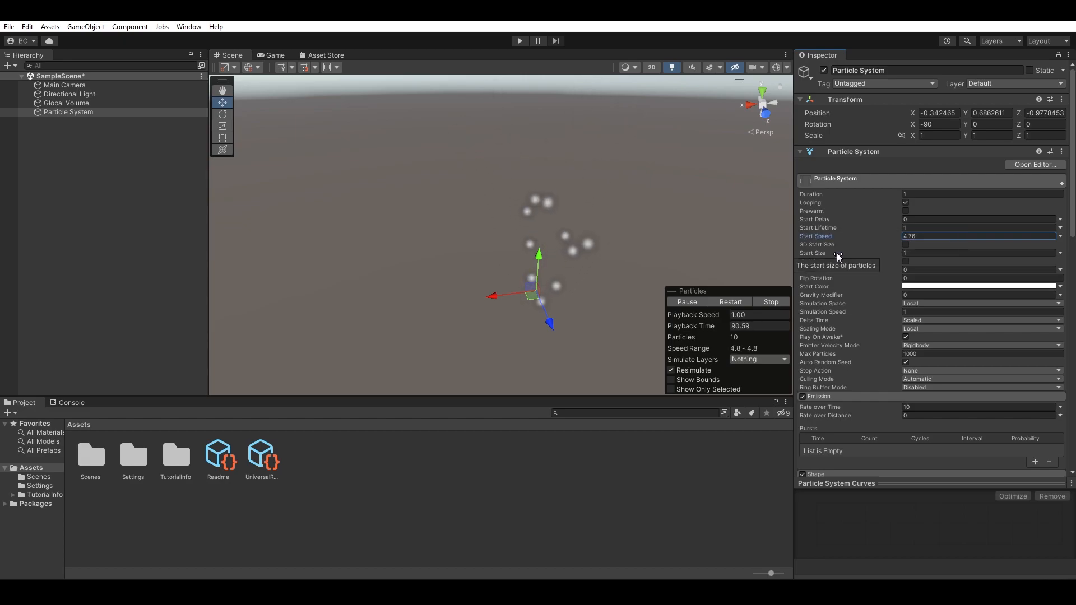
- Try a larger Start Size and separate axis values under 3D Start Size, and turn 3D Start Size back off
{"action": "left_click_drag", "start_coordinate": [884, 254], "coordinate": [907, 248]}
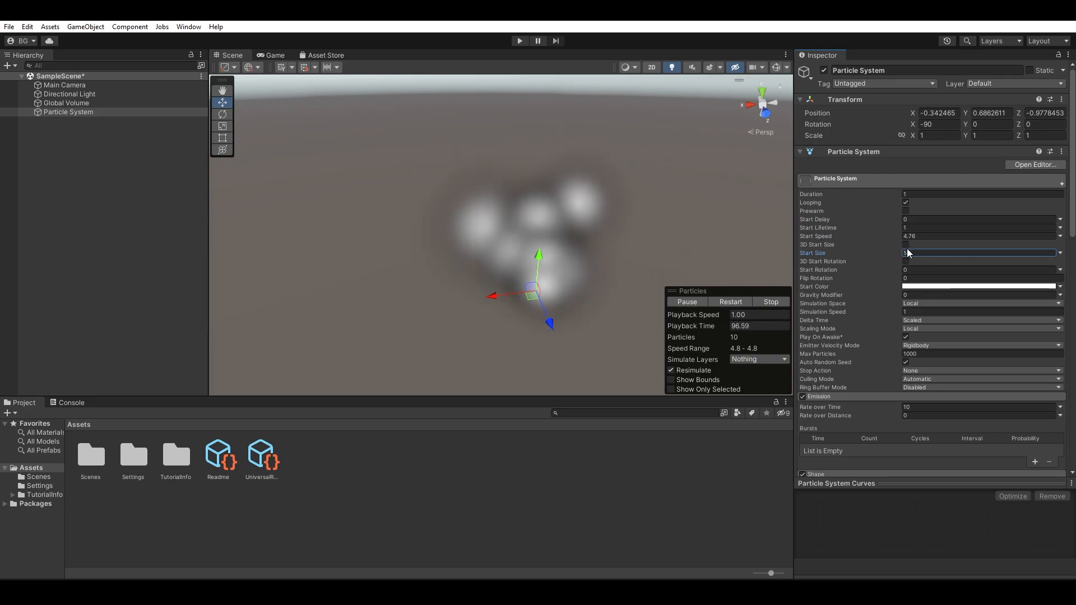
{"action": "left_click", "coordinate": [906, 244]}
{"action": "left_click", "coordinate": [801, 253]}
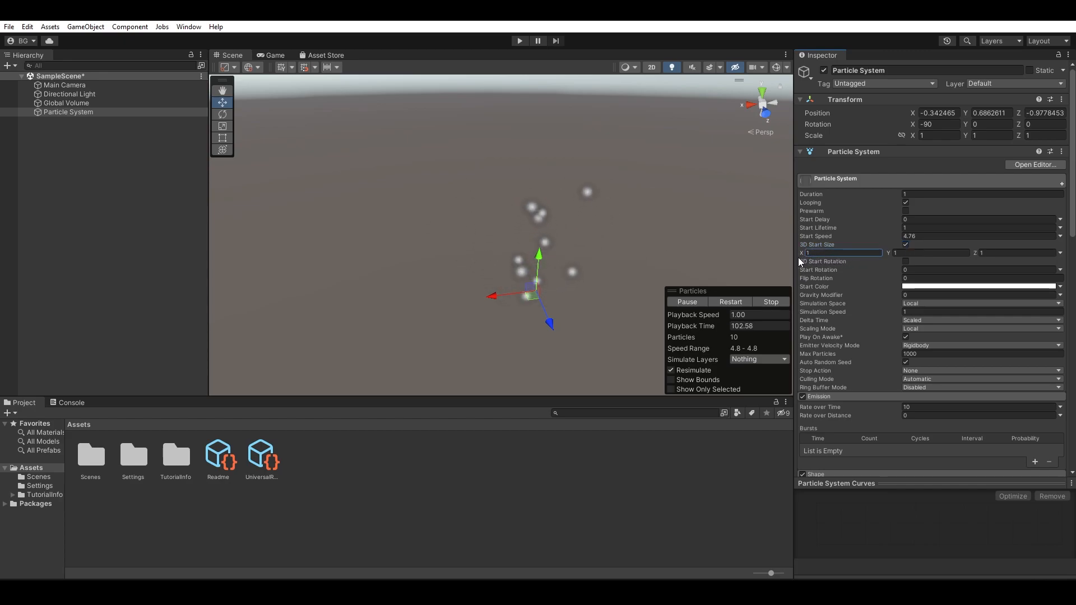
{"action": "mouse_move", "coordinate": [809, 260]}
{"action": "left_mouse_down"}
{"action": "mouse_move", "coordinate": [835, 258]}
{"action": "mouse_move", "coordinate": [812, 258]}
{"action": "left_mouse_up"}
{"action": "left_click_drag", "start_coordinate": [888, 254], "coordinate": [946, 256]}
{"action": "key", "text": "ctrl+z"}
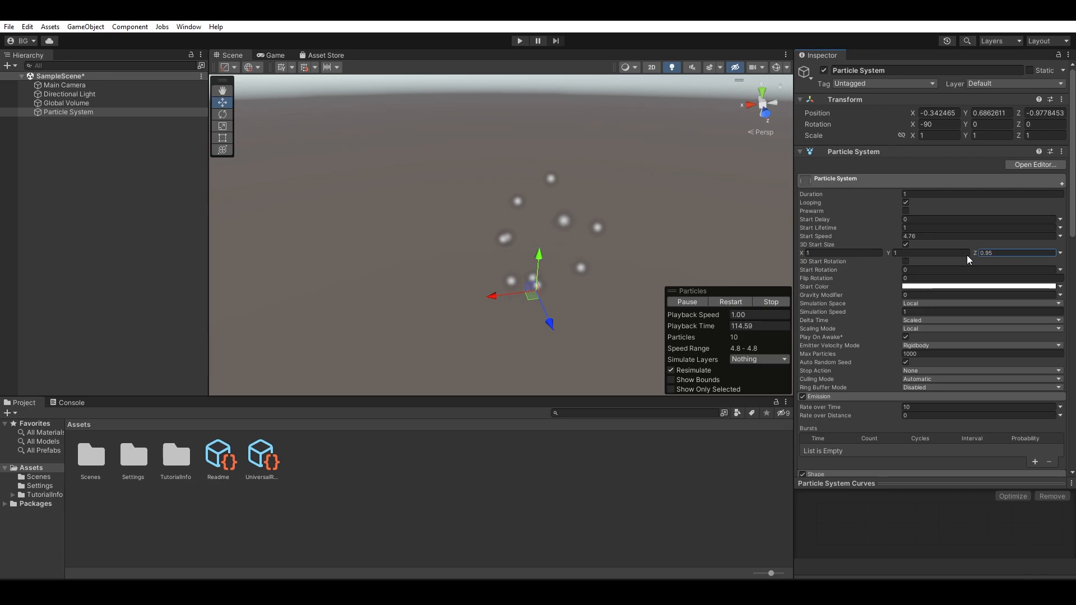
{"action": "left_click_drag", "start_coordinate": [966, 252], "coordinate": [968, 253]}
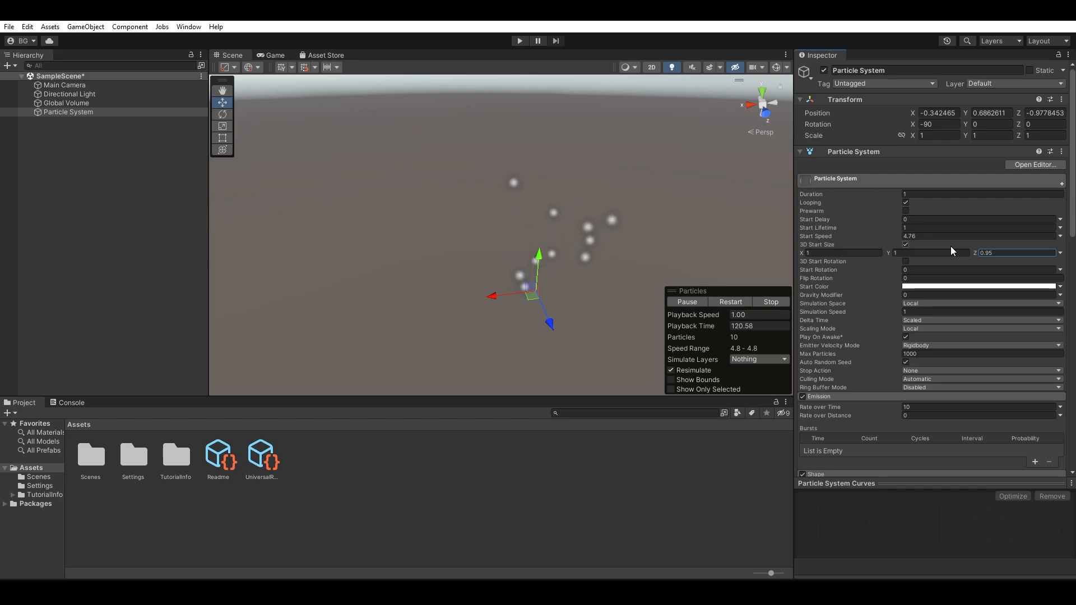
{"action": "left_click", "coordinate": [904, 244]}
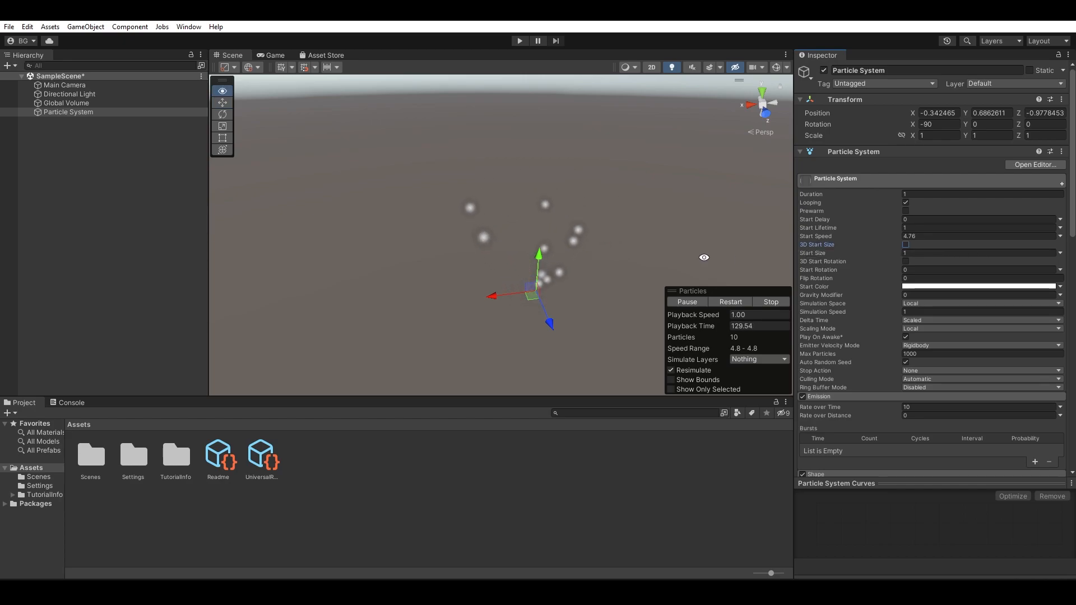
- Make the particles' Start Size random between two constants, 1 and 2
{"action": "left_click_drag", "start_coordinate": [704, 257], "coordinate": [711, 255], "text": "alt"}
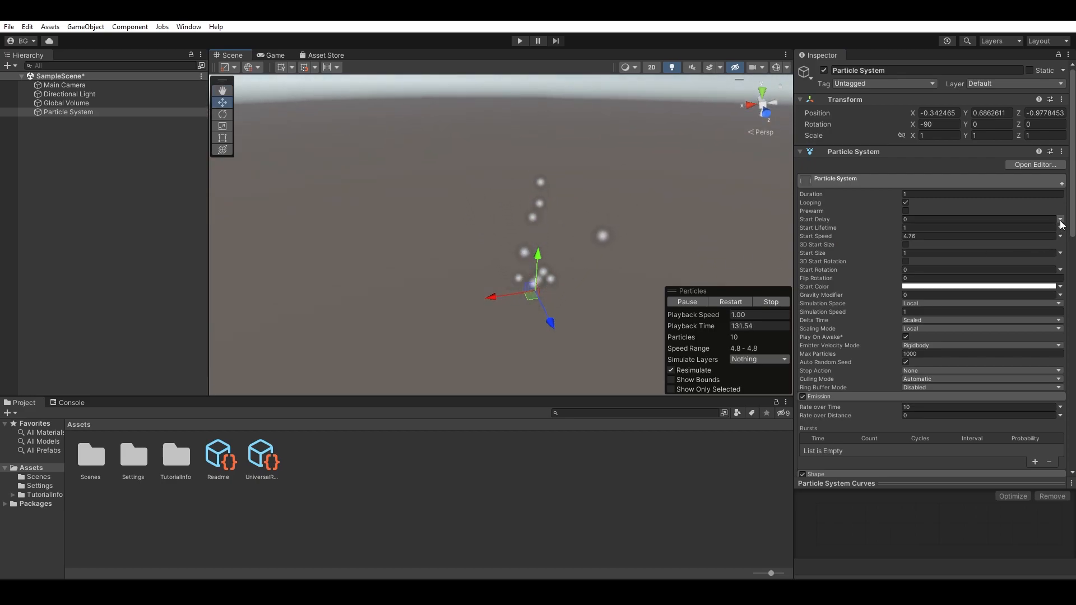
{"action": "left_click", "coordinate": [1060, 253]}
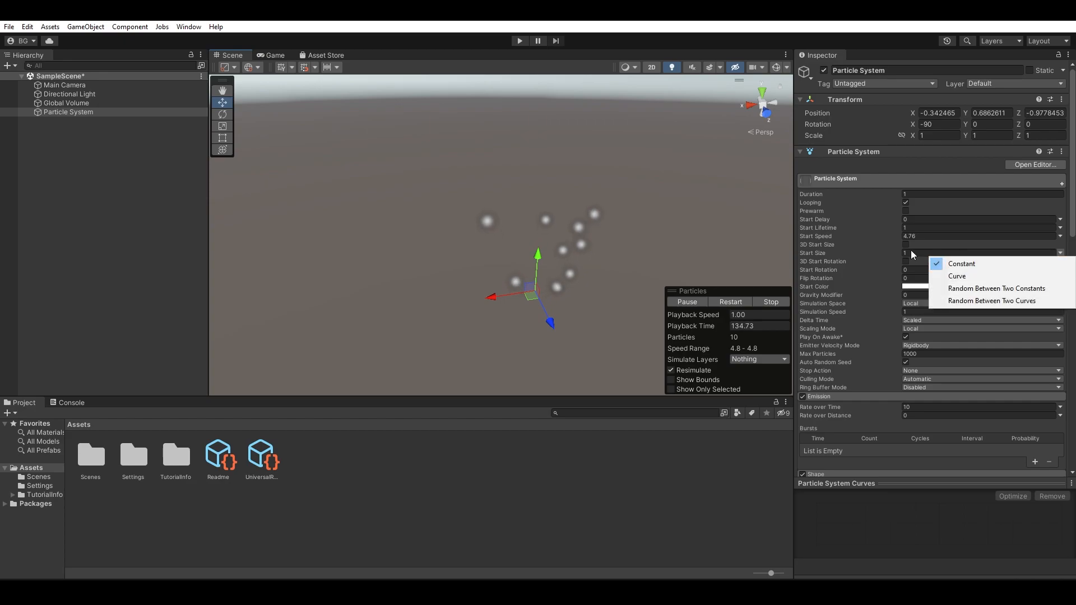
{"action": "left_click", "coordinate": [987, 288]}
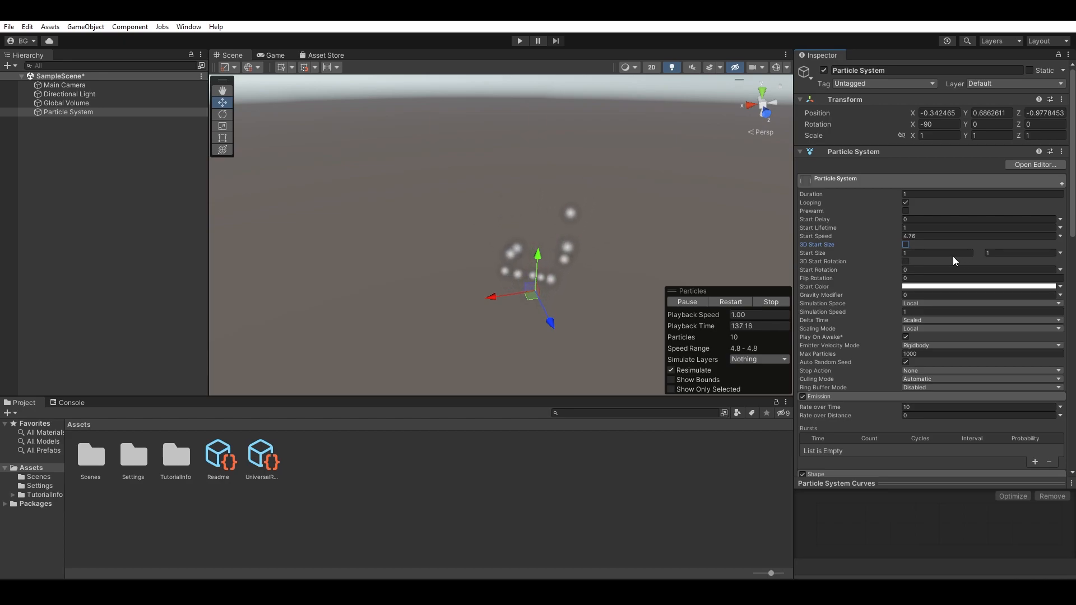
{"action": "left_click", "coordinate": [994, 252]}
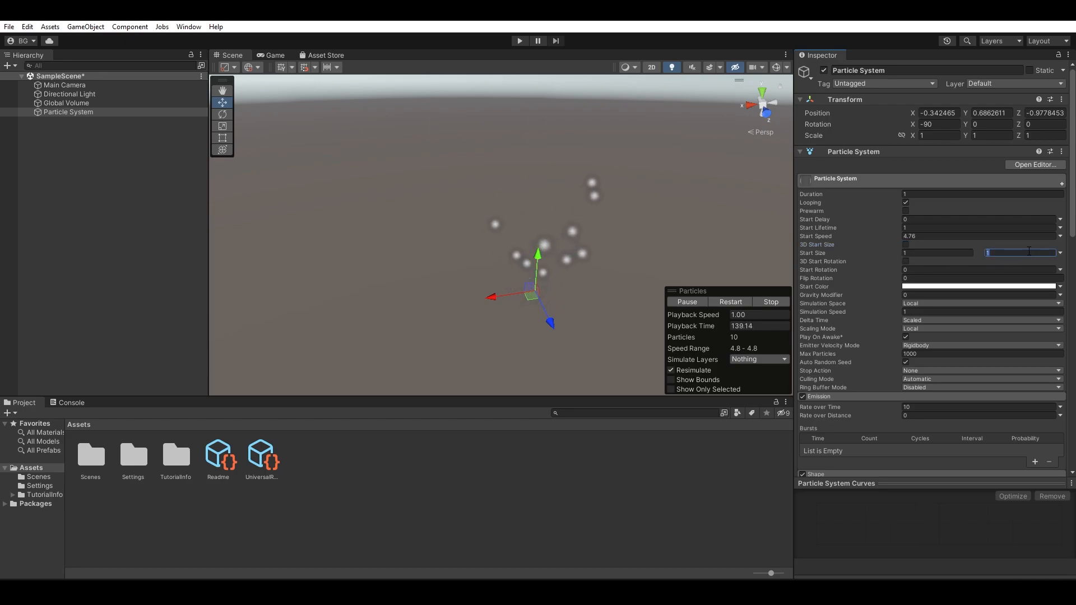
{"action": "type", "text": "2"}
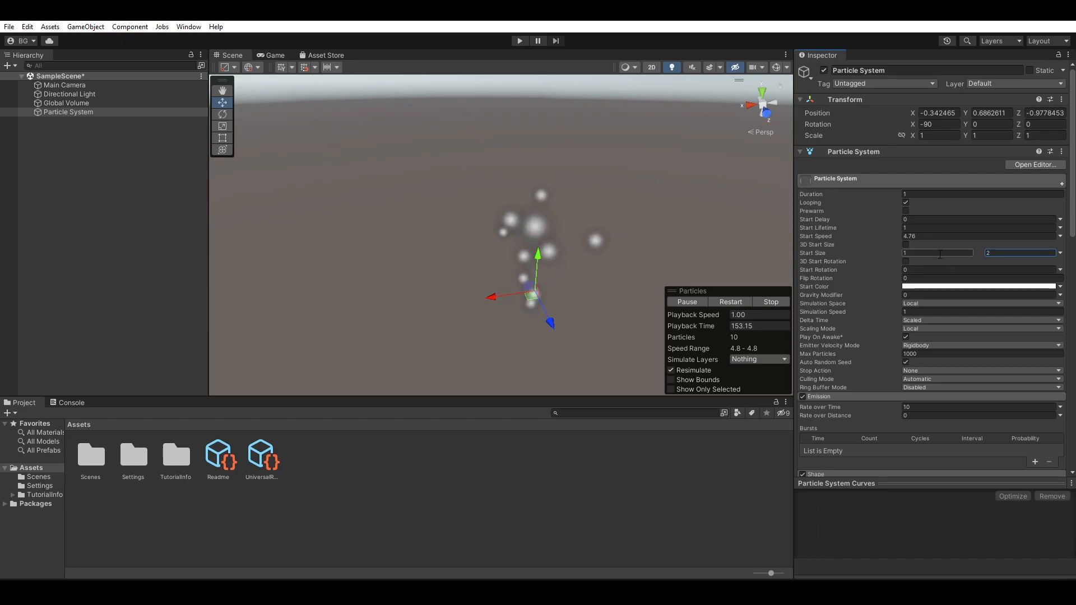
{"action": "left_click_drag", "start_coordinate": [650, 237], "coordinate": [722, 266], "text": "alt"}
{"action": "mouse_move", "coordinate": [801, 217]}
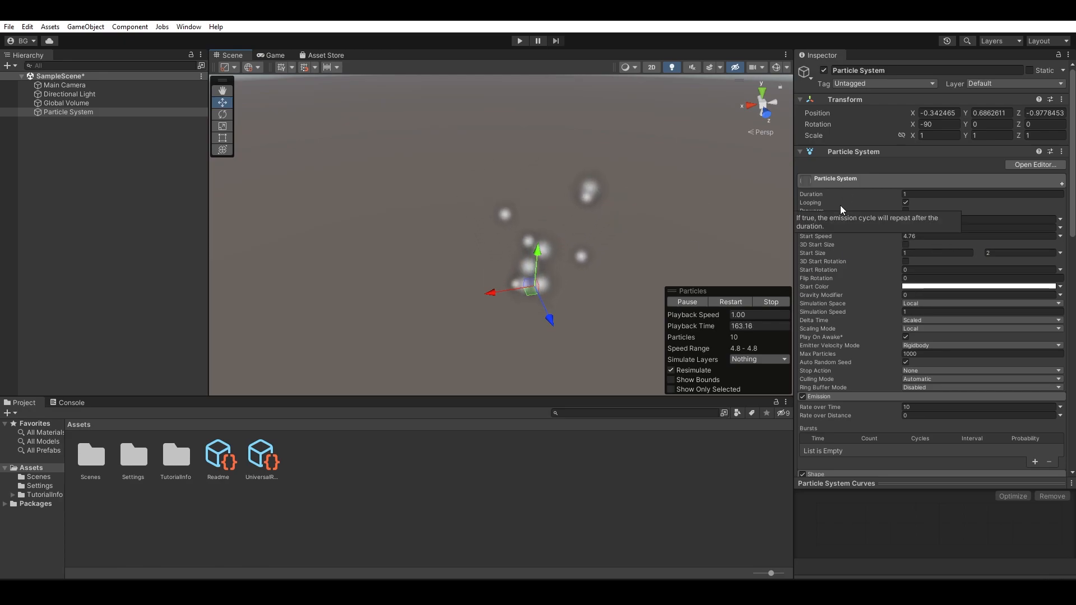
{"action": "mouse_move", "coordinate": [850, 277]}
{"action": "scroll", "coordinate": [850, 275], "scroll_direction": "down", "scroll_amount": 4}
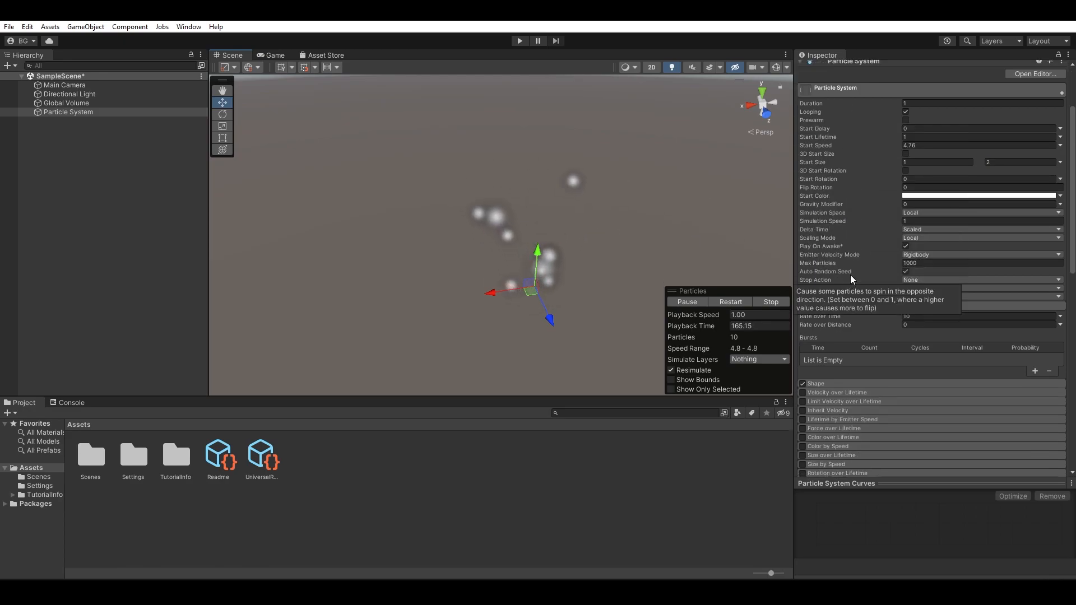
{"action": "scroll", "coordinate": [893, 281], "scroll_direction": "up", "scroll_amount": 4}
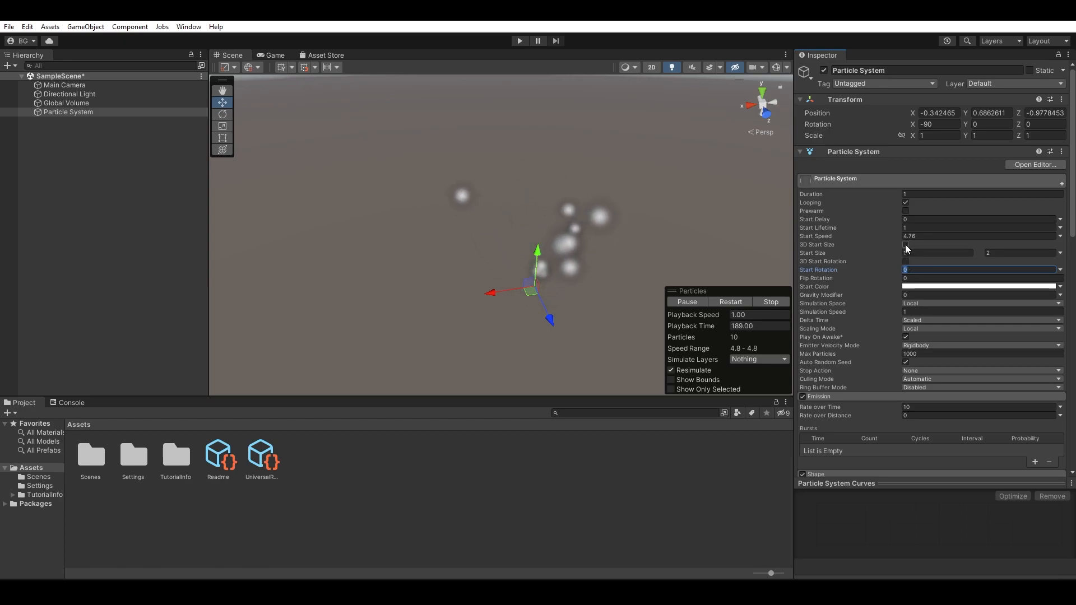
- Switch the particles' Start Size back to a constant, enable 3D Start Size and set its X value to 4.93
{"action": "left_click", "coordinate": [1059, 255]}
{"action": "left_click", "coordinate": [1031, 264]}
{"action": "left_click", "coordinate": [906, 244]}
{"action": "left_click_drag", "start_coordinate": [804, 256], "coordinate": [859, 253]}
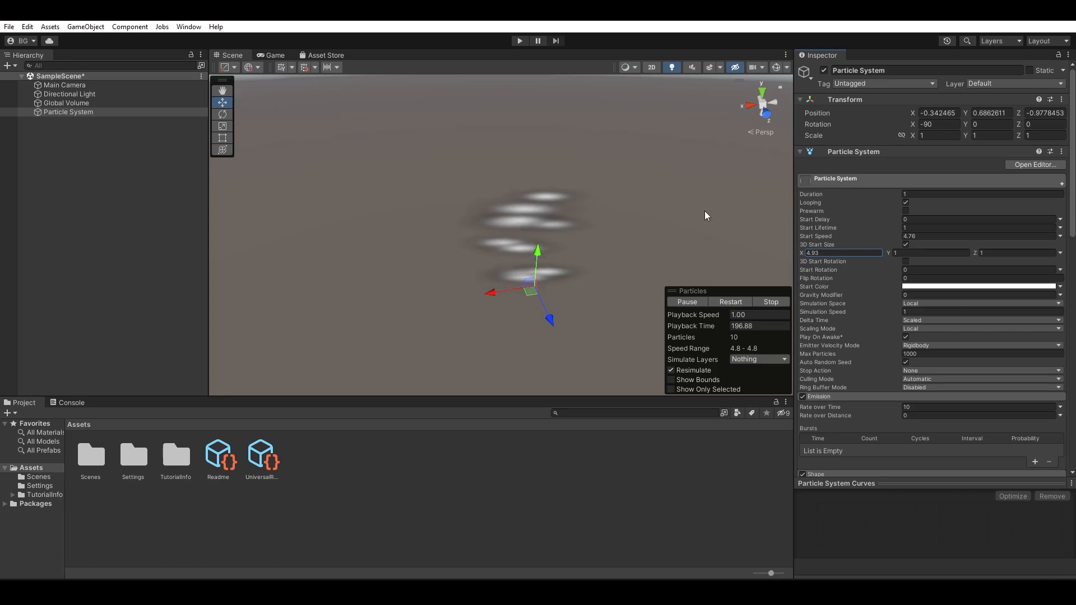
- Try different Start Rotation values for the stretched particles, and settle on 90
{"action": "scroll", "coordinate": [843, 348], "scroll_direction": "down", "scroll_amount": 2}
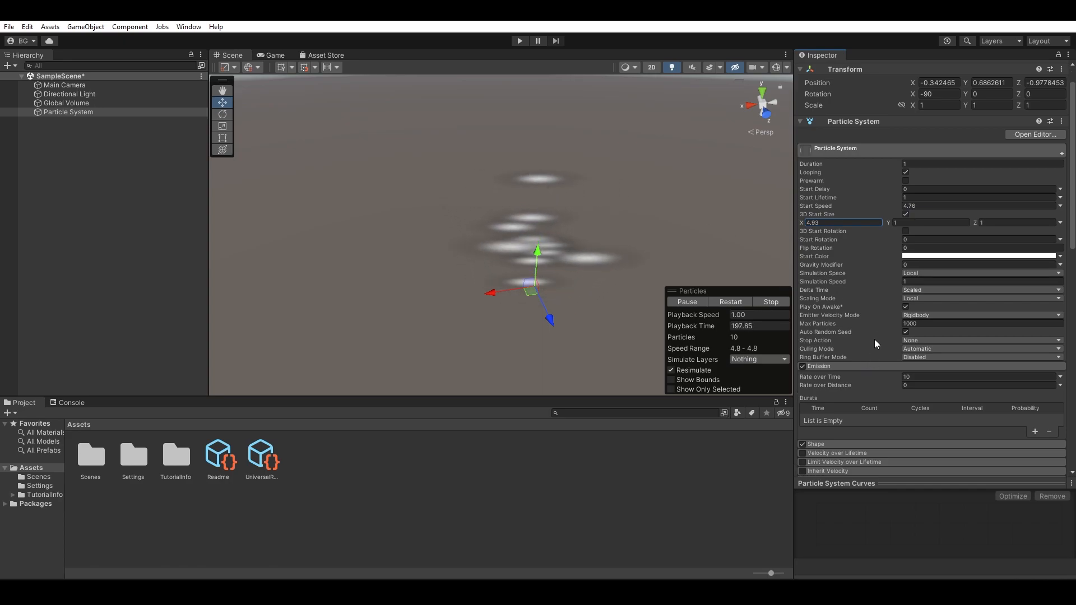
{"action": "left_click", "coordinate": [896, 239]}
{"action": "left_click_drag", "start_coordinate": [897, 239], "coordinate": [829, 212]}
{"action": "left_click", "coordinate": [909, 239]}
{"action": "type", "text": "90"}
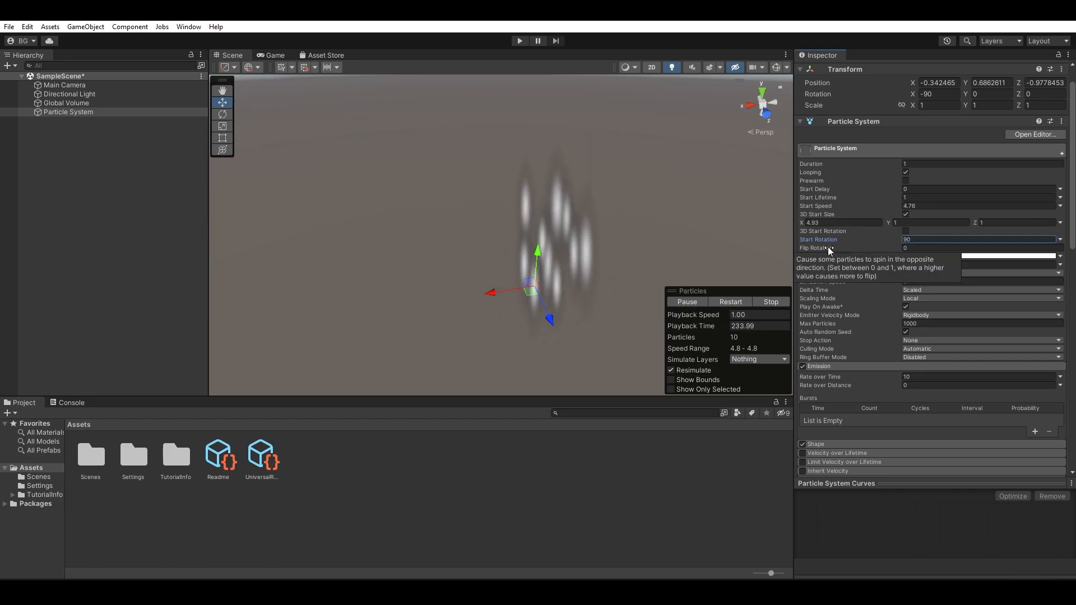
- Set the particles' Flip Rotation to 0.5
{"action": "left_click", "coordinate": [919, 247]}
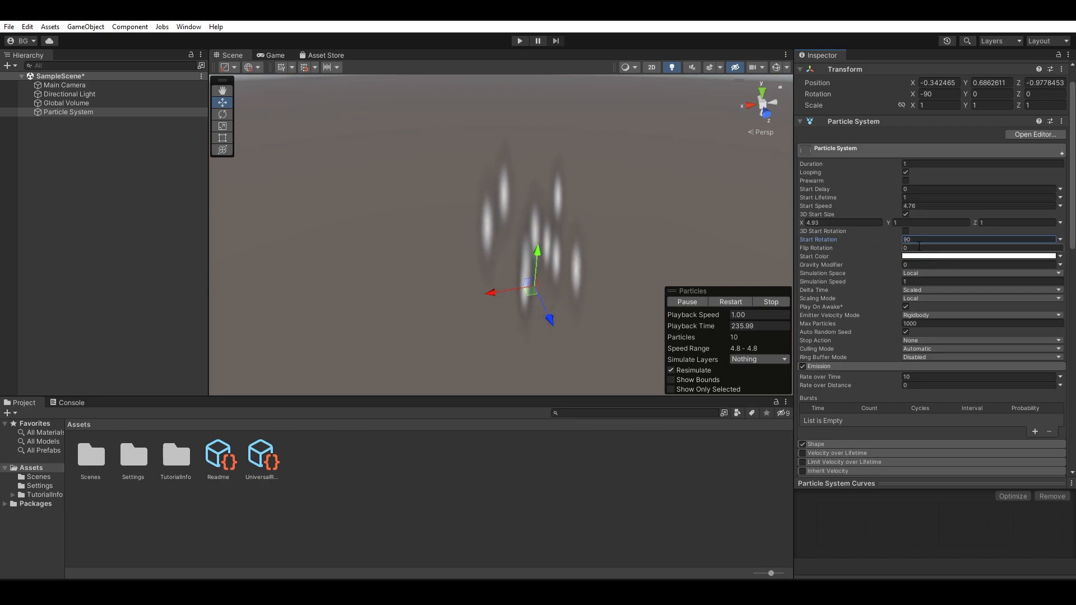
{"action": "type", "text": "0.5"}
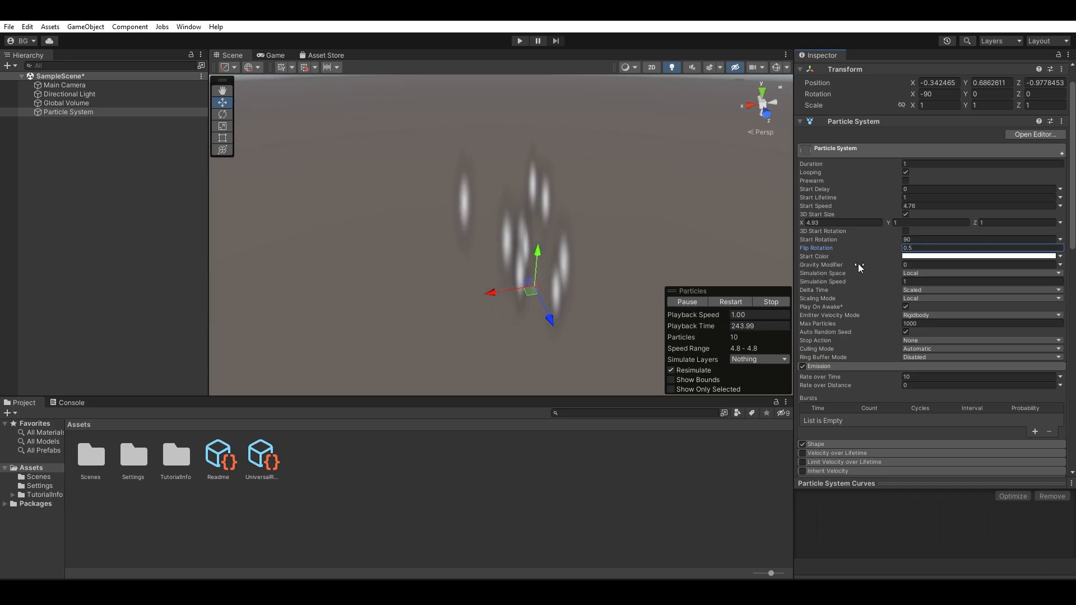
{"action": "mouse_move", "coordinate": [883, 246]}
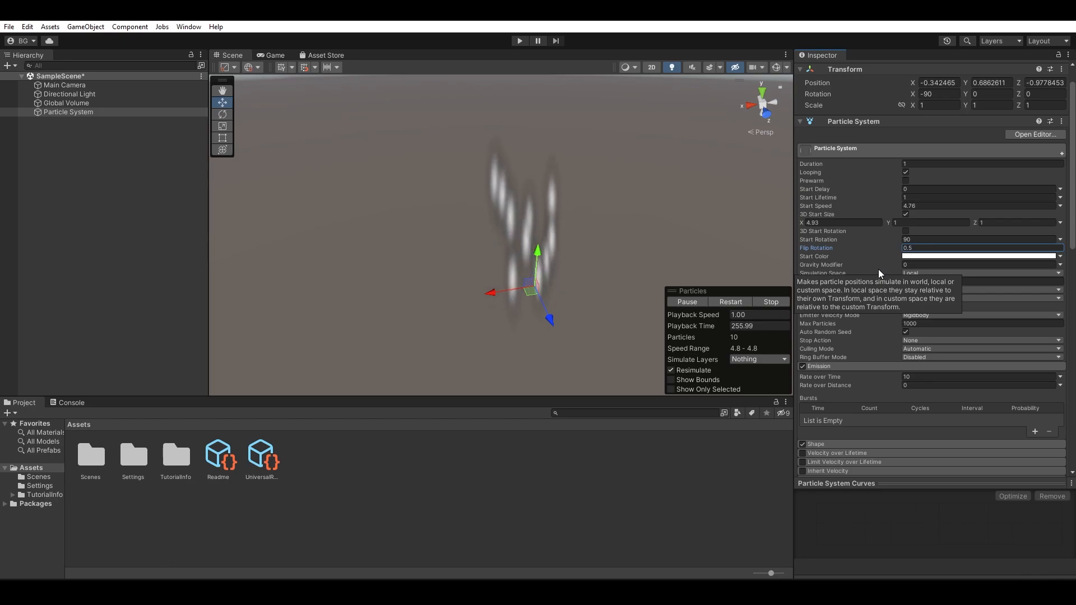
- Try red FF0000 and different transparency levels as the particles' Start Color, and return it to opaque white FFFFFF
{"action": "left_click", "coordinate": [921, 257]}
{"action": "left_click_drag", "start_coordinate": [976, 250], "coordinate": [976, 239]}
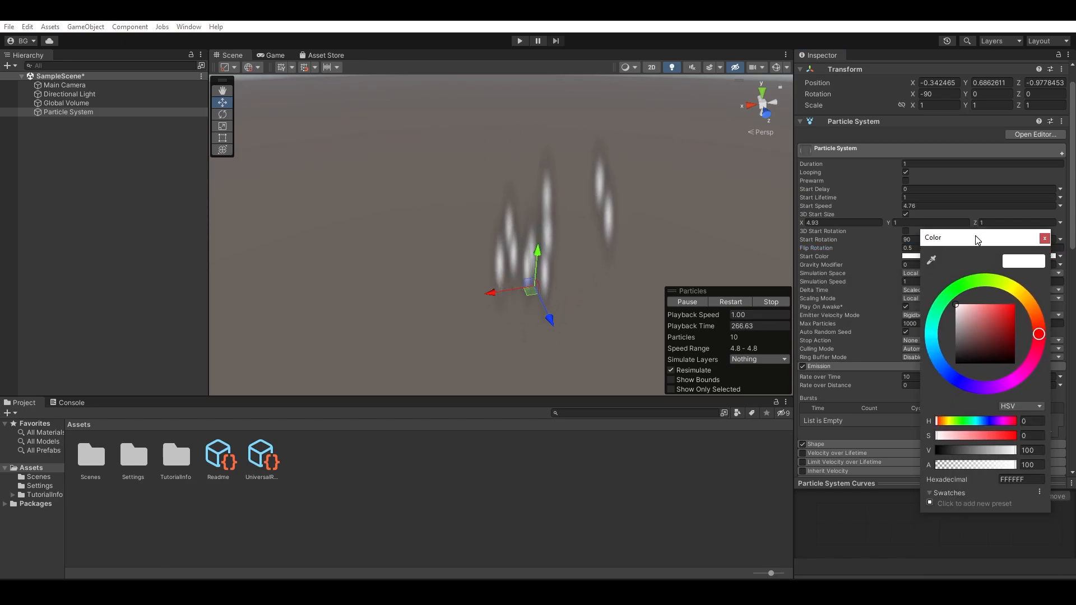
{"action": "left_click_drag", "start_coordinate": [983, 319], "coordinate": [1023, 277]}
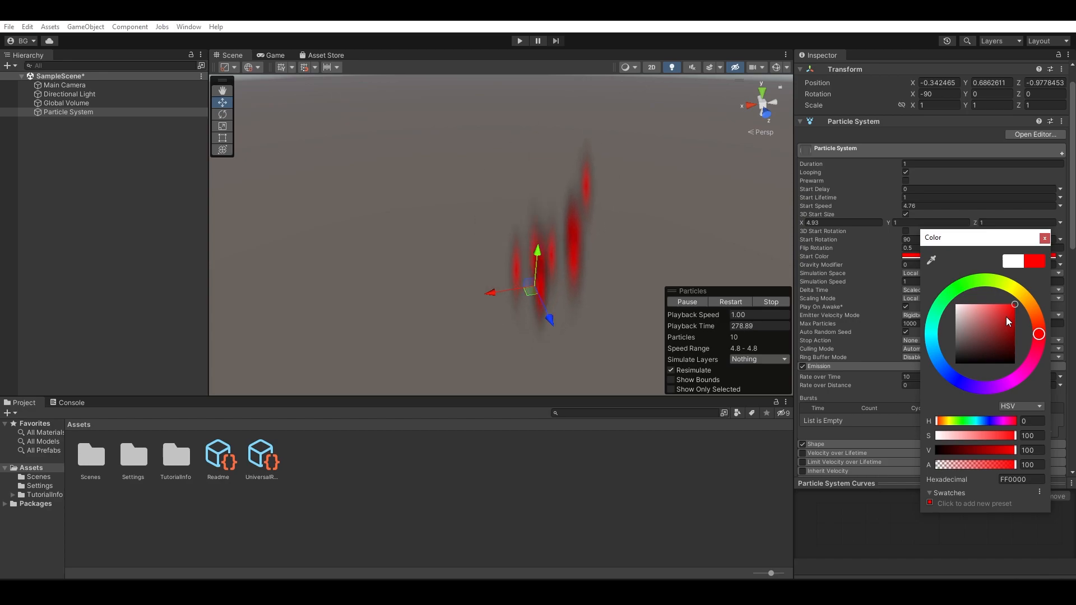
{"action": "mouse_move", "coordinate": [1034, 304]}
{"action": "left_mouse_down"}
{"action": "mouse_move", "coordinate": [1023, 285]}
{"action": "mouse_move", "coordinate": [916, 309]}
{"action": "mouse_move", "coordinate": [947, 372]}
{"action": "mouse_move", "coordinate": [1010, 354]}
{"action": "mouse_move", "coordinate": [958, 284]}
{"action": "mouse_move", "coordinate": [952, 376]}
{"action": "mouse_move", "coordinate": [979, 373]}
{"action": "mouse_move", "coordinate": [907, 319]}
{"action": "left_mouse_up"}
{"action": "left_click_drag", "start_coordinate": [936, 450], "coordinate": [997, 458]}
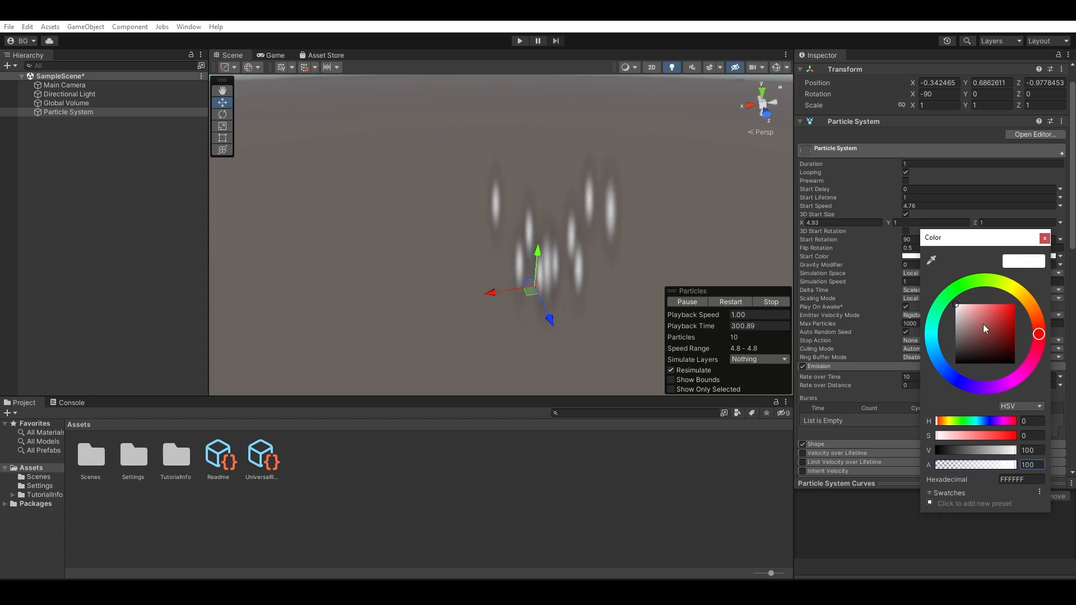
{"action": "mouse_move", "coordinate": [1009, 292]}
{"action": "left_mouse_down"}
{"action": "mouse_move", "coordinate": [1037, 371]}
{"action": "mouse_move", "coordinate": [981, 280]}
{"action": "mouse_move", "coordinate": [1005, 284]}
{"action": "left_mouse_up"}
{"action": "mouse_move", "coordinate": [1000, 315]}
{"action": "left_mouse_down"}
{"action": "mouse_move", "coordinate": [991, 305]}
{"action": "mouse_move", "coordinate": [991, 361]}
{"action": "mouse_move", "coordinate": [1010, 341]}
{"action": "mouse_move", "coordinate": [976, 334]}
{"action": "mouse_move", "coordinate": [973, 319]}
{"action": "mouse_move", "coordinate": [987, 294]}
{"action": "mouse_move", "coordinate": [1022, 300]}
{"action": "mouse_move", "coordinate": [937, 270]}
{"action": "left_mouse_up"}
{"action": "left_click", "coordinate": [892, 268]}
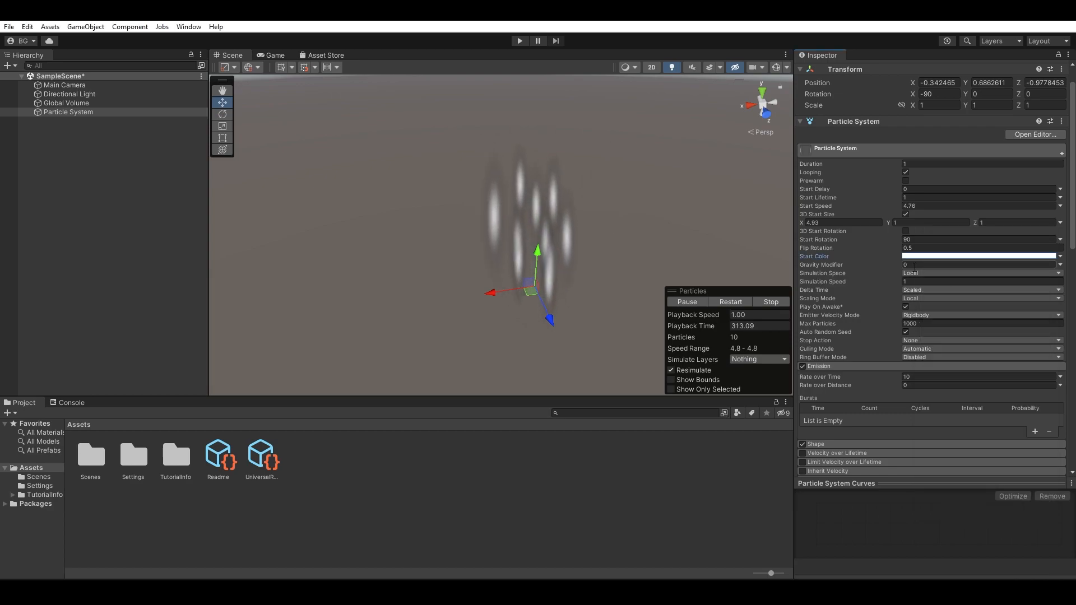
- Try a Gravity Modifier of 2.01 and view the falling particles from a lower angle
{"action": "left_click_drag", "start_coordinate": [887, 264], "coordinate": [927, 271]}
{"action": "middle_click_drag", "start_coordinate": [605, 242], "coordinate": [626, 143]}
{"action": "left_click_drag", "start_coordinate": [636, 209], "coordinate": [636, 184], "text": "alt"}
{"action": "middle_click_drag", "start_coordinate": [638, 215], "coordinate": [643, 180]}
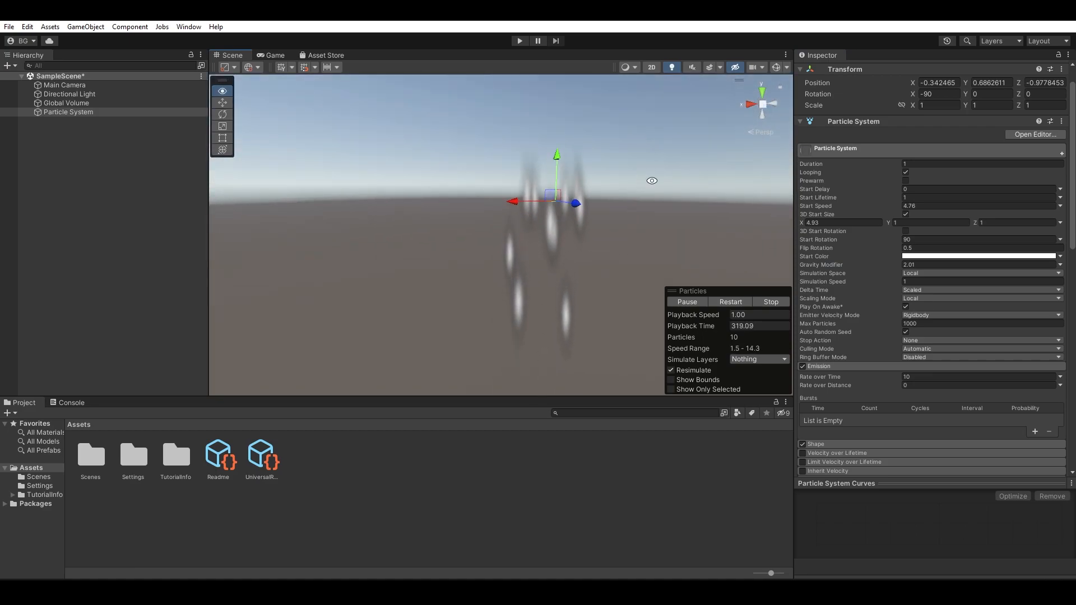
{"action": "middle_click_drag", "start_coordinate": [544, 230], "coordinate": [535, 208]}
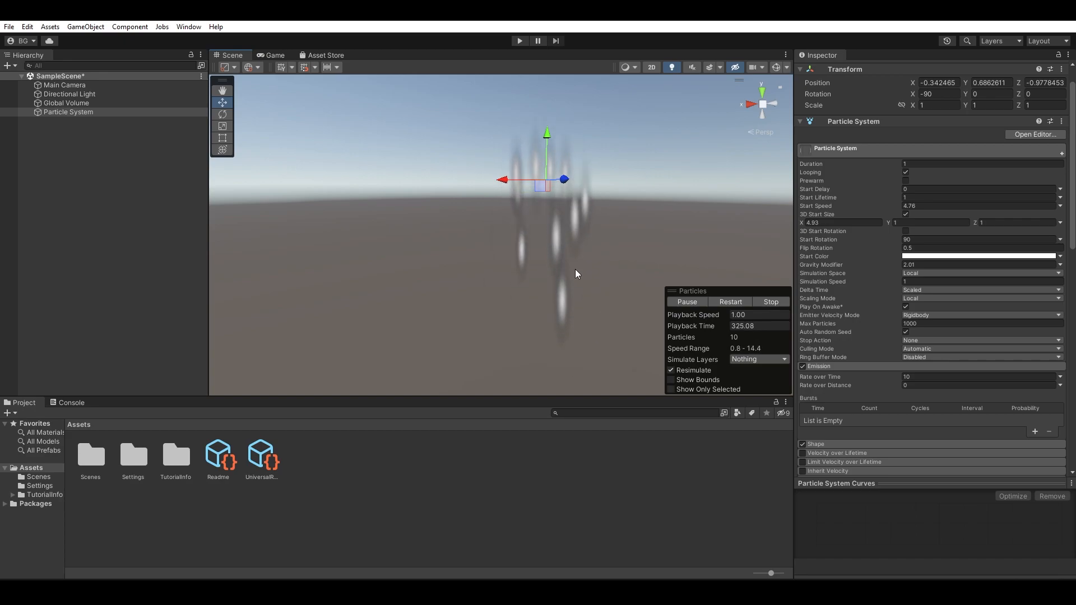
{"action": "left_click_drag", "start_coordinate": [680, 217], "coordinate": [629, 257], "text": "alt"}
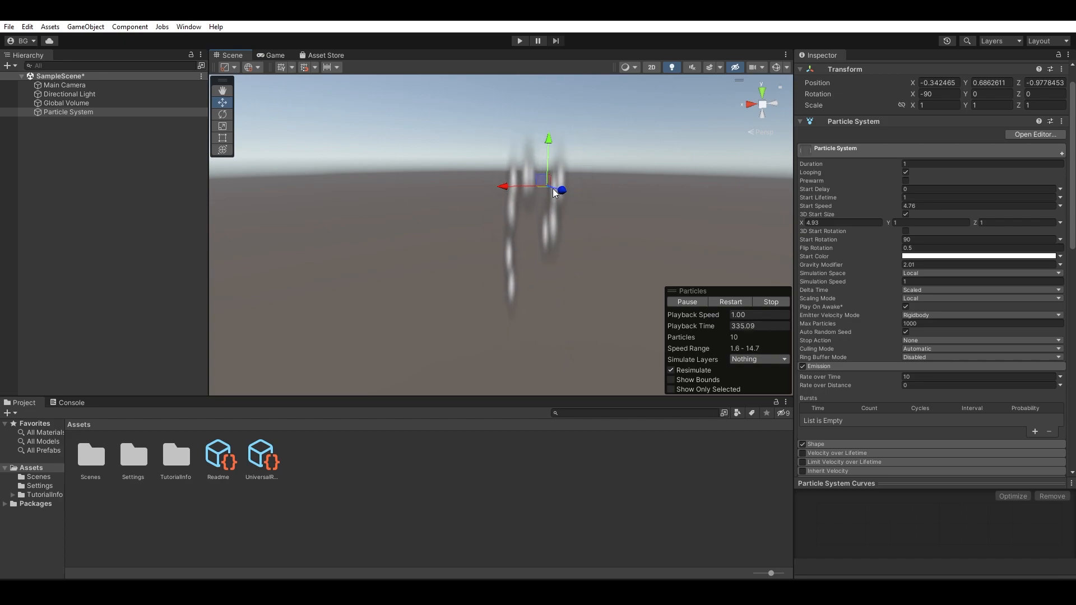
- Try a negative Gravity Modifier of -0.6 on the particles, and reset it to 0
{"action": "left_click", "coordinate": [872, 265]}
{"action": "left_click_drag", "start_coordinate": [871, 263], "coordinate": [810, 249]}
{"action": "middle_click_drag", "start_coordinate": [562, 208], "coordinate": [563, 312]}
{"action": "left_click_drag", "start_coordinate": [619, 228], "coordinate": [620, 255], "text": "alt"}
{"action": "middle_click_drag", "start_coordinate": [620, 254], "coordinate": [603, 288]}
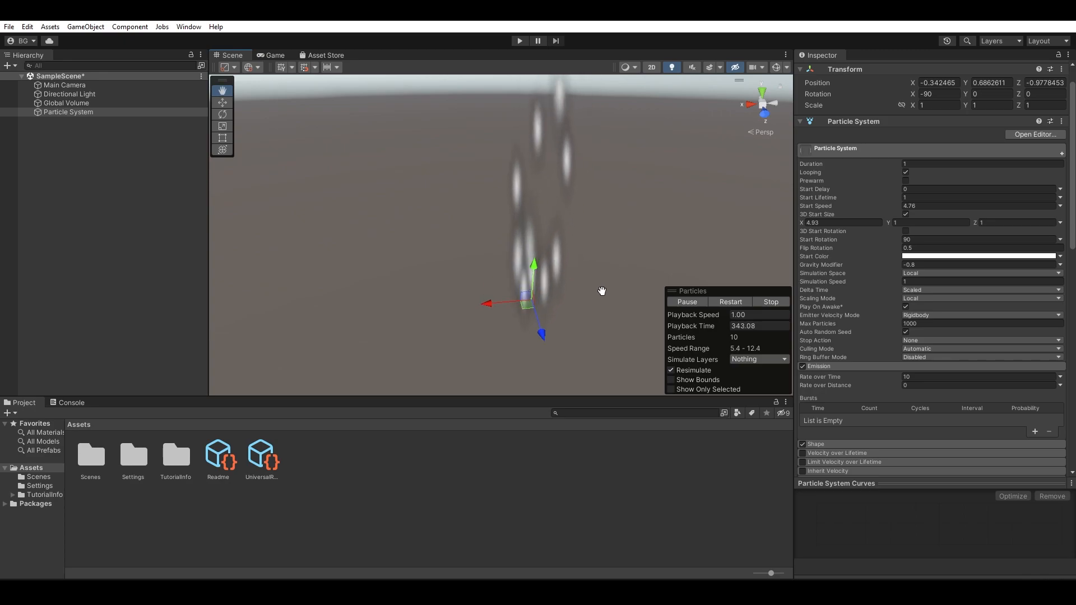
{"action": "left_click_drag", "start_coordinate": [597, 315], "coordinate": [608, 264], "text": "alt"}
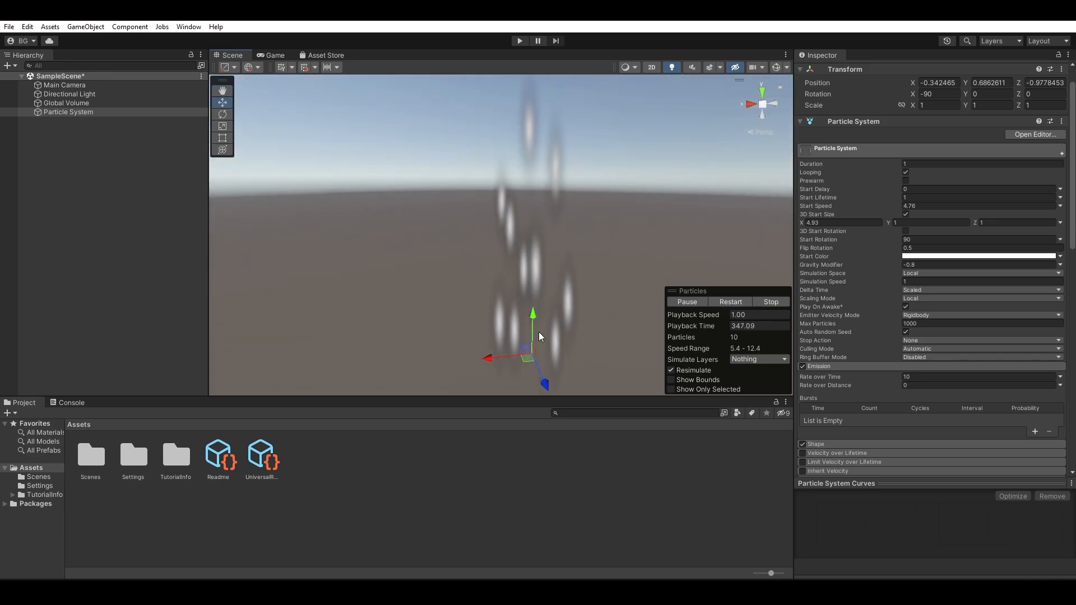
{"action": "mouse_move", "coordinate": [586, 241]}
{"action": "left_mouse_down", "text": "alt"}
{"action": "mouse_move", "coordinate": [600, 201]}
{"action": "mouse_move", "coordinate": [600, 230]}
{"action": "left_mouse_up", "text": "alt"}
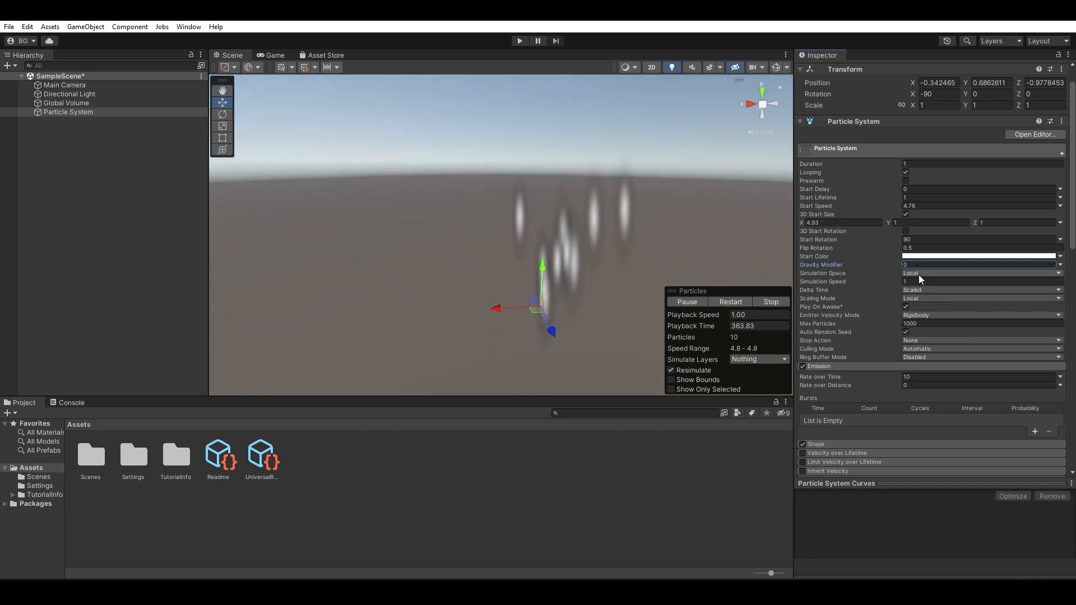
- Compare the Local and World options of Simulation Space while moving the particle system, and return to Local at the original position
{"action": "left_click", "coordinate": [919, 274]}
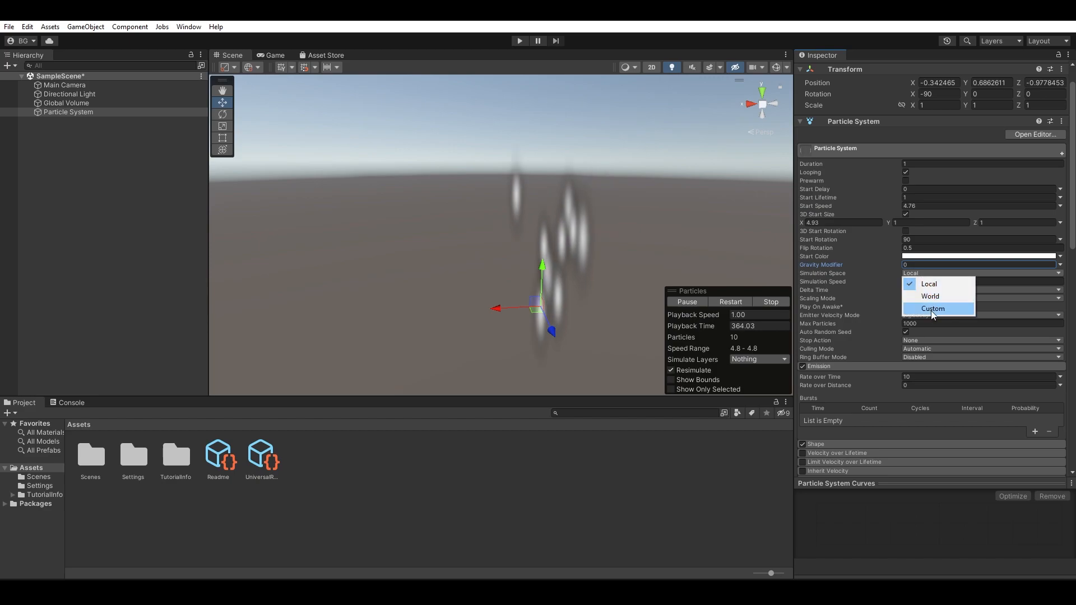
{"action": "left_click", "coordinate": [936, 285]}
{"action": "left_click_drag", "start_coordinate": [538, 304], "coordinate": [550, 284]}
{"action": "left_click", "coordinate": [925, 272]}
{"action": "left_click", "coordinate": [930, 296]}
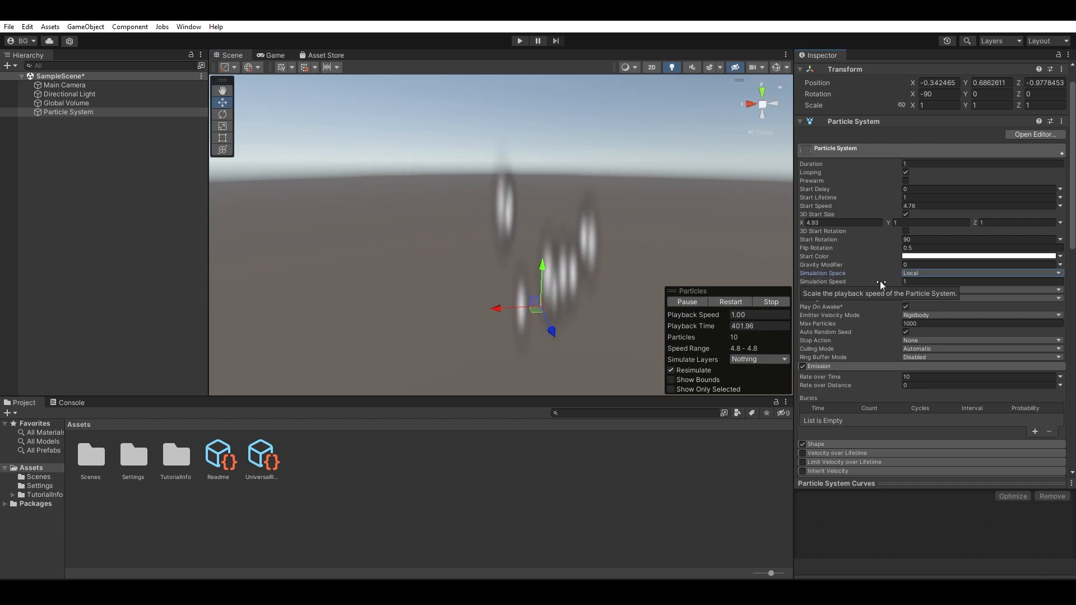
- Try a Simulation Speed of 2 for the effect, and set it back to 1
{"action": "left_click", "coordinate": [910, 282]}
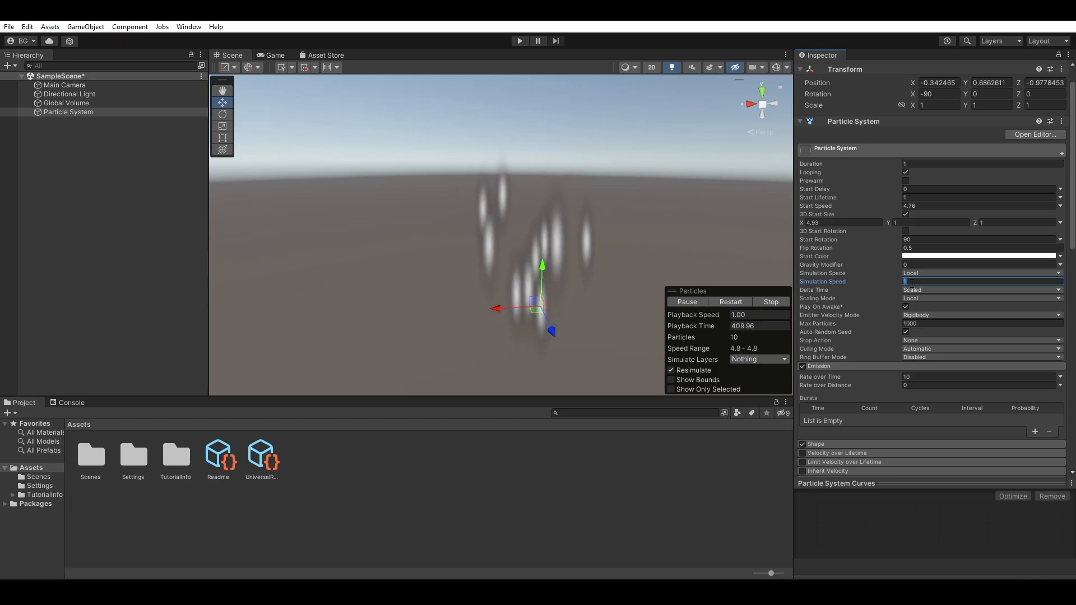
{"action": "type", "text": "2"}
{"action": "key", "text": "Return"}
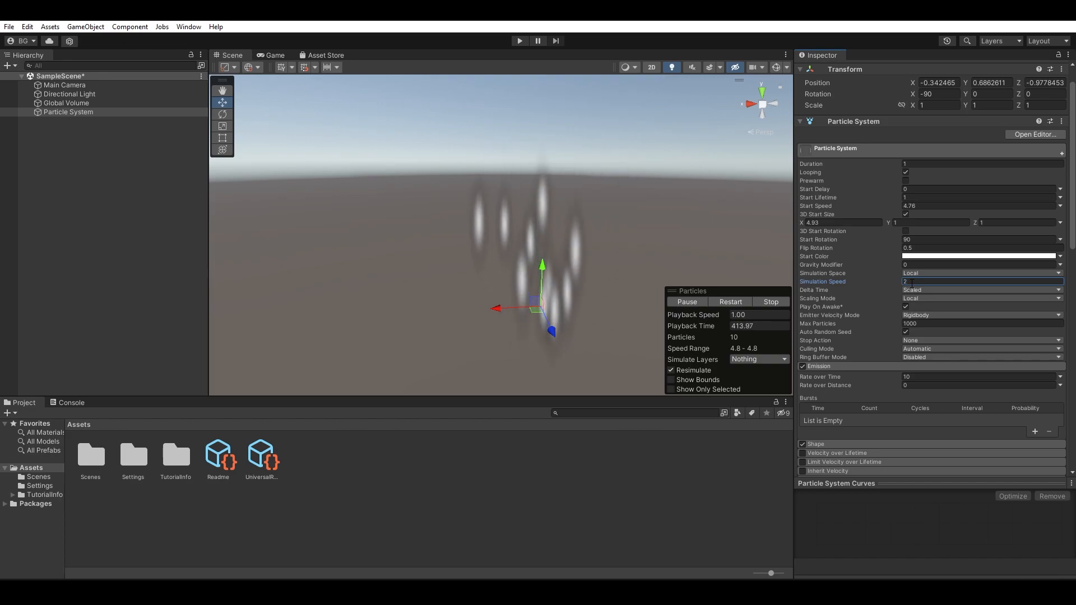
{"action": "left_click", "coordinate": [917, 281]}
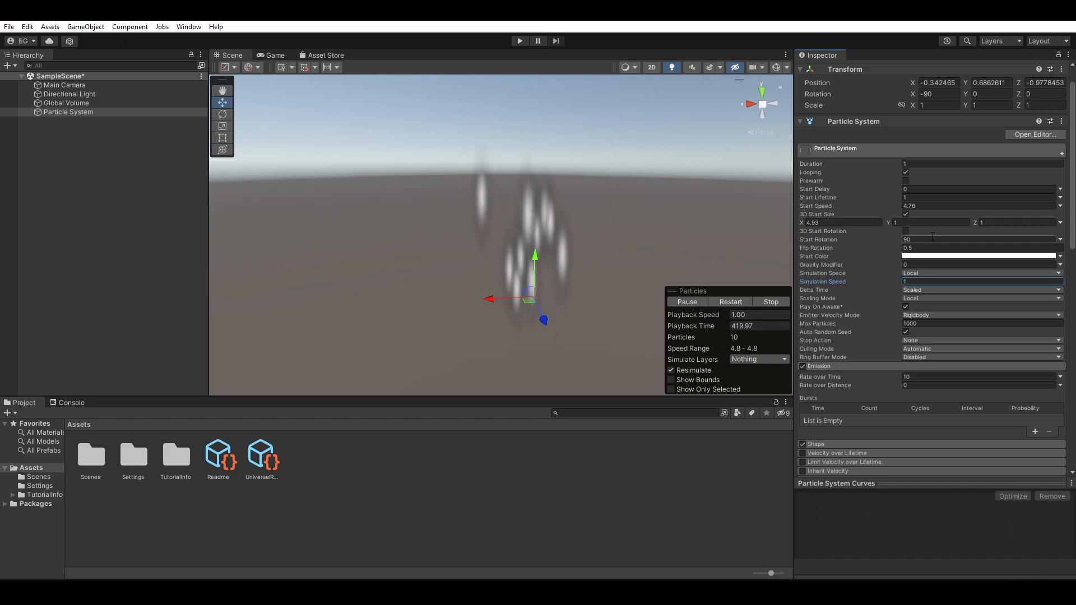
{"action": "left_click_drag", "start_coordinate": [633, 189], "coordinate": [636, 205], "text": "alt"}
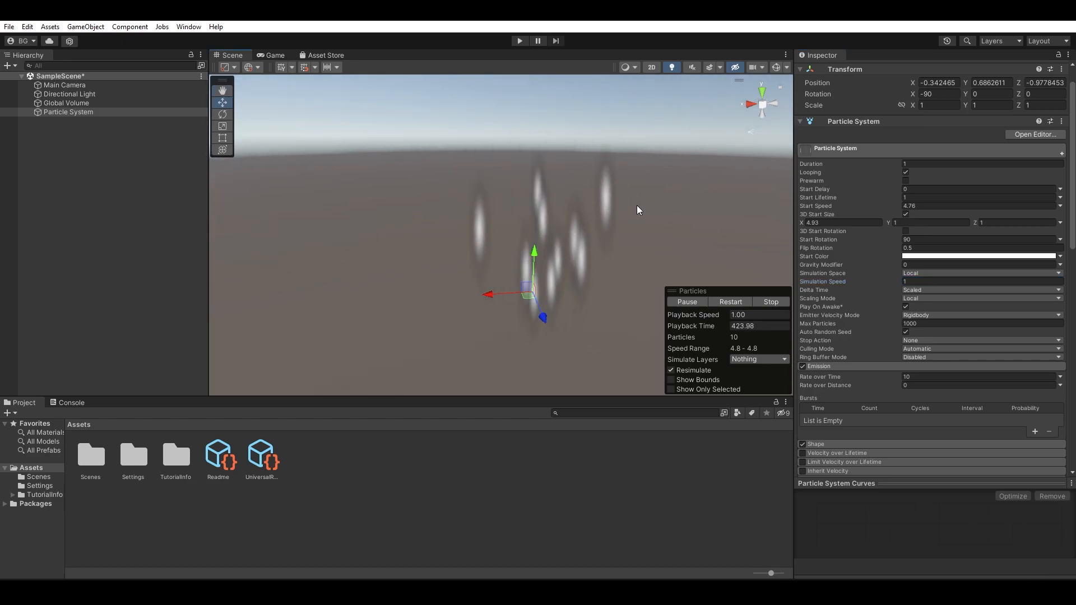
- Try a slower Simulation Speed of 0.7 for the effect, and restore it to 1
{"action": "left_click", "coordinate": [919, 279]}
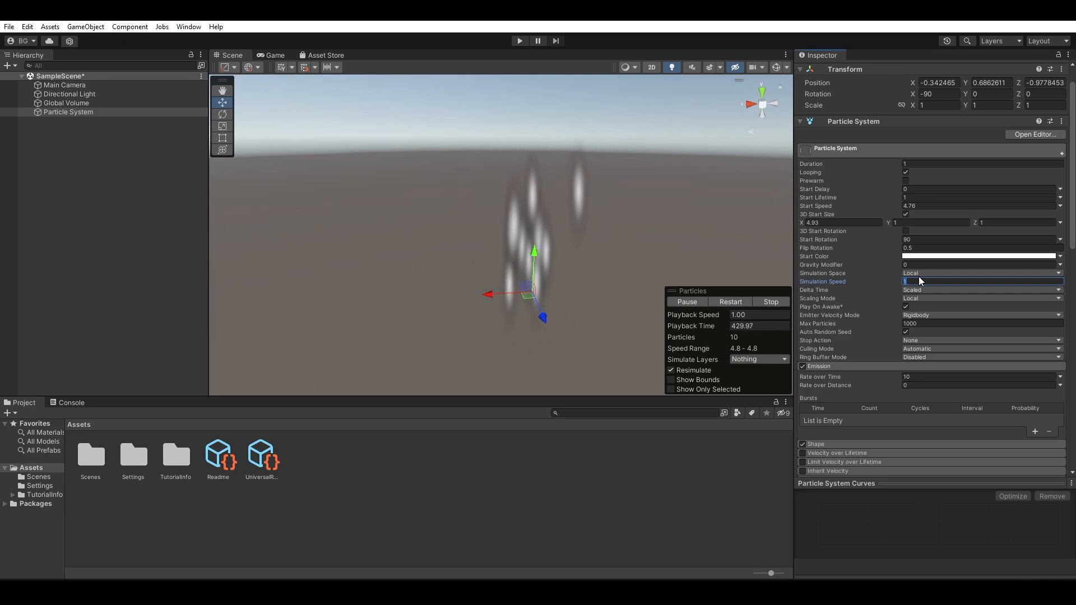
{"action": "type", "text": ".7"}
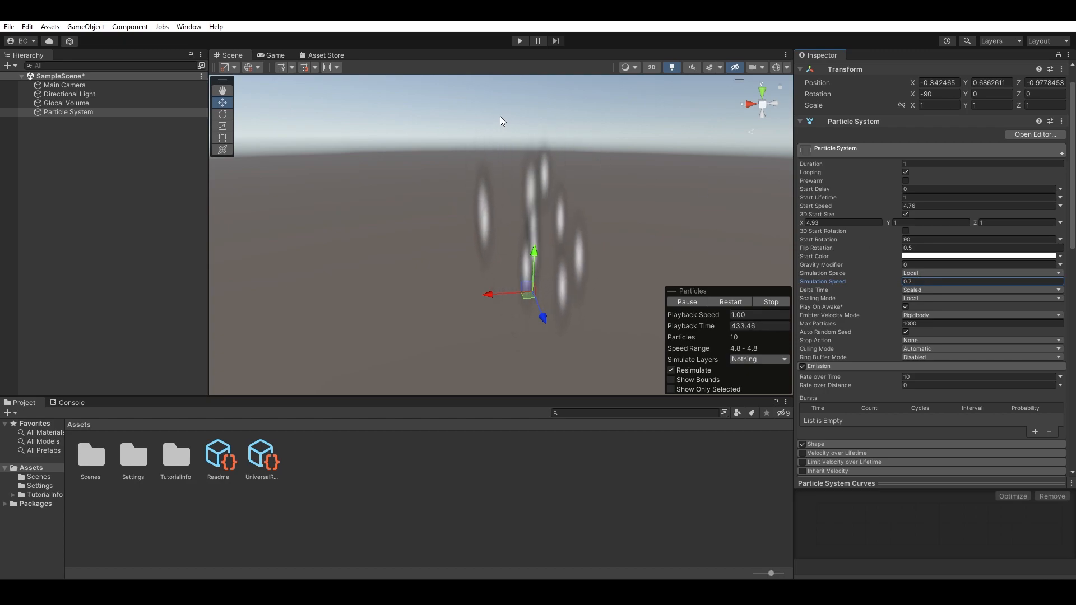
{"action": "left_click_drag", "start_coordinate": [501, 121], "coordinate": [594, 176], "text": "alt"}
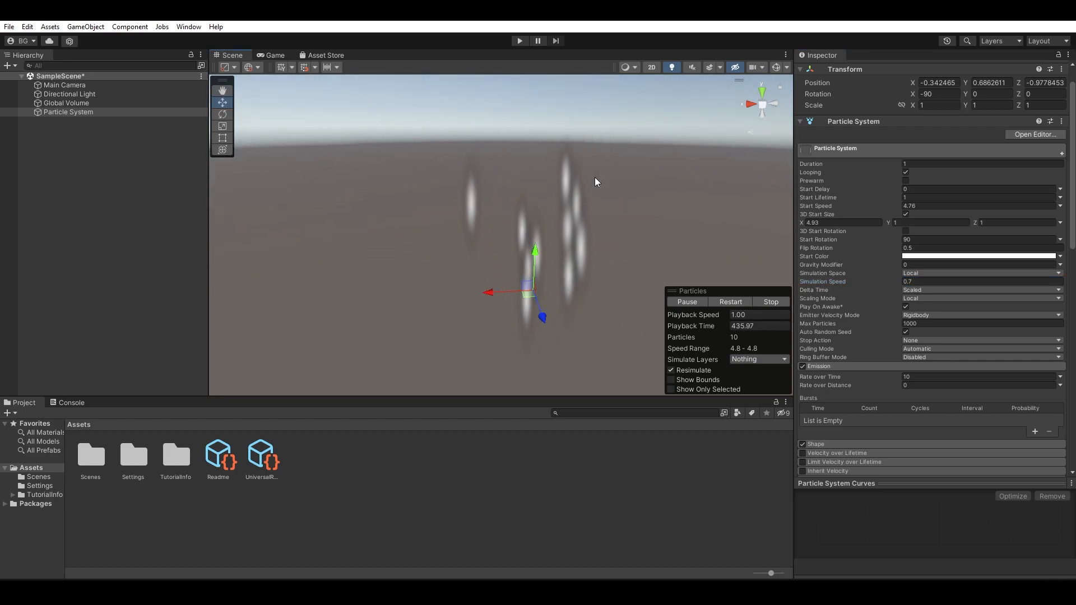
{"action": "left_click_drag", "start_coordinate": [594, 177], "coordinate": [543, 199], "text": "alt"}
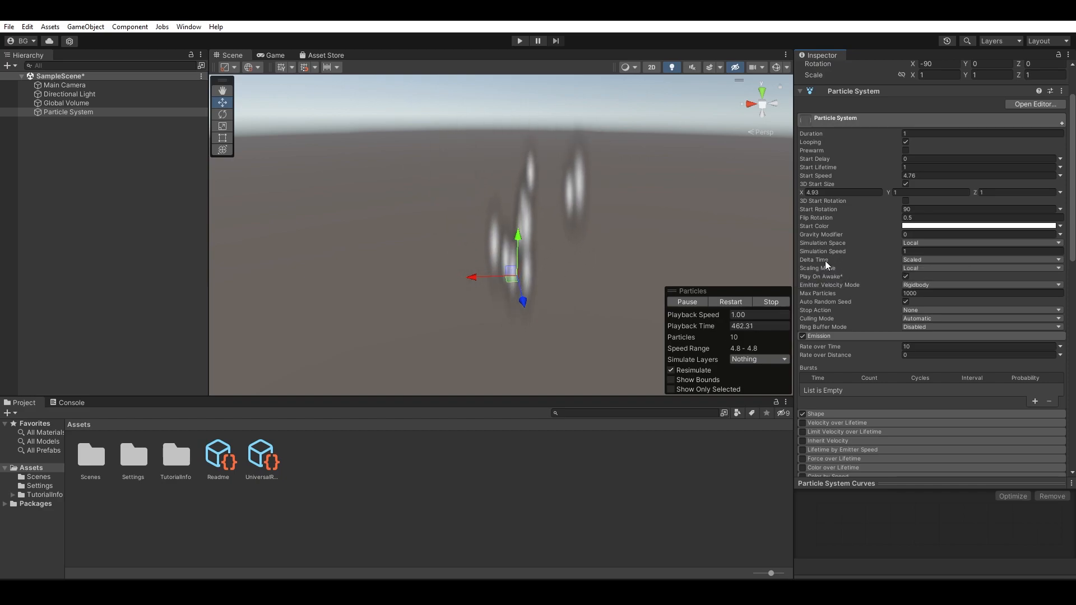
- Look through the available options of Delta Time and Scaling Mode, keeping Scaled and Local
{"action": "left_click", "coordinate": [930, 260]}
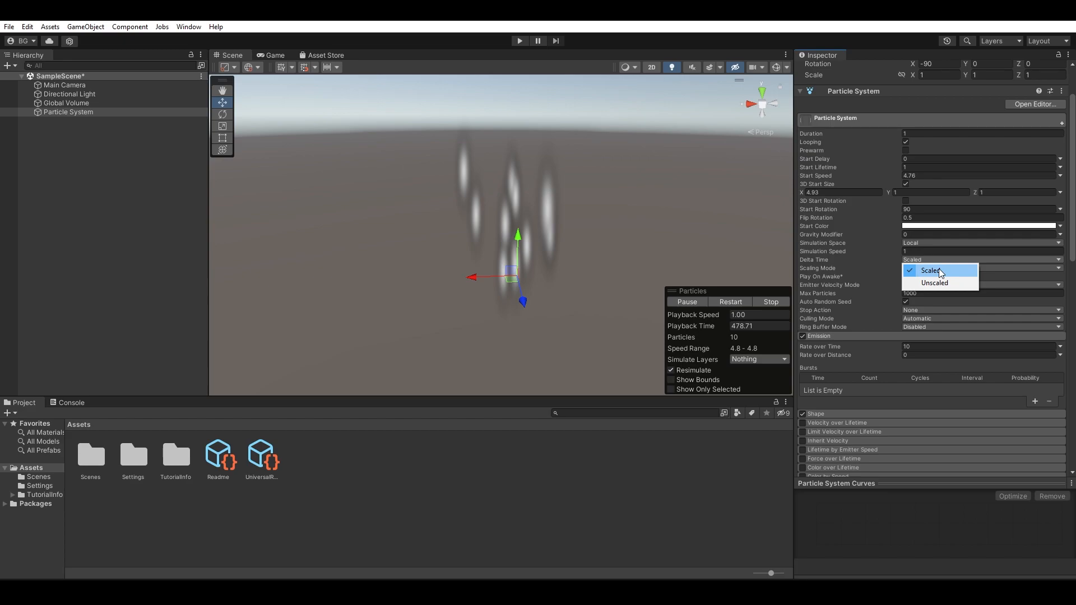
{"action": "left_click", "coordinate": [1074, 234]}
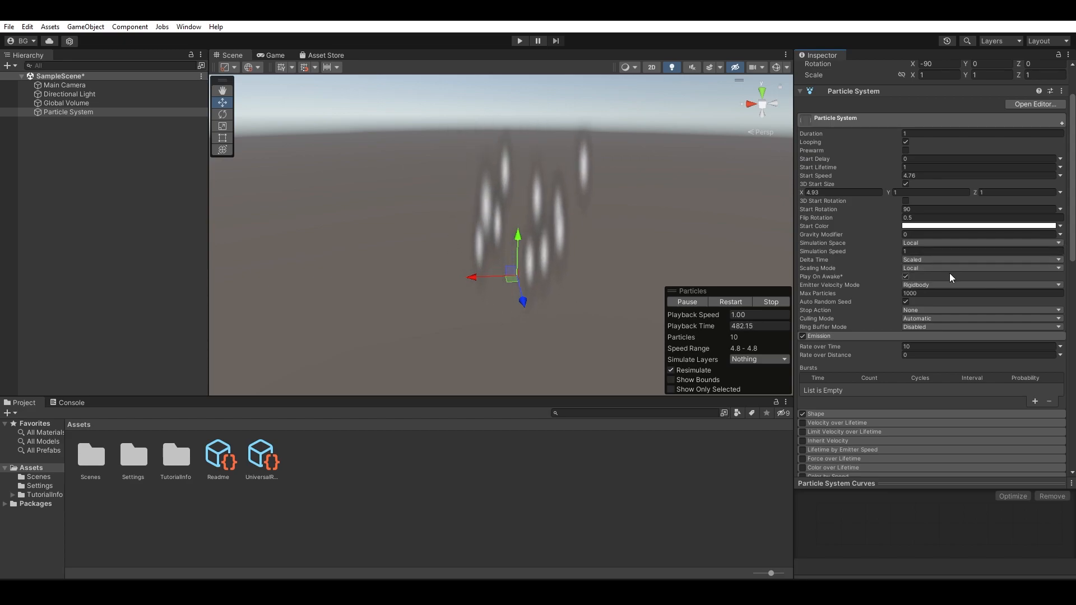
{"action": "left_click", "coordinate": [923, 268]}
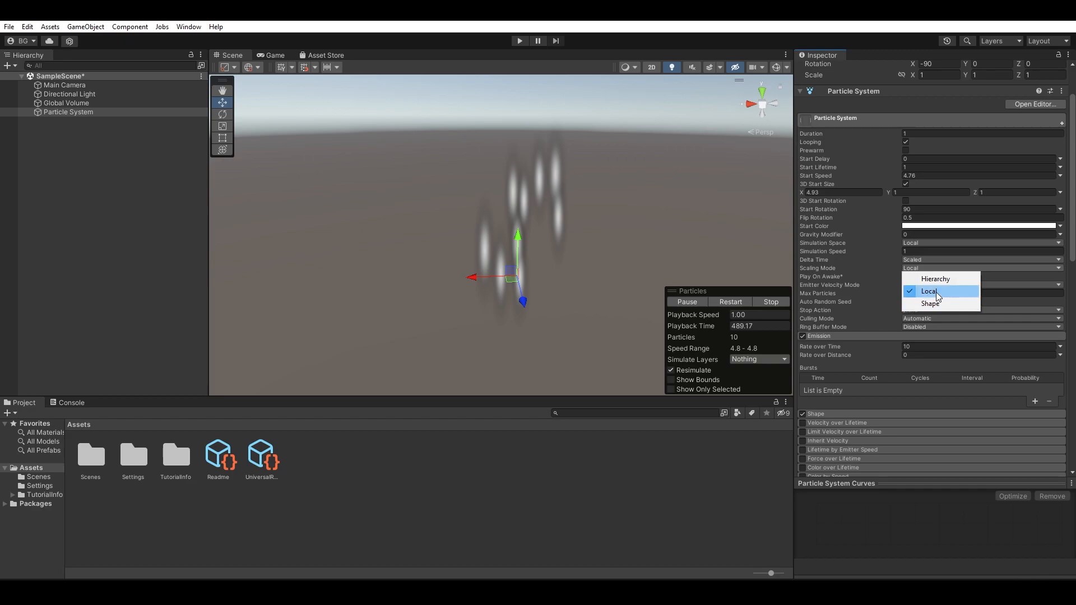
{"action": "left_click", "coordinate": [936, 292]}
- Try scaling the particle system along its blue axis in the scene, and undo the scaling
{"action": "key", "text": "r"}
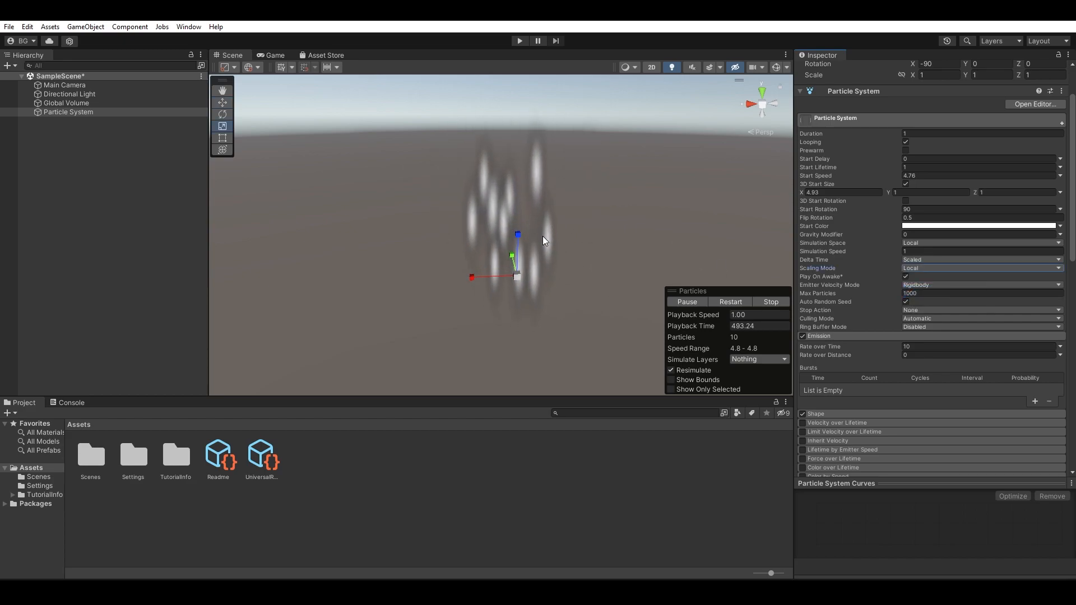
{"action": "left_click_drag", "start_coordinate": [518, 234], "coordinate": [408, 264]}
{"action": "key", "text": "ctrl+z"}
{"action": "key", "text": "ctrl+z"}
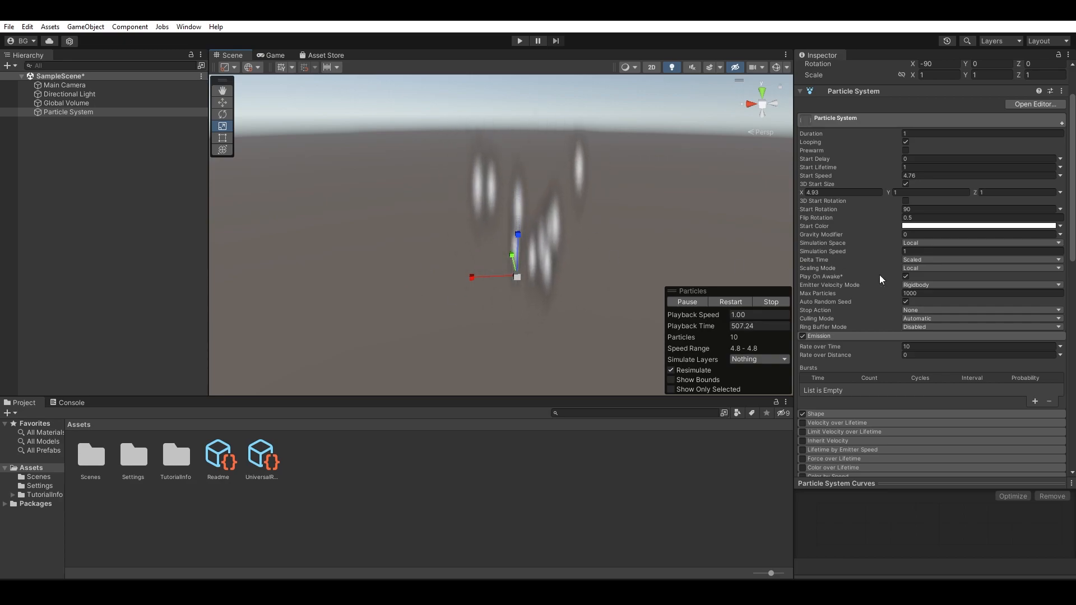
- Set the particle system's Scaling Mode to Hierarchy and clear the selection in the scene hierarchy
{"action": "left_click", "coordinate": [924, 269]}
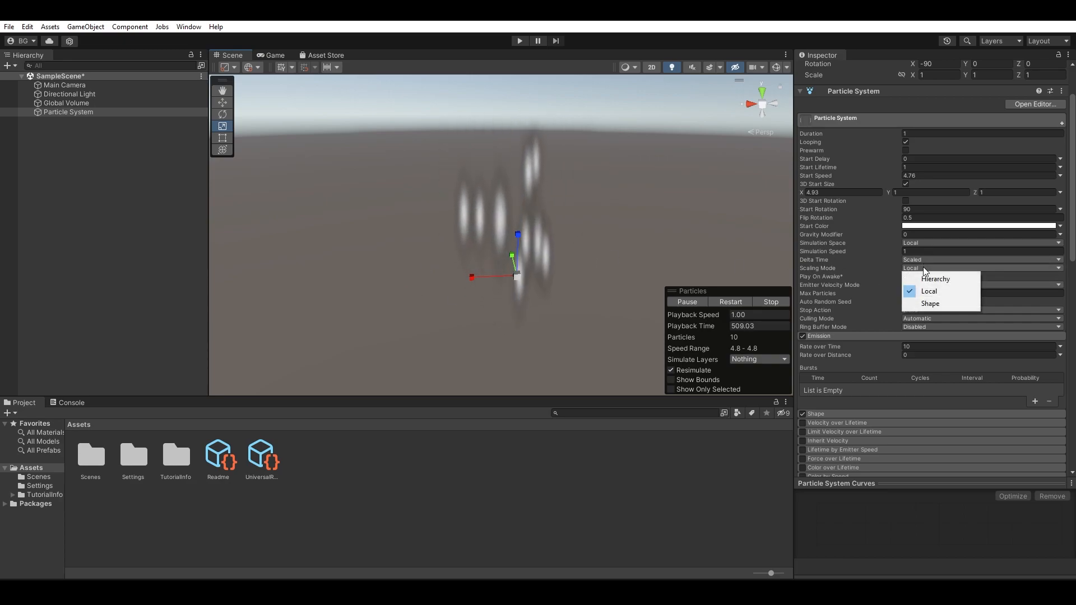
{"action": "left_click", "coordinate": [930, 281]}
{"action": "left_click", "coordinate": [82, 163]}
{"action": "left_click", "coordinate": [72, 112]}
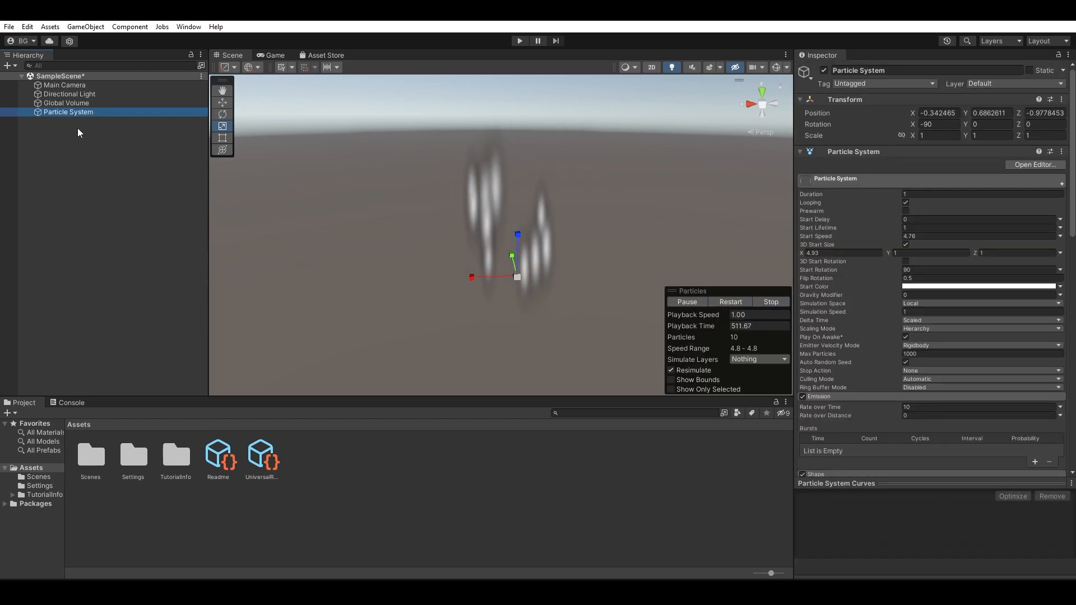
{"action": "left_click", "coordinate": [78, 132]}
{"action": "left_click", "coordinate": [79, 112]}
{"action": "left_click", "coordinate": [89, 133]}
{"action": "left_click", "coordinate": [72, 112]}
{"action": "left_click", "coordinate": [68, 167]}
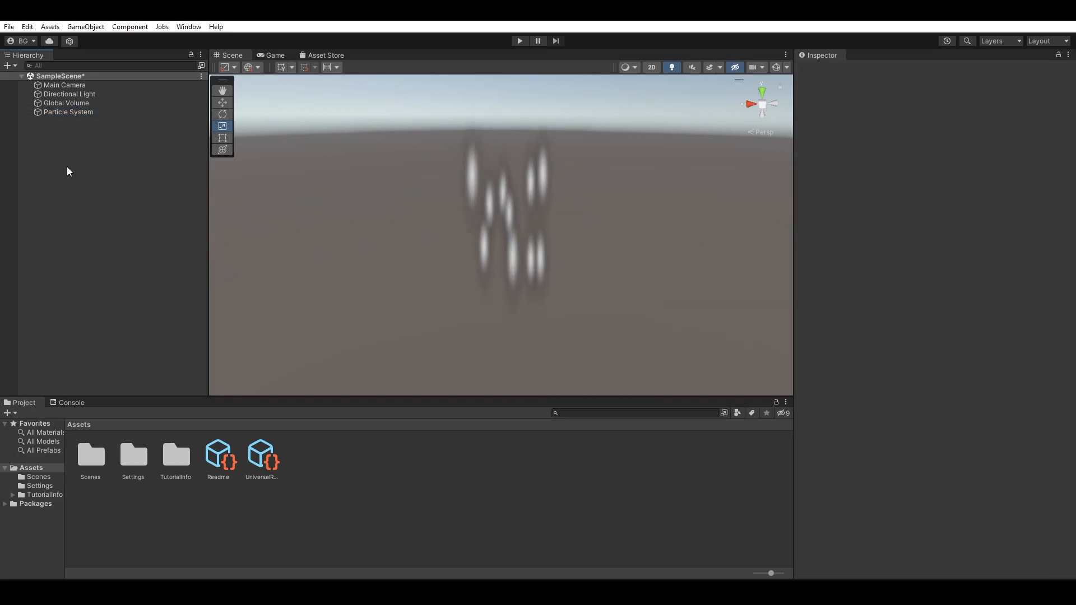
- Create an empty GameObject at the root of the scene and set its position to 0, 0, 0
{"action": "right_click", "coordinate": [67, 147]}
{"action": "left_click", "coordinate": [137, 278]}
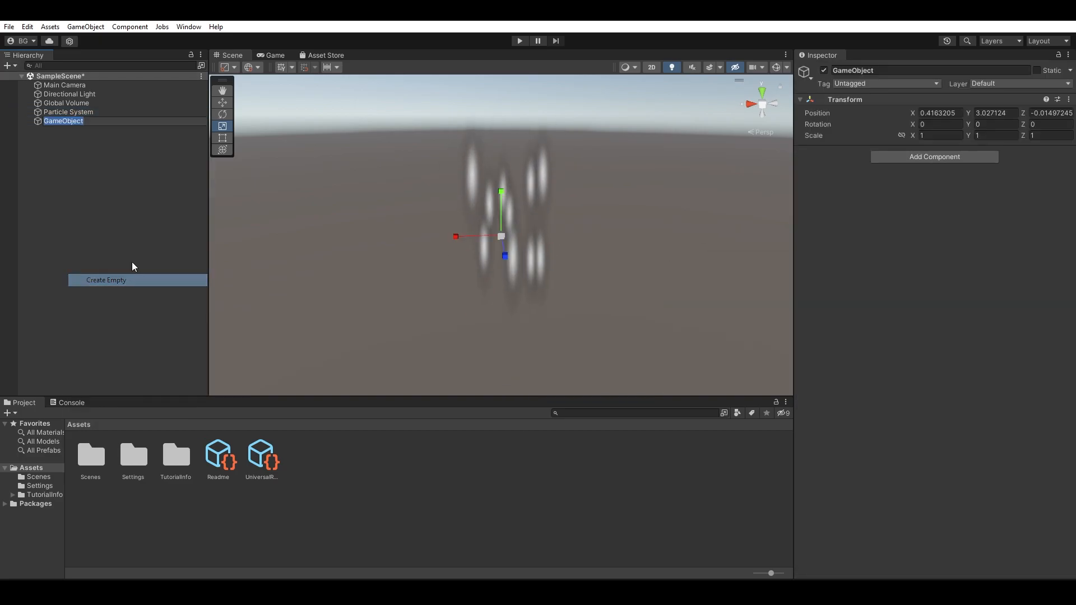
{"action": "left_click", "coordinate": [69, 122]}
{"action": "left_click", "coordinate": [945, 113]}
{"action": "type", "text": "0"}
{"action": "left_click", "coordinate": [991, 113]}
{"action": "type", "text": "0"}
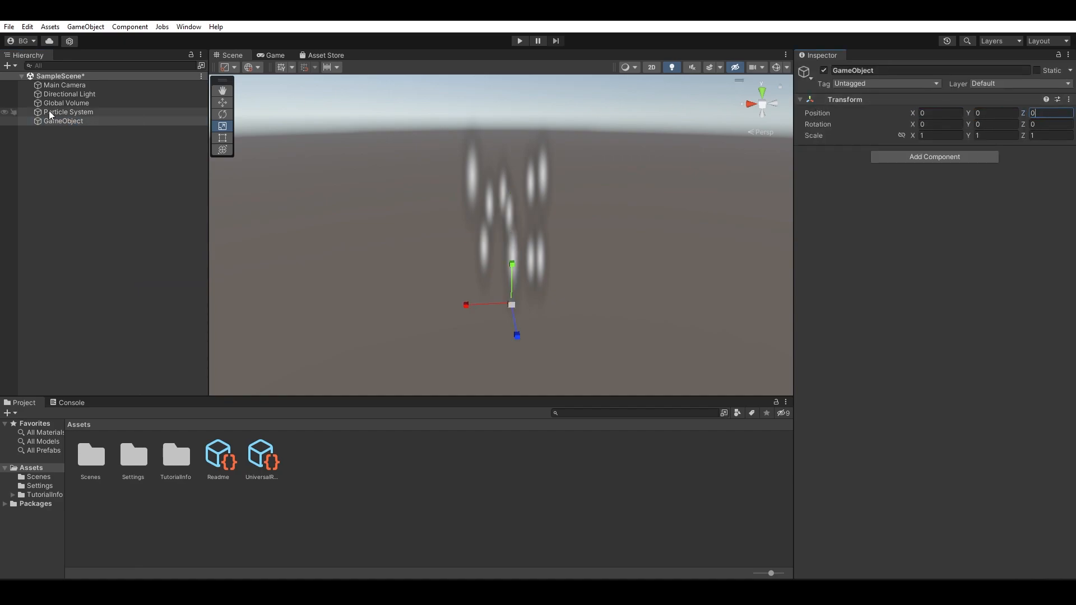
- Set the particle system's position to 0, 0, 0 and make it a child of the empty GameObject
{"action": "left_click", "coordinate": [56, 111]}
{"action": "type", "text": "0"}
{"action": "left_click", "coordinate": [1046, 113]}
{"action": "type", "text": "0"}
{"action": "left_click", "coordinate": [72, 178]}
{"action": "left_click", "coordinate": [68, 111]}
{"action": "left_click_drag", "start_coordinate": [68, 112], "coordinate": [88, 122]}
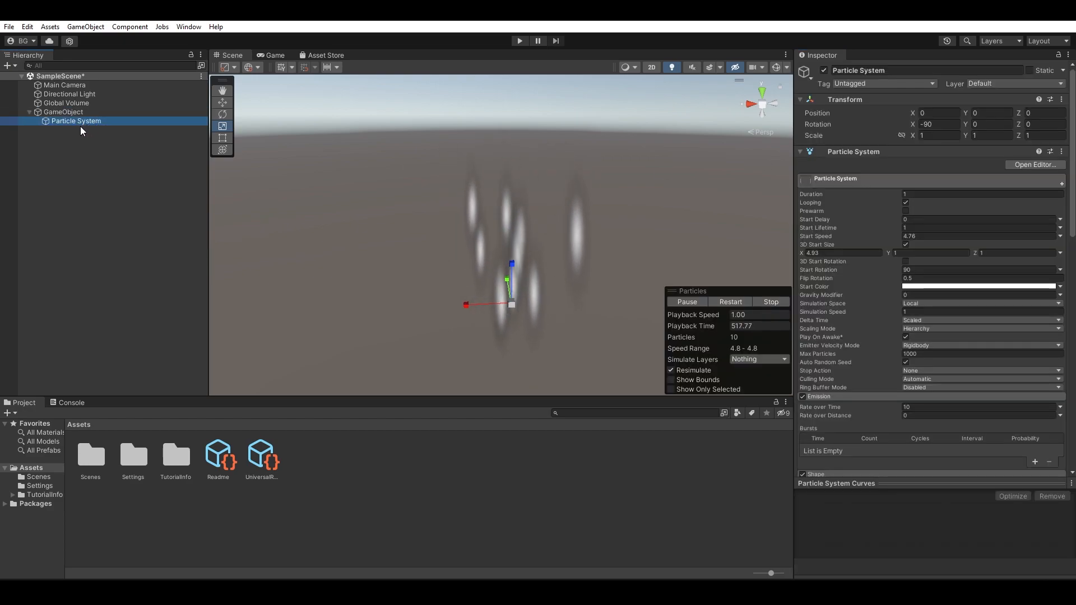
- Try scaling the parent GameObject along its Y axis, and set the particle system's Scaling Mode back to Local
{"action": "left_click", "coordinate": [66, 112]}
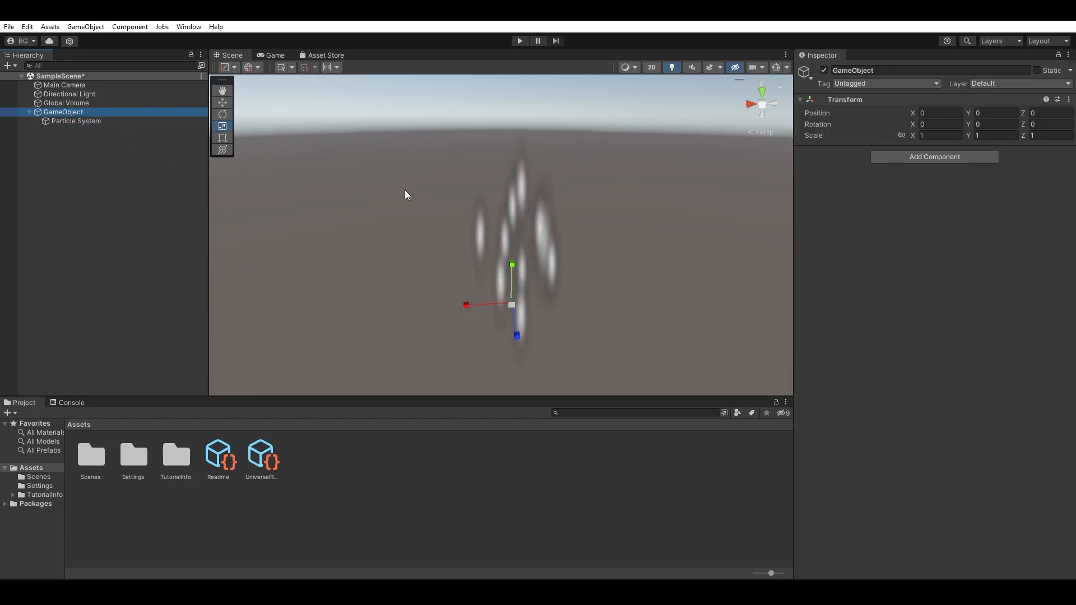
{"action": "mouse_move", "coordinate": [512, 265]}
{"action": "left_mouse_down"}
{"action": "mouse_move", "coordinate": [518, 224]}
{"action": "mouse_move", "coordinate": [506, 213]}
{"action": "mouse_move", "coordinate": [525, 251]}
{"action": "left_mouse_up"}
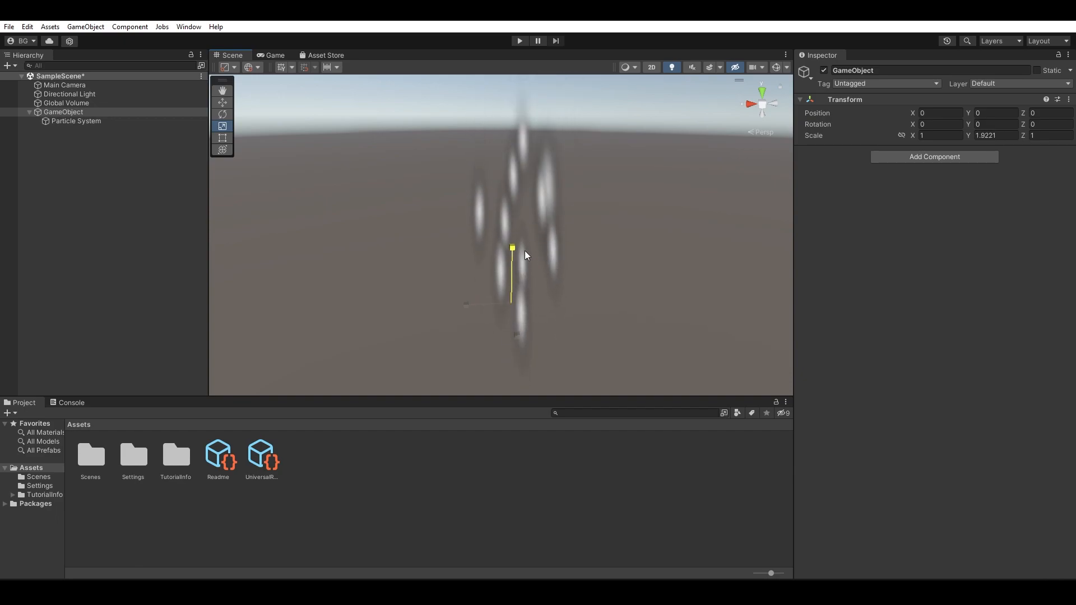
{"action": "left_click", "coordinate": [64, 121]}
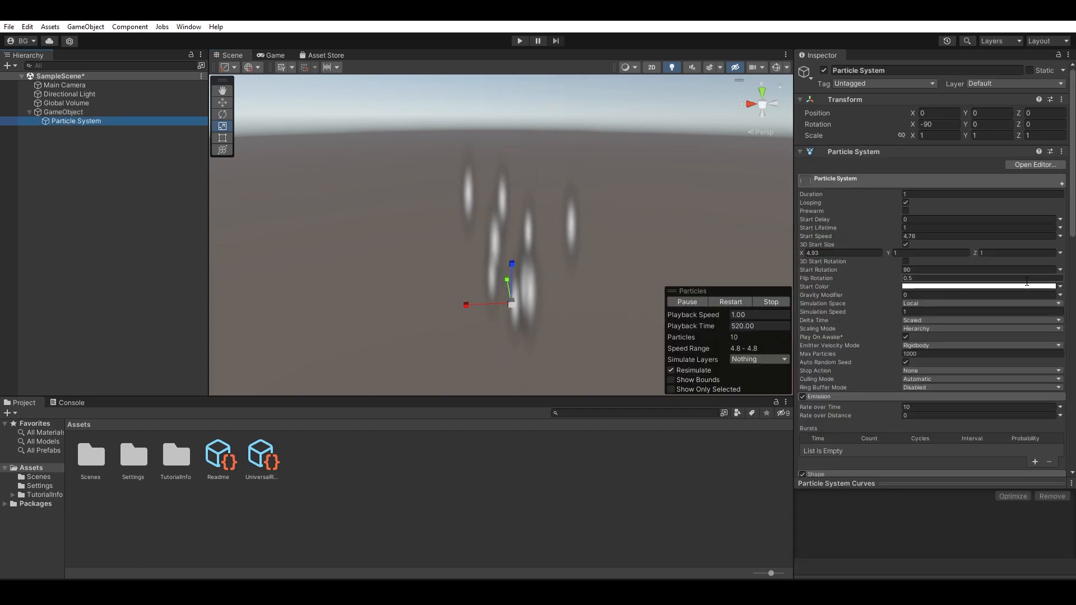
{"action": "left_click", "coordinate": [925, 330]}
{"action": "left_click", "coordinate": [930, 353]}
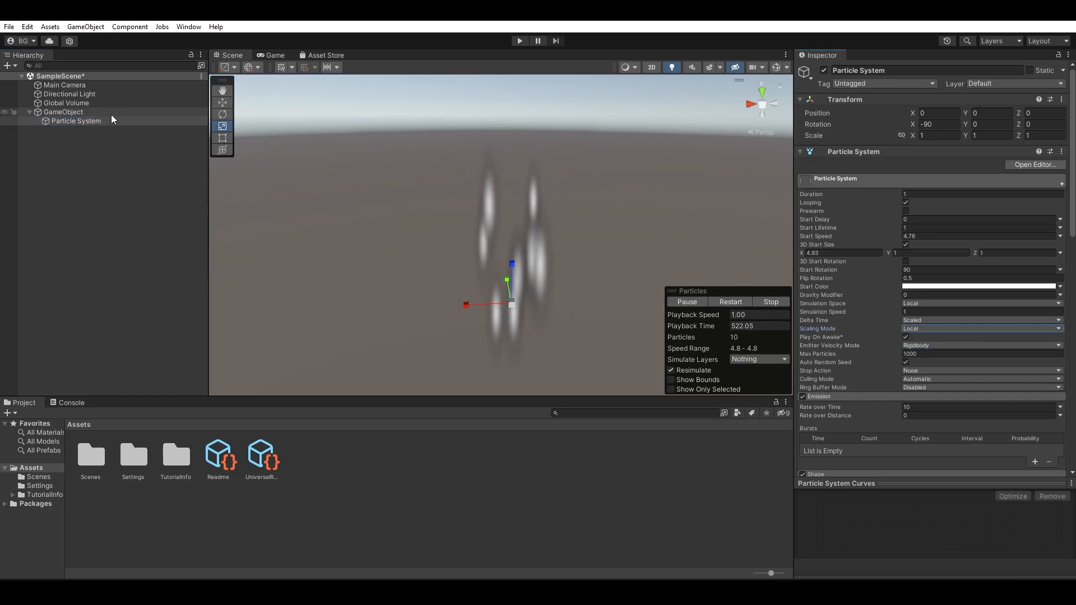
- Try stretching the parent GameObject along its Y axis again with the child's Scaling Mode on Local
{"action": "left_click", "coordinate": [110, 113]}
{"action": "left_click_drag", "start_coordinate": [512, 271], "coordinate": [527, 301]}
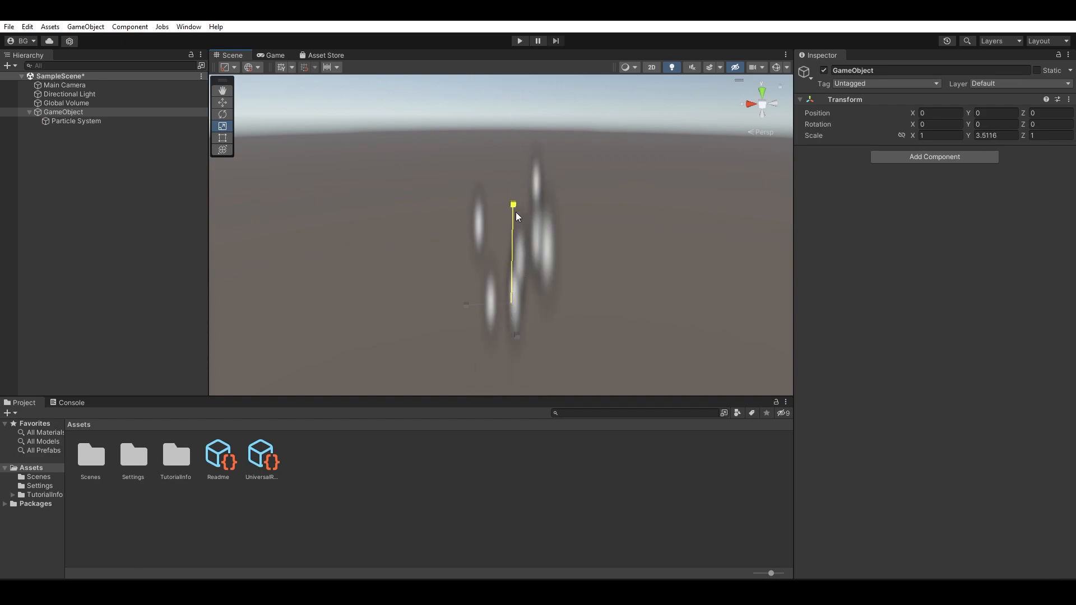
{"action": "mouse_move", "coordinate": [508, 147]}
{"action": "left_mouse_down"}
{"action": "mouse_move", "coordinate": [516, 177]}
{"action": "mouse_move", "coordinate": [521, 147]}
{"action": "left_mouse_up"}
{"action": "left_click_drag", "start_coordinate": [516, 188], "coordinate": [550, 165]}
- Try limiting the particle system to 1 Max Particles with a Start Lifetime of 2, and restore them to 1000 and 1
{"action": "left_click", "coordinate": [140, 126]}
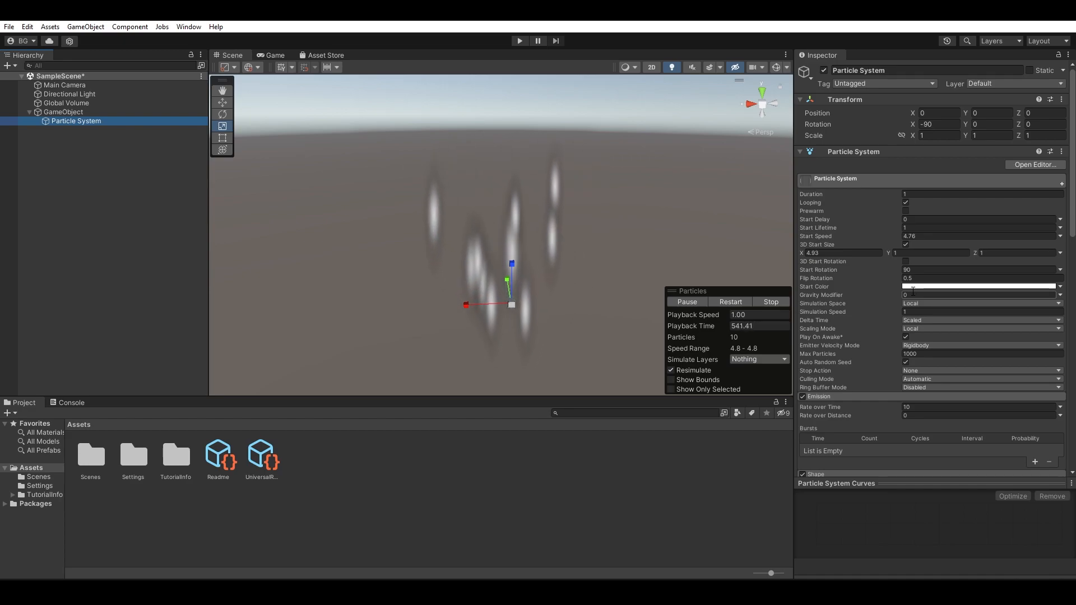
{"action": "scroll", "coordinate": [912, 291], "scroll_direction": "down", "scroll_amount": 3}
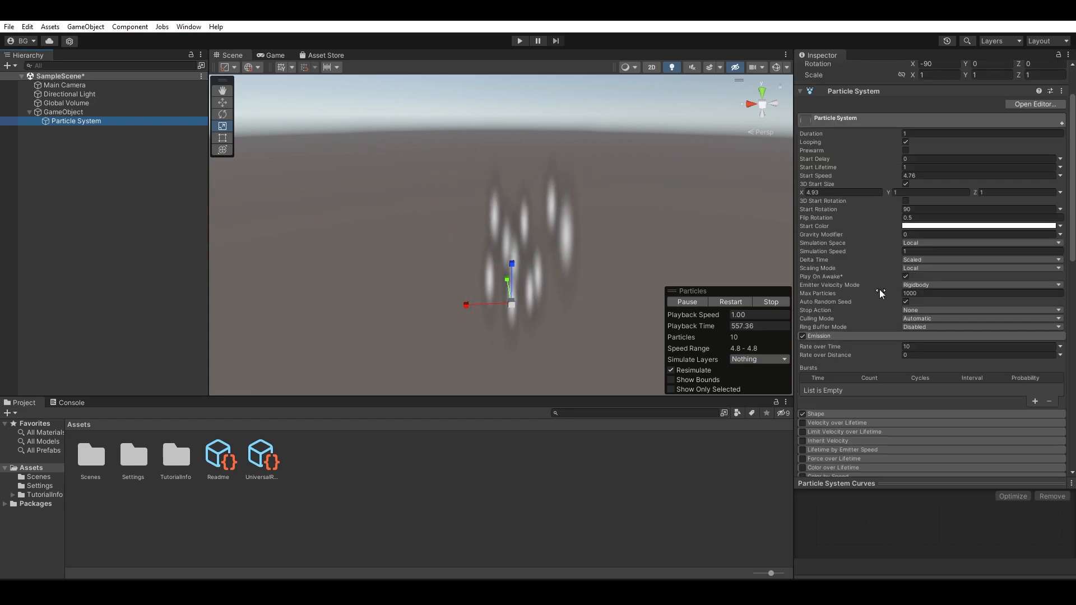
{"action": "left_click", "coordinate": [923, 293]}
{"action": "type", "text": "1"}
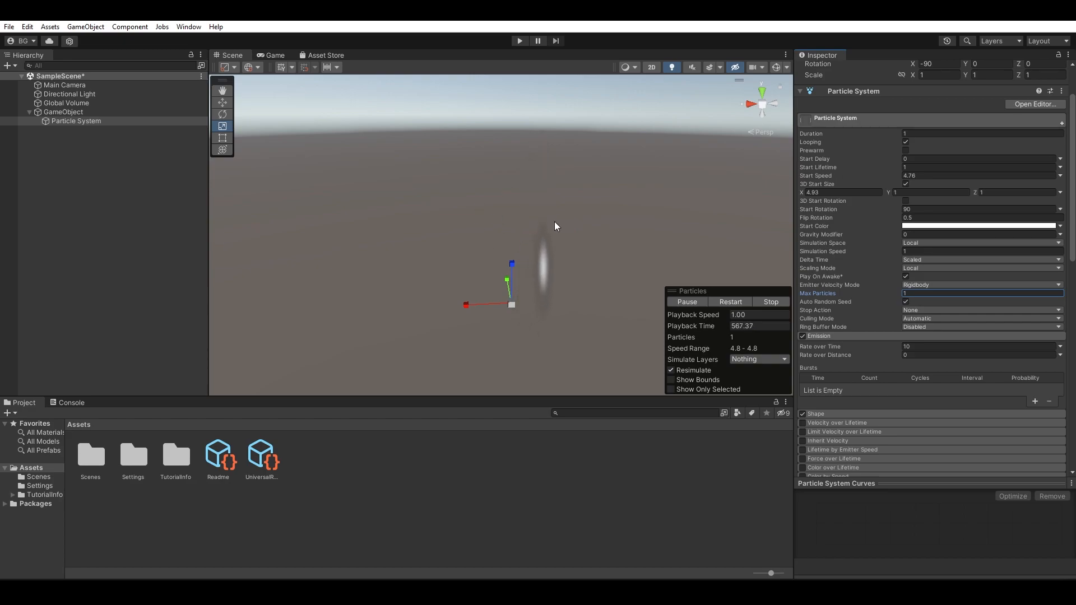
{"action": "left_click", "coordinate": [920, 166]}
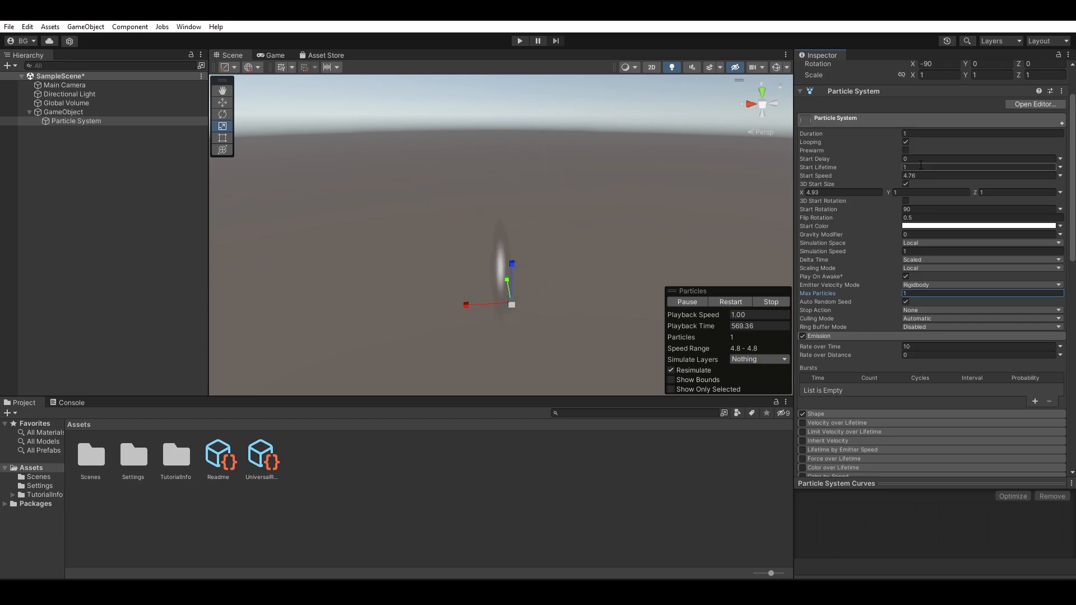
{"action": "type", "text": "2"}
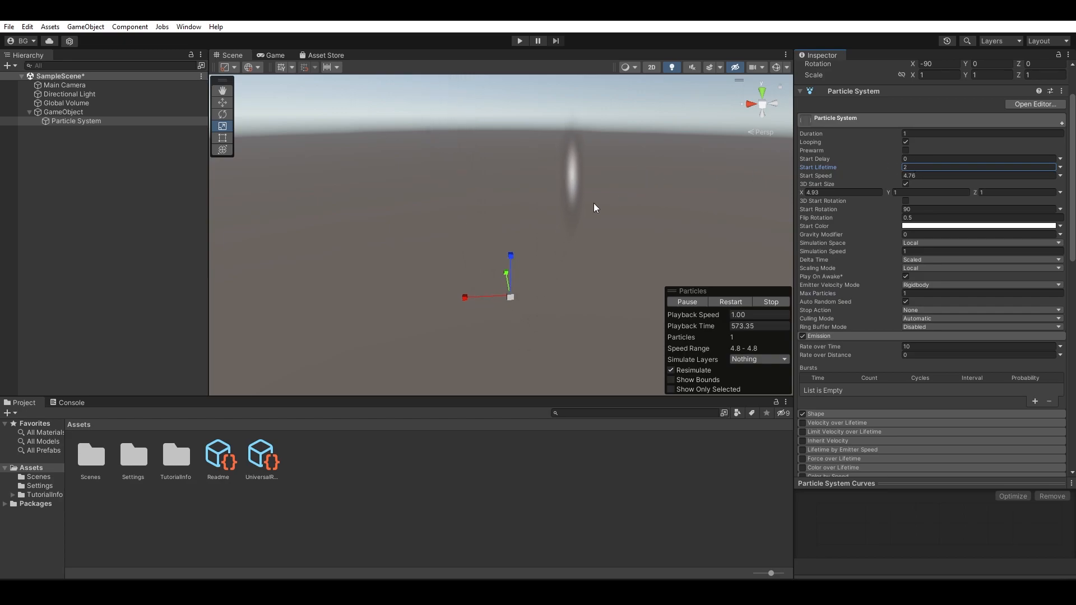
{"action": "middle_click_drag", "start_coordinate": [593, 203], "coordinate": [591, 248]}
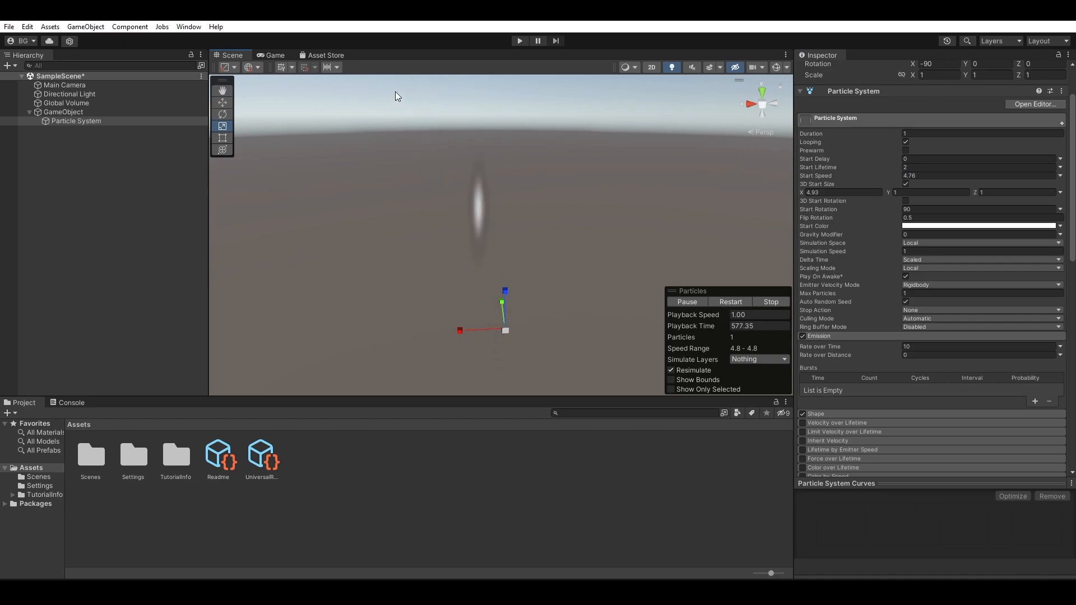
{"action": "middle_click_drag", "start_coordinate": [543, 275], "coordinate": [548, 248]}
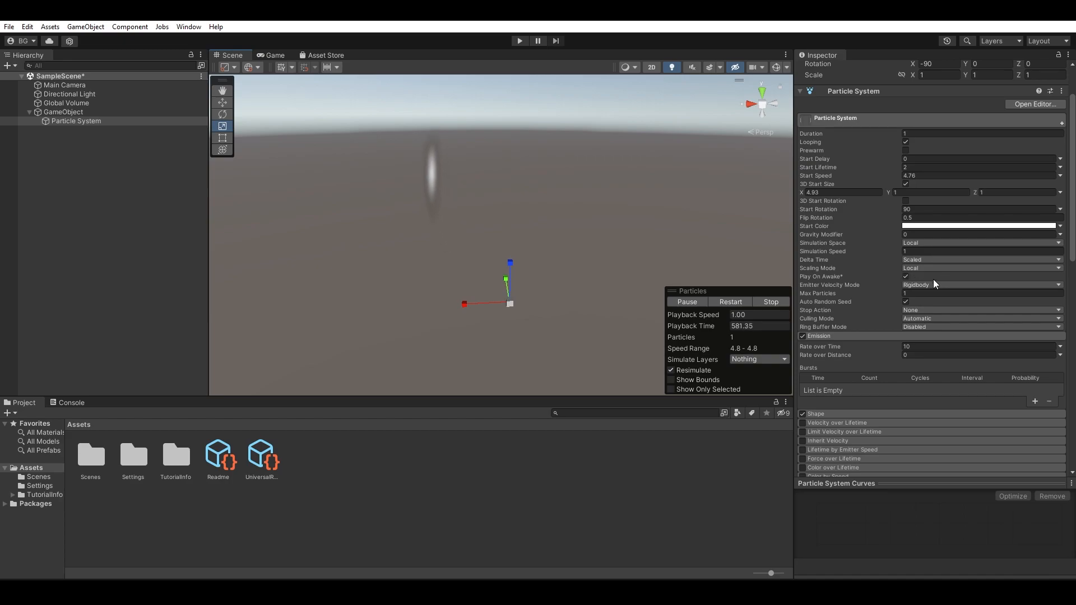
{"action": "left_click", "coordinate": [930, 346]}
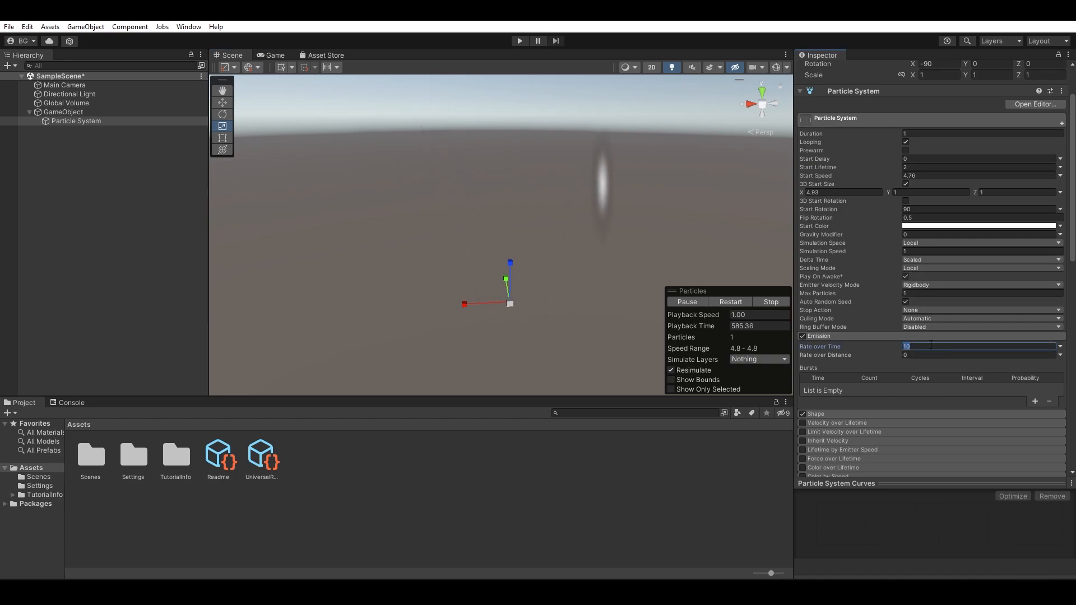
{"action": "type", "text": "1000"}
{"action": "left_click", "coordinate": [921, 167]}
{"action": "type", "text": "1"}
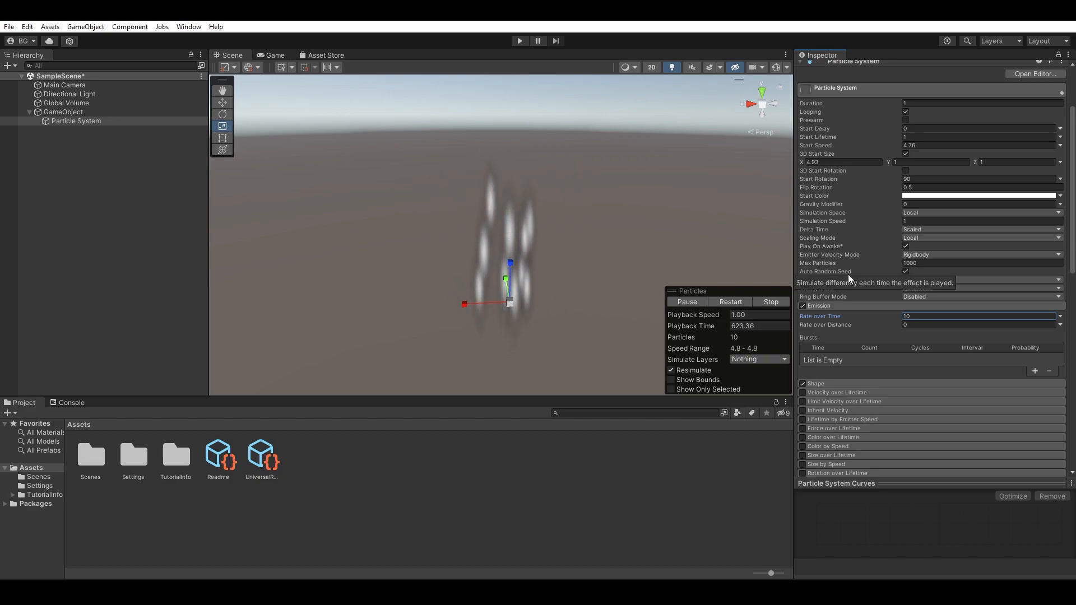
- Disable Auto Random Seed and restart the effect several times to compare the emission pattern
{"action": "left_click", "coordinate": [903, 273]}
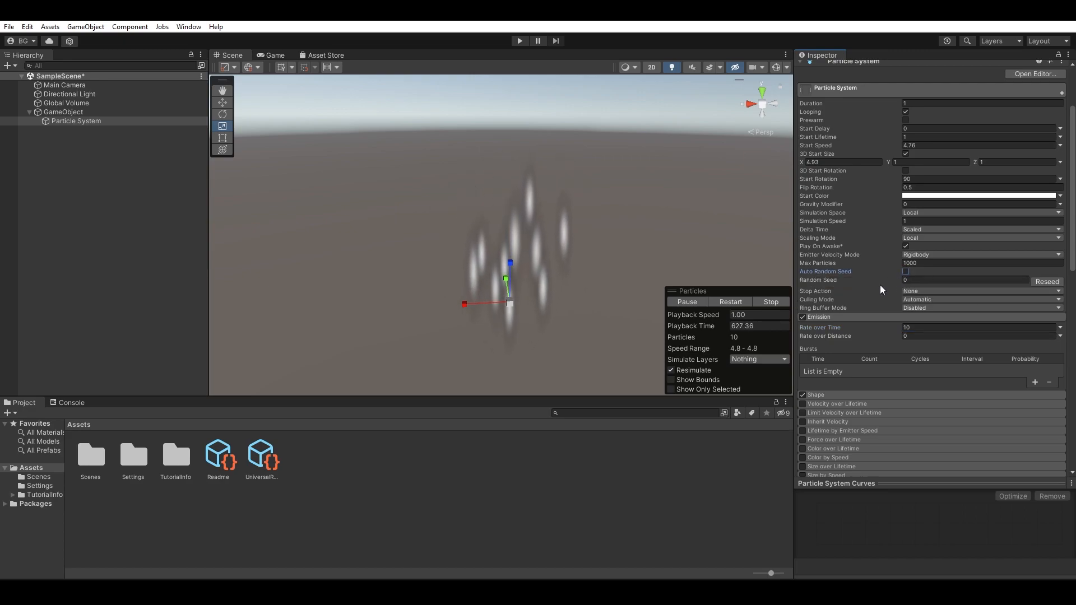
{"action": "left_click", "coordinate": [741, 302]}
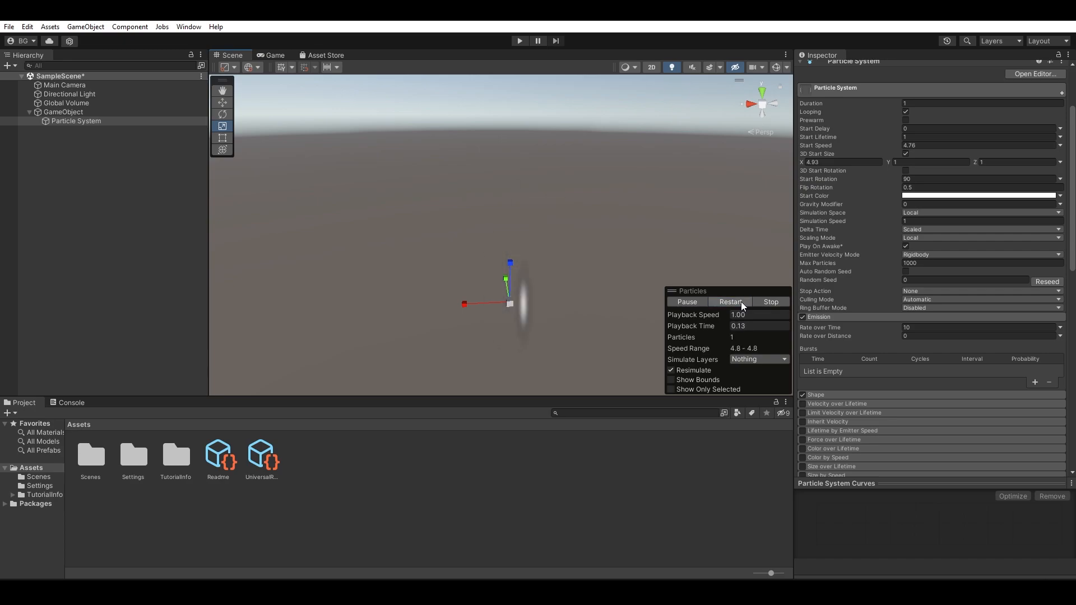
{"action": "left_click", "coordinate": [741, 302]}
{"action": "left_click", "coordinate": [740, 301]}
- Generate a new Random Seed, replay the effect several times with it, and enable Auto Random Seed again
{"action": "mouse_move", "coordinate": [875, 280]}
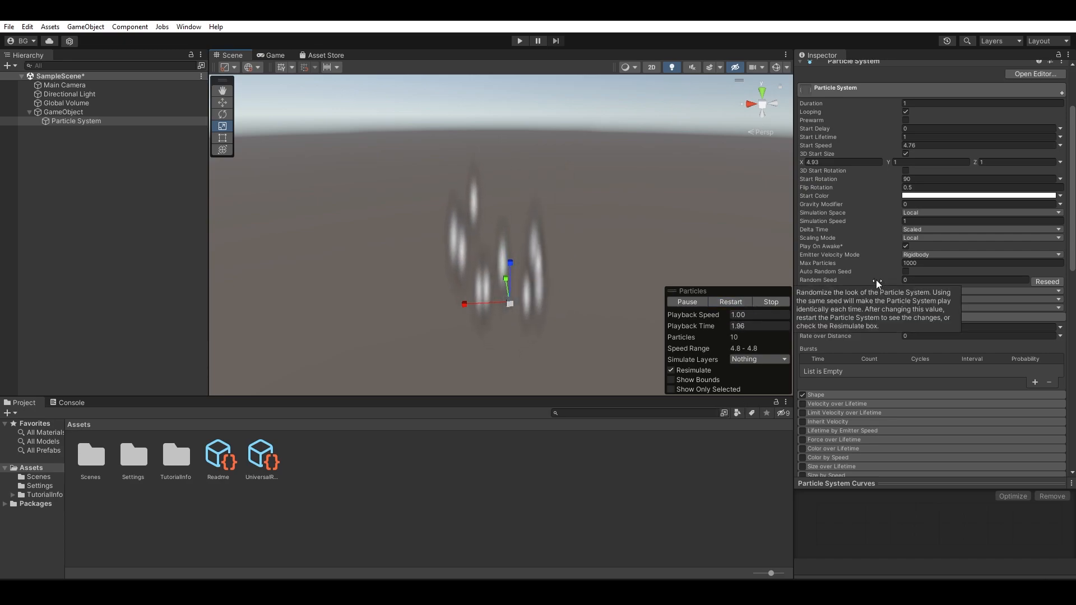
{"action": "left_click", "coordinate": [726, 303]}
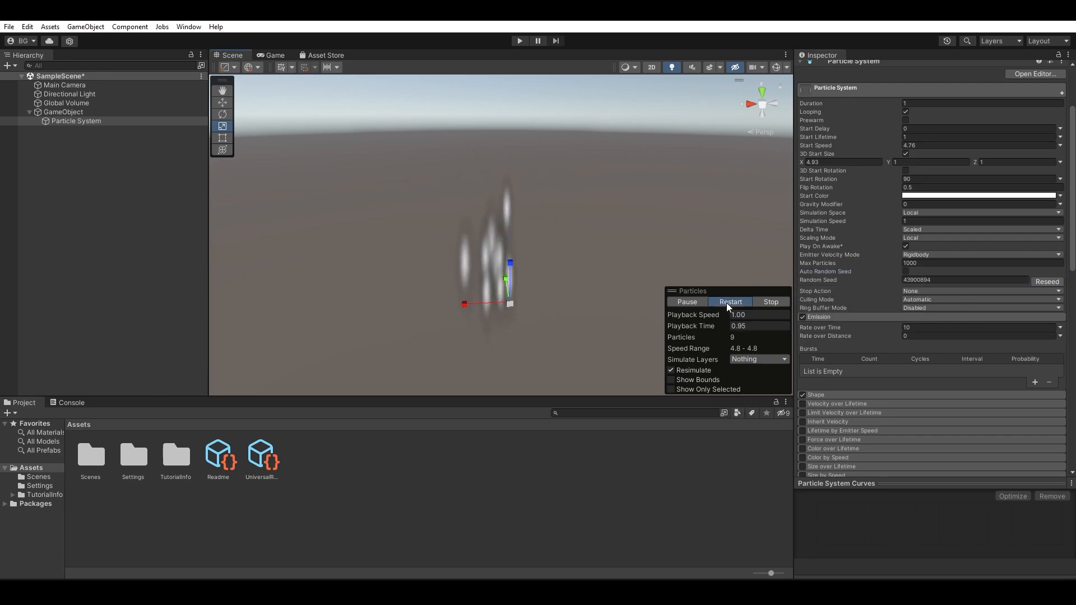
{"action": "left_click", "coordinate": [726, 303]}
{"action": "left_click", "coordinate": [726, 302]}
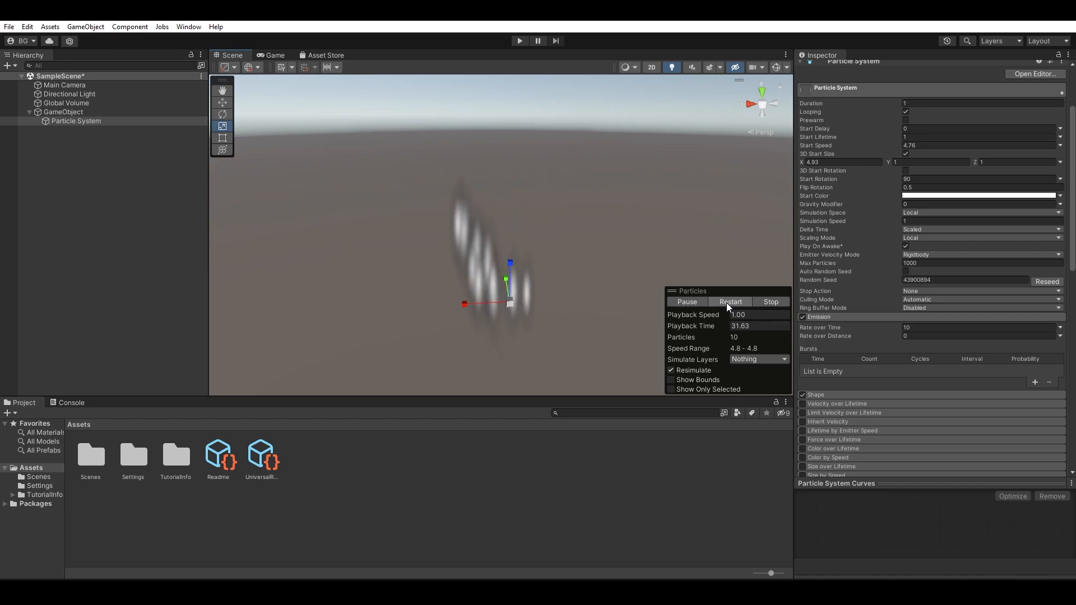
{"action": "left_click", "coordinate": [905, 271]}
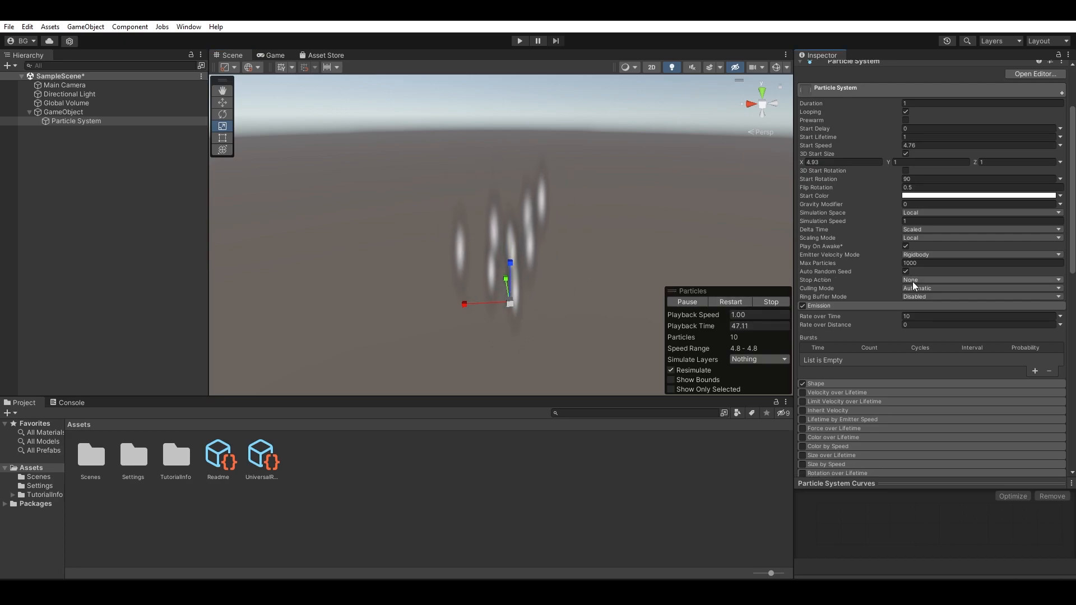
- Look through the Stop Action options and review the remaining main settings down to the Emission module
{"action": "left_click", "coordinate": [912, 281]}
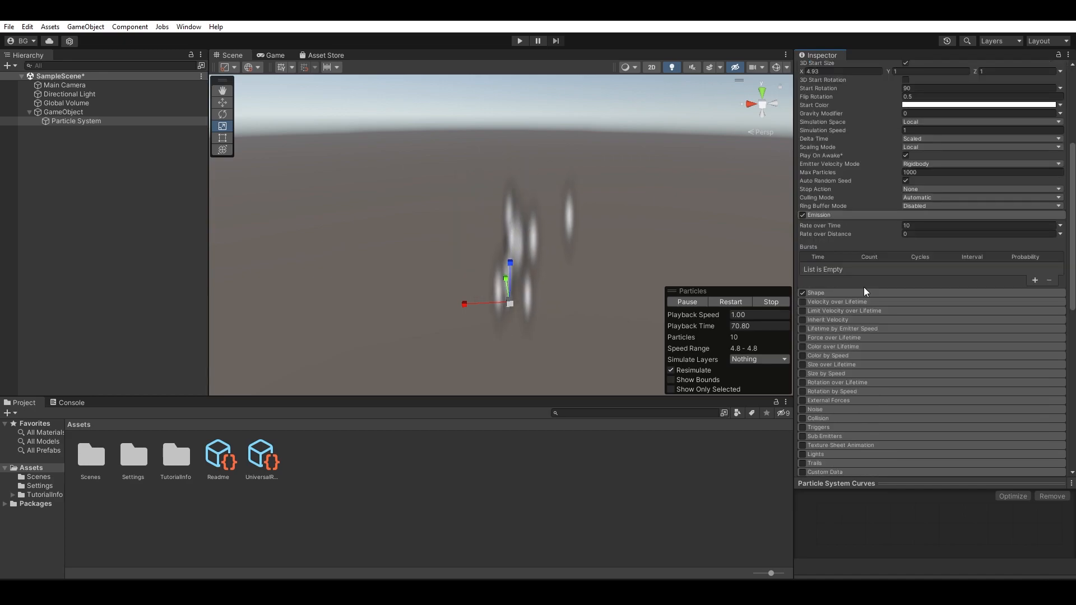
{"action": "scroll", "coordinate": [882, 274], "scroll_direction": "up", "scroll_amount": 4}
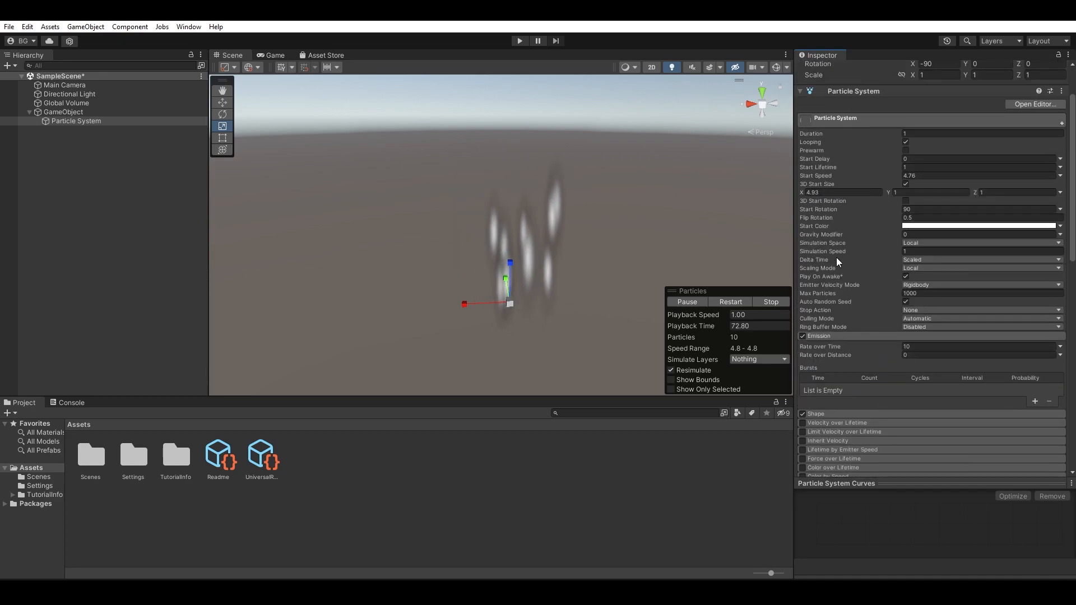
{"action": "scroll", "coordinate": [836, 257], "scroll_direction": "down", "scroll_amount": 2}
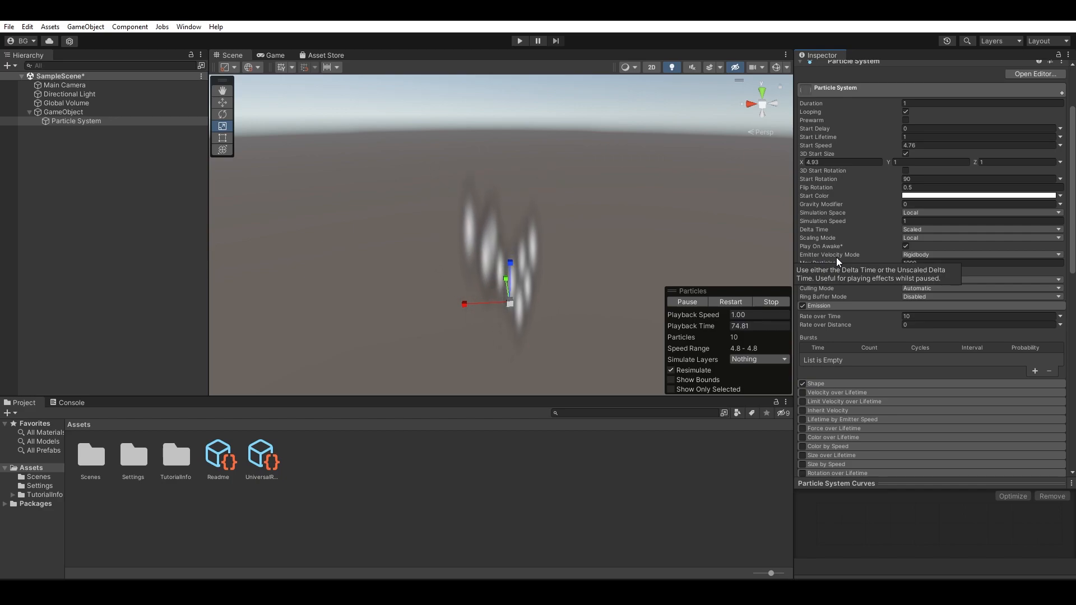
{"action": "scroll", "coordinate": [835, 271], "scroll_direction": "down", "scroll_amount": 2}
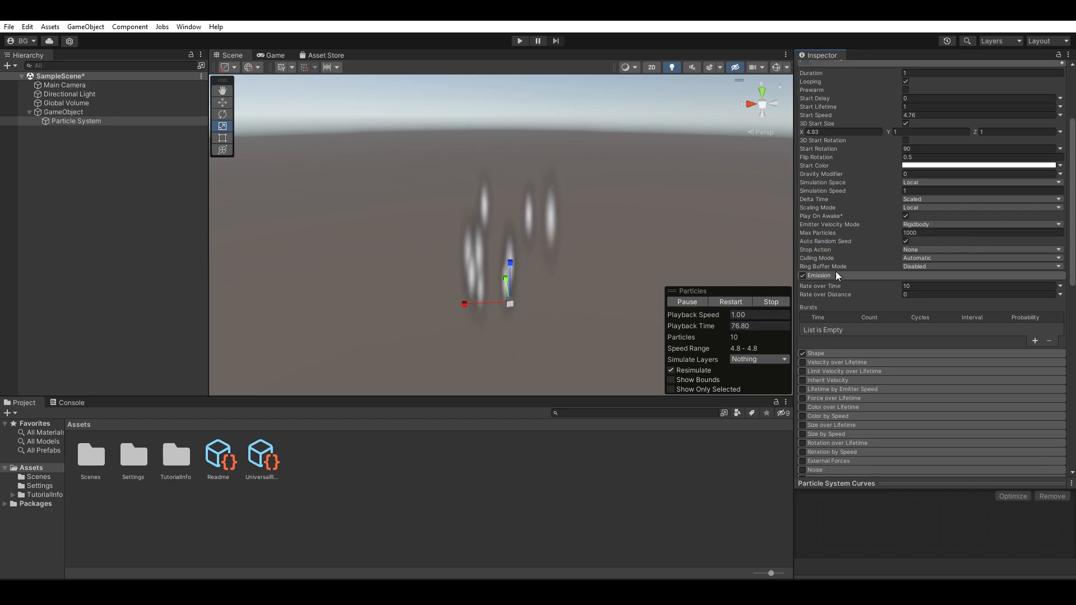
{"action": "scroll", "coordinate": [835, 271], "scroll_direction": "down", "scroll_amount": 2}
{"action": "scroll", "coordinate": [835, 271], "scroll_direction": "down", "scroll_amount": 2}
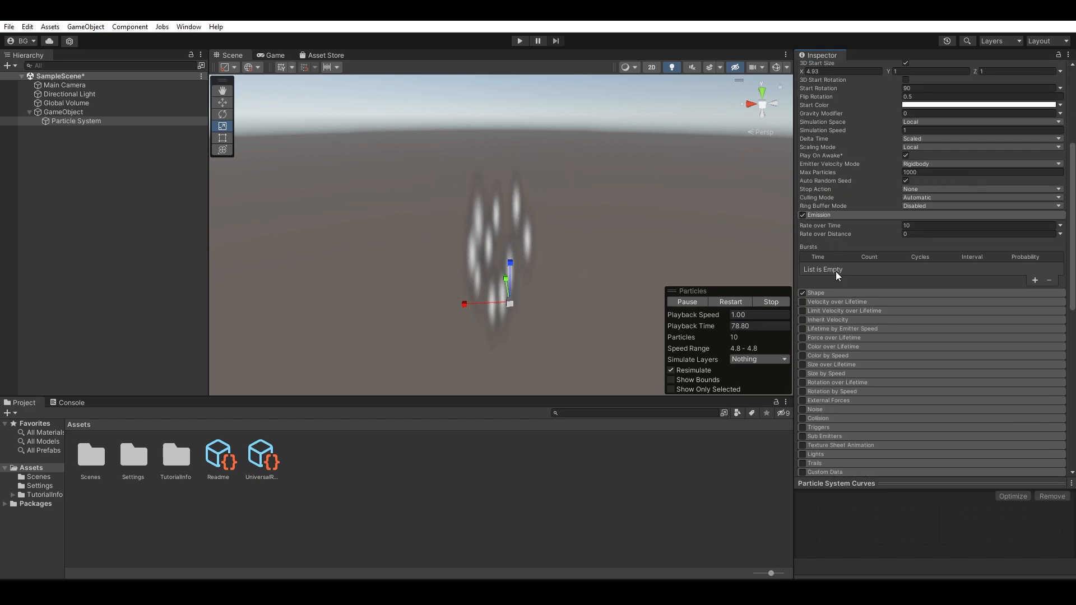
{"action": "scroll", "coordinate": [836, 271], "scroll_direction": "down", "scroll_amount": 2}
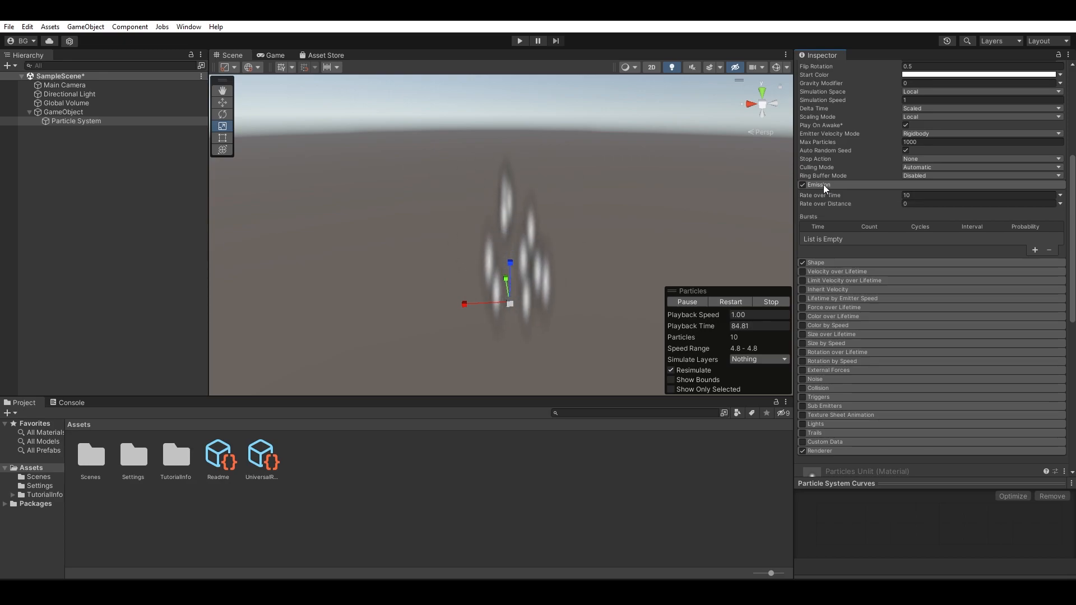
- Try turning off the Emission module, and turn it back on
{"action": "left_click", "coordinate": [803, 185]}
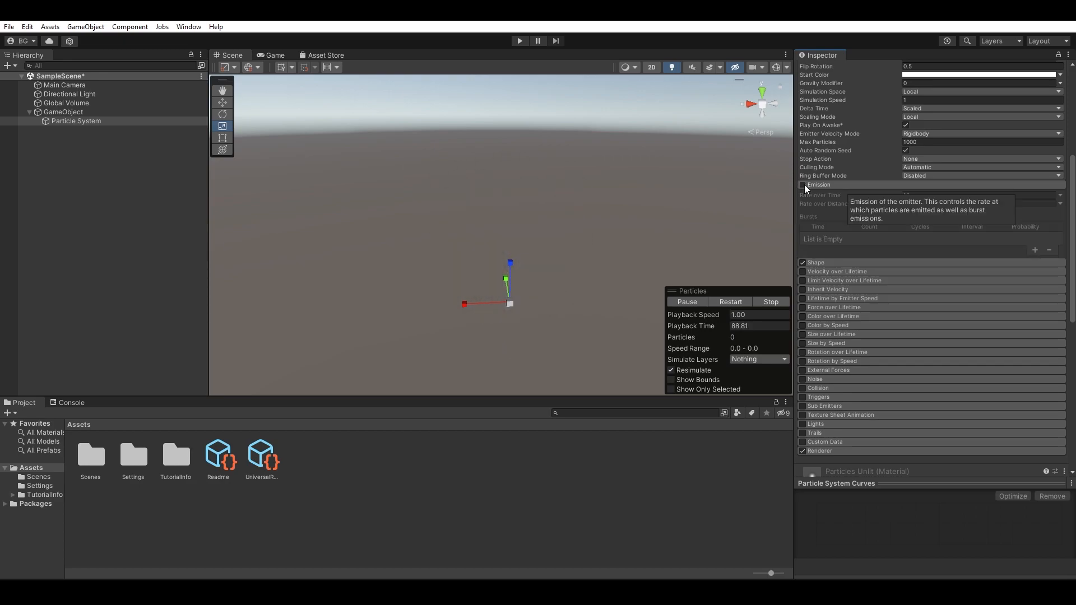
{"action": "left_click", "coordinate": [804, 184]}
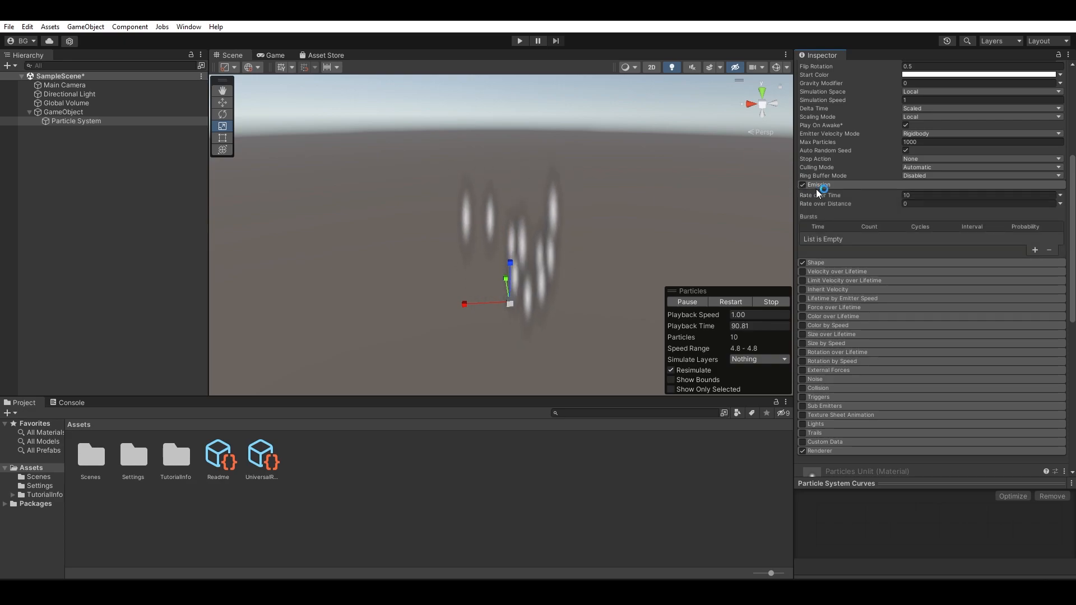
- Try Rate over Time values of 5 and 50 in the Emission module, and set the rate to 0
{"action": "left_click", "coordinate": [921, 195]}
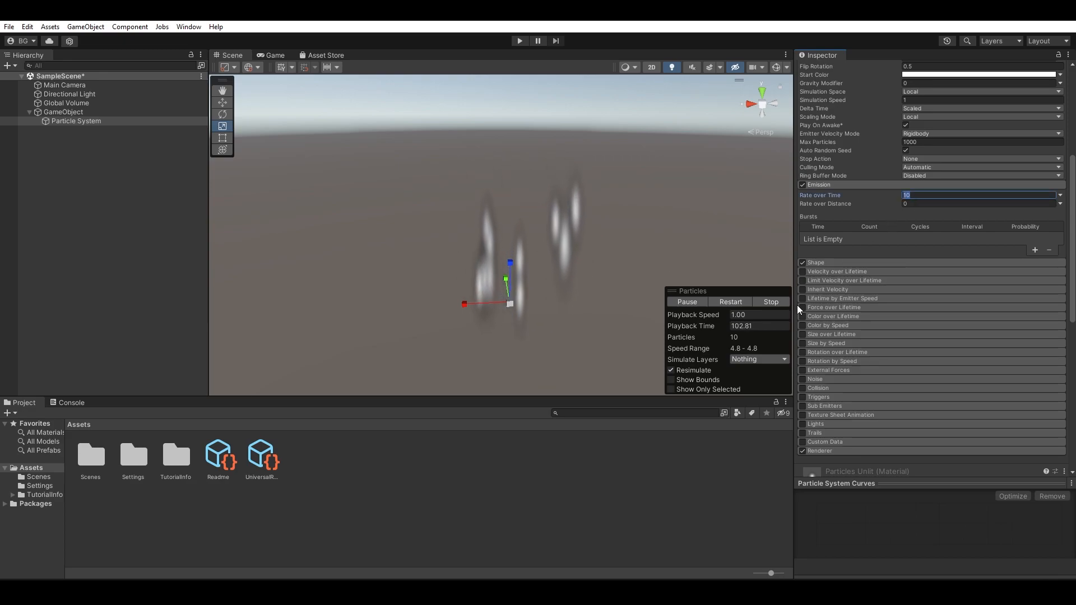
{"action": "scroll", "coordinate": [878, 291], "scroll_direction": "up", "scroll_amount": 5}
{"action": "scroll", "coordinate": [874, 288], "scroll_direction": "down", "scroll_amount": 1}
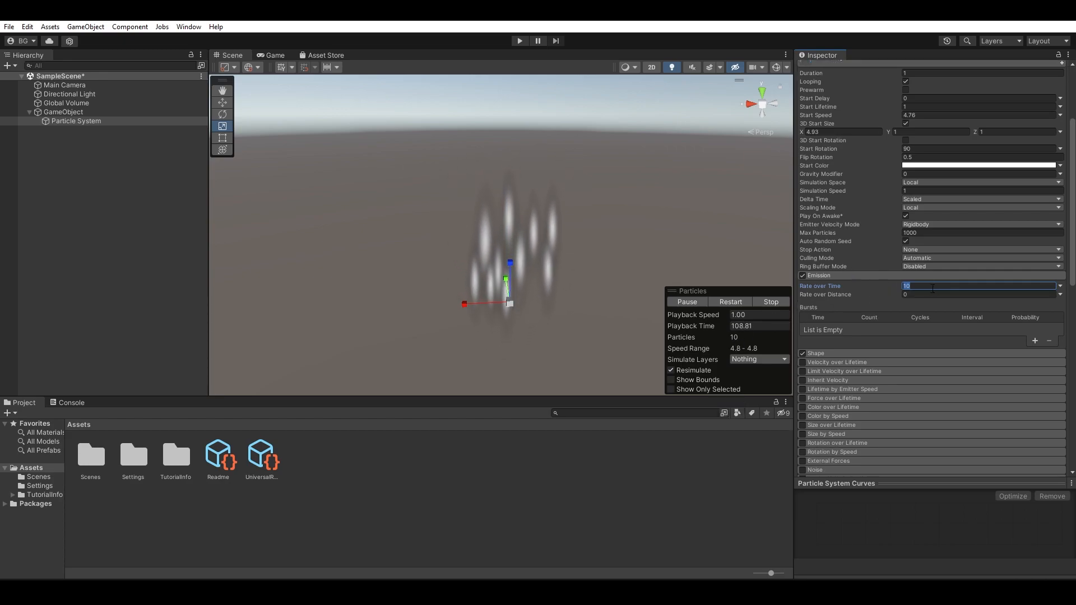
{"action": "type", "text": "5"}
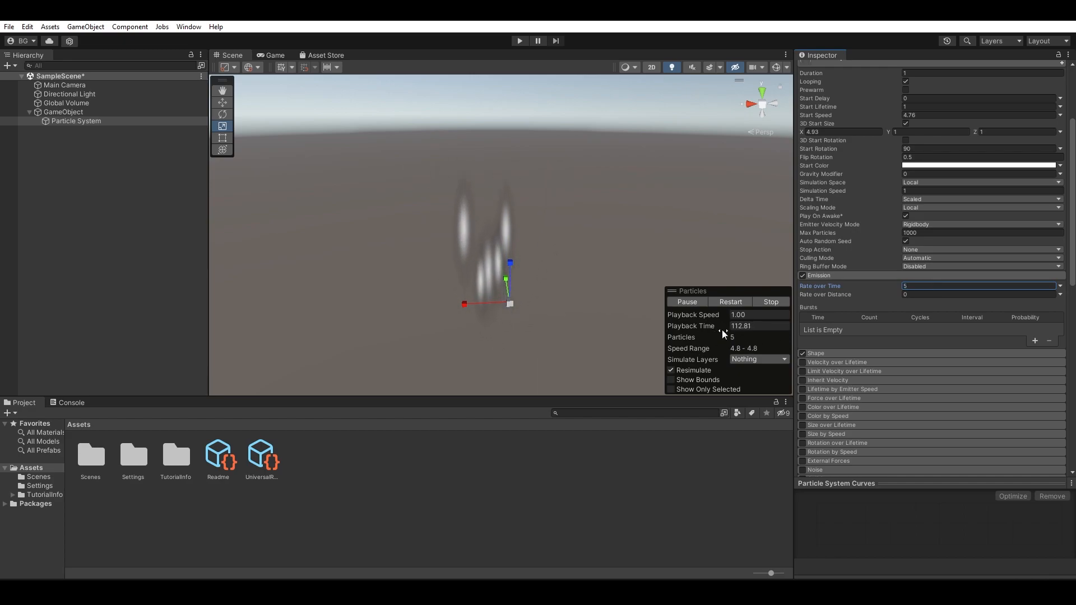
{"action": "left_click", "coordinate": [909, 286]}
{"action": "type", "text": "50"}
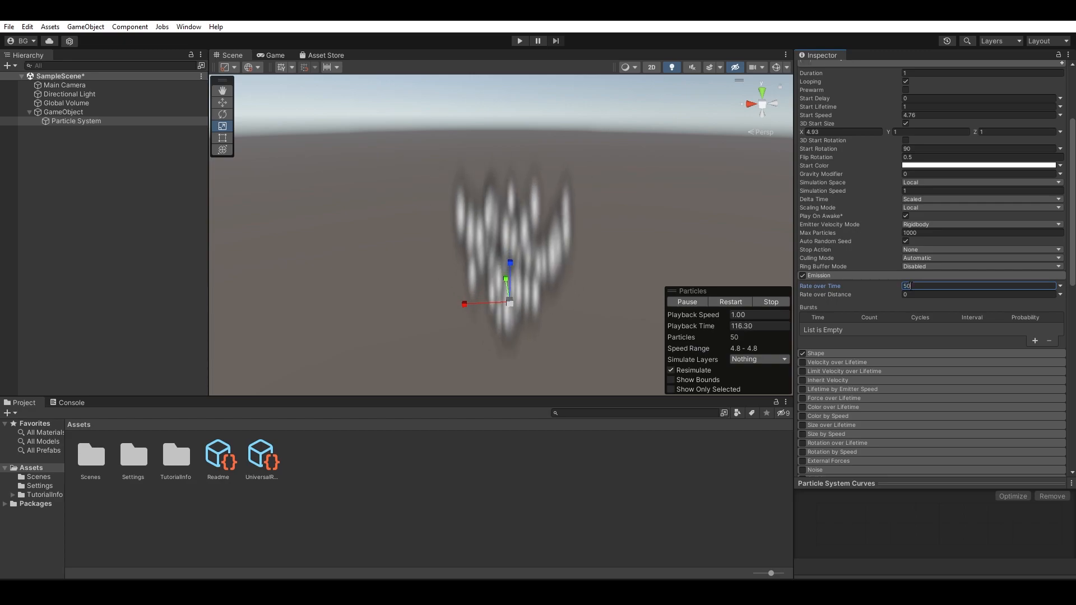
{"action": "double_click", "coordinate": [920, 286]}
{"action": "type", "text": "0"}
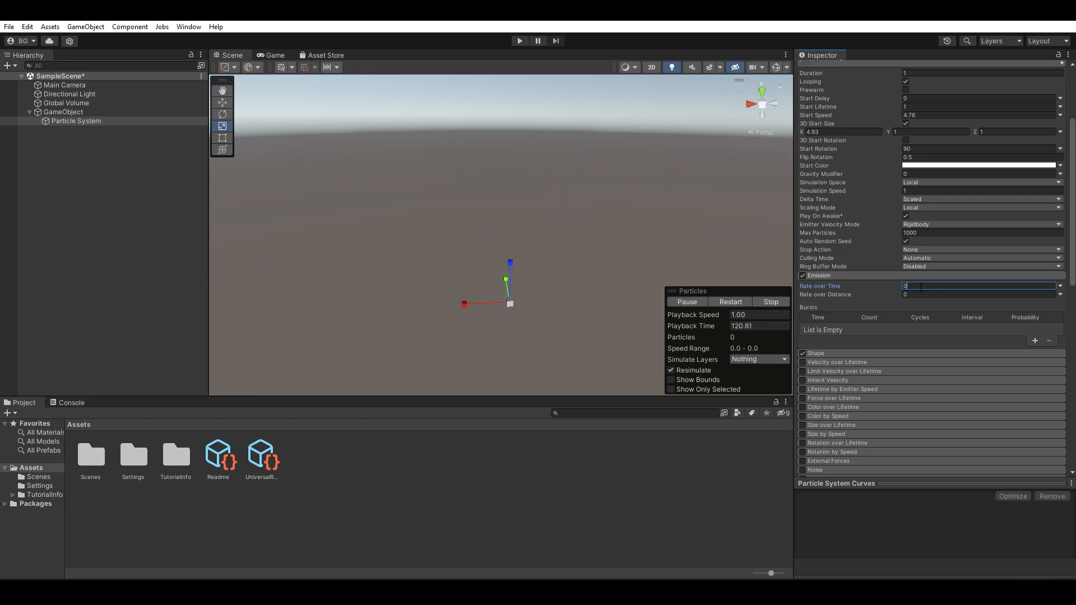
- Switch to the Move tool and set the particle system's Simulation Space to World
{"action": "type", "text": "w"}
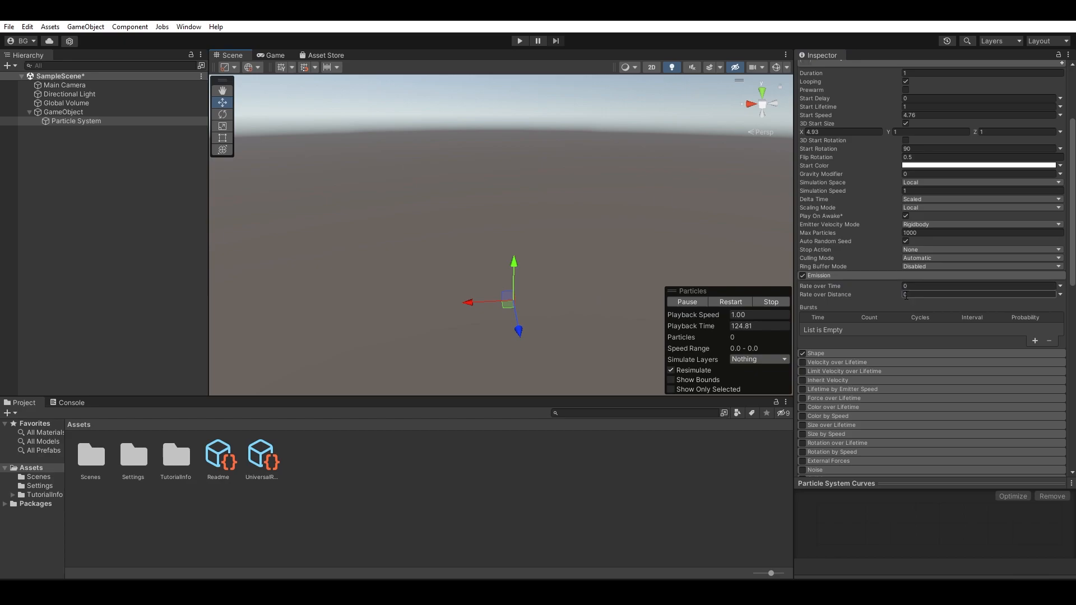
{"action": "left_click_drag", "start_coordinate": [637, 257], "coordinate": [627, 277], "text": "alt"}
{"action": "scroll", "coordinate": [923, 260], "scroll_direction": "up", "scroll_amount": 2}
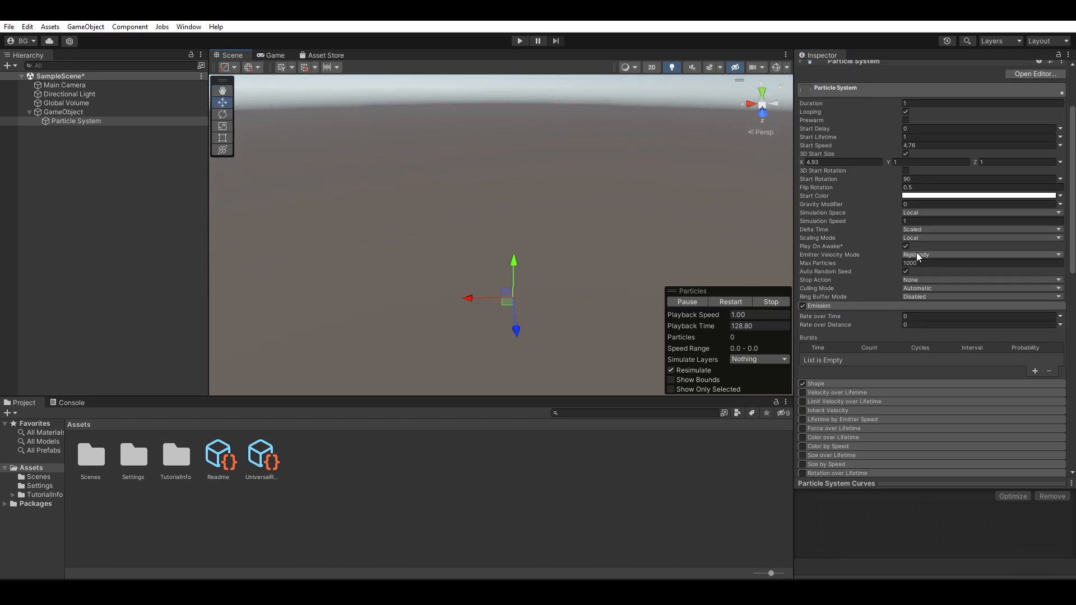
{"action": "left_click", "coordinate": [916, 215]}
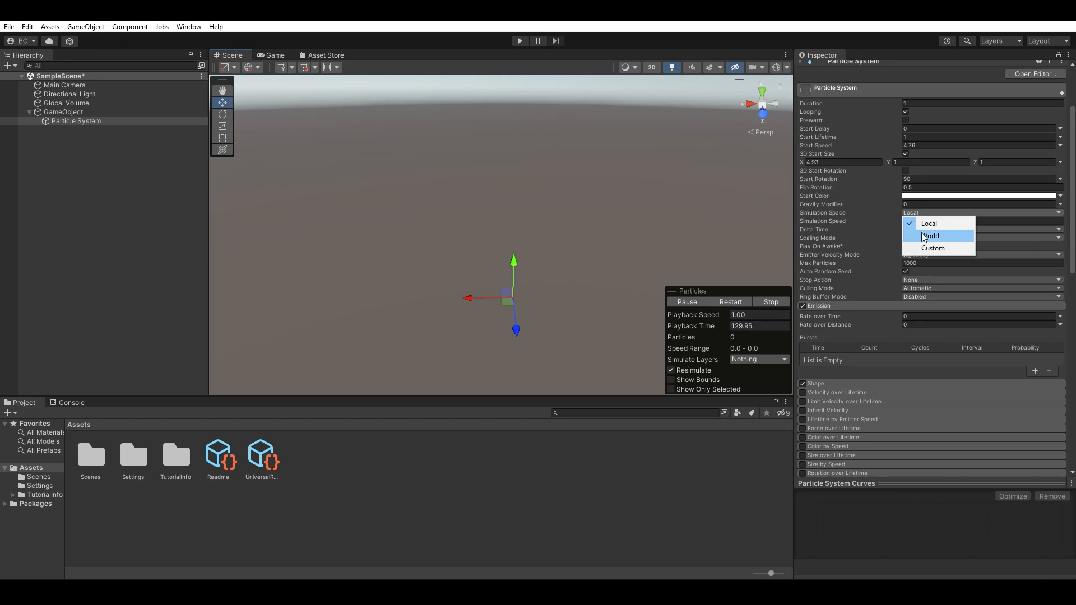
{"action": "left_click", "coordinate": [925, 235]}
- Set Rate over Distance to 1, restart the effect, and move the particle system through the scene to test it
{"action": "left_click", "coordinate": [919, 326]}
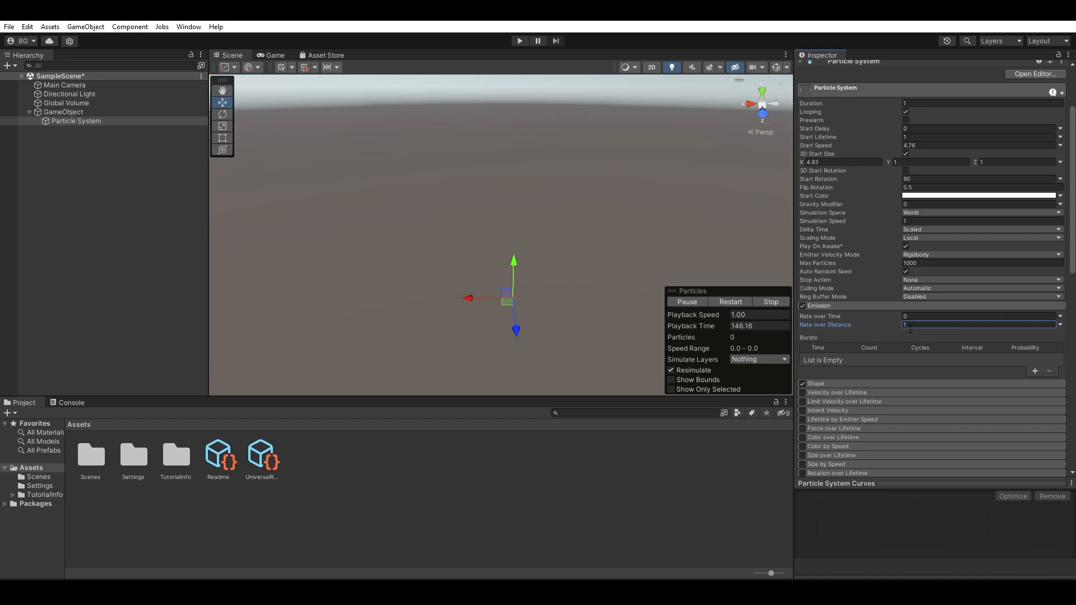
{"action": "left_click", "coordinate": [718, 302]}
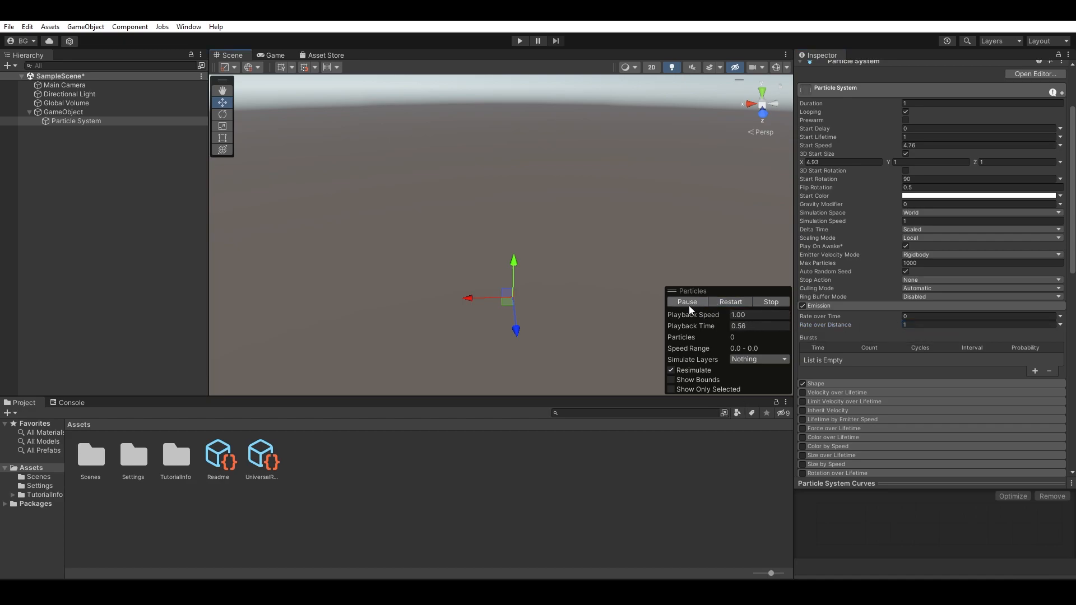
{"action": "mouse_move", "coordinate": [506, 303]}
{"action": "left_mouse_down"}
{"action": "mouse_move", "coordinate": [443, 314]}
{"action": "mouse_move", "coordinate": [324, 204]}
{"action": "mouse_move", "coordinate": [483, 167]}
{"action": "mouse_move", "coordinate": [600, 224]}
{"action": "mouse_move", "coordinate": [546, 311]}
{"action": "mouse_move", "coordinate": [415, 311]}
{"action": "mouse_move", "coordinate": [361, 216]}
{"action": "mouse_move", "coordinate": [519, 204]}
{"action": "mouse_move", "coordinate": [478, 319]}
{"action": "mouse_move", "coordinate": [327, 219]}
{"action": "mouse_move", "coordinate": [479, 203]}
{"action": "mouse_move", "coordinate": [562, 263]}
{"action": "mouse_move", "coordinate": [510, 324]}
{"action": "mouse_move", "coordinate": [402, 269]}
{"action": "mouse_move", "coordinate": [501, 258]}
{"action": "mouse_move", "coordinate": [391, 356]}
{"action": "mouse_move", "coordinate": [374, 255]}
{"action": "mouse_move", "coordinate": [540, 306]}
{"action": "mouse_move", "coordinate": [395, 262]}
{"action": "mouse_move", "coordinate": [489, 314]}
{"action": "mouse_move", "coordinate": [458, 241]}
{"action": "mouse_move", "coordinate": [469, 258]}
{"action": "mouse_move", "coordinate": [271, 356]}
{"action": "mouse_move", "coordinate": [678, 183]}
{"action": "mouse_move", "coordinate": [382, 318]}
{"action": "mouse_move", "coordinate": [415, 319]}
{"action": "mouse_move", "coordinate": [502, 256]}
{"action": "mouse_move", "coordinate": [548, 255]}
{"action": "mouse_move", "coordinate": [585, 214]}
{"action": "mouse_move", "coordinate": [560, 271]}
{"action": "mouse_move", "coordinate": [435, 217]}
{"action": "mouse_move", "coordinate": [566, 239]}
{"action": "mouse_move", "coordinate": [584, 288]}
{"action": "mouse_move", "coordinate": [510, 224]}
{"action": "mouse_move", "coordinate": [514, 264]}
{"action": "mouse_move", "coordinate": [324, 358]}
{"action": "mouse_move", "coordinate": [698, 175]}
{"action": "mouse_move", "coordinate": [365, 329]}
{"action": "mouse_move", "coordinate": [570, 260]}
{"action": "mouse_move", "coordinate": [689, 162]}
{"action": "mouse_move", "coordinate": [533, 202]}
{"action": "mouse_move", "coordinate": [436, 331]}
{"action": "mouse_move", "coordinate": [436, 234]}
{"action": "mouse_move", "coordinate": [672, 201]}
{"action": "mouse_move", "coordinate": [588, 220]}
{"action": "mouse_move", "coordinate": [451, 295]}
{"action": "mouse_move", "coordinate": [583, 197]}
{"action": "mouse_move", "coordinate": [532, 221]}
{"action": "mouse_move", "coordinate": [479, 297]}
{"action": "mouse_move", "coordinate": [547, 193]}
{"action": "mouse_move", "coordinate": [515, 276]}
{"action": "mouse_move", "coordinate": [524, 283]}
{"action": "mouse_move", "coordinate": [582, 193]}
{"action": "mouse_move", "coordinate": [593, 224]}
{"action": "mouse_move", "coordinate": [525, 290]}
{"action": "mouse_move", "coordinate": [470, 290]}
{"action": "mouse_move", "coordinate": [479, 267]}
{"action": "mouse_move", "coordinate": [470, 270]}
{"action": "mouse_move", "coordinate": [261, 351]}
{"action": "mouse_move", "coordinate": [677, 136]}
{"action": "mouse_move", "coordinate": [492, 252]}
{"action": "mouse_move", "coordinate": [298, 330]}
{"action": "mouse_move", "coordinate": [545, 215]}
{"action": "mouse_move", "coordinate": [634, 160]}
{"action": "mouse_move", "coordinate": [505, 257]}
{"action": "mouse_move", "coordinate": [345, 324]}
{"action": "mouse_move", "coordinate": [442, 289]}
{"action": "mouse_move", "coordinate": [599, 197]}
{"action": "mouse_move", "coordinate": [381, 311]}
{"action": "mouse_move", "coordinate": [630, 167]}
{"action": "mouse_move", "coordinate": [400, 304]}
{"action": "mouse_move", "coordinate": [305, 327]}
{"action": "mouse_move", "coordinate": [573, 206]}
{"action": "mouse_move", "coordinate": [492, 257]}
{"action": "left_mouse_up"}
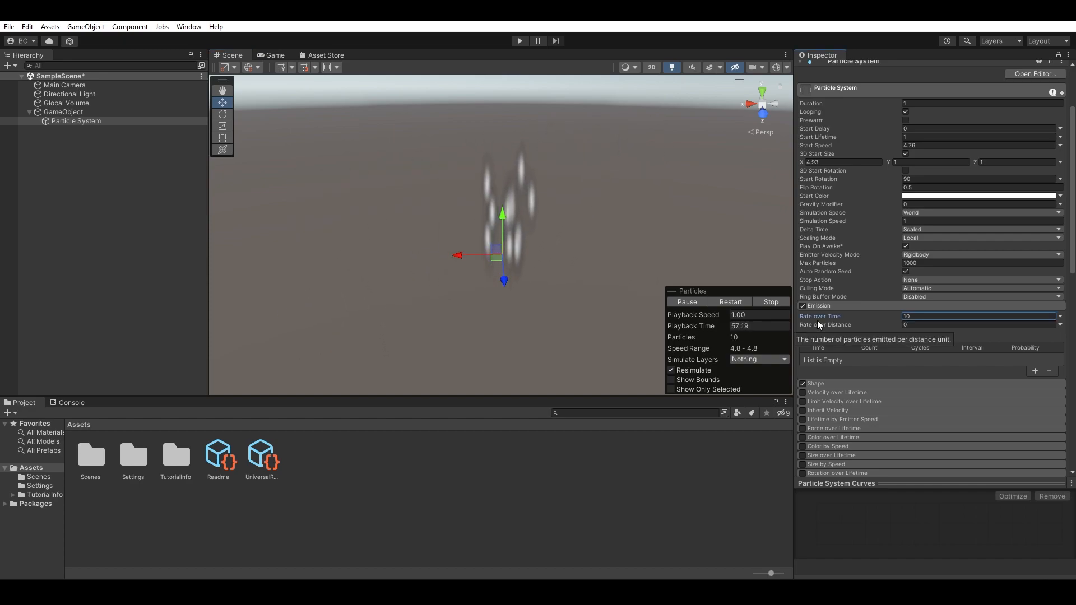
- Add a burst of 30 particles to the Emission module and set Rate over Time to 0
{"action": "left_click", "coordinate": [1035, 371]}
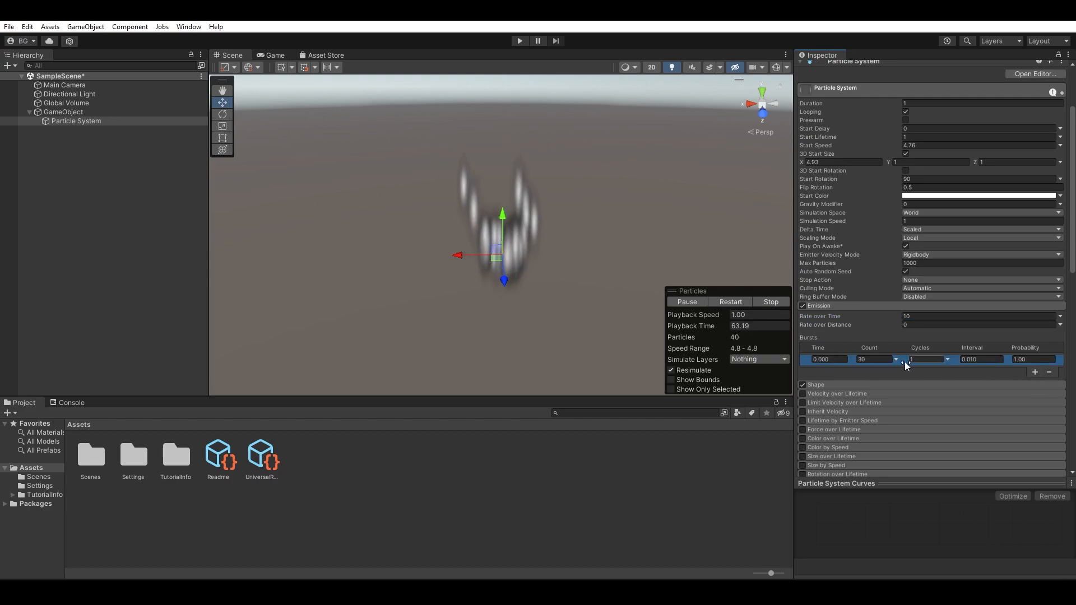
{"action": "left_click", "coordinate": [872, 361]}
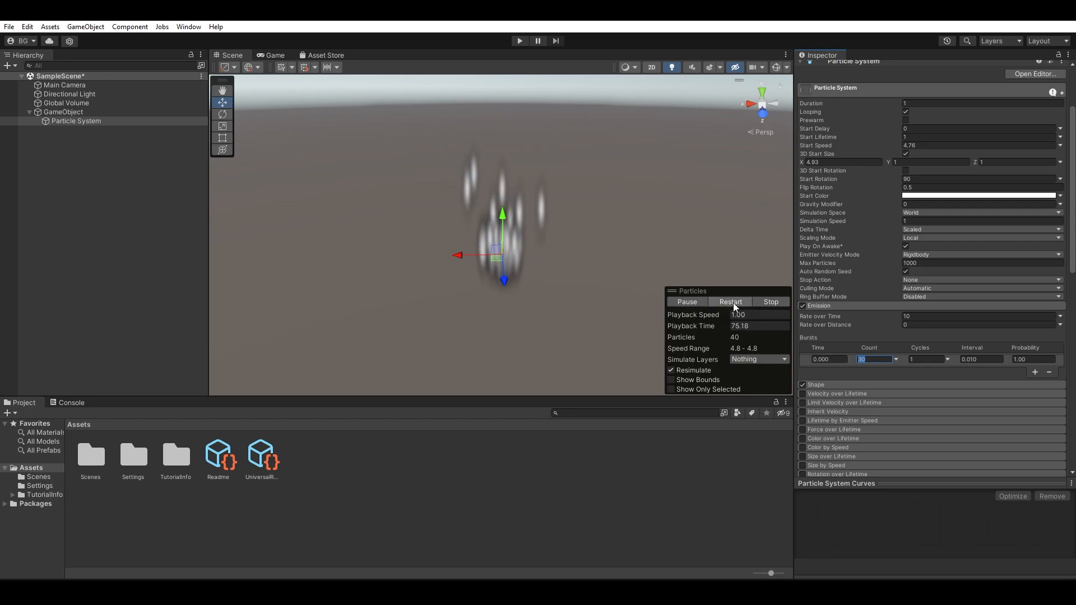
{"action": "left_click", "coordinate": [955, 316]}
{"action": "type", "text": "0"}
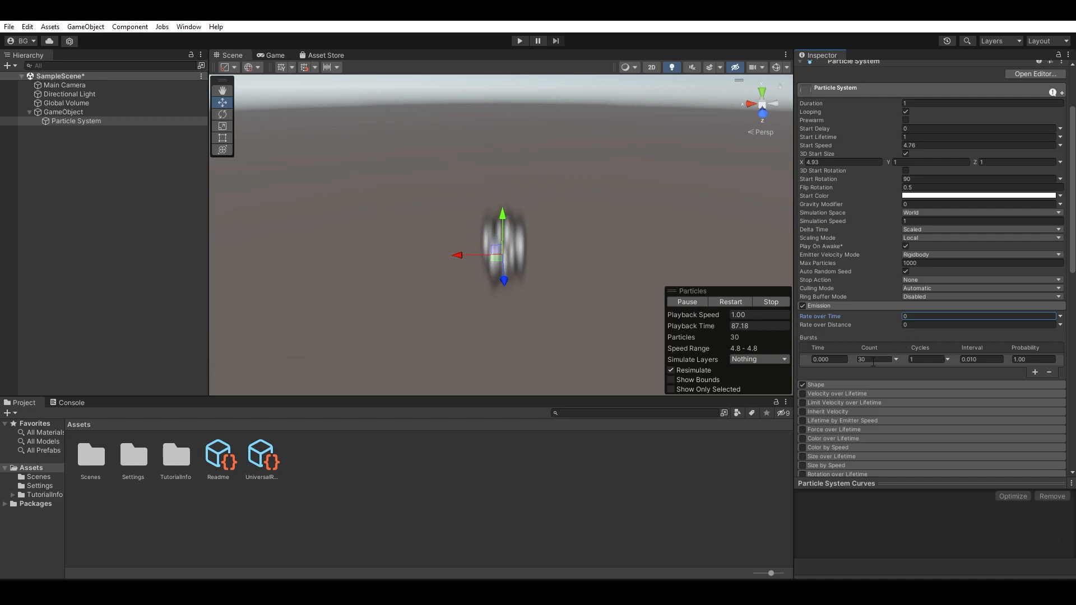
- Disable Looping and restart the effect several times to watch the single burst
{"action": "left_click", "coordinate": [905, 112]}
{"action": "left_click", "coordinate": [728, 302]}
{"action": "left_click", "coordinate": [728, 302]}
{"action": "left_click", "coordinate": [727, 301]}
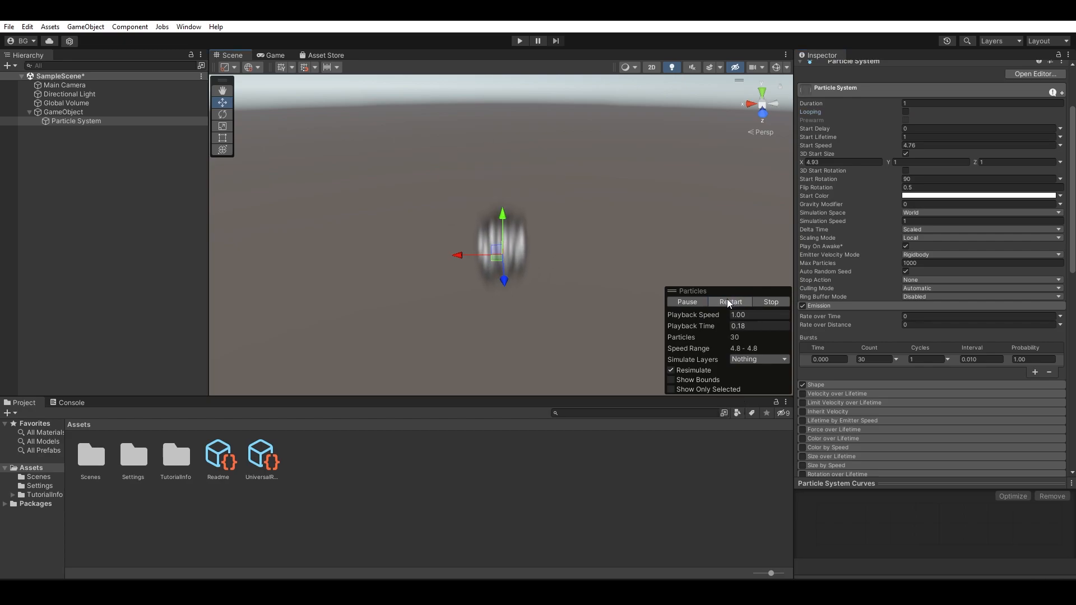
{"action": "left_click", "coordinate": [727, 302]}
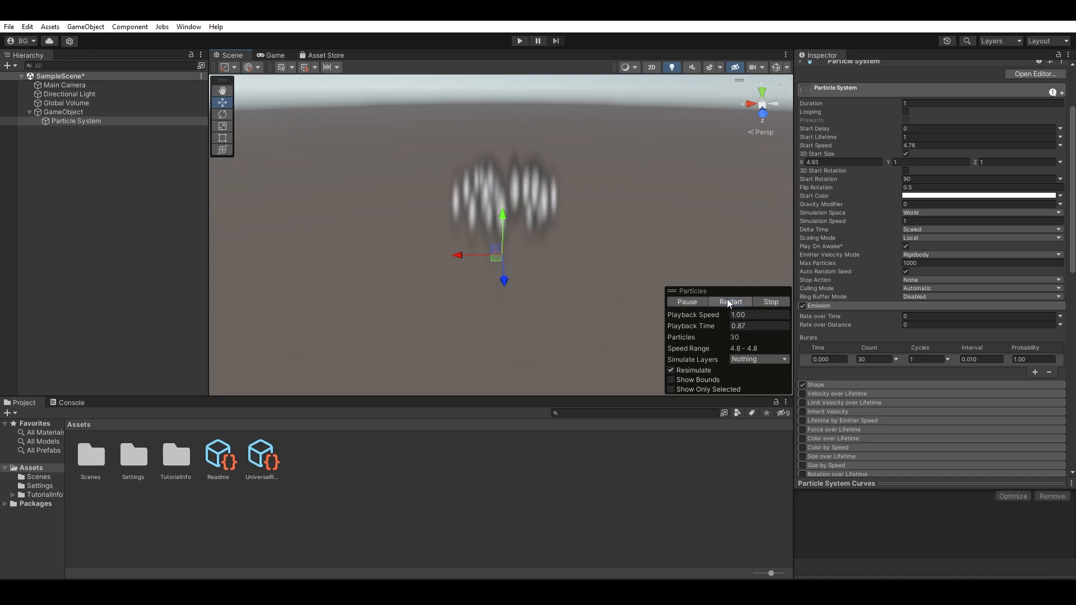
{"action": "left_click", "coordinate": [728, 302]}
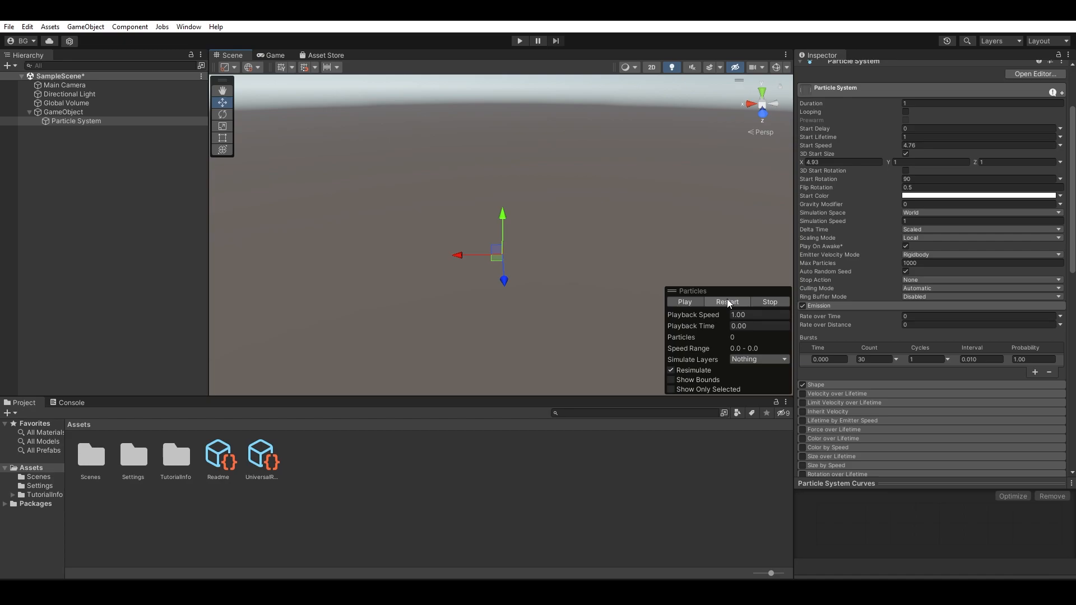
{"action": "left_click", "coordinate": [727, 301]}
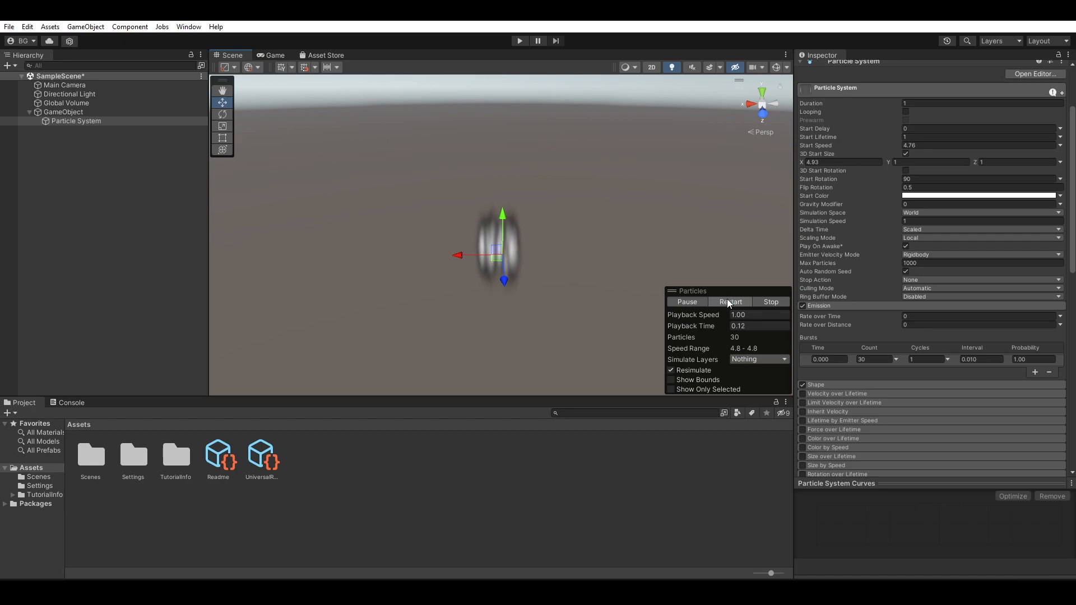
{"action": "left_click", "coordinate": [727, 300]}
{"action": "left_click", "coordinate": [906, 271]}
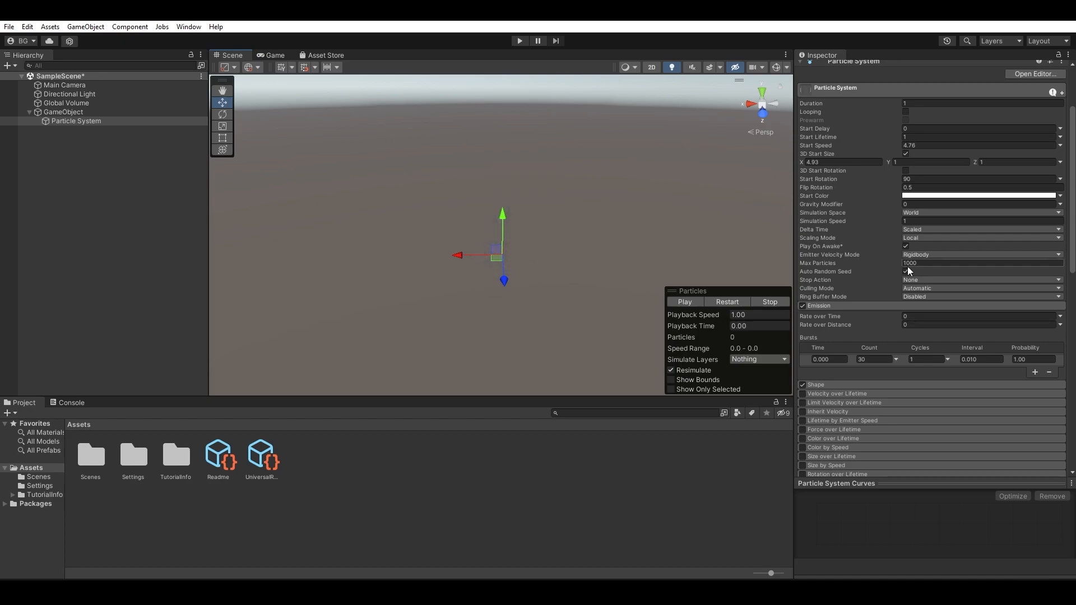
- Set Rate over Time to 1 and the burst Count to 0, restarting the effect after each change
{"action": "left_click", "coordinate": [923, 316]}
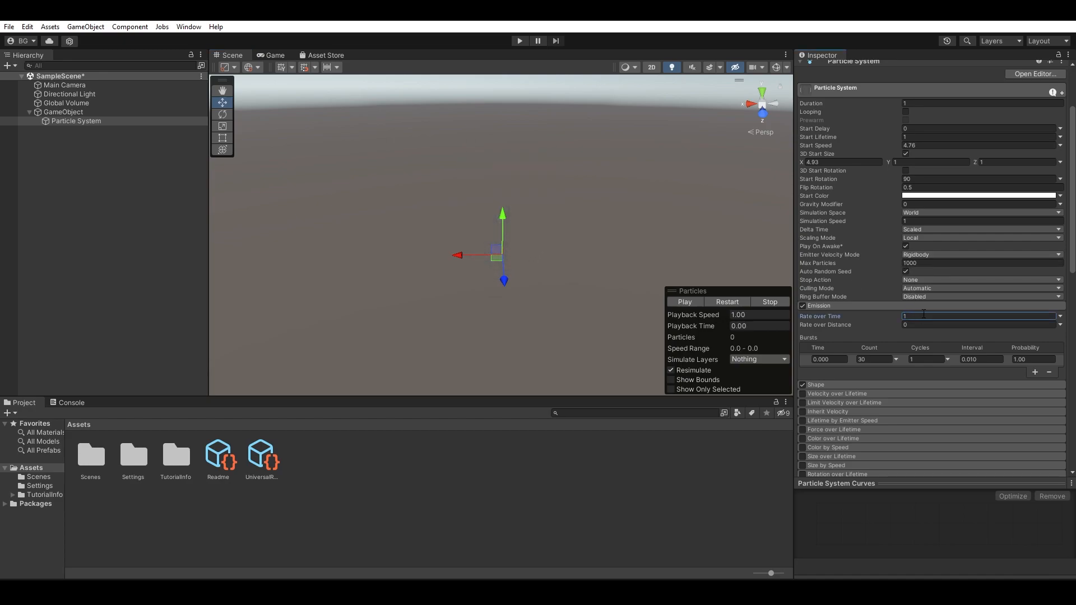
{"action": "left_click", "coordinate": [729, 302]}
{"action": "left_click", "coordinate": [863, 359]}
{"action": "type", "text": "0"}
{"action": "left_click", "coordinate": [727, 304]}
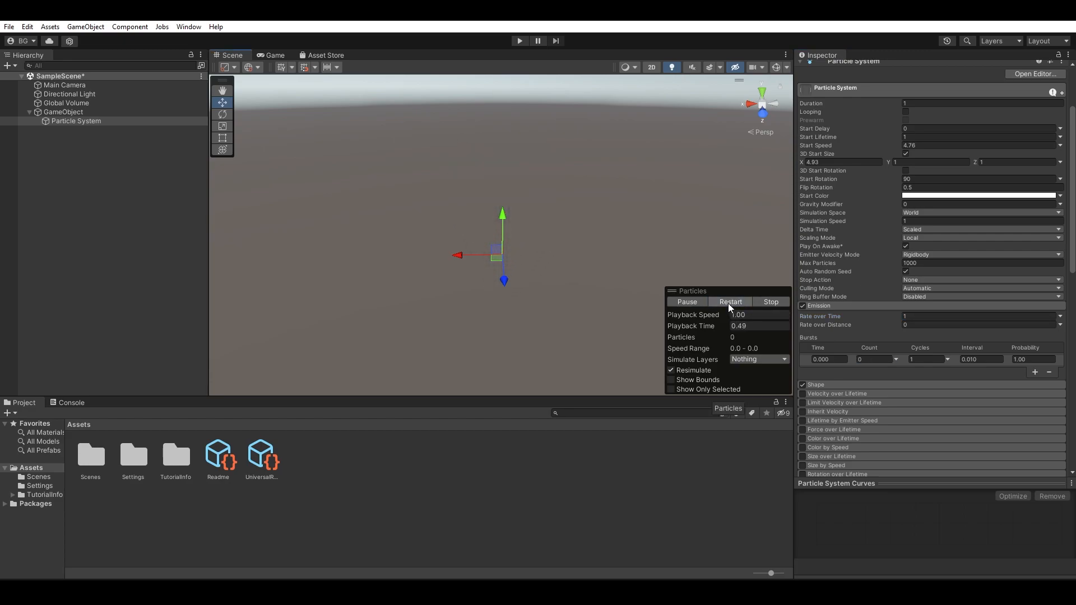
- Set the Duration to 5, then restart, stop and replay the effect to check the emission
{"action": "left_click", "coordinate": [919, 103]}
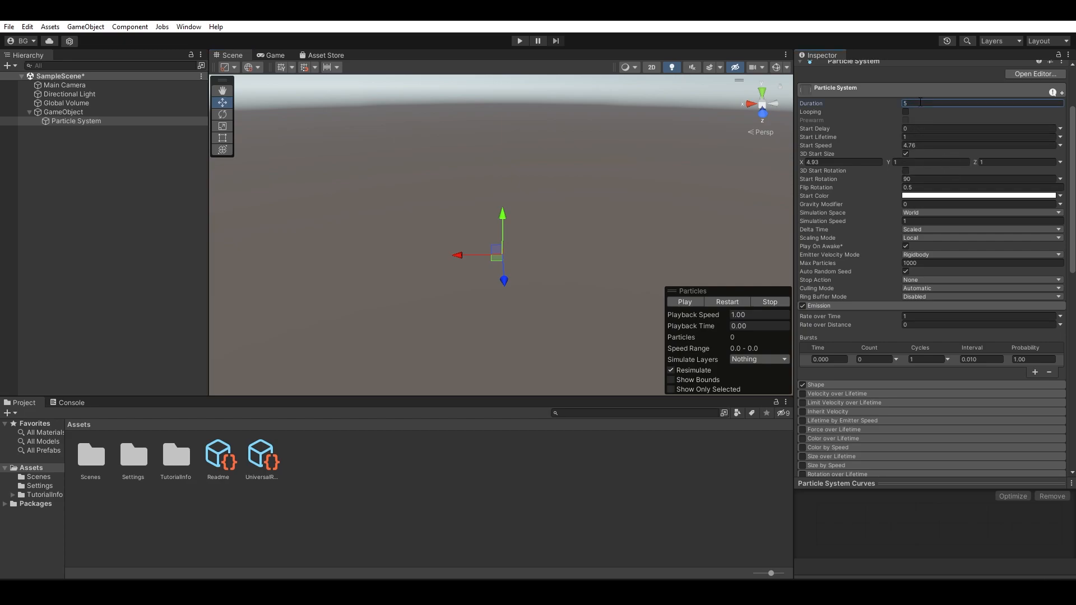
{"action": "left_click", "coordinate": [720, 302]}
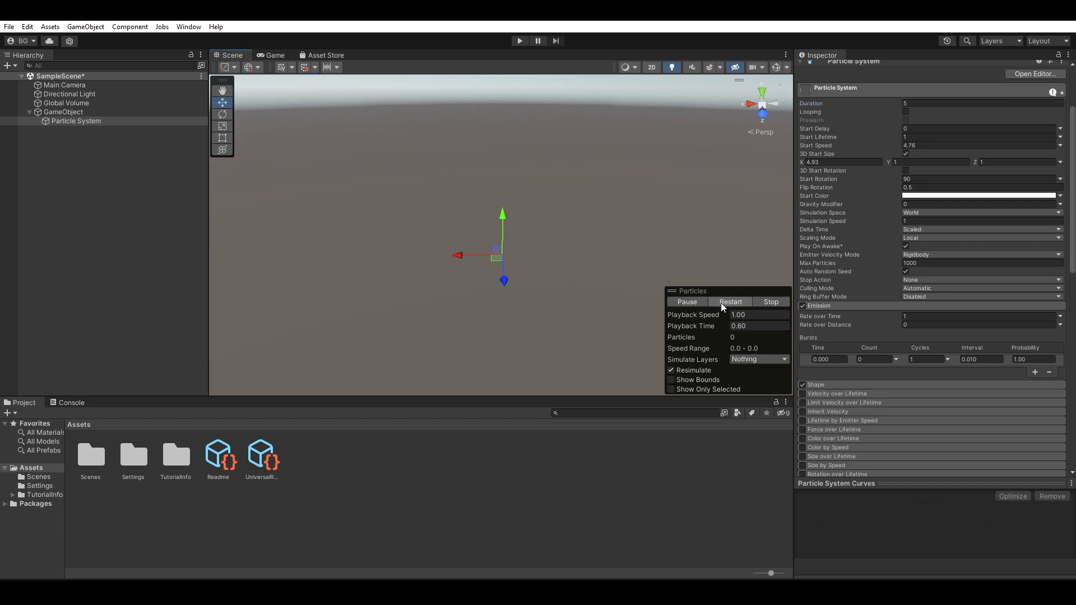
{"action": "left_click", "coordinate": [720, 302]}
{"action": "left_click", "coordinate": [690, 302]}
{"action": "left_click", "coordinate": [769, 303]}
{"action": "left_click", "coordinate": [700, 303]}
{"action": "left_click", "coordinate": [698, 304]}
- Set Rate over Time to 50 and restart the effect several times to preview it
{"action": "left_click", "coordinate": [922, 317]}
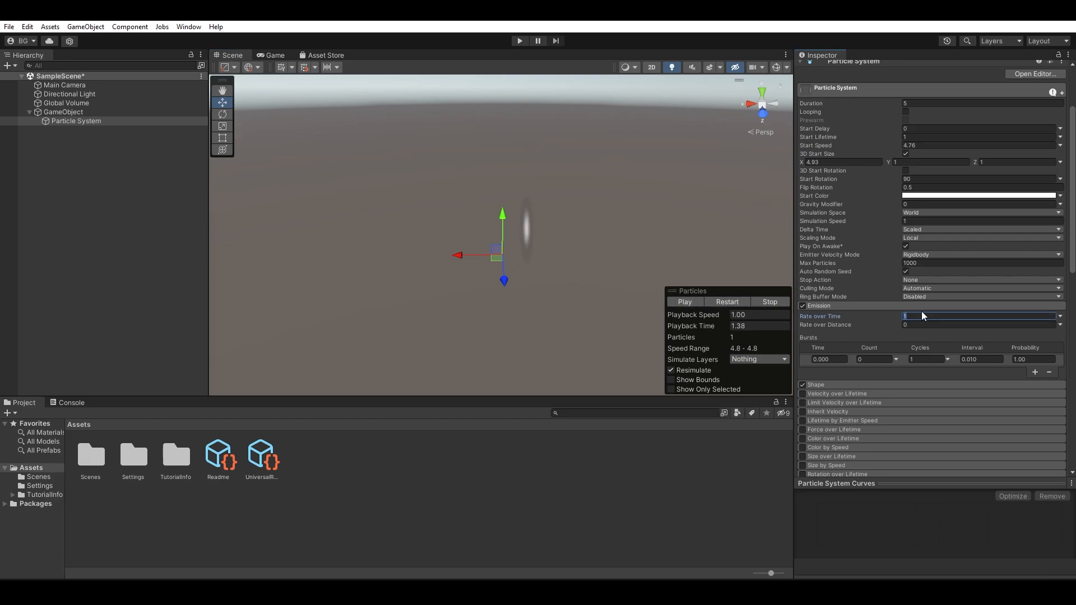
{"action": "type", "text": "50"}
{"action": "left_click", "coordinate": [717, 303]}
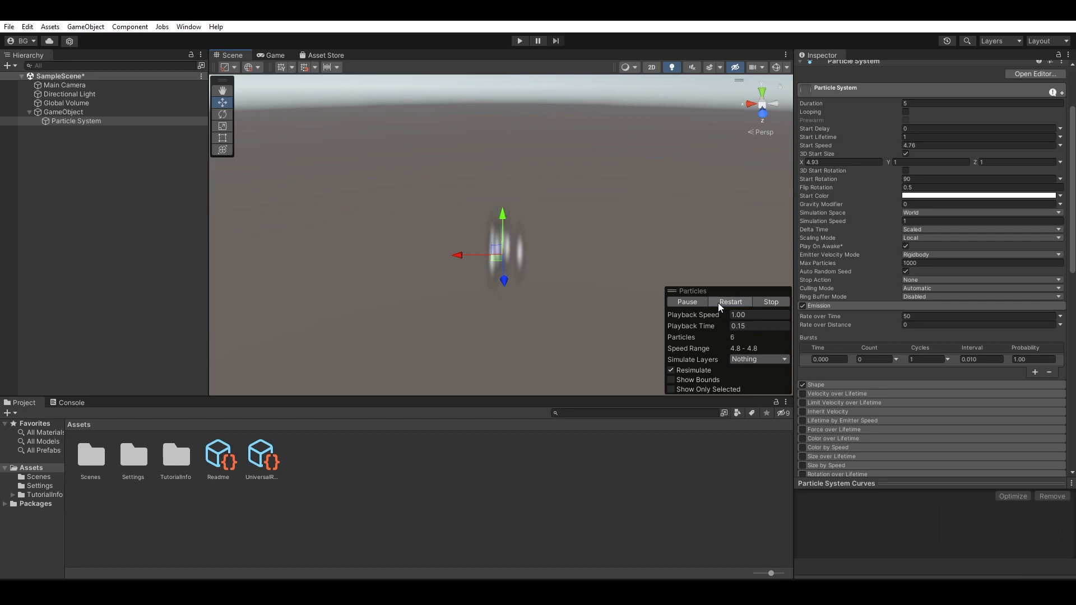
{"action": "left_click", "coordinate": [718, 302]}
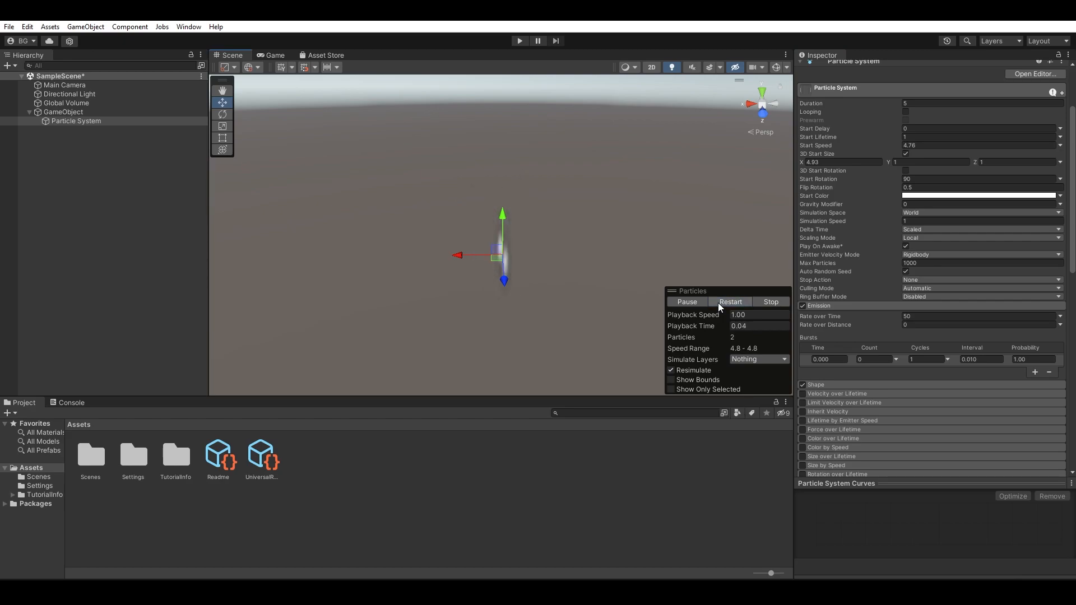
{"action": "left_click", "coordinate": [718, 303]}
- Try limiting Max Particles to 1 while restarting the effect repeatedly, and restore the limit to 1000
{"action": "left_click", "coordinate": [921, 263]}
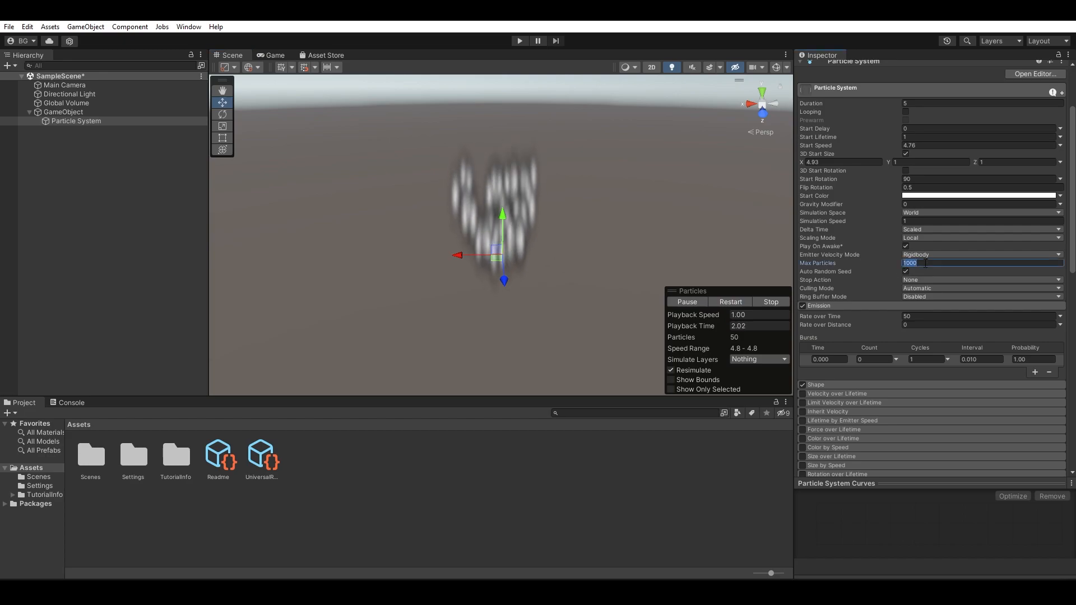
{"action": "type", "text": "1"}
{"action": "left_click", "coordinate": [731, 304]}
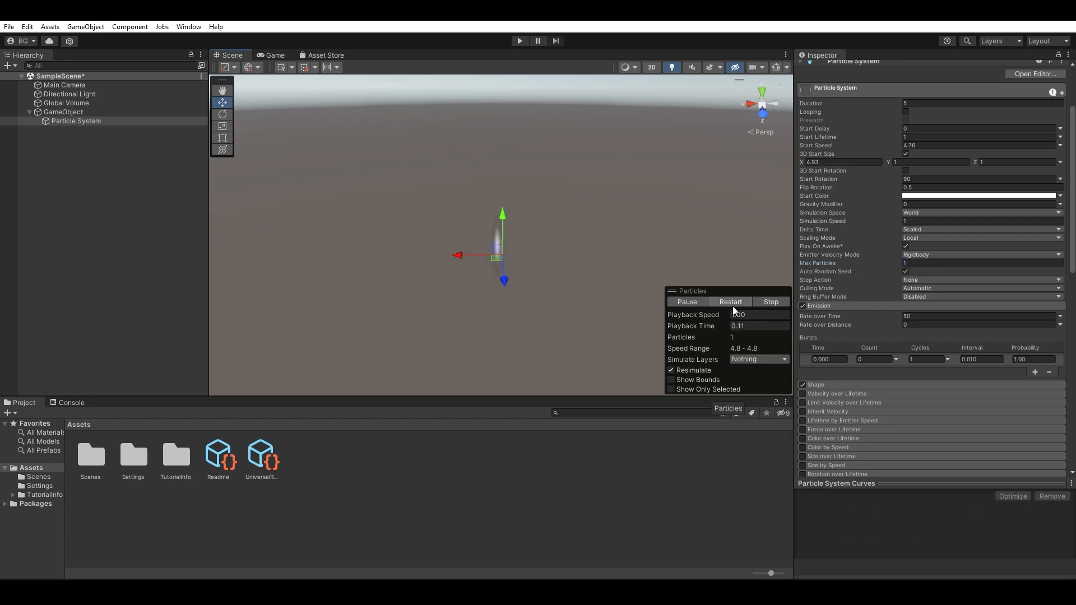
{"action": "left_click", "coordinate": [731, 306]}
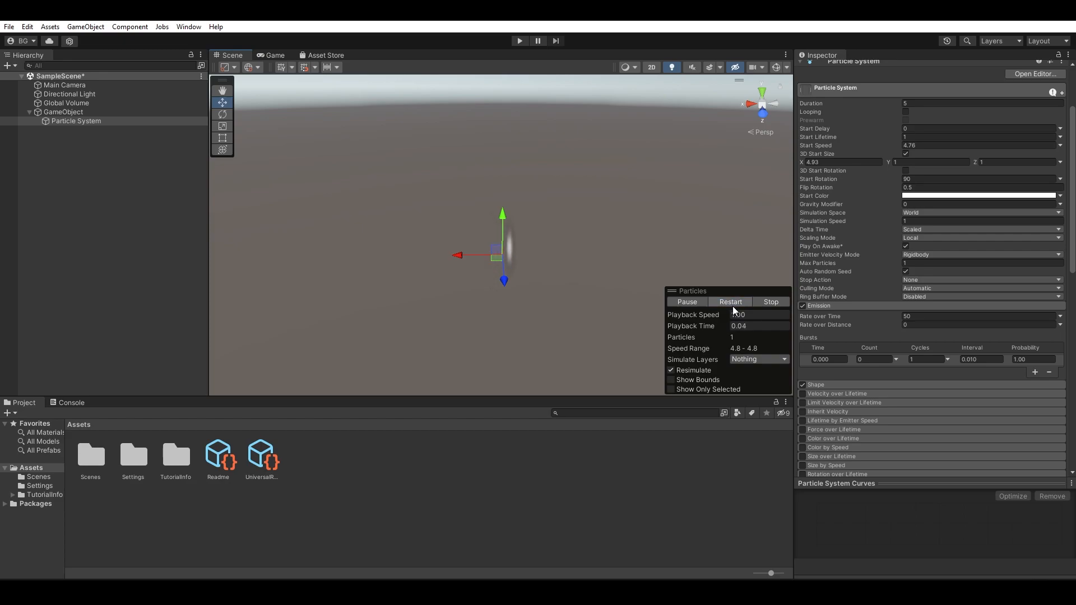
{"action": "left_click", "coordinate": [732, 306]}
{"action": "left_click", "coordinate": [732, 305]}
{"action": "left_click", "coordinate": [732, 306]}
{"action": "left_click", "coordinate": [731, 305]}
{"action": "left_click", "coordinate": [924, 262]}
{"action": "type", "text": "1000"}
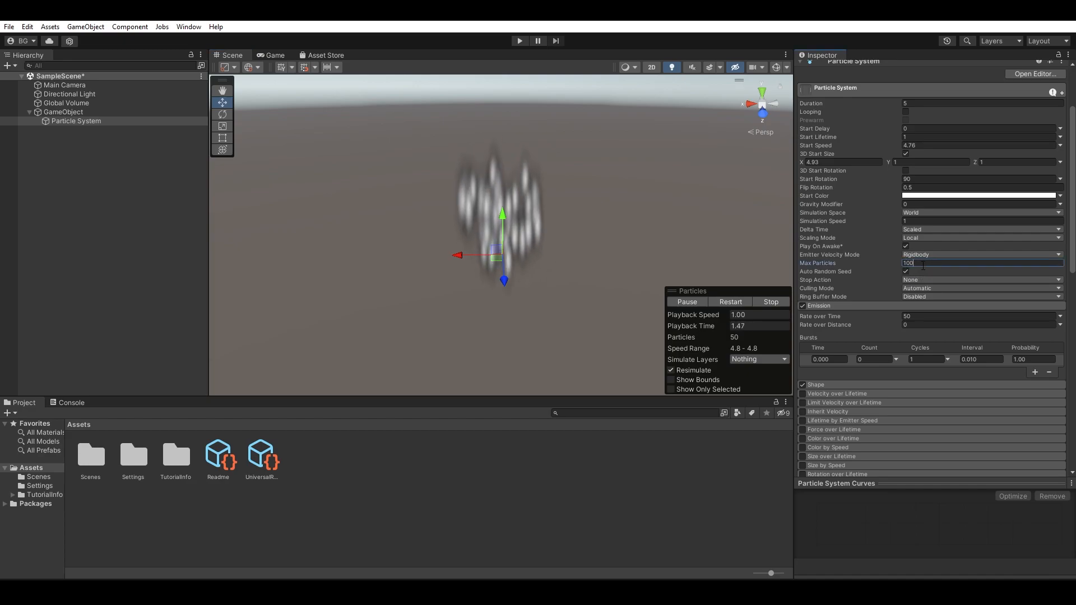
- Set Rate over Time to 0 and the burst Count to 1, and restart the effect several times
{"action": "left_click", "coordinate": [925, 316]}
{"action": "type", "text": "0"}
{"action": "left_click", "coordinate": [881, 359]}
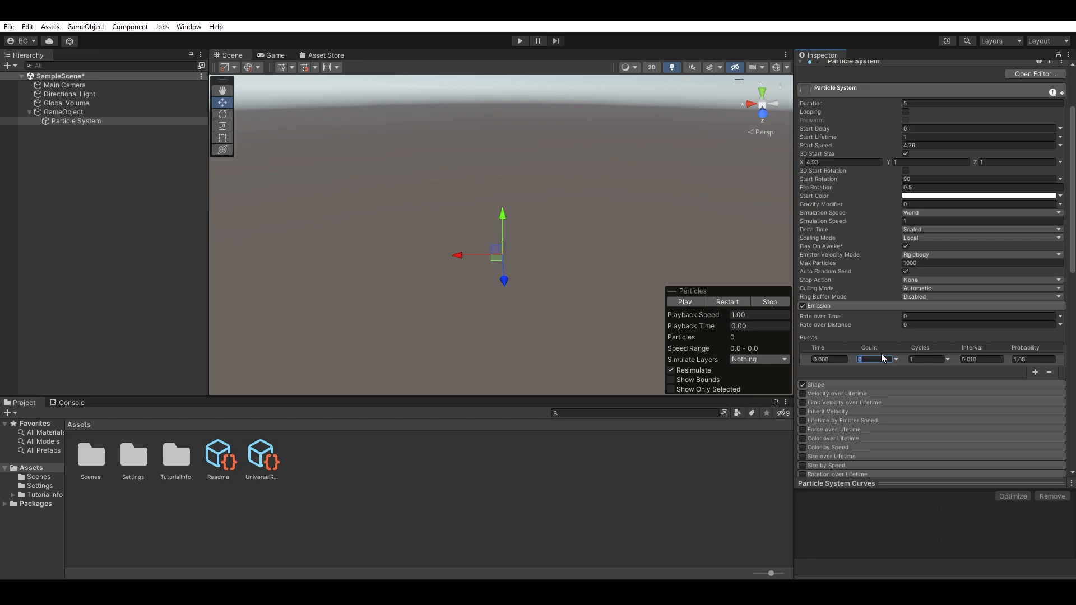
{"action": "left_click", "coordinate": [686, 301]}
{"action": "left_click", "coordinate": [731, 304]}
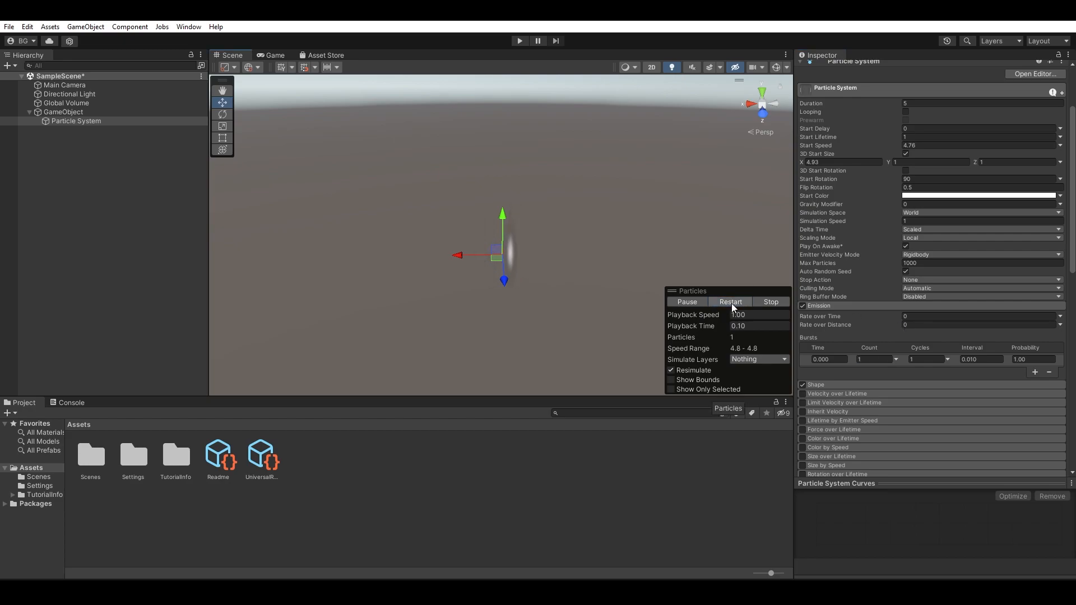
{"action": "left_click", "coordinate": [731, 304]}
{"action": "left_click", "coordinate": [731, 303]}
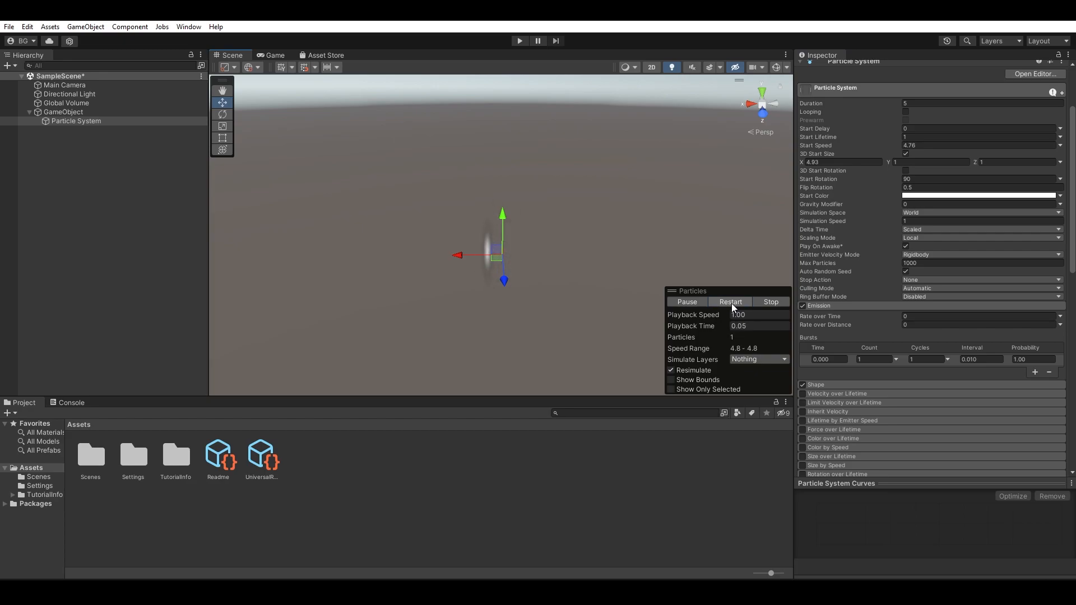
- Try a Rate over Time of 10 alongside the single-particle burst, and lower it to 1
{"action": "left_click", "coordinate": [924, 317]}
{"action": "type", "text": "10"}
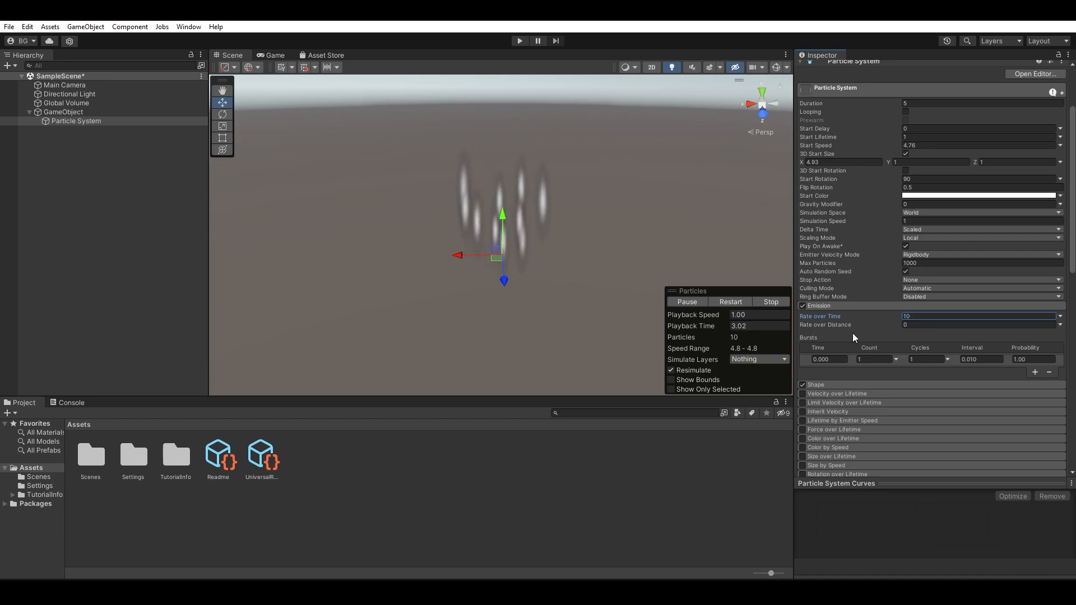
{"action": "key", "text": "BackSpace"}
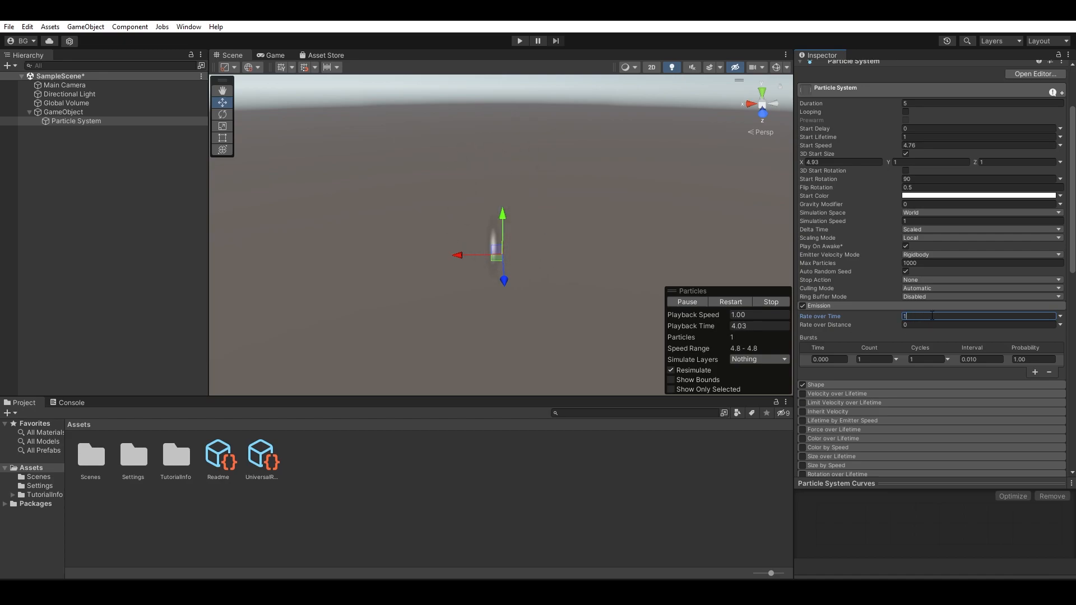
- Try a burst of 10 particles at time 1 with Rate over Time at 1, and preview the effect
{"action": "left_click", "coordinate": [717, 301]}
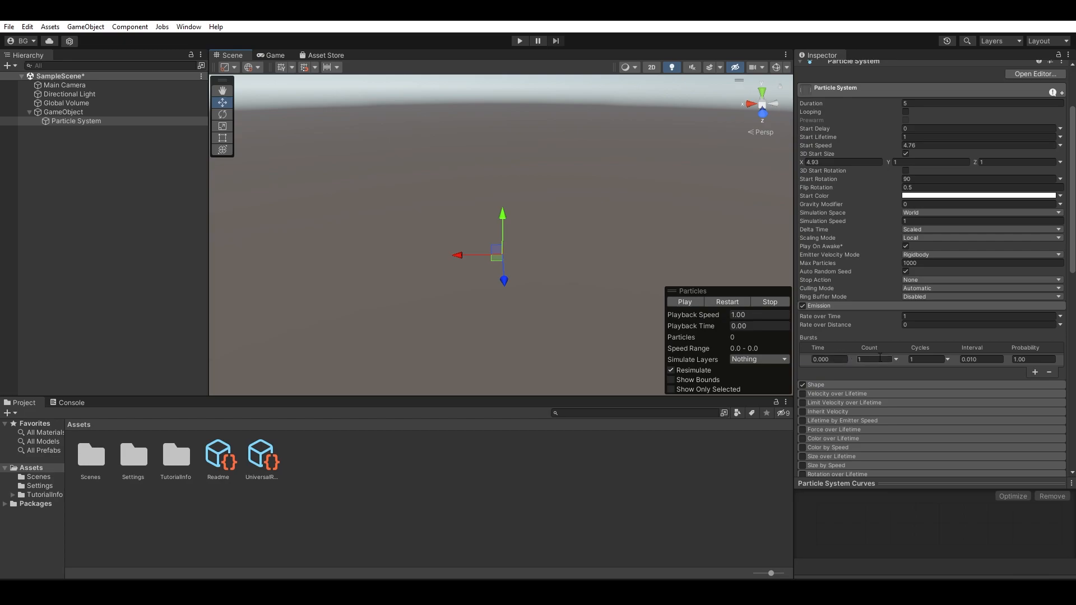
{"action": "left_click", "coordinate": [961, 359]}
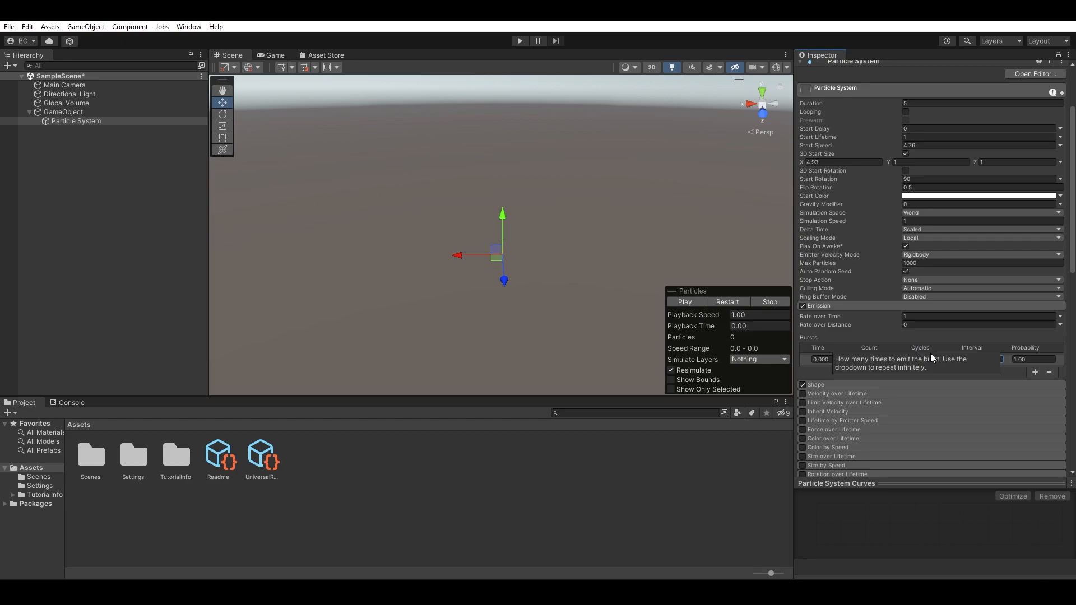
{"action": "left_click", "coordinate": [932, 359]}
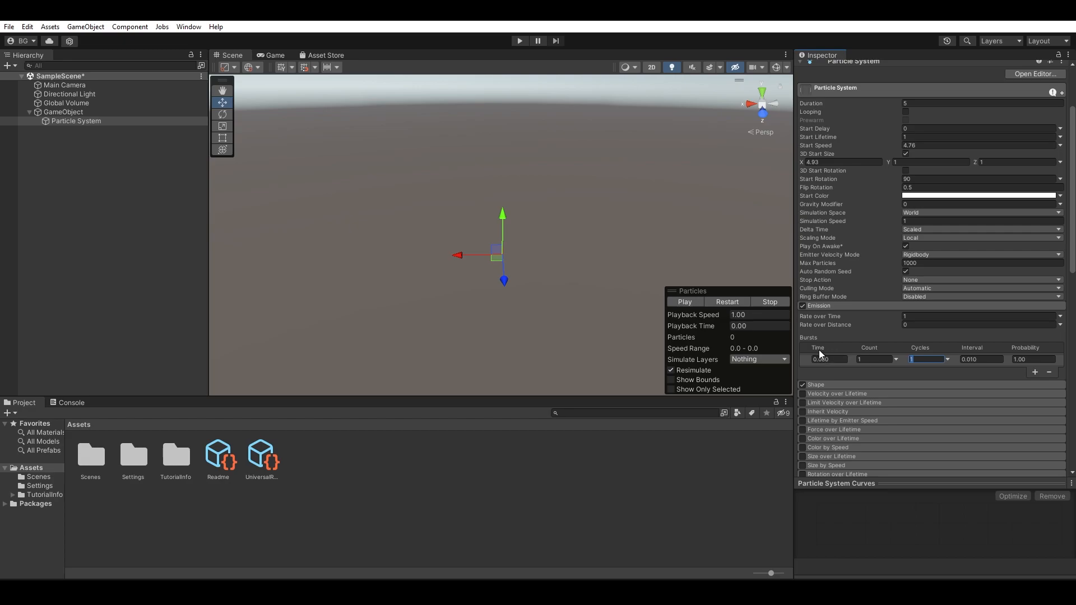
{"action": "left_click", "coordinate": [834, 358]}
{"action": "type", "text": "1"}
{"action": "left_click", "coordinate": [876, 358]}
{"action": "type", "text": "10"}
{"action": "left_click", "coordinate": [729, 304]}
{"action": "left_click", "coordinate": [684, 302]}
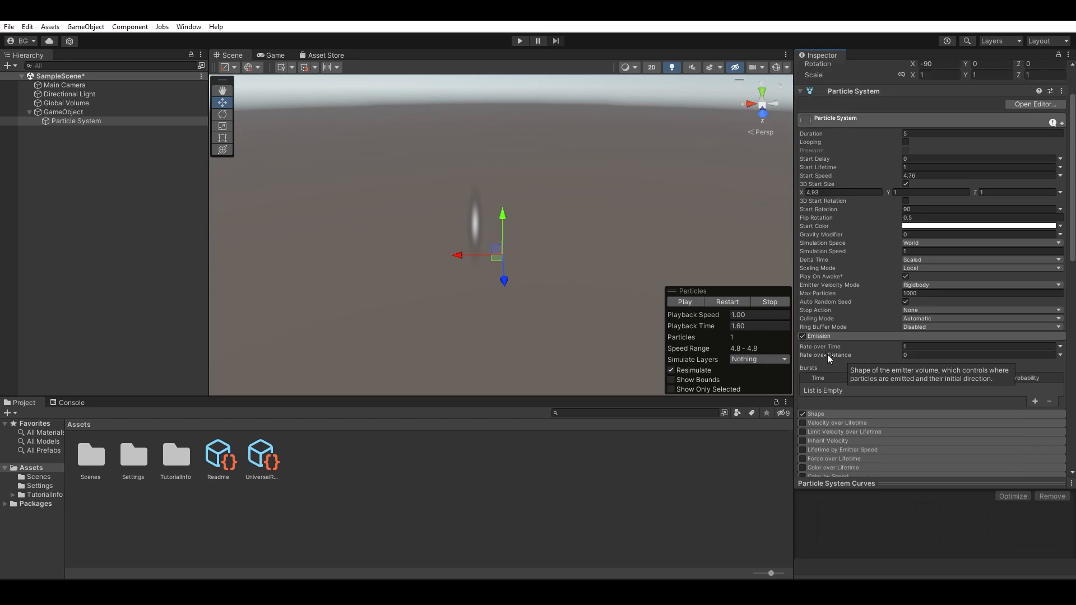
- Expand the Shape module and restart the effect to examine the cone emitter from several angles
{"action": "left_click", "coordinate": [827, 354]}
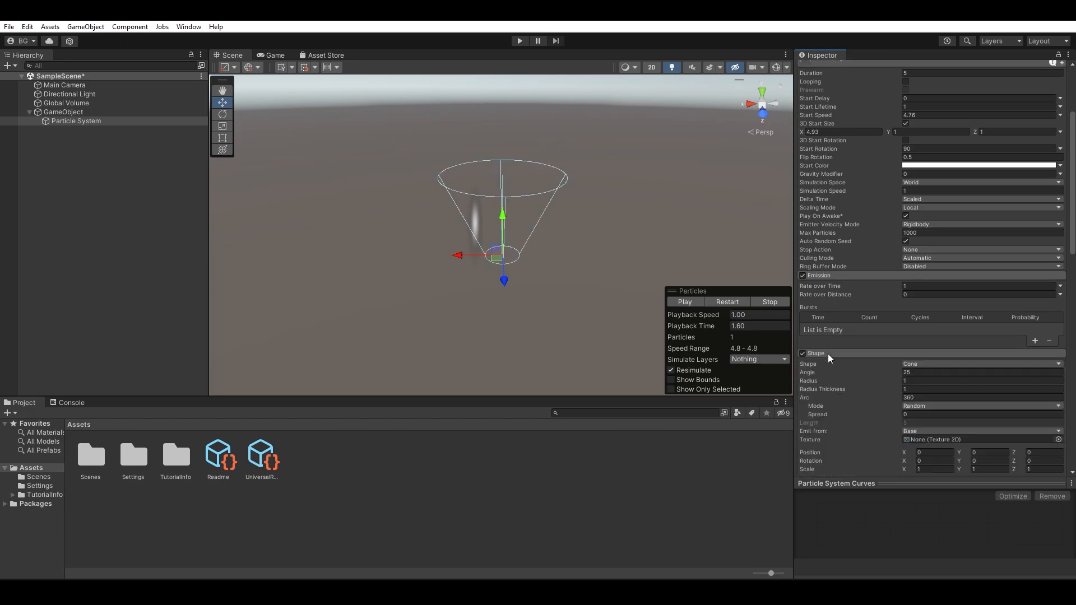
{"action": "left_click_drag", "start_coordinate": [564, 252], "coordinate": [586, 226], "text": "alt"}
{"action": "middle_click_drag", "start_coordinate": [586, 226], "coordinate": [644, 247]}
{"action": "left_click_drag", "start_coordinate": [644, 248], "coordinate": [609, 223], "text": "alt"}
{"action": "middle_click_drag", "start_coordinate": [653, 253], "coordinate": [647, 240]}
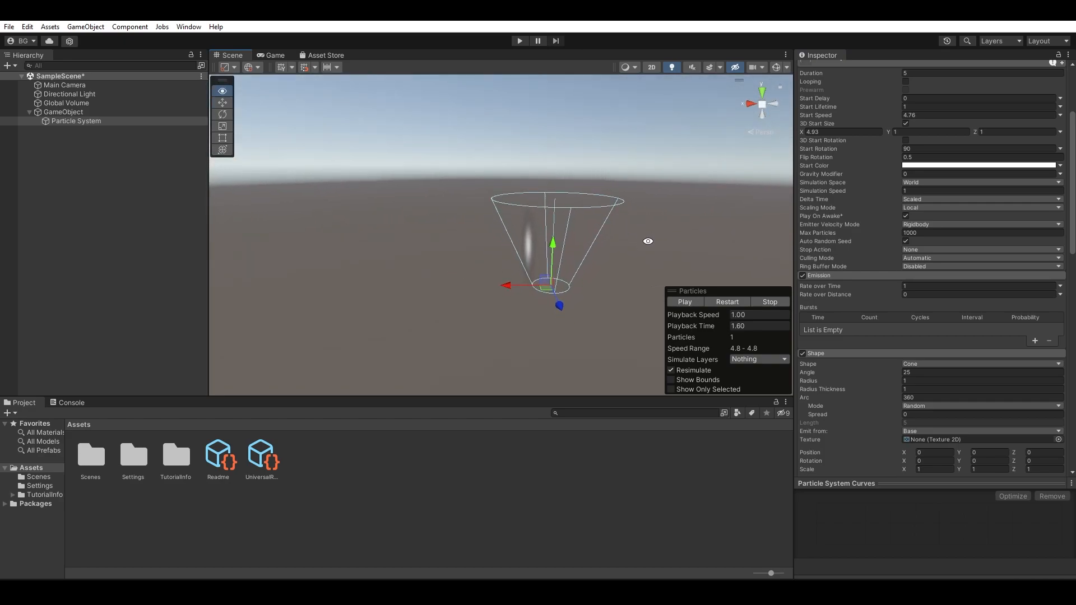
{"action": "left_click_drag", "start_coordinate": [646, 239], "coordinate": [624, 254], "text": "alt"}
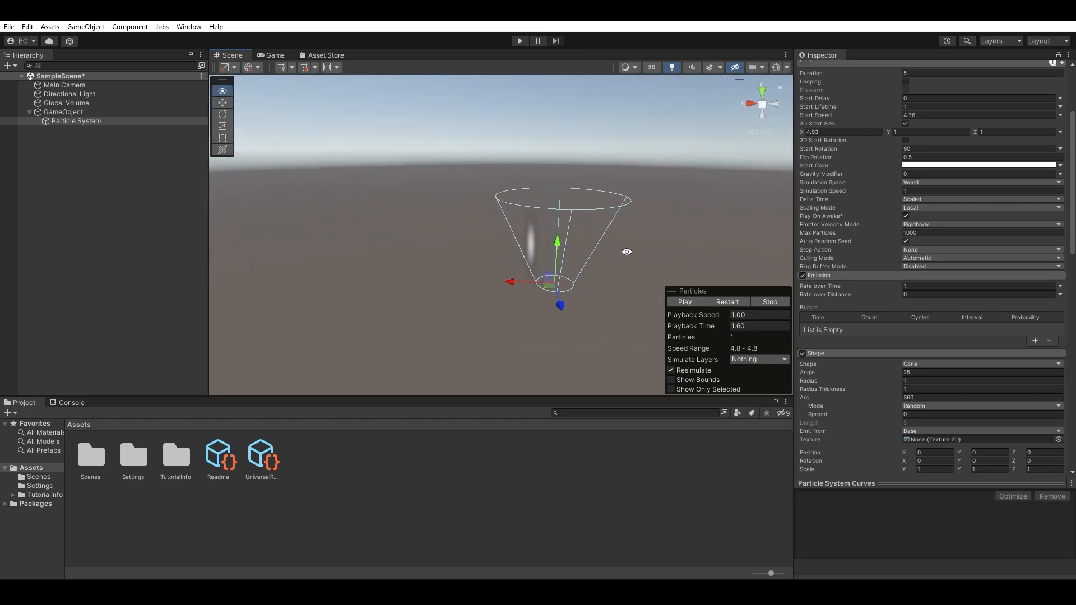
{"action": "scroll", "coordinate": [873, 250], "scroll_direction": "up", "scroll_amount": 4}
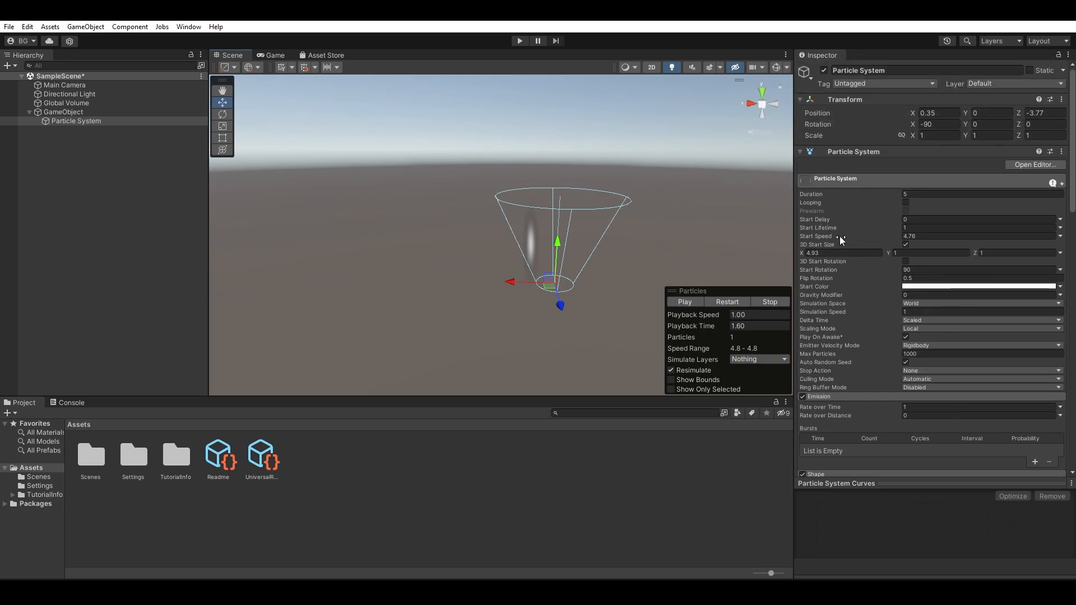
{"action": "scroll", "coordinate": [874, 285], "scroll_direction": "down", "scroll_amount": 5}
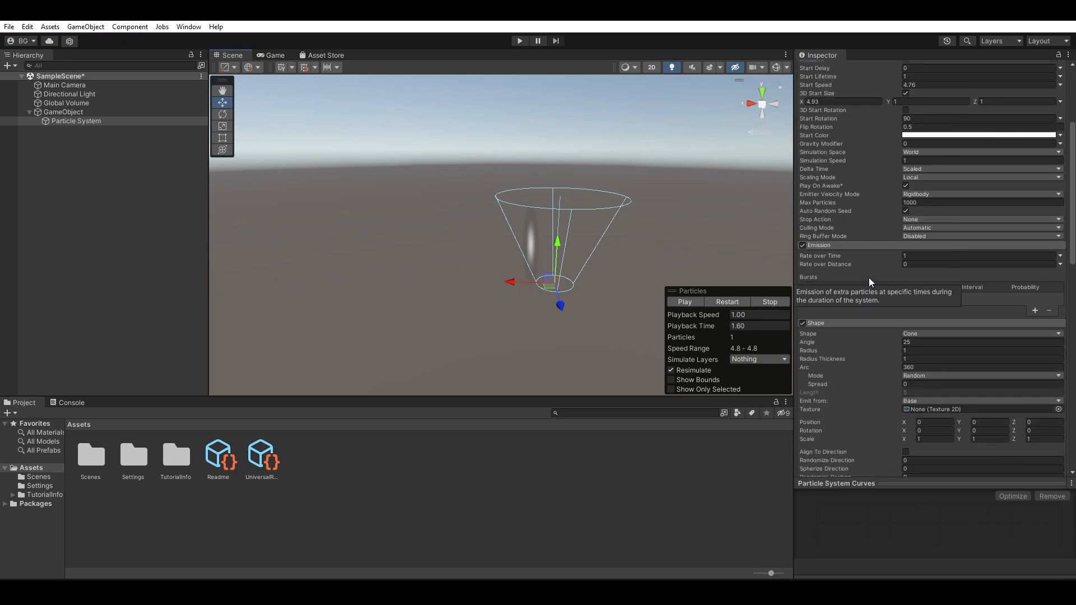
{"action": "scroll", "coordinate": [869, 278], "scroll_direction": "down", "scroll_amount": 1}
{"action": "left_click", "coordinate": [722, 302]}
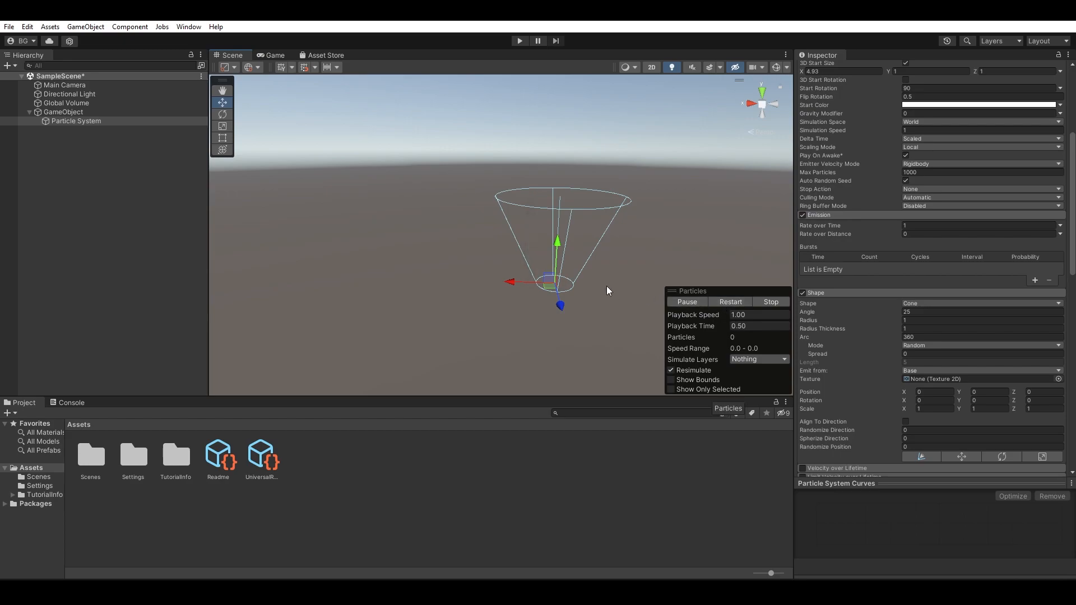
{"action": "left_click_drag", "start_coordinate": [562, 219], "coordinate": [592, 162], "text": "alt"}
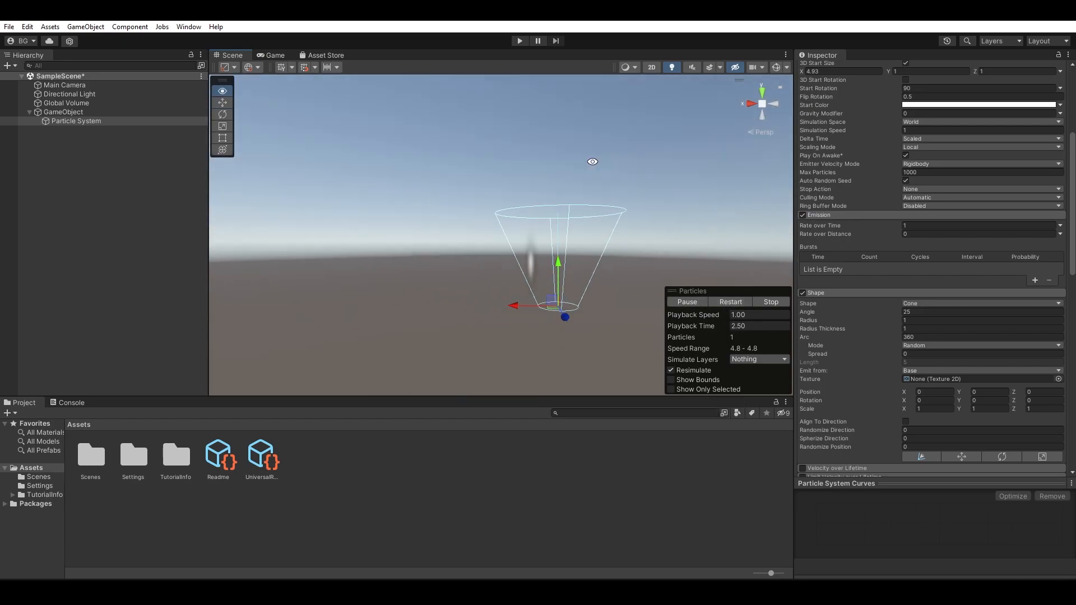
{"action": "left_click_drag", "start_coordinate": [610, 214], "coordinate": [617, 227], "text": "alt"}
- Set the Particle System's X rotation to 0 and shift its position to X 4.27 and Z -3.74
{"action": "scroll", "coordinate": [928, 272], "scroll_direction": "up", "scroll_amount": 6}
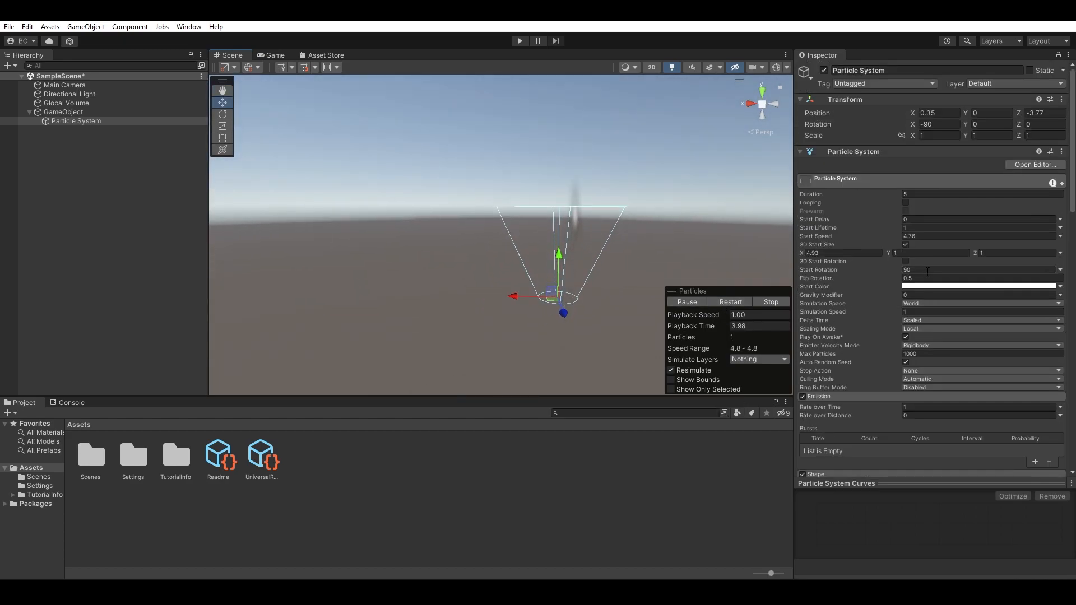
{"action": "left_click", "coordinate": [934, 124]}
{"action": "type", "text": "0"}
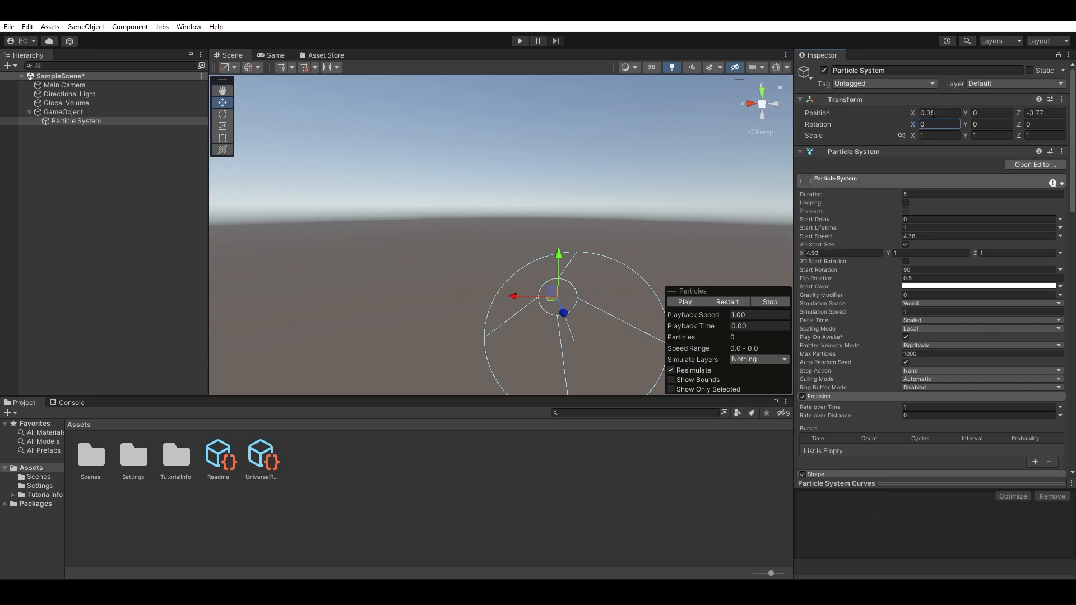
{"action": "left_click_drag", "start_coordinate": [912, 111], "coordinate": [909, 135]}
{"action": "scroll", "coordinate": [886, 146], "scroll_direction": "down", "scroll_amount": 1}
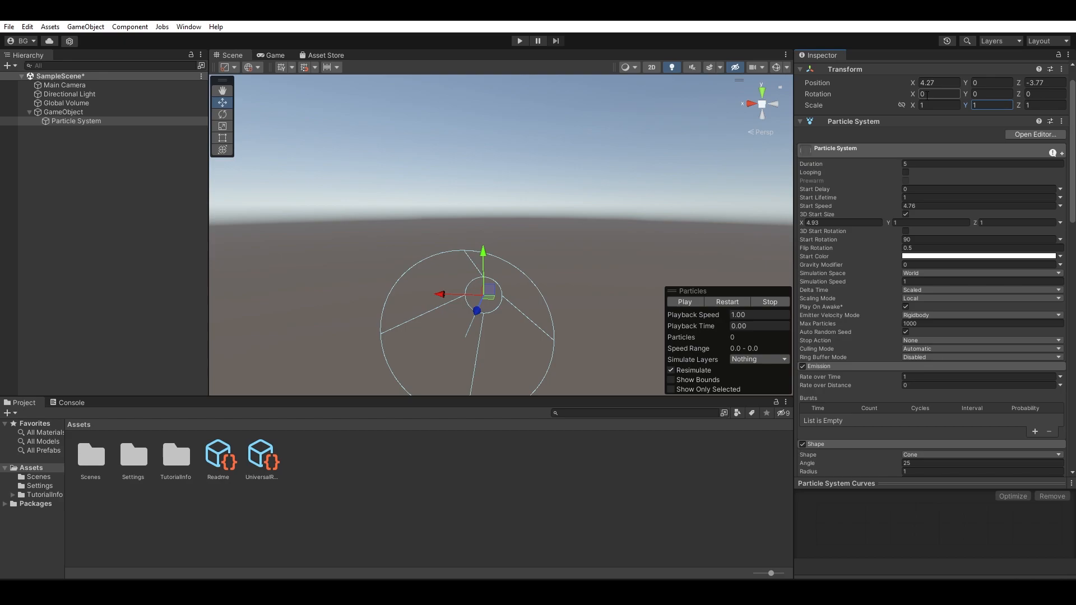
{"action": "left_click_drag", "start_coordinate": [490, 275], "coordinate": [661, 218], "text": "alt"}
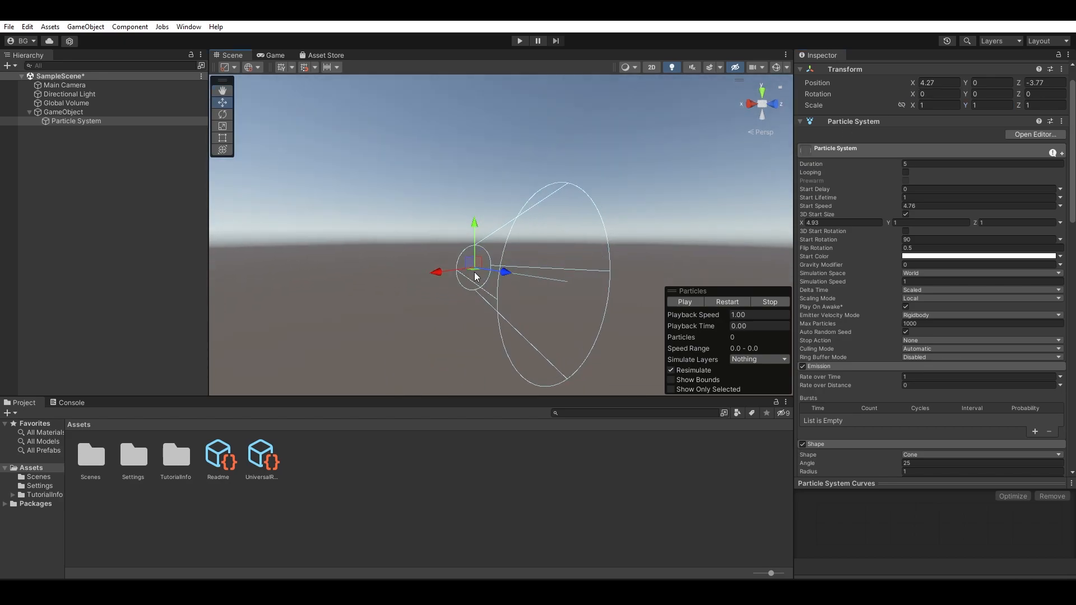
{"action": "left_click_drag", "start_coordinate": [508, 273], "coordinate": [526, 270]}
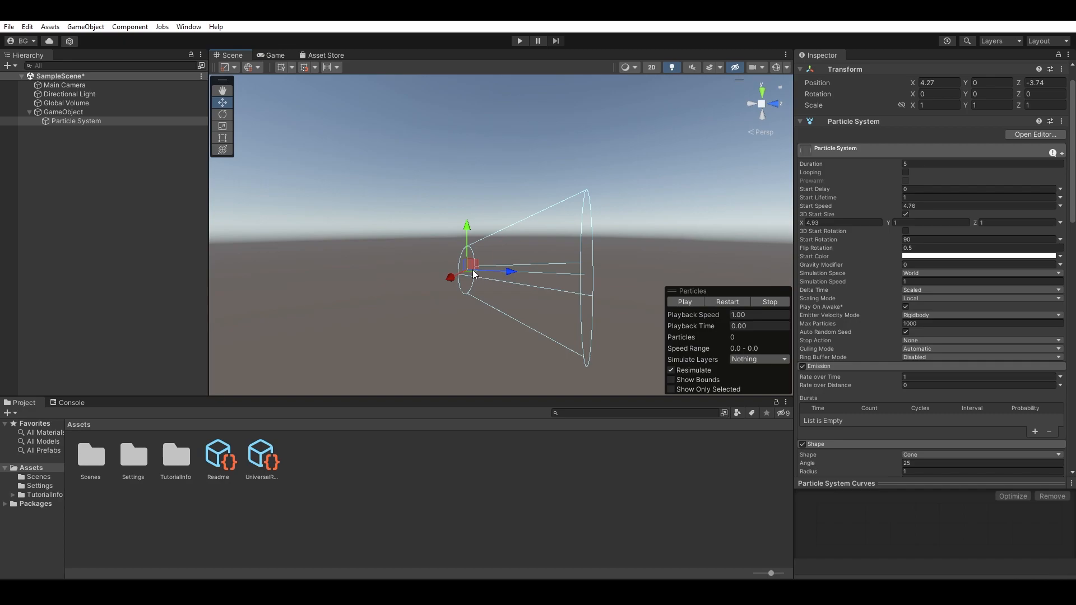
{"action": "left_click_drag", "start_coordinate": [665, 235], "coordinate": [565, 233], "text": "alt"}
- Enable Looping, set Rate over Time to 2, and play the effect
{"action": "scroll", "coordinate": [901, 341], "scroll_direction": "down", "scroll_amount": 5}
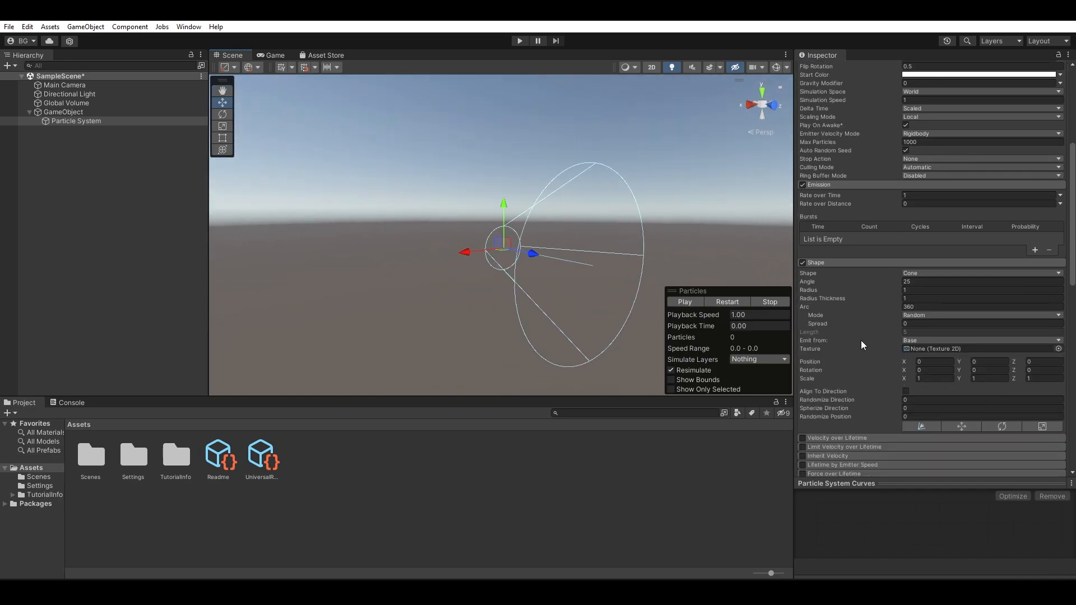
{"action": "left_click", "coordinate": [734, 302]}
{"action": "left_click_drag", "start_coordinate": [602, 298], "coordinate": [571, 258], "text": "alt"}
{"action": "middle_click_drag", "start_coordinate": [590, 274], "coordinate": [641, 250]}
{"action": "left_click_drag", "start_coordinate": [641, 249], "coordinate": [607, 295], "text": "alt"}
{"action": "scroll", "coordinate": [892, 267], "scroll_direction": "up", "scroll_amount": 5}
{"action": "left_click", "coordinate": [905, 142]}
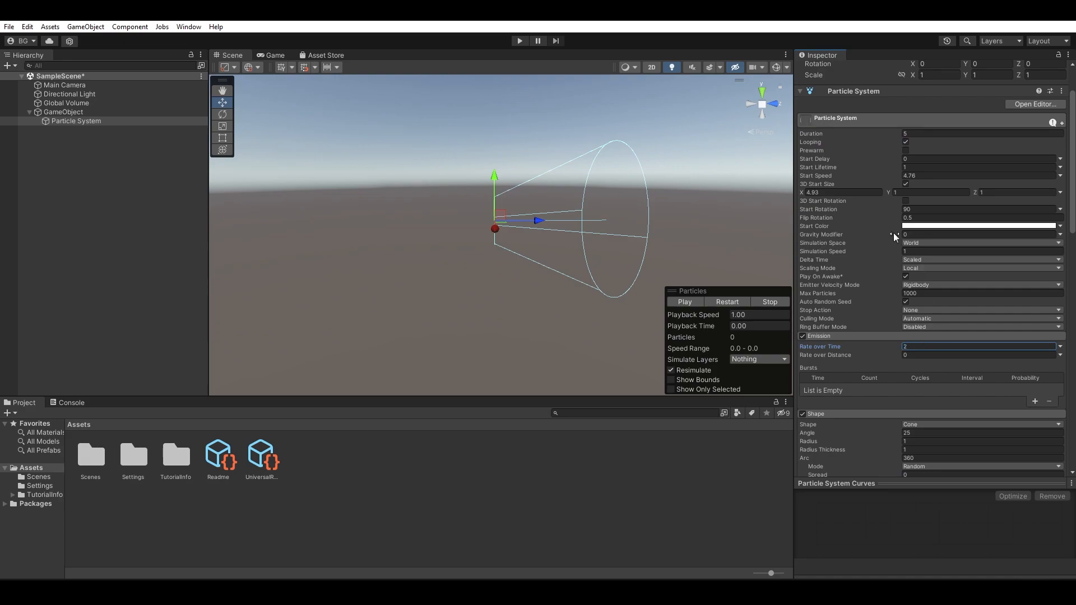
{"action": "left_click", "coordinate": [687, 303]}
- Set the X value of the 3D Start Size to 1 and view the looping particles inside the cone
{"action": "scroll", "coordinate": [656, 265], "scroll_direction": "up", "scroll_amount": 3}
{"action": "left_click_drag", "start_coordinate": [646, 220], "coordinate": [616, 140], "text": "alt"}
{"action": "left_click_drag", "start_coordinate": [535, 205], "coordinate": [644, 257], "text": "alt"}
{"action": "scroll", "coordinate": [902, 324], "scroll_direction": "down", "scroll_amount": 5}
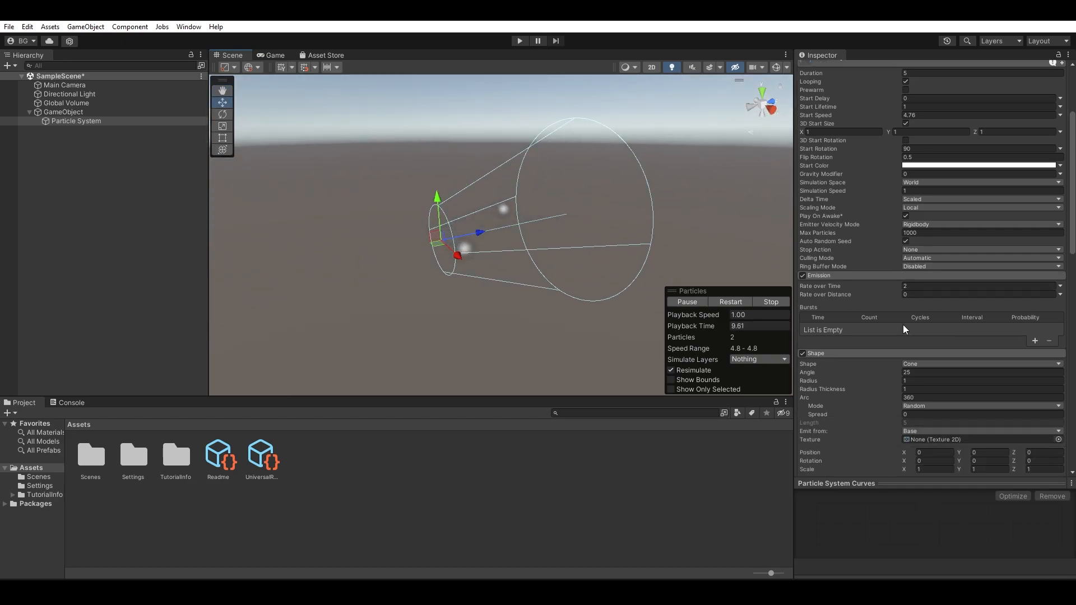
{"action": "left_click_drag", "start_coordinate": [661, 213], "coordinate": [684, 168], "text": "alt"}
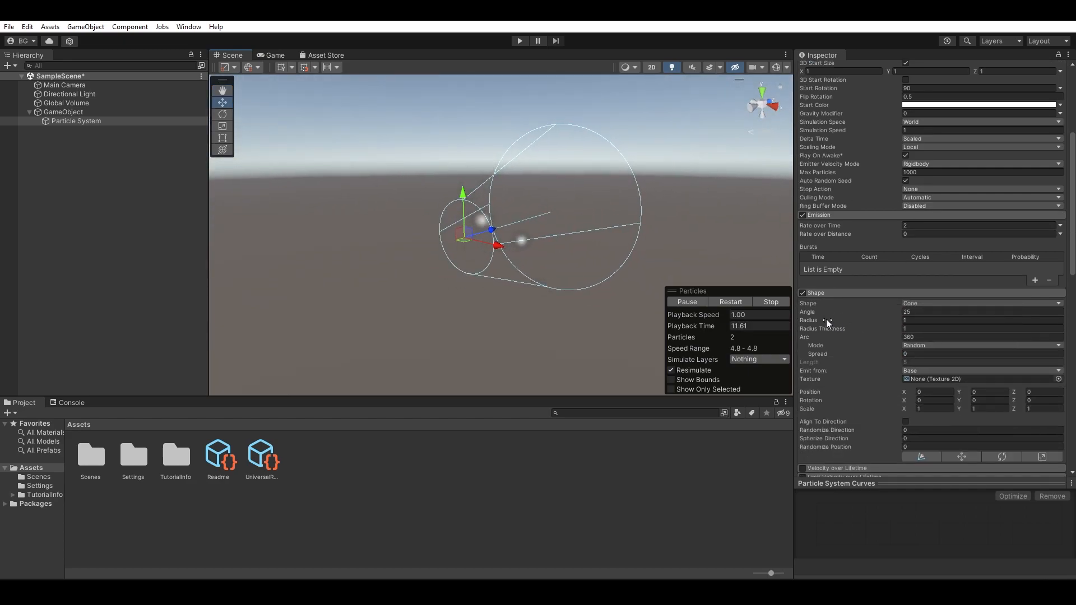
- Try a cone Angle of 0, and widen it to 49.66 while watching the particle directions
{"action": "left_click_drag", "start_coordinate": [823, 312], "coordinate": [208, 275]}
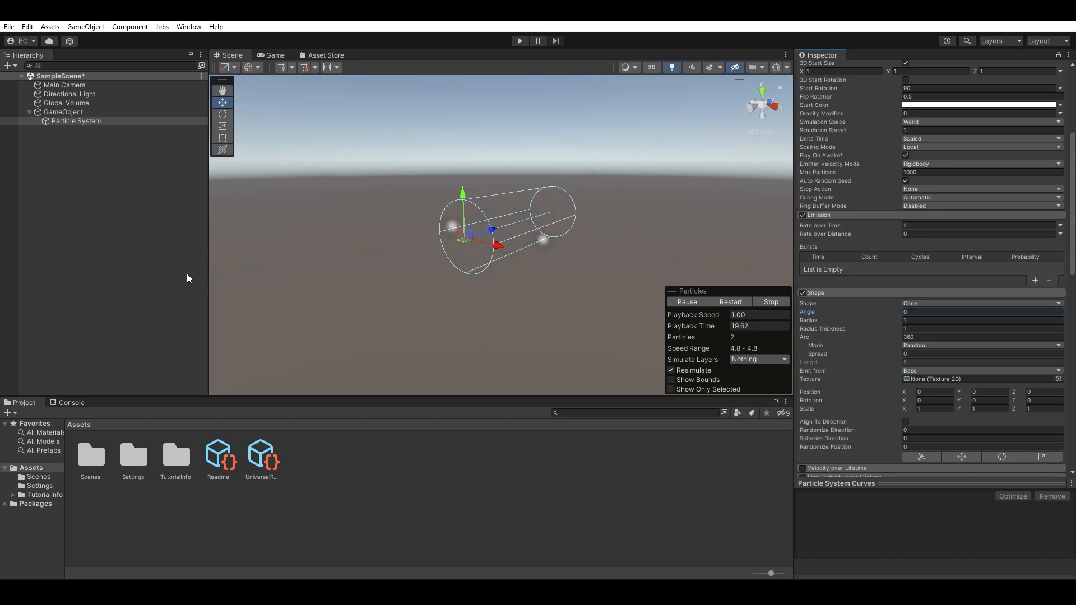
{"action": "left_click_drag", "start_coordinate": [187, 274], "coordinate": [601, 227]}
{"action": "left_click_drag", "start_coordinate": [730, 220], "coordinate": [656, 209], "text": "alt"}
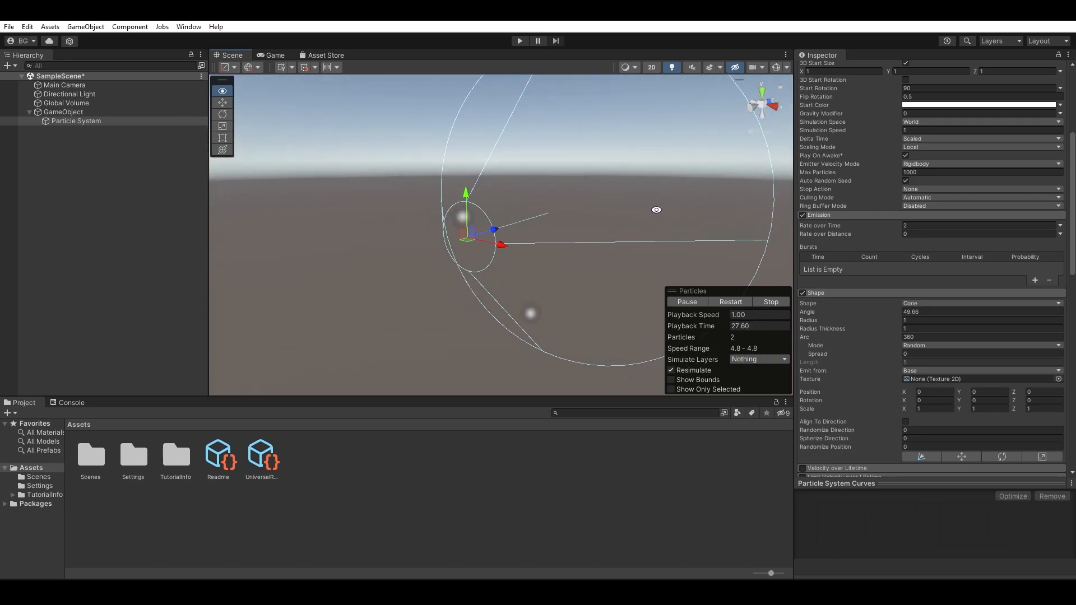
{"action": "left_click_drag", "start_coordinate": [391, 251], "coordinate": [610, 204], "text": "alt"}
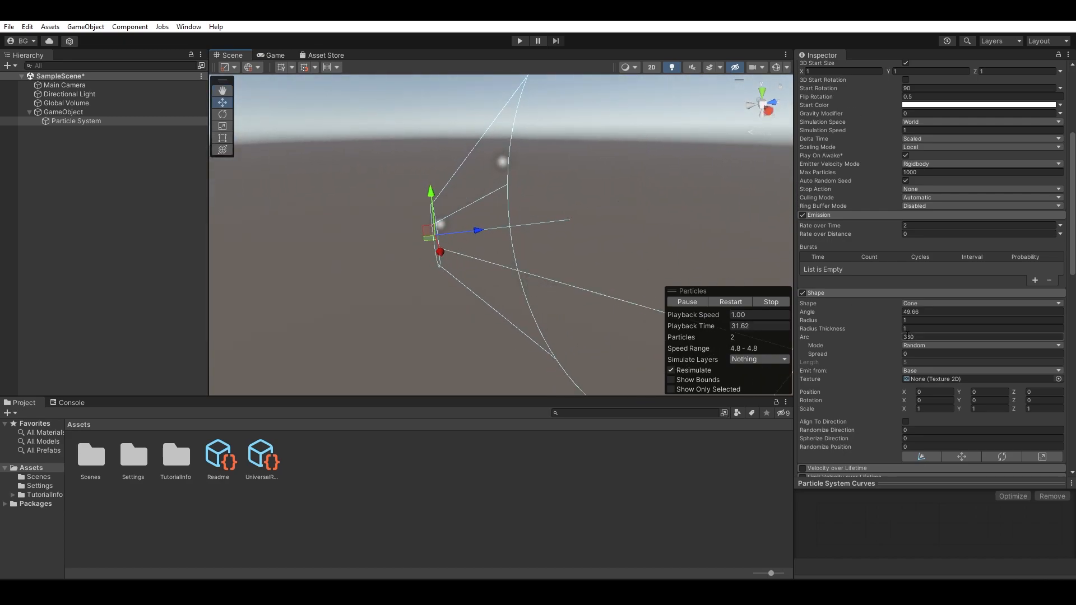
- Make the cone emit from its Volume and reduce its Angle to 0
{"action": "left_click", "coordinate": [917, 371]}
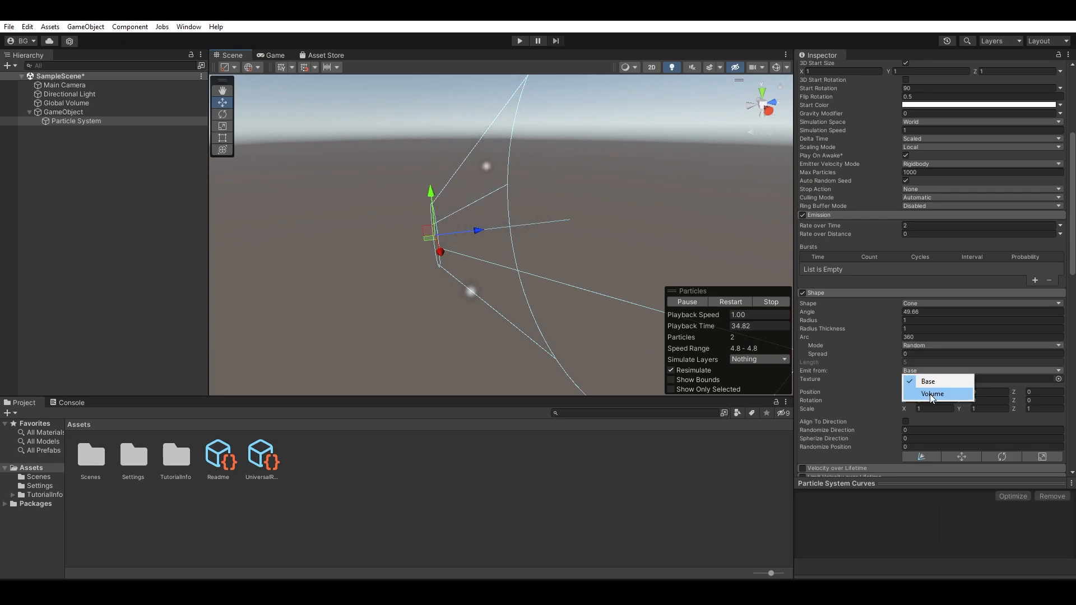
{"action": "left_click", "coordinate": [924, 393]}
{"action": "left_click_drag", "start_coordinate": [674, 267], "coordinate": [426, 108], "text": "alt"}
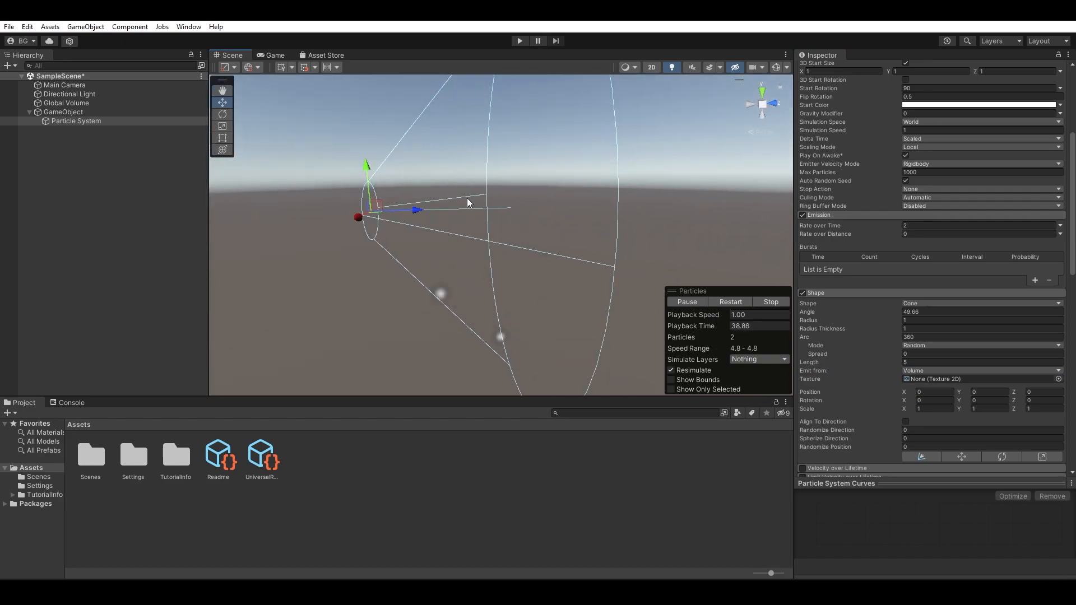
{"action": "left_click_drag", "start_coordinate": [457, 172], "coordinate": [696, 279], "text": "alt"}
{"action": "left_click_drag", "start_coordinate": [865, 313], "coordinate": [531, 302]}
{"action": "left_click_drag", "start_coordinate": [456, 202], "coordinate": [439, 205], "text": "alt"}
{"action": "left_click_drag", "start_coordinate": [530, 202], "coordinate": [730, 232], "text": "alt"}
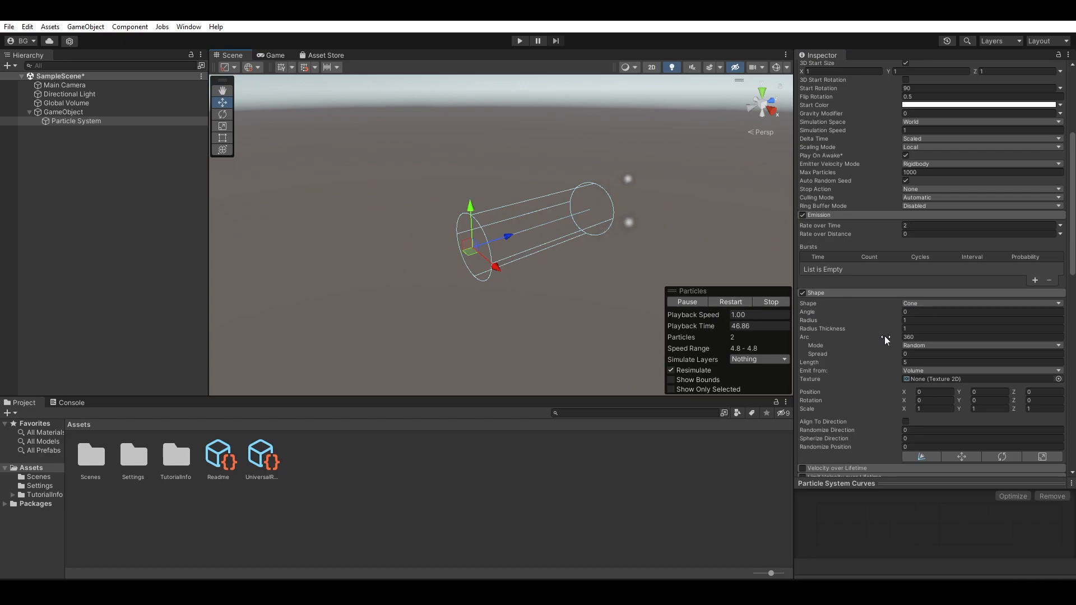
- Change the emitter shape to Sphere and watch its emission from several angles
{"action": "left_click", "coordinate": [913, 305]}
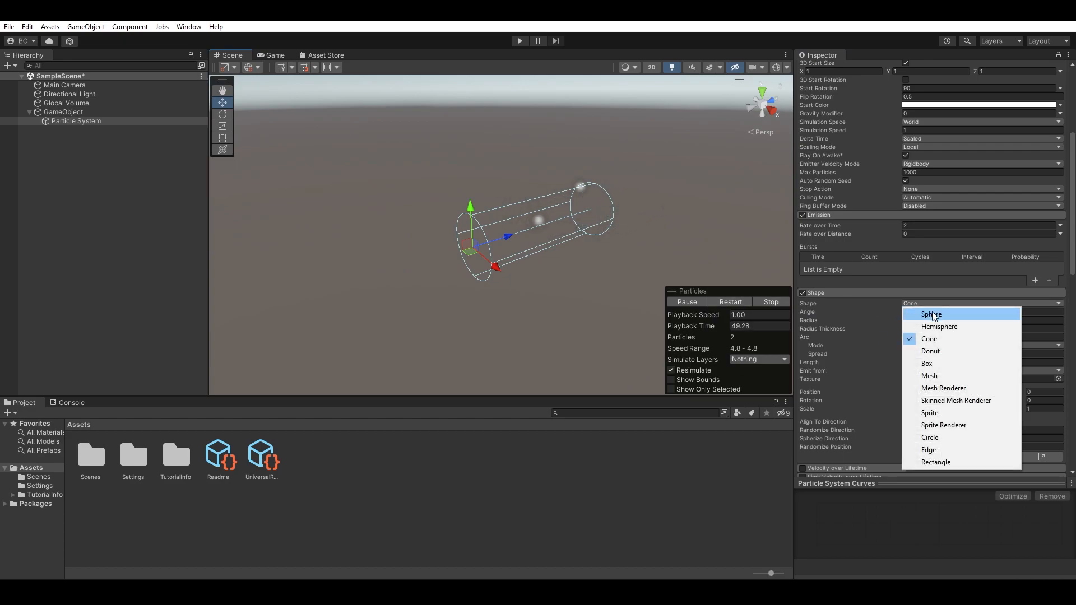
{"action": "left_click", "coordinate": [931, 314]}
{"action": "left_click_drag", "start_coordinate": [701, 234], "coordinate": [509, 275], "text": "alt"}
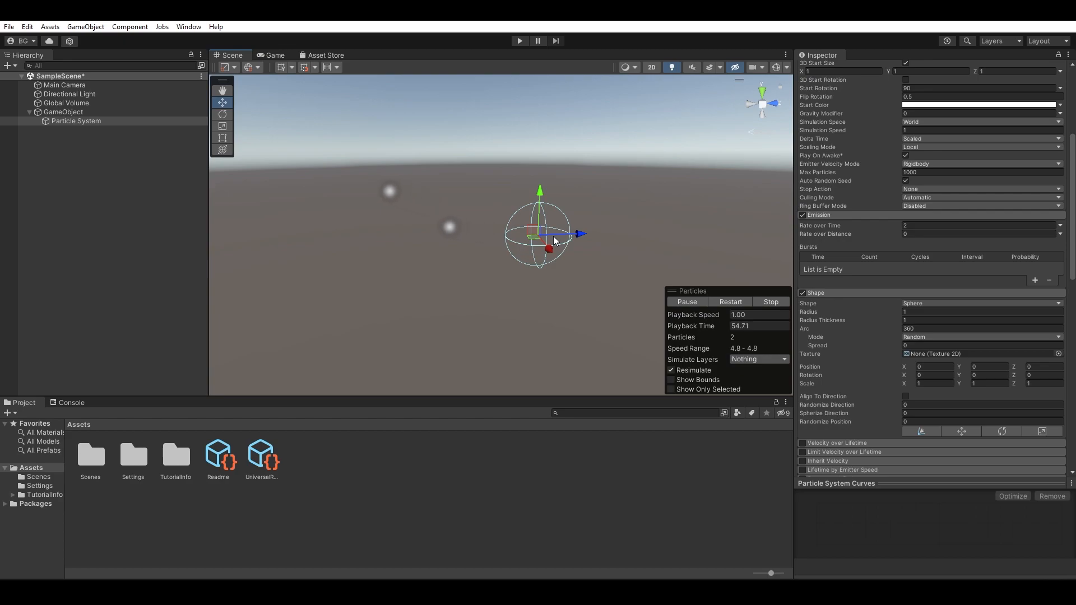
{"action": "left_click_drag", "start_coordinate": [602, 226], "coordinate": [512, 231], "text": "alt"}
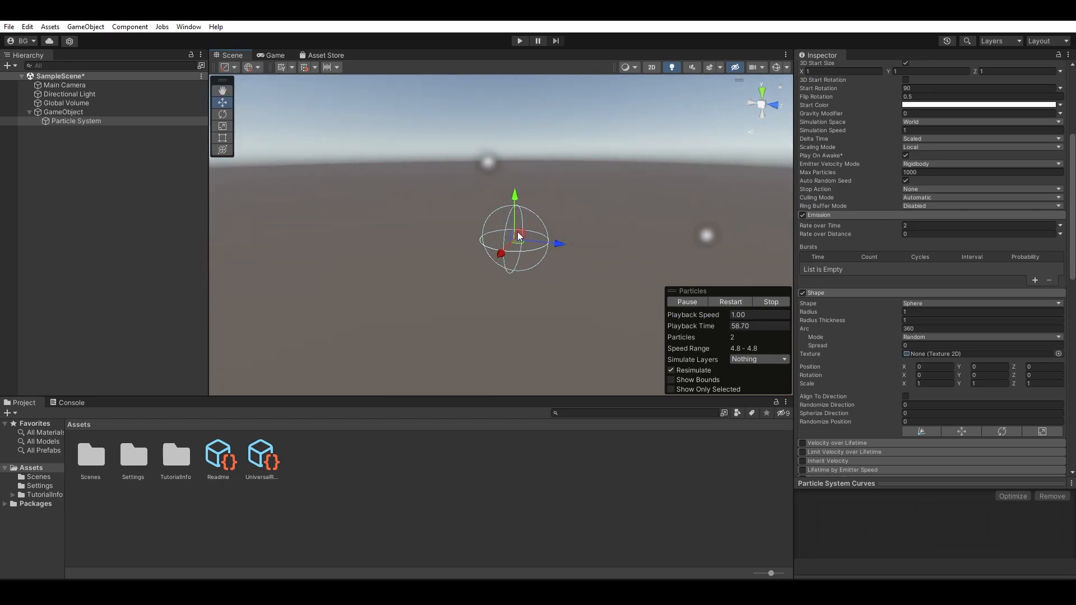
{"action": "left_click_drag", "start_coordinate": [492, 319], "coordinate": [595, 271], "text": "alt"}
{"action": "left_click_drag", "start_coordinate": [564, 221], "coordinate": [448, 269], "text": "alt"}
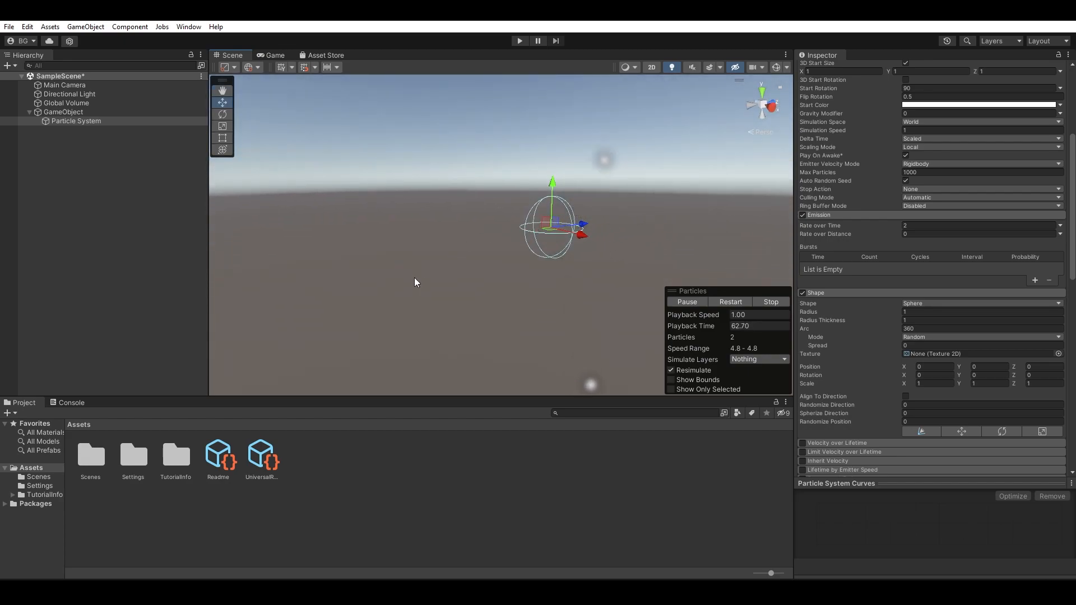
{"action": "left_click_drag", "start_coordinate": [606, 241], "coordinate": [637, 182], "text": "alt"}
- Inspect the sphere emitter up close and reduce its Radius to 0.0001
{"action": "scroll", "coordinate": [613, 234], "scroll_direction": "up", "scroll_amount": 8}
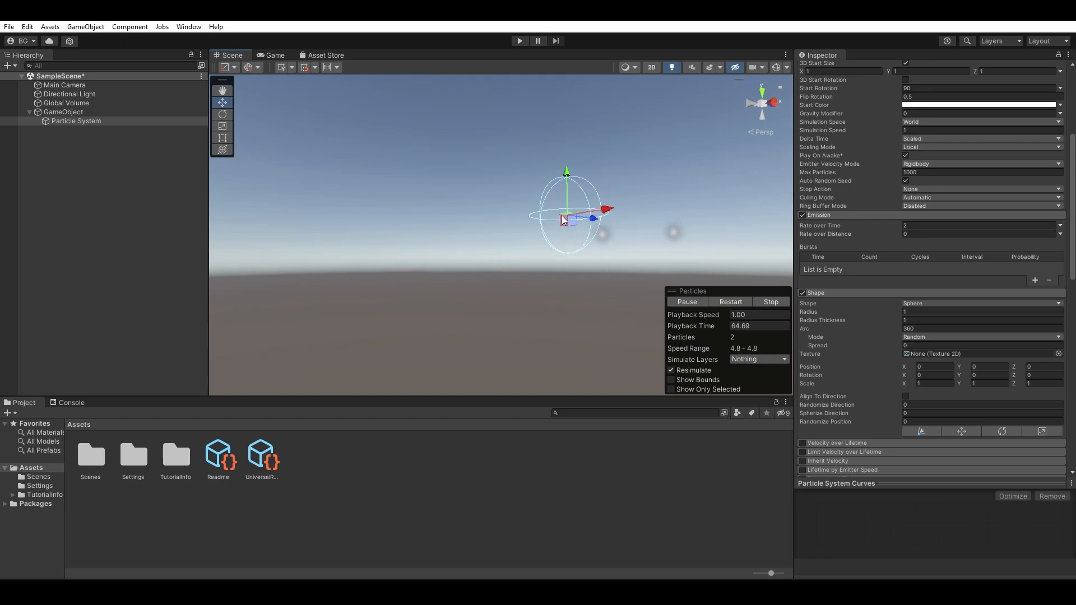
{"action": "left_click_drag", "start_coordinate": [635, 230], "coordinate": [578, 281], "text": "alt"}
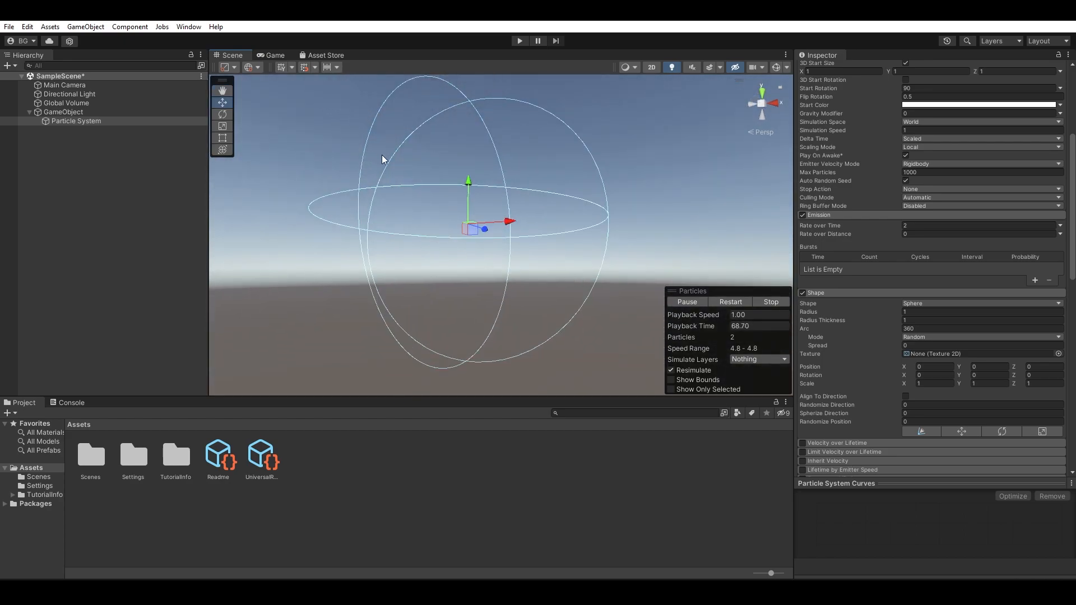
{"action": "scroll", "coordinate": [574, 192], "scroll_direction": "down", "scroll_amount": 5}
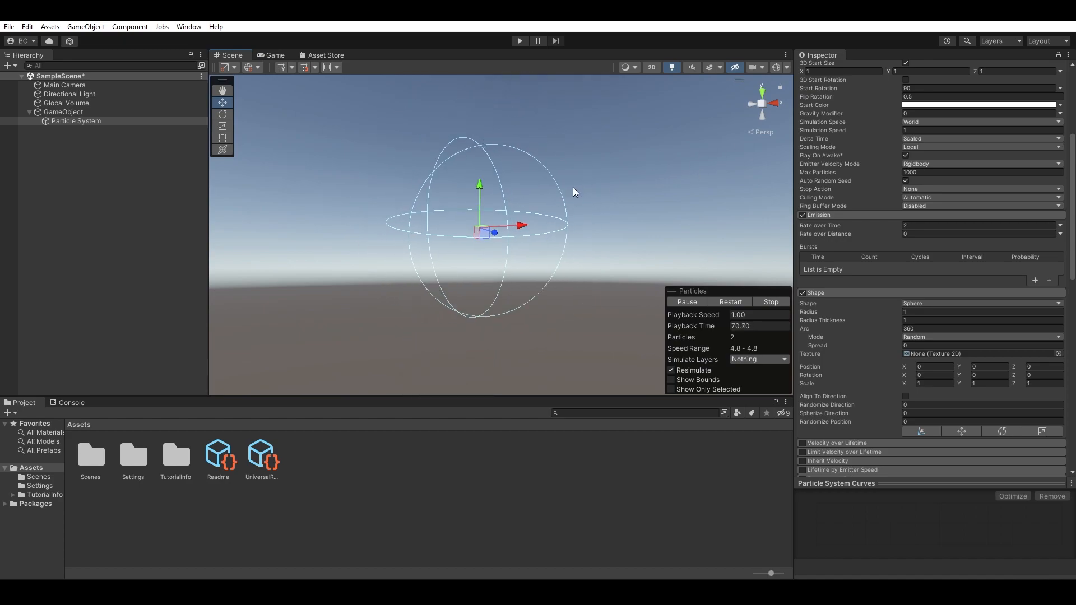
{"action": "left_click_drag", "start_coordinate": [600, 175], "coordinate": [624, 258], "text": "alt"}
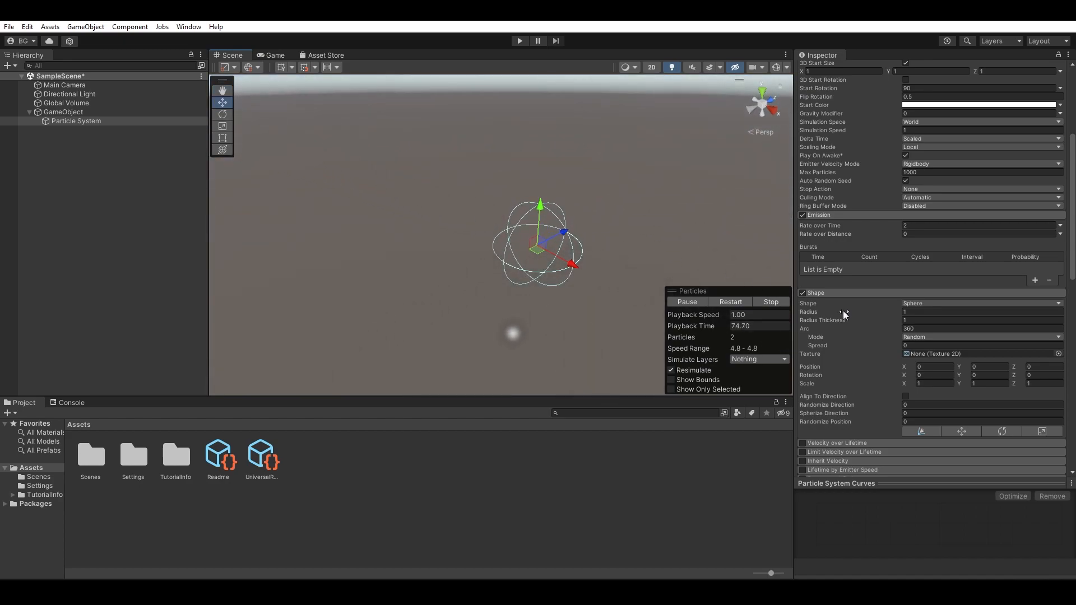
{"action": "left_click_drag", "start_coordinate": [839, 311], "coordinate": [830, 308]}
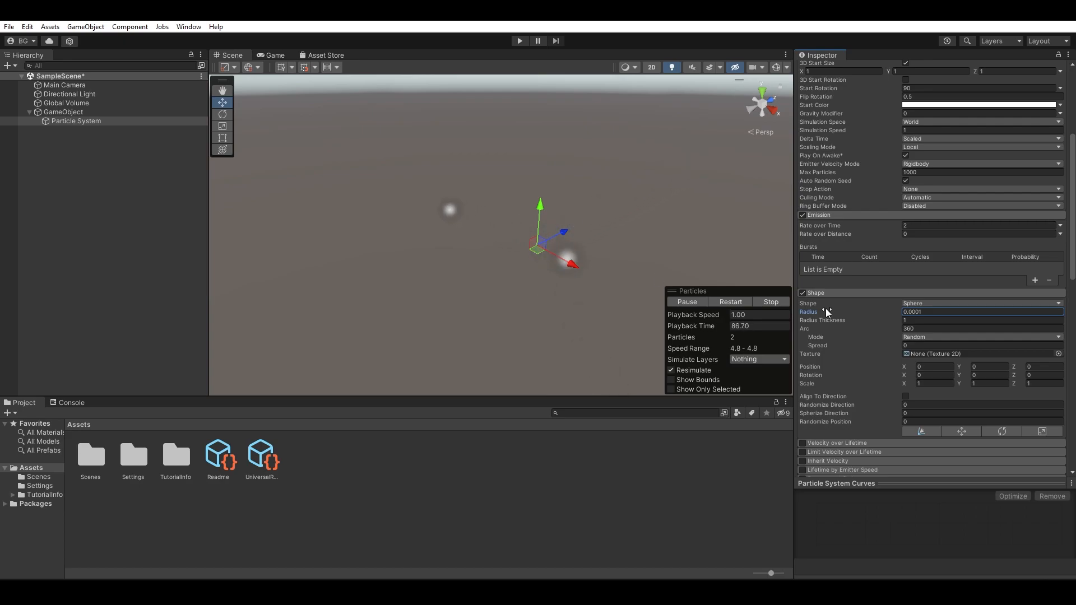
- Enlarge the sphere emitter's Radius to 1.44 and try Radius Thickness values of 0.18, 0.08 and 0.45
{"action": "mouse_move", "coordinate": [831, 311]}
{"action": "left_mouse_down"}
{"action": "mouse_move", "coordinate": [862, 312]}
{"action": "mouse_move", "coordinate": [829, 317]}
{"action": "left_mouse_up"}
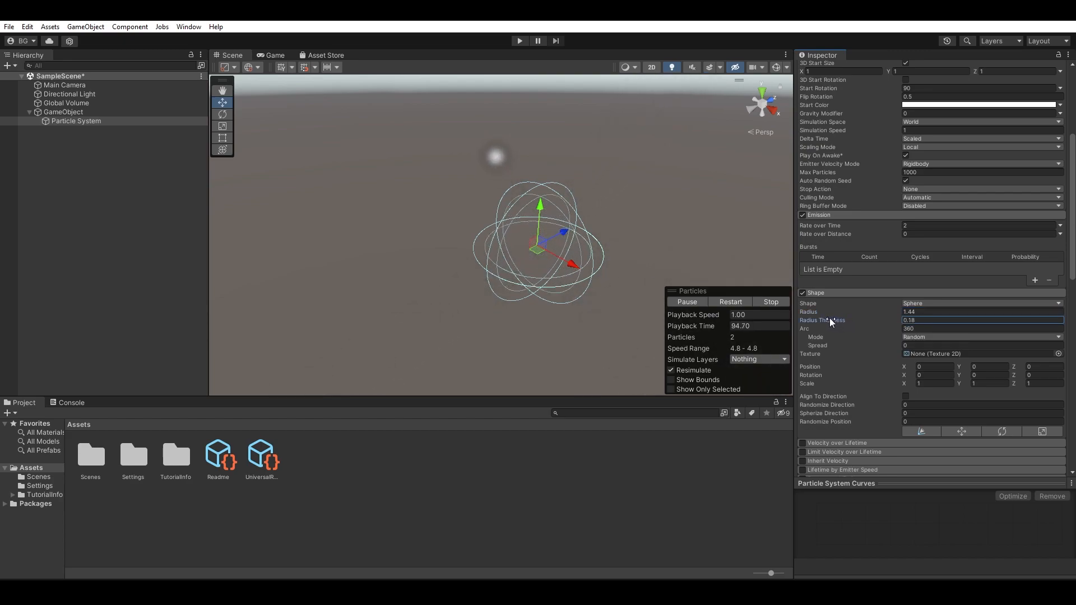
{"action": "left_click_drag", "start_coordinate": [665, 225], "coordinate": [487, 314], "text": "alt"}
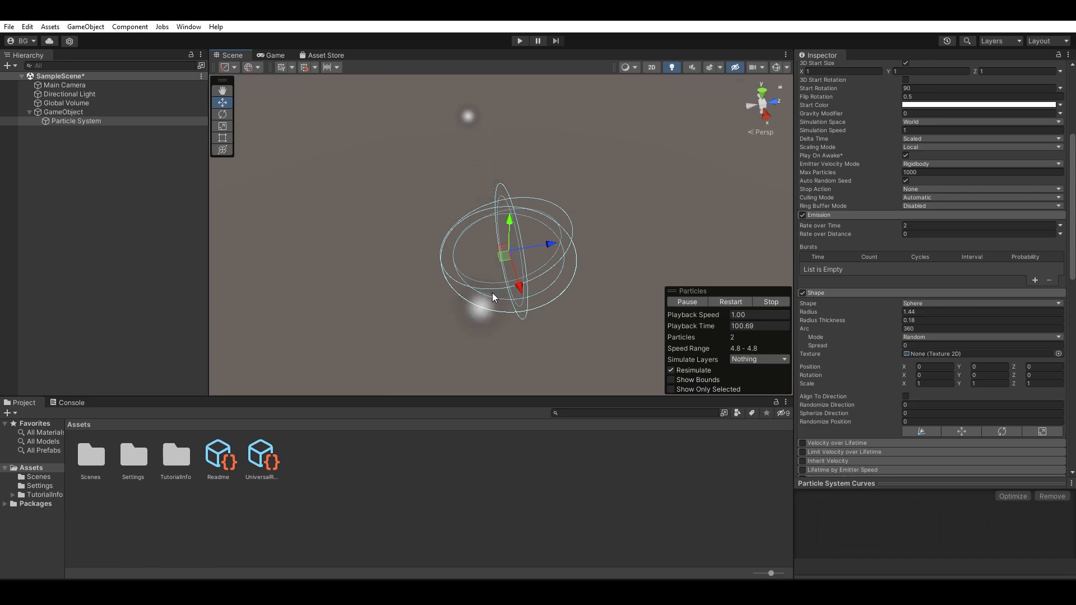
{"action": "left_click_drag", "start_coordinate": [449, 270], "coordinate": [583, 269], "text": "alt"}
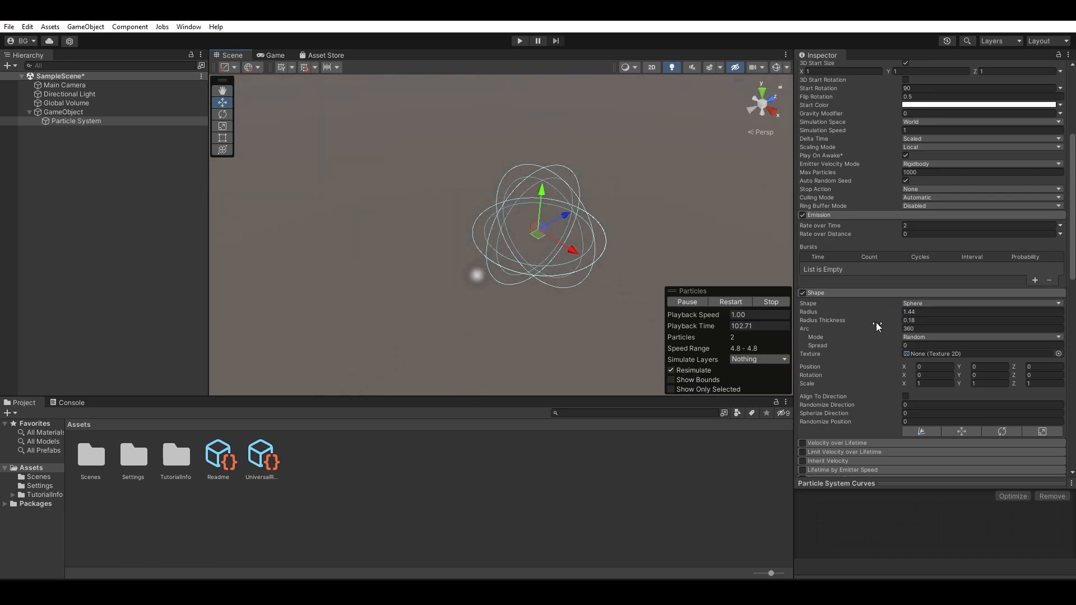
{"action": "mouse_move", "coordinate": [862, 321]}
{"action": "left_mouse_down"}
{"action": "mouse_move", "coordinate": [886, 320]}
{"action": "mouse_move", "coordinate": [869, 320]}
{"action": "left_mouse_up"}
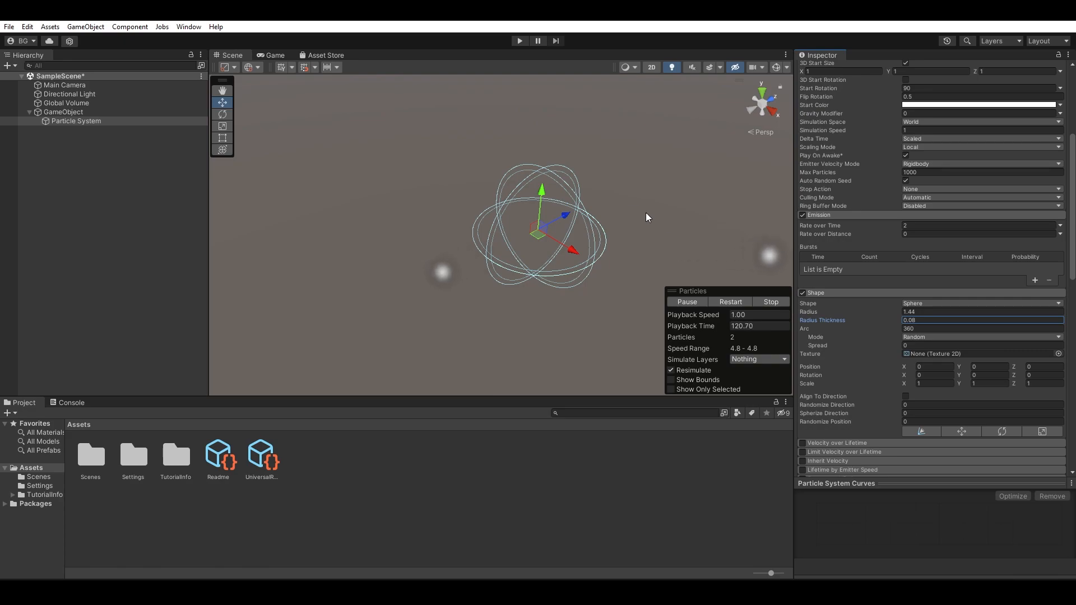
{"action": "left_click_drag", "start_coordinate": [835, 320], "coordinate": [839, 319]}
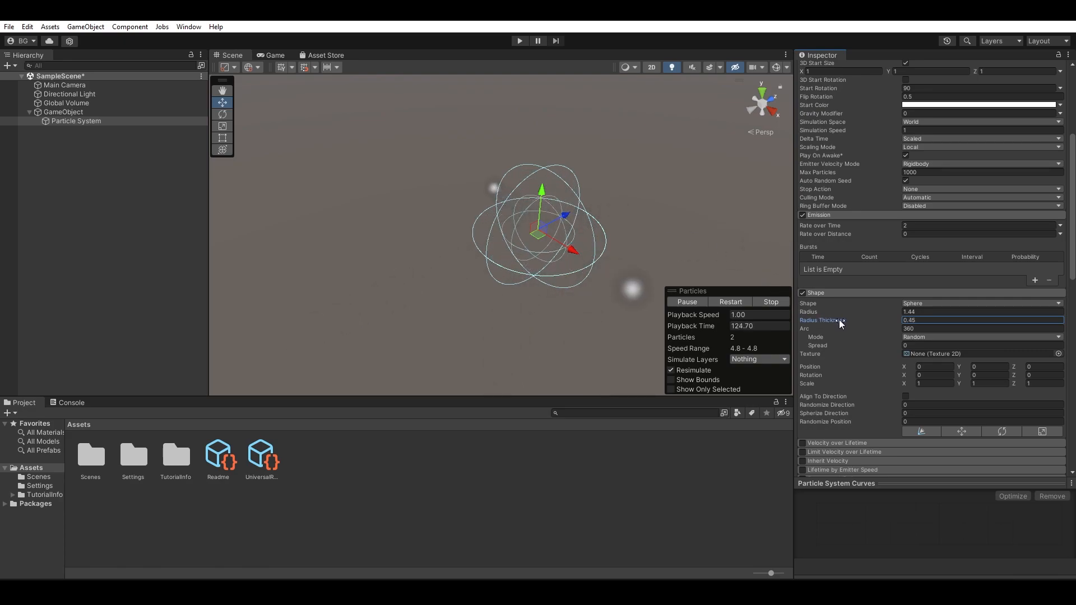
- Switch the emitter shape to Cone and look at its outline from the front
{"action": "left_click", "coordinate": [915, 303]}
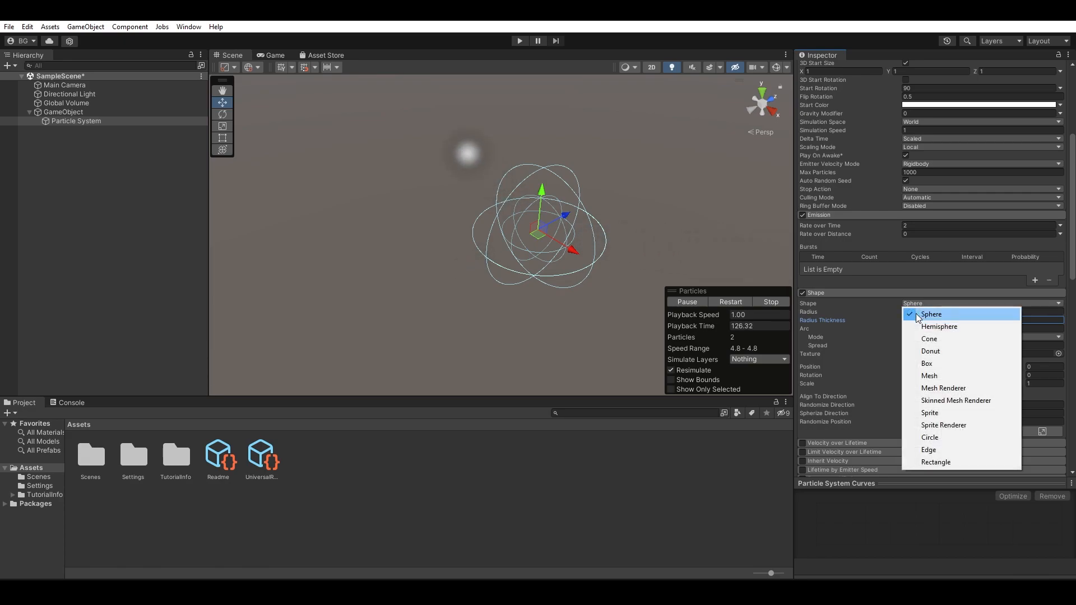
{"action": "left_click", "coordinate": [919, 339]}
{"action": "left_click_drag", "start_coordinate": [667, 210], "coordinate": [712, 175], "text": "alt"}
{"action": "left_click_drag", "start_coordinate": [558, 177], "coordinate": [661, 170], "text": "alt"}
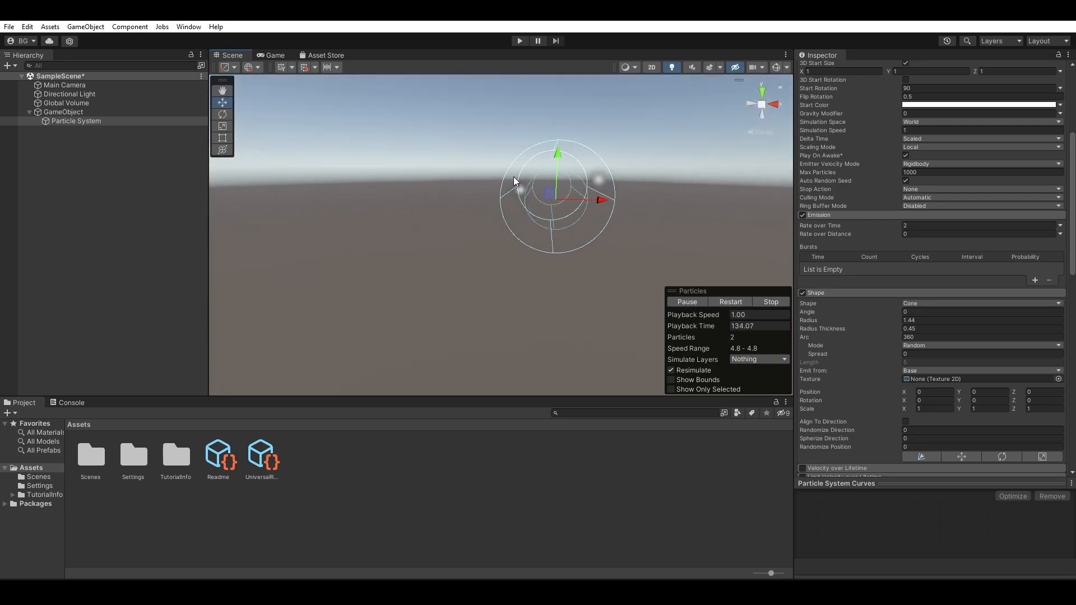
- Change the emitter shape to Circle and reduce its Radius Thickness to 0.09
{"action": "left_click", "coordinate": [912, 303]}
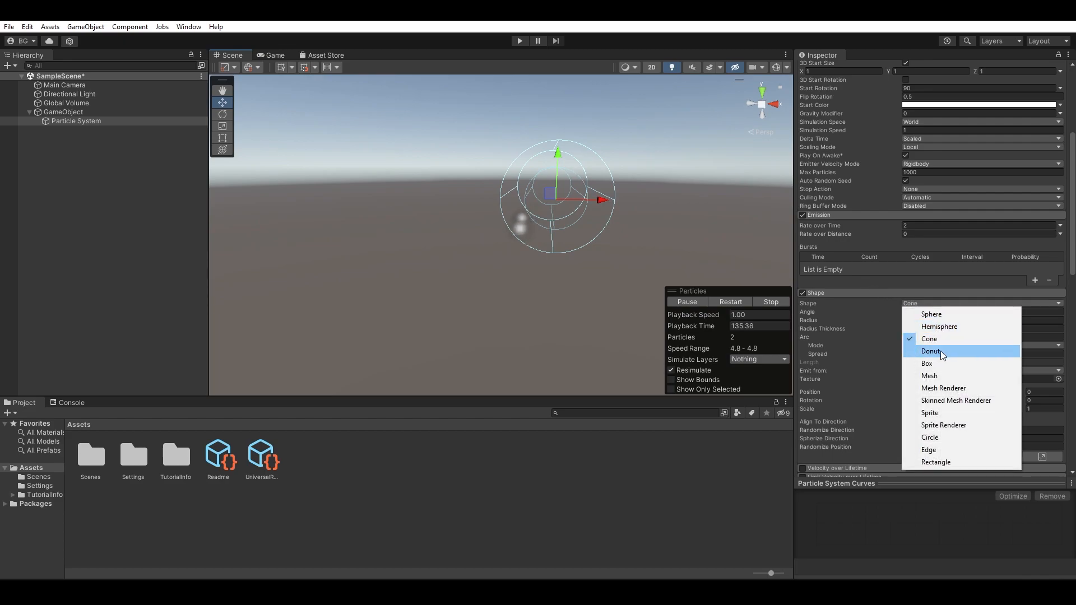
{"action": "left_click", "coordinate": [930, 437]}
{"action": "left_click_drag", "start_coordinate": [705, 220], "coordinate": [631, 249], "text": "alt"}
{"action": "left_click_drag", "start_coordinate": [631, 197], "coordinate": [640, 240], "text": "alt"}
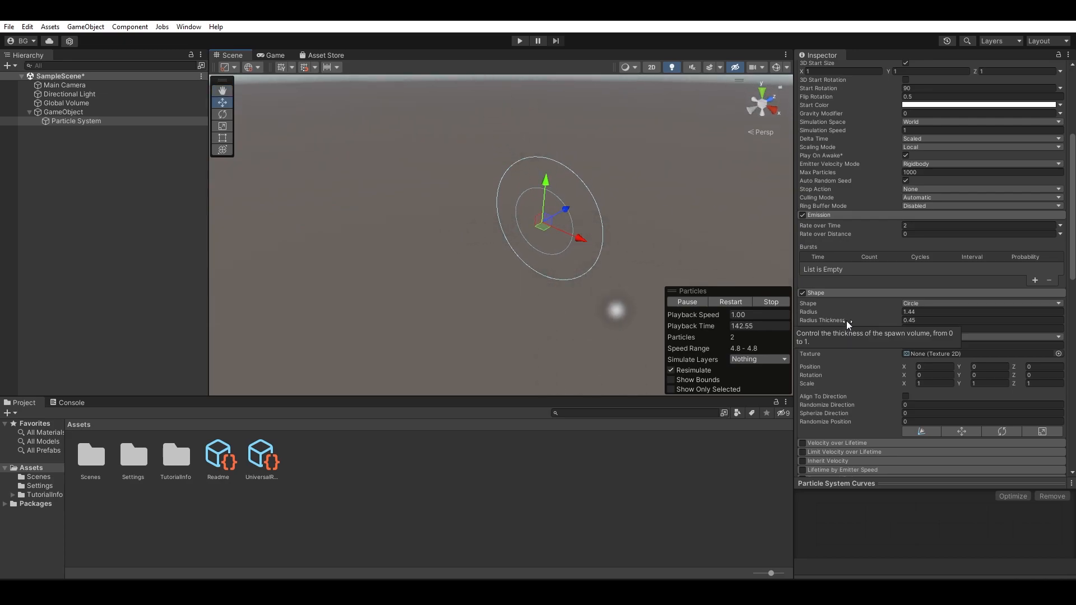
{"action": "left_click_drag", "start_coordinate": [846, 320], "coordinate": [835, 318]}
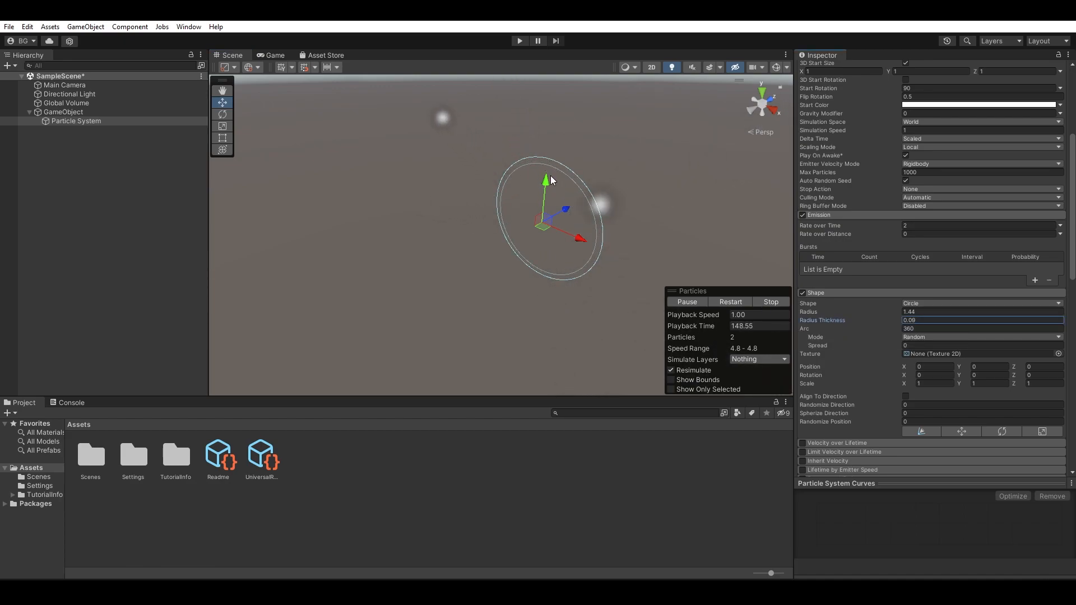
{"action": "left_click_drag", "start_coordinate": [578, 178], "coordinate": [646, 161], "text": "alt"}
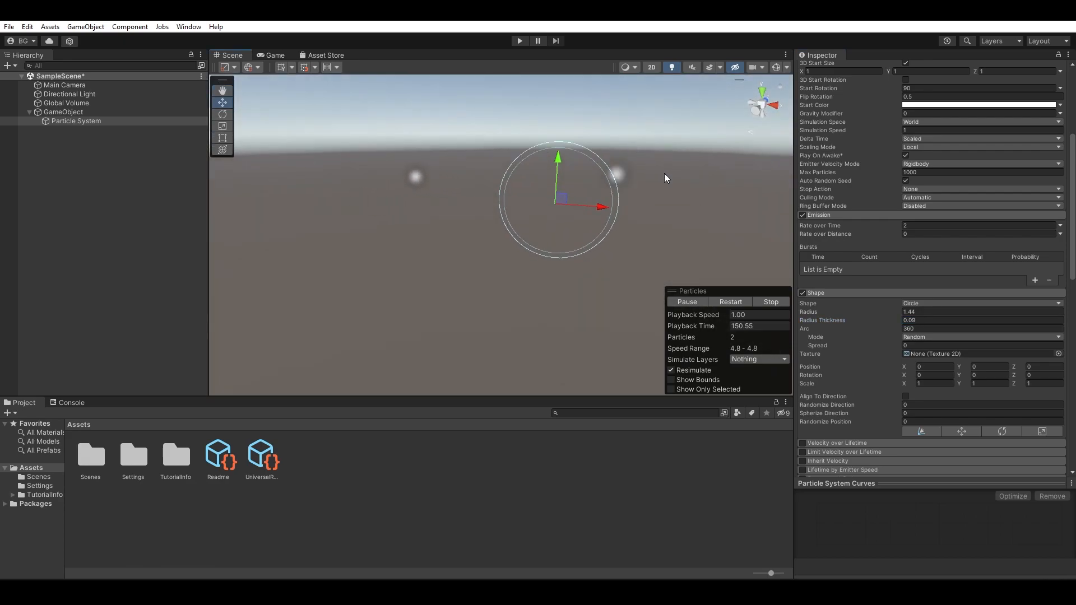
- Raise the circle's Radius Thickness to 0.39 and try varying its Arc, finishing at 360
{"action": "left_click_drag", "start_coordinate": [848, 320], "coordinate": [498, 101]}
{"action": "left_click_drag", "start_coordinate": [672, 148], "coordinate": [1030, 112]}
{"action": "left_click_drag", "start_coordinate": [913, 110], "coordinate": [657, 120]}
{"action": "left_click_drag", "start_coordinate": [998, 250], "coordinate": [641, 123]}
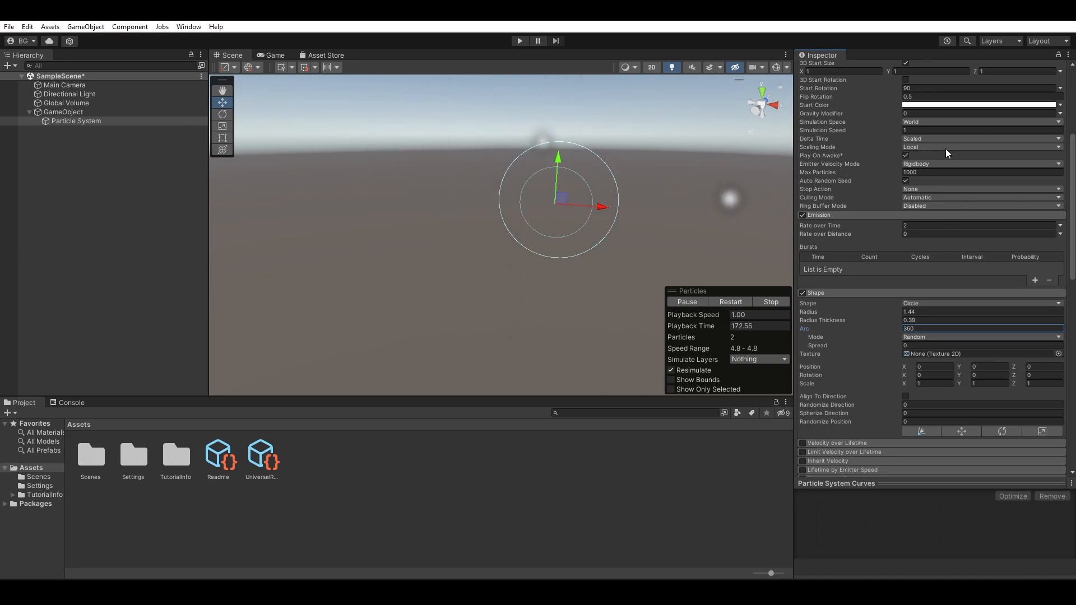
- Compare the circle's Random arc Mode with Loop, watching the emission from several angles
{"action": "left_click", "coordinate": [914, 336]}
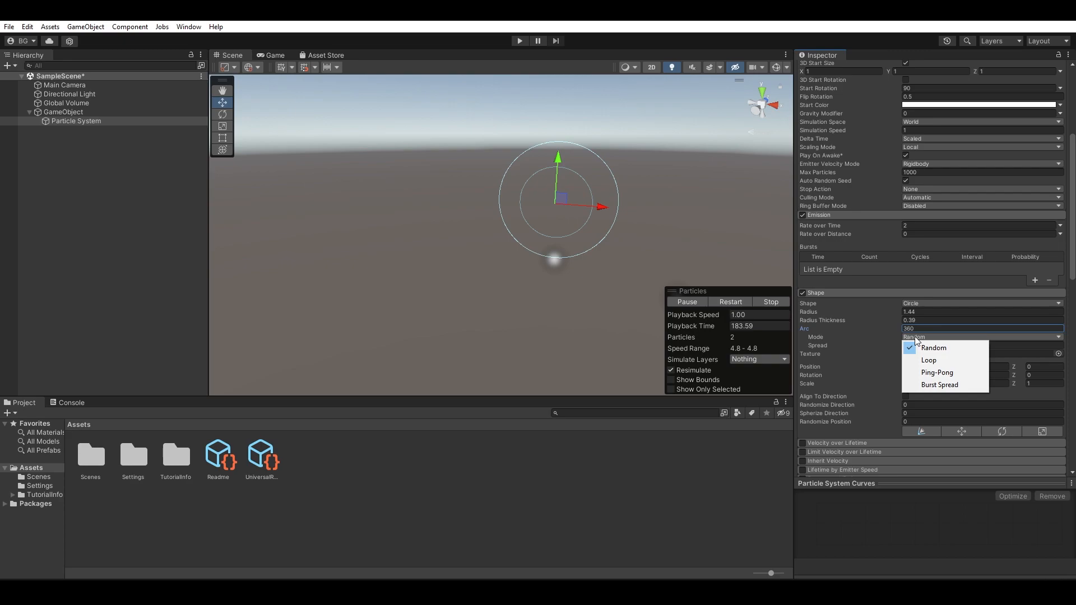
{"action": "left_click", "coordinate": [945, 352]}
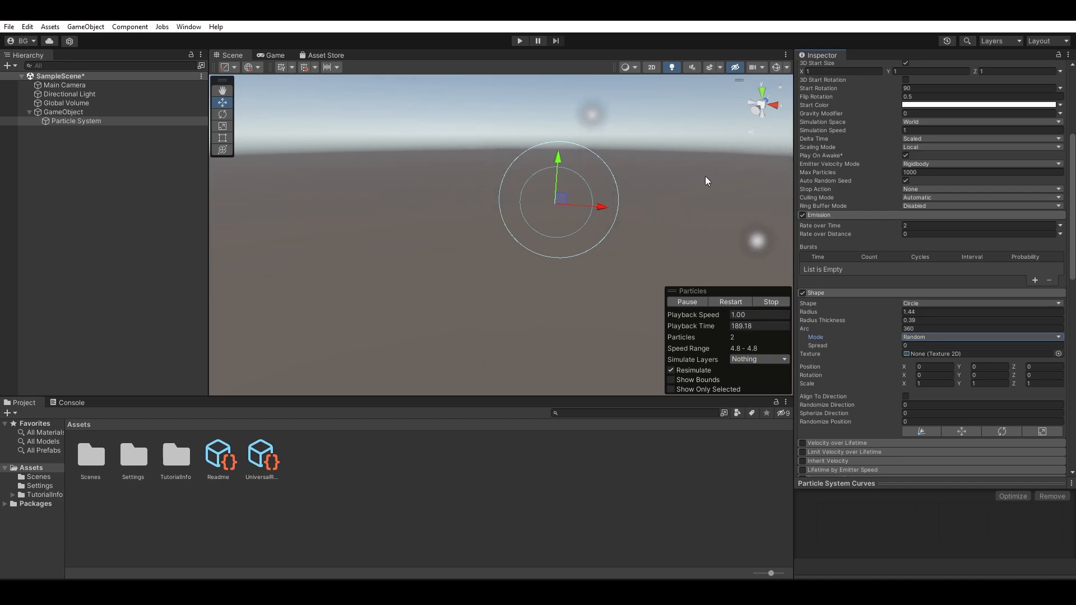
{"action": "left_click", "coordinate": [919, 337]}
{"action": "left_click", "coordinate": [942, 360]}
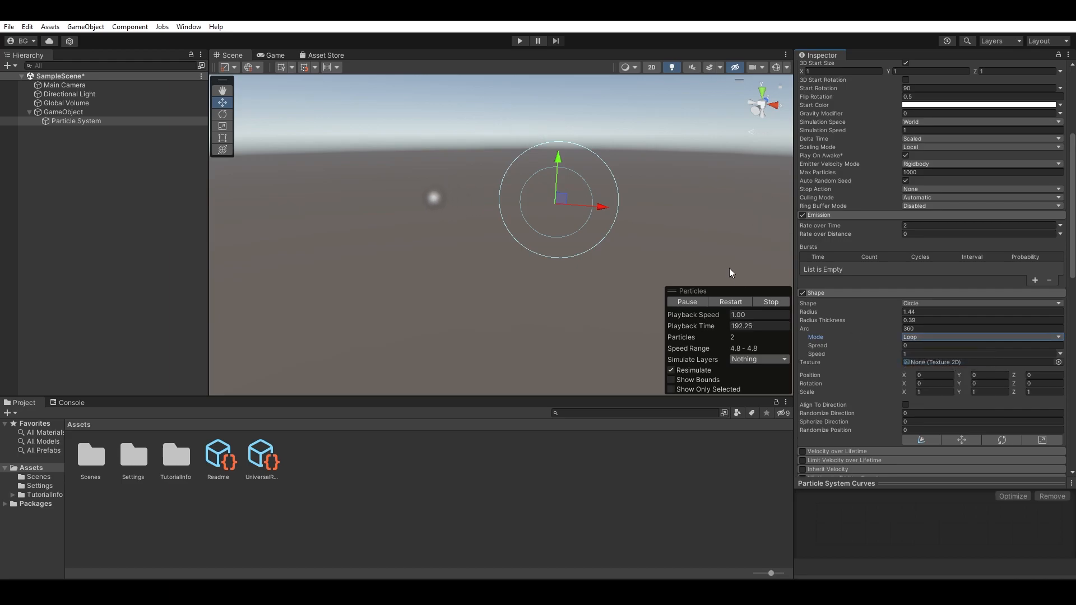
{"action": "left_click_drag", "start_coordinate": [681, 238], "coordinate": [666, 235], "text": "alt"}
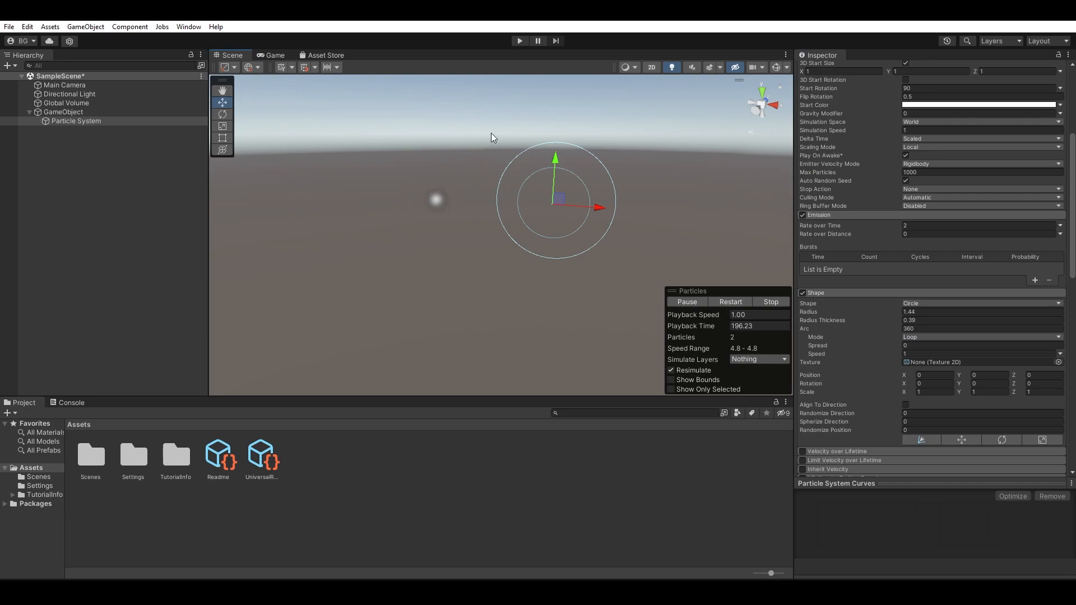
{"action": "left_click_drag", "start_coordinate": [639, 188], "coordinate": [700, 230], "text": "alt"}
- Set the circle's arc Mode to Ping-Pong and raise the emission's Rate over Time to 10
{"action": "left_click", "coordinate": [930, 337]}
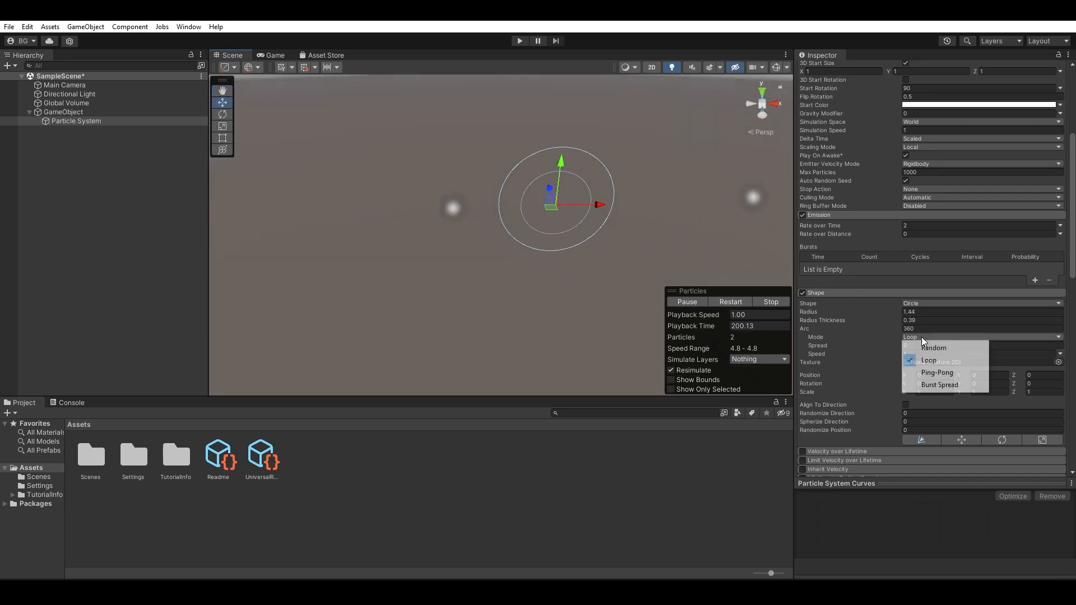
{"action": "left_click", "coordinate": [936, 372]}
{"action": "left_click_drag", "start_coordinate": [684, 243], "coordinate": [682, 211], "text": "alt"}
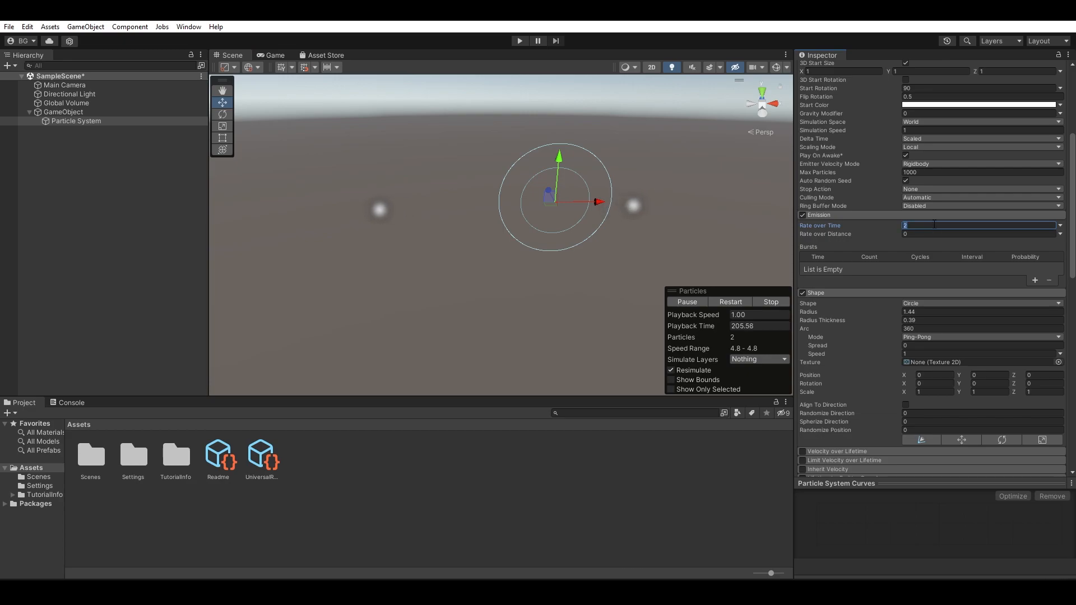
{"action": "type", "text": "0"}
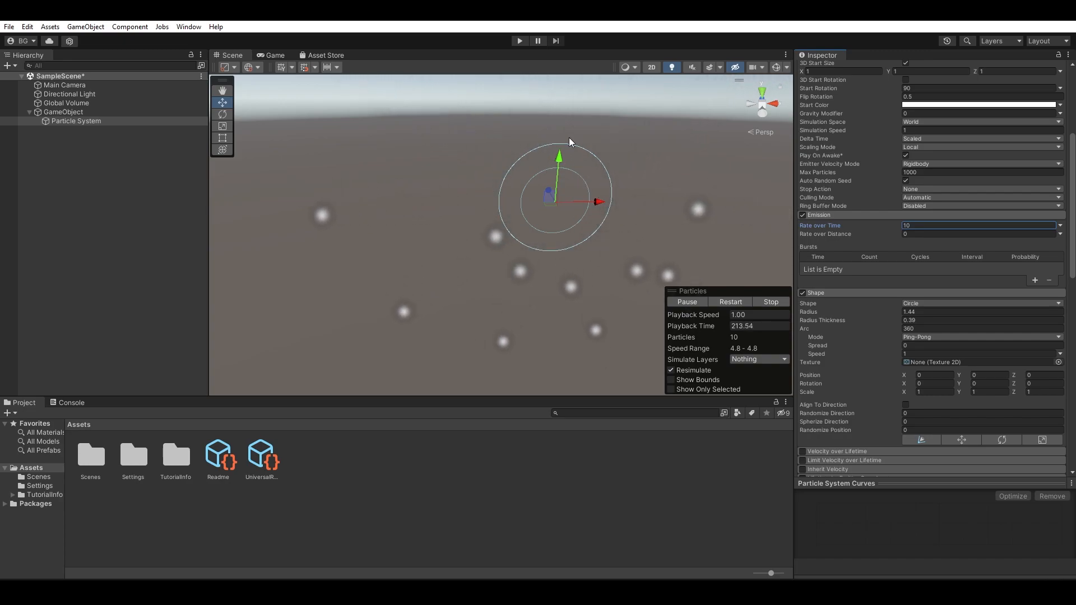
- Try the Loop arc Mode again for comparison, and switch the circle's arc Mode to Burst Spread
{"action": "left_click", "coordinate": [936, 336]}
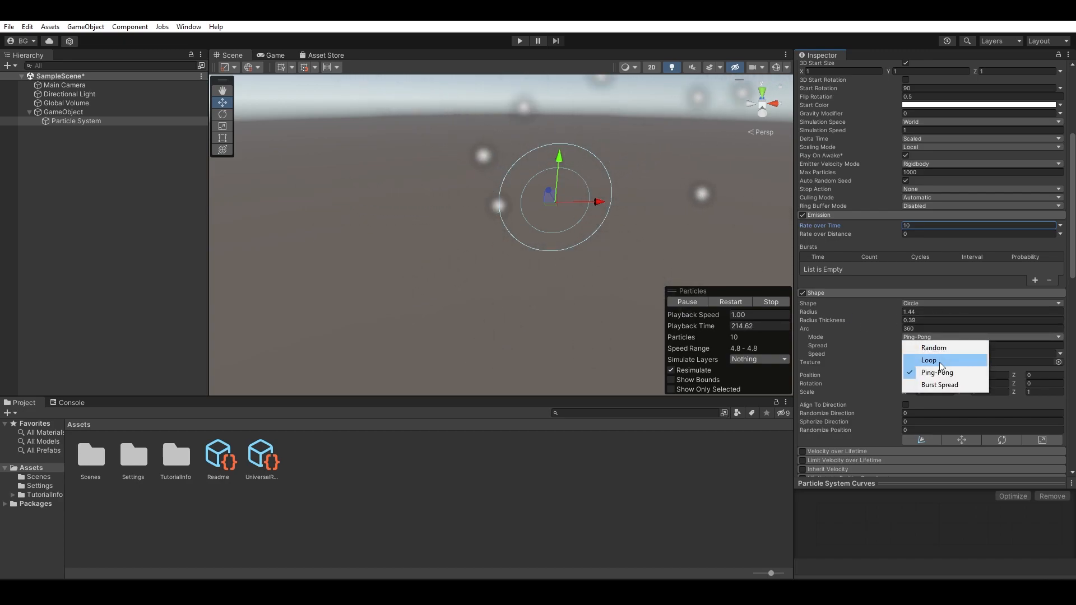
{"action": "left_click", "coordinate": [930, 358]}
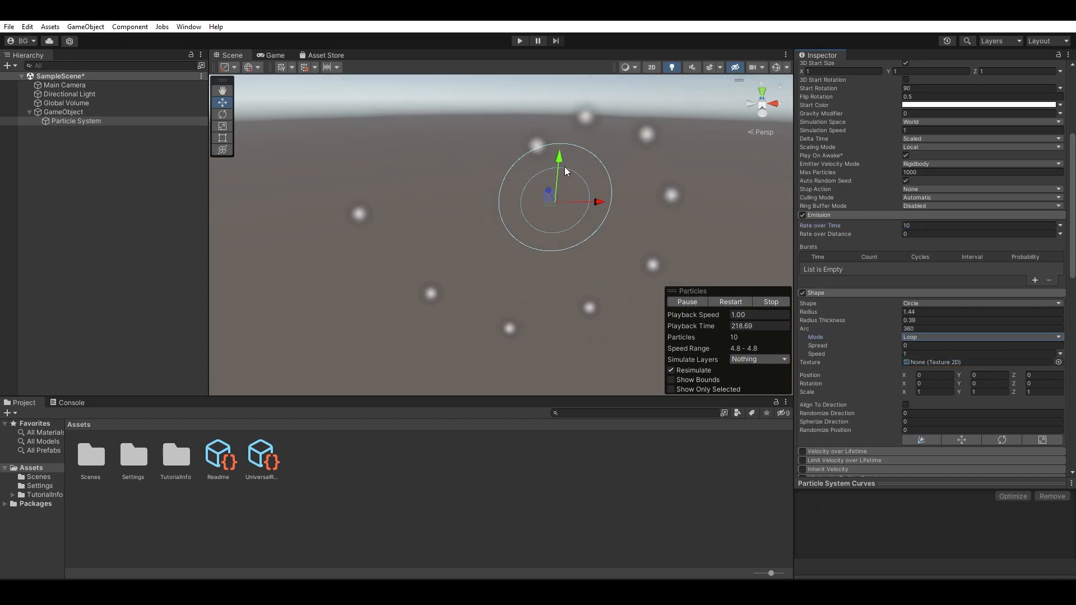
{"action": "left_click", "coordinate": [929, 337]}
{"action": "left_click", "coordinate": [939, 385]}
{"action": "left_click_drag", "start_coordinate": [692, 237], "coordinate": [655, 244], "text": "alt"}
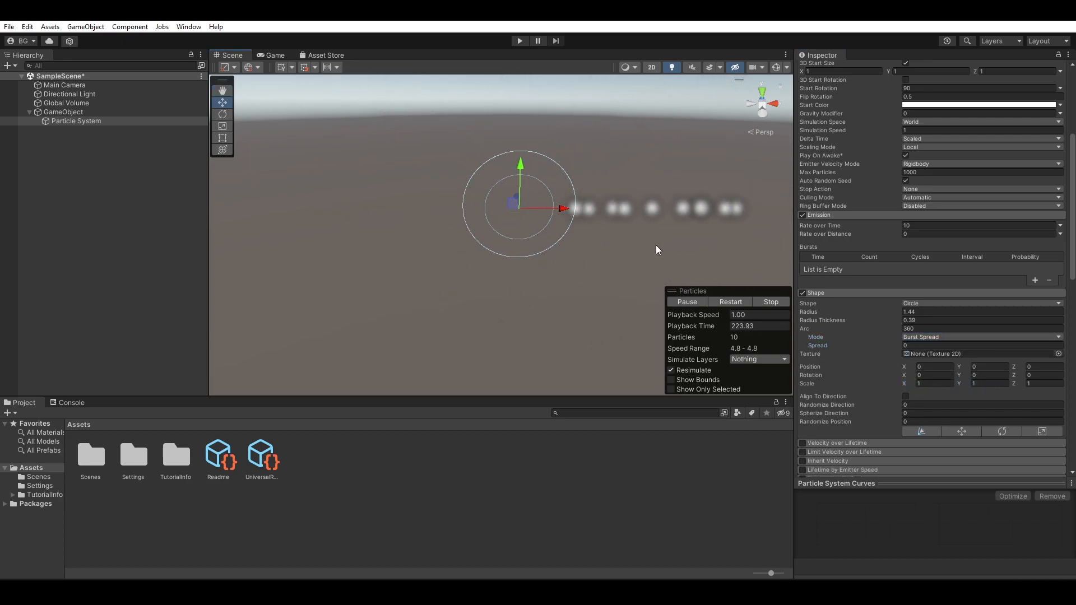
{"action": "left_click_drag", "start_coordinate": [644, 233], "coordinate": [717, 211], "text": "alt"}
- Set the emission's Rate over Time to 0 and add a burst of 30 particles at time 0
{"action": "left_click", "coordinate": [944, 226]}
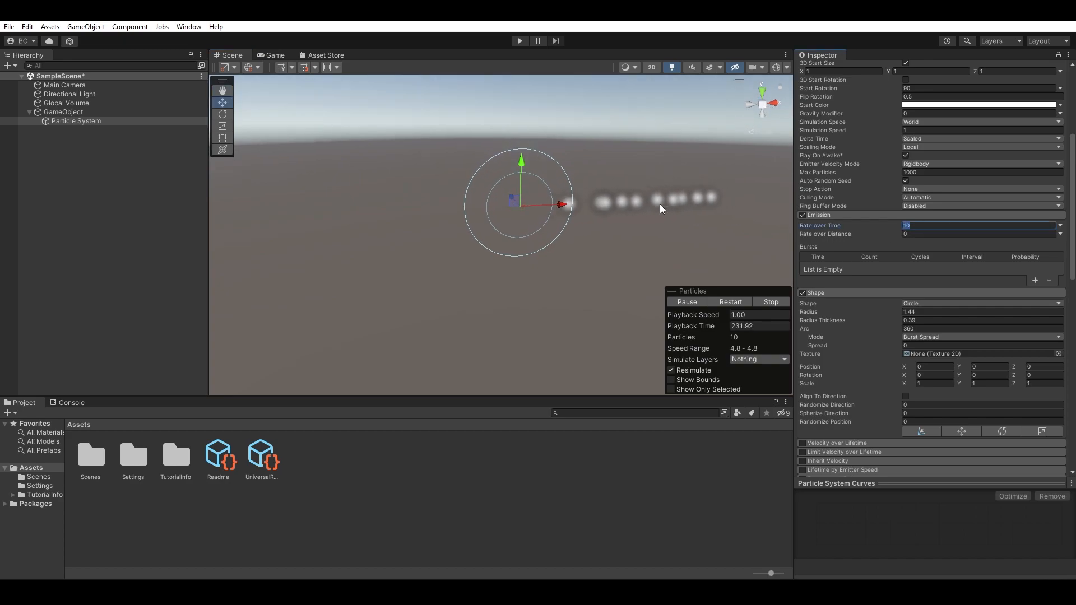
{"action": "middle_click_drag", "start_coordinate": [644, 205], "coordinate": [655, 211]}
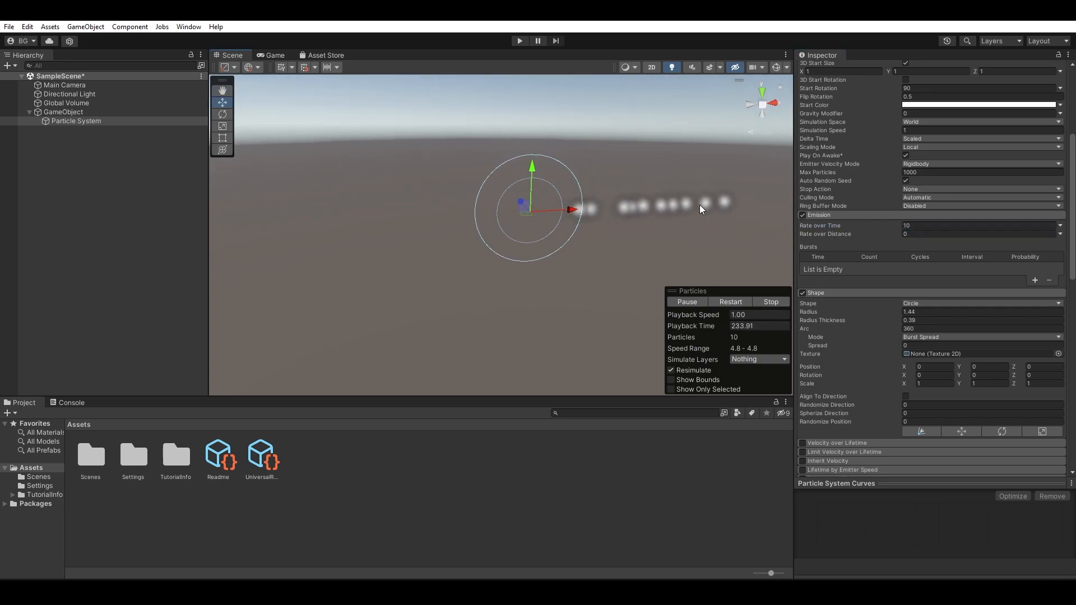
{"action": "left_click", "coordinate": [1007, 227]}
{"action": "type", "text": "0"}
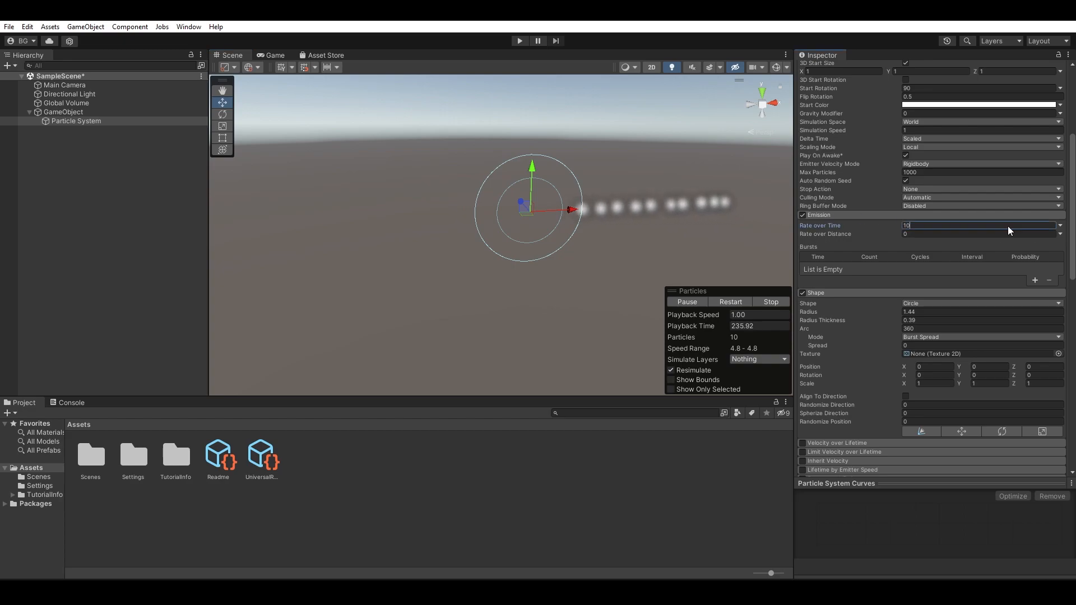
{"action": "left_click", "coordinate": [1035, 280]}
- Replay the burst repeatedly to examine how Burst Spread distributes the particles, and pause the playback partway
{"action": "left_click", "coordinate": [727, 301]}
{"action": "left_click", "coordinate": [727, 301]}
{"action": "left_click", "coordinate": [728, 301]}
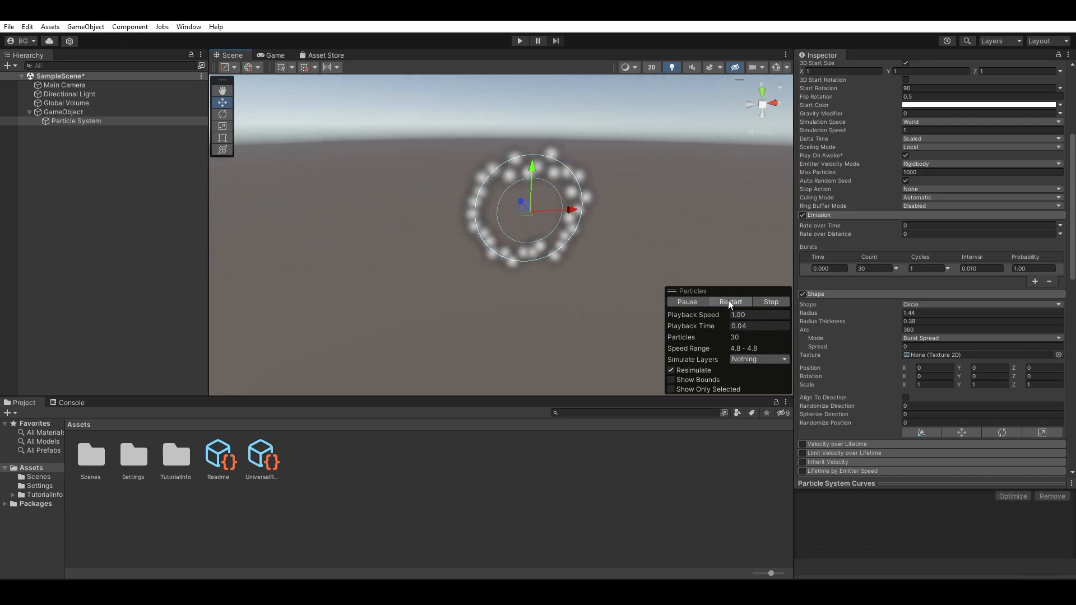
{"action": "left_click", "coordinate": [728, 302]}
{"action": "left_click", "coordinate": [728, 302]}
{"action": "left_click", "coordinate": [727, 301]}
{"action": "left_click", "coordinate": [728, 301]}
{"action": "left_click", "coordinate": [727, 301]}
{"action": "left_click", "coordinate": [728, 301]}
{"action": "left_click", "coordinate": [728, 301]}
{"action": "left_click", "coordinate": [727, 302]}
{"action": "left_click", "coordinate": [727, 302]}
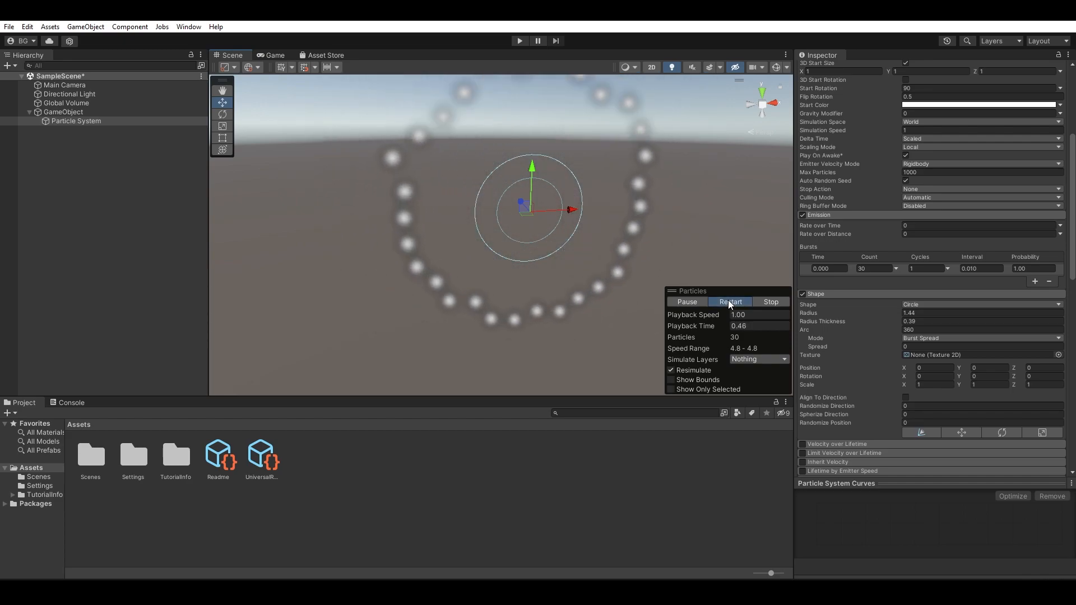
{"action": "left_click", "coordinate": [728, 302]}
{"action": "left_click", "coordinate": [712, 302]}
{"action": "left_click", "coordinate": [699, 301]}
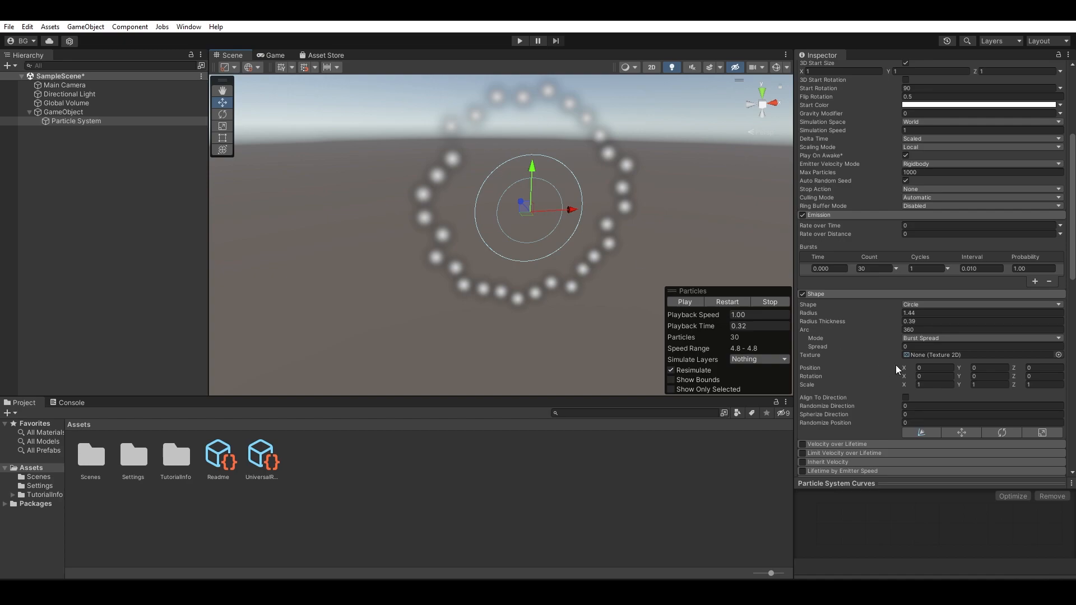
- Reduce the circle's Radius Thickness to 0 and replay the burst several times, pausing it as the ring expands
{"action": "left_click_drag", "start_coordinate": [849, 320], "coordinate": [826, 317]}
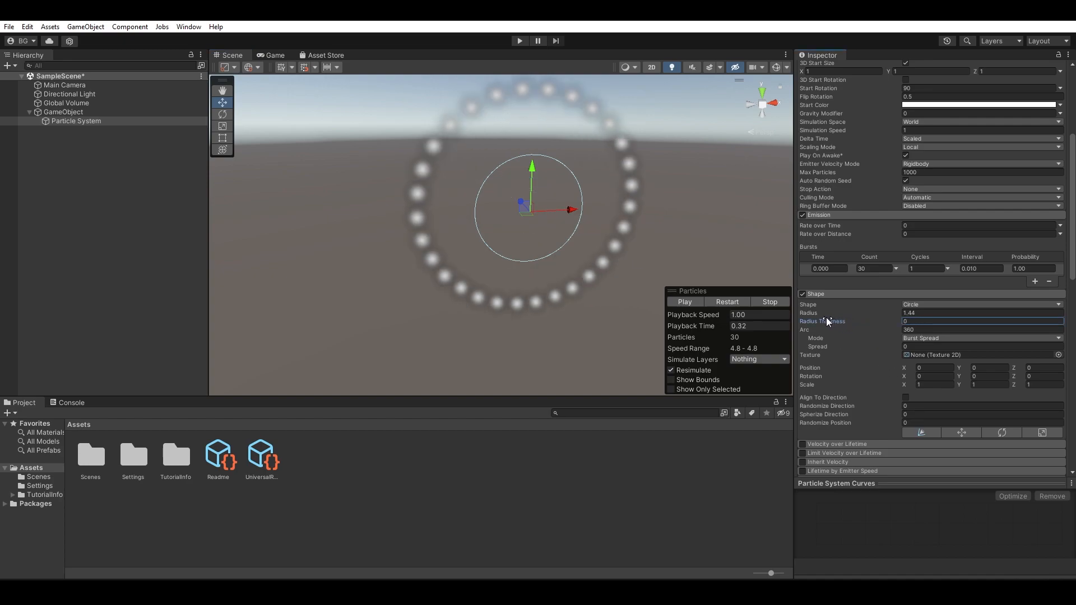
{"action": "left_click", "coordinate": [727, 302]}
{"action": "left_click", "coordinate": [742, 300]}
{"action": "left_click", "coordinate": [742, 300]}
{"action": "left_click", "coordinate": [742, 300]}
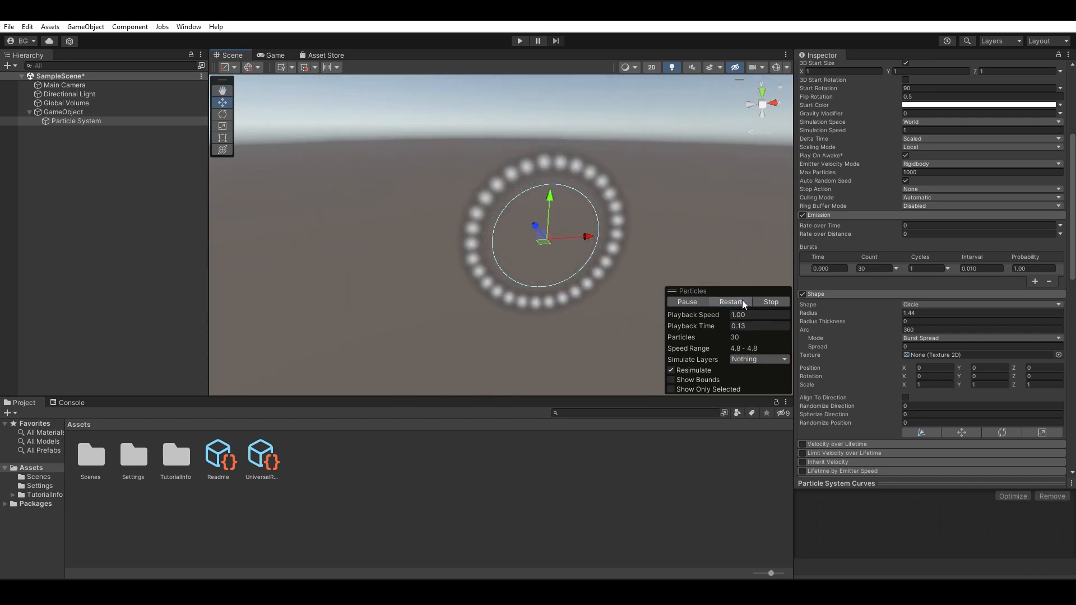
{"action": "left_click", "coordinate": [741, 301]}
{"action": "left_click", "coordinate": [742, 300]}
{"action": "left_click", "coordinate": [741, 300]}
{"action": "left_click", "coordinate": [739, 302]}
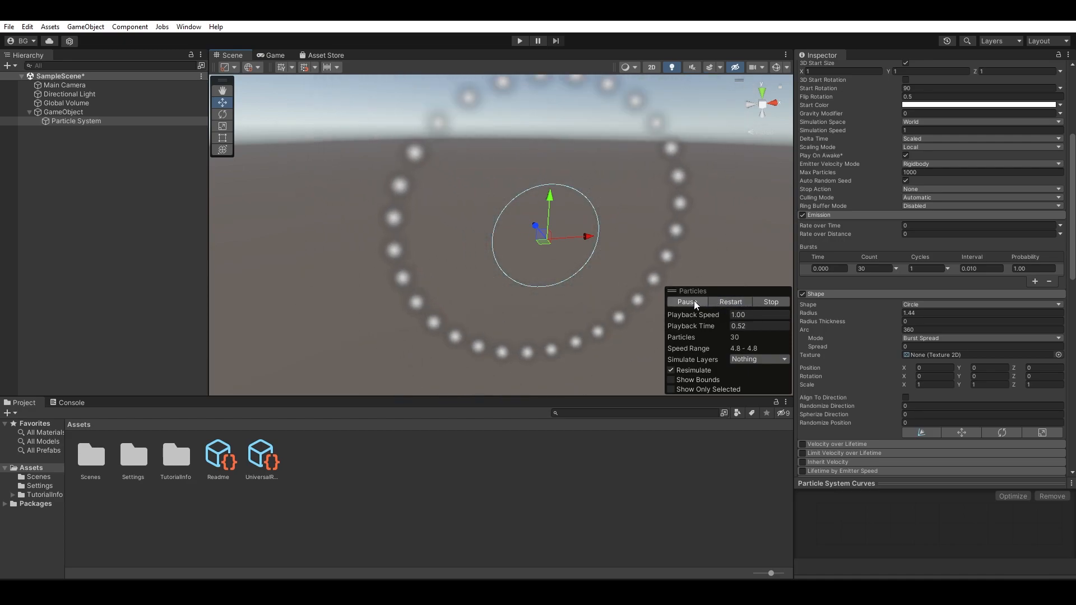
{"action": "left_click", "coordinate": [724, 299]}
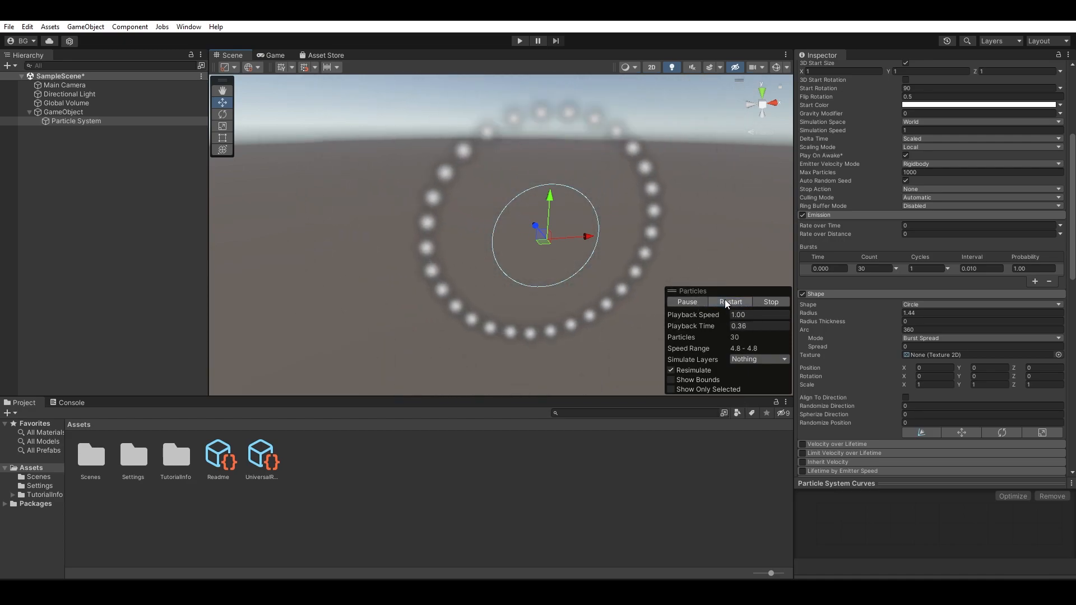
{"action": "left_click", "coordinate": [720, 298]}
{"action": "left_click", "coordinate": [719, 302]}
{"action": "left_click", "coordinate": [695, 301]}
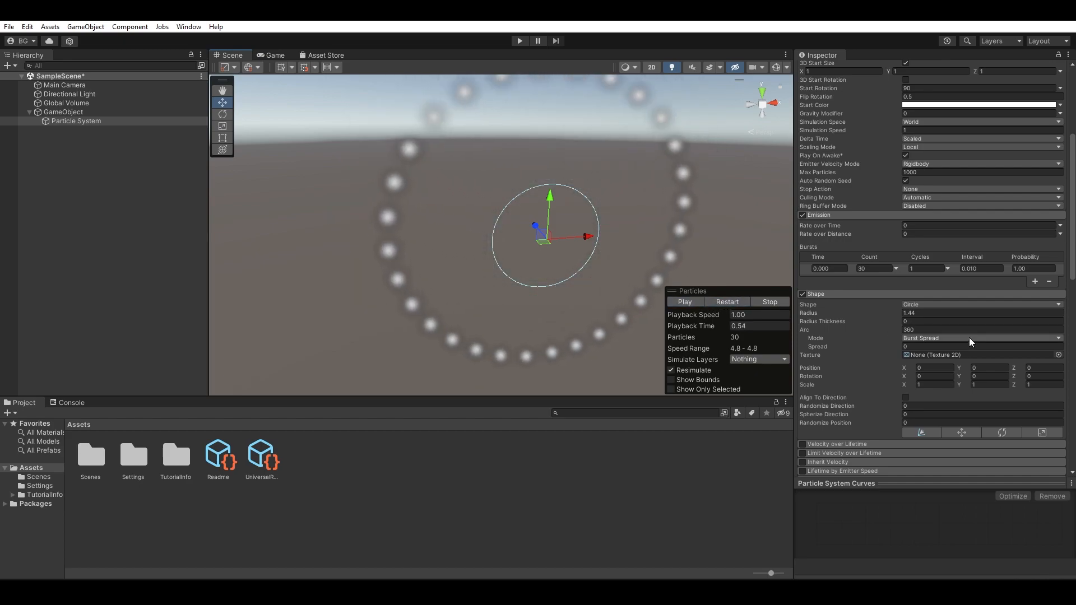
- Raise the circle's Radius Thickness to 1 and replay the burst several times
{"action": "left_click_drag", "start_coordinate": [881, 325], "coordinate": [900, 324]}
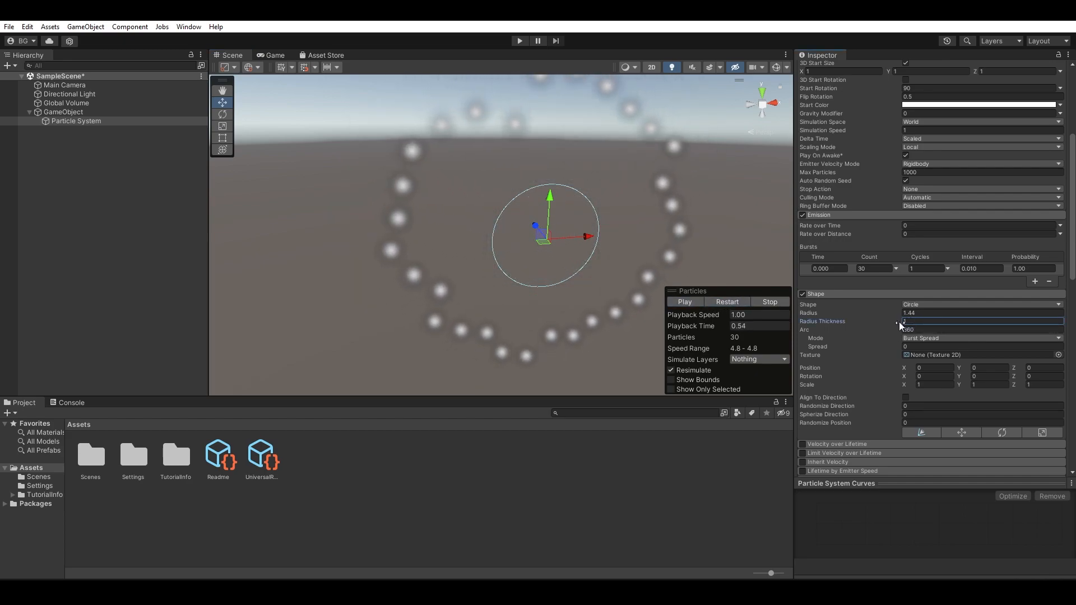
{"action": "left_click", "coordinate": [724, 302]}
{"action": "left_click", "coordinate": [723, 303]}
{"action": "left_click", "coordinate": [723, 302]}
{"action": "left_click", "coordinate": [723, 303]}
{"action": "left_click", "coordinate": [723, 302]}
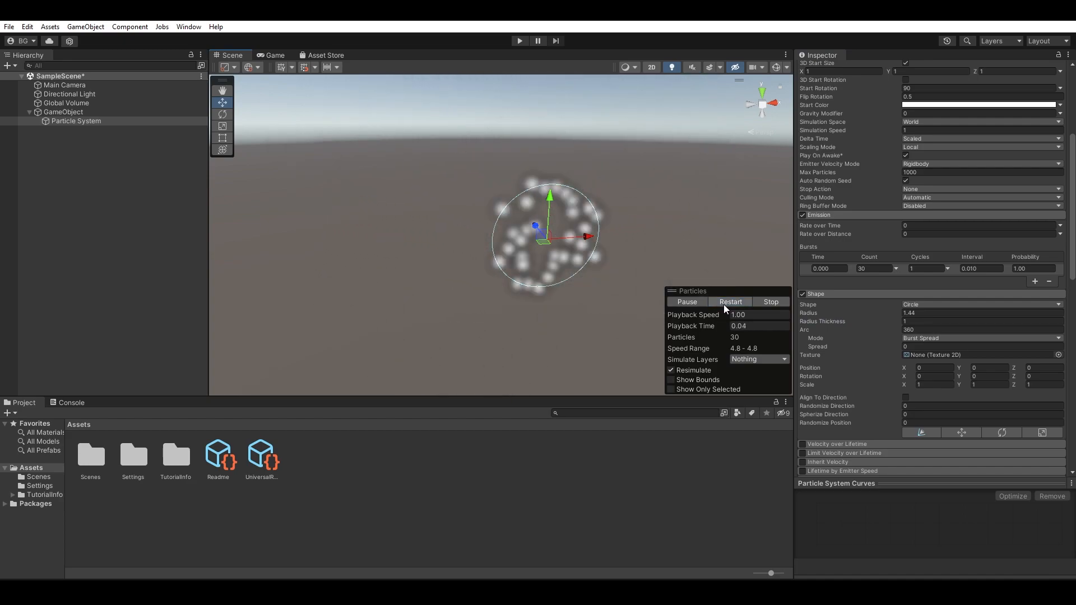
- Replay the burst several times and try a Spread of 1 for the circle's Burst Spread mode
{"action": "left_click", "coordinate": [724, 304]}
{"action": "left_click", "coordinate": [723, 304]}
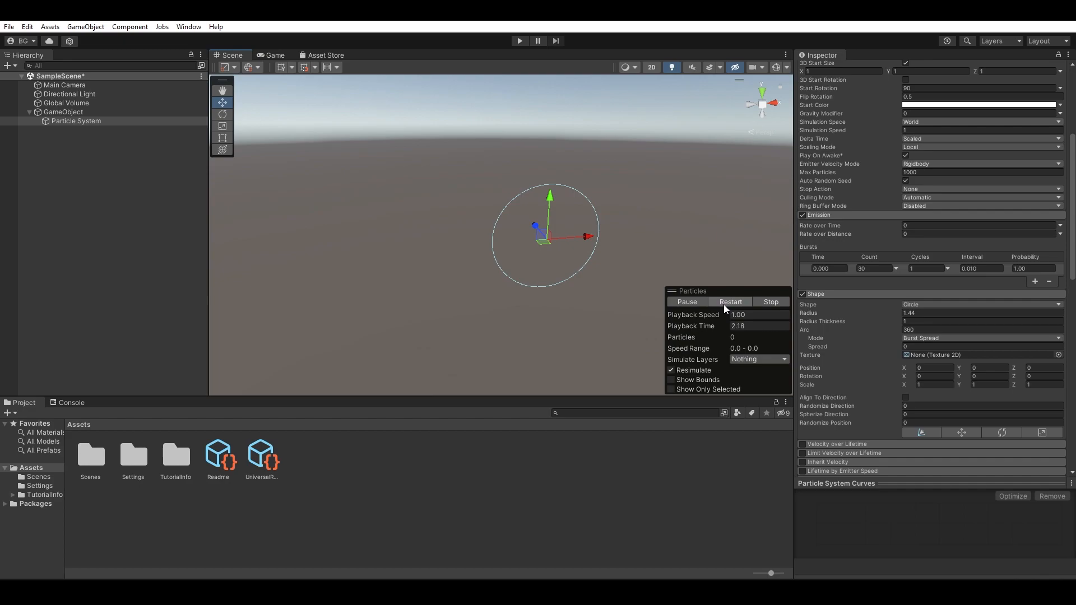
{"action": "left_click", "coordinate": [724, 304]}
{"action": "scroll", "coordinate": [872, 310], "scroll_direction": "down", "scroll_amount": 2}
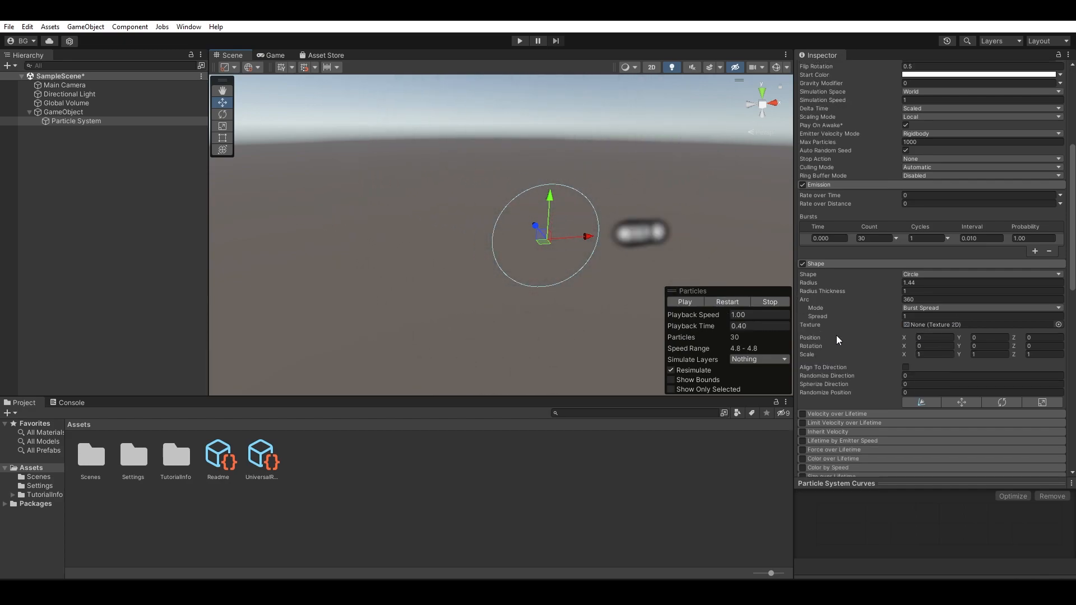
{"action": "left_click_drag", "start_coordinate": [832, 314], "coordinate": [802, 299]}
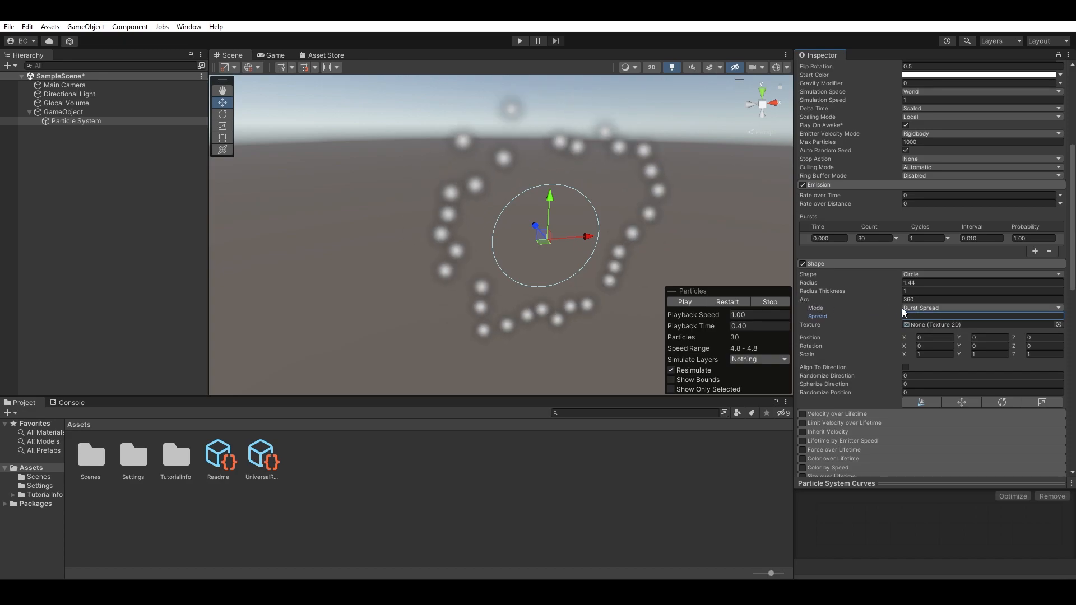
- Try a circle arc of about 138 degrees on the burst, and restore the Arc to 360 and the Spread to 0
{"action": "left_click_drag", "start_coordinate": [874, 299], "coordinate": [875, 303]}
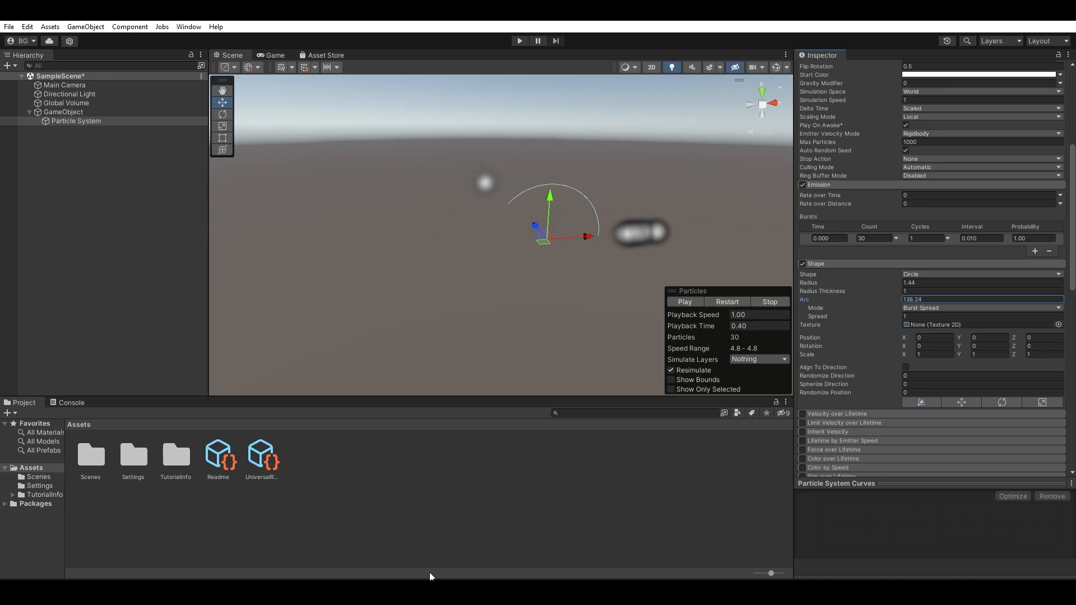
{"action": "left_click", "coordinate": [723, 302]}
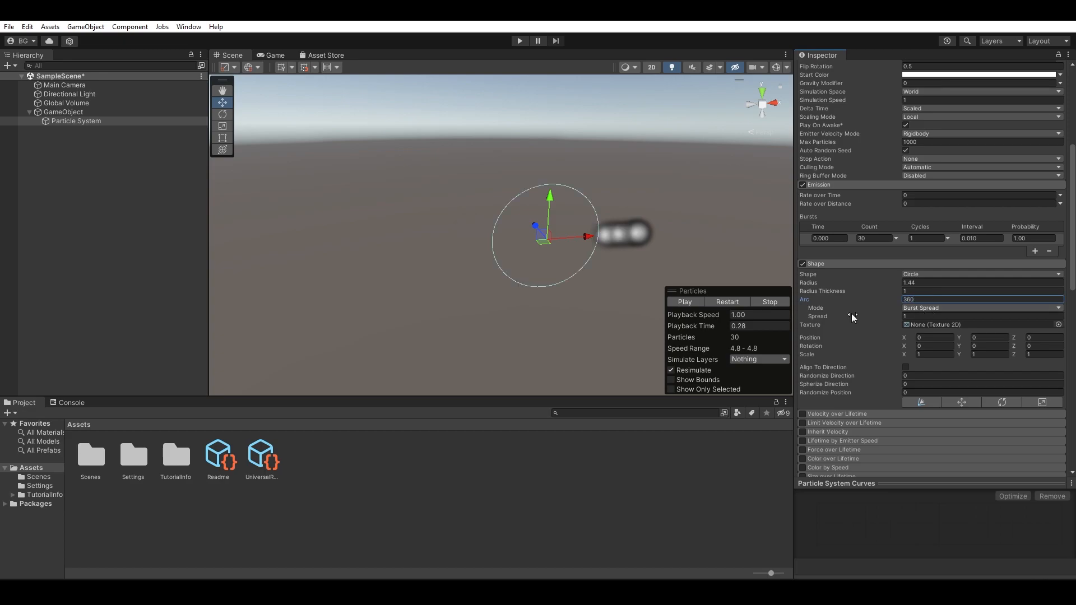
{"action": "left_click", "coordinate": [917, 315]}
{"action": "type", "text": "0"}
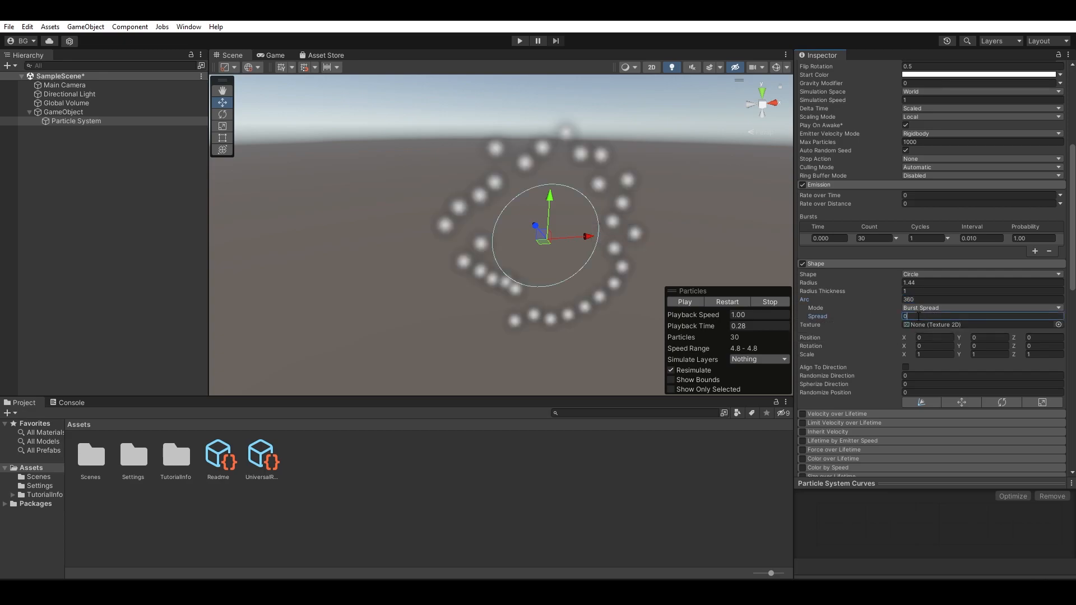
- Flatten the emitter circle to a shape Scale Y of 0.35 and replay the burst, pausing it partway
{"action": "scroll", "coordinate": [874, 303], "scroll_direction": "down", "scroll_amount": 2}
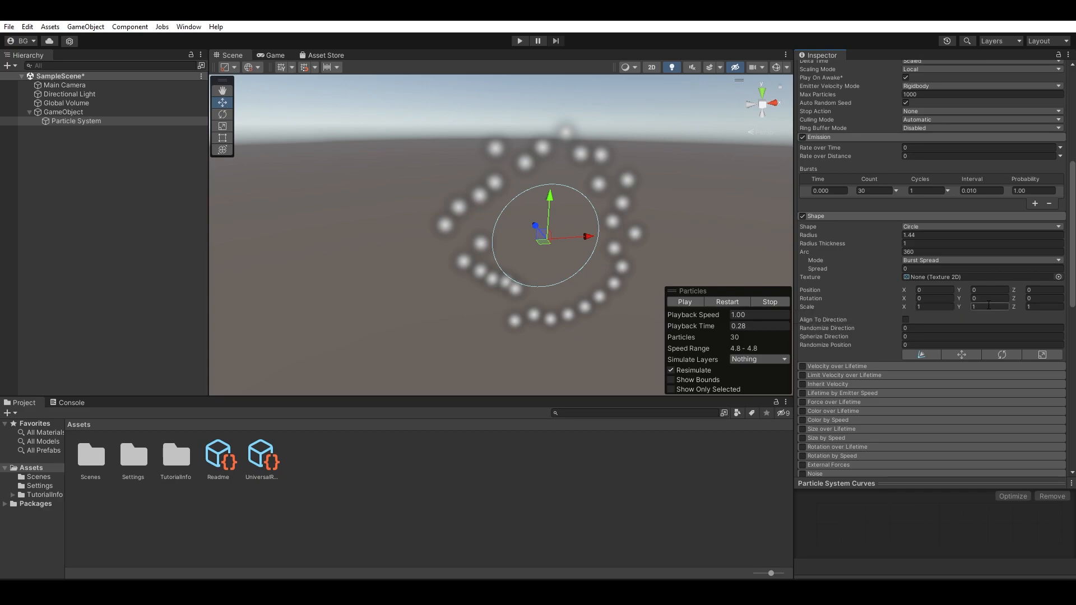
{"action": "left_click_drag", "start_coordinate": [966, 288], "coordinate": [969, 288]}
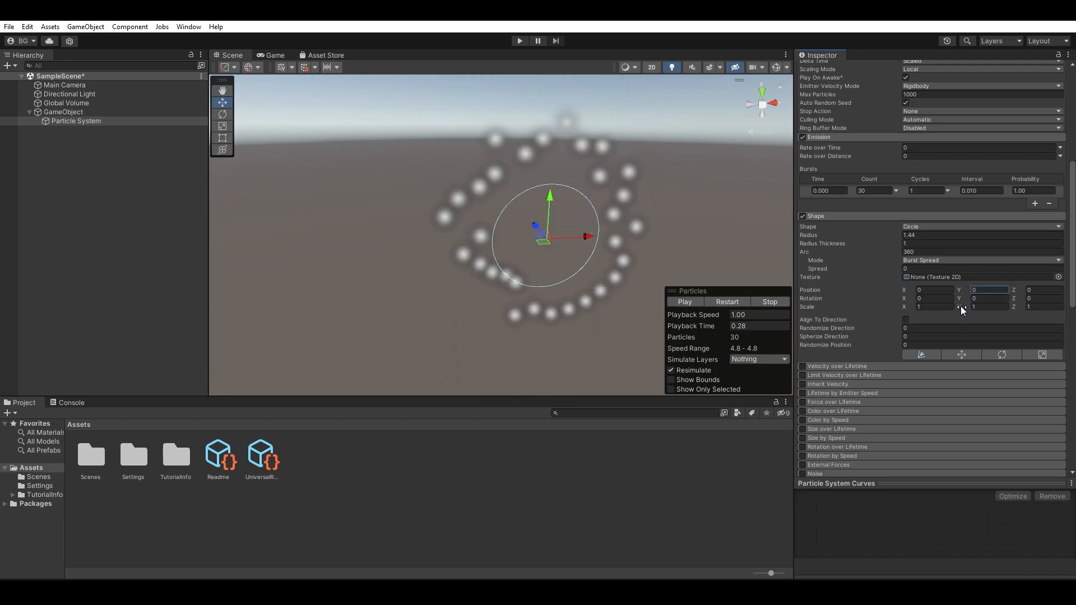
{"action": "left_click_drag", "start_coordinate": [960, 306], "coordinate": [942, 301]}
{"action": "left_click", "coordinate": [732, 302]}
{"action": "left_click", "coordinate": [732, 302]}
{"action": "left_click", "coordinate": [733, 302]}
{"action": "left_click", "coordinate": [693, 303]}
- Reduce the shape's Scale Y to 0.17 and replay the burst several times, pausing it as the particles spread
{"action": "scroll", "coordinate": [896, 322], "scroll_direction": "up", "scroll_amount": 10}
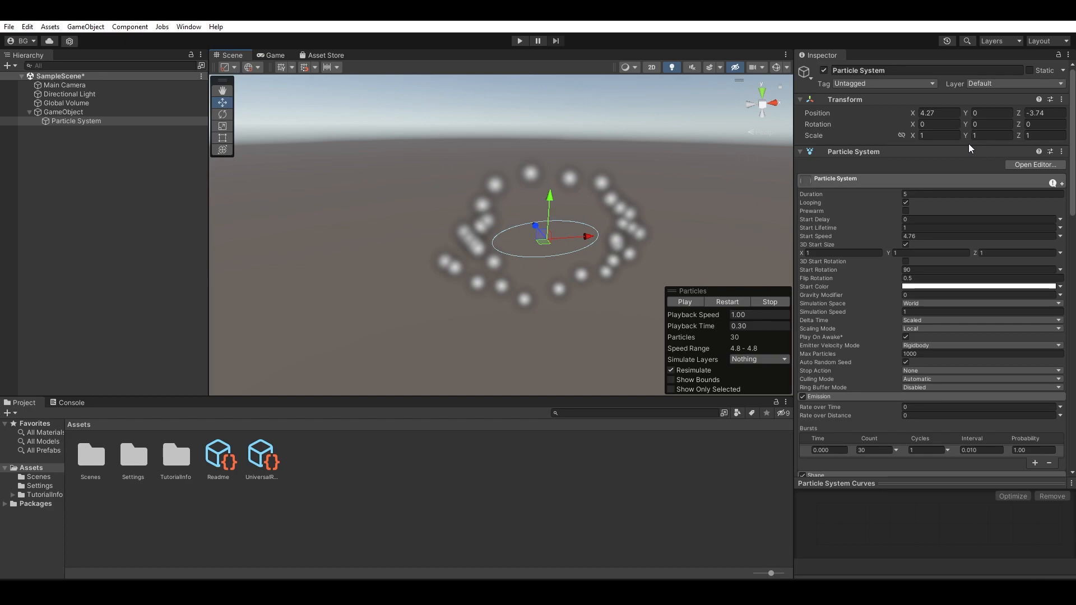
{"action": "scroll", "coordinate": [967, 135], "scroll_direction": "down", "scroll_amount": 10}
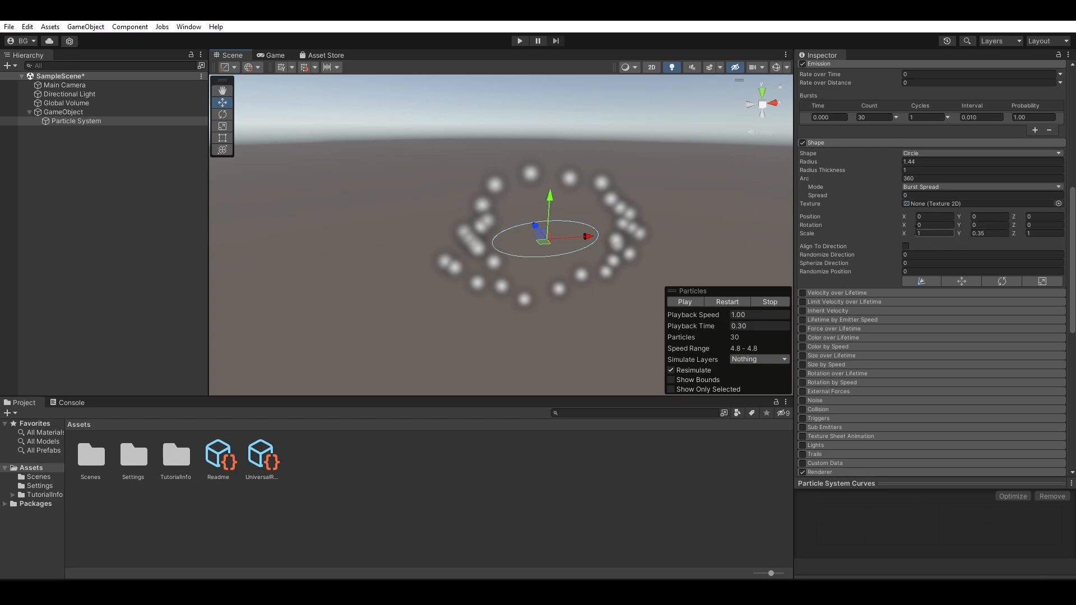
{"action": "left_click_drag", "start_coordinate": [691, 221], "coordinate": [707, 234], "text": "alt"}
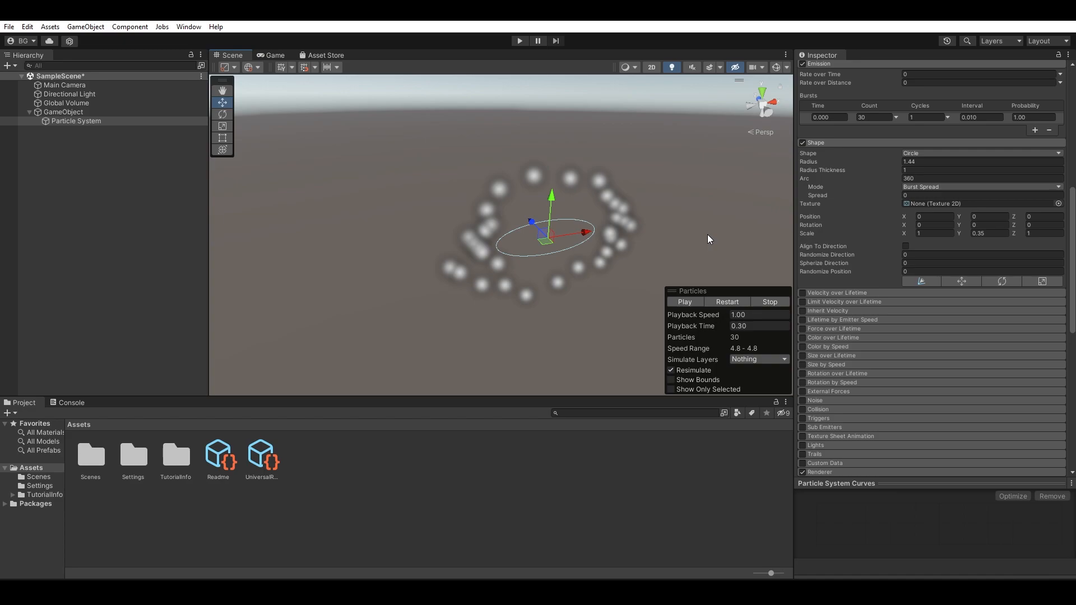
{"action": "left_click_drag", "start_coordinate": [961, 233], "coordinate": [960, 234]}
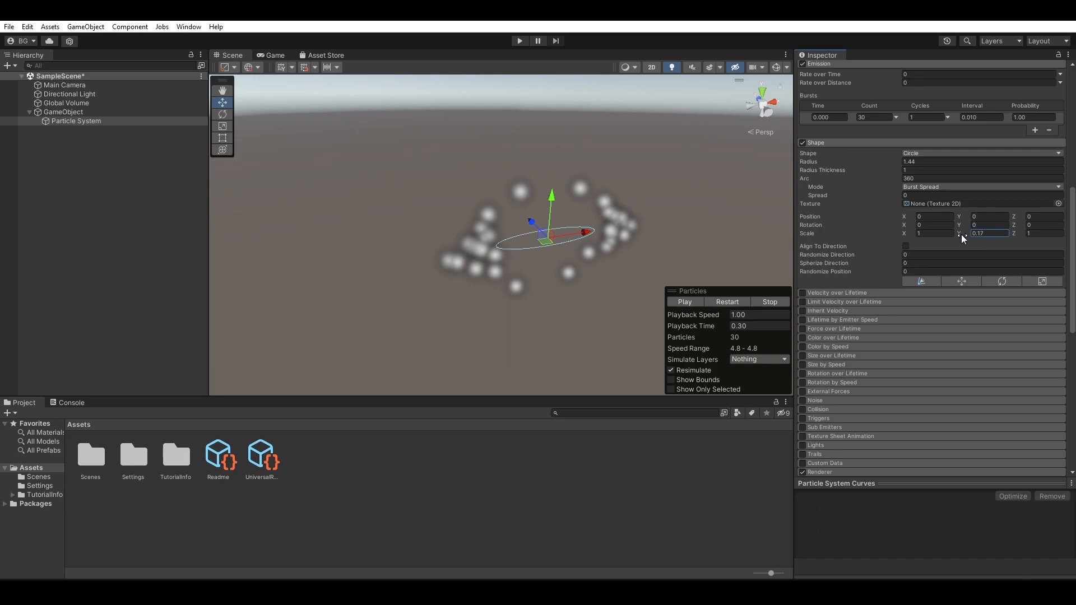
{"action": "left_click", "coordinate": [720, 300]}
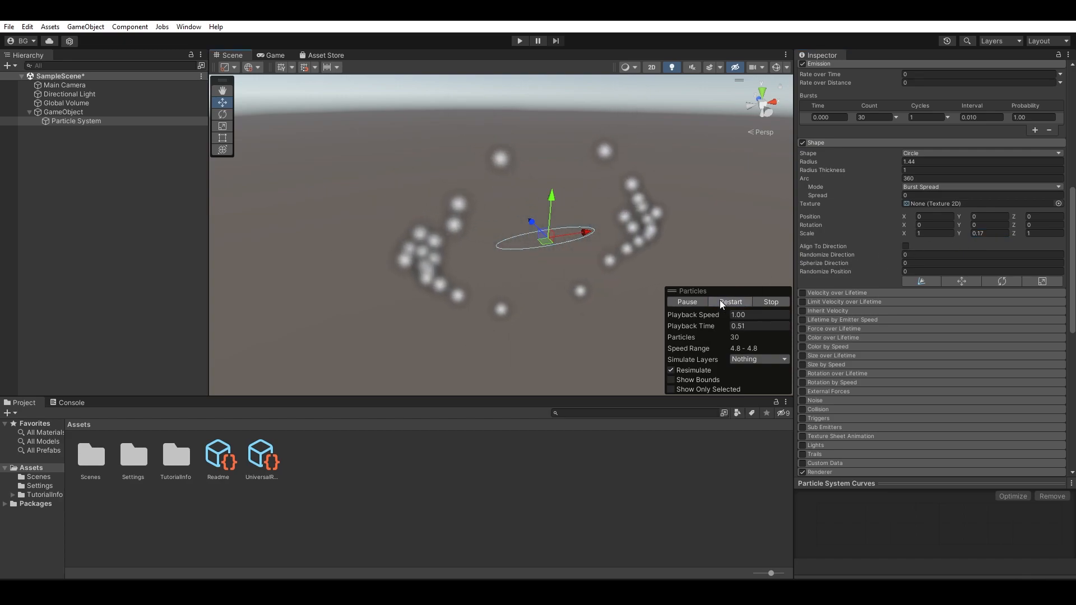
{"action": "left_click", "coordinate": [719, 300]}
{"action": "left_click", "coordinate": [719, 300]}
{"action": "left_click", "coordinate": [719, 300]}
{"action": "left_click", "coordinate": [720, 300]}
{"action": "left_click", "coordinate": [695, 301]}
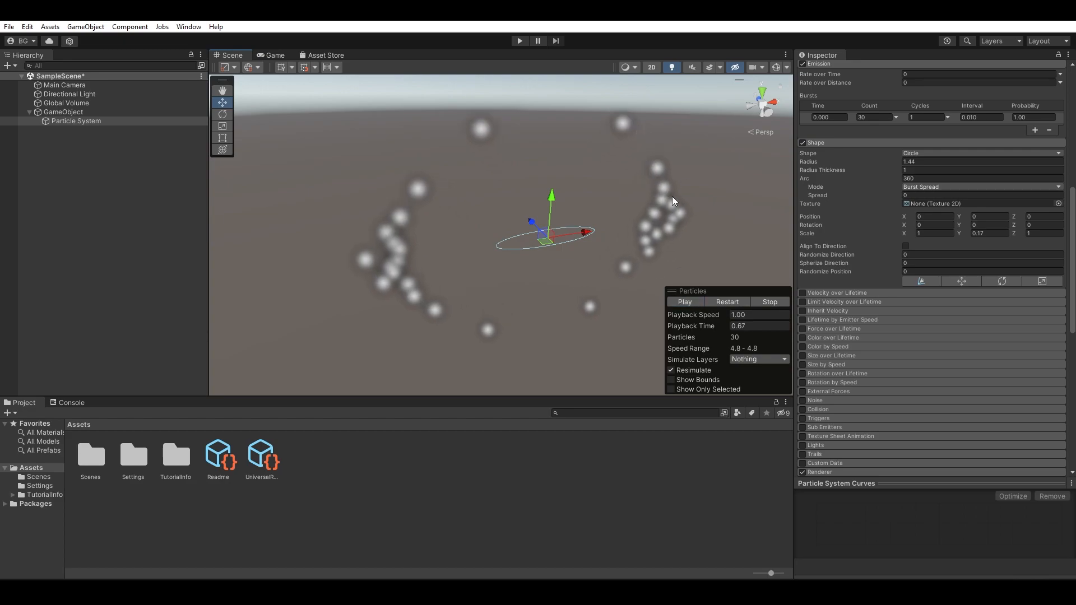
- Try stretching the shape to a Scale Y of 1.36 and undo the scale changes back to 1
{"action": "mouse_move", "coordinate": [963, 235]}
{"action": "left_mouse_down"}
{"action": "mouse_move", "coordinate": [1001, 233]}
{"action": "mouse_move", "coordinate": [960, 227]}
{"action": "mouse_move", "coordinate": [1001, 224]}
{"action": "mouse_move", "coordinate": [981, 224]}
{"action": "left_mouse_up"}
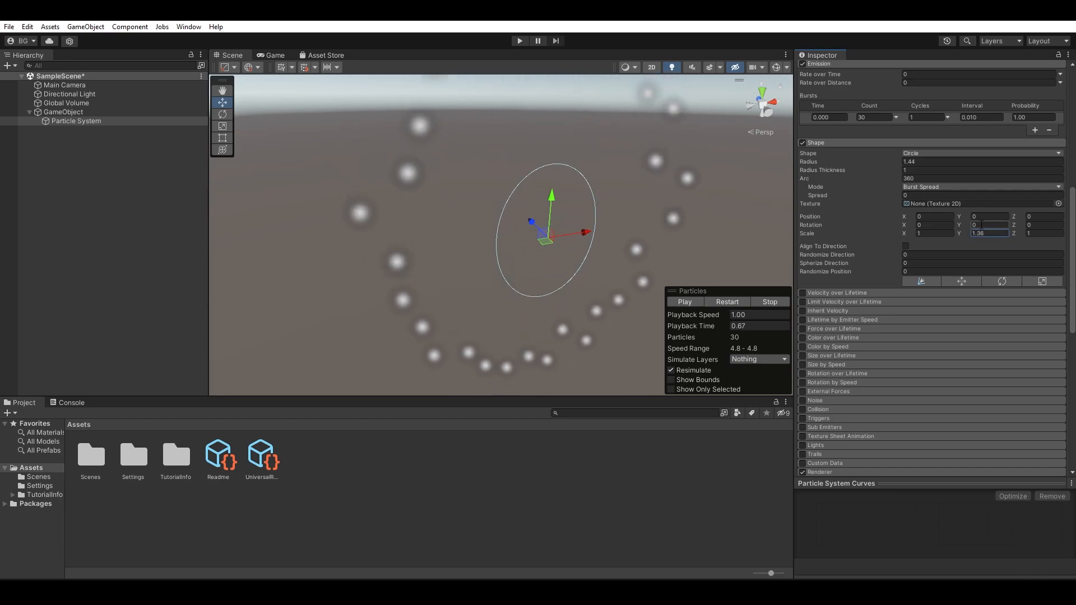
{"action": "key", "text": "ctrl+z"}
- Enable Align To Direction for the shape and replay the burst while viewing the particles from different angles
{"action": "left_click", "coordinate": [906, 246]}
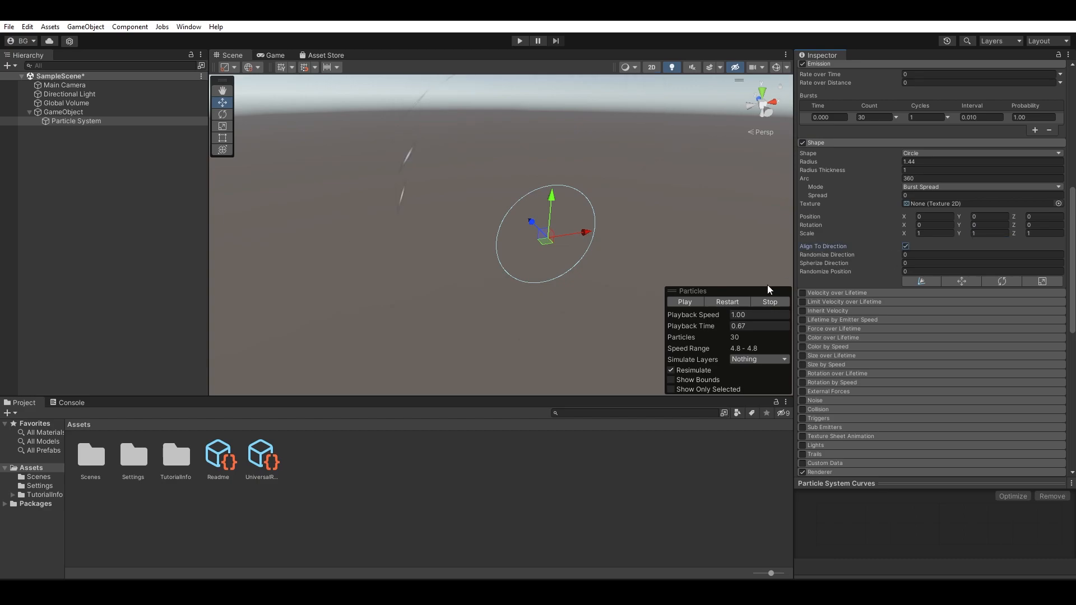
{"action": "left_click_drag", "start_coordinate": [507, 231], "coordinate": [499, 267], "text": "alt"}
{"action": "left_click", "coordinate": [729, 302]}
{"action": "left_click", "coordinate": [729, 302]}
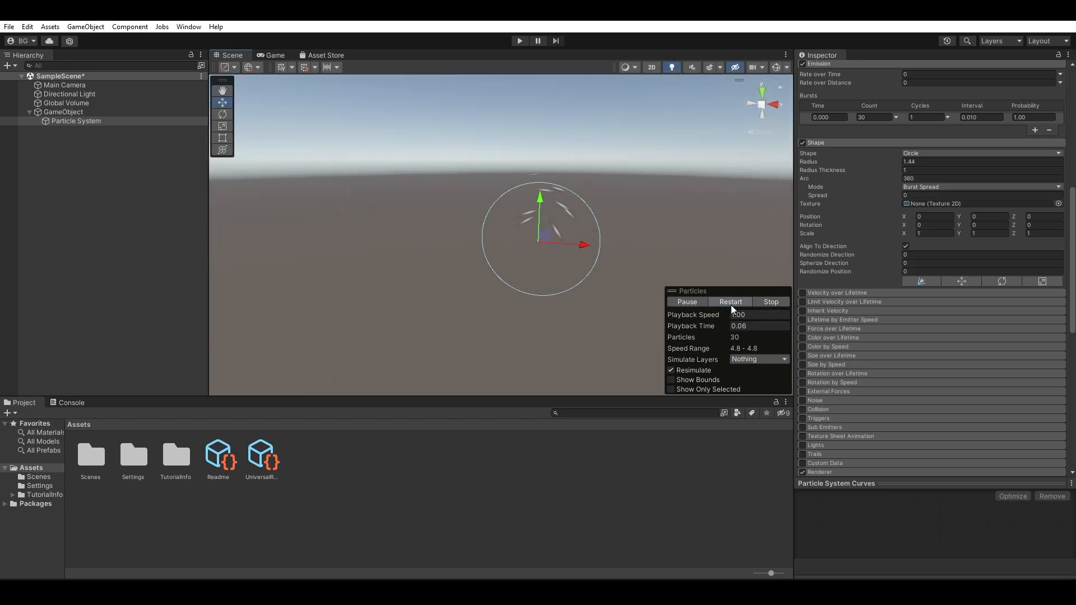
{"action": "left_click_drag", "start_coordinate": [612, 237], "coordinate": [684, 298], "text": "alt"}
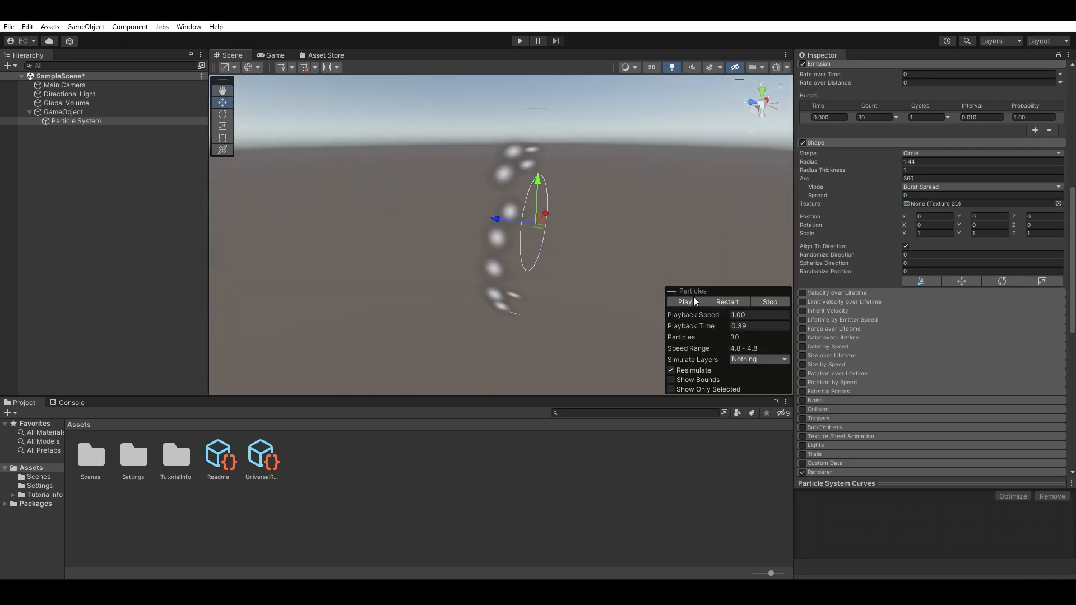
{"action": "left_click", "coordinate": [720, 303]}
{"action": "left_click", "coordinate": [720, 303]}
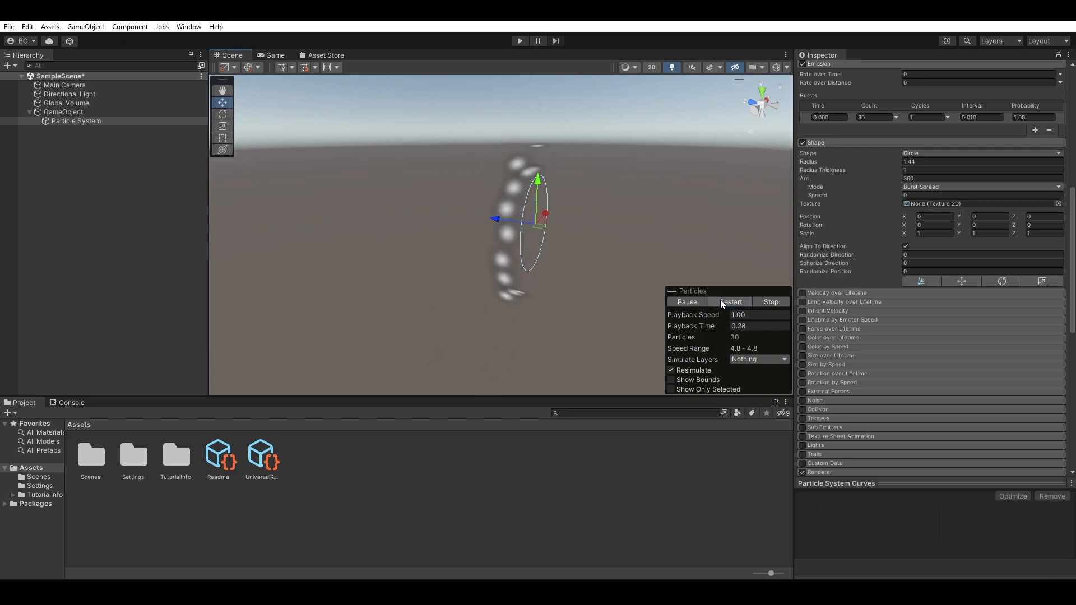
- Set Randomize Direction to 1 with Align To Direction off, and replay the burst, pausing it partway
{"action": "left_click", "coordinate": [914, 255]}
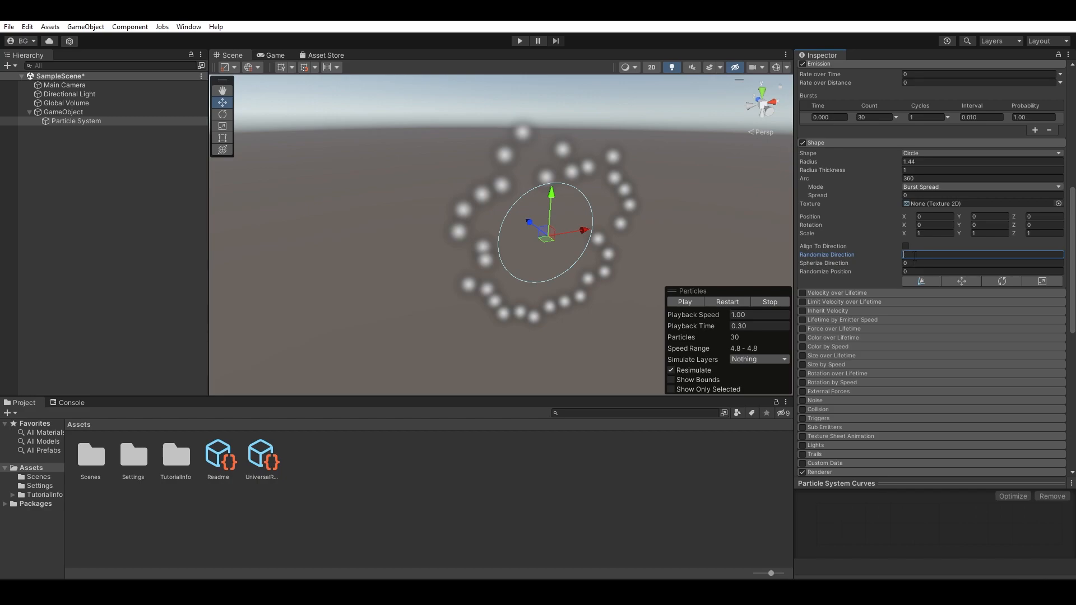
{"action": "type", "text": "1"}
{"action": "left_click", "coordinate": [722, 304]}
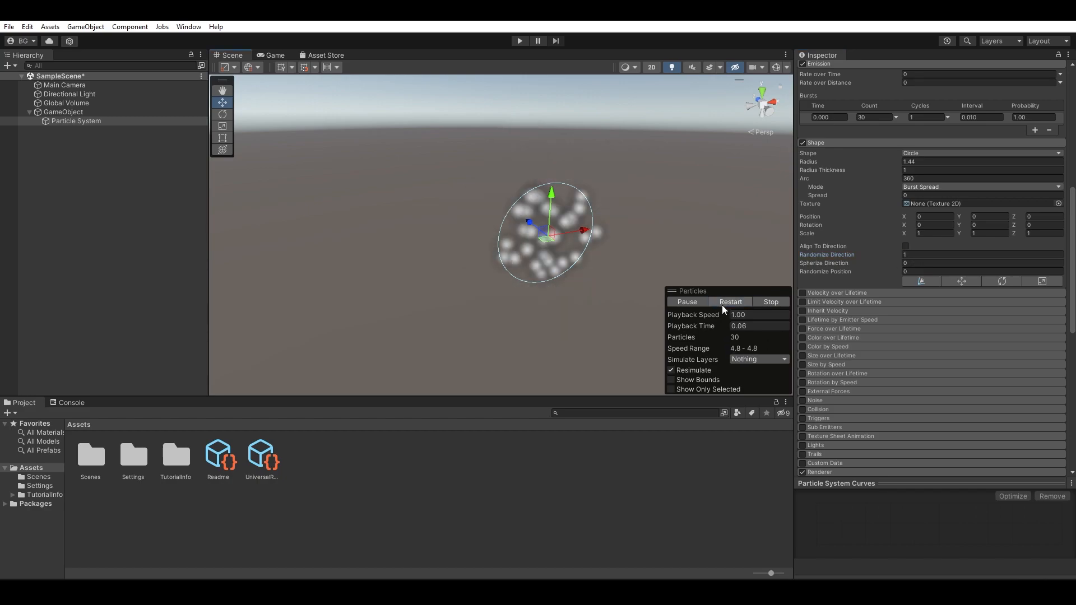
{"action": "left_click", "coordinate": [725, 301]}
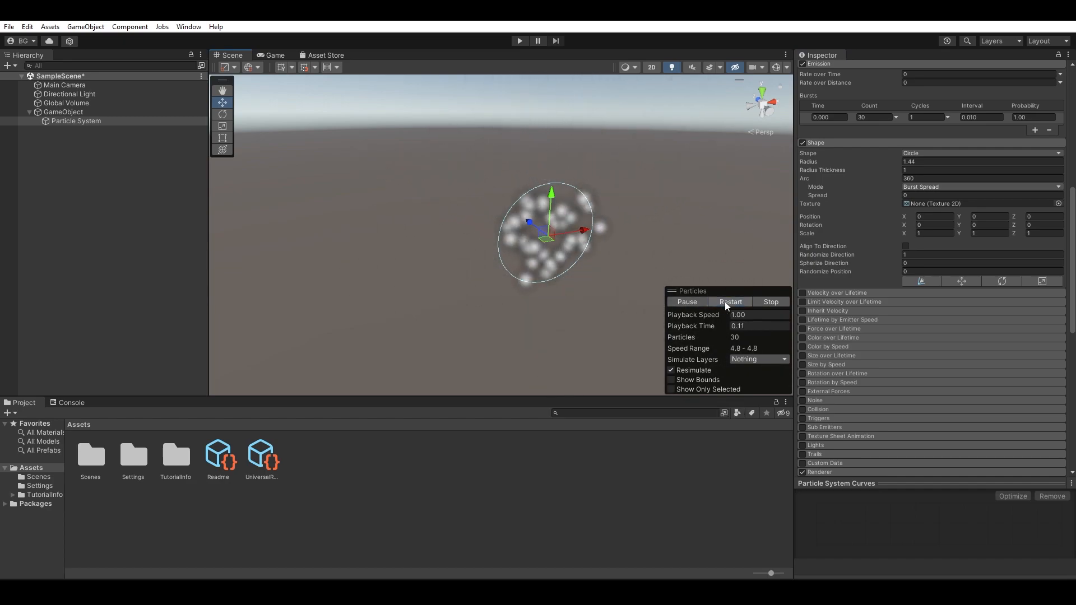
{"action": "left_click", "coordinate": [724, 301]}
{"action": "left_click", "coordinate": [704, 301]}
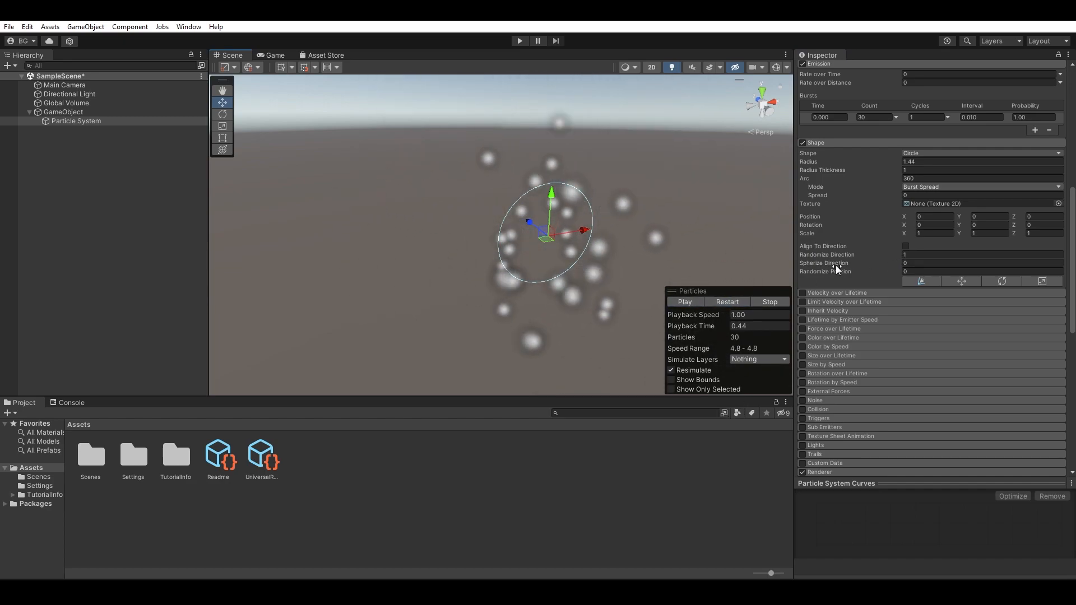
- Reset Randomize Direction to 0 and replay the burst to compare the particle directions, pausing it partway
{"action": "left_click", "coordinate": [735, 302]}
{"action": "left_click", "coordinate": [735, 303]}
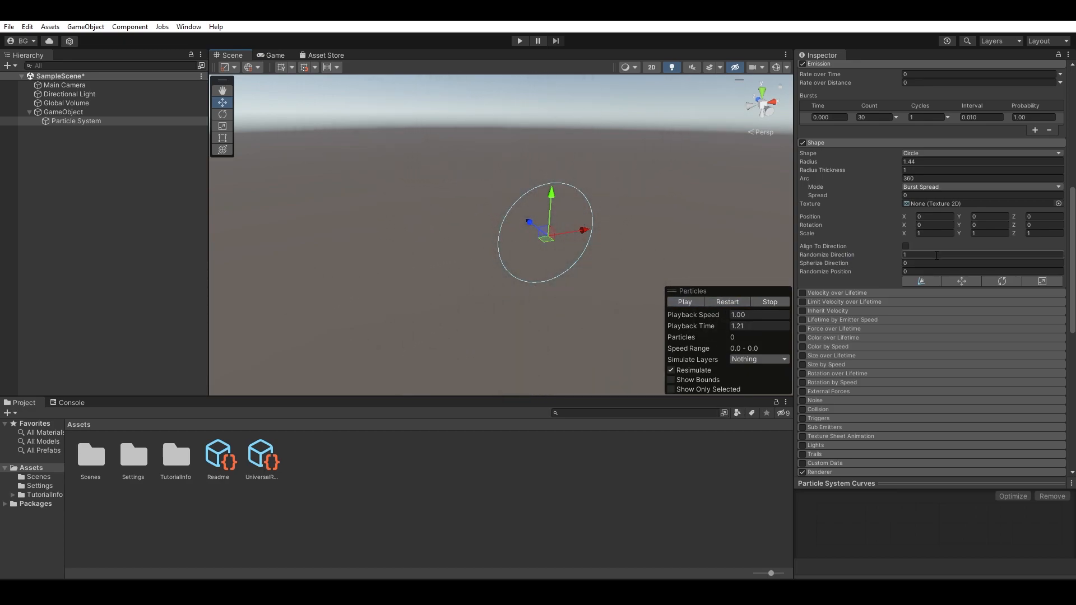
{"action": "left_click", "coordinate": [724, 303]}
{"action": "left_click", "coordinate": [723, 302]}
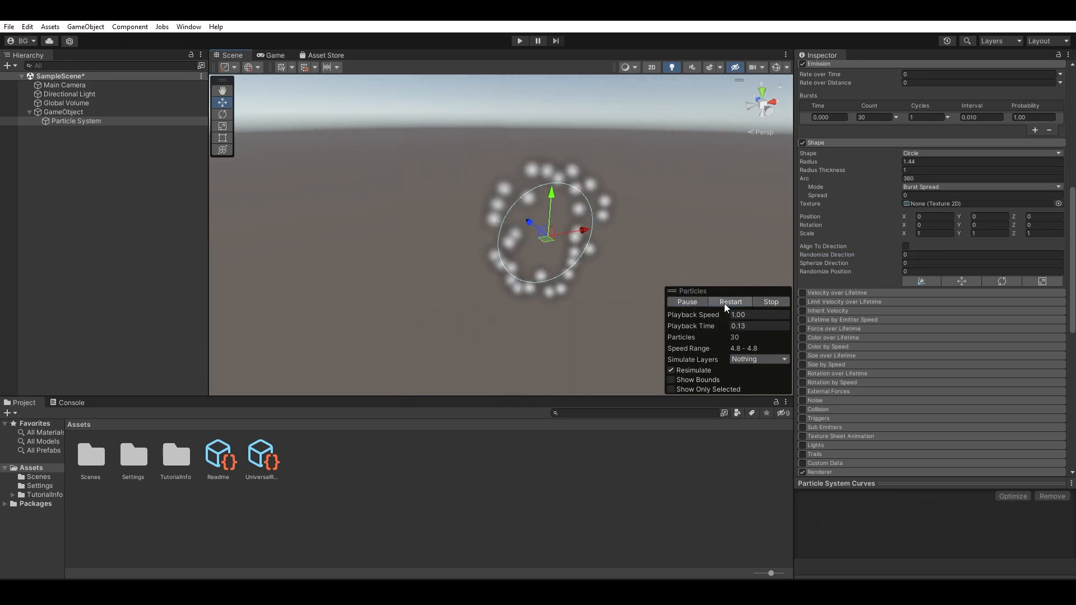
{"action": "left_click", "coordinate": [724, 303]}
{"action": "left_click", "coordinate": [724, 303]}
{"action": "left_click", "coordinate": [689, 302]}
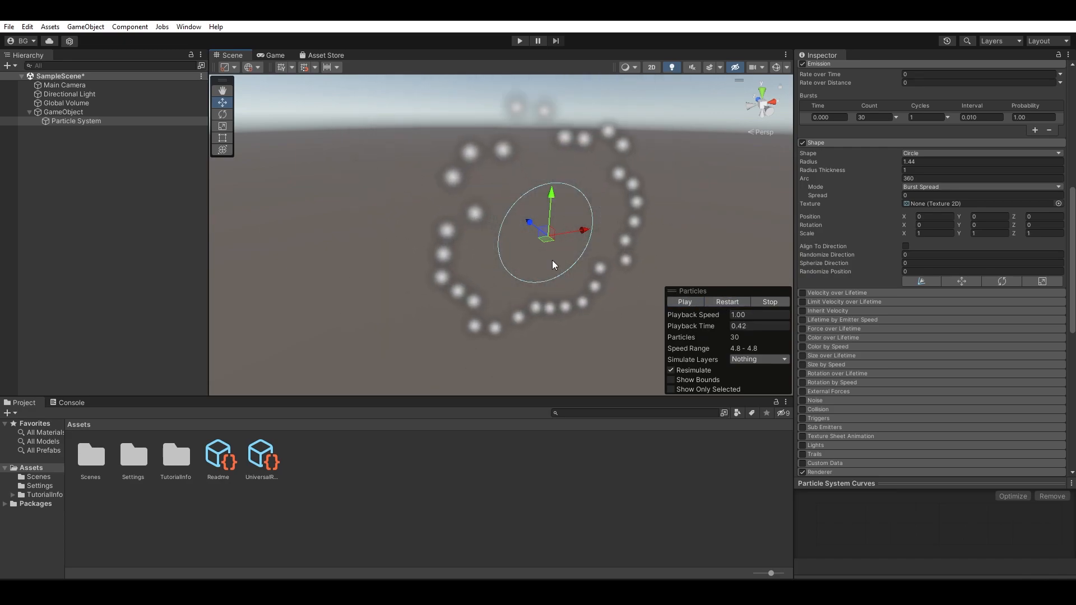
- Set Randomize Direction to 1 again and replay the burst repeatedly
{"action": "type", "text": "1"}
{"action": "left_click", "coordinate": [727, 302]}
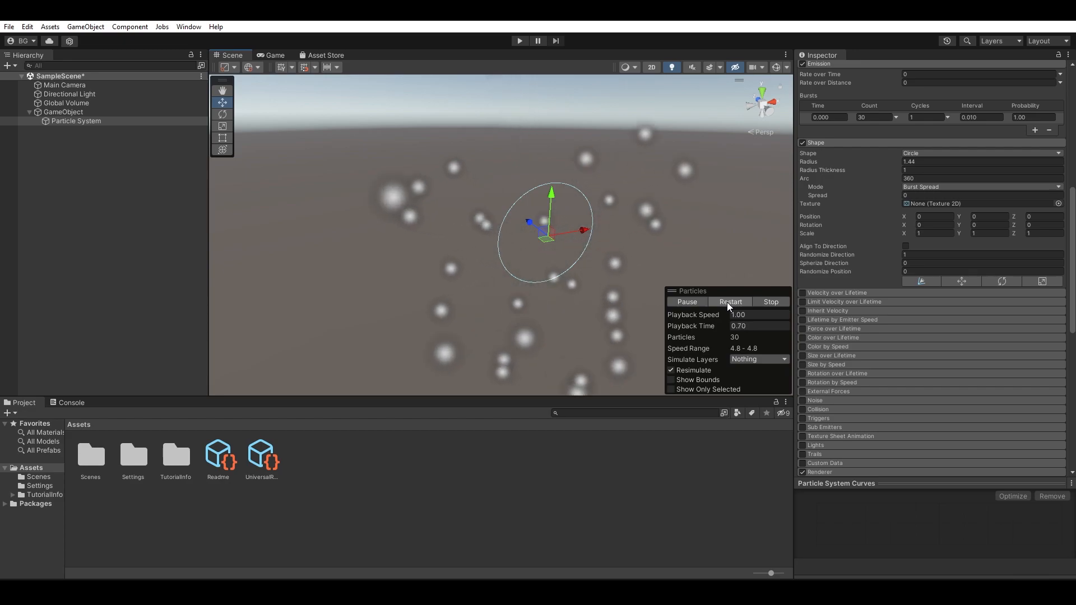
{"action": "left_click", "coordinate": [727, 302]}
{"action": "left_click", "coordinate": [727, 302]}
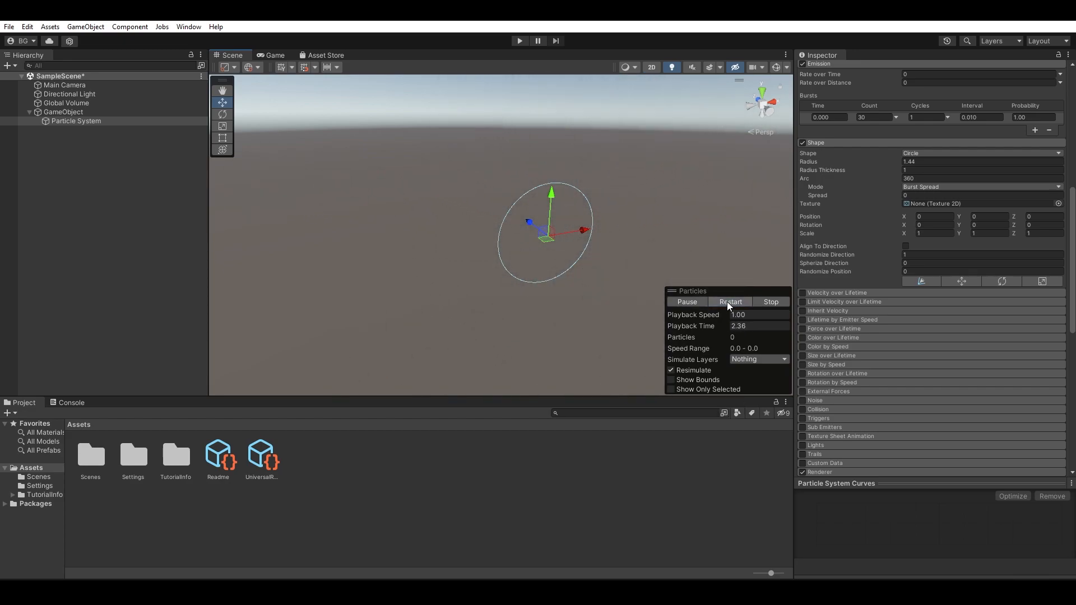
{"action": "left_click", "coordinate": [727, 301]}
{"action": "left_click", "coordinate": [727, 301]}
{"action": "left_click", "coordinate": [727, 301]}
{"action": "left_click", "coordinate": [727, 302]}
{"action": "left_click", "coordinate": [727, 301]}
{"action": "left_click", "coordinate": [727, 302]}
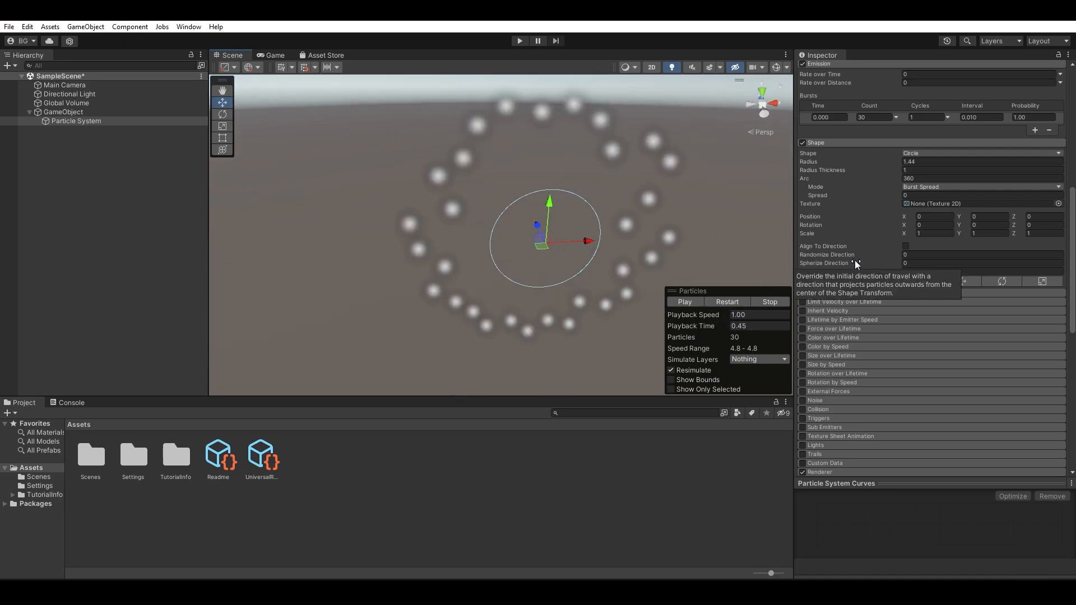
- Replay the burst repeatedly with Randomize Direction at 0 to examine the particles' outward travel, and pause it partway
{"action": "left_click", "coordinate": [717, 302]}
{"action": "left_click", "coordinate": [717, 301]}
{"action": "left_click", "coordinate": [717, 302]}
{"action": "left_click", "coordinate": [717, 301]}
{"action": "left_click", "coordinate": [717, 302]}
{"action": "left_click", "coordinate": [717, 302]}
{"action": "left_click", "coordinate": [717, 301]}
{"action": "left_click", "coordinate": [717, 301]}
{"action": "left_click", "coordinate": [717, 302]}
{"action": "left_click", "coordinate": [717, 301]}
{"action": "left_click", "coordinate": [711, 301]}
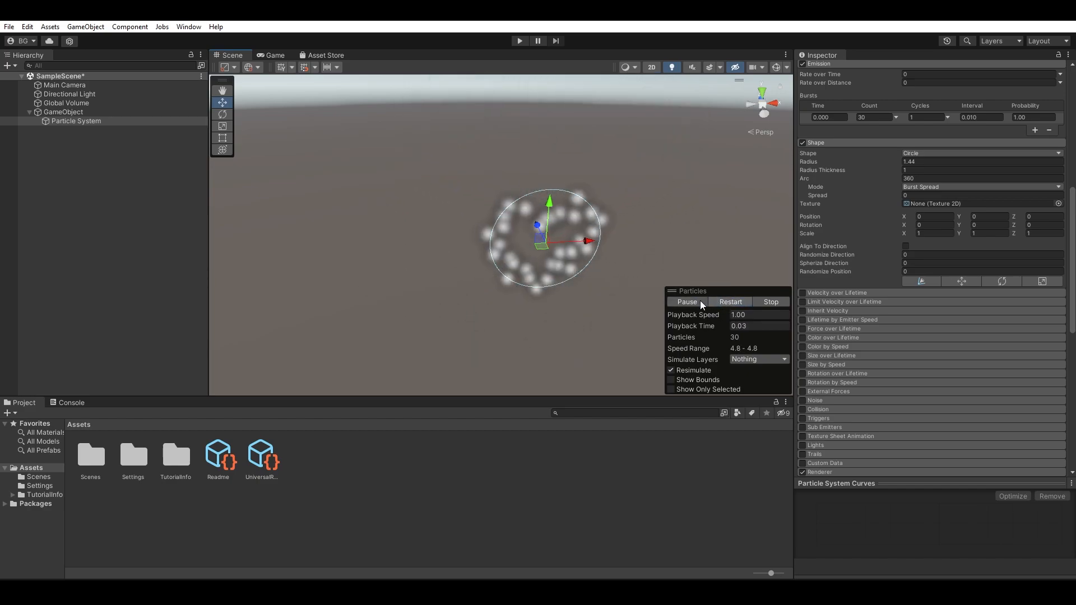
{"action": "left_click", "coordinate": [693, 301]}
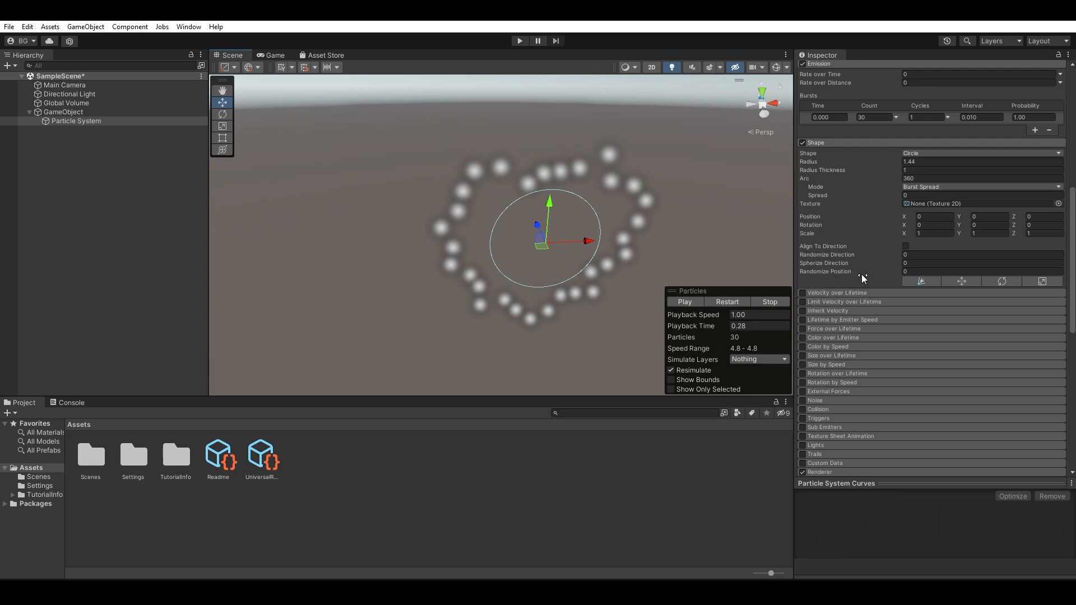
- Expand and enable the Velocity over Lifetime module, and replay the burst
{"action": "scroll", "coordinate": [862, 274], "scroll_direction": "down", "scroll_amount": 1}
{"action": "left_click", "coordinate": [807, 264]}
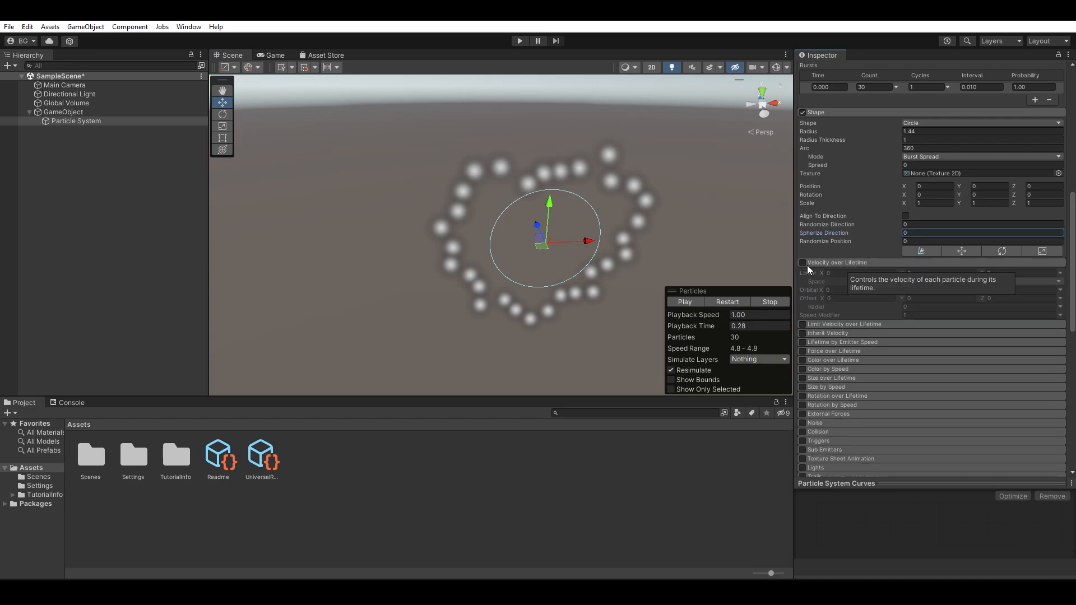
{"action": "left_click", "coordinate": [803, 263]}
{"action": "left_click_drag", "start_coordinate": [666, 241], "coordinate": [701, 245], "text": "alt"}
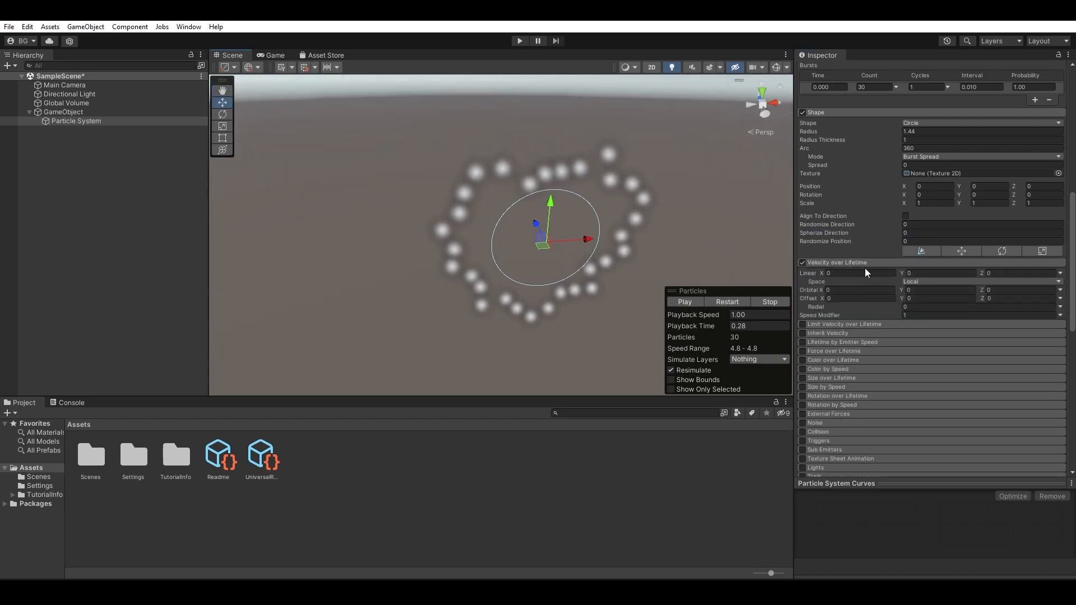
{"action": "scroll", "coordinate": [894, 277], "scroll_direction": "up", "scroll_amount": 2}
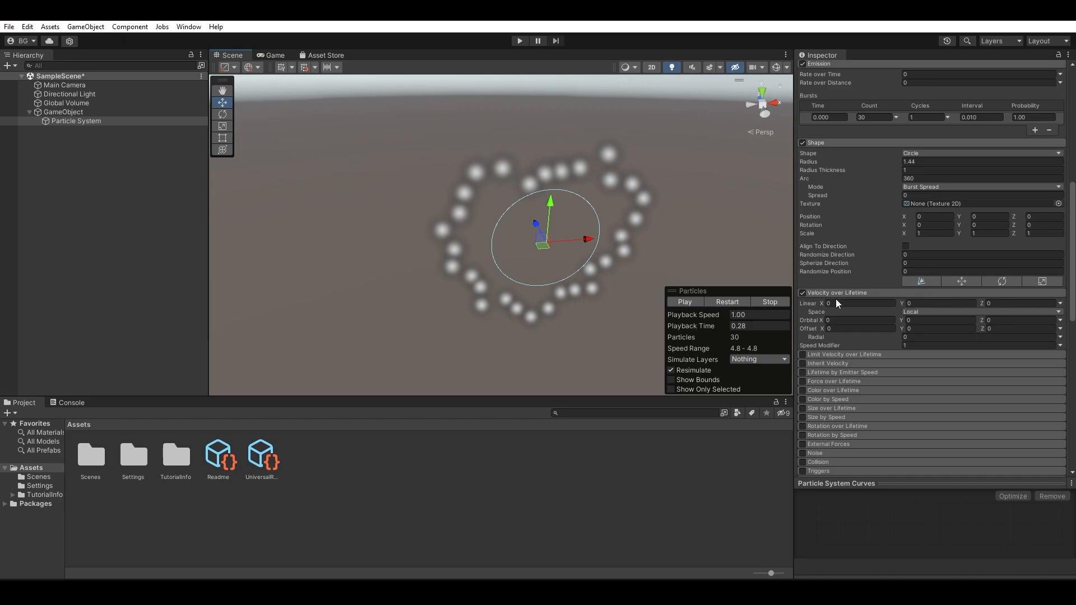
{"action": "left_click", "coordinate": [735, 302]}
{"action": "left_click", "coordinate": [735, 301]}
{"action": "scroll", "coordinate": [947, 277], "scroll_direction": "up", "scroll_amount": 15}
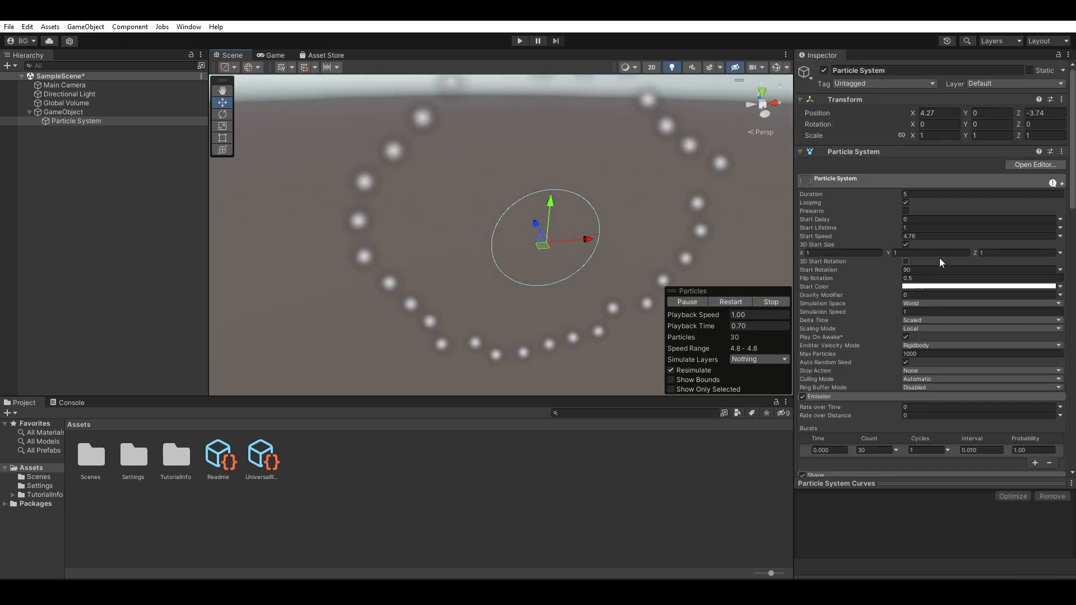
- Switch to continuous emission with burst Count 0 and Rate over Time 10, and set the Shape's arc Mode to Random
{"action": "scroll", "coordinate": [902, 414], "scroll_direction": "down", "scroll_amount": 2}
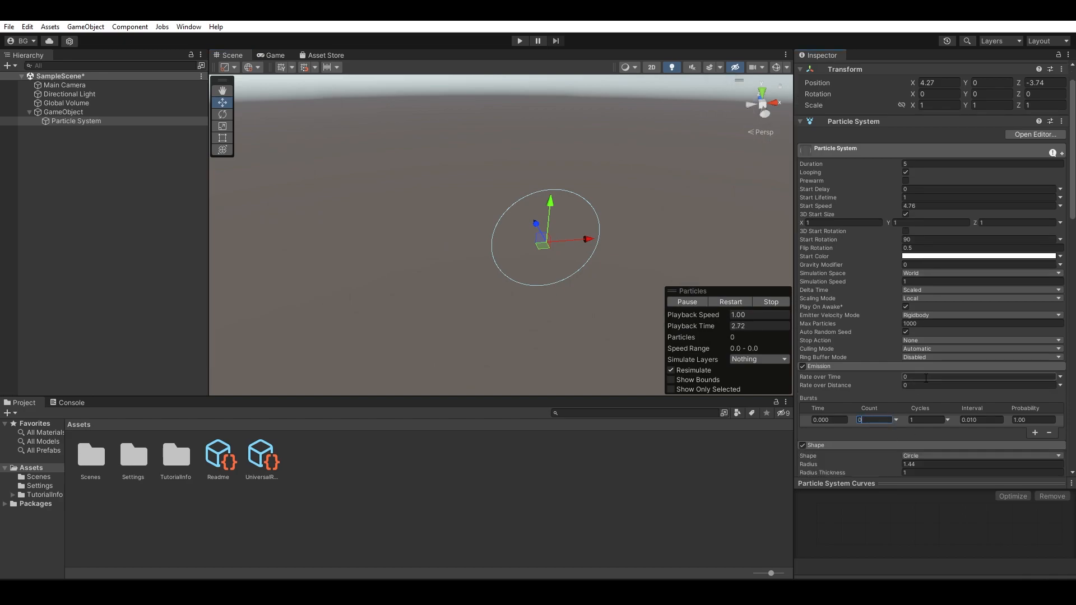
{"action": "scroll", "coordinate": [925, 378], "scroll_direction": "down", "scroll_amount": 10}
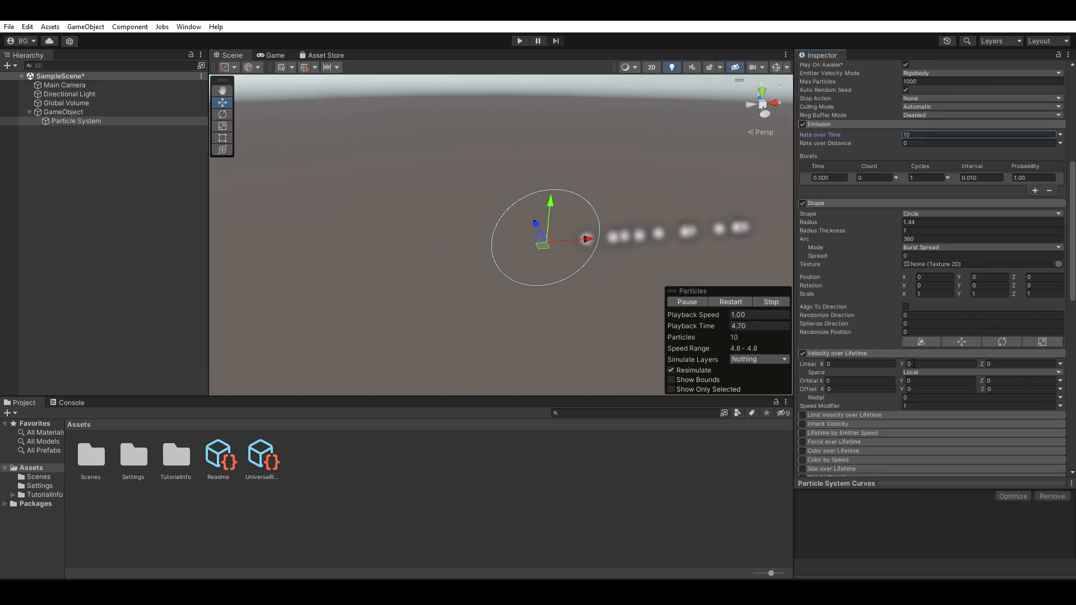
{"action": "left_click", "coordinate": [919, 248]}
{"action": "left_click", "coordinate": [948, 261]}
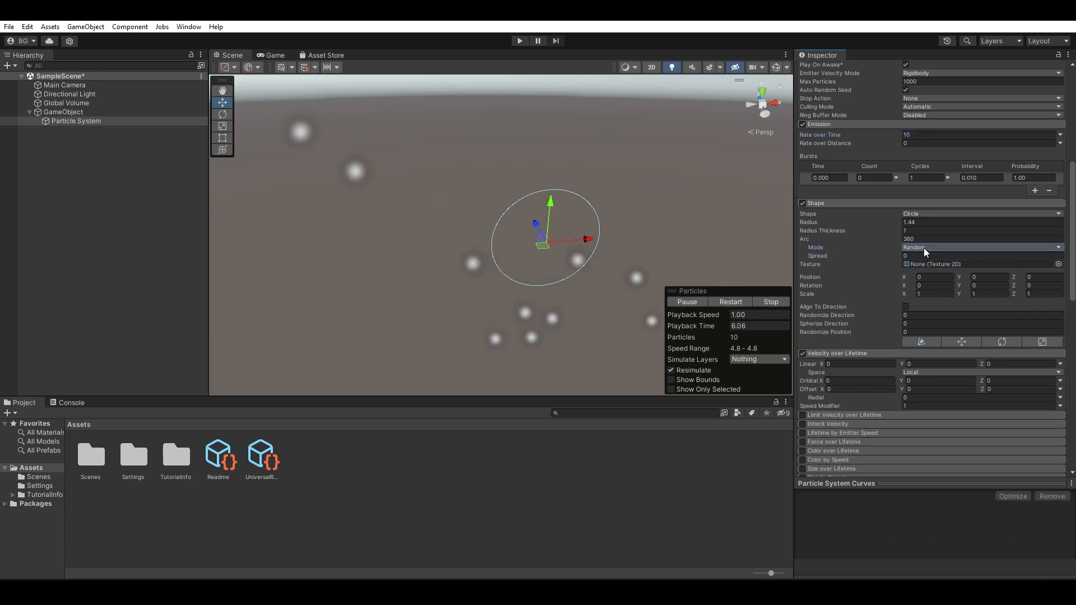
- Vary the Linear Z value in Velocity over Lifetime up to about 58.85, and leave it at 2.11
{"action": "scroll", "coordinate": [913, 251], "scroll_direction": "up", "scroll_amount": 10}
{"action": "scroll", "coordinate": [897, 252], "scroll_direction": "down", "scroll_amount": 10}
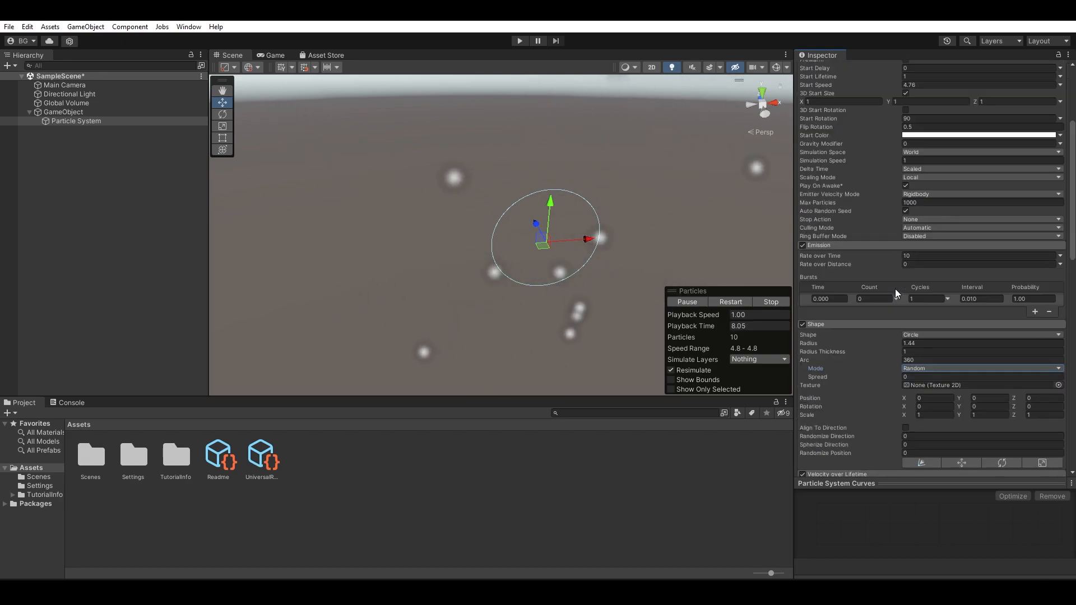
{"action": "scroll", "coordinate": [895, 293], "scroll_direction": "down", "scroll_amount": 3}
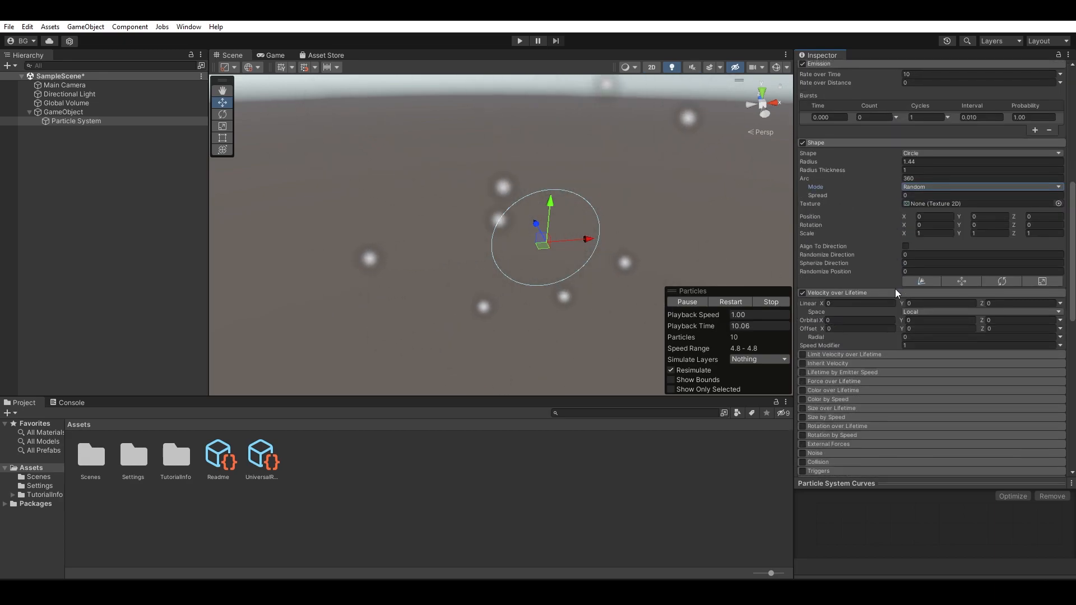
{"action": "scroll", "coordinate": [895, 289], "scroll_direction": "down", "scroll_amount": 2}
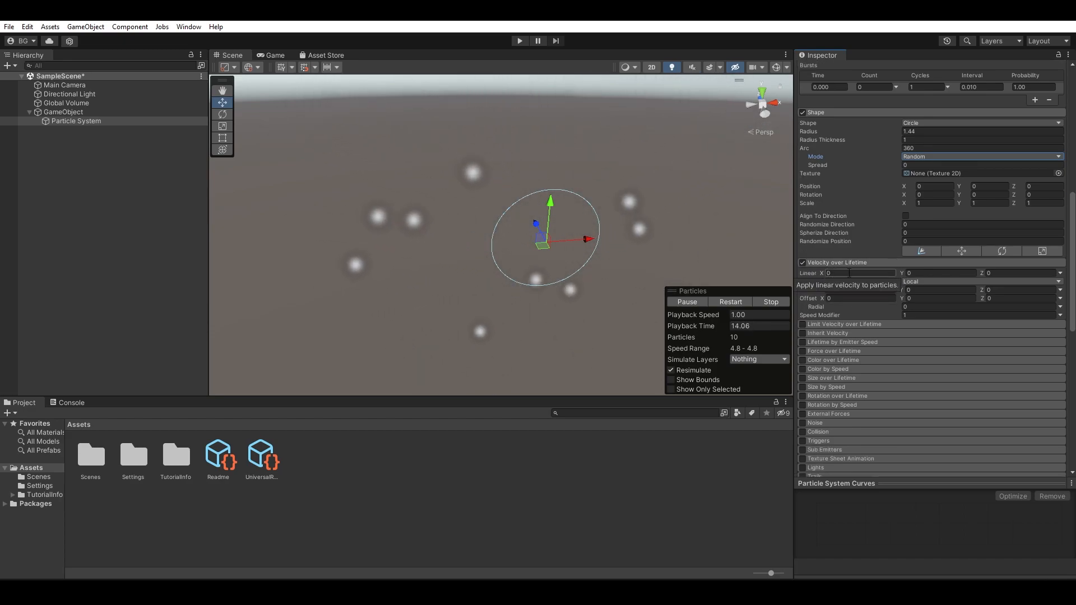
{"action": "left_click", "coordinate": [990, 272]}
{"action": "type", "text": "0.5"}
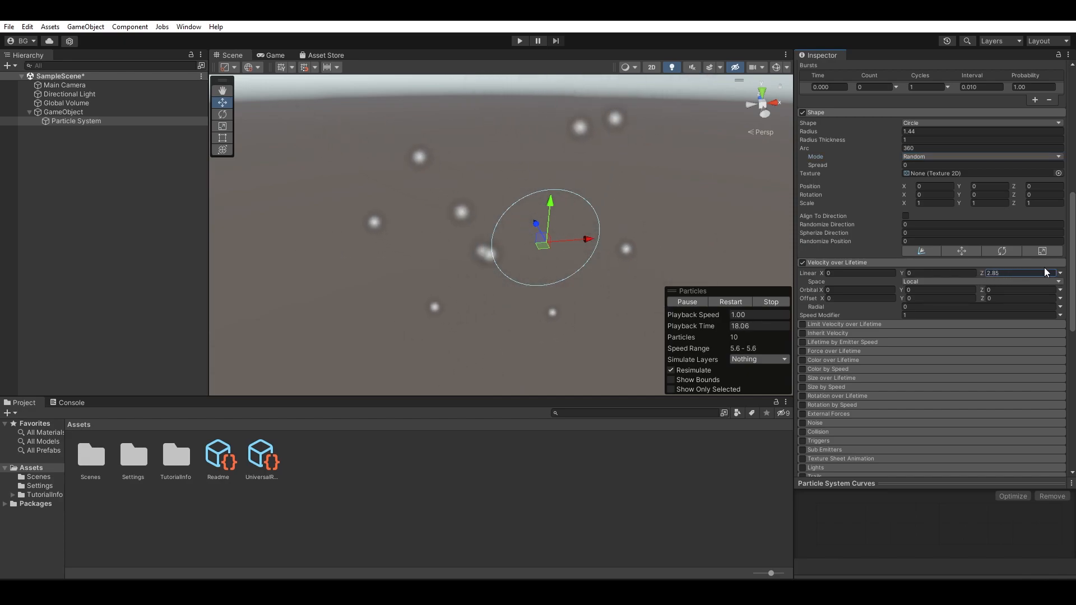
{"action": "left_click_drag", "start_coordinate": [37, 273], "coordinate": [1058, 254]}
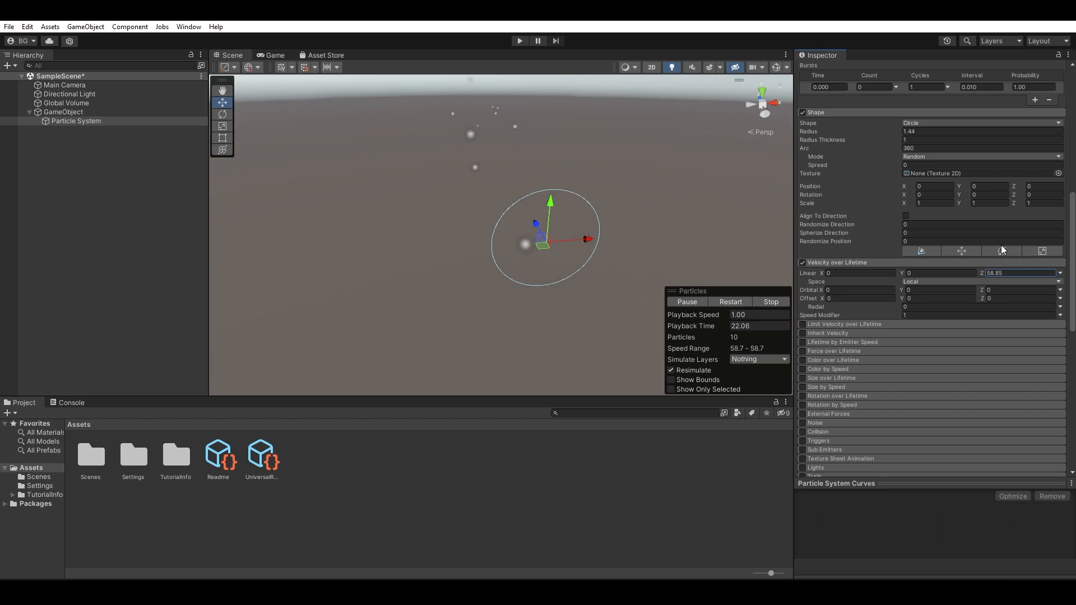
{"action": "left_click_drag", "start_coordinate": [175, 304], "coordinate": [1017, 318]}
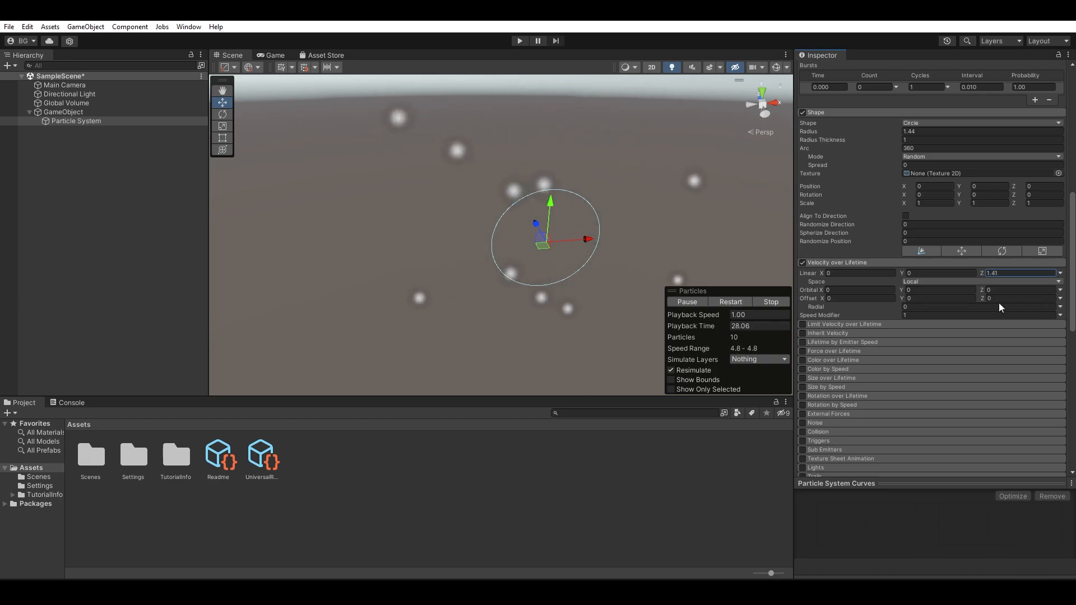
- Set Start Speed to 0 and examine the particles' movement along the Z axis from the side and front
{"action": "scroll", "coordinate": [980, 294], "scroll_direction": "up", "scroll_amount": 10}
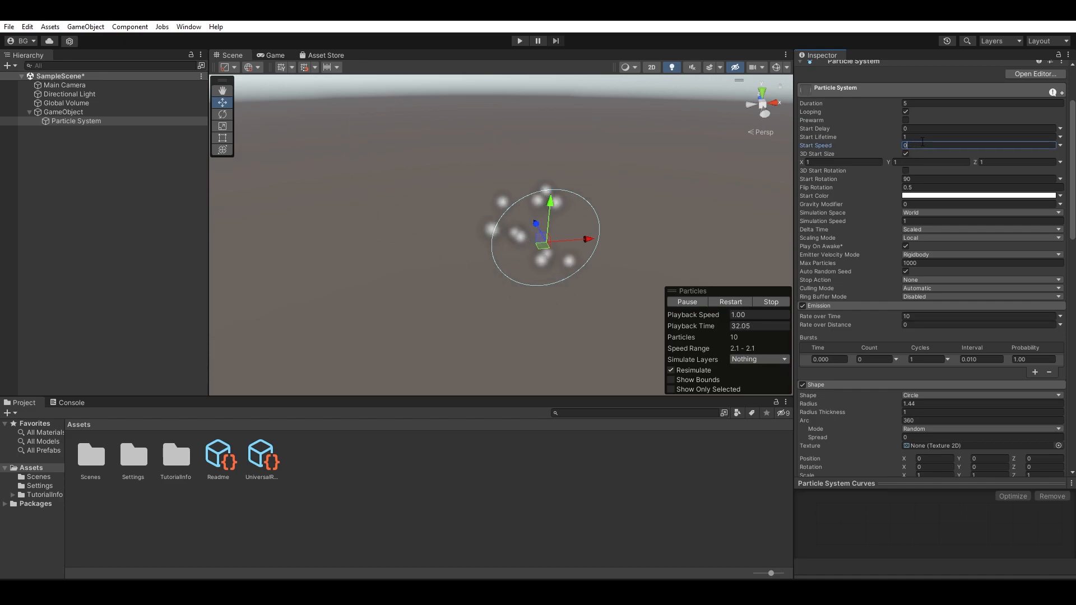
{"action": "scroll", "coordinate": [882, 271], "scroll_direction": "down", "scroll_amount": 10}
{"action": "left_click_drag", "start_coordinate": [617, 235], "coordinate": [782, 198], "text": "alt"}
{"action": "key", "text": "w"}
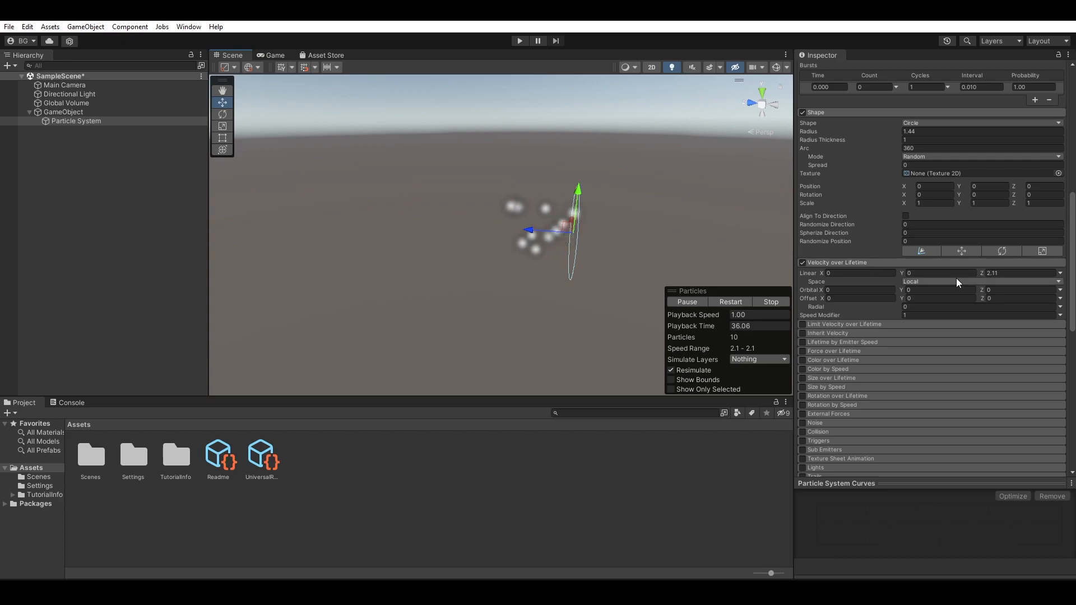
{"action": "left_click_drag", "start_coordinate": [633, 206], "coordinate": [398, 175], "text": "alt"}
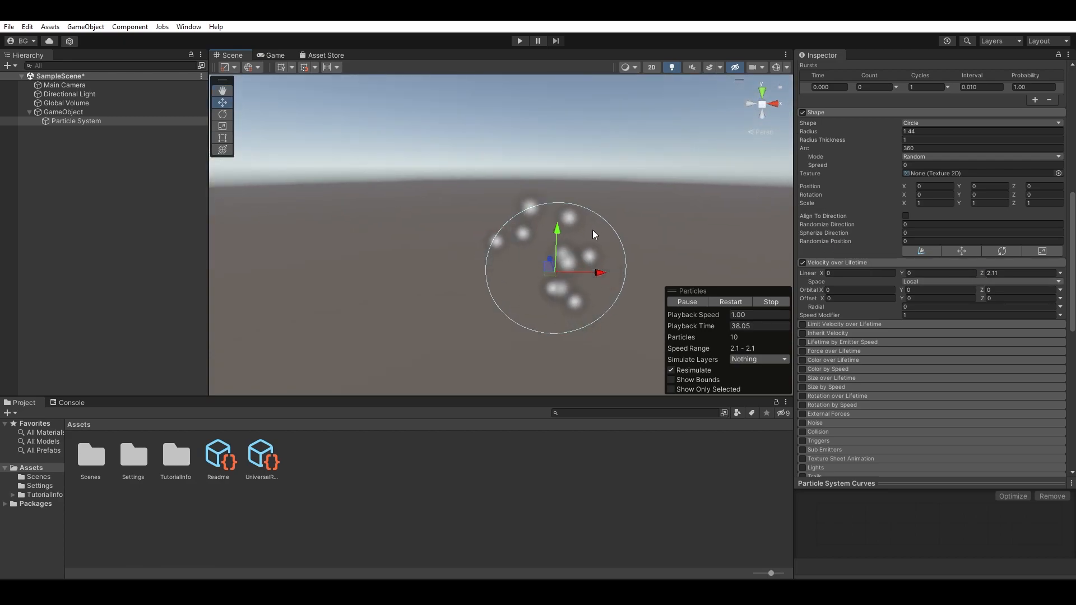
{"action": "left_click_drag", "start_coordinate": [535, 161], "coordinate": [750, 176], "text": "alt"}
- Try different Linear velocities on each axis, ending with X -9.49, Y 5.25 and Z 6.18
{"action": "left_click", "coordinate": [983, 273]}
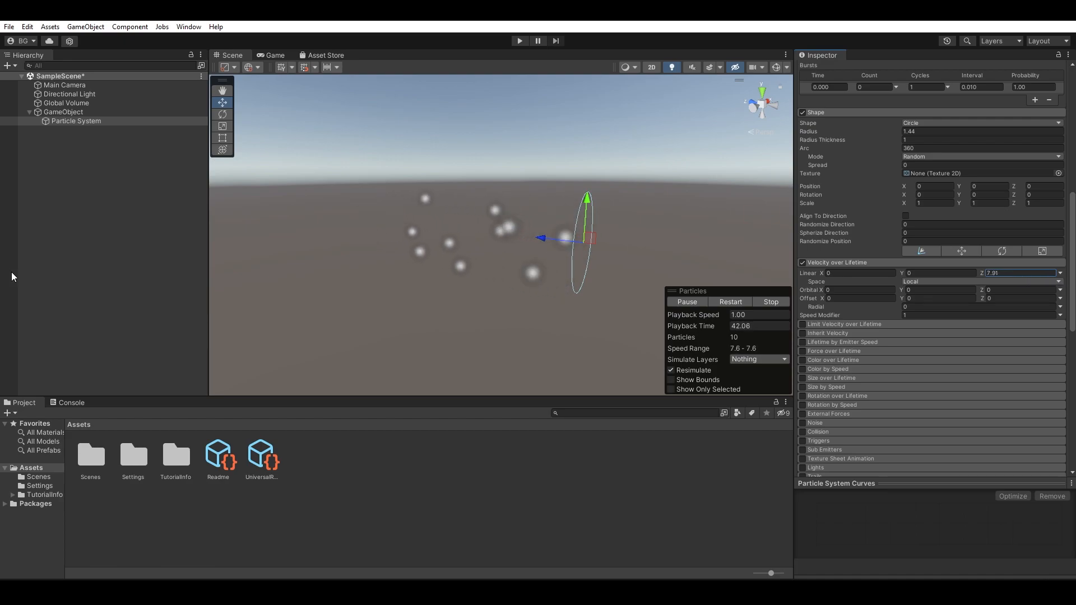
{"action": "left_click_drag", "start_coordinate": [816, 269], "coordinate": [969, 260]}
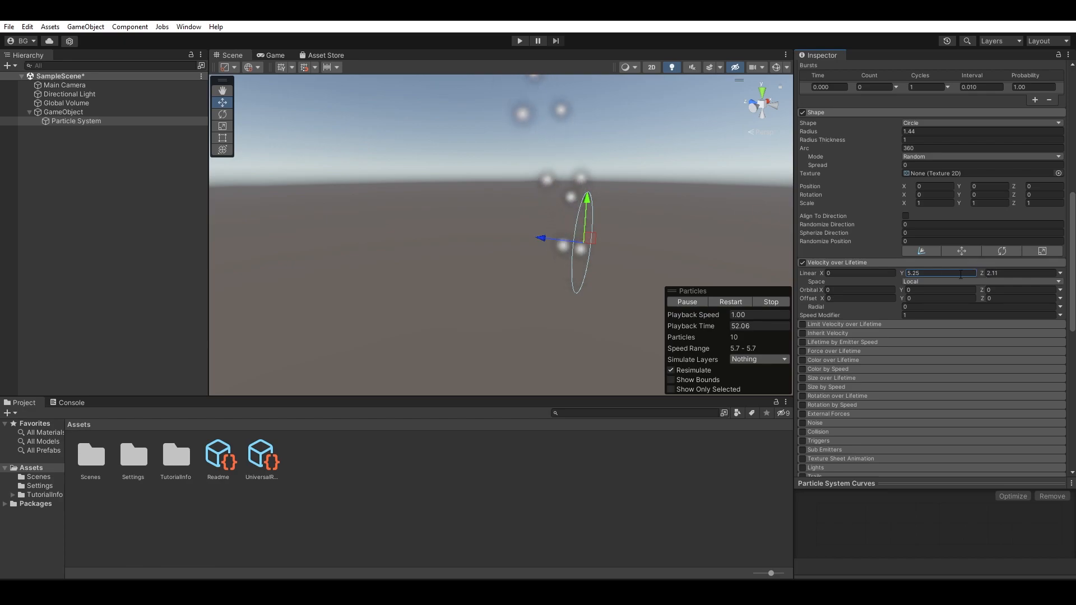
{"action": "left_click_drag", "start_coordinate": [683, 223], "coordinate": [728, 238], "text": "alt"}
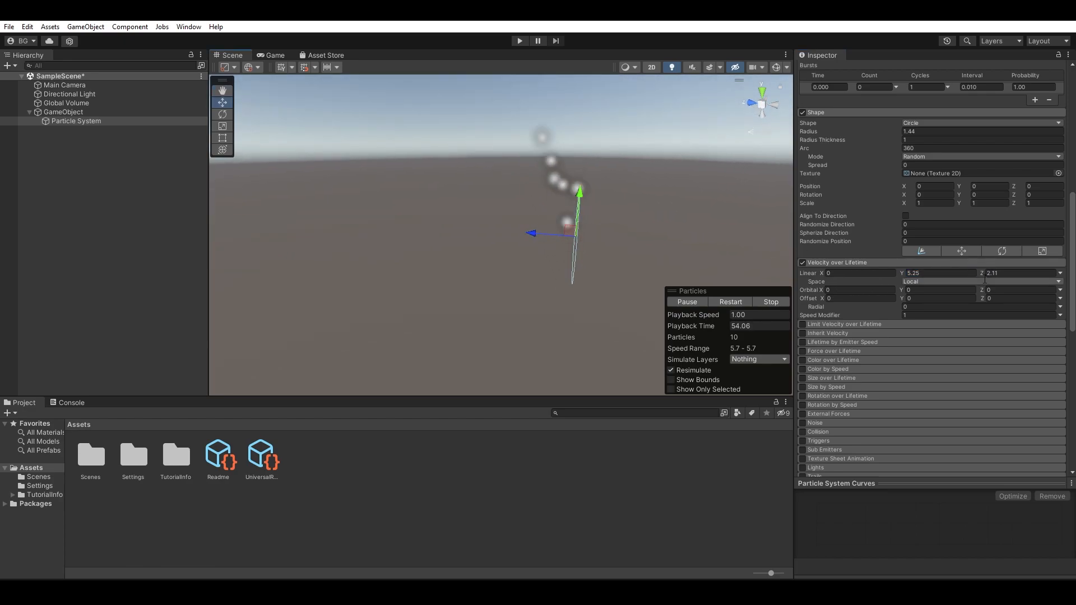
{"action": "left_click_drag", "start_coordinate": [1006, 273], "coordinate": [1063, 273]}
{"action": "middle_click_drag", "start_coordinate": [549, 163], "coordinate": [575, 219]}
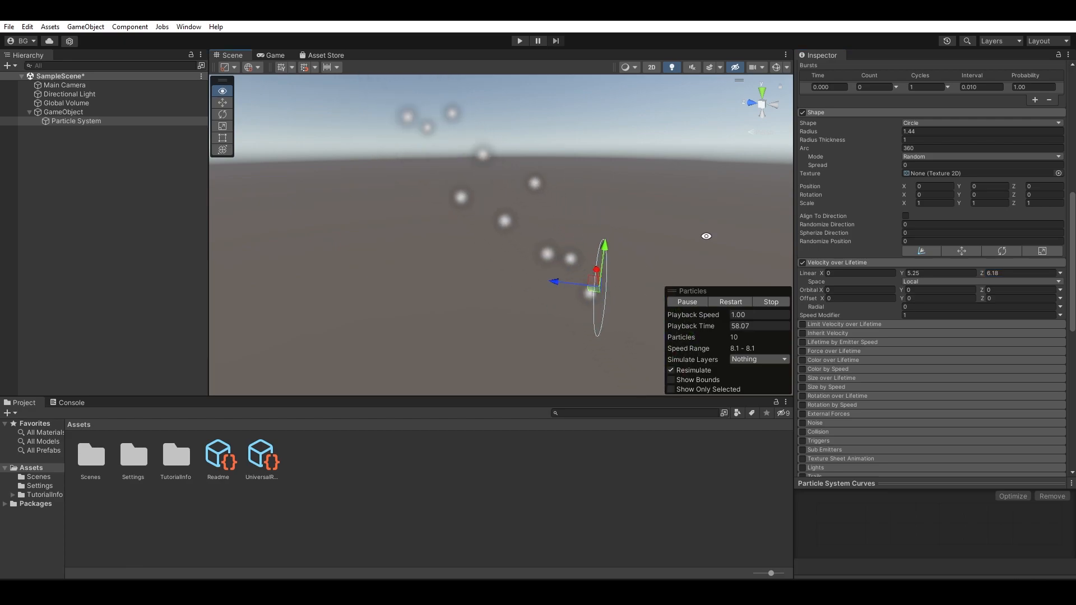
{"action": "left_click", "coordinate": [822, 273]}
{"action": "left_click_drag", "start_coordinate": [822, 274], "coordinate": [590, 209]}
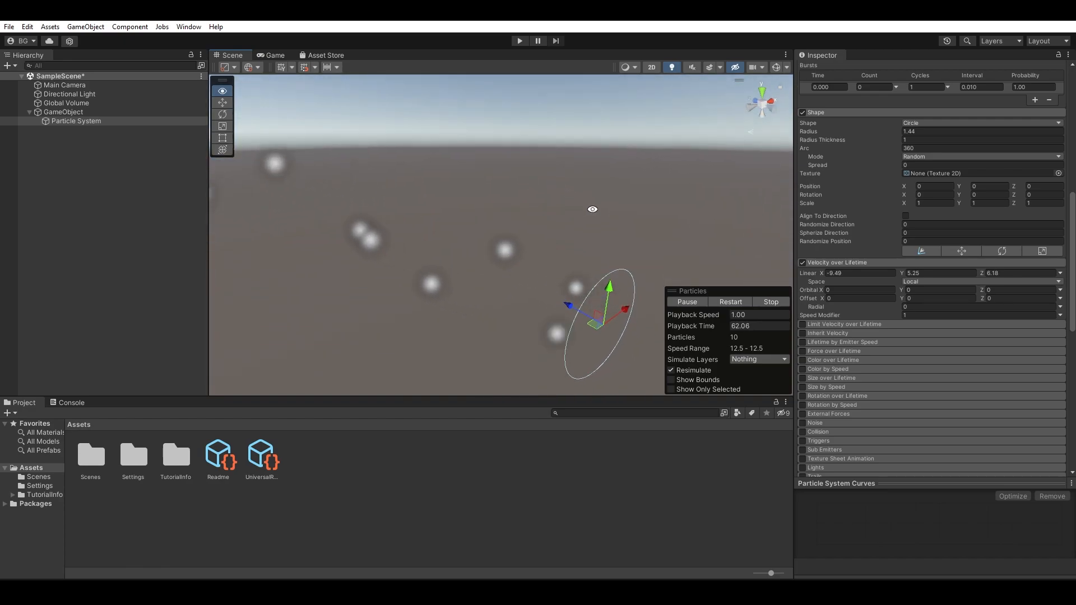
- Reset the Linear X, Y and Z velocities to 0 and view the emitter circle from the front
{"action": "left_click", "coordinate": [913, 283]}
{"action": "type", "text": "0"}
{"action": "left_click", "coordinate": [943, 274]}
{"action": "type", "text": "00"}
{"action": "left_click_drag", "start_coordinate": [713, 221], "coordinate": [547, 144], "text": "alt"}
{"action": "middle_click_drag", "start_coordinate": [619, 265], "coordinate": [629, 192]}
{"action": "left_click_drag", "start_coordinate": [629, 192], "coordinate": [633, 207], "text": "alt"}
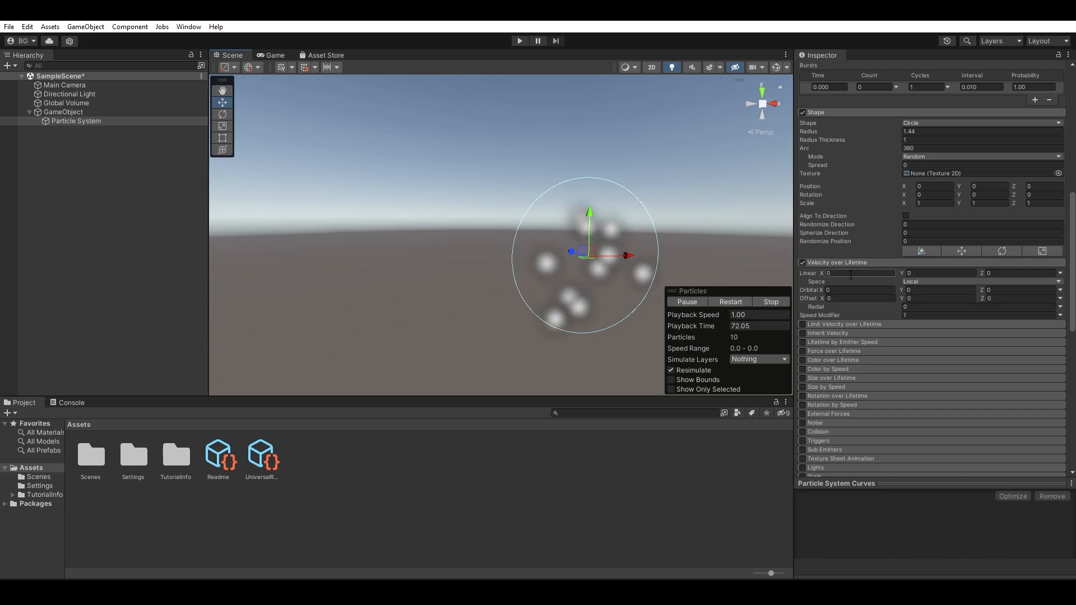
- Set the Shape module's Rotation X to 90 so the emitter circle lies flat
{"action": "scroll", "coordinate": [874, 294], "scroll_direction": "up", "scroll_amount": 3}
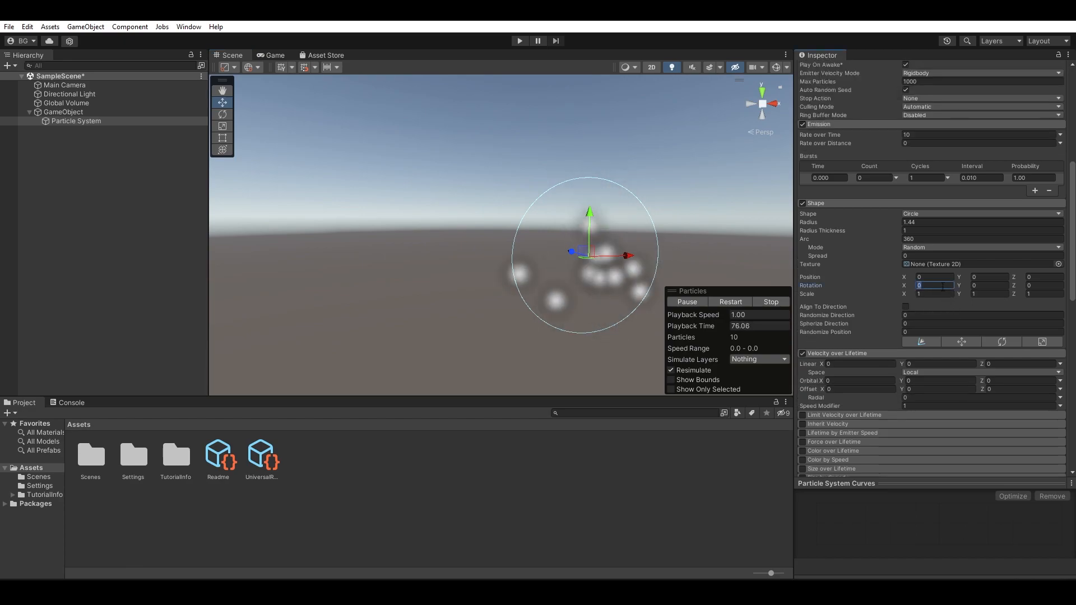
{"action": "type", "text": "90"}
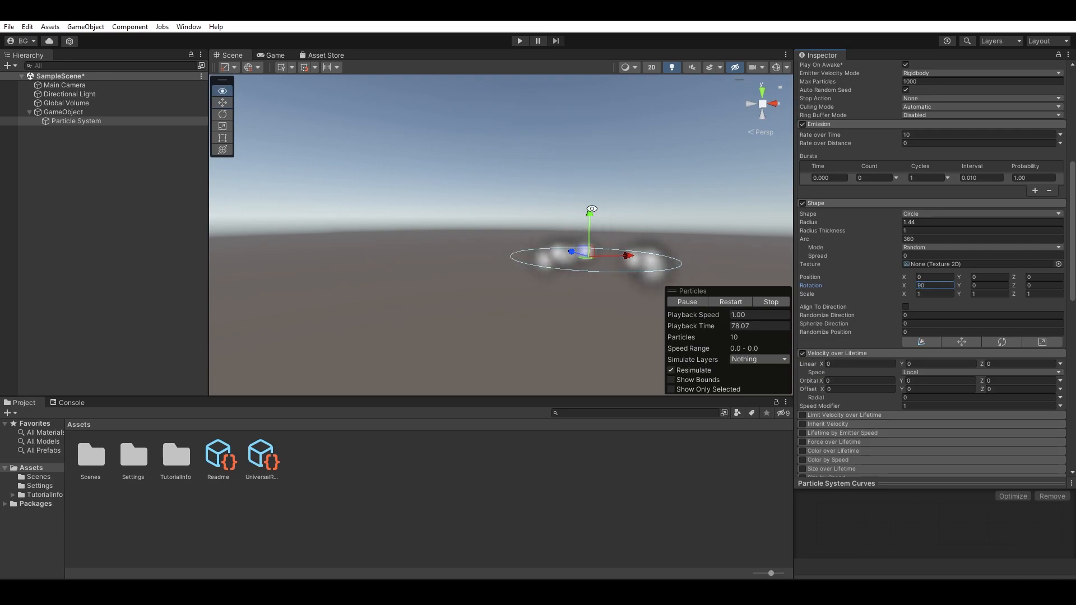
{"action": "left_click_drag", "start_coordinate": [589, 210], "coordinate": [743, 258], "text": "alt"}
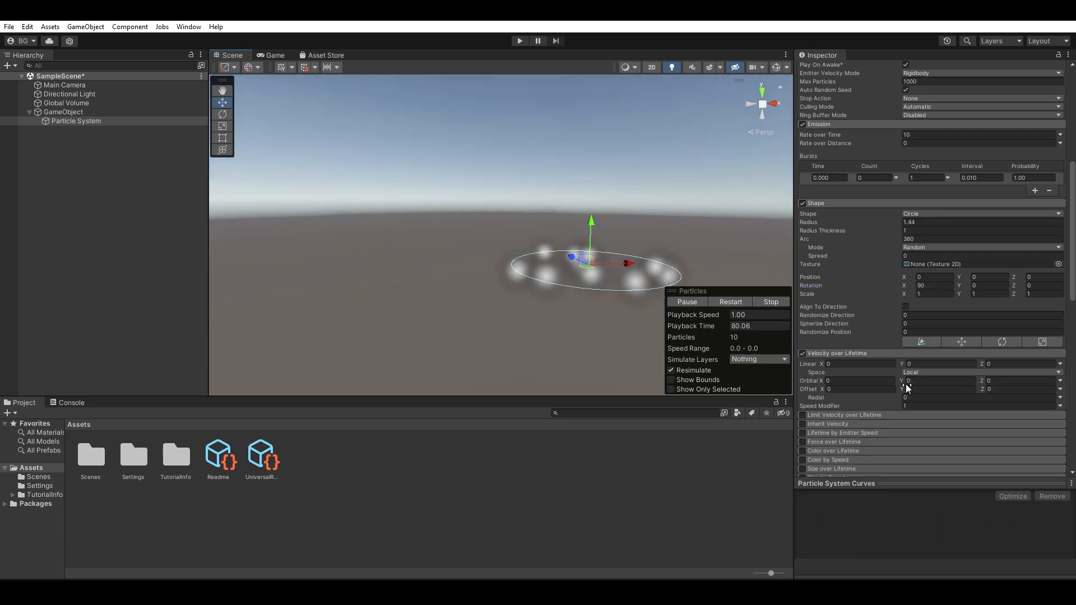
- Set the Orbital Y velocity to 4.34 and examine the particles circling the emitter from above
{"action": "type", "text": "4.34"}
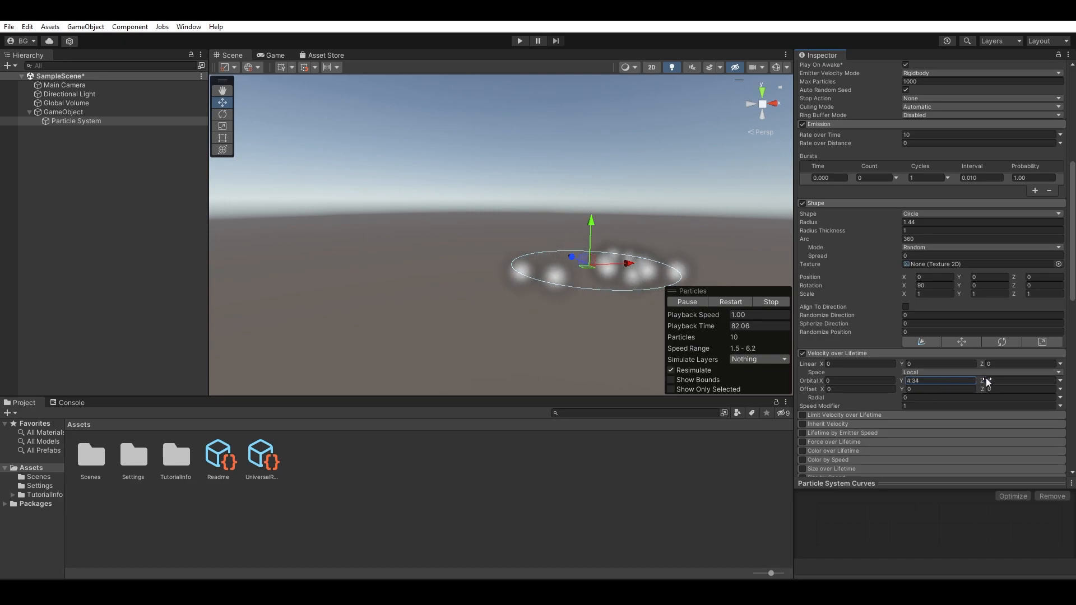
{"action": "left_click_drag", "start_coordinate": [539, 240], "coordinate": [705, 255], "text": "alt"}
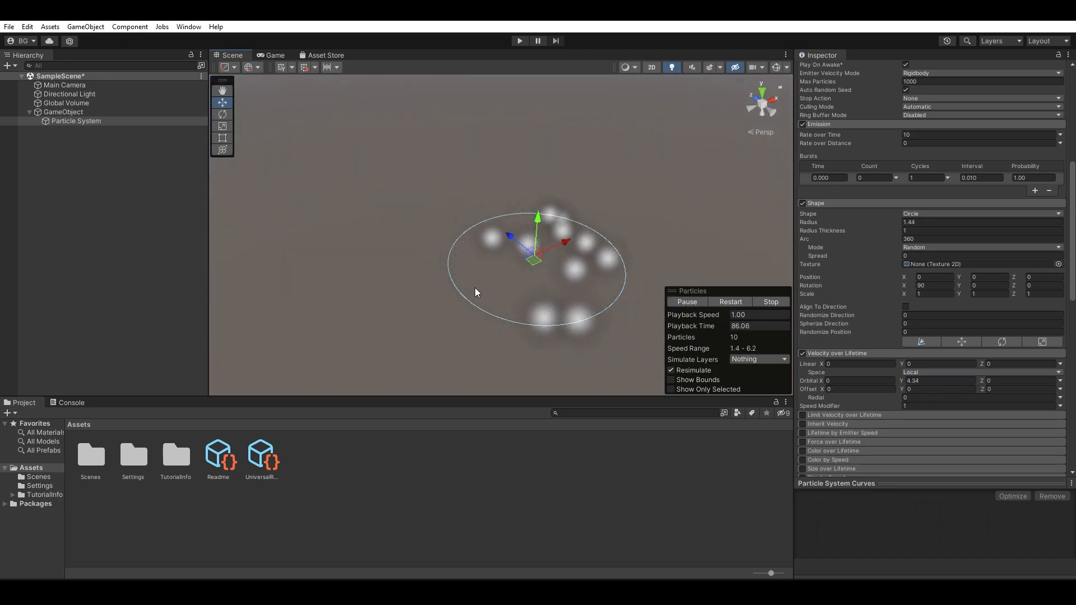
{"action": "key", "text": "q"}
{"action": "key", "text": "w"}
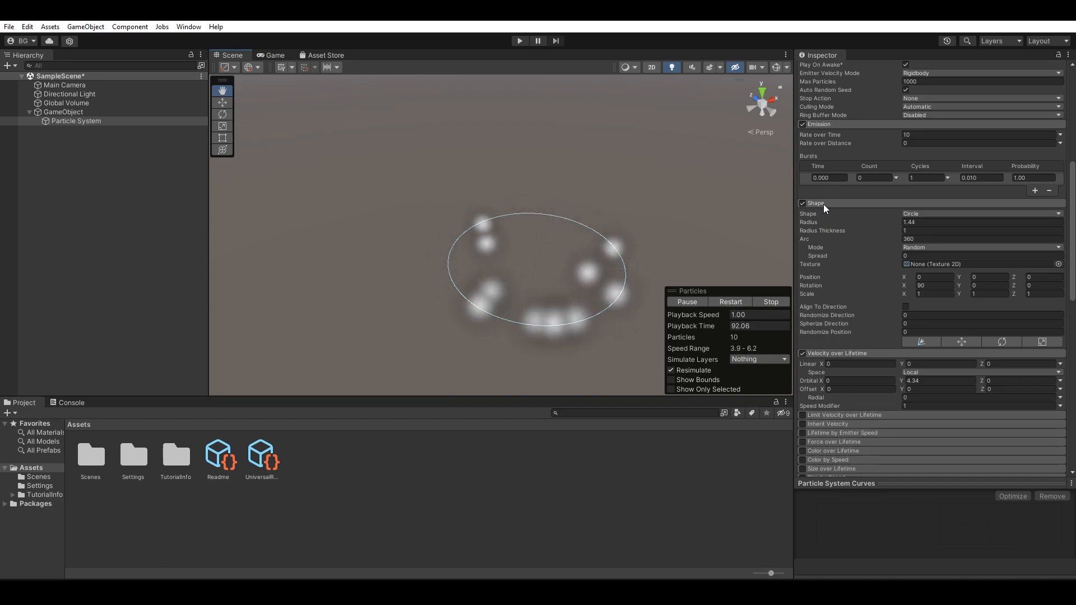
- Collapse the Shape module and raise the Orbital Y velocity to 17.42
{"action": "left_click", "coordinate": [822, 204]}
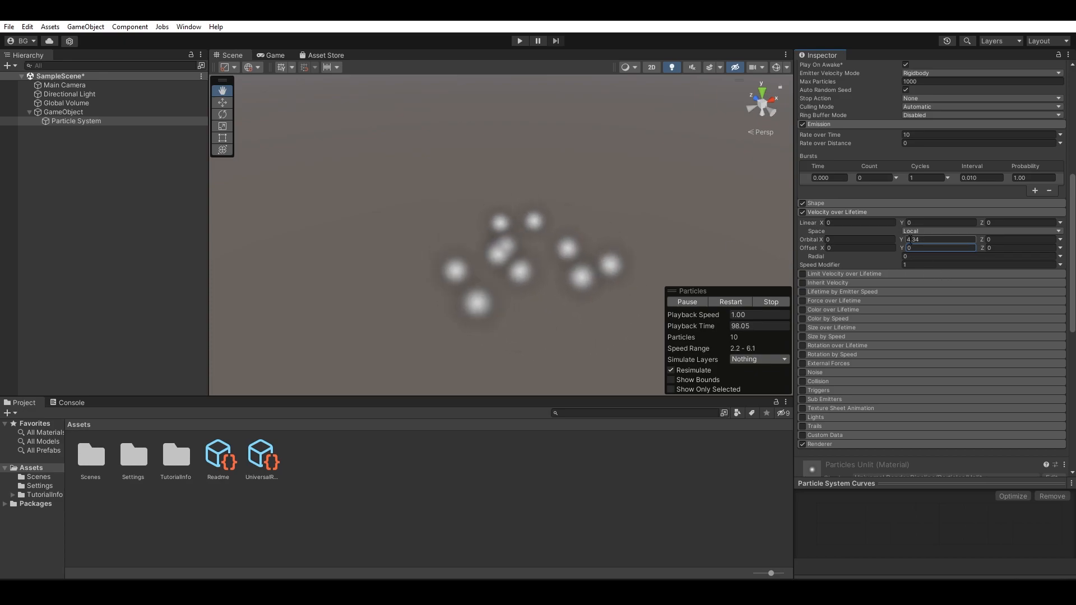
{"action": "left_click", "coordinate": [927, 240]}
{"action": "type", "text": "5.3"}
{"action": "left_click_drag", "start_coordinate": [927, 239], "coordinate": [96, 241]}
{"action": "left_click_drag", "start_coordinate": [527, 229], "coordinate": [533, 227], "text": "alt"}
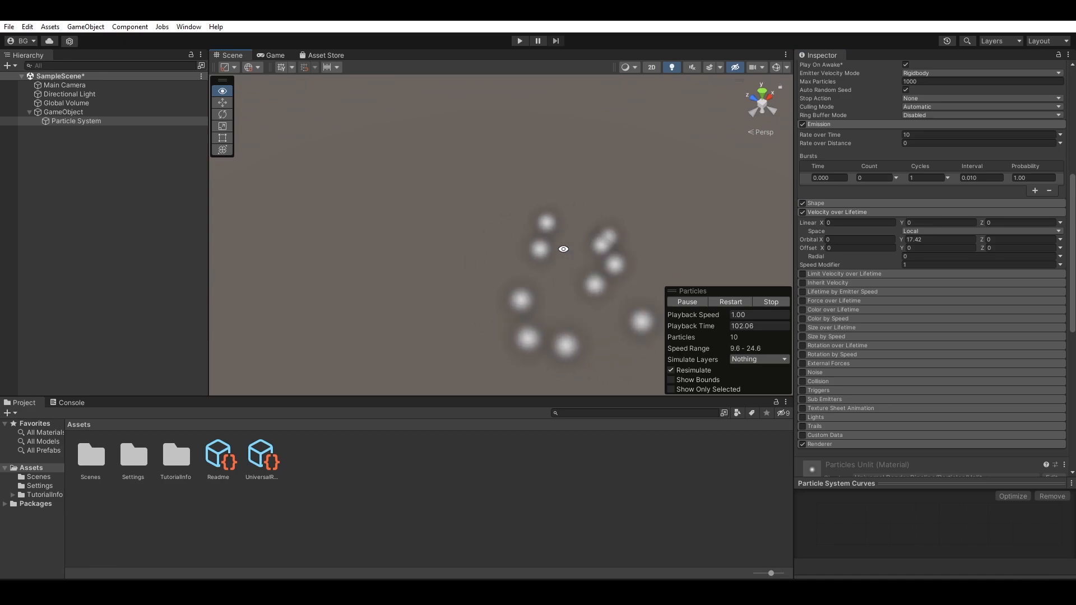
- Raise the Orbital Z velocity to 60.1 and examine the combined orbit from a lower angle
{"action": "mouse_move", "coordinate": [904, 239]}
{"action": "left_mouse_down"}
{"action": "mouse_move", "coordinate": [489, 241]}
{"action": "mouse_move", "coordinate": [801, 226]}
{"action": "mouse_move", "coordinate": [904, 237]}
{"action": "left_mouse_up"}
{"action": "left_click_drag", "start_coordinate": [982, 239], "coordinate": [190, 228]}
{"action": "left_click_drag", "start_coordinate": [502, 247], "coordinate": [496, 180], "text": "alt"}
- Reset the Orbital Y and Orbital Z velocities to 0
{"action": "left_click", "coordinate": [934, 239]}
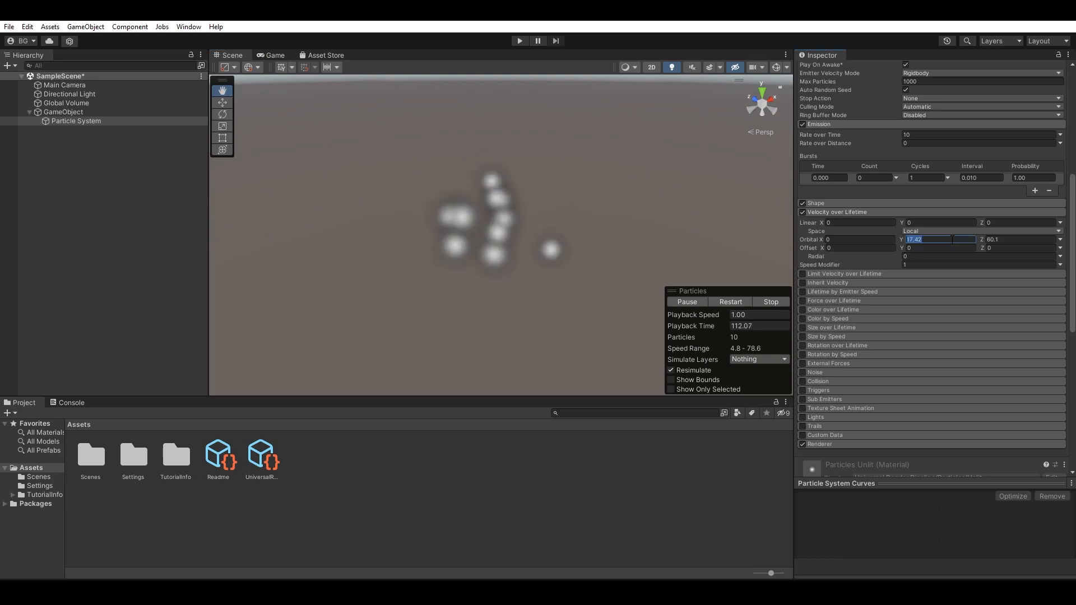
{"action": "type", "text": "0"}
{"action": "left_click", "coordinate": [1011, 239]}
{"action": "type", "text": "0"}
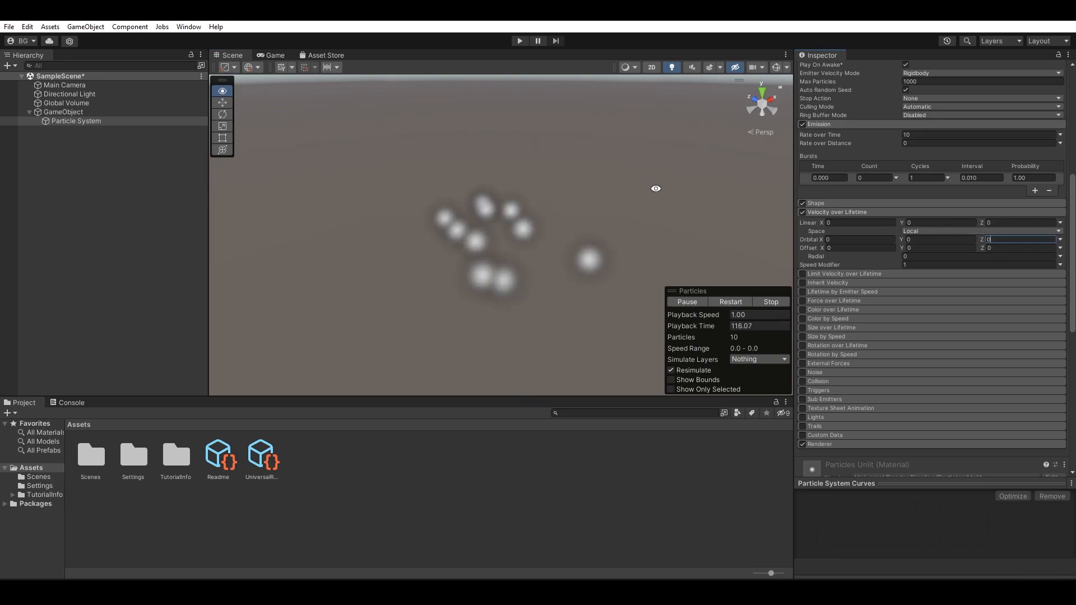
- Try an Offset X value together with an Orbital Y velocity, and reset Offset X to 0
{"action": "left_click", "coordinate": [834, 247]}
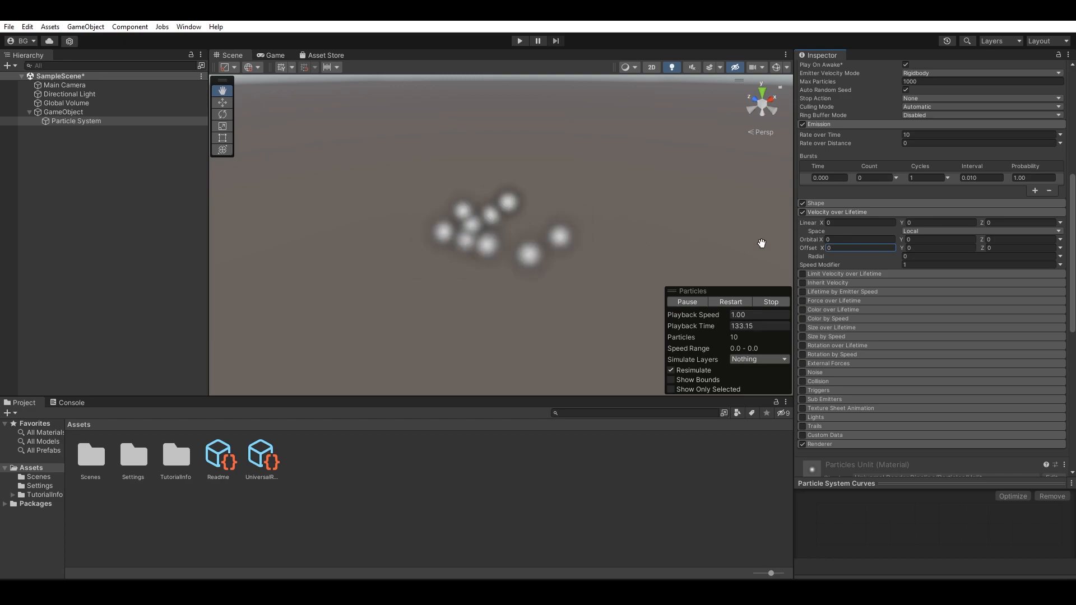
{"action": "left_click_drag", "start_coordinate": [902, 240], "coordinate": [967, 237]}
{"action": "left_click_drag", "start_coordinate": [822, 247], "coordinate": [915, 244]}
{"action": "left_click", "coordinate": [863, 248]}
{"action": "type", "text": "0"}
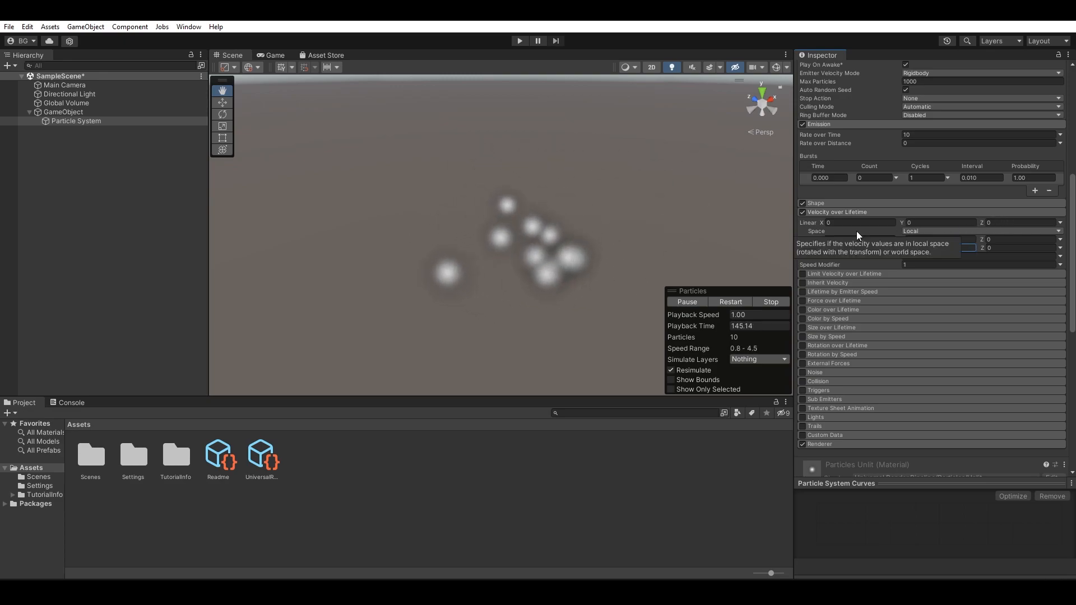
- Disable the Velocity over Lifetime module, and expand Limit Velocity over Lifetime to review its settings
{"action": "scroll", "coordinate": [829, 207], "scroll_direction": "down", "scroll_amount": 1}
{"action": "left_click", "coordinate": [802, 183]}
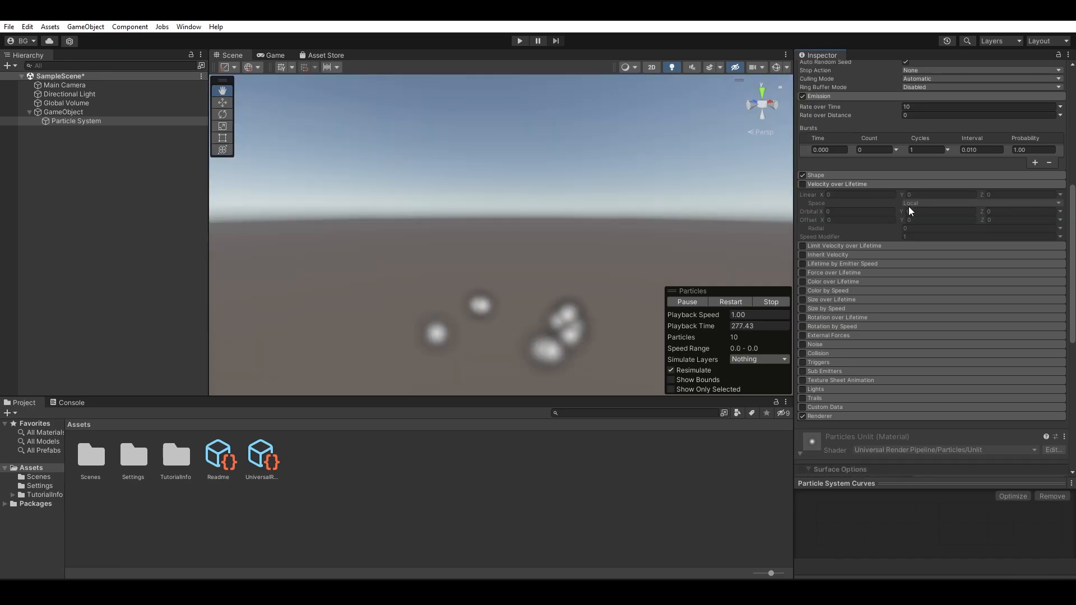
{"action": "scroll", "coordinate": [865, 244], "scroll_direction": "down", "scroll_amount": 1}
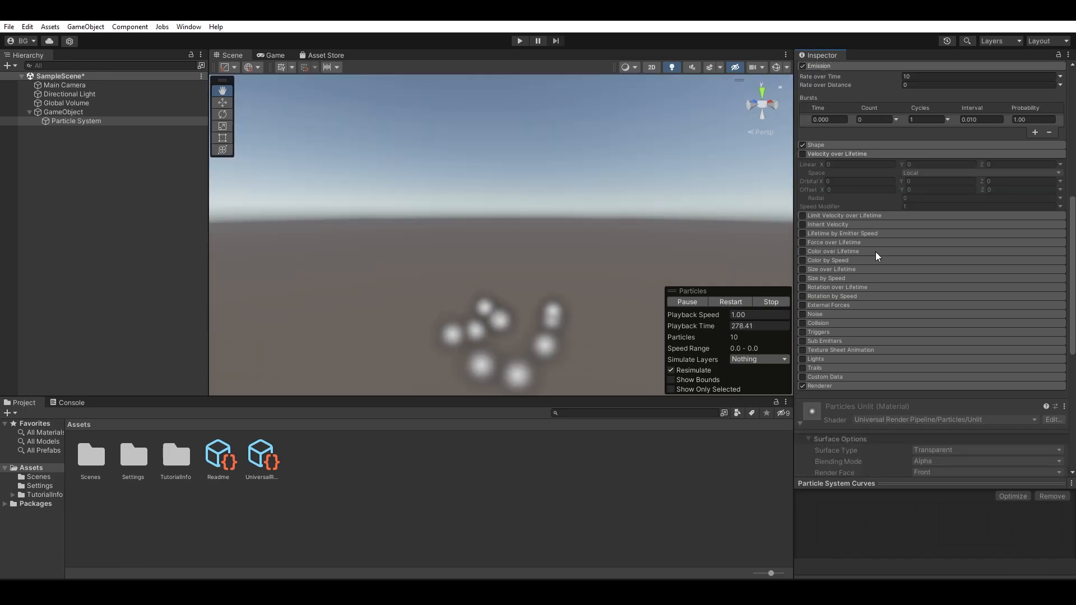
{"action": "left_click", "coordinate": [831, 216]}
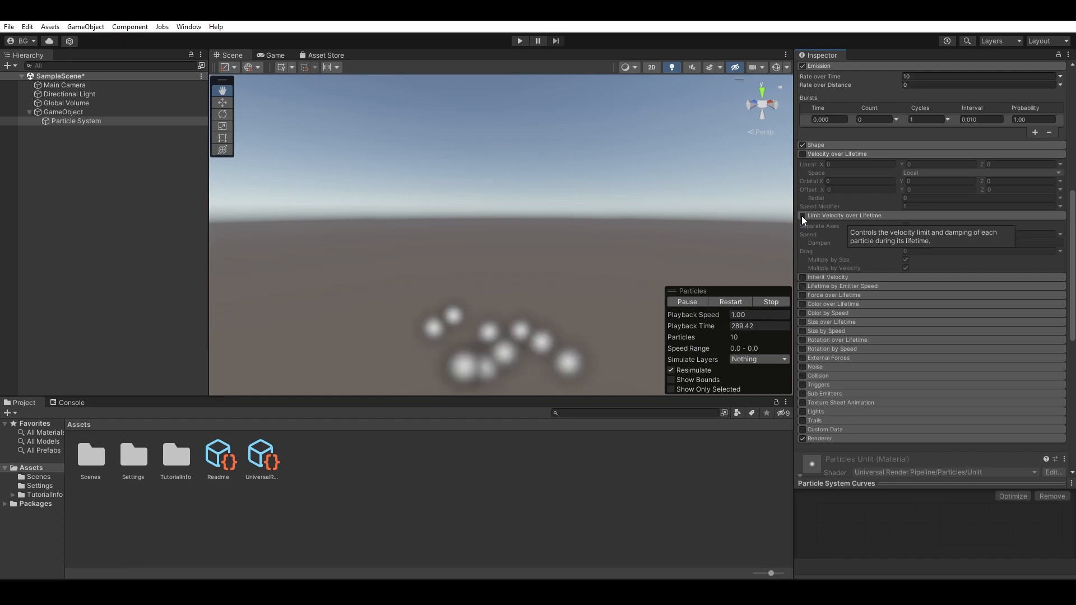
{"action": "scroll", "coordinate": [828, 227], "scroll_direction": "down", "scroll_amount": 3}
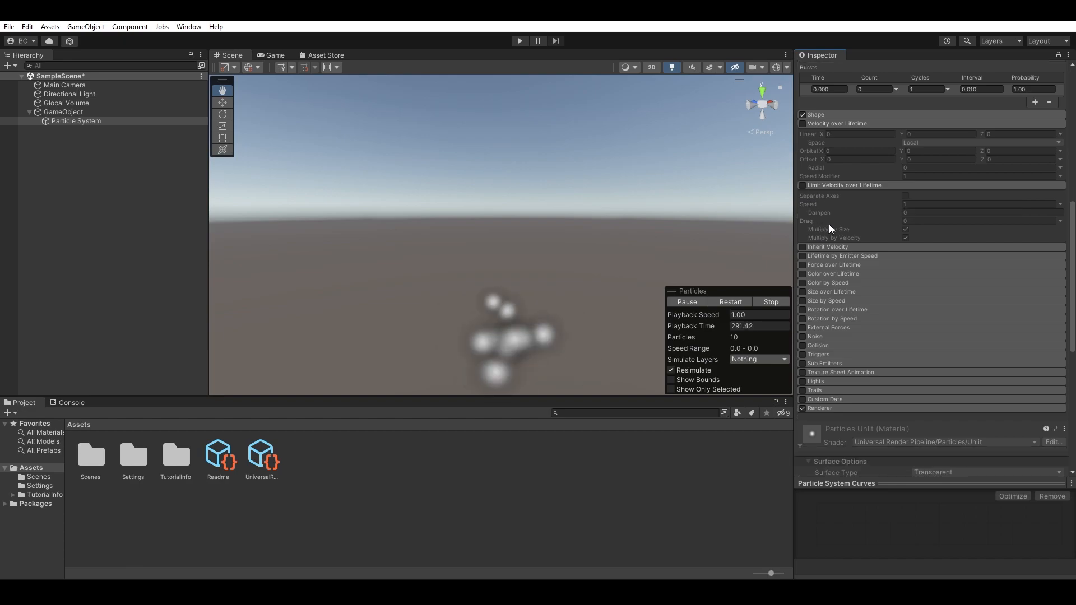
{"action": "scroll", "coordinate": [830, 227], "scroll_direction": "down", "scroll_amount": 3}
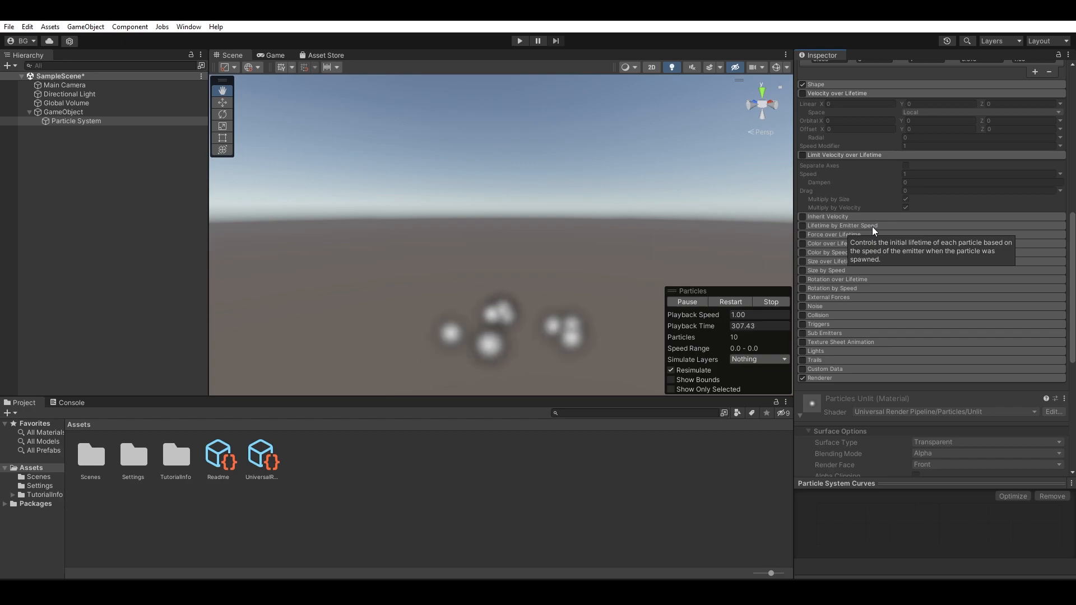
- Review the settings of the Lifetime by Emitter Speed and Force over Lifetime modules, collapsing each one again
{"action": "left_click", "coordinate": [843, 226]}
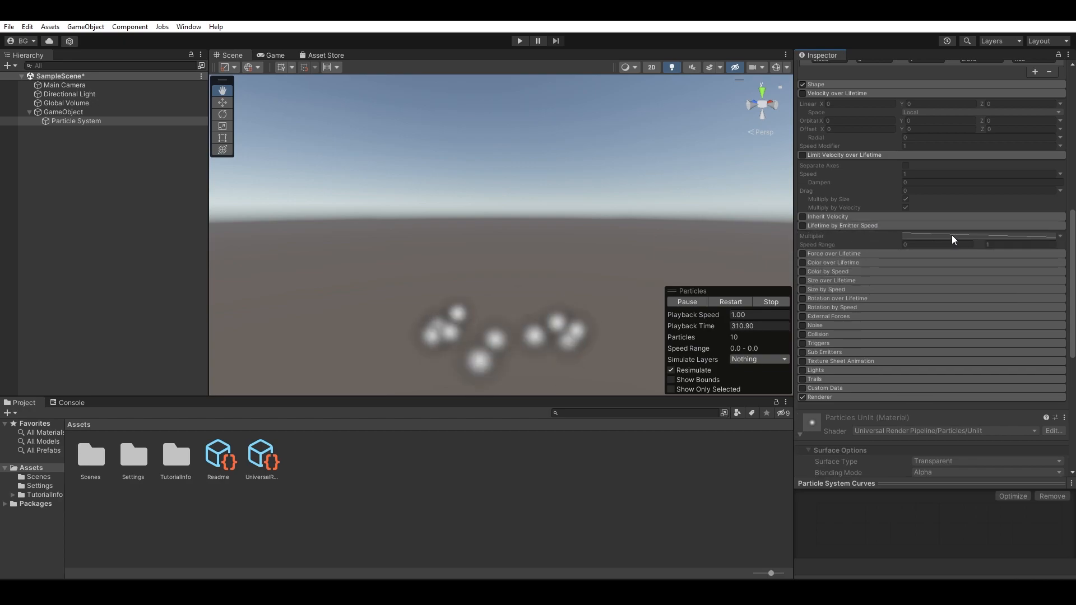
{"action": "left_click", "coordinate": [852, 227]}
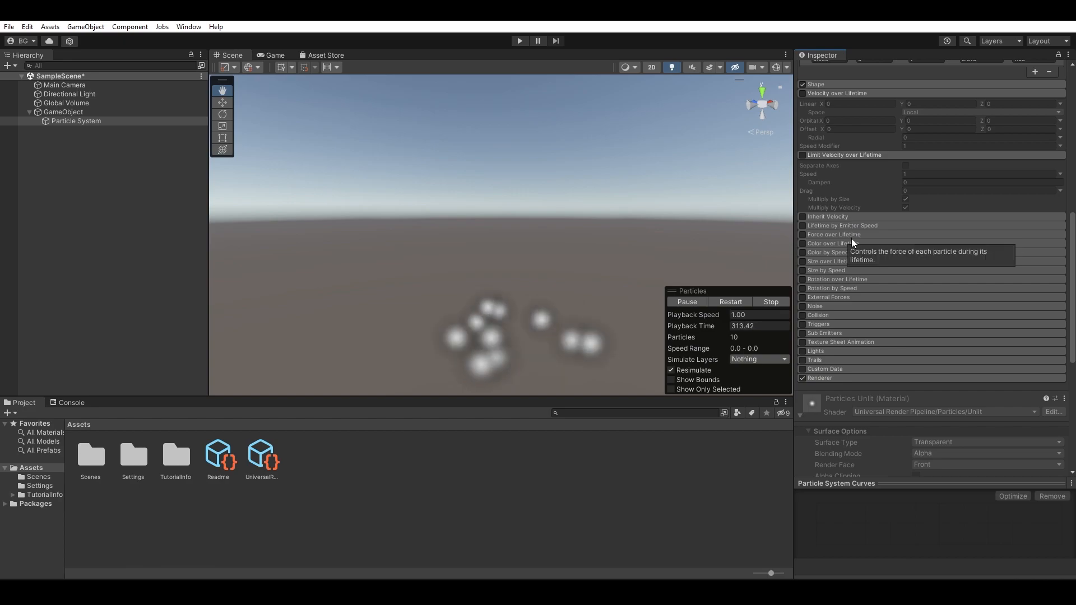
{"action": "left_click", "coordinate": [821, 235]}
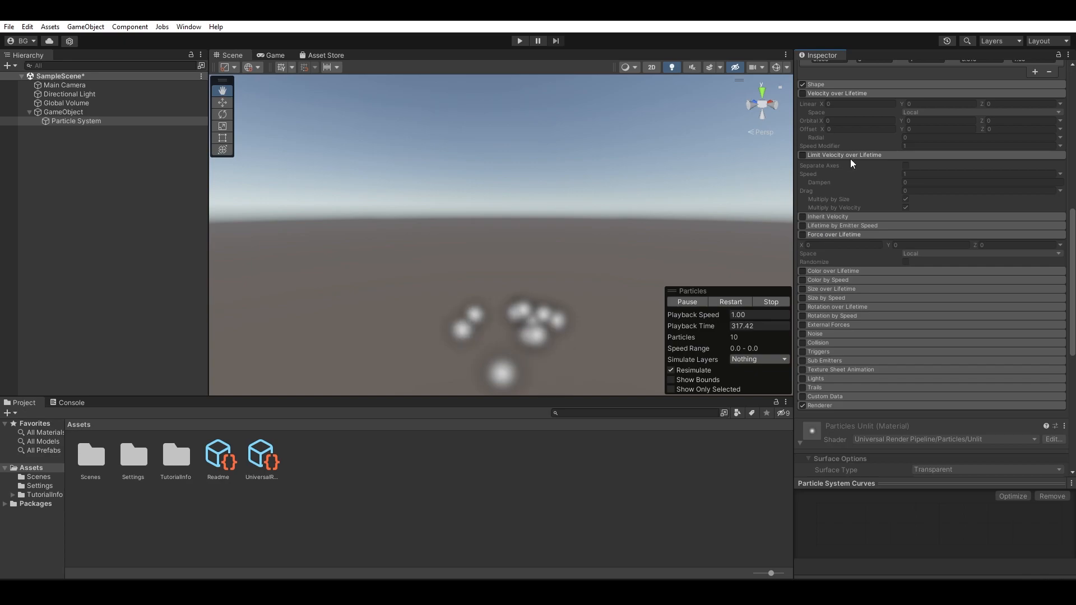
{"action": "left_click", "coordinate": [825, 235]}
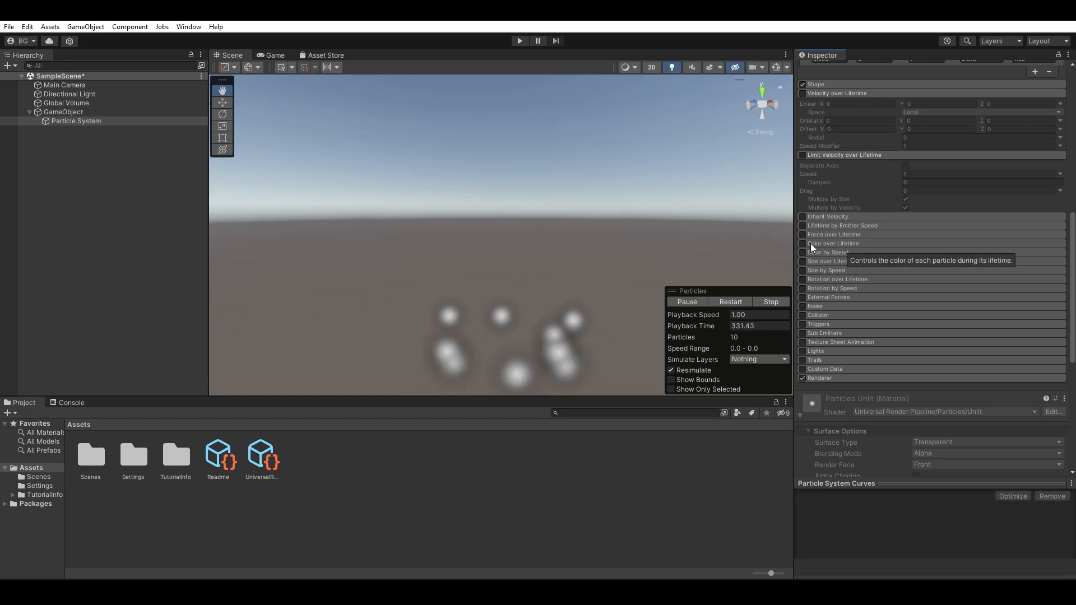
- Enable and expand the Color over Lifetime module, keeping its colour mode on Gradient
{"action": "left_click", "coordinate": [802, 243]}
{"action": "left_click", "coordinate": [826, 245]}
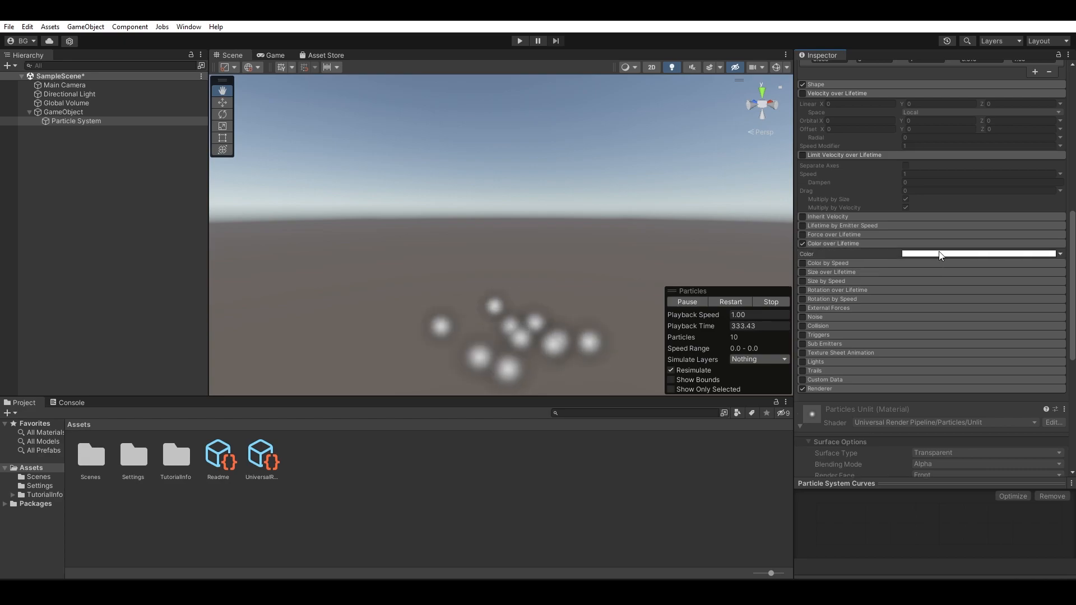
{"action": "left_click", "coordinate": [1058, 255]}
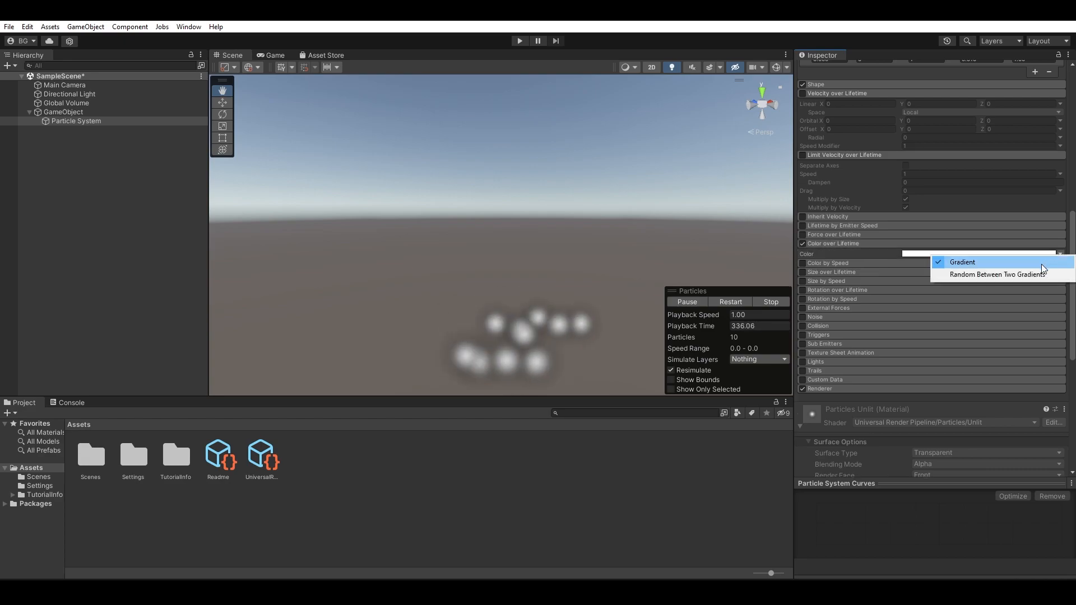
{"action": "left_click", "coordinate": [1000, 259]}
- Set the start colour key of the Color over Lifetime gradient to a fully saturated orange
{"action": "left_click", "coordinate": [973, 254]}
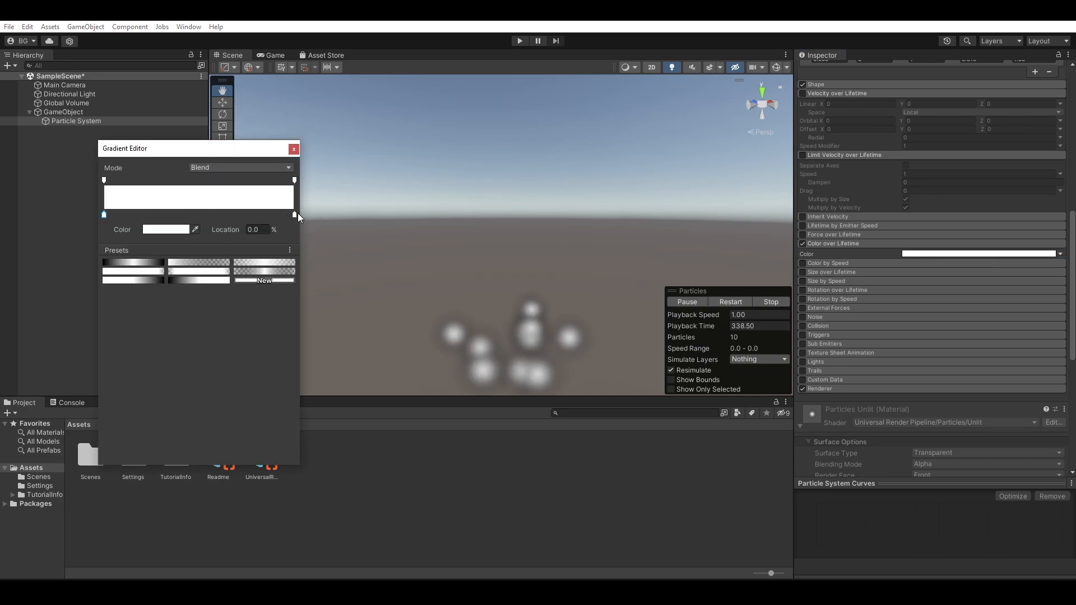
{"action": "left_click", "coordinate": [167, 231]}
{"action": "left_click", "coordinate": [280, 288]}
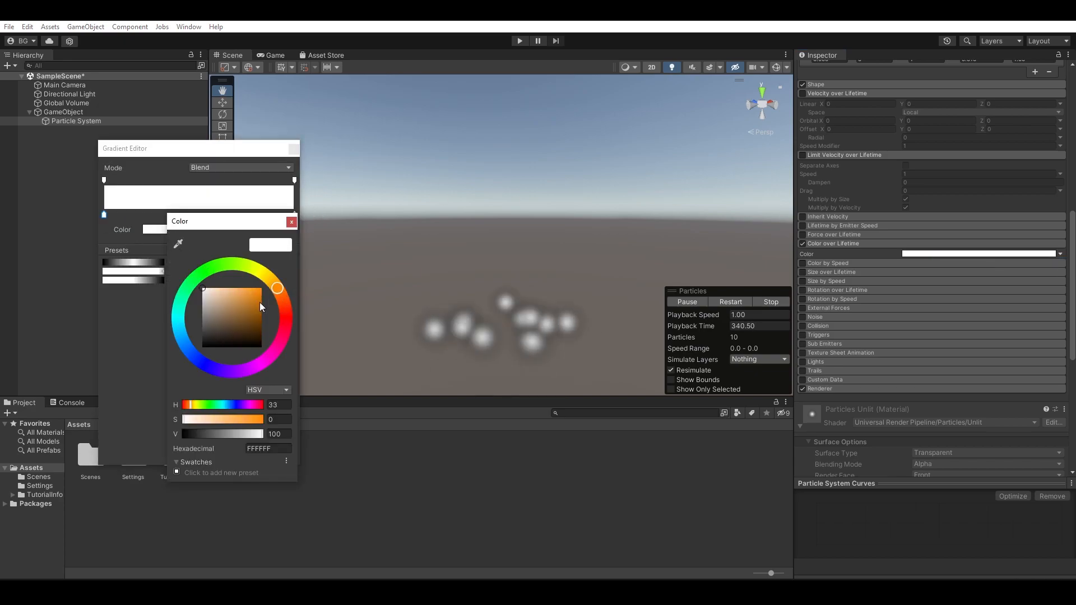
{"action": "left_click_drag", "start_coordinate": [256, 297], "coordinate": [271, 280]}
{"action": "left_click", "coordinate": [289, 222]}
- Set the gradient's end colour key at 100% to a bright green
{"action": "left_click", "coordinate": [293, 215]}
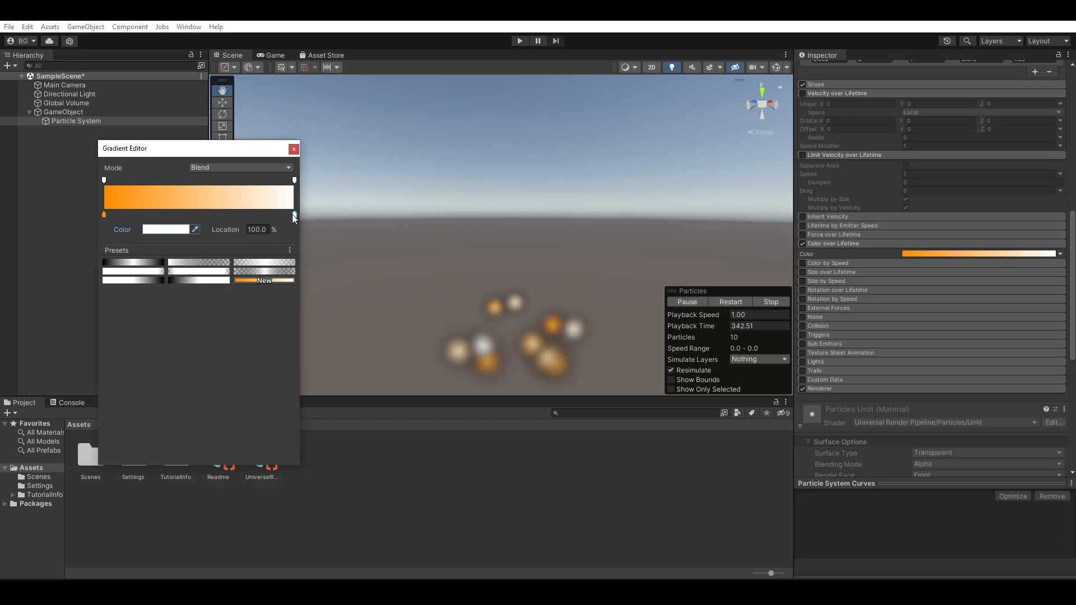
{"action": "left_click", "coordinate": [169, 230]}
{"action": "left_click", "coordinate": [209, 266]}
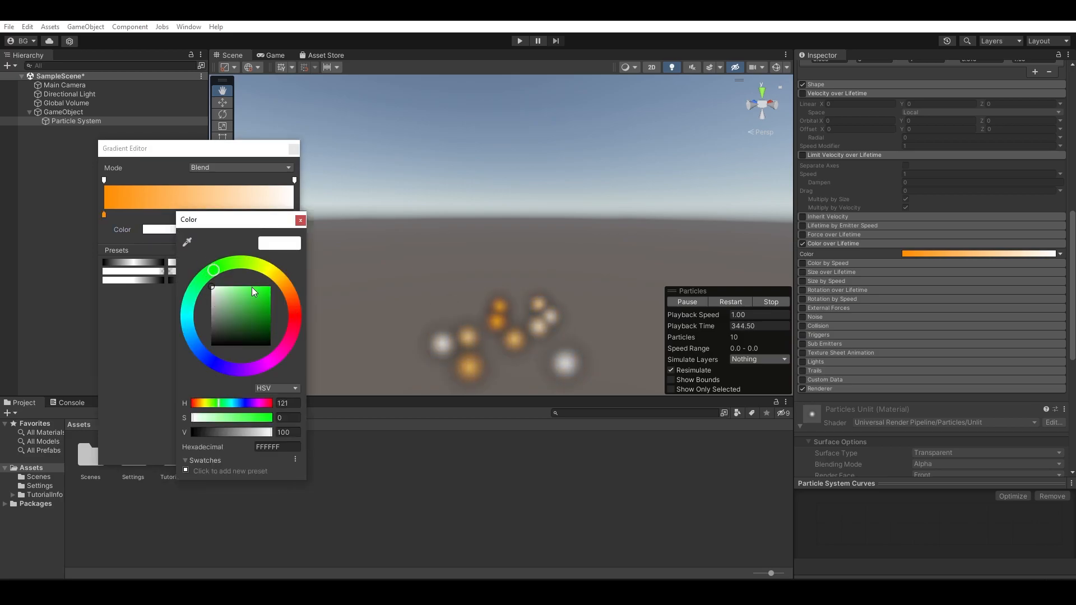
{"action": "left_click_drag", "start_coordinate": [267, 289], "coordinate": [294, 254]}
{"action": "left_click", "coordinate": [300, 220]}
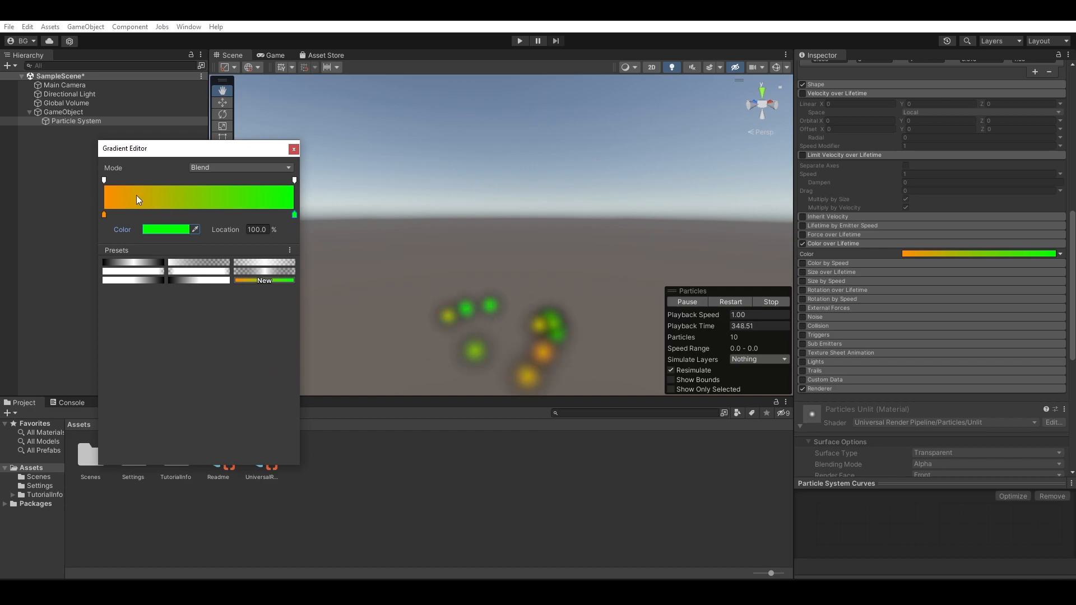
- Try moving the green colour key to a location of 19.7%, and return it to the gradient's end
{"action": "left_click", "coordinate": [105, 215]}
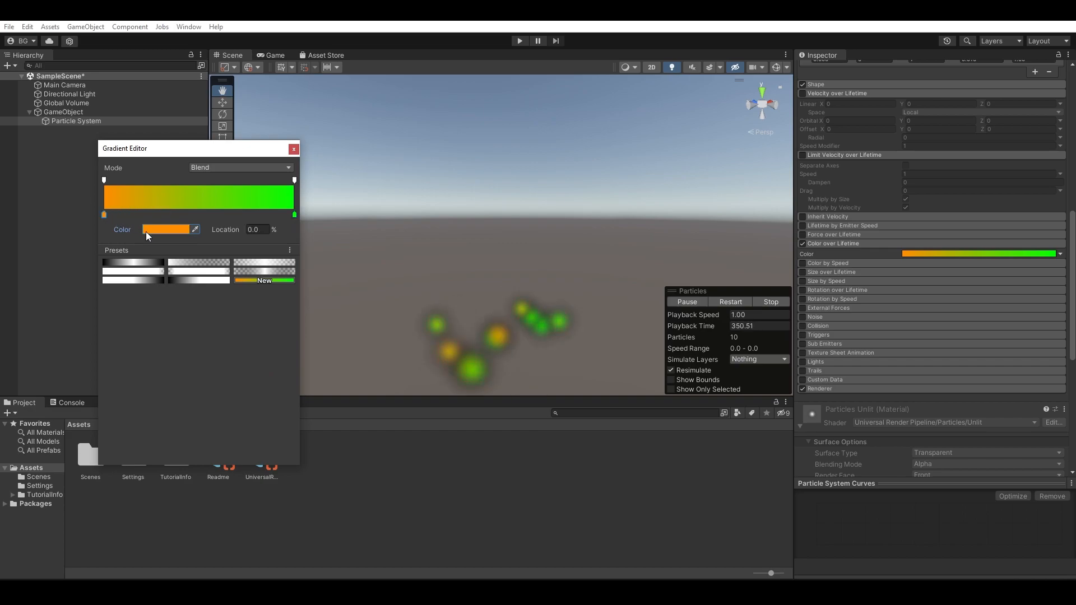
{"action": "left_click", "coordinate": [294, 214]}
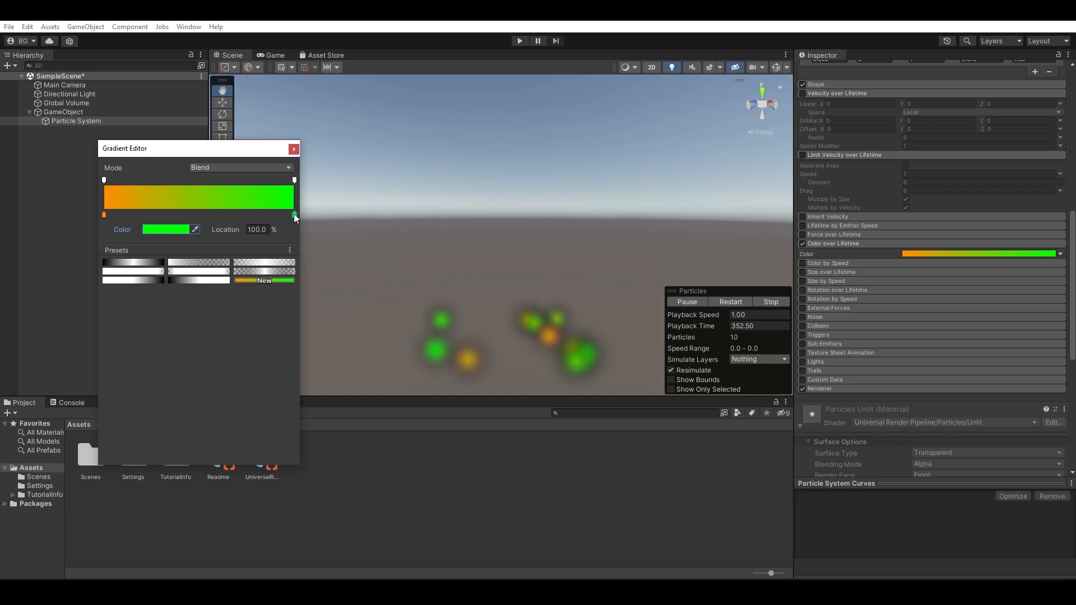
{"action": "left_click_drag", "start_coordinate": [294, 215], "coordinate": [141, 211]}
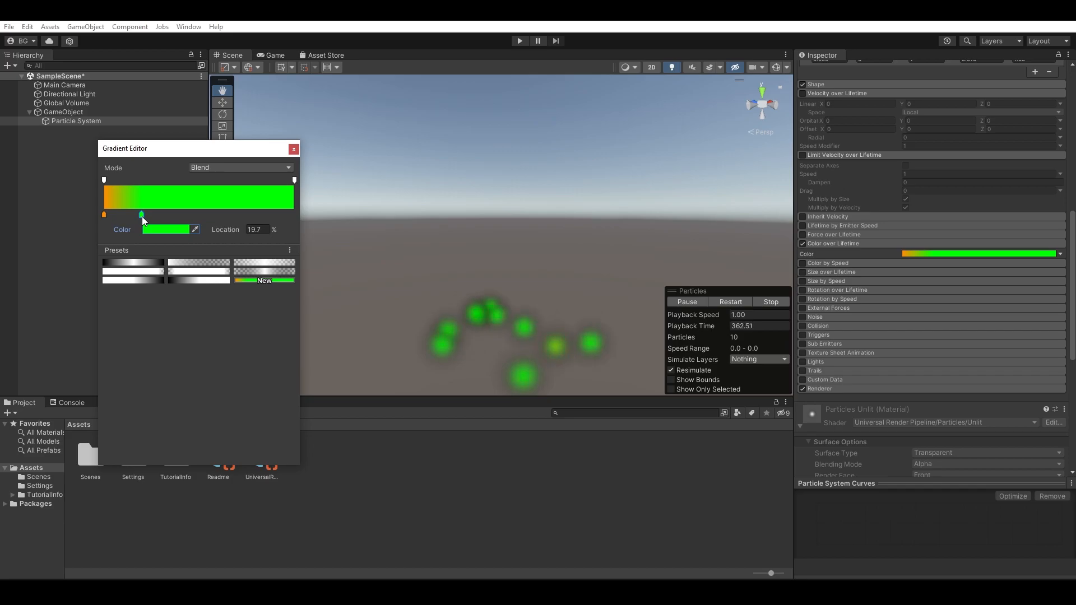
{"action": "left_click_drag", "start_coordinate": [142, 217], "coordinate": [300, 217]}
- Add a middle colour key at 52.6% of the gradient and colour it light blue (00D7FF)
{"action": "left_click", "coordinate": [205, 216]}
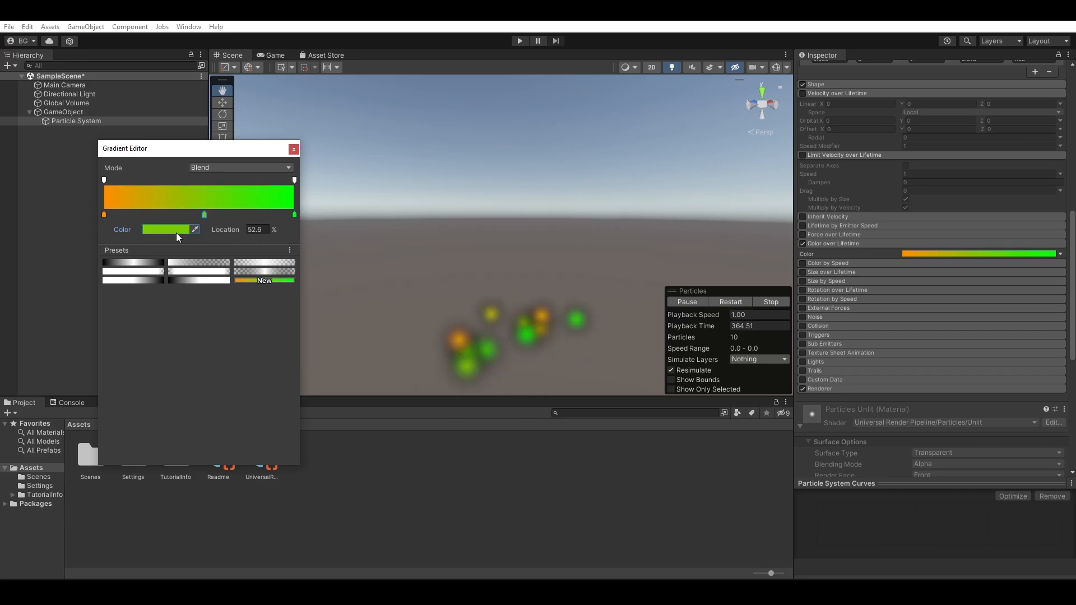
{"action": "left_click", "coordinate": [178, 230]}
{"action": "mouse_move", "coordinate": [238, 271]}
{"action": "left_mouse_down"}
{"action": "mouse_move", "coordinate": [287, 301]}
{"action": "mouse_move", "coordinate": [193, 277]}
{"action": "mouse_move", "coordinate": [165, 328]}
{"action": "left_mouse_up"}
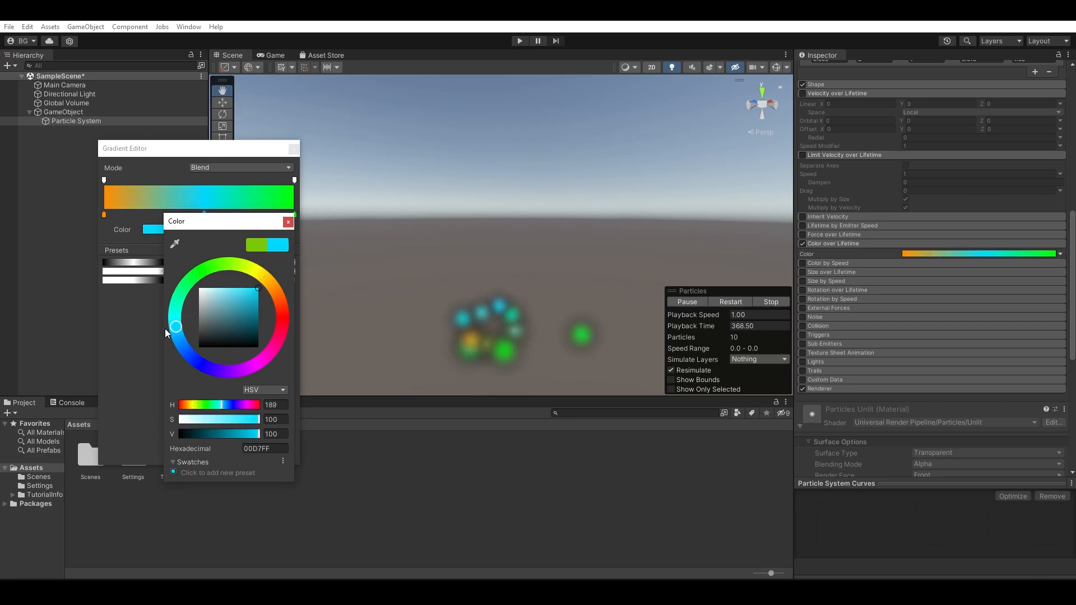
{"action": "left_click", "coordinate": [288, 221]}
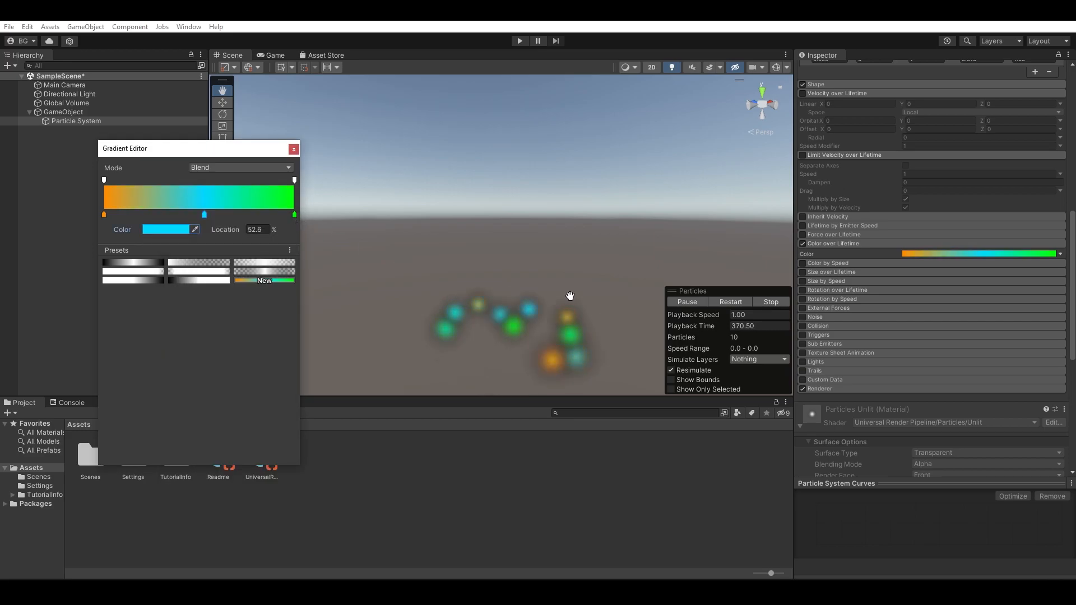
- Examine the coloured particles from a higher angle and compare the Start Color setting with the Color over Lifetime gradient
{"action": "left_click", "coordinate": [570, 293]}
{"action": "left_click_drag", "start_coordinate": [573, 266], "coordinate": [560, 300], "text": "alt"}
{"action": "middle_click_drag", "start_coordinate": [559, 300], "coordinate": [559, 255]}
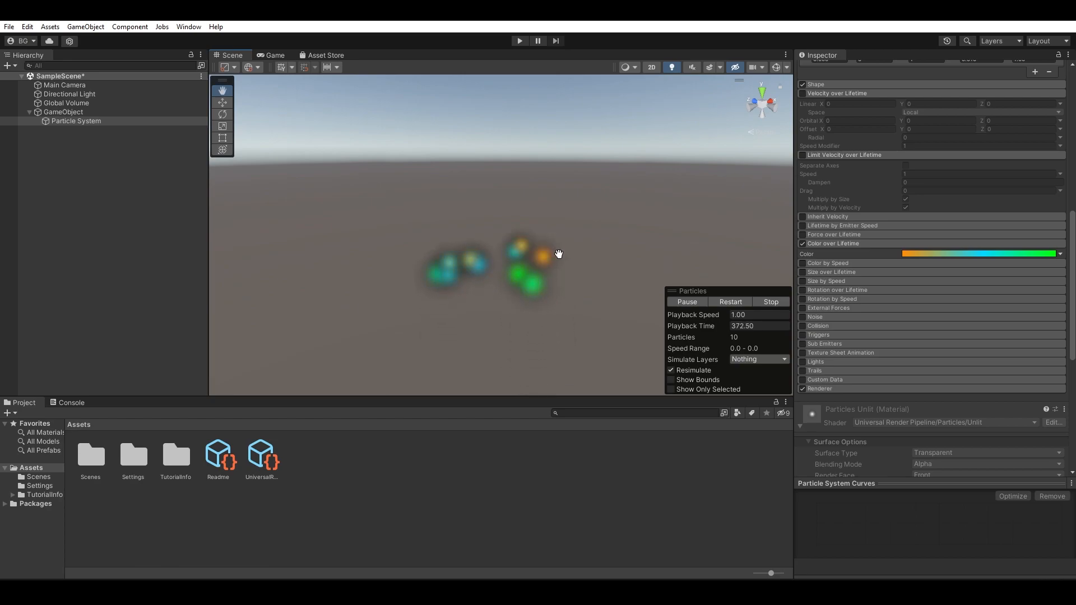
{"action": "left_click_drag", "start_coordinate": [559, 255], "coordinate": [557, 284], "text": "alt"}
{"action": "scroll", "coordinate": [915, 278], "scroll_direction": "up", "scroll_amount": 3}
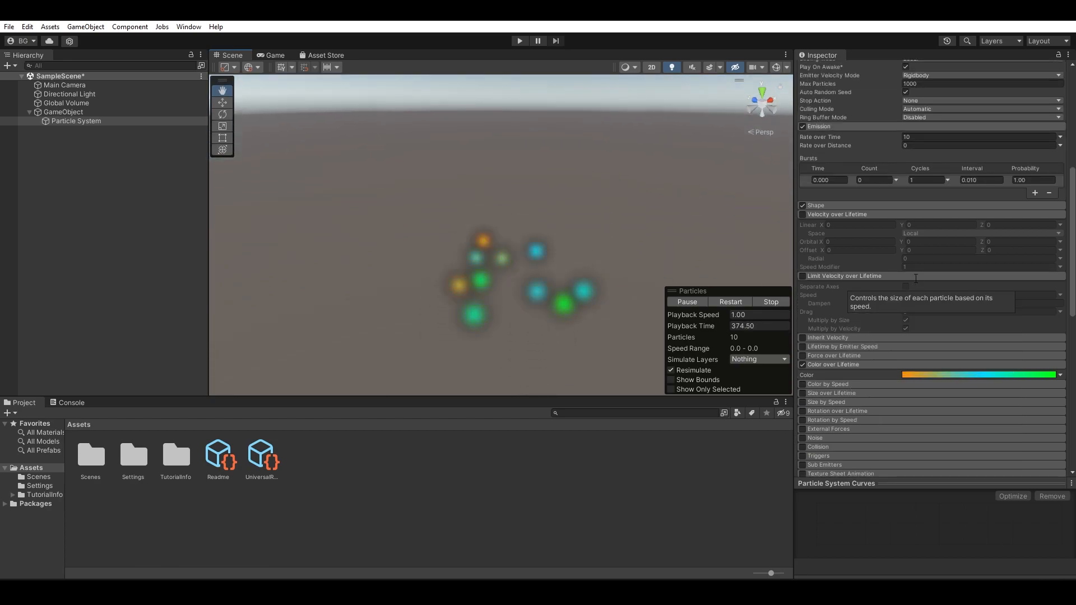
{"action": "scroll", "coordinate": [932, 432], "scroll_direction": "up", "scroll_amount": 1}
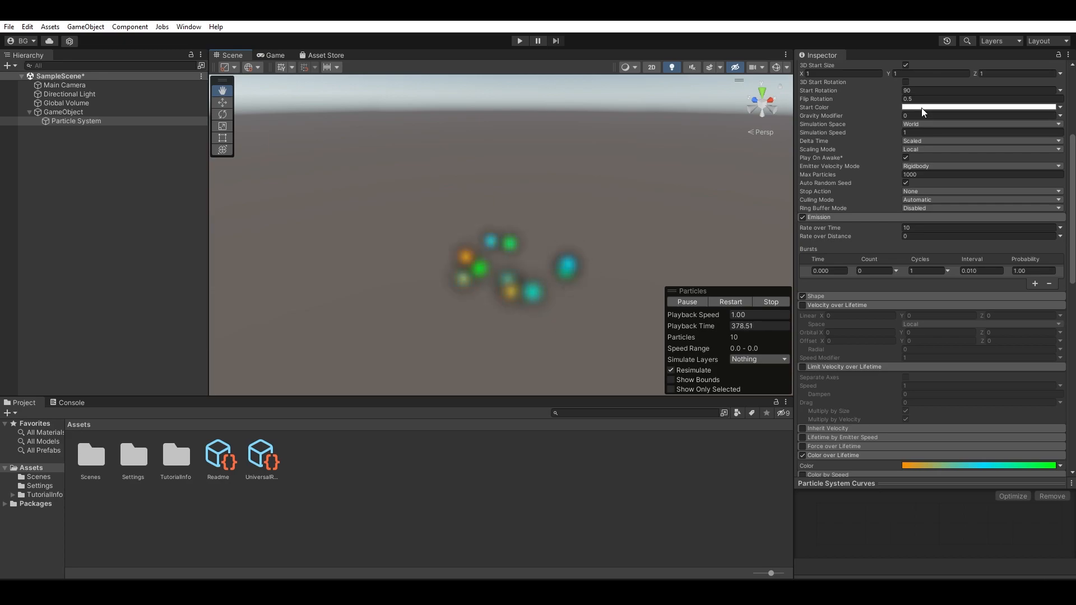
{"action": "scroll", "coordinate": [963, 431], "scroll_direction": "down", "scroll_amount": 2}
{"action": "scroll", "coordinate": [941, 406], "scroll_direction": "up", "scroll_amount": 5}
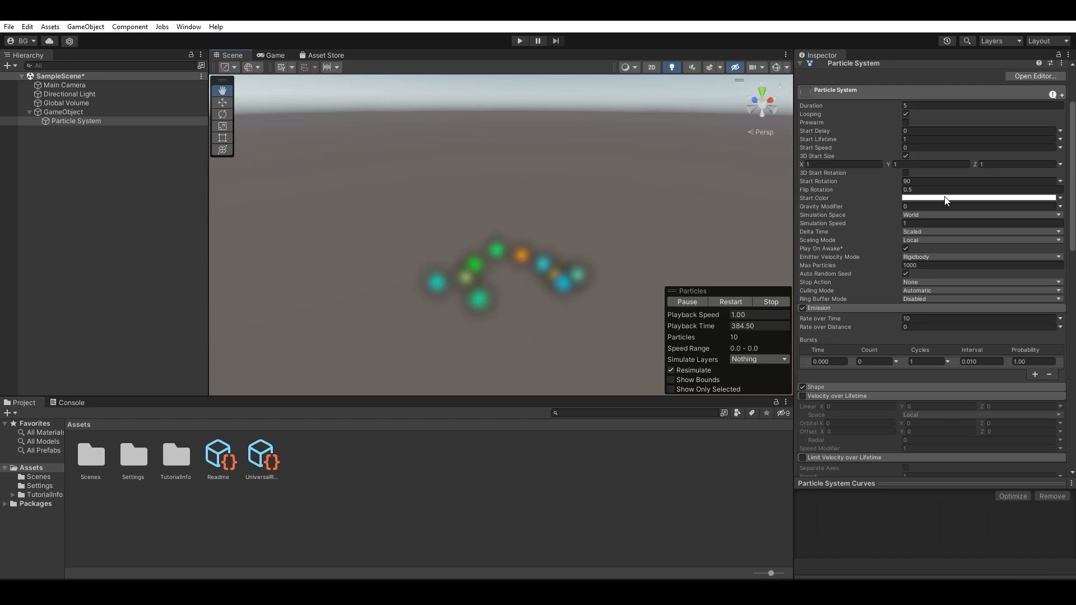
{"action": "scroll", "coordinate": [876, 420], "scroll_direction": "down", "scroll_amount": 5}
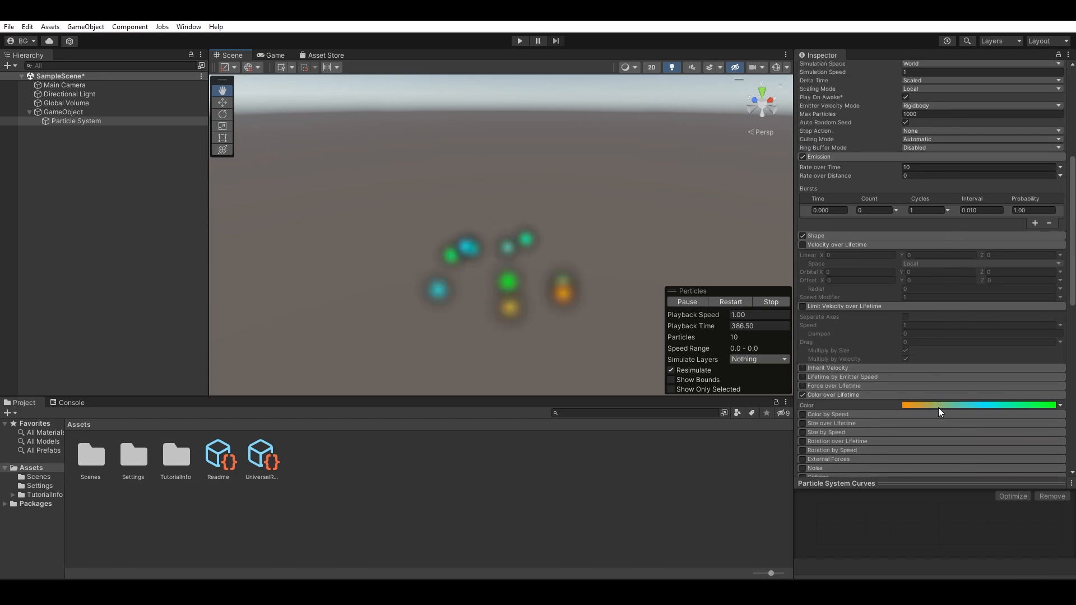
{"action": "scroll", "coordinate": [1017, 395], "scroll_direction": "up", "scroll_amount": 4}
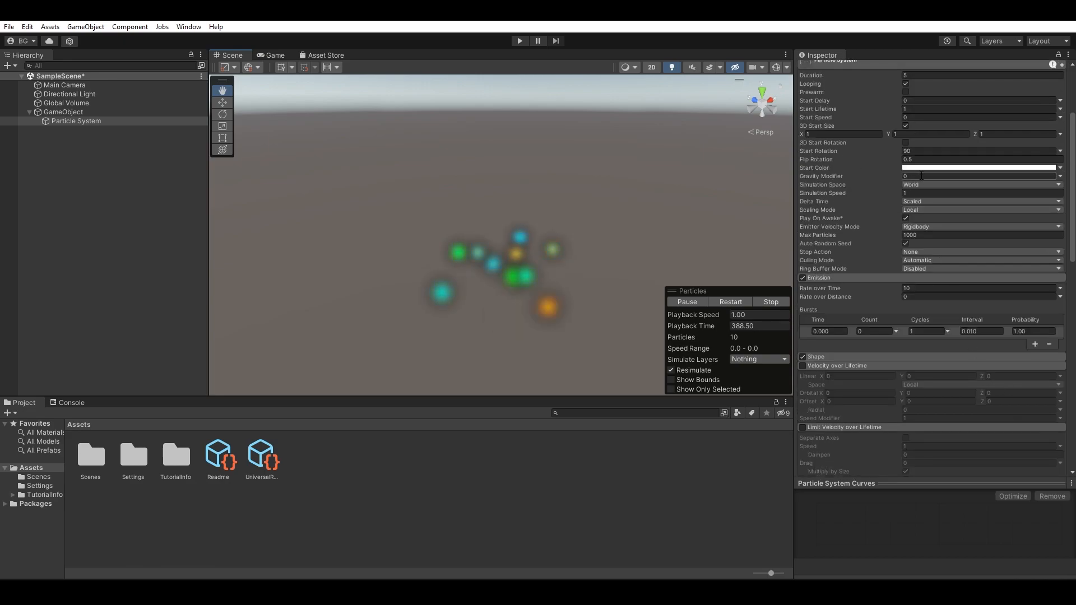
- Try a red Start Color (FF0000) combined with the lifetime gradient, and return it to white
{"action": "left_click", "coordinate": [980, 167]}
{"action": "left_click_drag", "start_coordinate": [1015, 221], "coordinate": [1030, 197]}
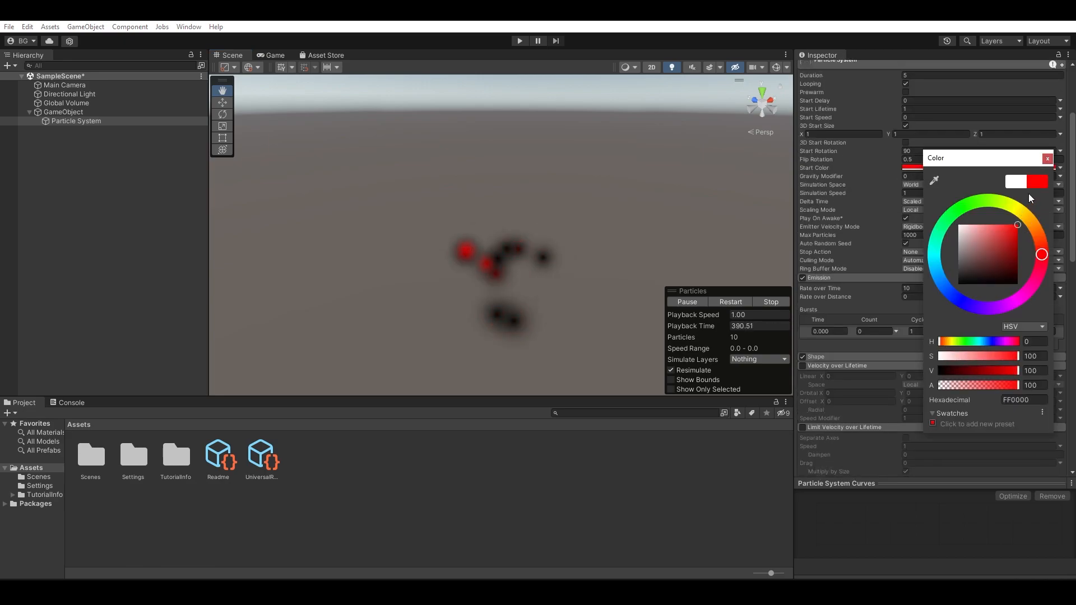
{"action": "mouse_move", "coordinate": [997, 240]}
{"action": "left_mouse_down"}
{"action": "mouse_move", "coordinate": [996, 210]}
{"action": "mouse_move", "coordinate": [1031, 203]}
{"action": "mouse_move", "coordinate": [990, 194]}
{"action": "mouse_move", "coordinate": [1023, 193]}
{"action": "mouse_move", "coordinate": [892, 184]}
{"action": "left_mouse_up"}
{"action": "left_click", "coordinate": [1047, 159]}
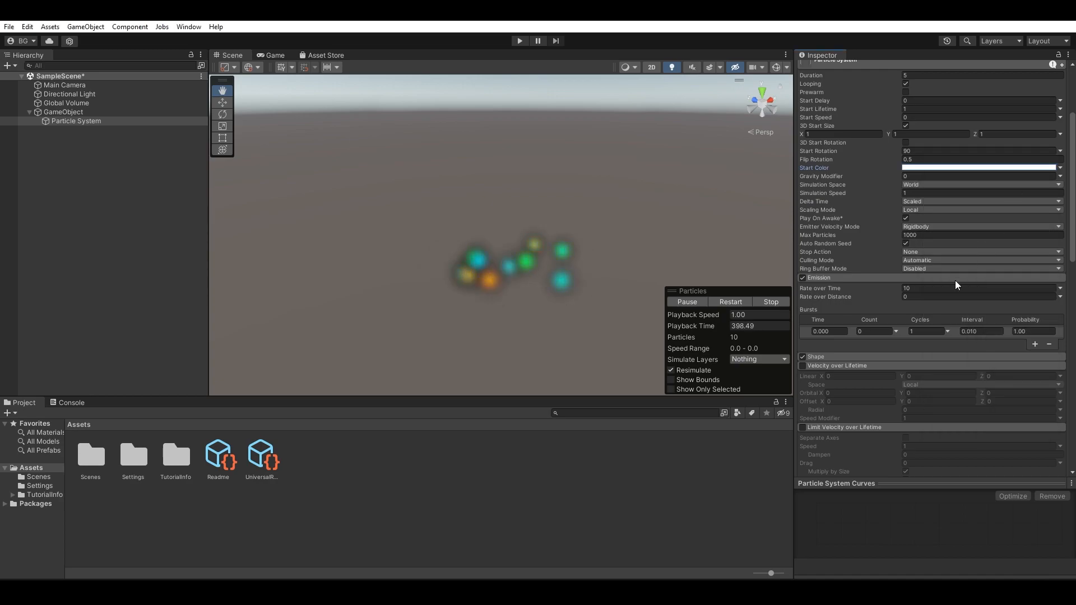
- Set the alpha key at the end of the Color over Lifetime gradient to 0
{"action": "scroll", "coordinate": [919, 379], "scroll_direction": "down", "scroll_amount": 5}
{"action": "scroll", "coordinate": [929, 343], "scroll_direction": "up", "scroll_amount": 4}
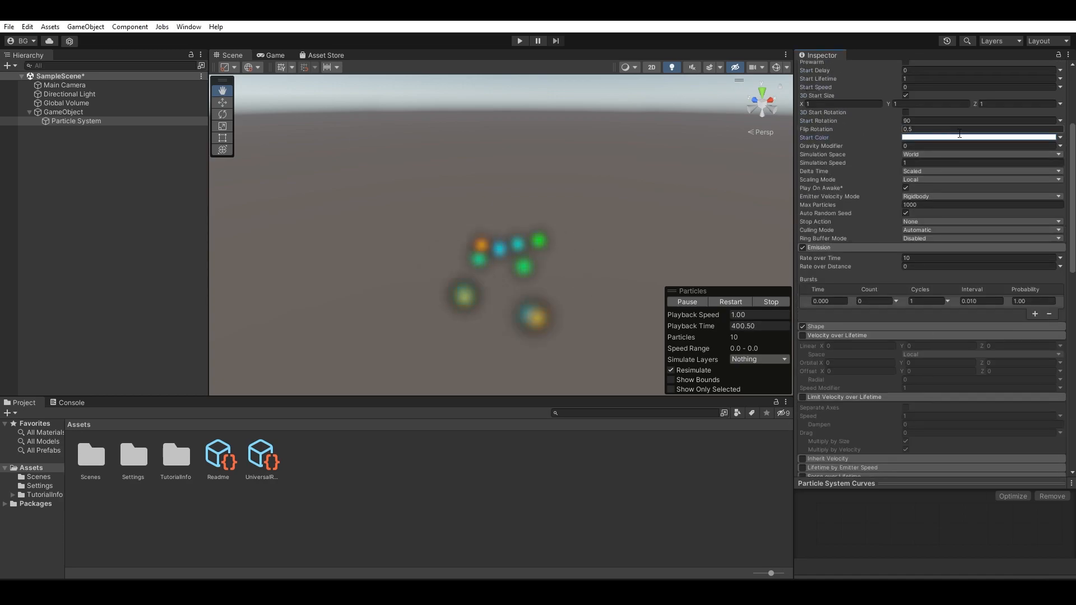
{"action": "scroll", "coordinate": [926, 152], "scroll_direction": "down", "scroll_amount": 3}
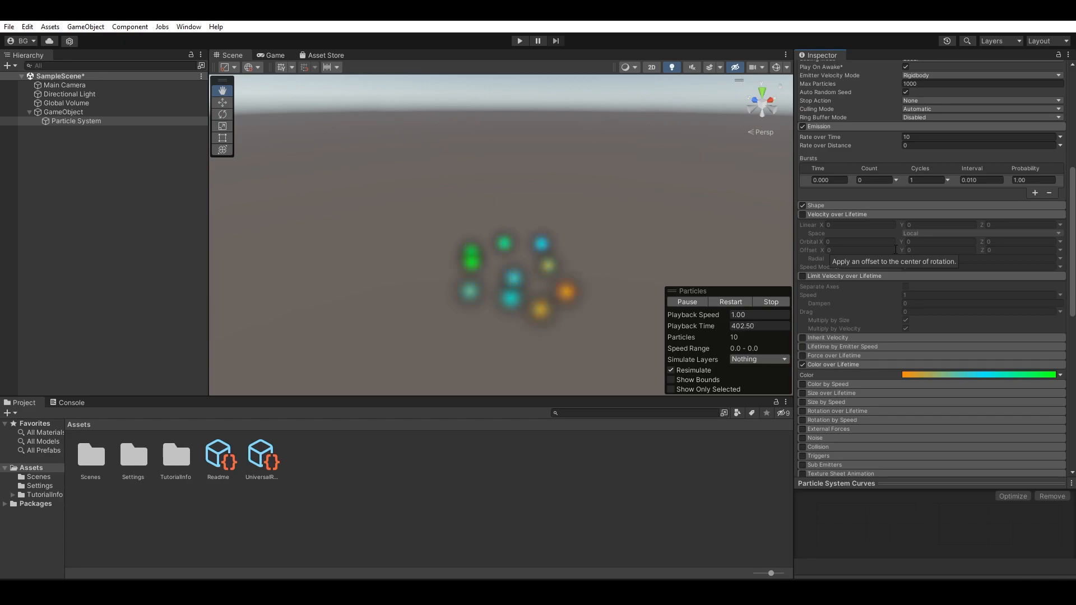
{"action": "scroll", "coordinate": [946, 224], "scroll_direction": "down", "scroll_amount": 4}
{"action": "left_click", "coordinate": [947, 225]}
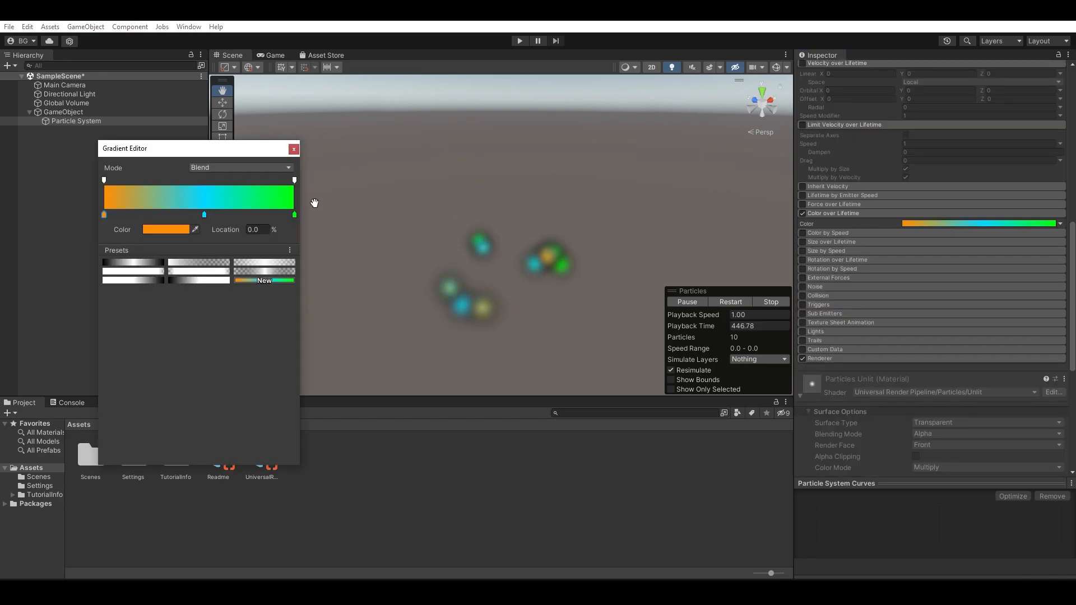
{"action": "left_click", "coordinate": [294, 180]}
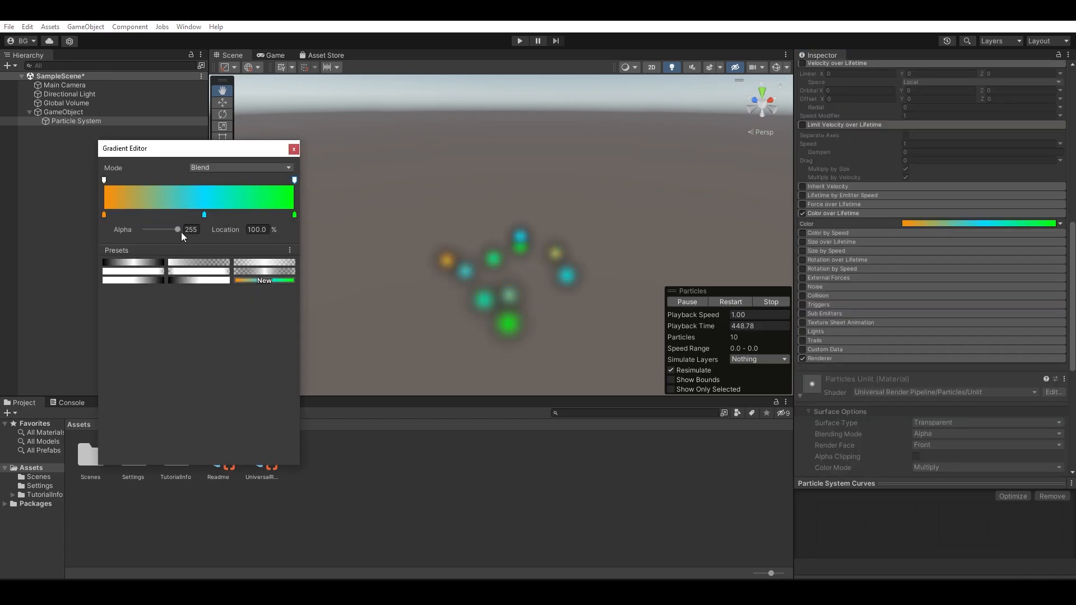
{"action": "left_click_drag", "start_coordinate": [175, 230], "coordinate": [139, 235]}
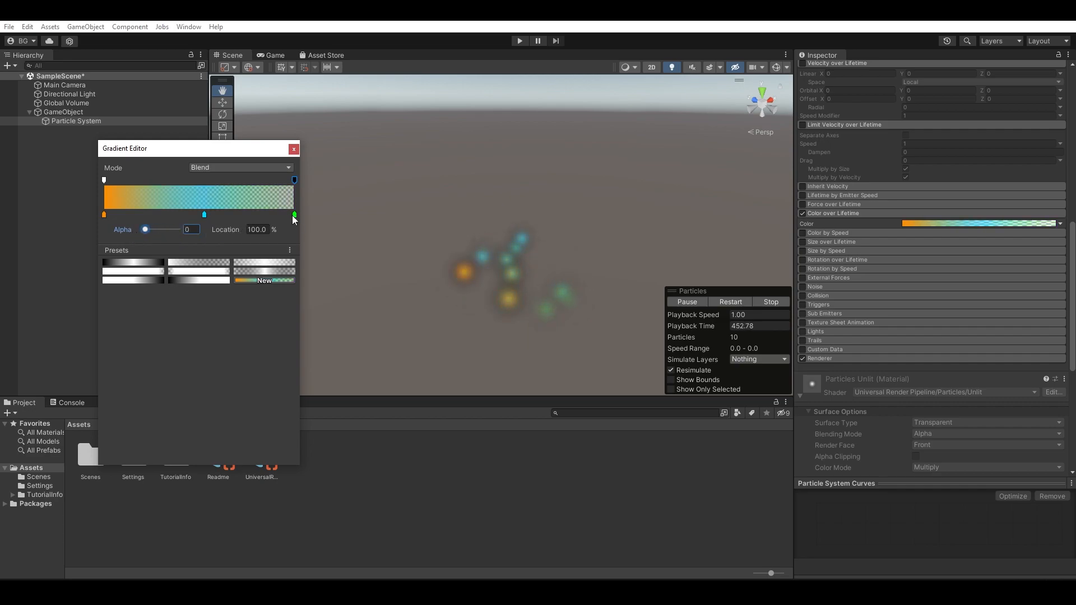
- Add a middle alpha key to the gradient with alpha 255 and place it at 47.1%
{"action": "left_click", "coordinate": [190, 180]}
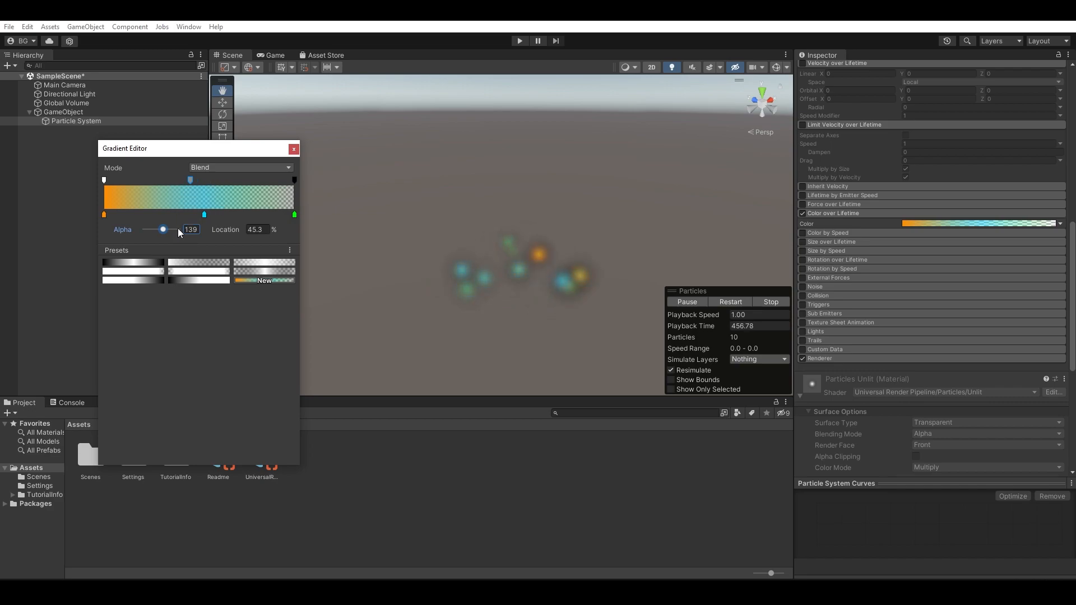
{"action": "left_click_drag", "start_coordinate": [163, 230], "coordinate": [206, 230]}
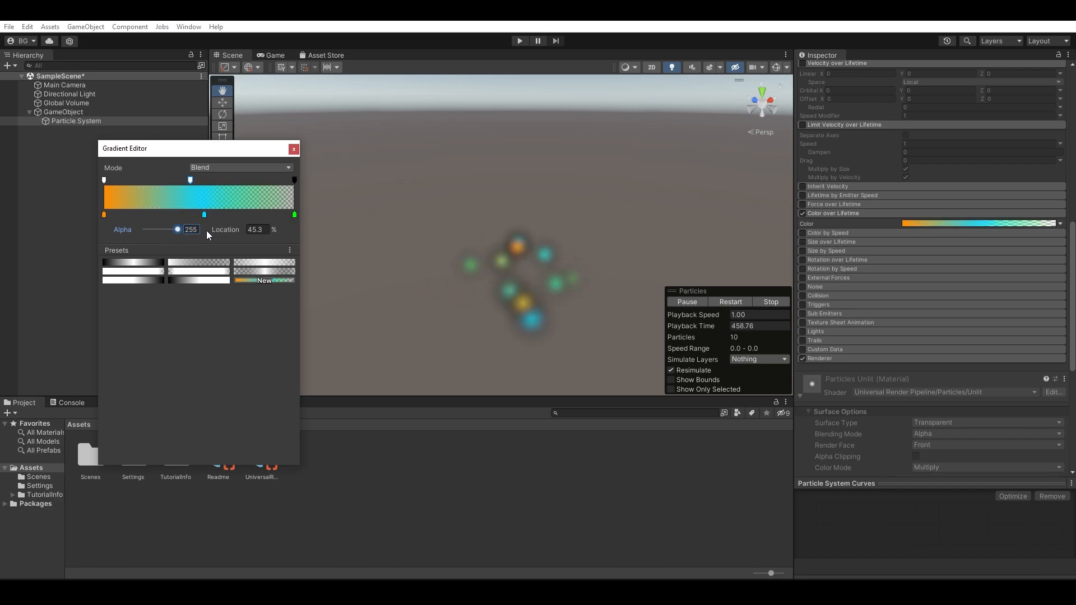
{"action": "left_click", "coordinate": [194, 180]}
- Set the gradient's start alpha key to 0 and check the alpha values of the middle and start keys
{"action": "left_click", "coordinate": [104, 180]}
{"action": "left_click_drag", "start_coordinate": [176, 231], "coordinate": [133, 243]}
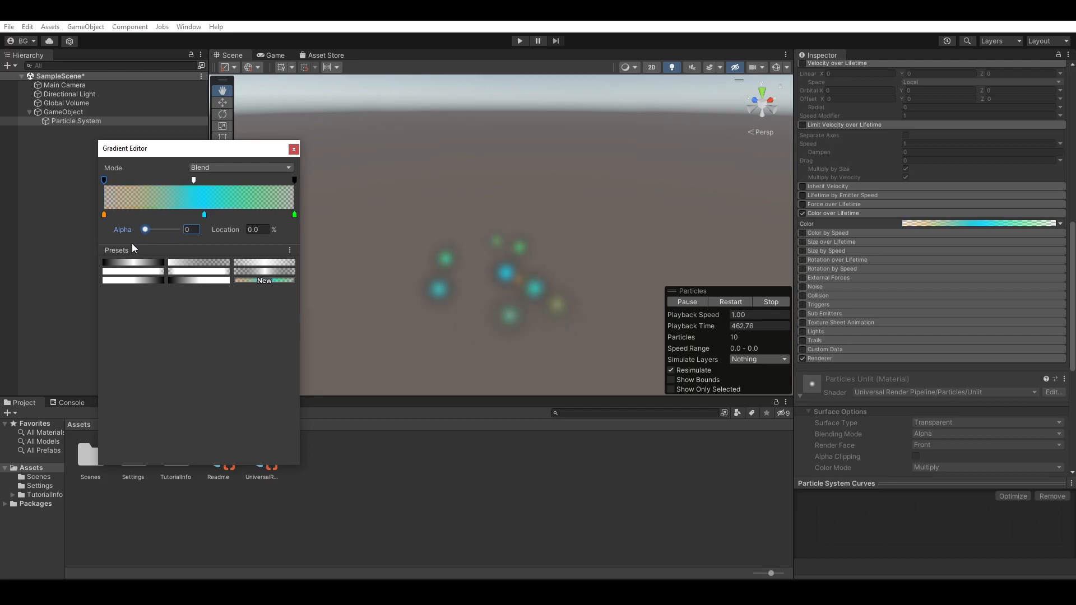
{"action": "left_click", "coordinate": [192, 179]}
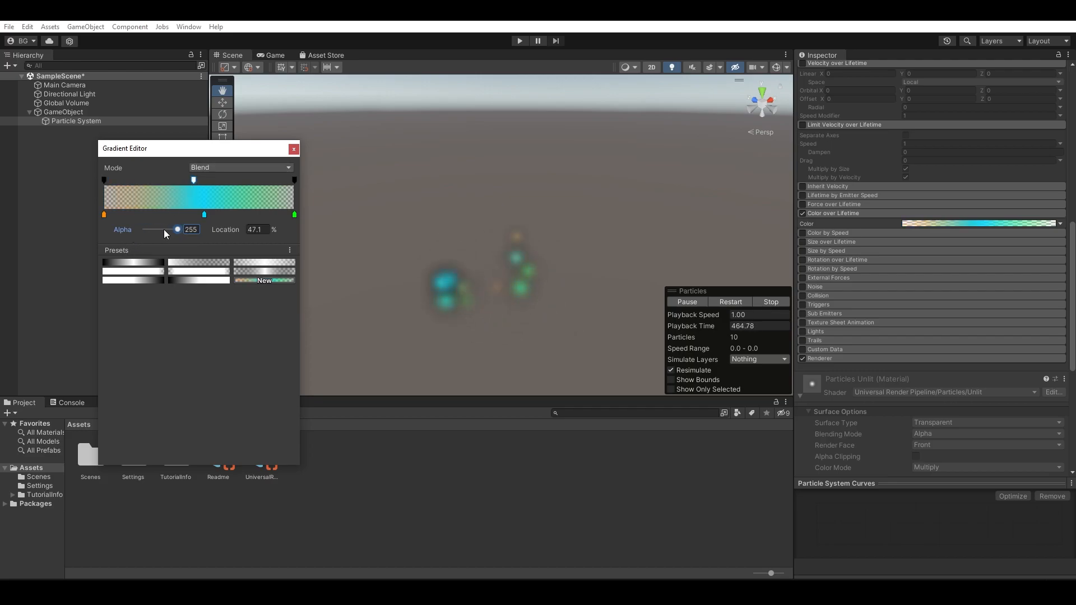
{"action": "left_click", "coordinate": [103, 180]}
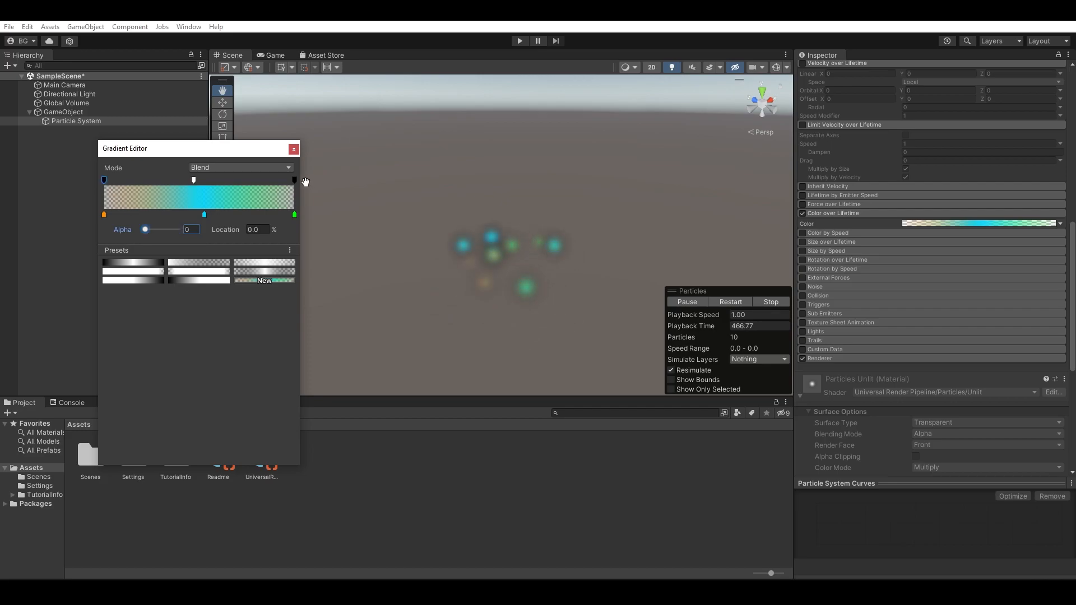
- Move the middle alpha key of the Color over Lifetime gradient to location 50% and close the gradient editor
{"action": "left_click", "coordinate": [295, 180]}
{"action": "left_click", "coordinate": [193, 180]}
{"action": "left_click", "coordinate": [259, 229]}
{"action": "type", "text": "50"}
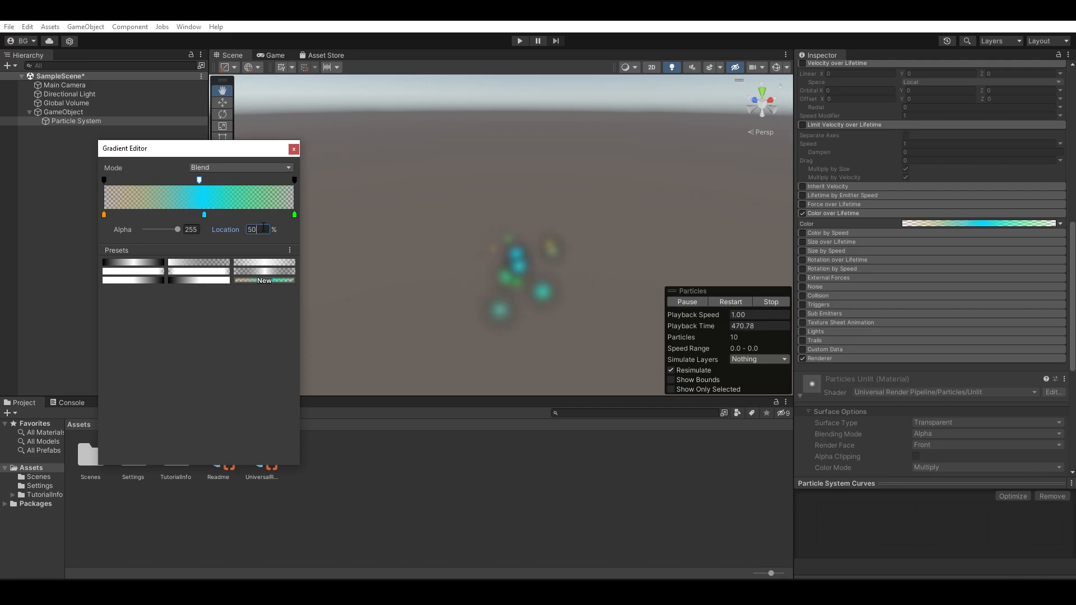
{"action": "left_click", "coordinate": [518, 240]}
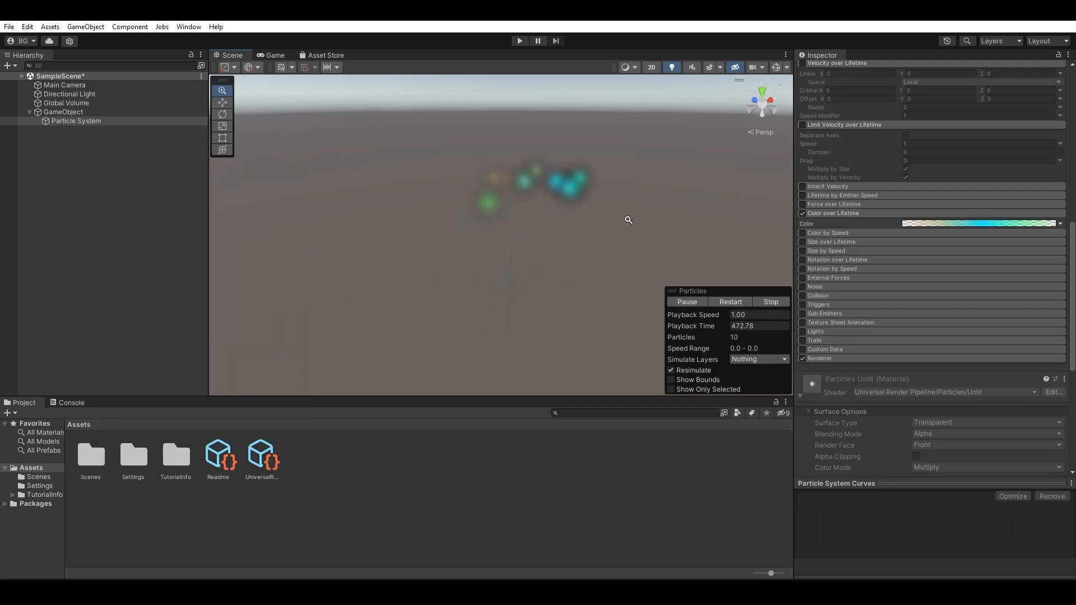
{"action": "left_click_drag", "start_coordinate": [627, 233], "coordinate": [611, 269], "text": "alt"}
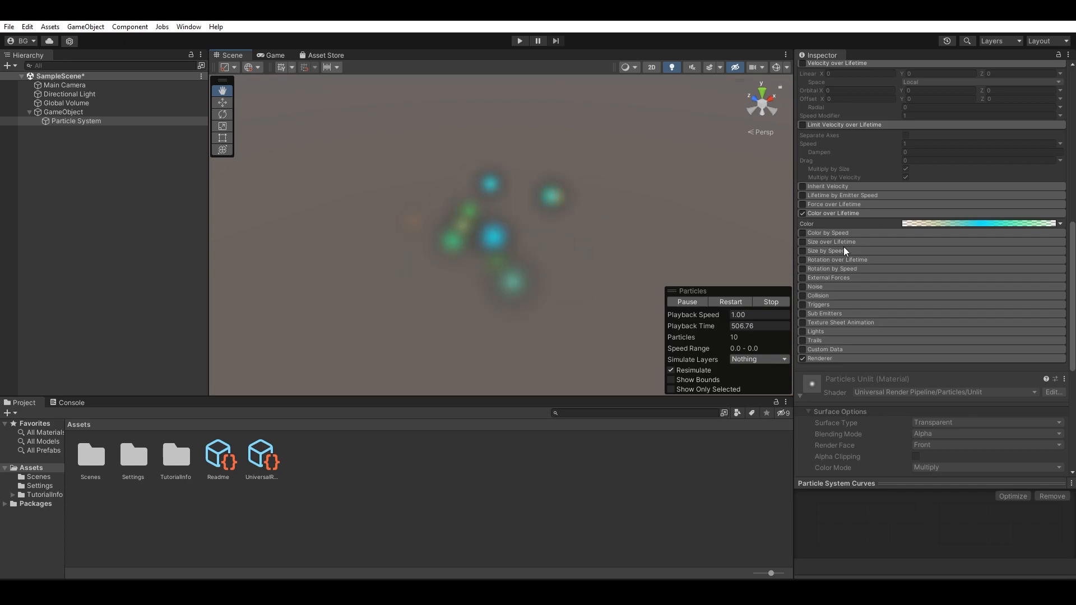
- Check the Color by Speed module's settings, and enable the Size over Lifetime module
{"action": "scroll", "coordinate": [922, 298], "scroll_direction": "up", "scroll_amount": 4}
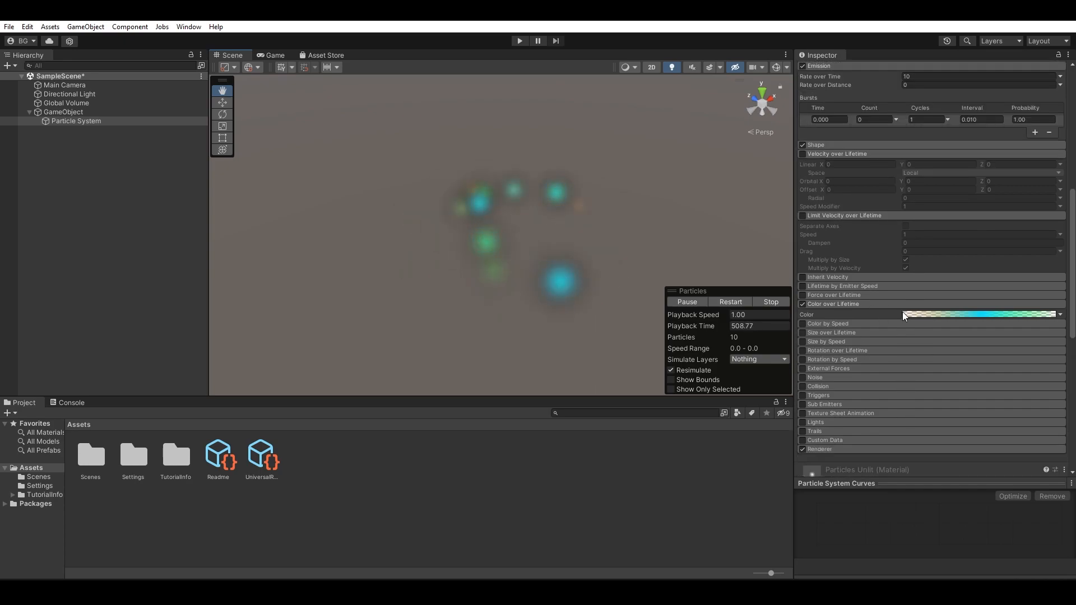
{"action": "scroll", "coordinate": [823, 264], "scroll_direction": "down", "scroll_amount": 3}
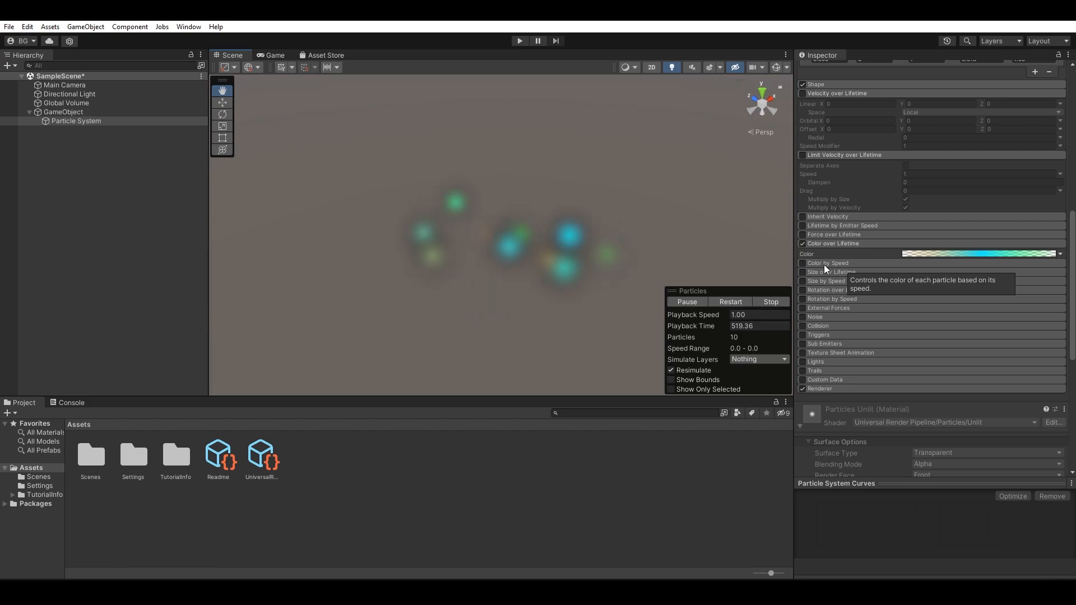
{"action": "left_click", "coordinate": [823, 264]}
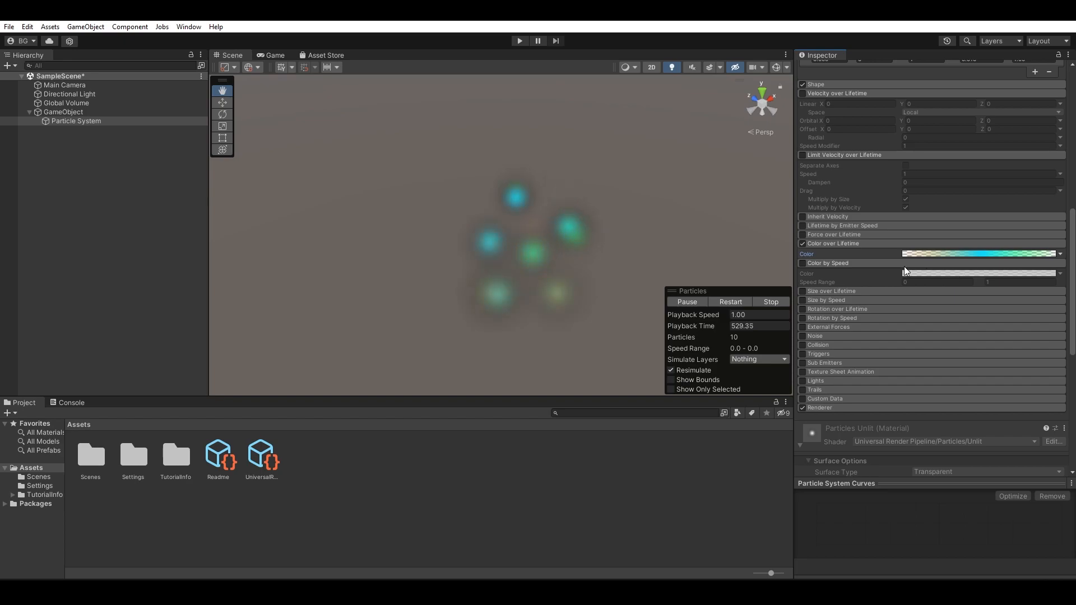
{"action": "left_click", "coordinate": [880, 263]}
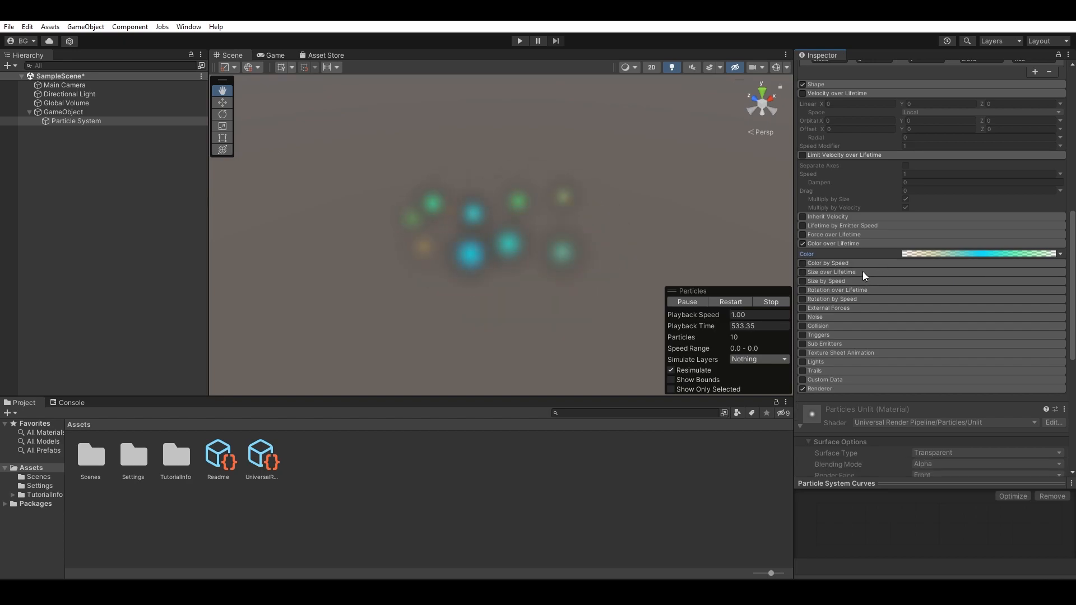
{"action": "left_click", "coordinate": [862, 271]}
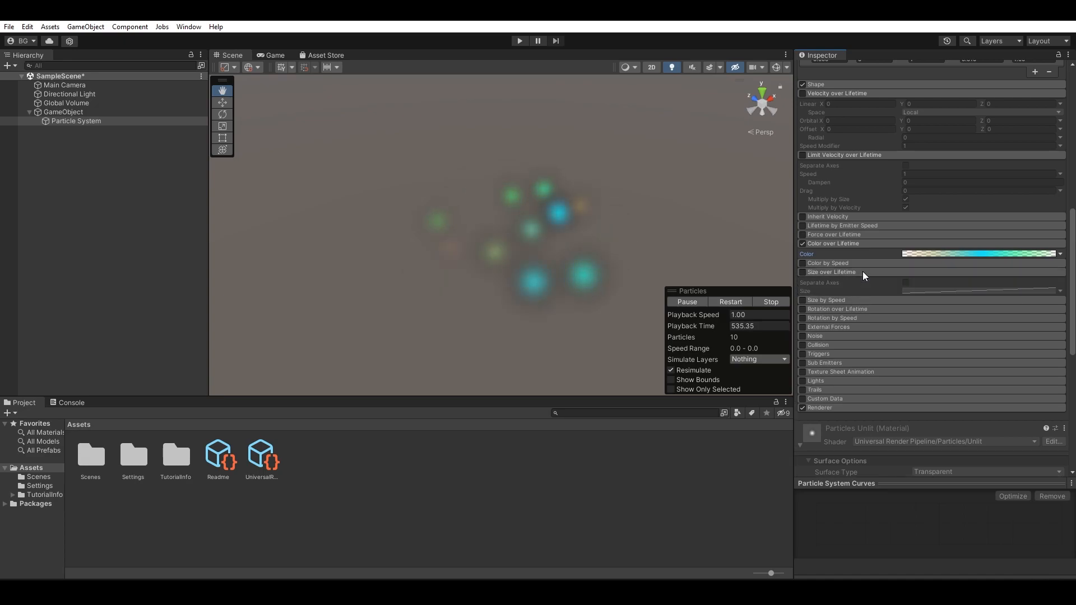
{"action": "left_click", "coordinate": [801, 273]}
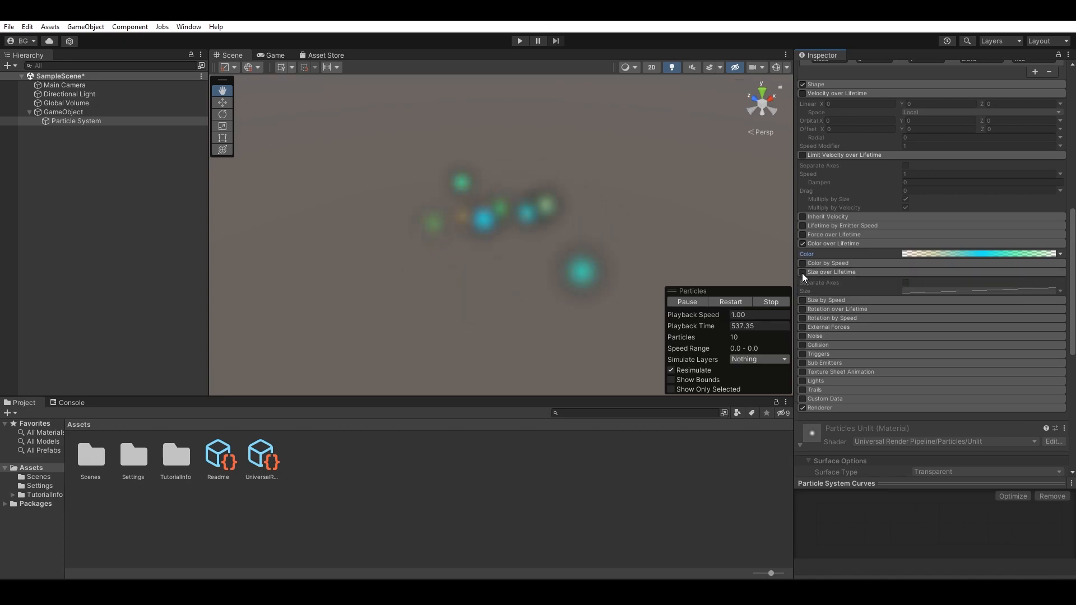
- Set the start alpha key of the Color over Lifetime gradient to 255 and close the gradient editor
{"action": "left_click", "coordinate": [936, 255]}
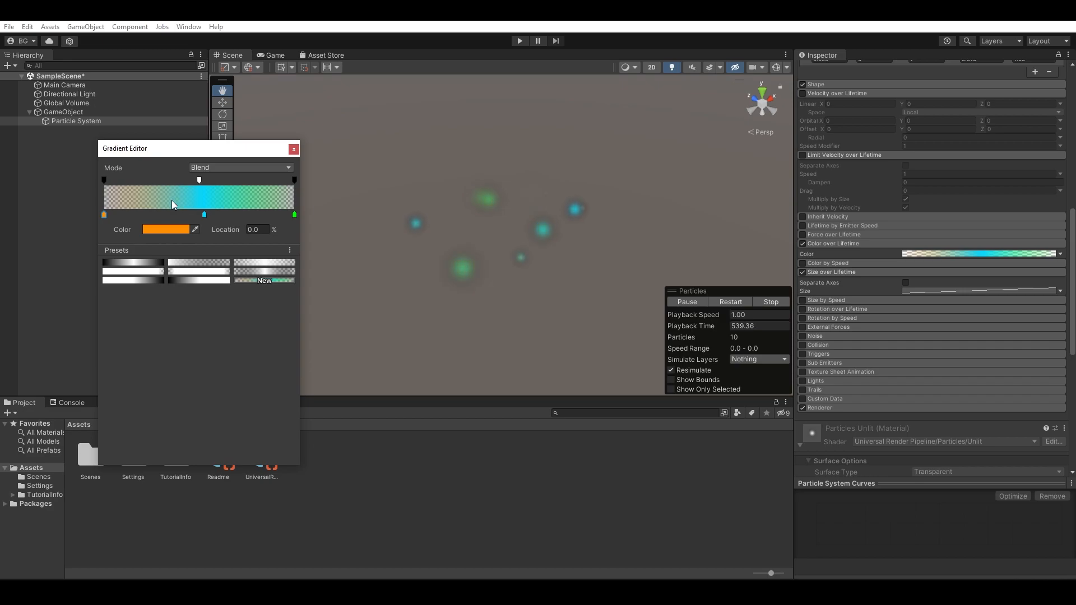
{"action": "left_click", "coordinate": [103, 180]}
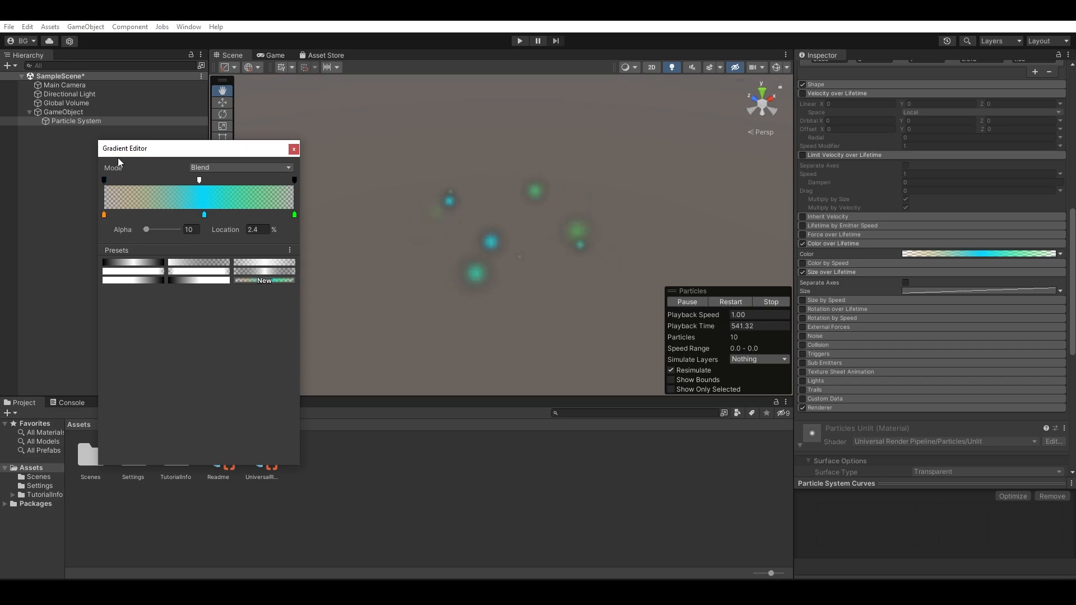
{"action": "left_click", "coordinate": [106, 178]}
{"action": "left_click_drag", "start_coordinate": [147, 230], "coordinate": [301, 237]}
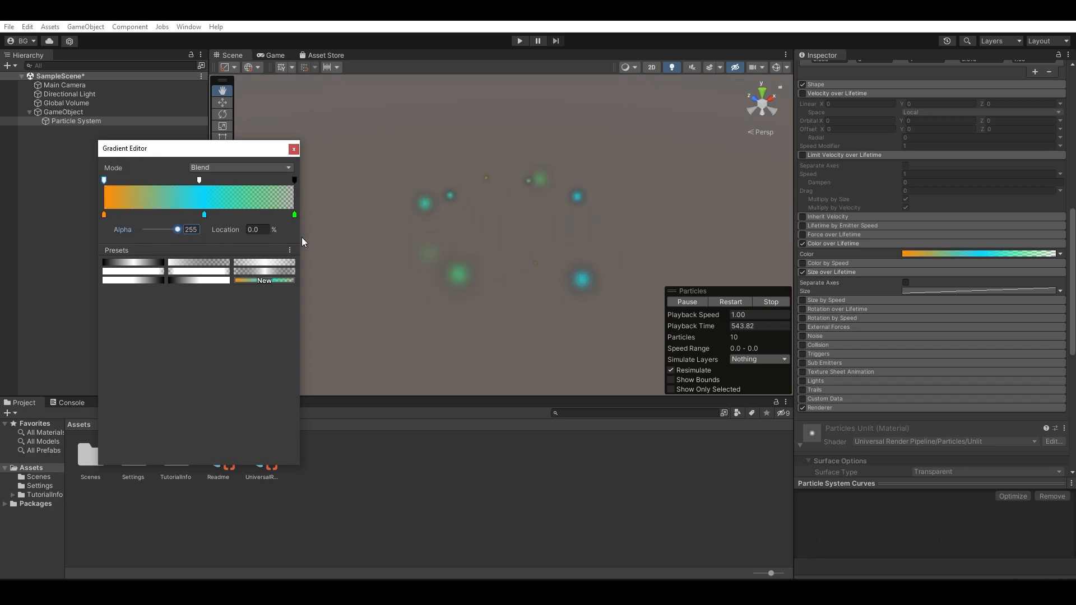
{"action": "left_click", "coordinate": [294, 149]}
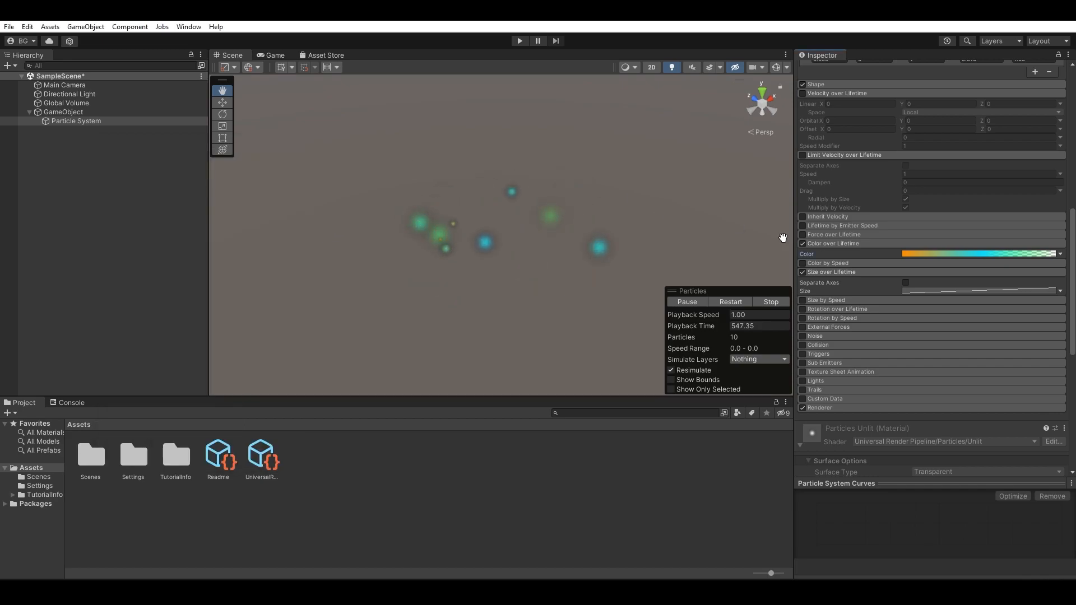
- Disable Size over Lifetime to compare the particles without it, and enable it again
{"action": "left_click", "coordinate": [802, 272]}
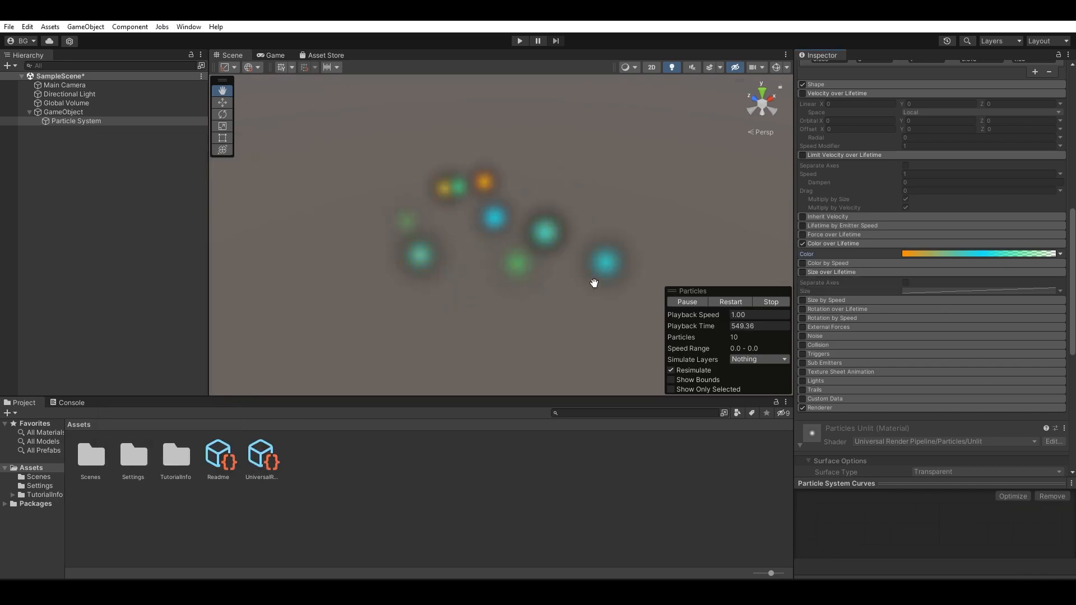
{"action": "left_click_drag", "start_coordinate": [515, 274], "coordinate": [552, 248], "text": "alt"}
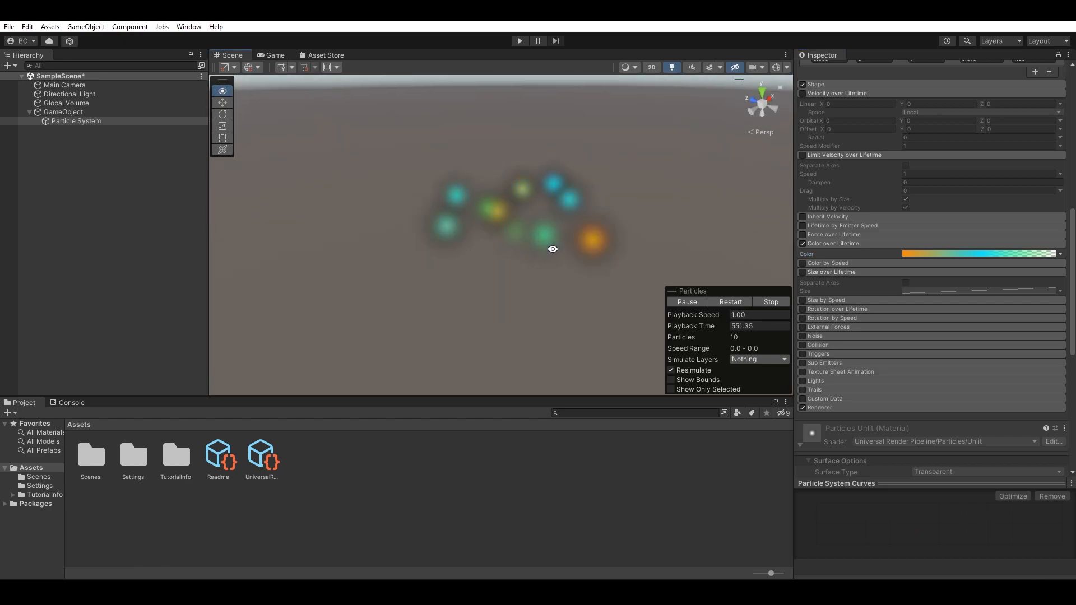
{"action": "left_click", "coordinate": [804, 275]}
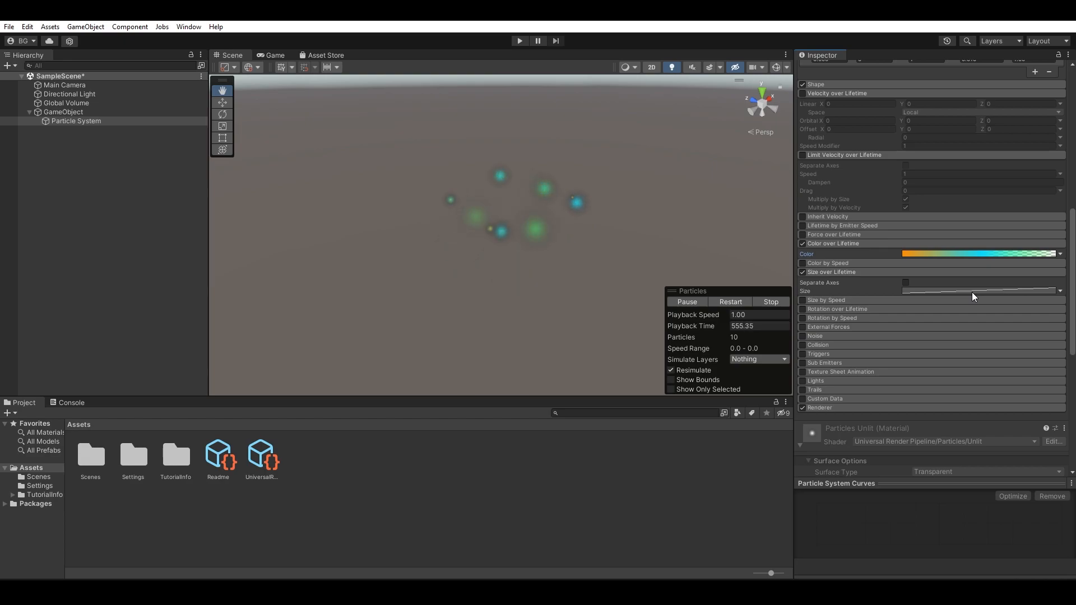
- Open the Size over Lifetime curve for editing and try the flattening rise preset and the straight falling preset
{"action": "left_click", "coordinate": [971, 291]}
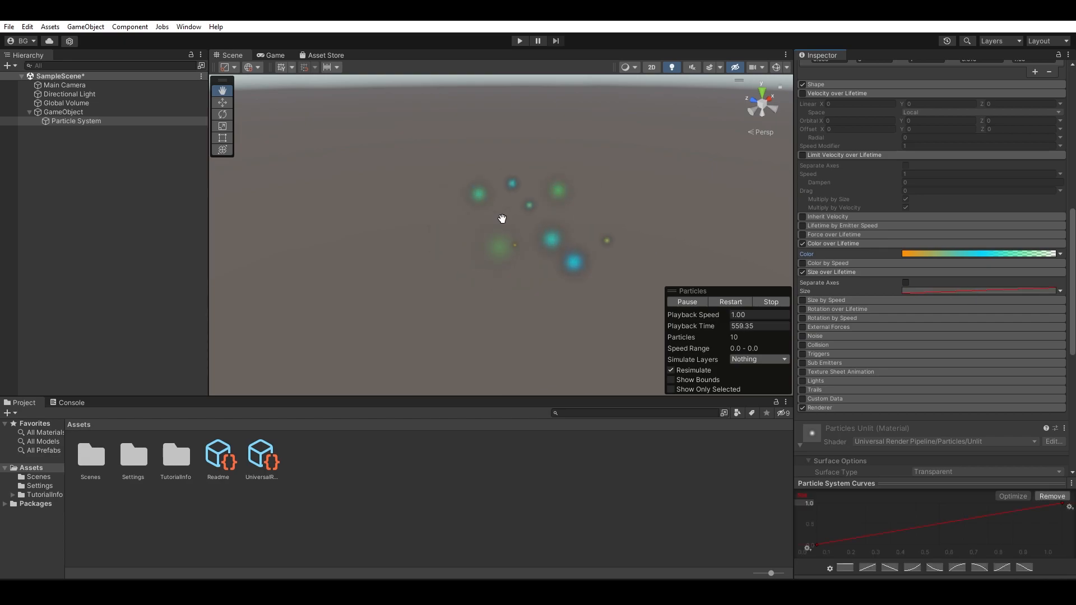
{"action": "left_click", "coordinate": [954, 569]}
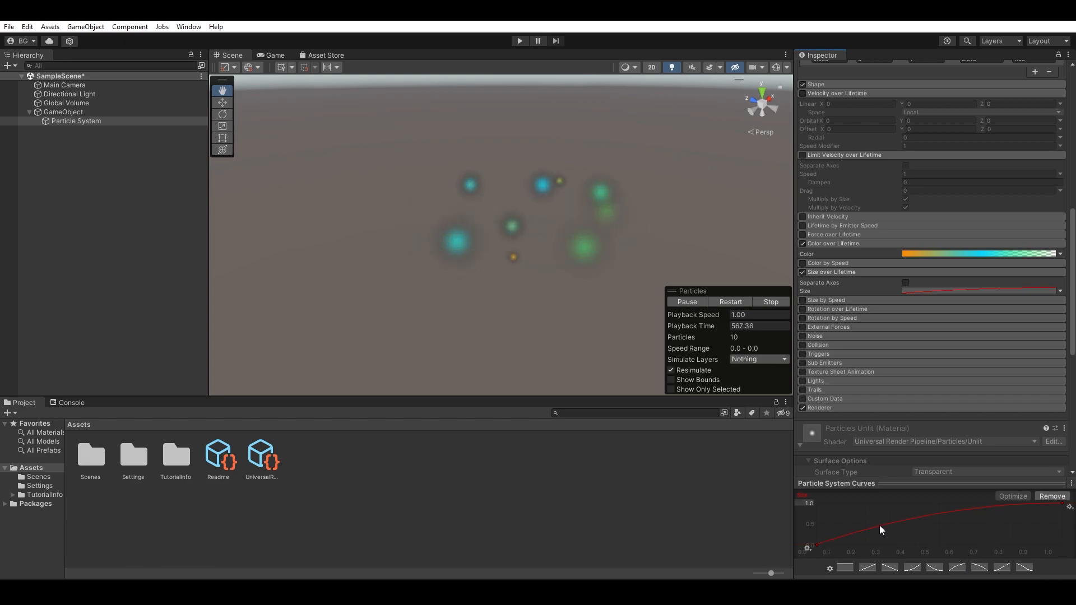
{"action": "left_click_drag", "start_coordinate": [577, 273], "coordinate": [602, 260], "text": "alt"}
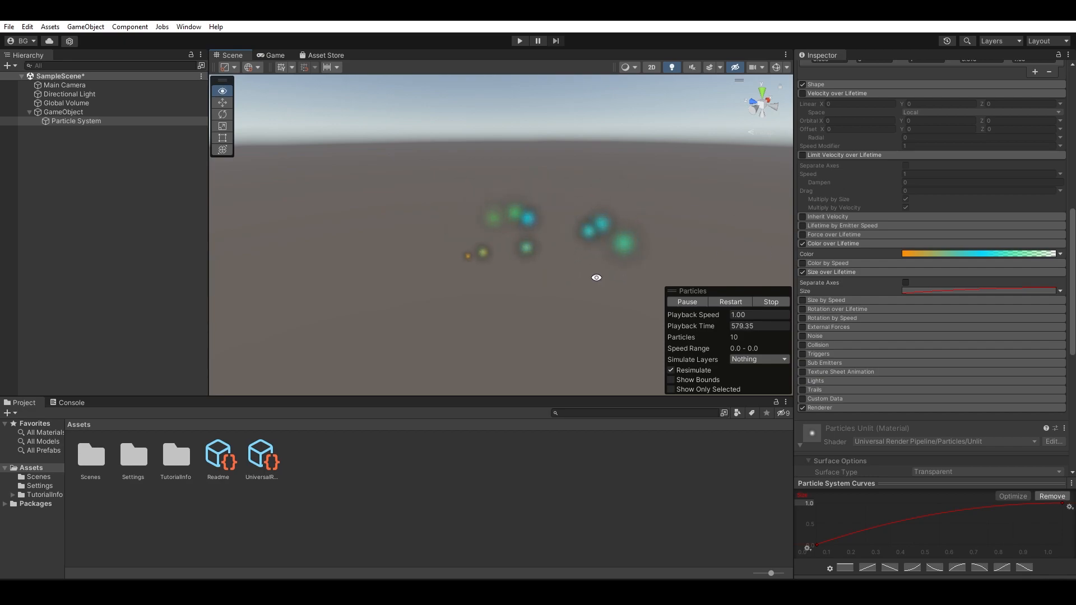
{"action": "left_click_drag", "start_coordinate": [596, 276], "coordinate": [553, 334], "text": "alt"}
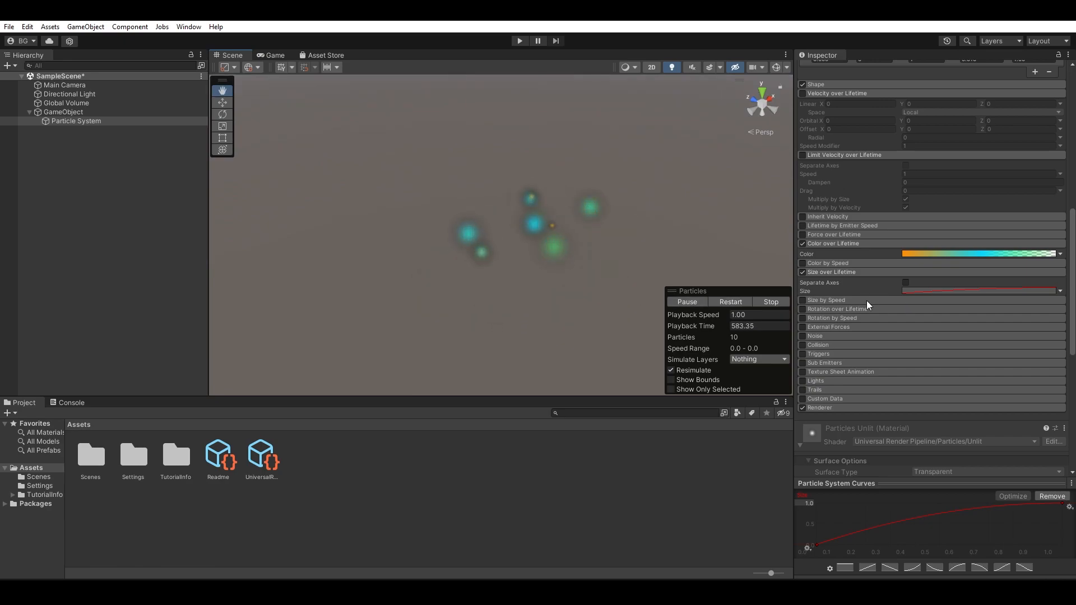
{"action": "left_click", "coordinate": [892, 569]}
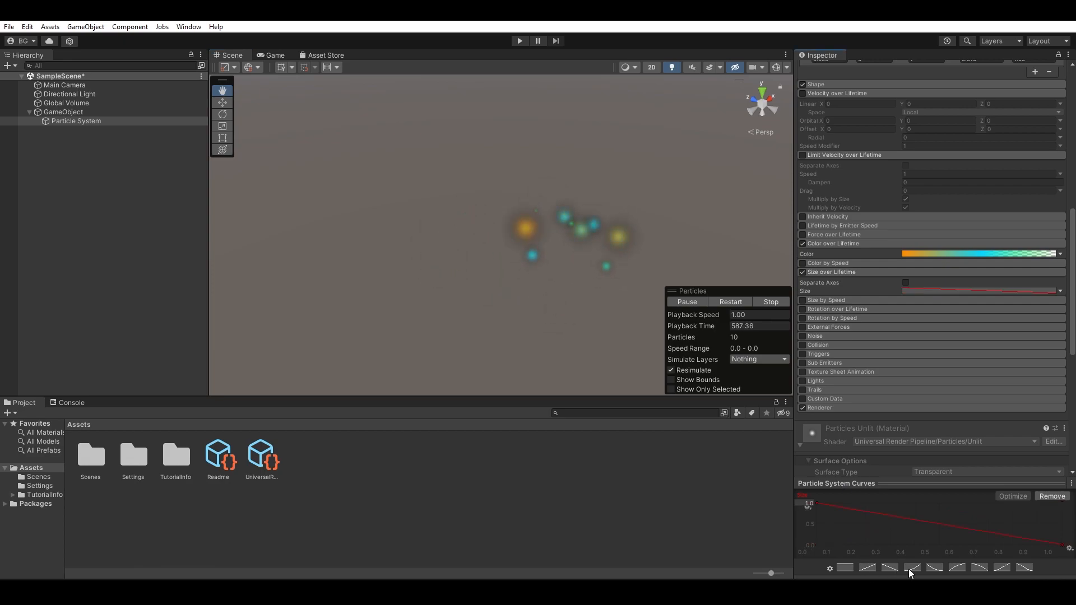
{"action": "left_click", "coordinate": [955, 568]}
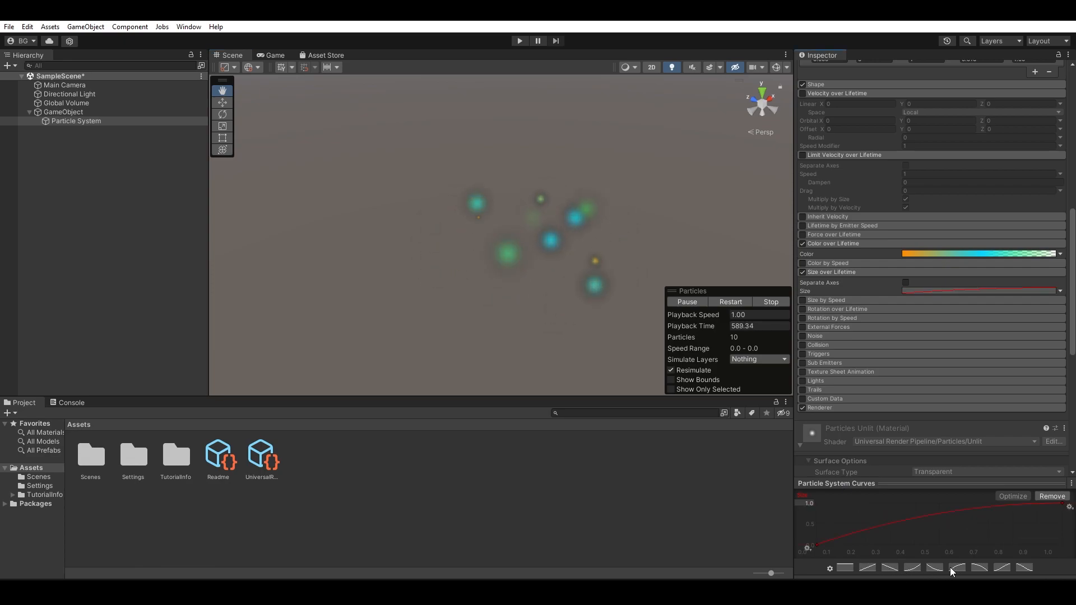
- Turn the Size curve into a bell: apply the flat preset, add a middle key at 1.0 and lower both end keys to 0.0
{"action": "left_click", "coordinate": [845, 568]}
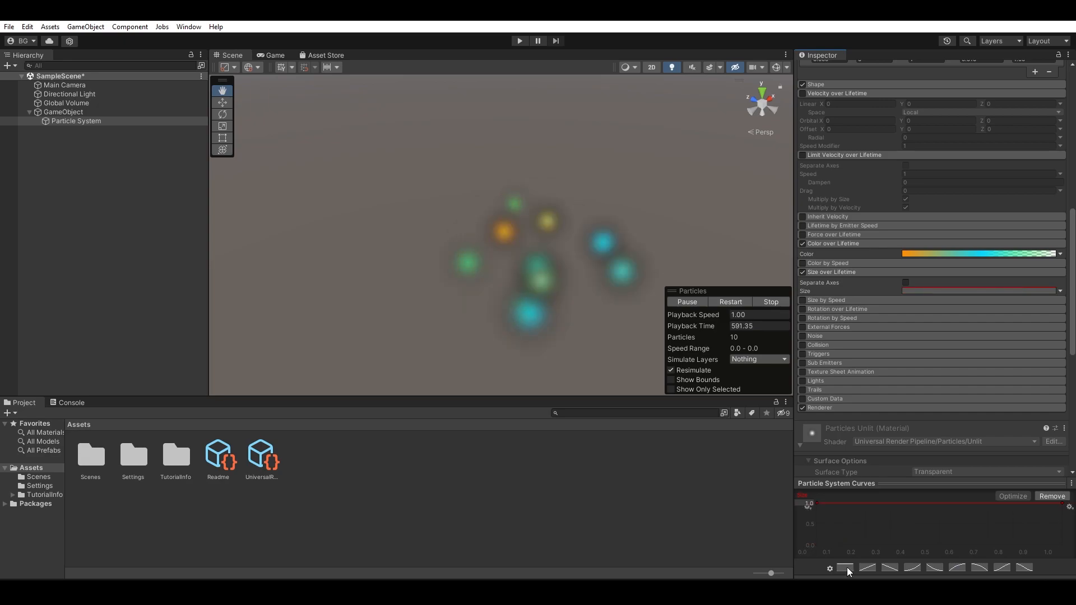
{"action": "double_click", "coordinate": [938, 503]}
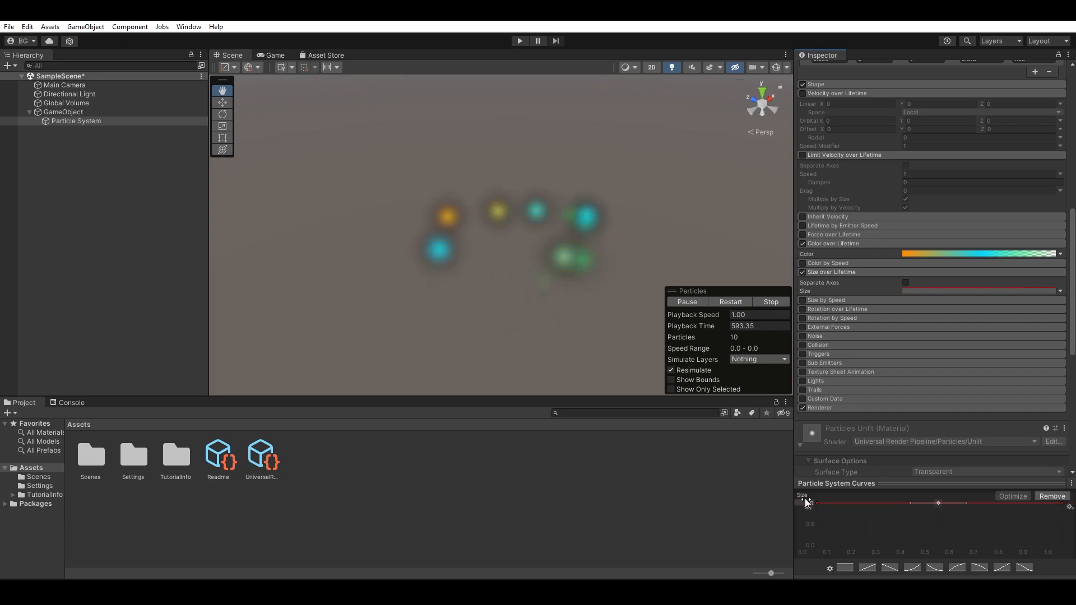
{"action": "left_click_drag", "start_coordinate": [815, 502], "coordinate": [816, 544]}
{"action": "left_click_drag", "start_coordinate": [1062, 504], "coordinate": [1062, 545]}
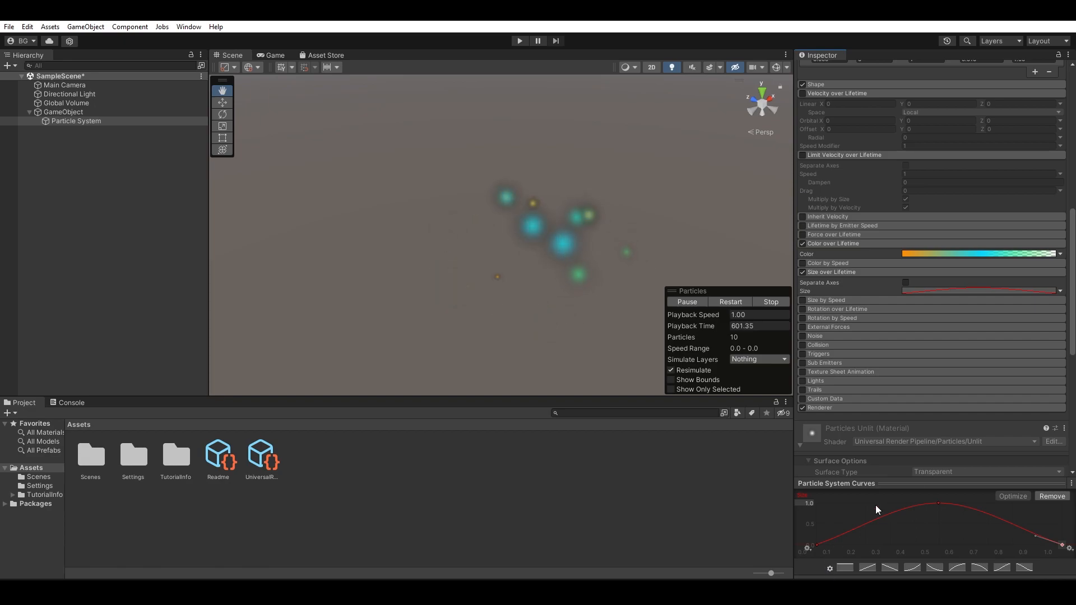
{"action": "left_click", "coordinate": [831, 567]}
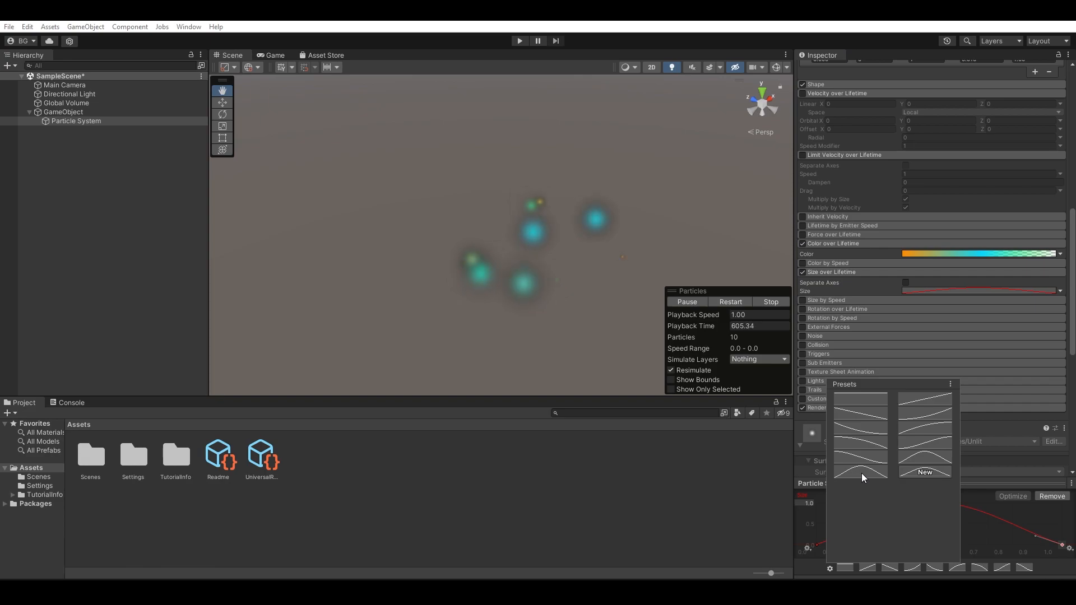
{"action": "left_click", "coordinate": [1073, 339]}
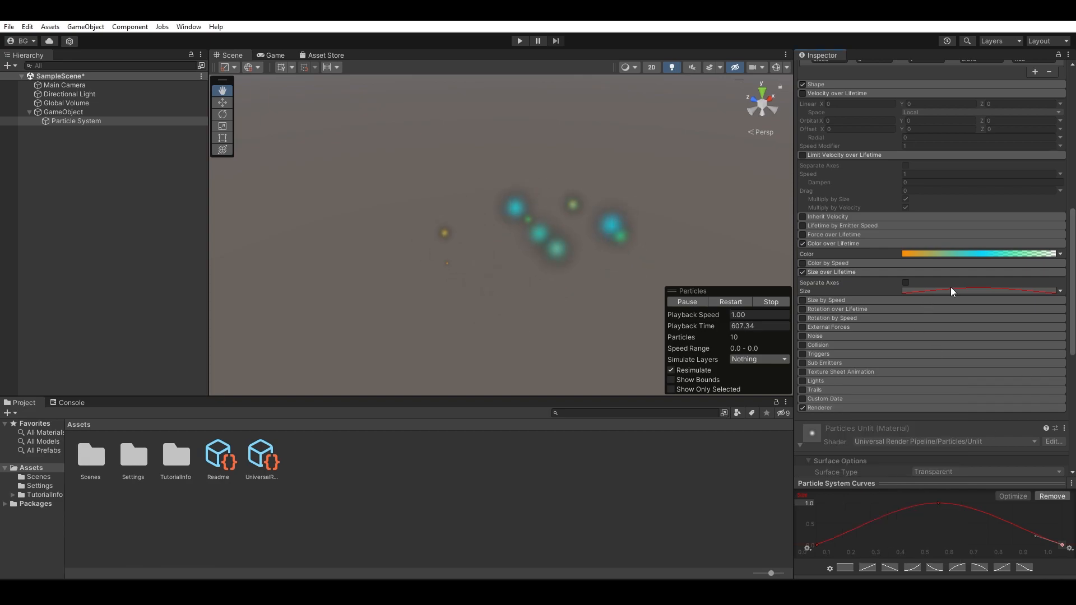
- Disable the Color over Lifetime module and enable the Rotation over Lifetime module
{"action": "left_click", "coordinate": [802, 244]}
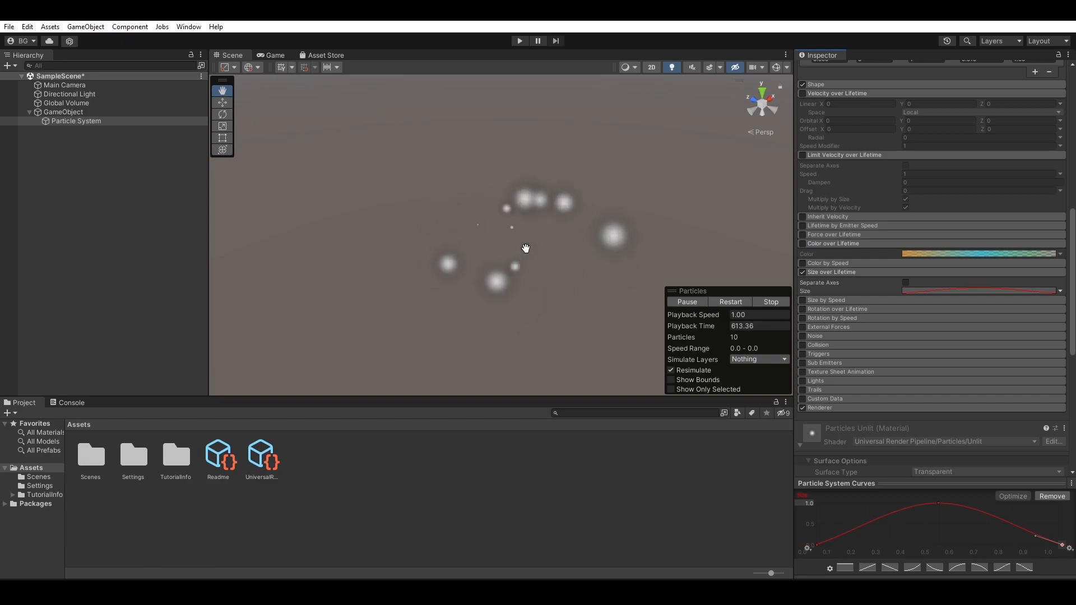
{"action": "mouse_move", "coordinate": [555, 279]}
{"action": "left_mouse_down", "text": "alt"}
{"action": "mouse_move", "coordinate": [596, 236]}
{"action": "mouse_move", "coordinate": [576, 250]}
{"action": "mouse_move", "coordinate": [567, 285]}
{"action": "left_mouse_up", "text": "alt"}
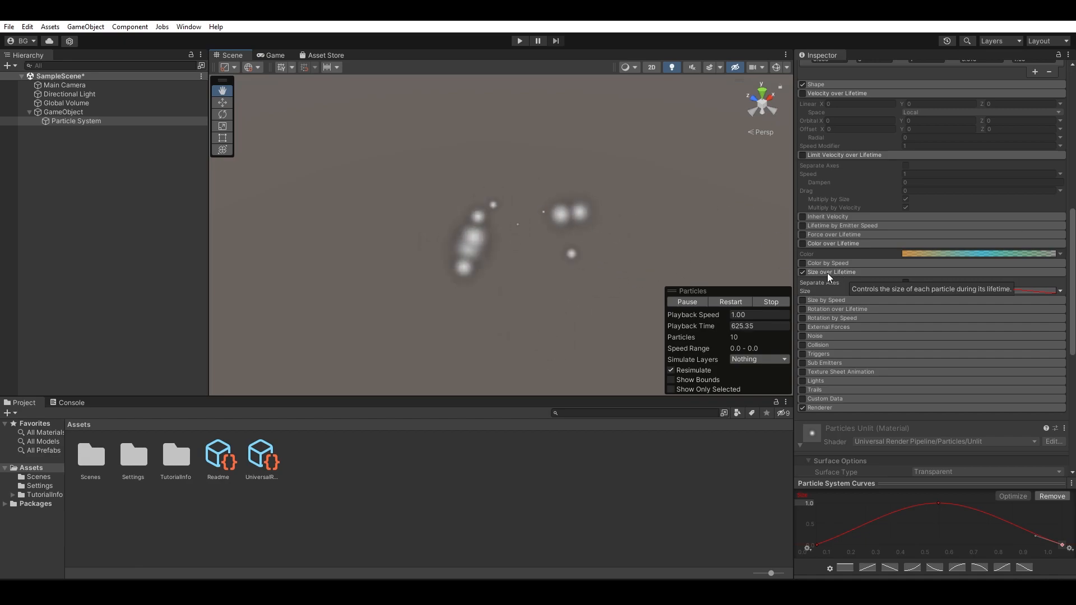
{"action": "scroll", "coordinate": [827, 274], "scroll_direction": "down", "scroll_amount": 3}
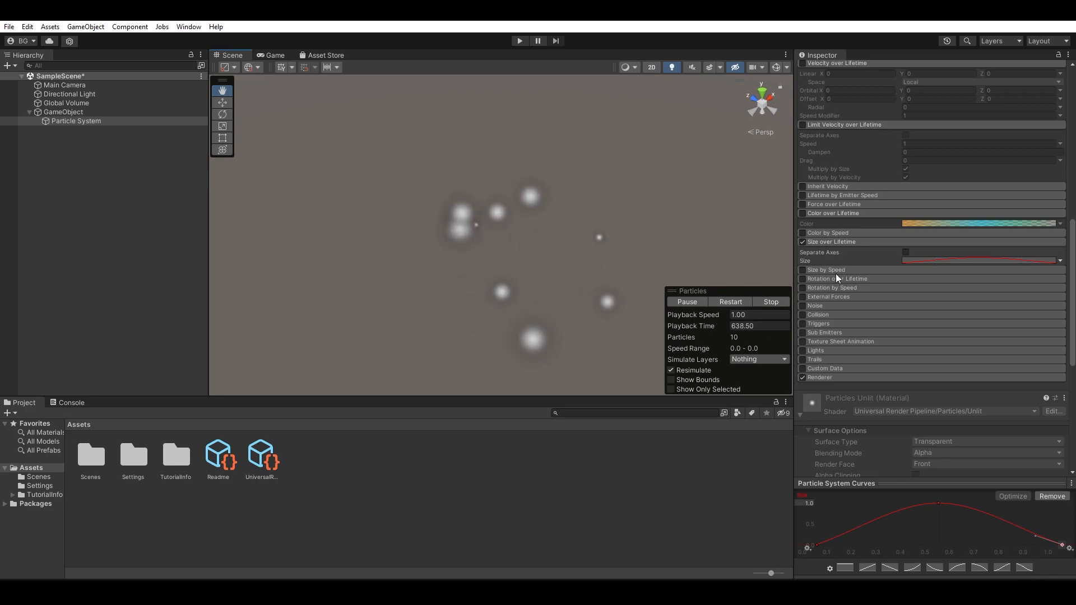
{"action": "scroll", "coordinate": [847, 271], "scroll_direction": "down", "scroll_amount": 3}
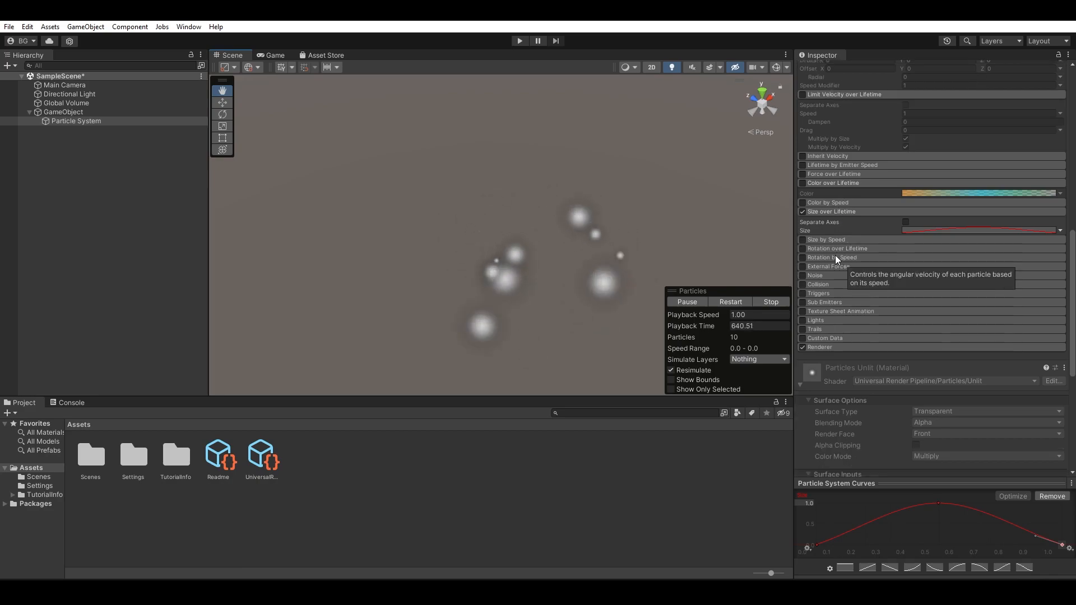
{"action": "scroll", "coordinate": [834, 253], "scroll_direction": "down", "scroll_amount": 3}
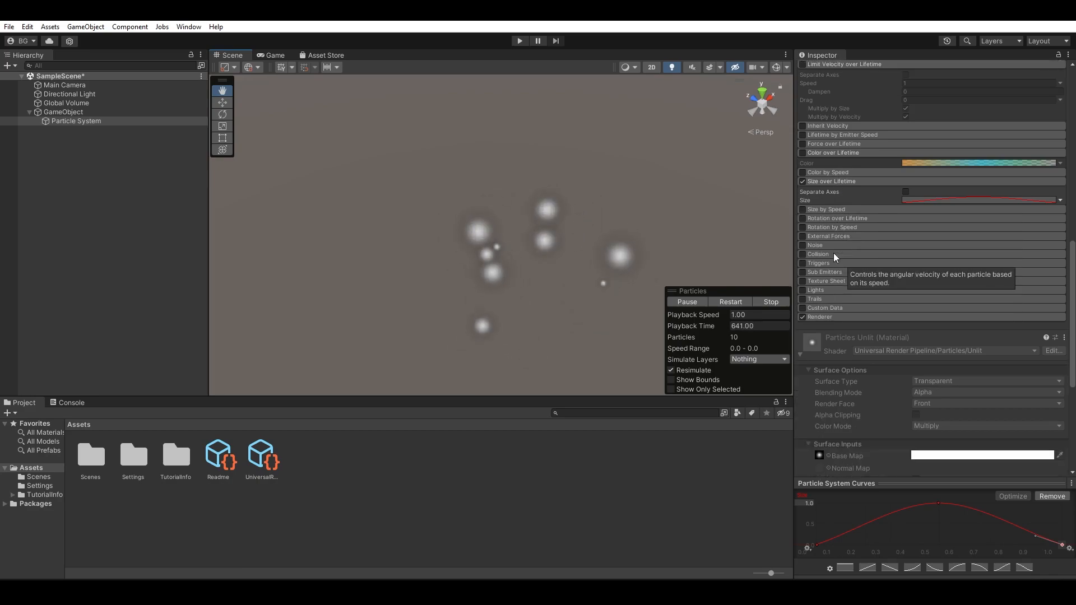
{"action": "left_click", "coordinate": [833, 219]}
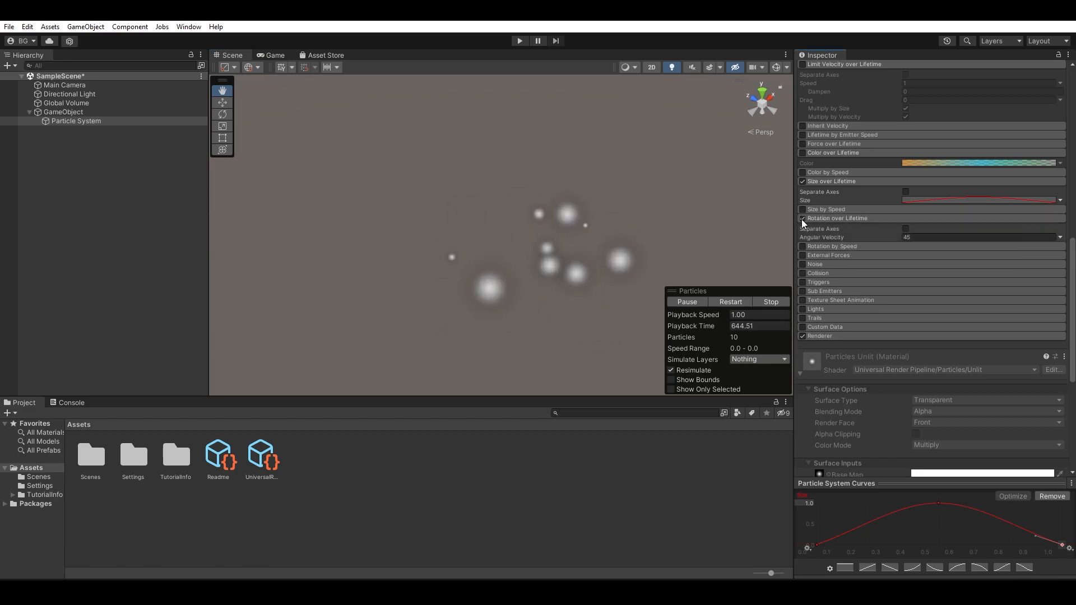
- Increase the X value of the 3D Start Size to stretch the particles into elongated shapes
{"action": "scroll", "coordinate": [890, 290], "scroll_direction": "up", "scroll_amount": 15}
{"action": "scroll", "coordinate": [889, 290], "scroll_direction": "up", "scroll_amount": 5}
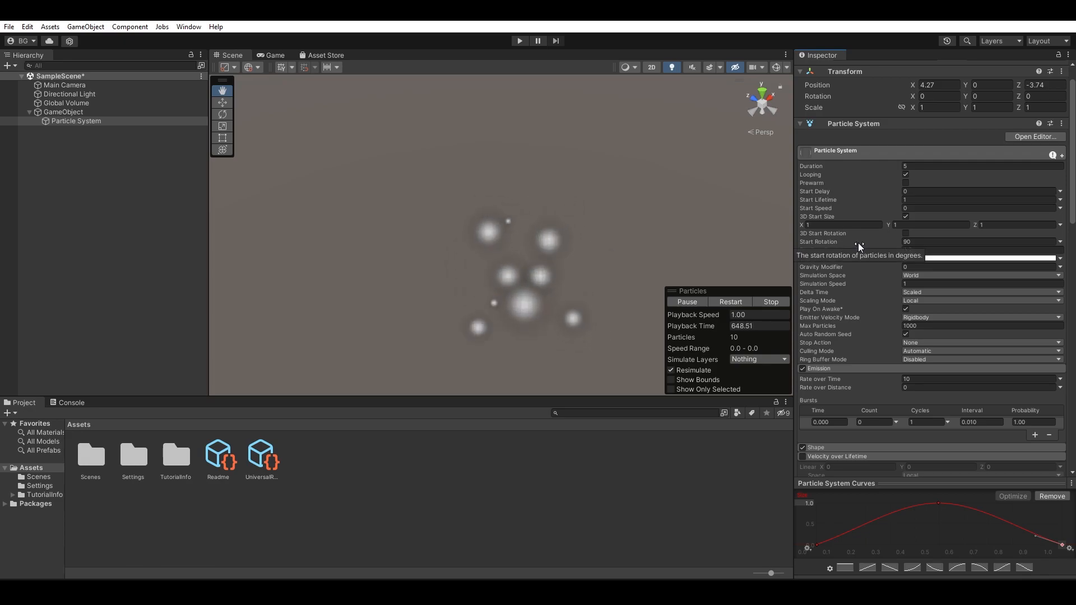
{"action": "left_click_drag", "start_coordinate": [799, 224], "coordinate": [849, 226]}
- Try different Angular Velocity values in Rotation over Lifetime, and set it to 360
{"action": "scroll", "coordinate": [909, 287], "scroll_direction": "down", "scroll_amount": 6}
{"action": "scroll", "coordinate": [909, 288], "scroll_direction": "down", "scroll_amount": 10}
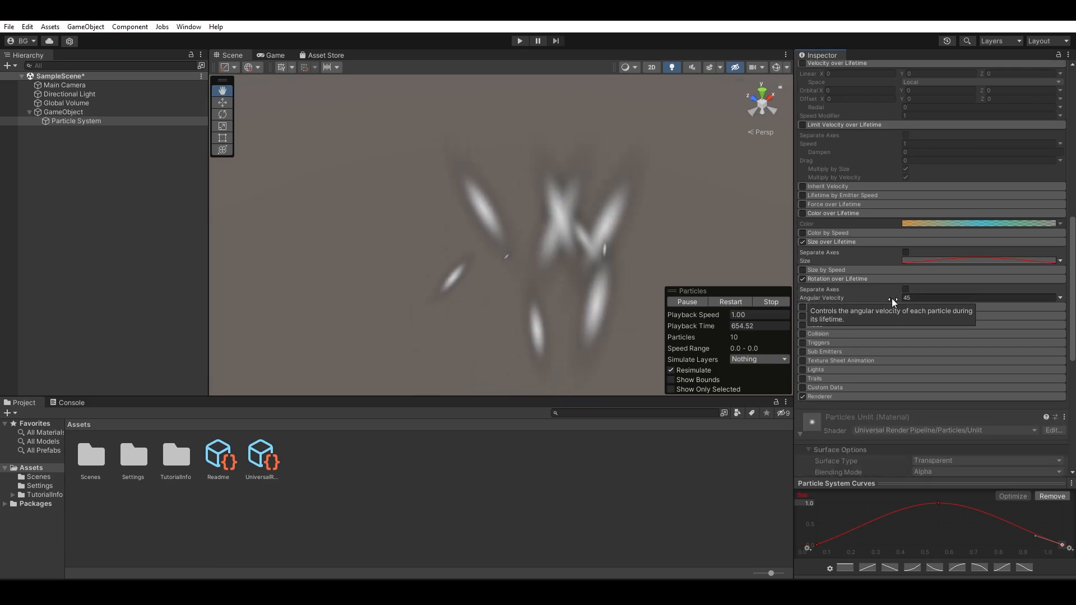
{"action": "left_click", "coordinate": [920, 297]}
{"action": "left_click_drag", "start_coordinate": [920, 297], "coordinate": [17, 333]}
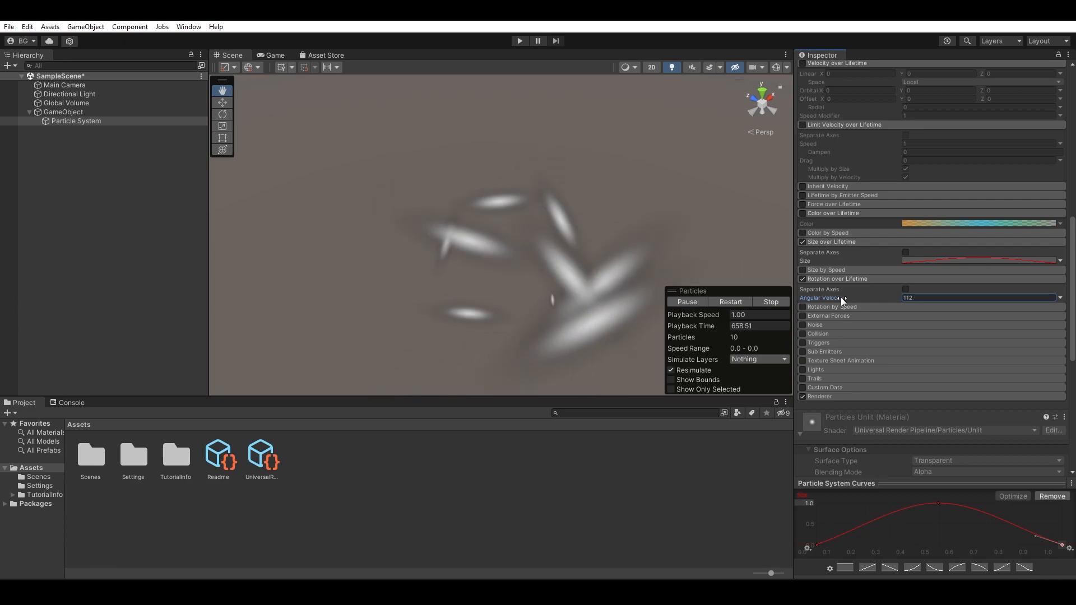
{"action": "left_click", "coordinate": [938, 298]}
{"action": "type", "text": "360"}
{"action": "key", "text": "Return"}
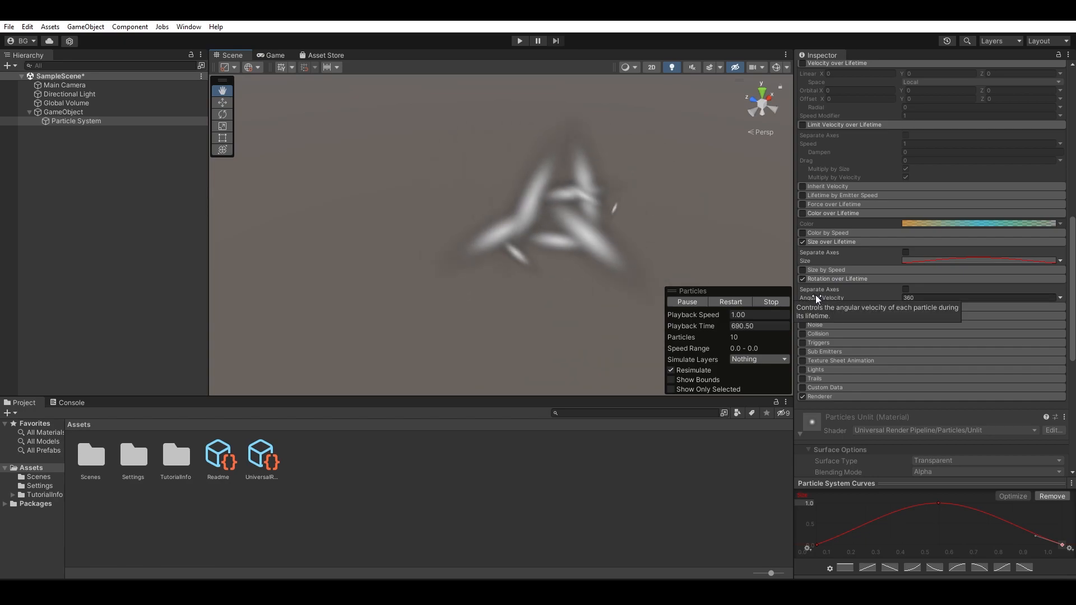
- Make the Angular Velocity random between two constants, 45 and 360
{"action": "left_click", "coordinate": [1060, 301]}
{"action": "left_click", "coordinate": [1029, 329]}
{"action": "left_click", "coordinate": [960, 299]}
{"action": "type", "text": "45"}
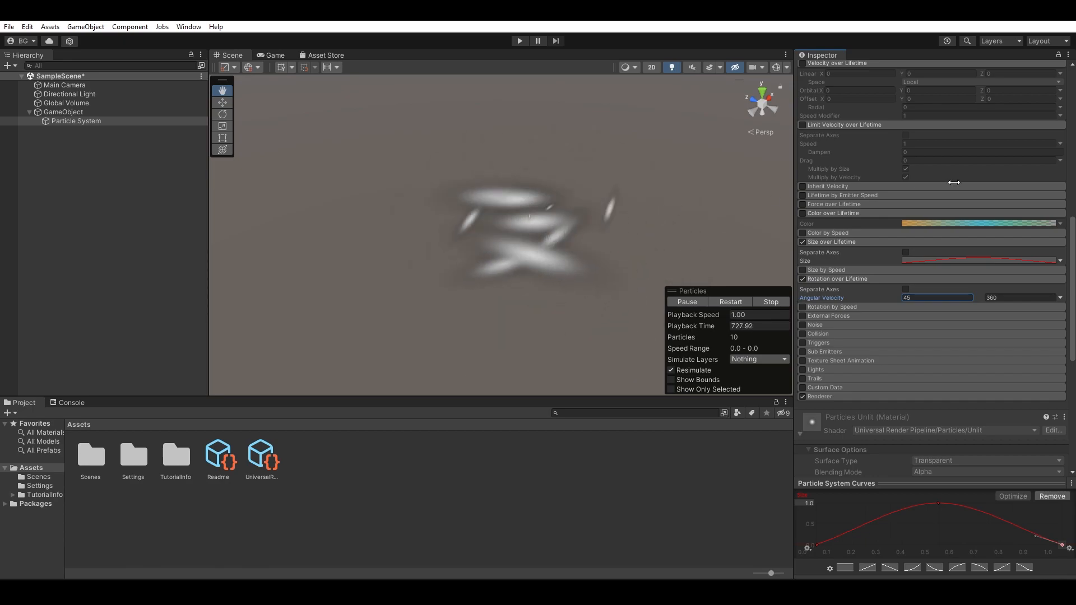
- Enable Separate Axes for Rotation over Lifetime and switch the angular velocity back to a single constant per axis
{"action": "left_click", "coordinate": [905, 289]}
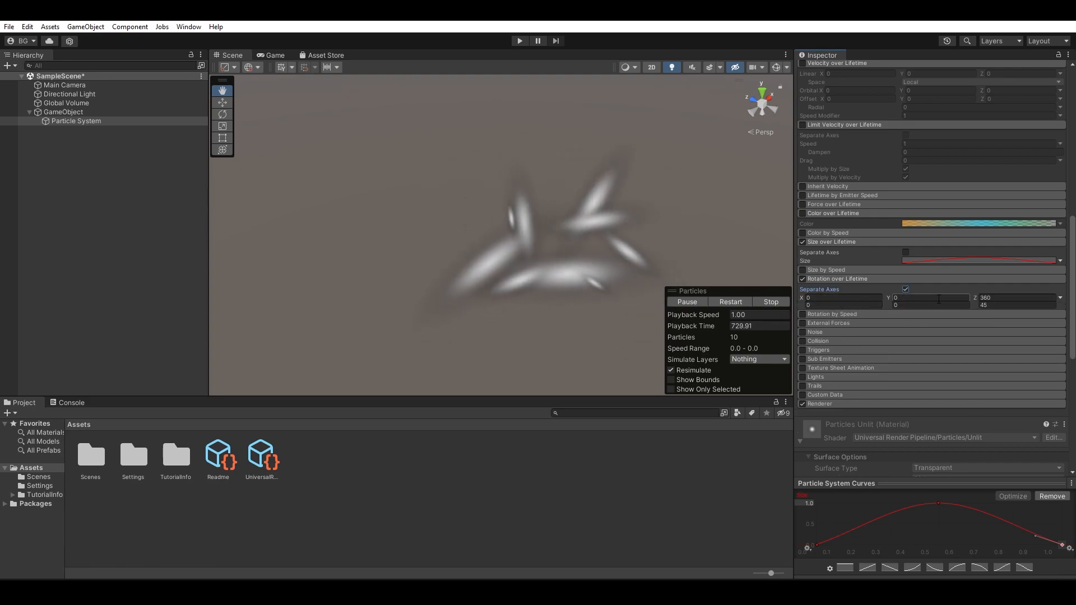
{"action": "left_click", "coordinate": [1060, 297]}
{"action": "left_click", "coordinate": [1040, 314]}
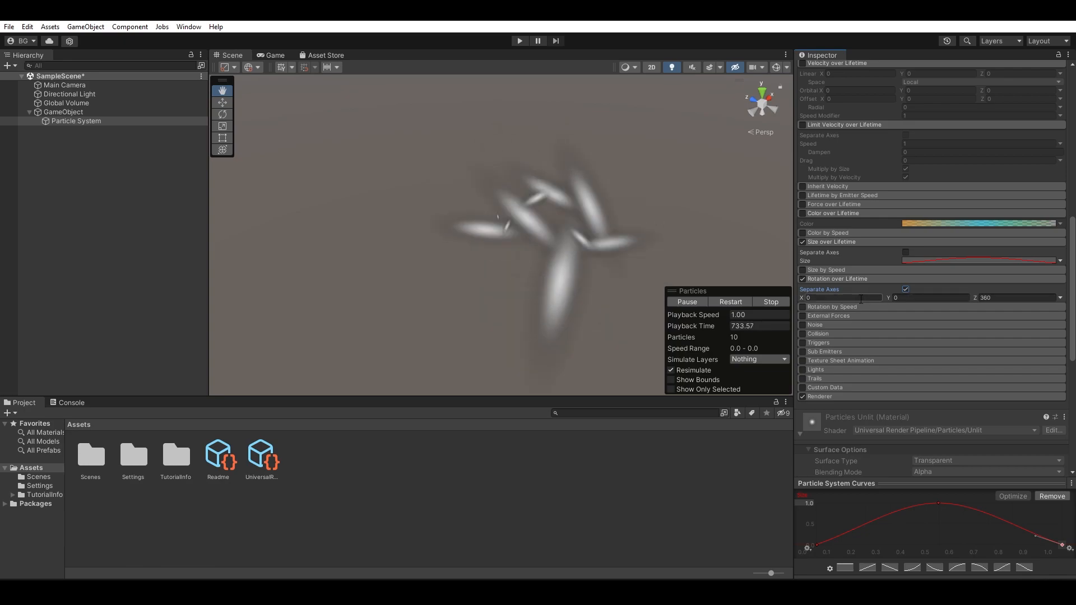
- Turn off separate axes in Rotation over Lifetime and set its angular velocity to 45
{"action": "left_click", "coordinate": [906, 289]}
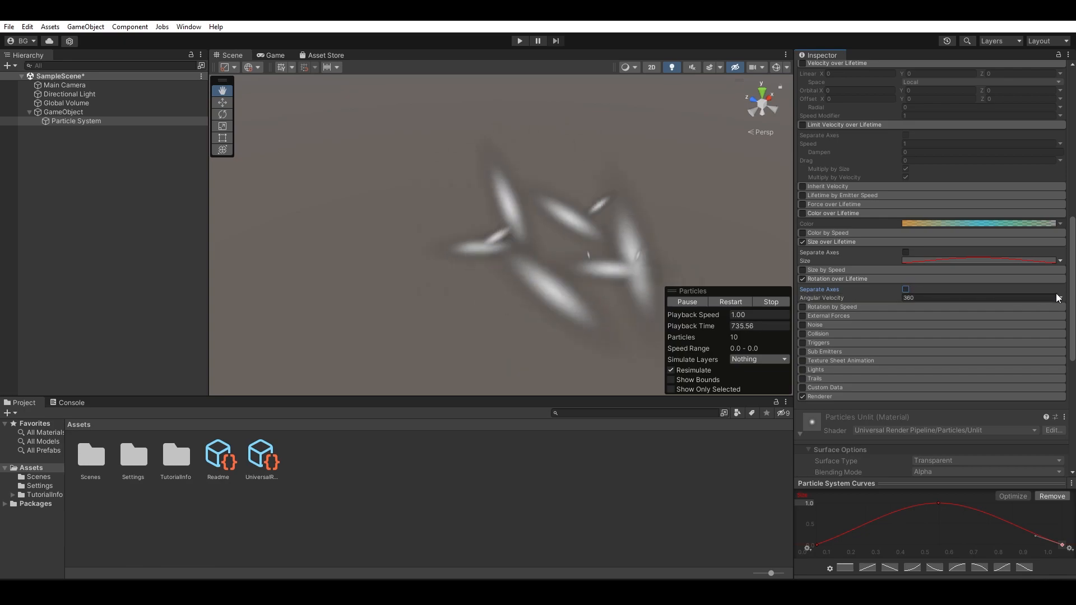
{"action": "left_click", "coordinate": [1015, 298]}
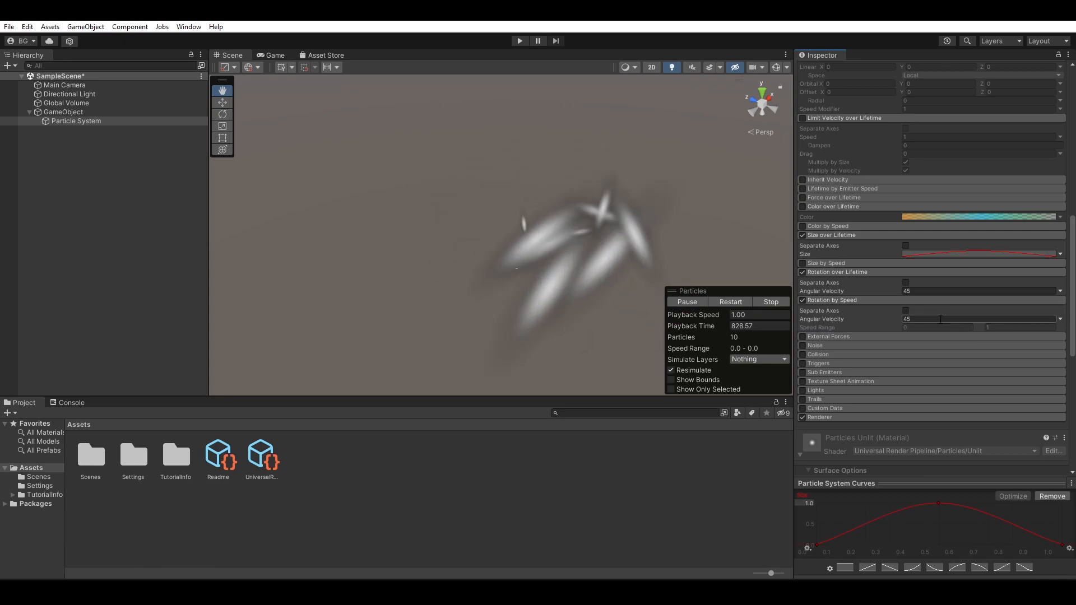
- Try a curve for the Rotation by Speed angular velocity, lowering its first key slightly
{"action": "left_click", "coordinate": [1060, 318]}
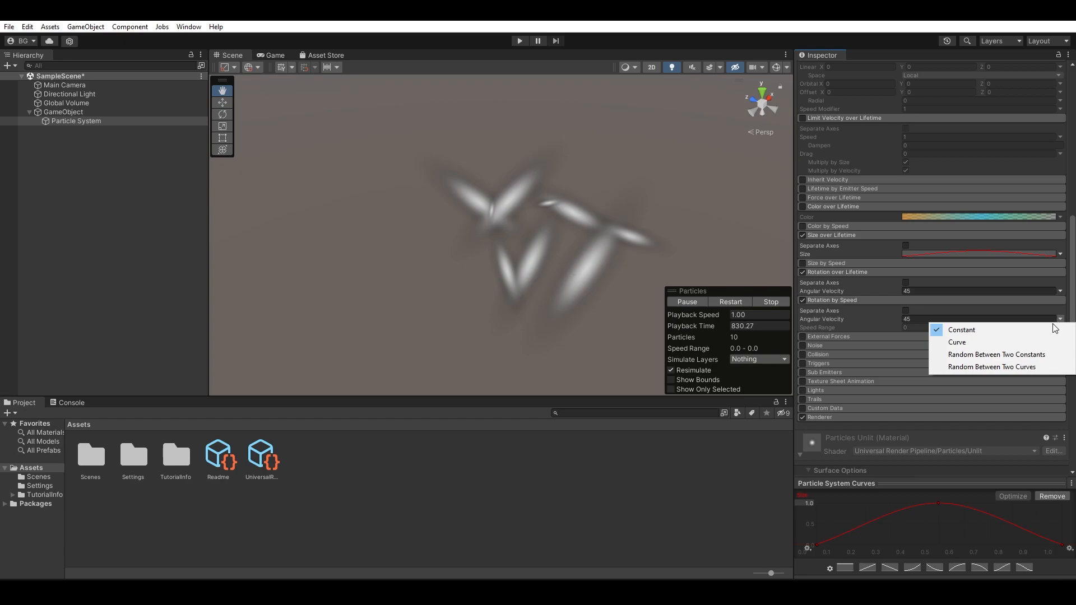
{"action": "left_click", "coordinate": [1036, 340]}
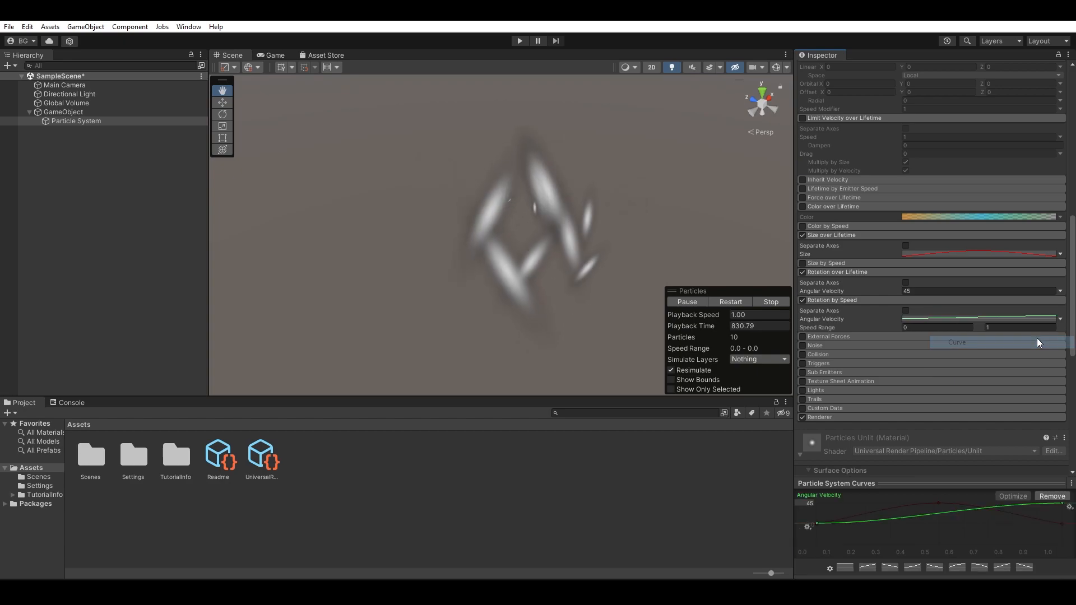
{"action": "left_click", "coordinate": [845, 227]}
{"action": "left_click", "coordinate": [845, 226]}
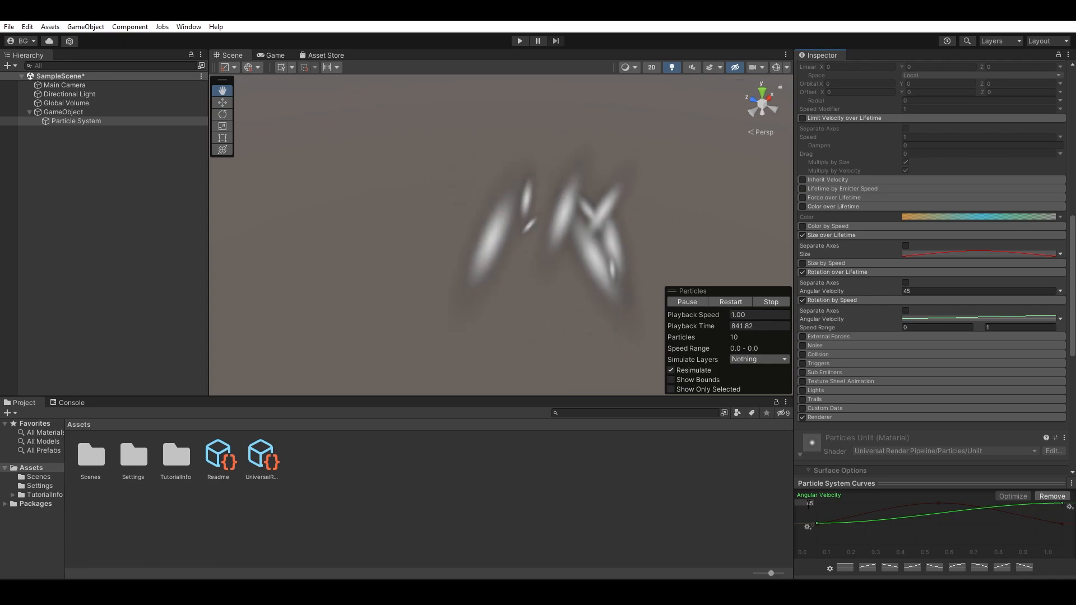
{"action": "mouse_move", "coordinate": [818, 523]}
{"action": "left_mouse_down"}
{"action": "mouse_move", "coordinate": [933, 522]}
{"action": "mouse_move", "coordinate": [816, 525]}
{"action": "left_mouse_up"}
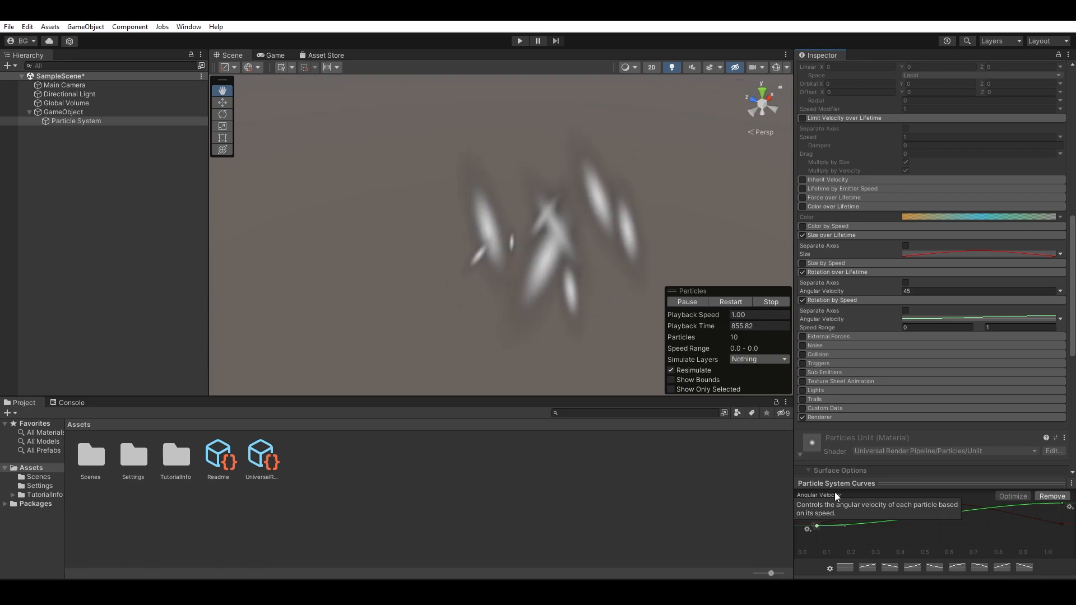
{"action": "left_click", "coordinate": [835, 301]}
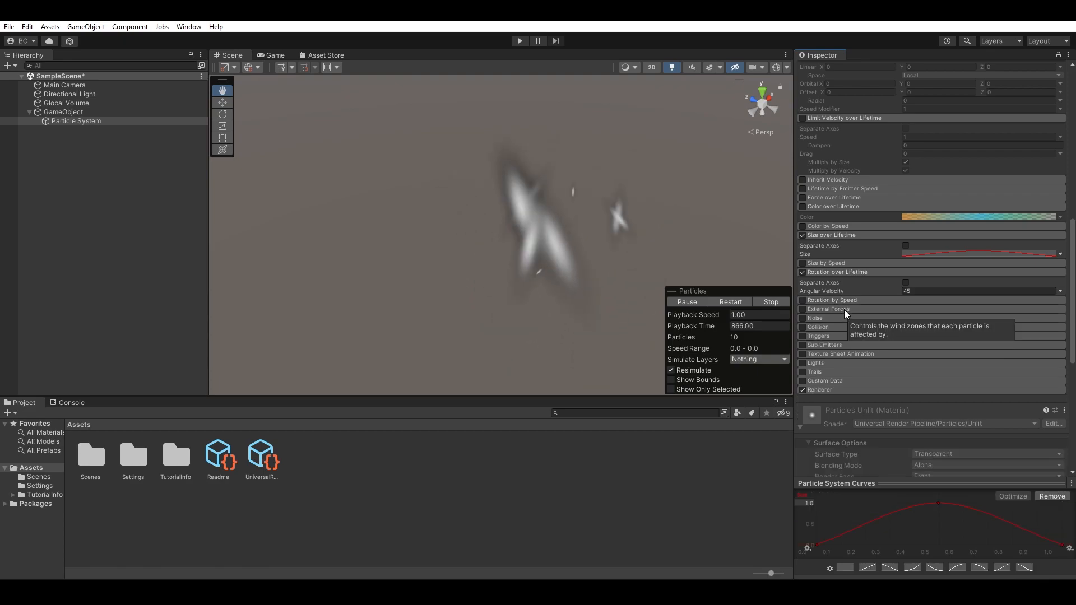
- Check the External Forces settings and enable the Noise module of the particle system
{"action": "left_click", "coordinate": [843, 309]}
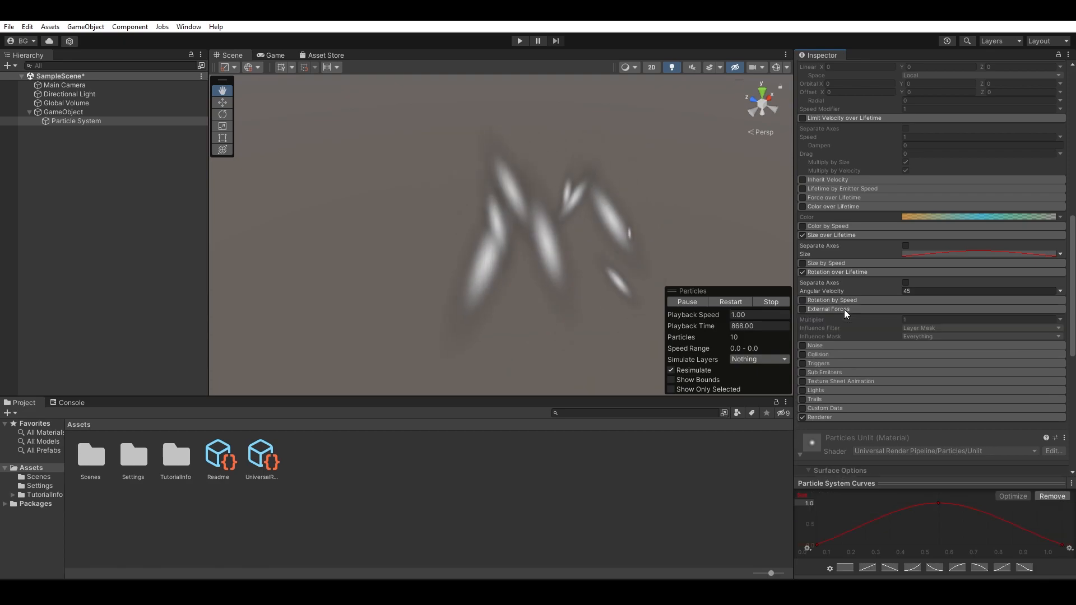
{"action": "left_click", "coordinate": [844, 310]}
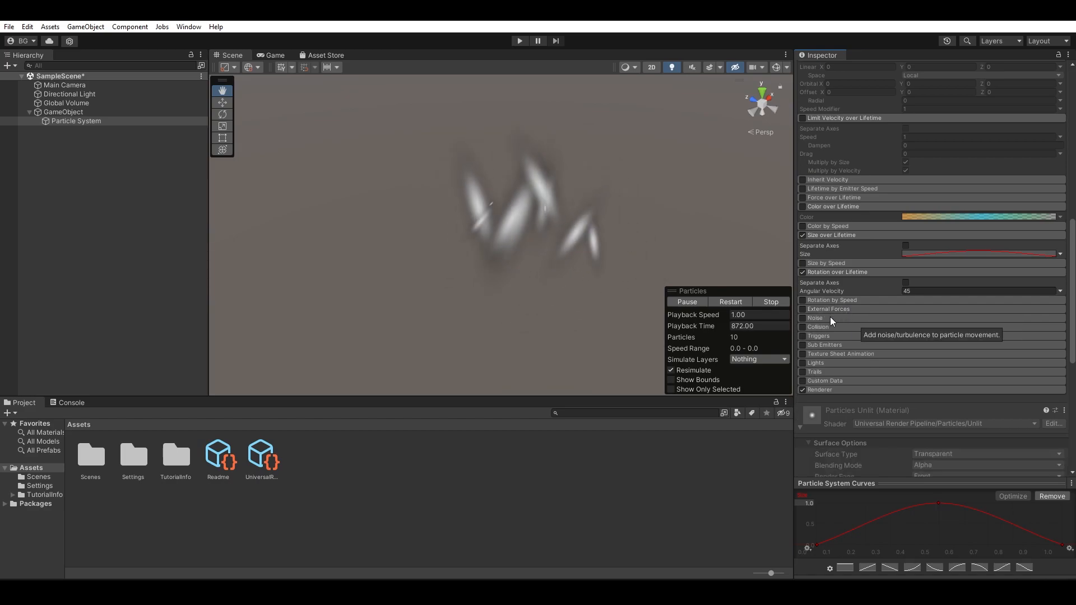
{"action": "left_click", "coordinate": [829, 317]}
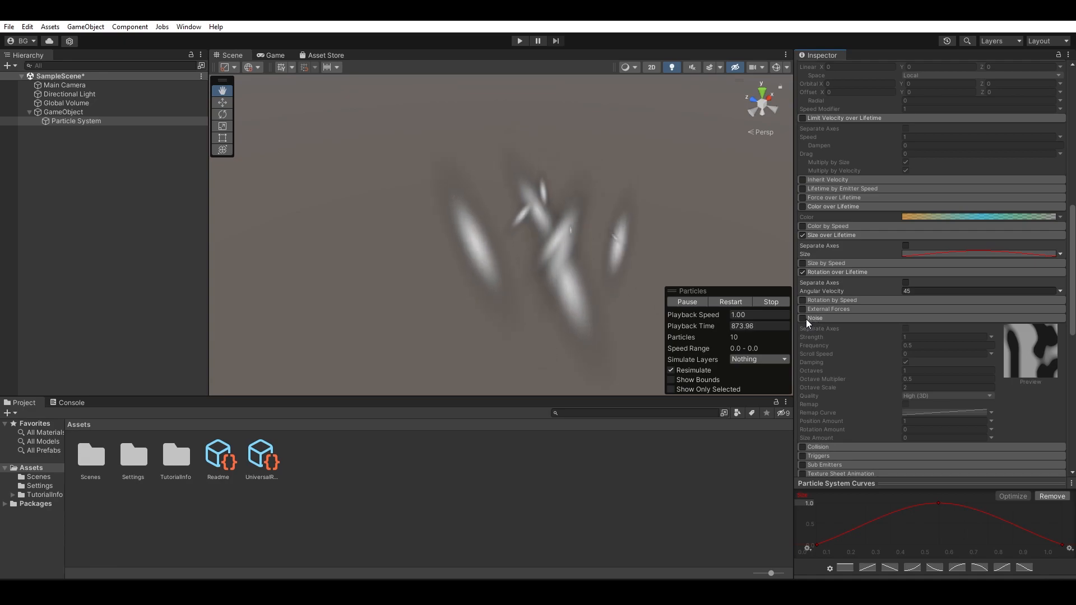
{"action": "left_click", "coordinate": [805, 318]}
{"action": "left_click", "coordinate": [811, 318]}
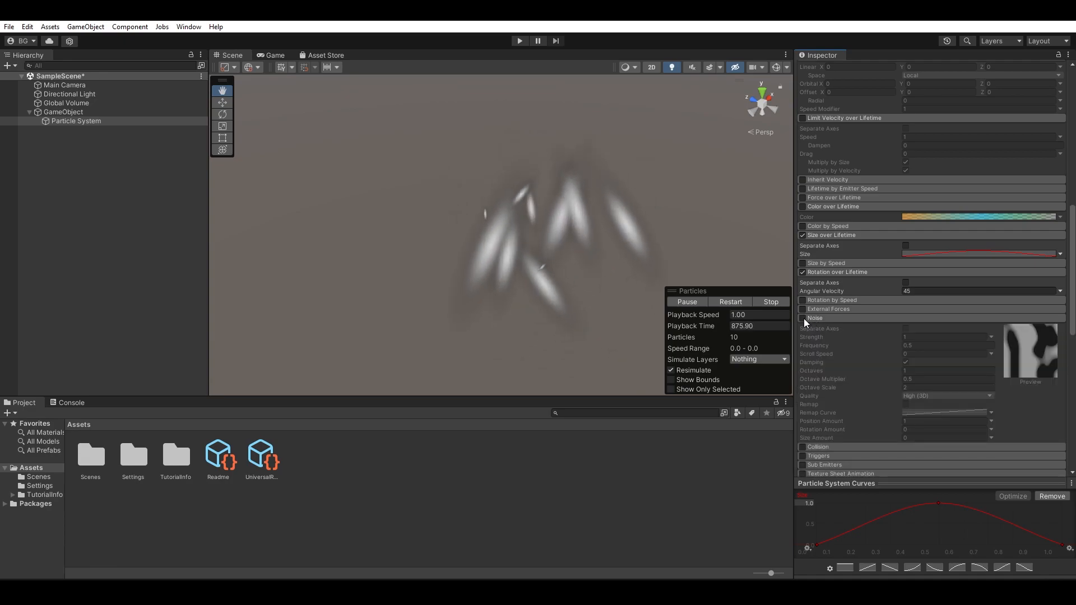
{"action": "left_click", "coordinate": [803, 318]}
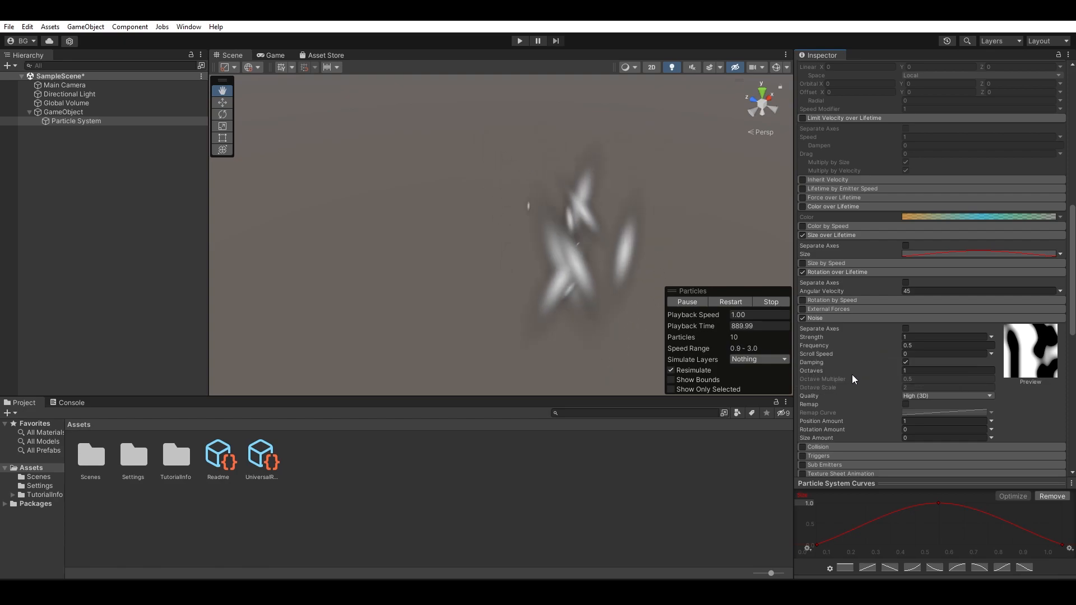
- Try Noise strengths of 6.9 and 0.27, settling on 1.3
{"action": "left_click_drag", "start_coordinate": [843, 337], "coordinate": [861, 335]}
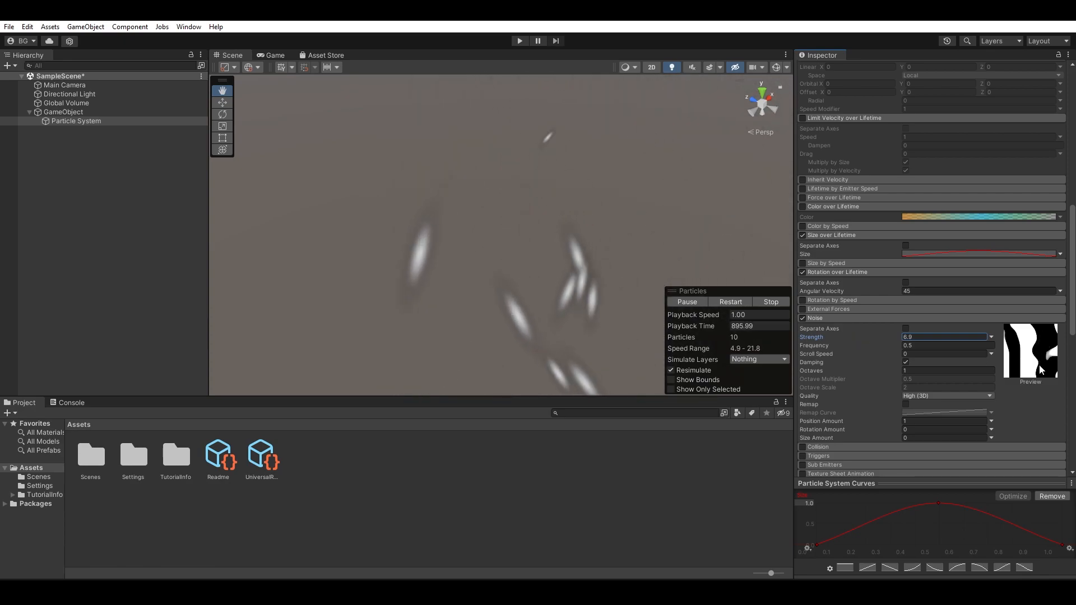
{"action": "left_click_drag", "start_coordinate": [885, 339], "coordinate": [768, 343]}
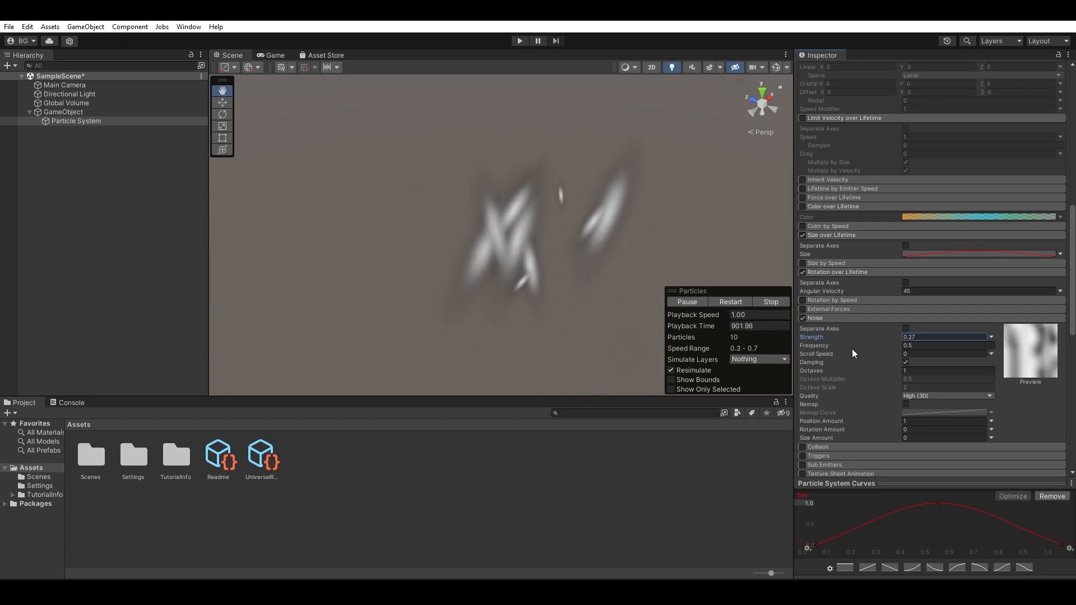
{"action": "left_click_drag", "start_coordinate": [852, 337], "coordinate": [862, 338]}
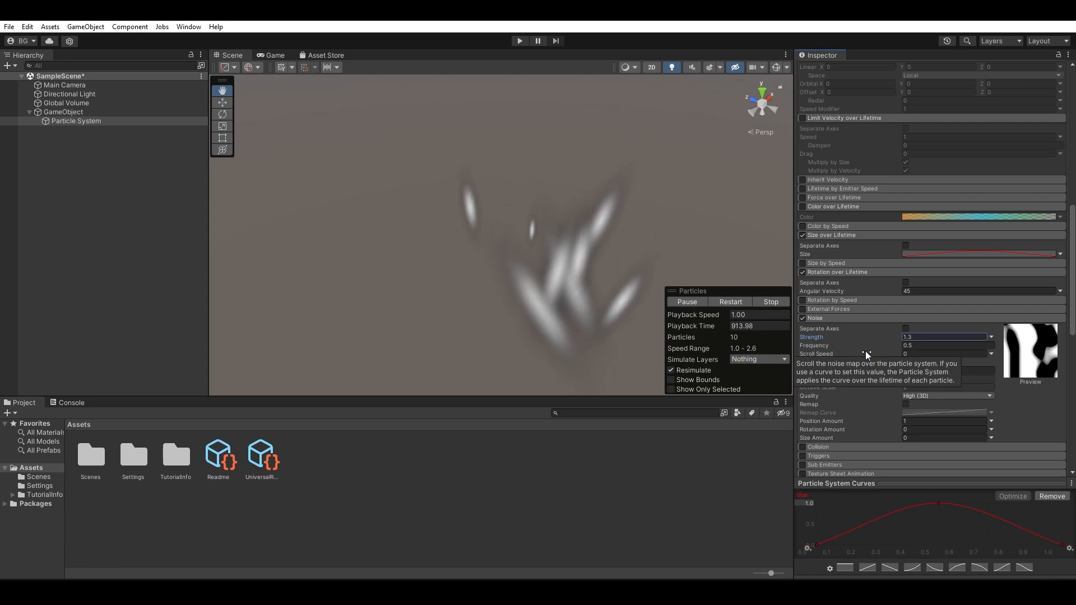
- Set the Noise scroll speed to 1 and raise the strength to about 2.42
{"action": "scroll", "coordinate": [865, 351], "scroll_direction": "up", "scroll_amount": 4}
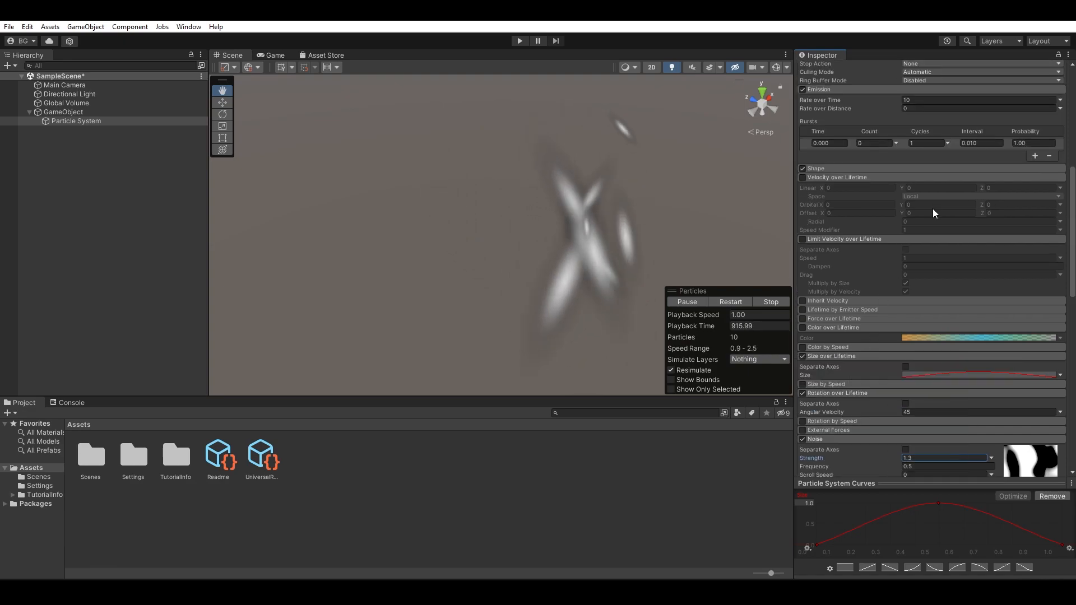
{"action": "scroll", "coordinate": [880, 319], "scroll_direction": "down", "scroll_amount": 2}
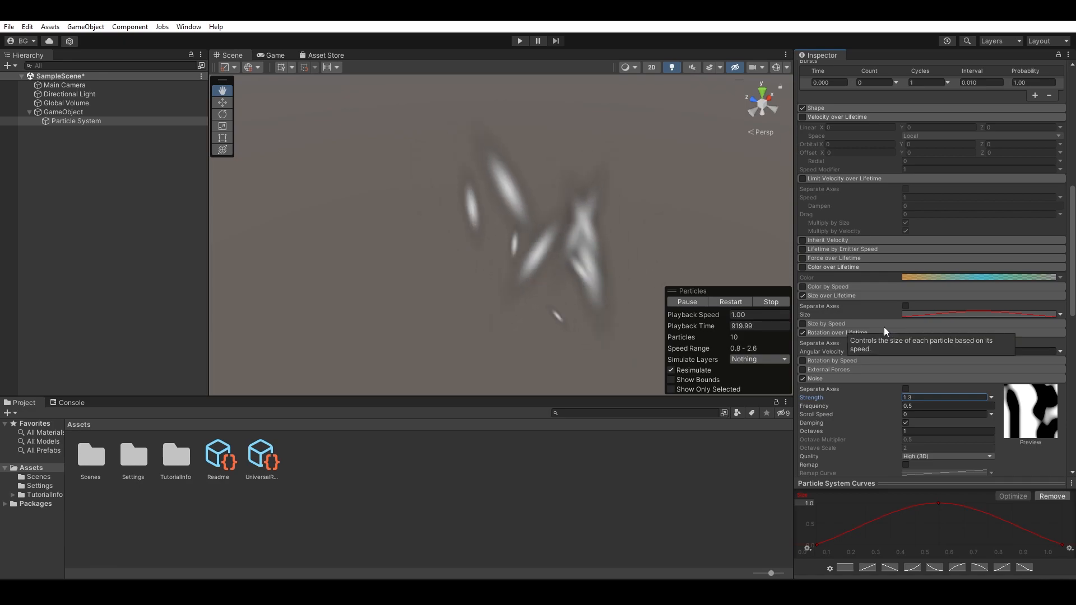
{"action": "scroll", "coordinate": [883, 328], "scroll_direction": "down", "scroll_amount": 2}
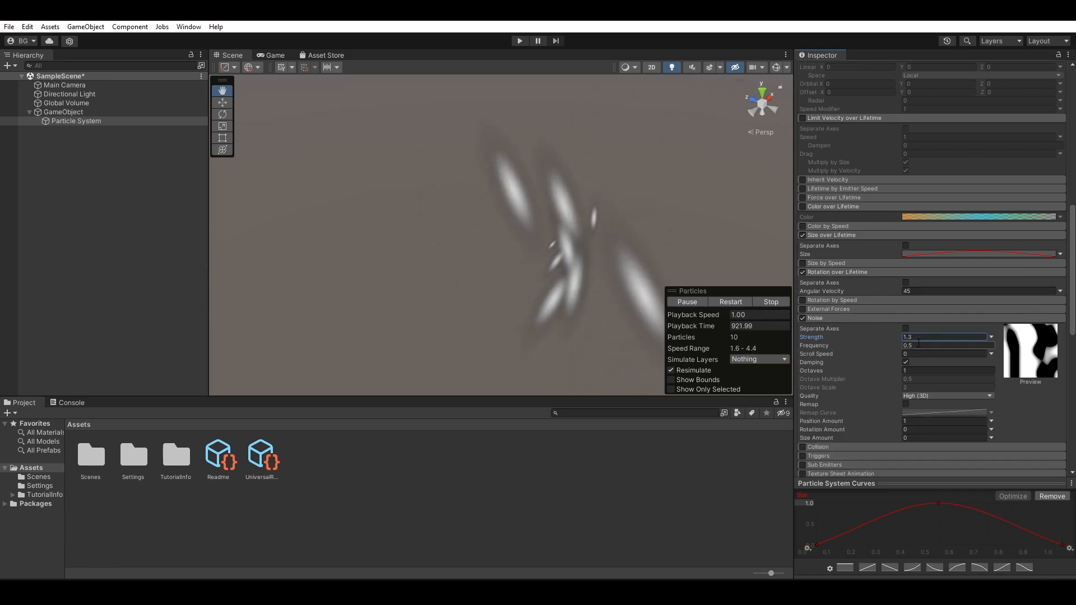
{"action": "left_click", "coordinate": [926, 352]}
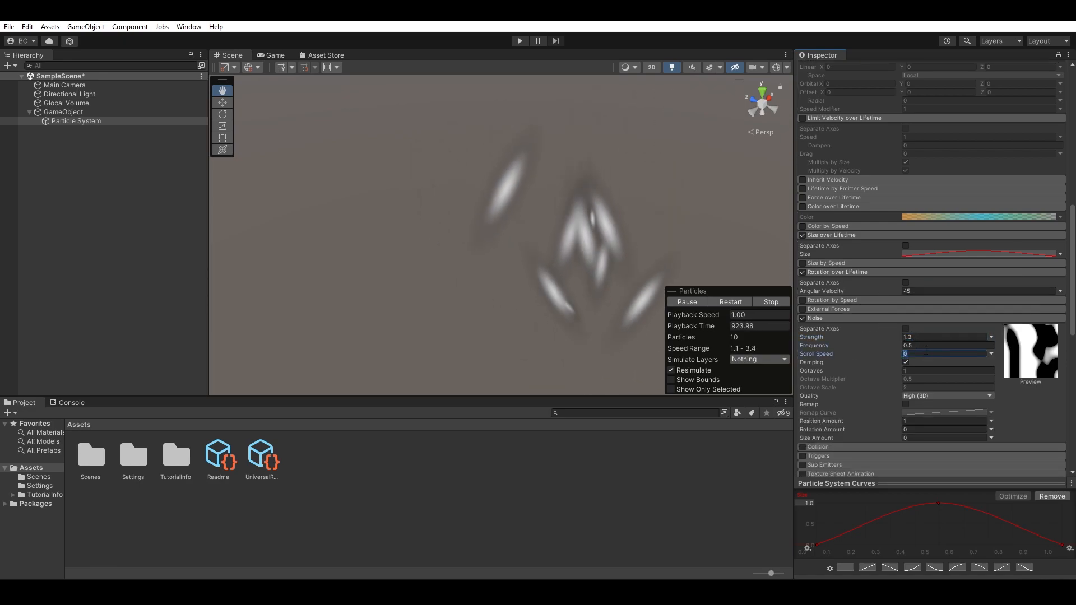
{"action": "type", "text": "1"}
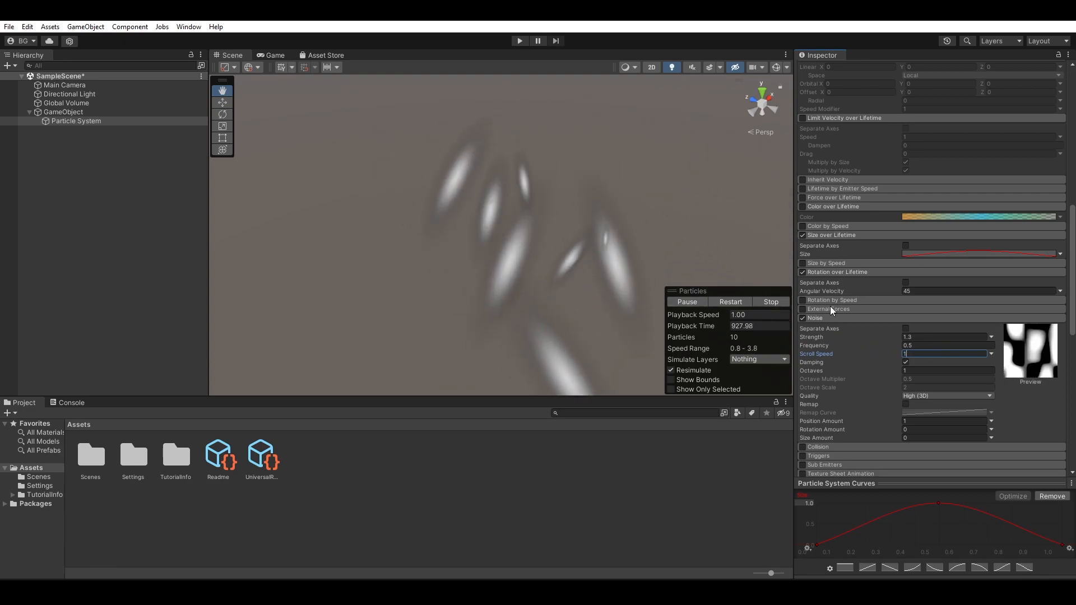
{"action": "left_click_drag", "start_coordinate": [876, 336], "coordinate": [899, 334]}
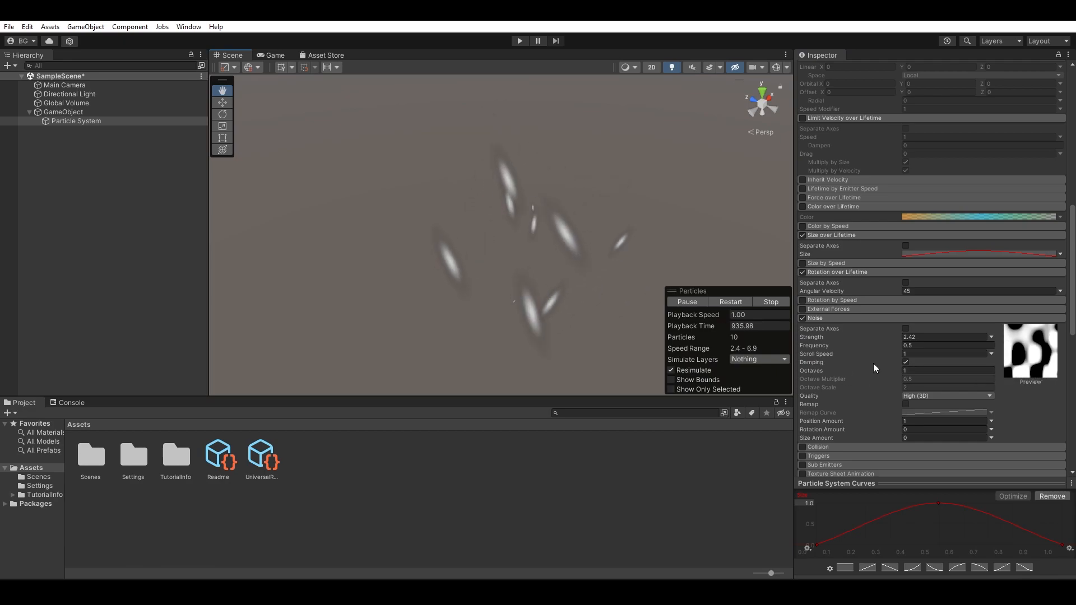
- Raise the Noise strength to about 3.66 and set its frequency to about 0.64 after trying 4.15
{"action": "scroll", "coordinate": [824, 353], "scroll_direction": "down", "scroll_amount": 1}
{"action": "scroll", "coordinate": [825, 353], "scroll_direction": "down", "scroll_amount": 1}
{"action": "scroll", "coordinate": [838, 337], "scroll_direction": "up", "scroll_amount": 1}
{"action": "scroll", "coordinate": [838, 337], "scroll_direction": "down", "scroll_amount": 1}
{"action": "scroll", "coordinate": [838, 337], "scroll_direction": "down", "scroll_amount": 1}
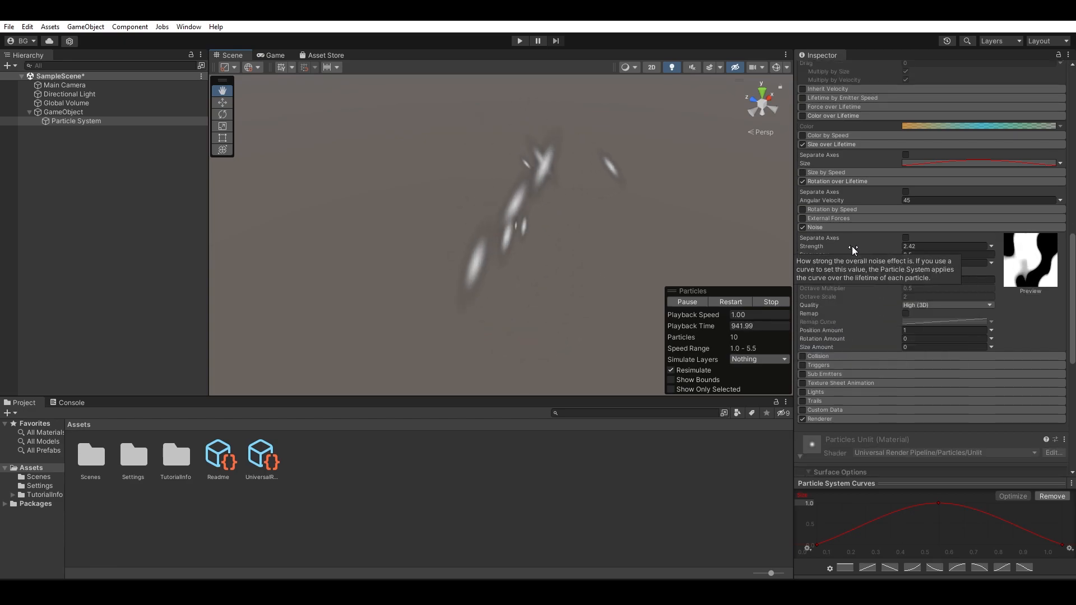
{"action": "left_click", "coordinate": [837, 246]}
{"action": "left_click_drag", "start_coordinate": [837, 244], "coordinate": [897, 257]}
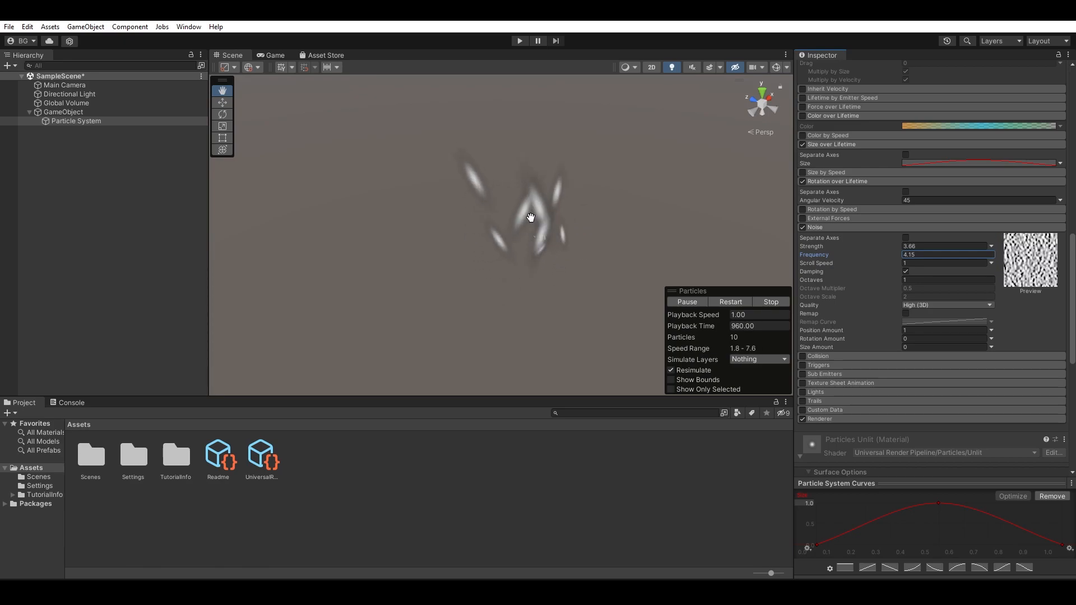
{"action": "left_click_drag", "start_coordinate": [888, 254], "coordinate": [820, 255]}
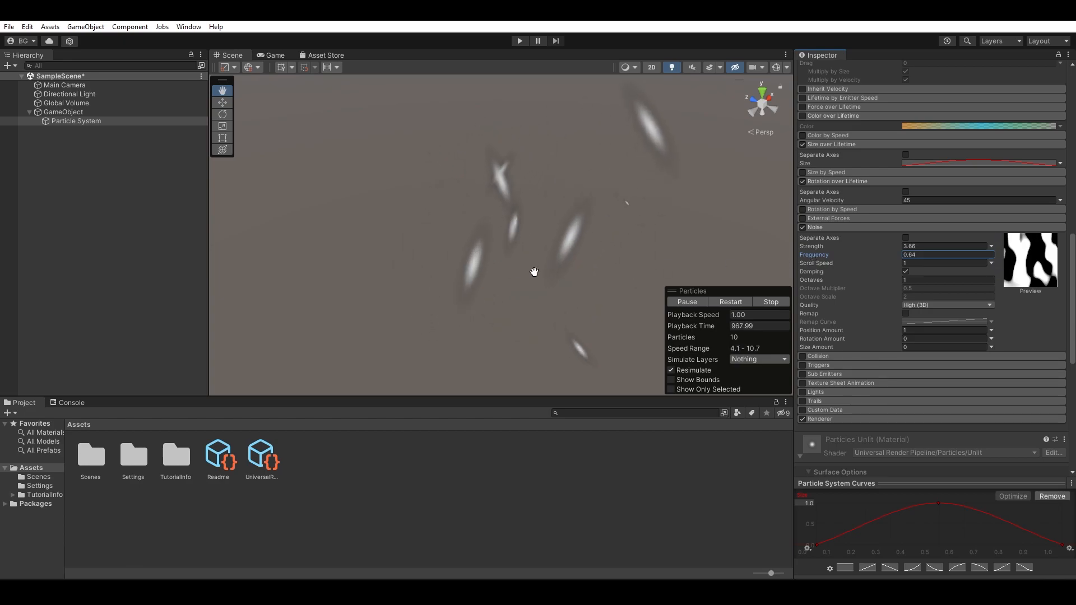
- Set the Noise octaves to 2 and turn the Noise module off
{"action": "left_click", "coordinate": [911, 279]}
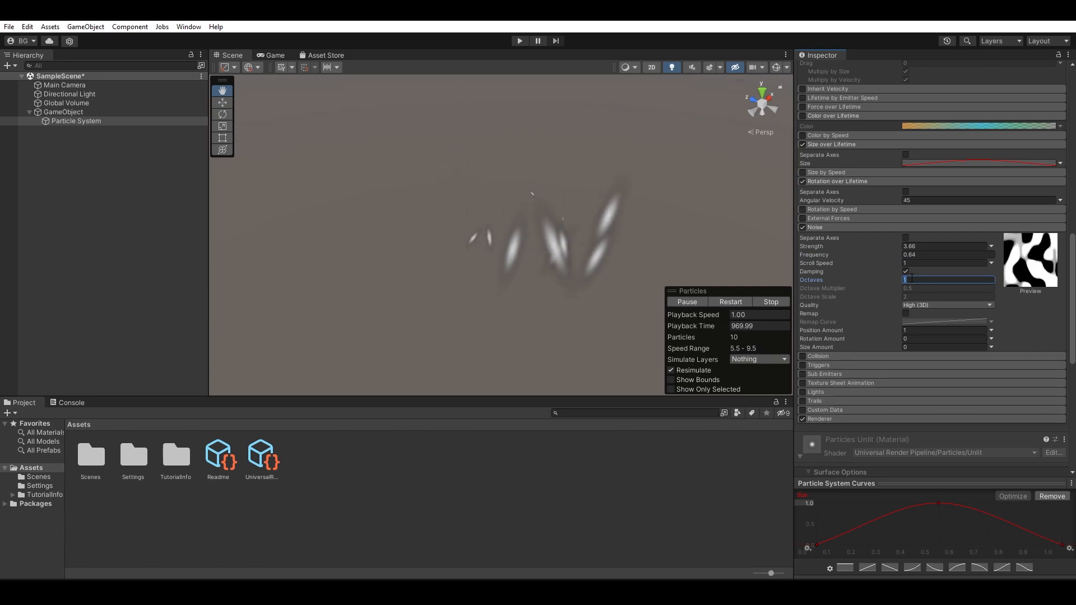
{"action": "type", "text": "2"}
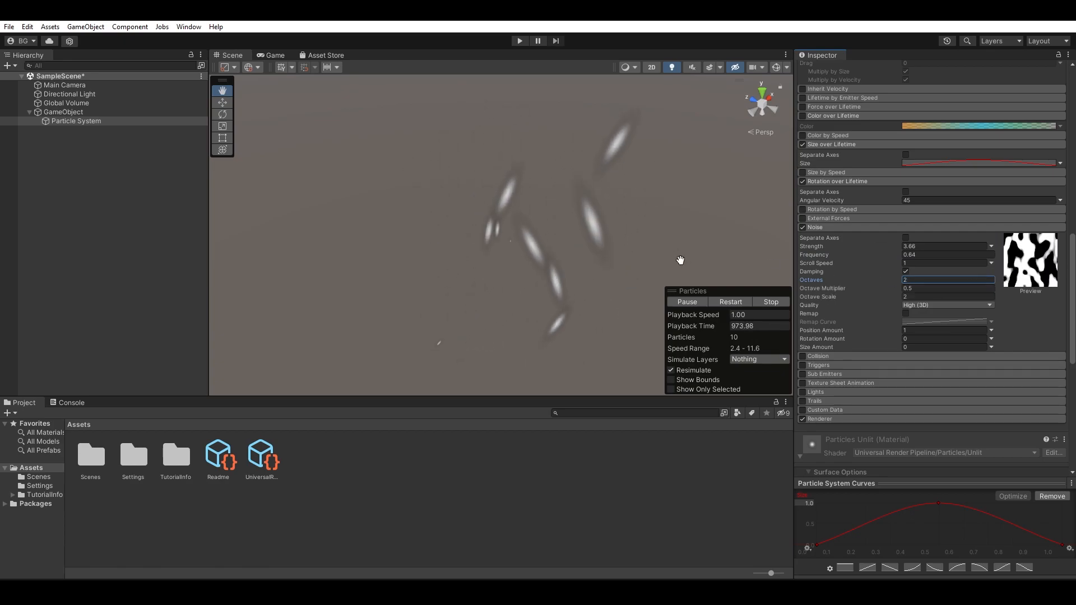
{"action": "mouse_move", "coordinate": [812, 272]}
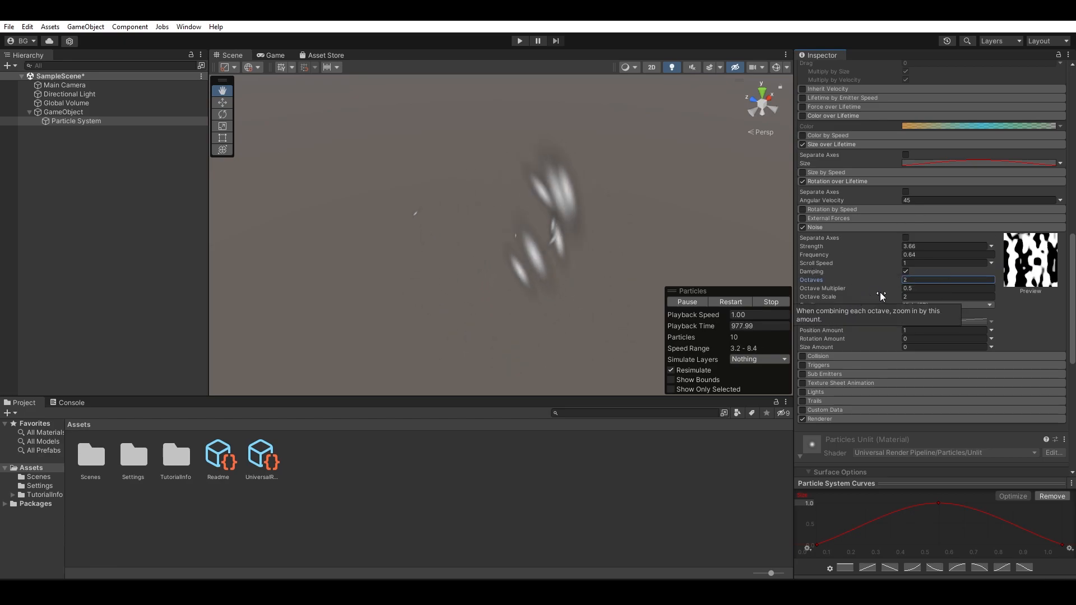
{"action": "scroll", "coordinate": [879, 292], "scroll_direction": "down", "scroll_amount": 3}
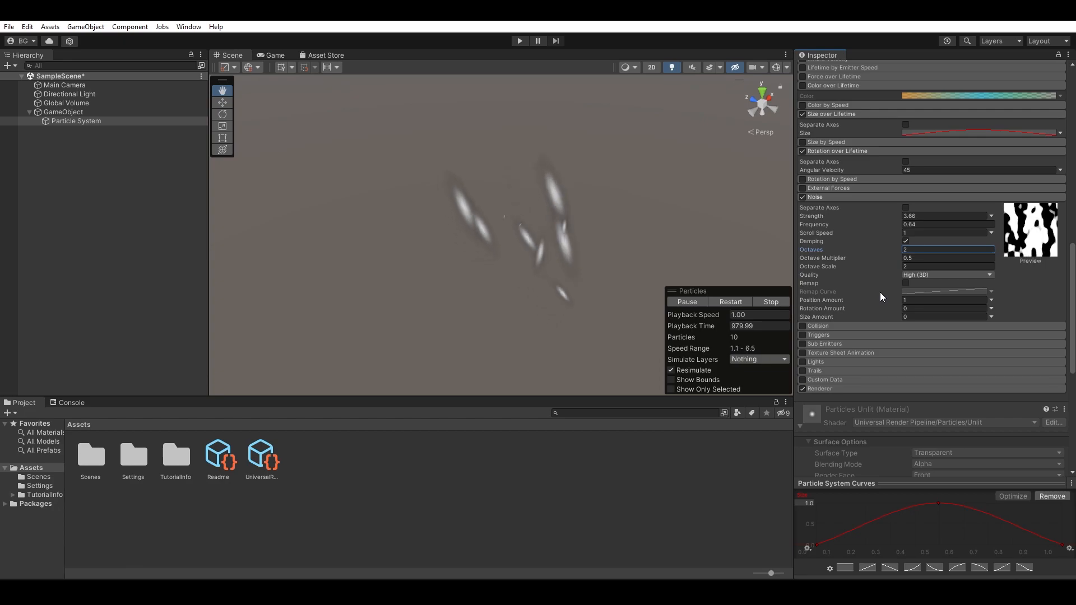
{"action": "scroll", "coordinate": [880, 291], "scroll_direction": "up", "scroll_amount": 6}
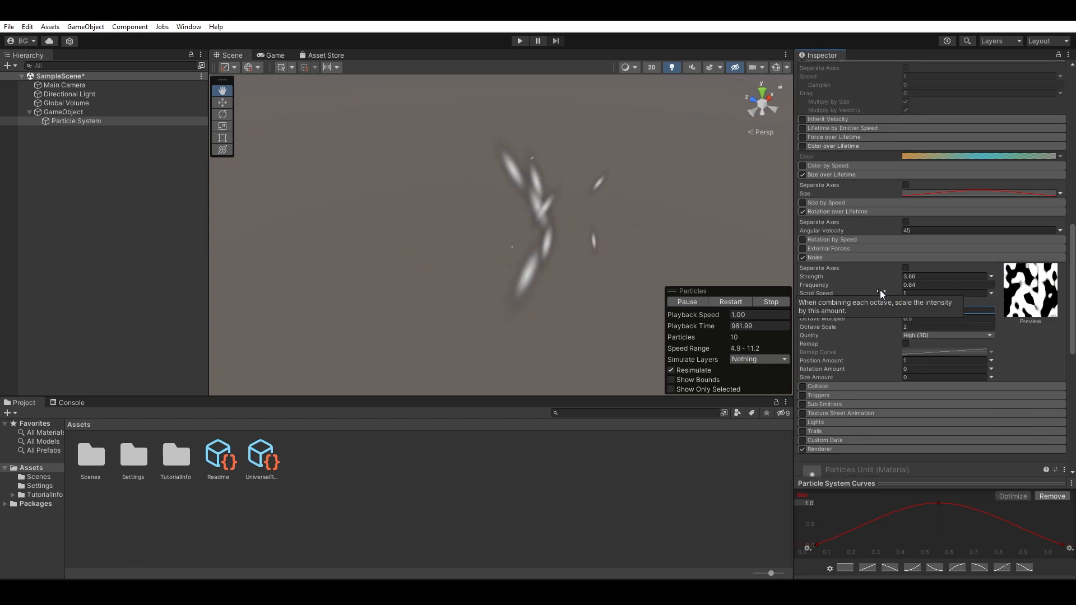
{"action": "left_click", "coordinate": [802, 258]}
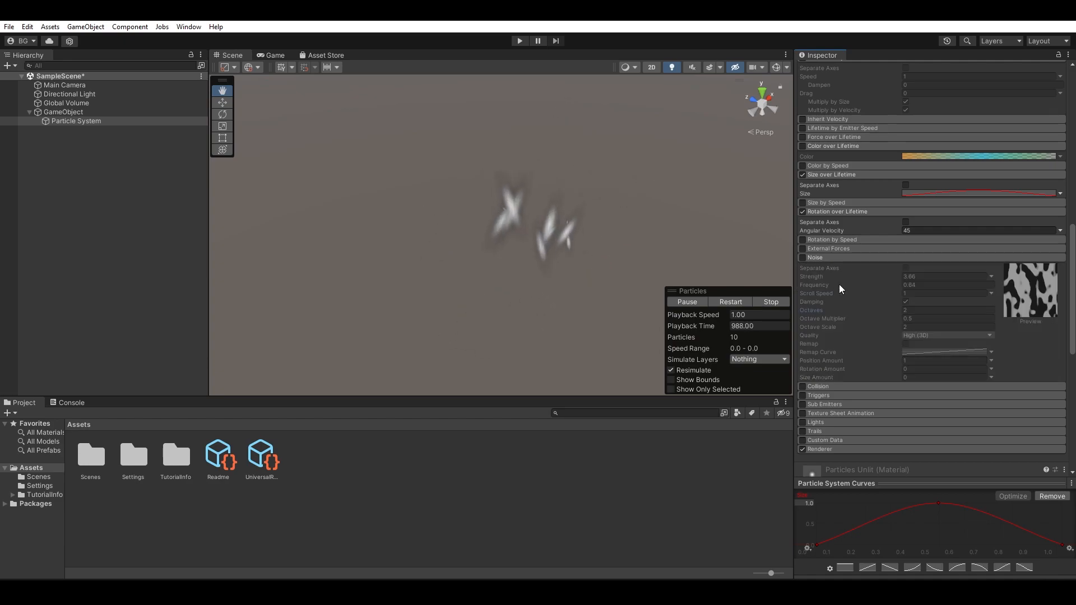
{"action": "scroll", "coordinate": [838, 284], "scroll_direction": "up", "scroll_amount": 5}
{"action": "scroll", "coordinate": [839, 284], "scroll_direction": "up", "scroll_amount": 3}
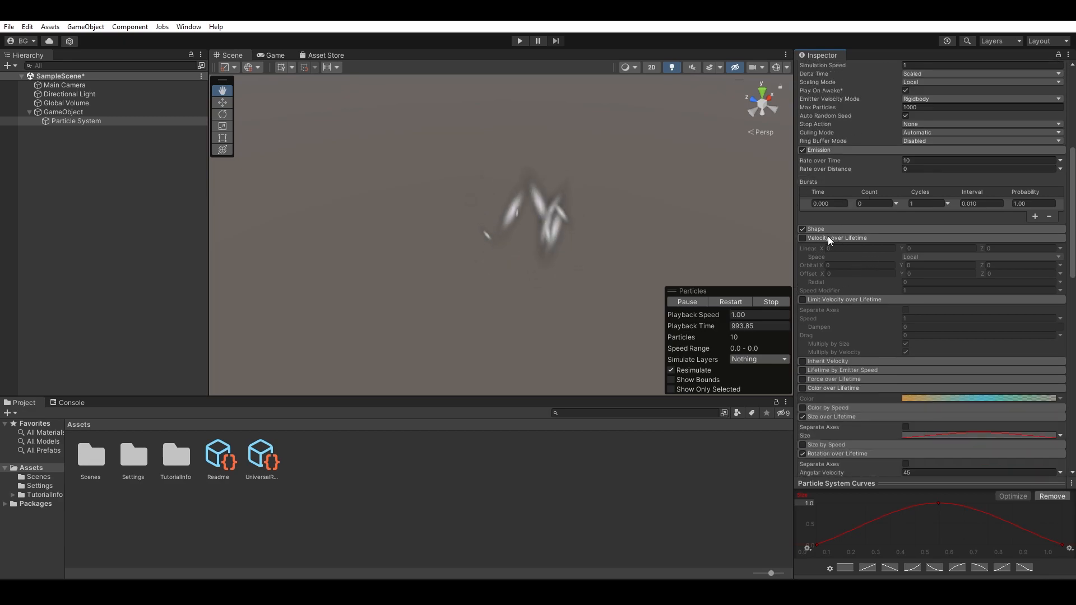
{"action": "scroll", "coordinate": [836, 305], "scroll_direction": "down", "scroll_amount": 8}
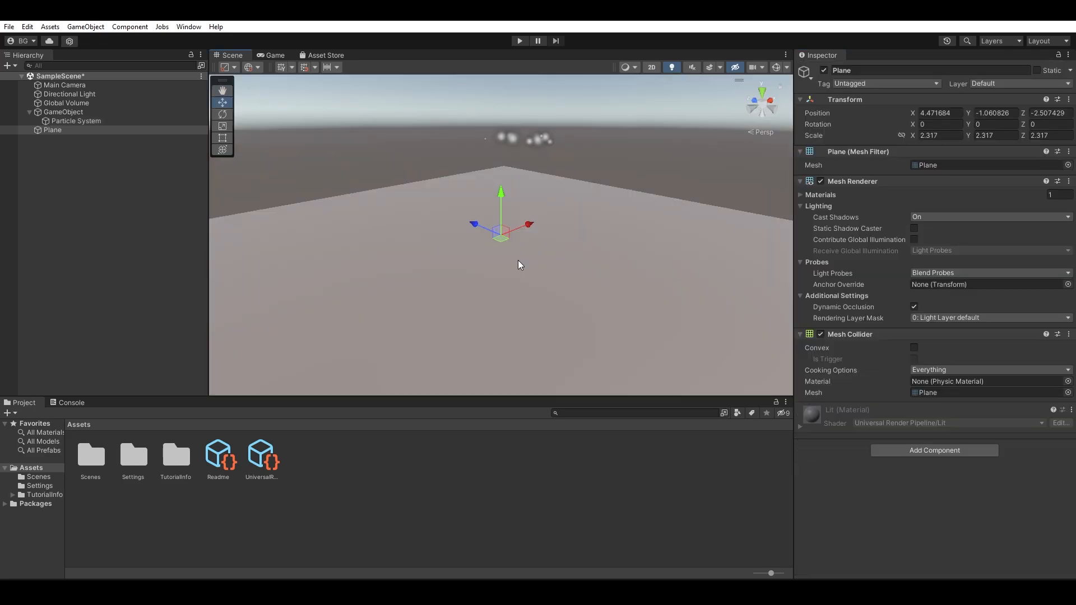
- Enable the Collision module on the Particle System
{"action": "left_click", "coordinate": [116, 121]}
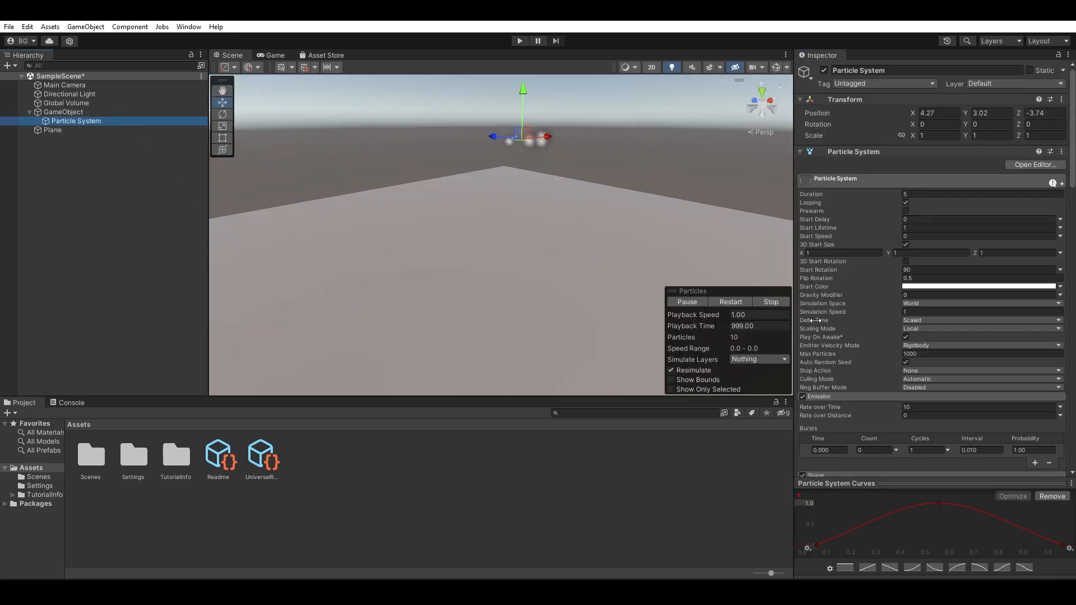
{"action": "left_click_drag", "start_coordinate": [566, 226], "coordinate": [576, 240], "text": "alt"}
{"action": "middle_click_drag", "start_coordinate": [576, 239], "coordinate": [584, 191]}
{"action": "scroll", "coordinate": [876, 289], "scroll_direction": "down", "scroll_amount": 4}
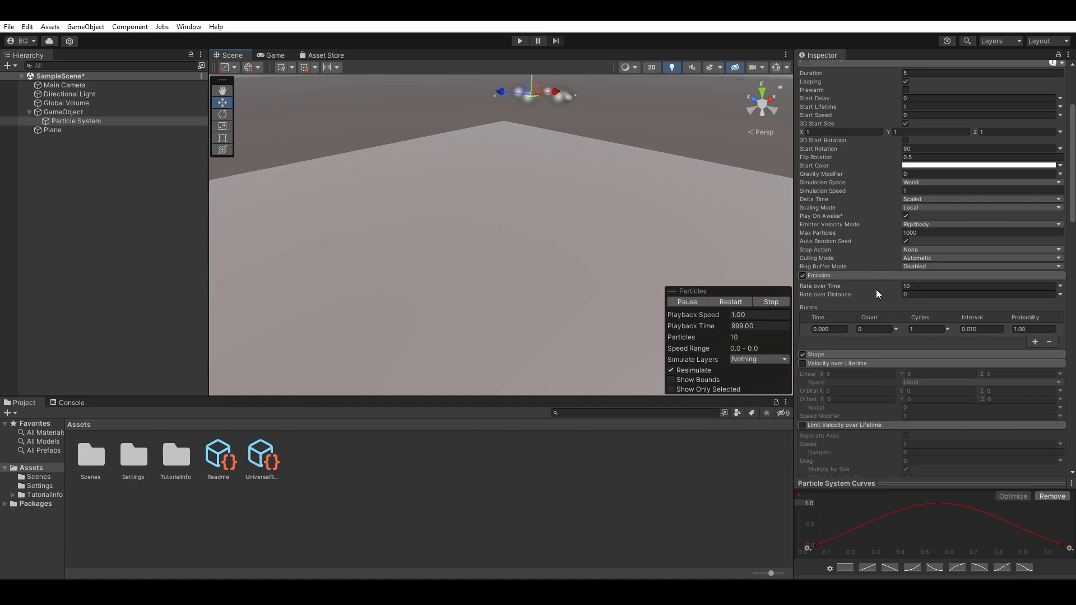
{"action": "scroll", "coordinate": [876, 289], "scroll_direction": "down", "scroll_amount": 11}
{"action": "scroll", "coordinate": [851, 296], "scroll_direction": "down", "scroll_amount": 5}
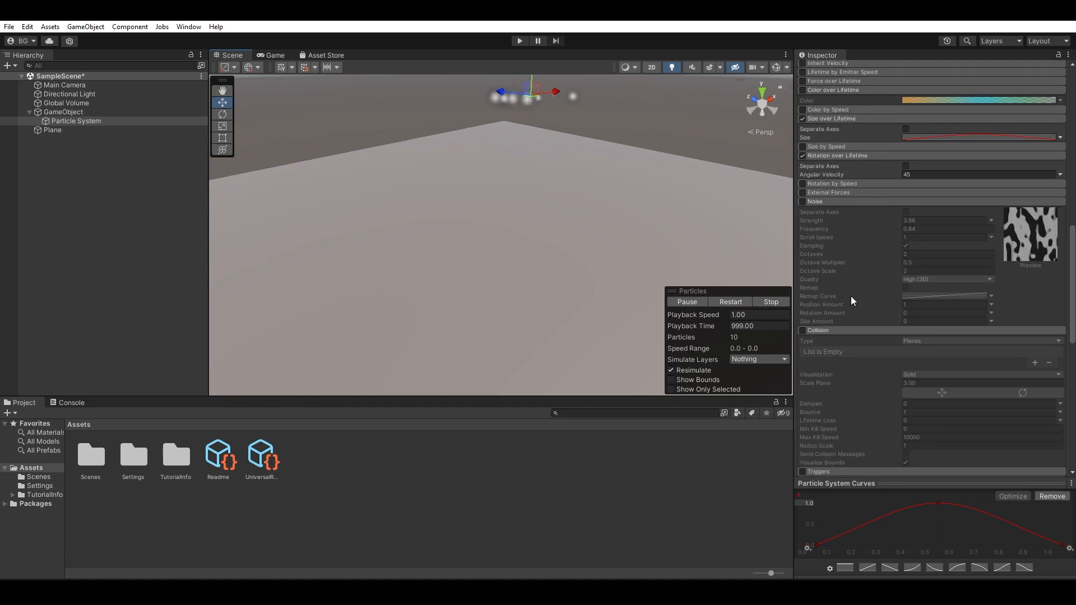
{"action": "left_click", "coordinate": [803, 270]}
- Reduce the Collision module's Radius Scale to 0.2
{"action": "middle_click_drag", "start_coordinate": [579, 185], "coordinate": [591, 291]}
{"action": "scroll", "coordinate": [751, 237], "scroll_direction": "up", "scroll_amount": 4}
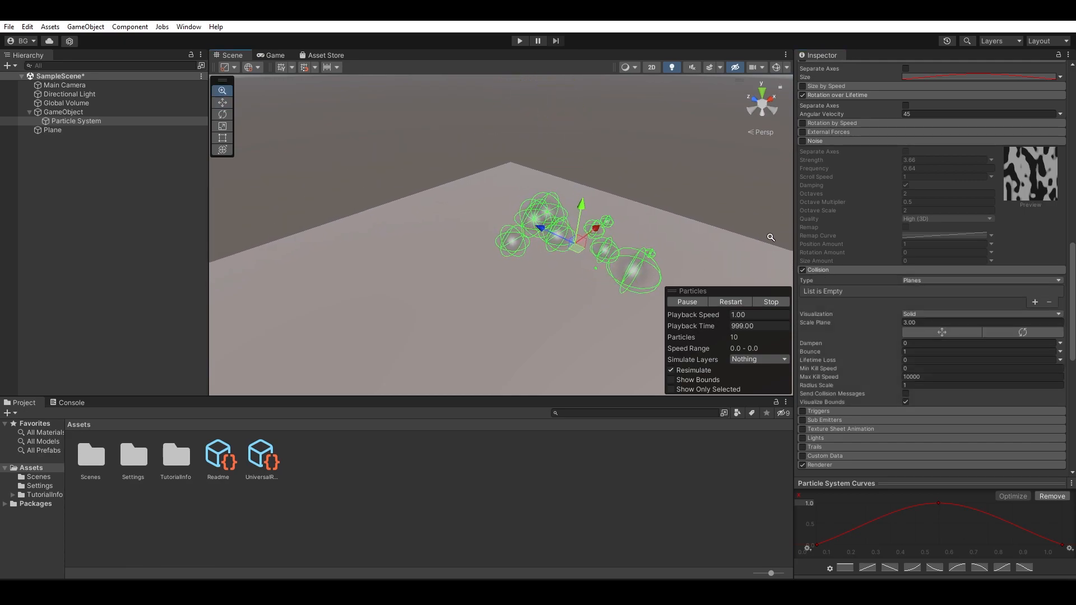
{"action": "left_click_drag", "start_coordinate": [675, 236], "coordinate": [689, 188], "text": "alt"}
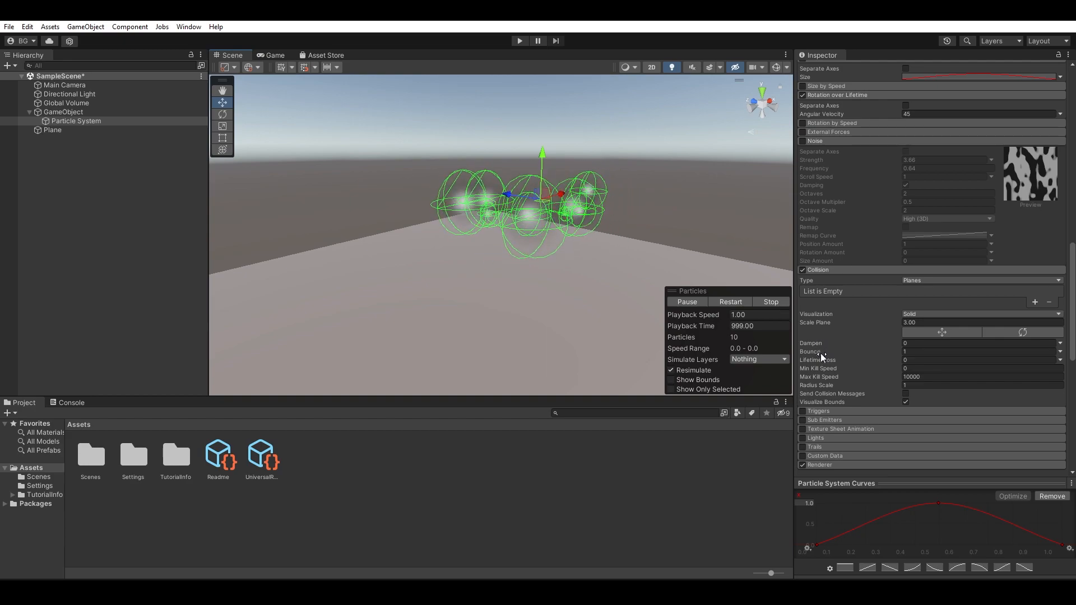
{"action": "left_click_drag", "start_coordinate": [833, 386], "coordinate": [824, 383]}
{"action": "mouse_move", "coordinate": [563, 235]}
{"action": "middle_mouse_down"}
{"action": "mouse_move", "coordinate": [578, 231]}
{"action": "mouse_move", "coordinate": [546, 238]}
{"action": "mouse_move", "coordinate": [593, 237]}
{"action": "mouse_move", "coordinate": [549, 239]}
{"action": "middle_mouse_up"}
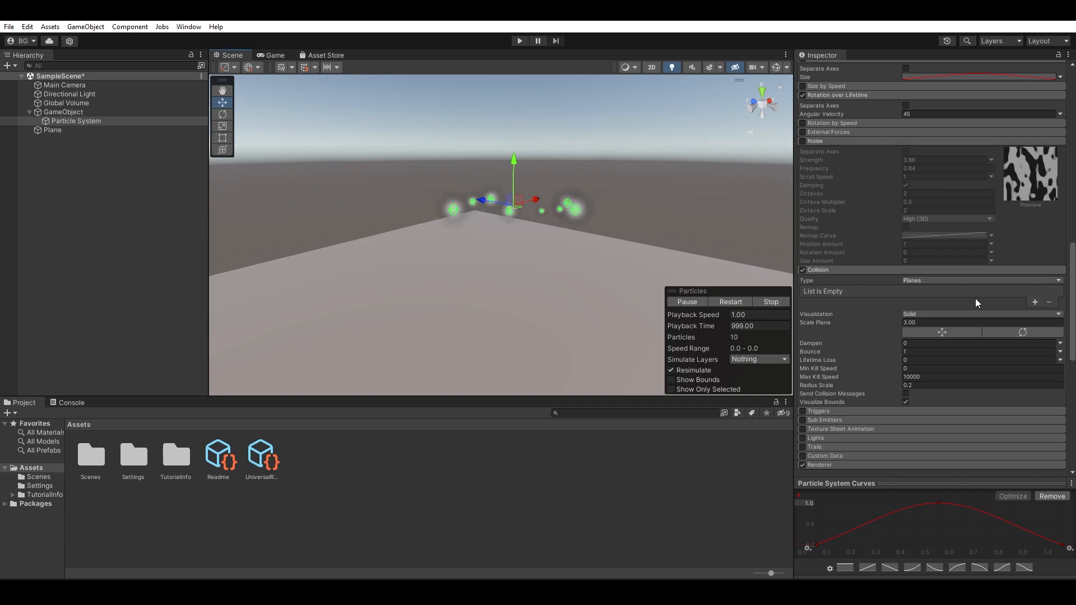
- Switch the collision type from Planes to World and limit Collides With to the Default layer
{"action": "left_click", "coordinate": [1035, 302]}
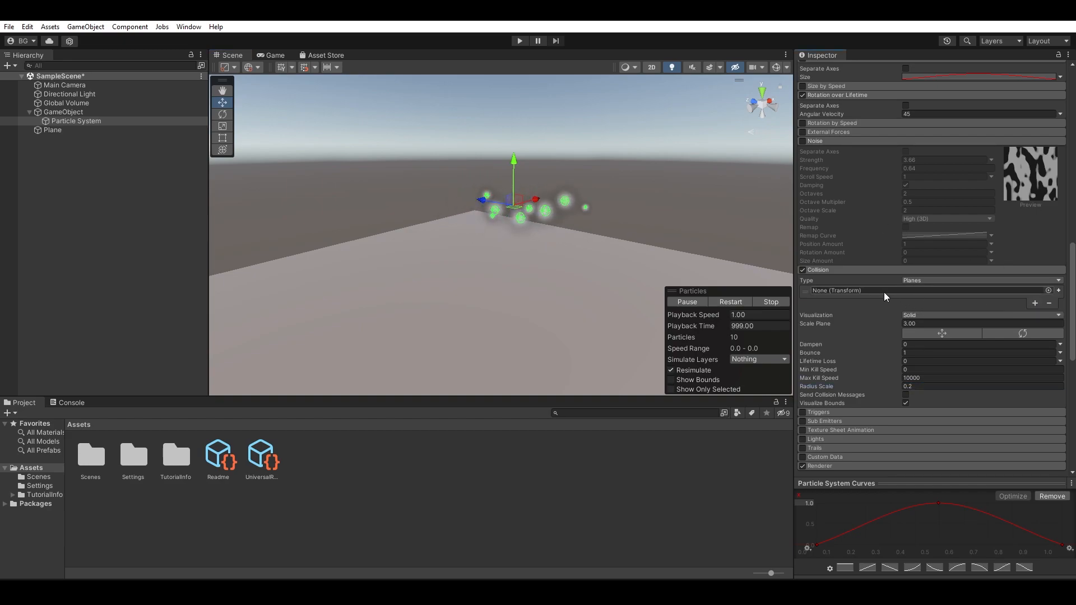
{"action": "left_click", "coordinate": [921, 280]}
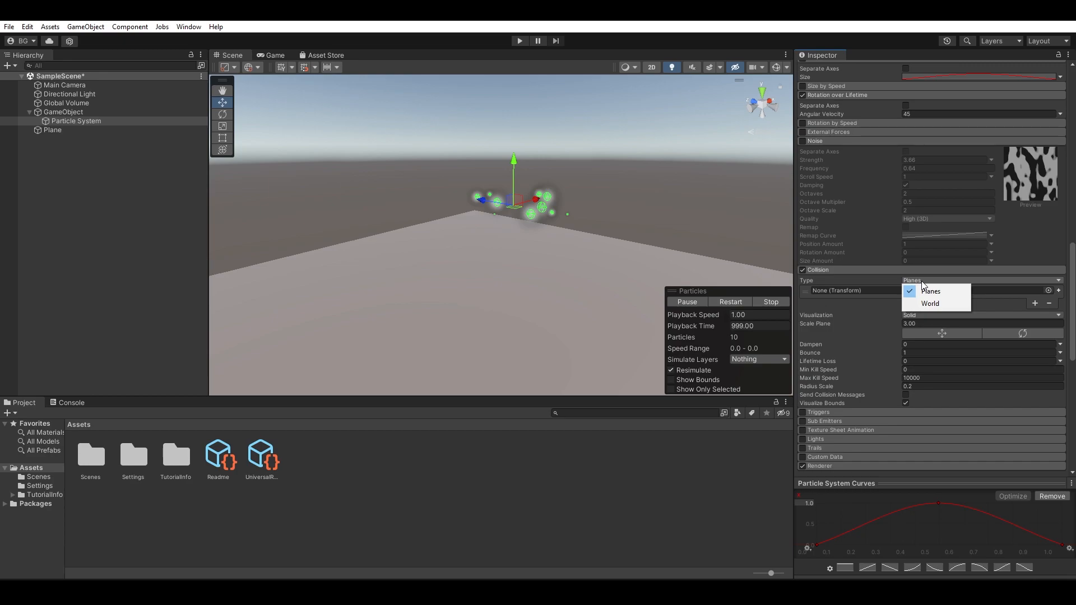
{"action": "left_click", "coordinate": [943, 308]}
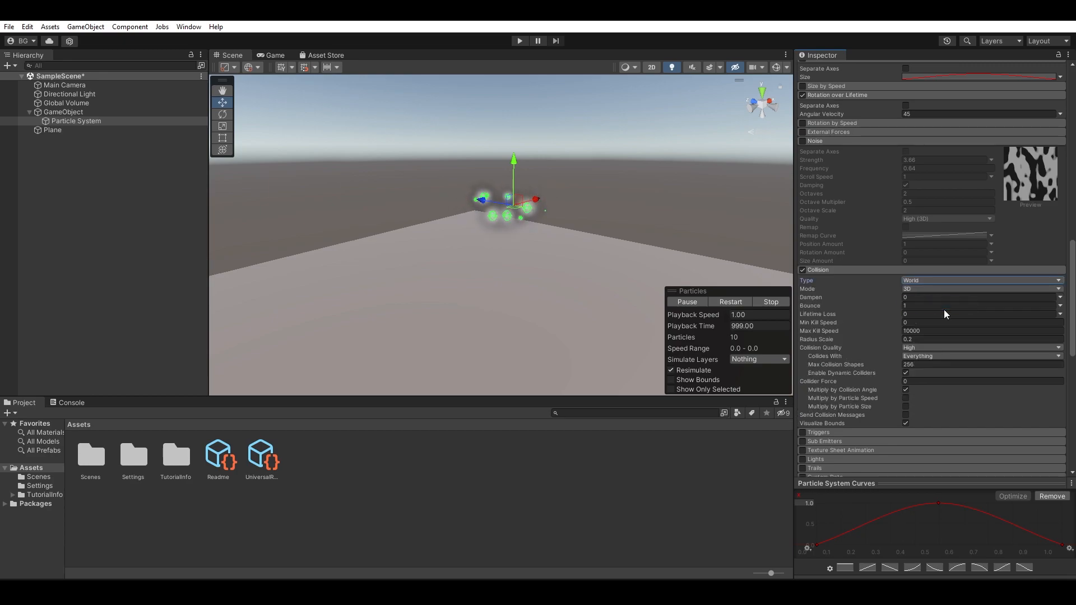
{"action": "left_click", "coordinate": [919, 355]}
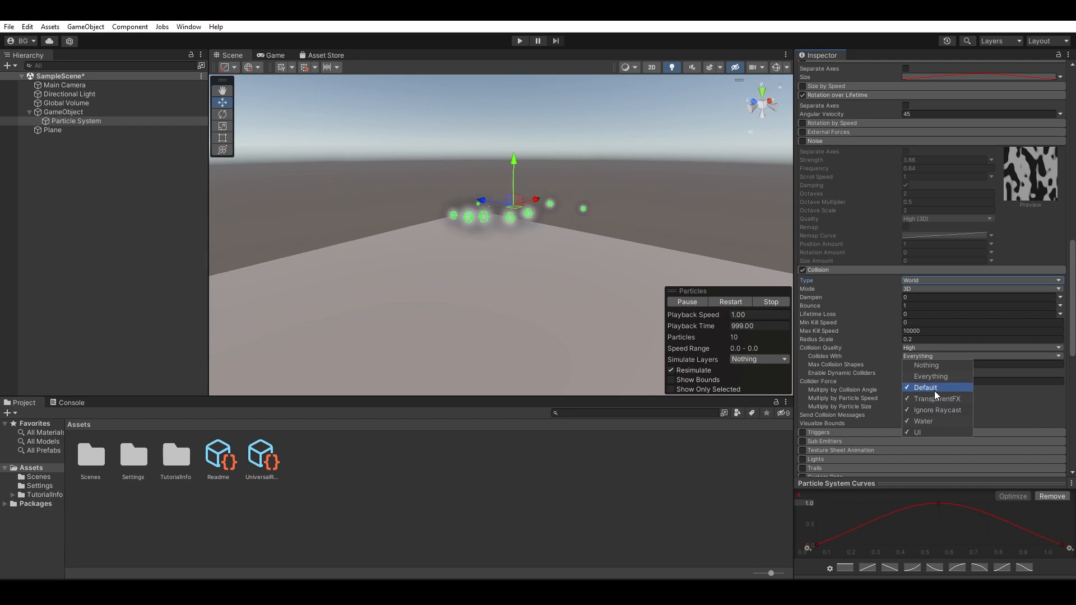
{"action": "left_click", "coordinate": [927, 367]}
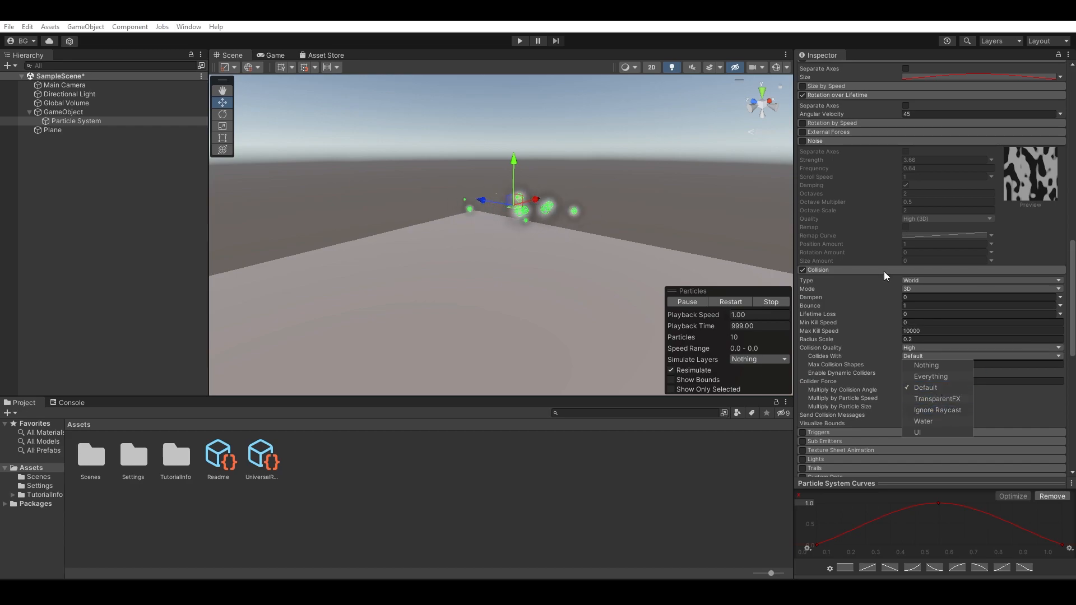
- Inspect the plane's Mesh Collider, add a second plane to compare its collider, and delete that second plane
{"action": "left_click", "coordinate": [87, 130]}
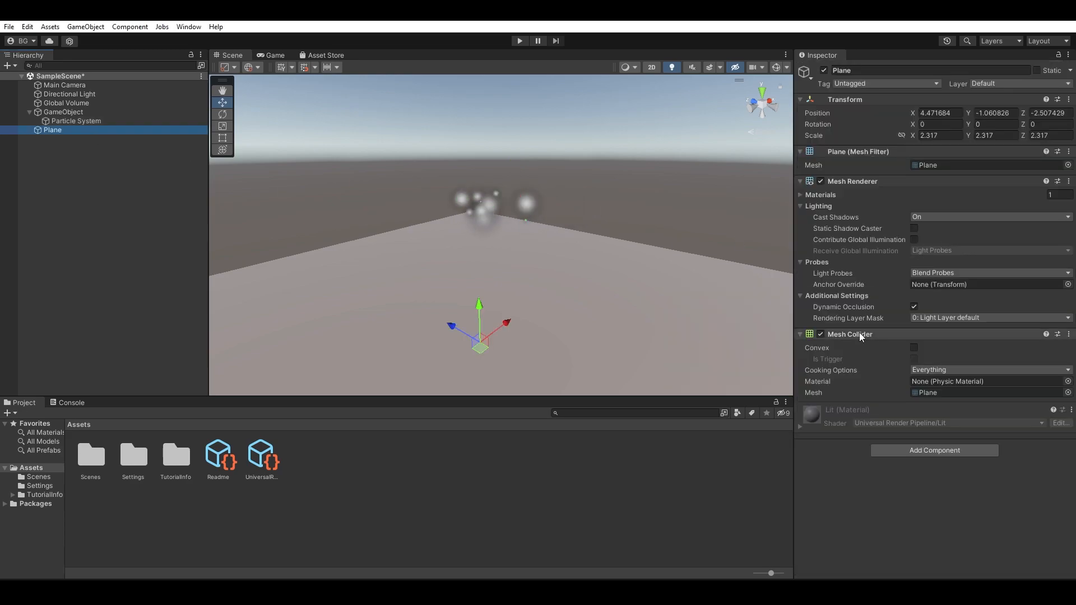
{"action": "left_click", "coordinate": [9, 65]}
{"action": "mouse_move", "coordinate": [77, 116]}
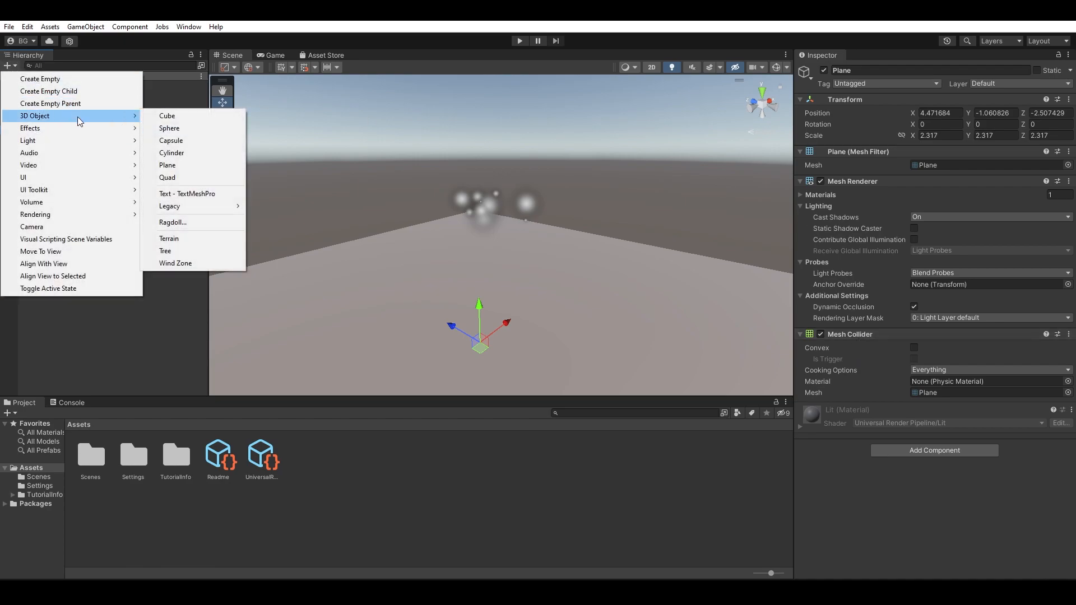
{"action": "left_click", "coordinate": [185, 167]}
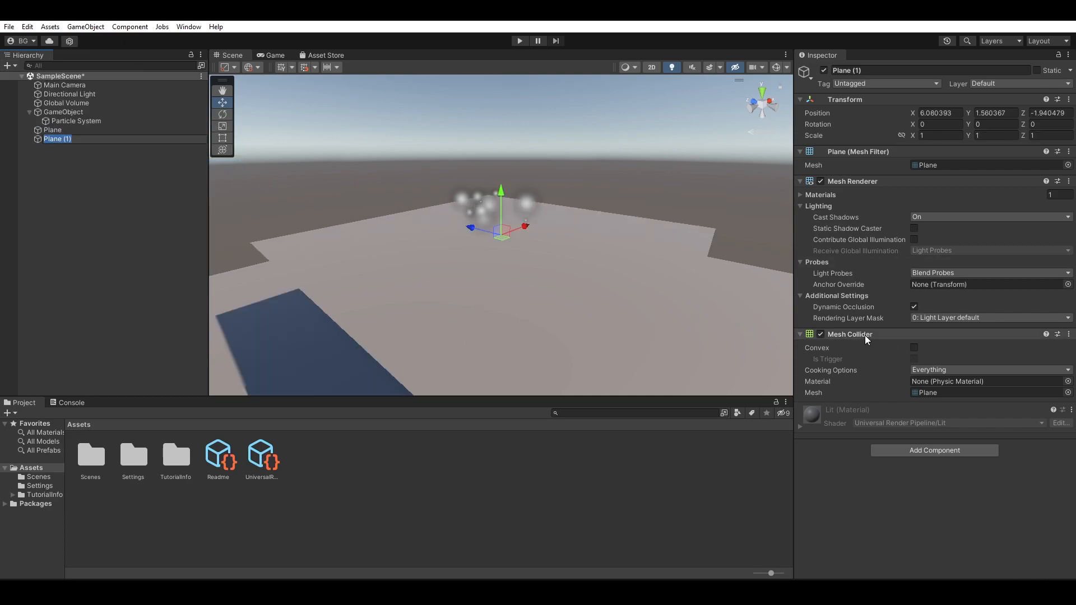
{"action": "left_click", "coordinate": [82, 150]}
{"action": "left_click", "coordinate": [79, 140]}
{"action": "key", "text": "Delete"}
{"action": "left_click", "coordinate": [74, 130]}
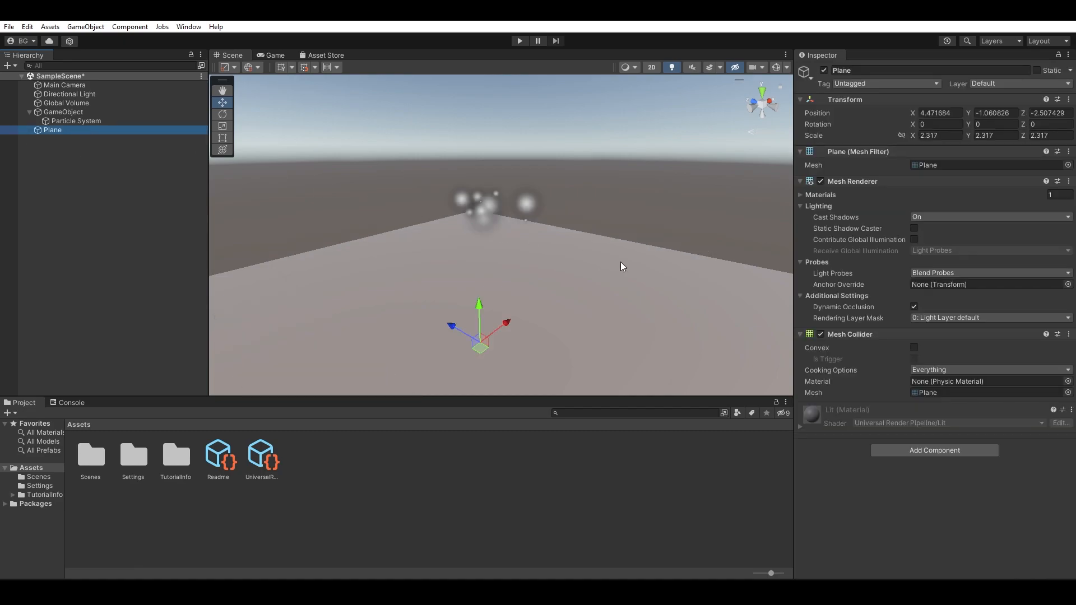
- Set the Particle System's Gravity Modifier to 2 so the particles fall toward the plane
{"action": "left_click", "coordinate": [118, 124]}
{"action": "left_click_drag", "start_coordinate": [651, 283], "coordinate": [635, 227], "text": "alt"}
{"action": "scroll", "coordinate": [862, 266], "scroll_direction": "down", "scroll_amount": 15}
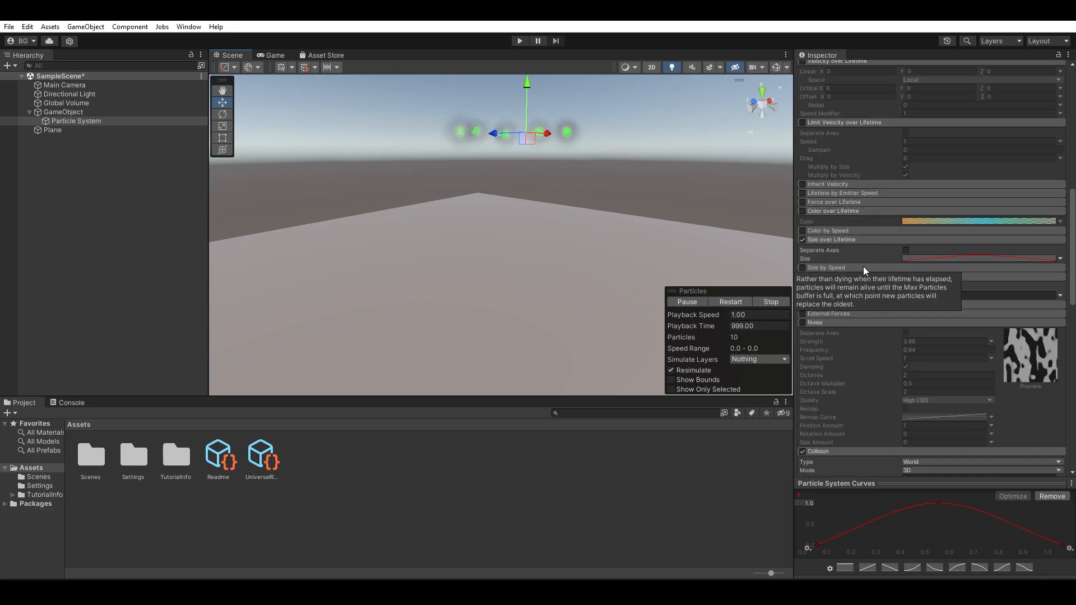
{"action": "scroll", "coordinate": [862, 267], "scroll_direction": "down", "scroll_amount": 3}
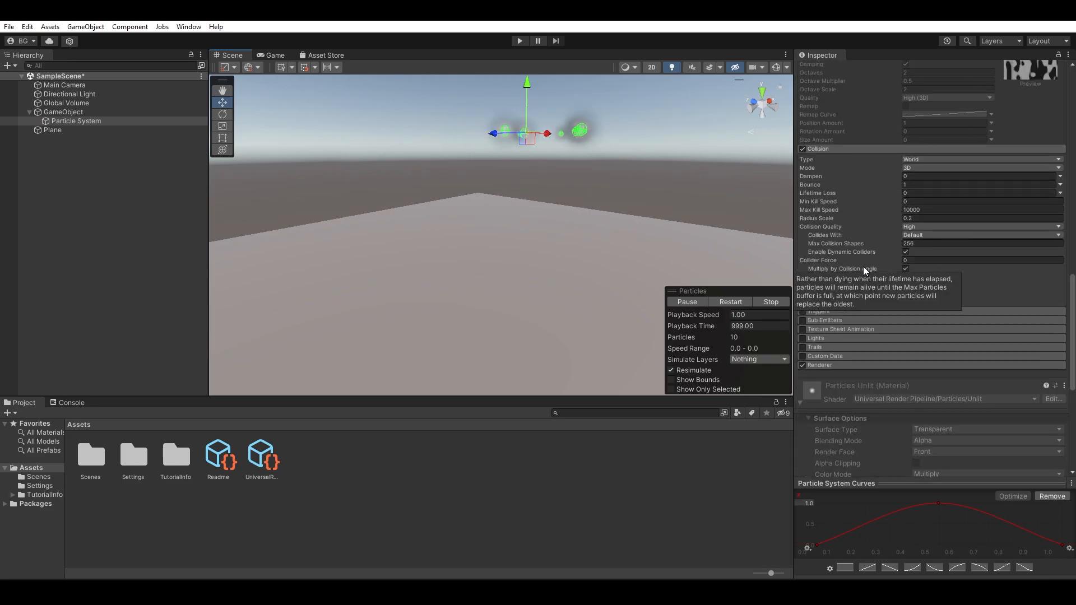
{"action": "scroll", "coordinate": [869, 267], "scroll_direction": "up", "scroll_amount": 18}
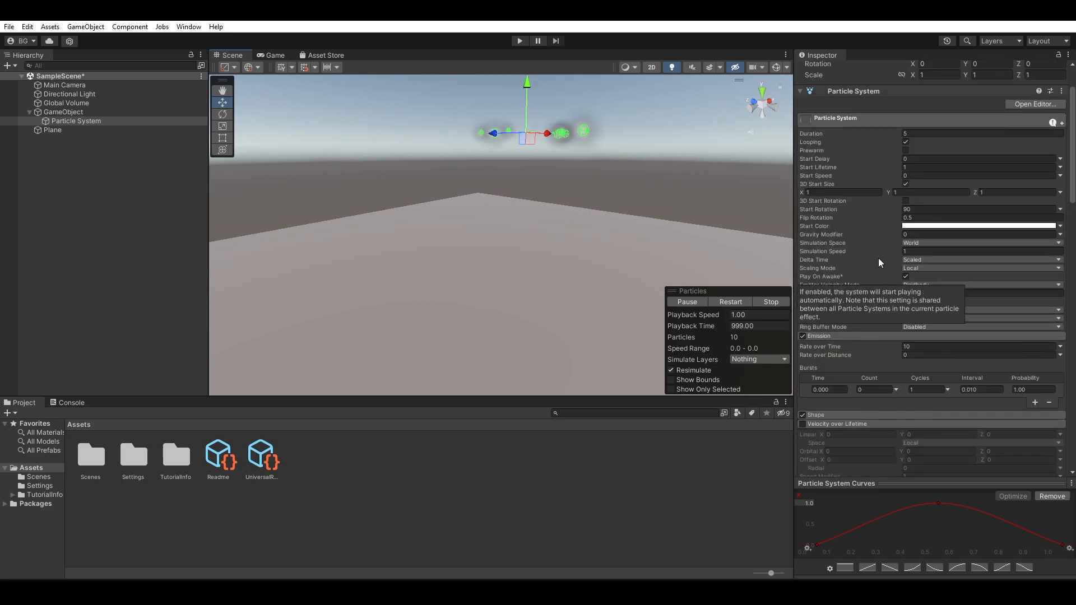
{"action": "left_click", "coordinate": [923, 234]}
{"action": "type", "text": "2"}
{"action": "middle_click_drag", "start_coordinate": [497, 240], "coordinate": [549, 200]}
- Turn off the Size over Lifetime module
{"action": "scroll", "coordinate": [911, 314], "scroll_direction": "down", "scroll_amount": 6}
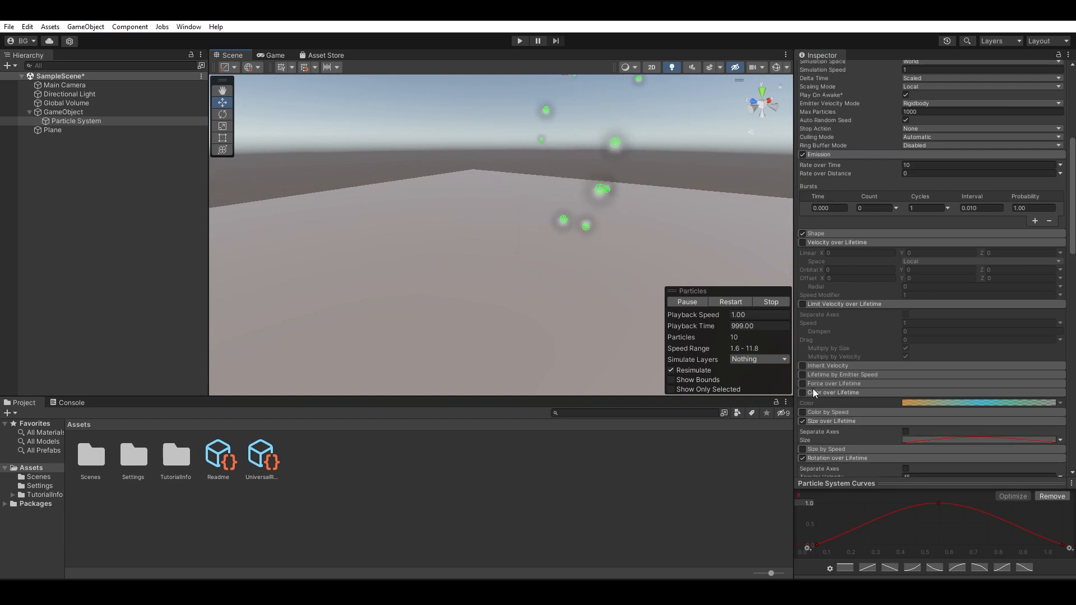
{"action": "left_click", "coordinate": [803, 421]}
{"action": "scroll", "coordinate": [876, 364], "scroll_direction": "down", "scroll_amount": 4}
{"action": "middle_click_drag", "start_coordinate": [615, 194], "coordinate": [602, 217]}
- Set the Collision module's Bounce to 0.3
{"action": "scroll", "coordinate": [929, 291], "scroll_direction": "down", "scroll_amount": 11}
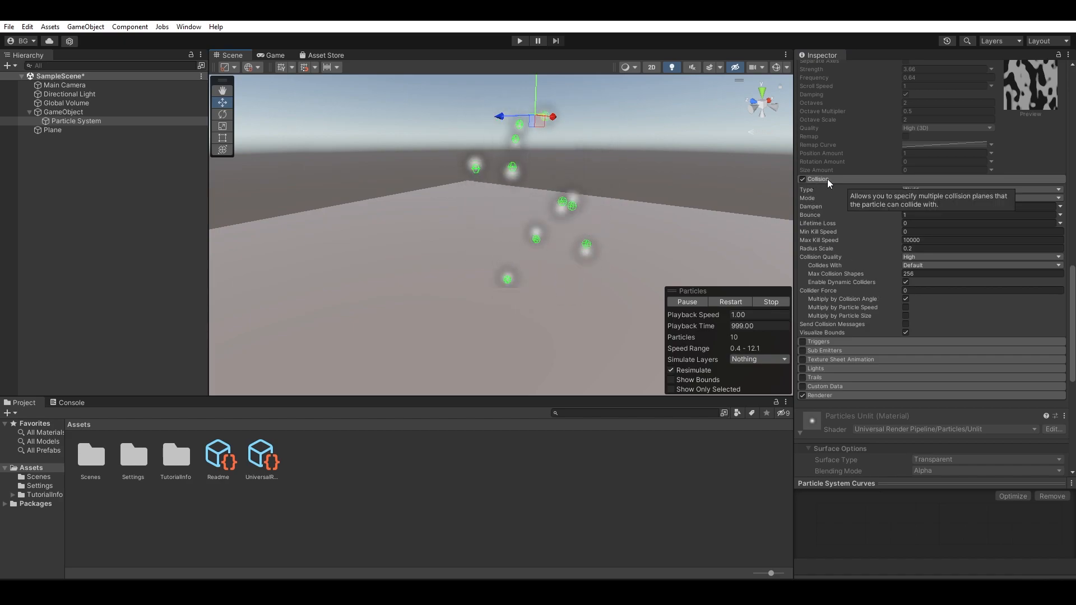
{"action": "left_click", "coordinate": [827, 179]}
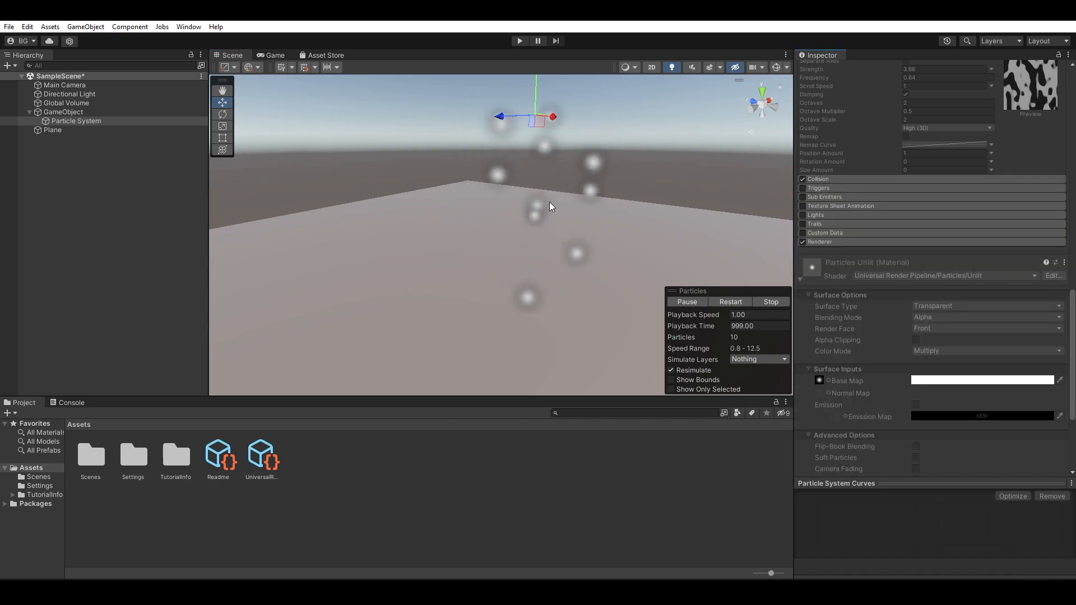
{"action": "left_click_drag", "start_coordinate": [641, 209], "coordinate": [629, 243], "text": "alt"}
{"action": "middle_click_drag", "start_coordinate": [602, 224], "coordinate": [601, 224]}
{"action": "mouse_move", "coordinate": [602, 224]}
{"action": "left_mouse_down", "text": "alt"}
{"action": "mouse_move", "coordinate": [593, 219]}
{"action": "mouse_move", "coordinate": [617, 229]}
{"action": "left_mouse_up", "text": "alt"}
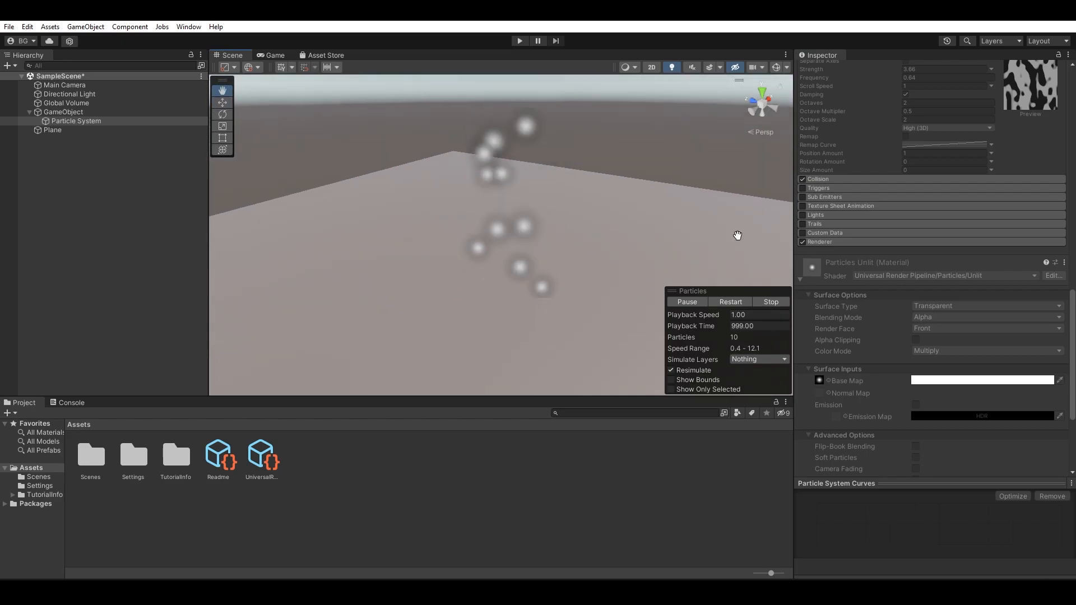
{"action": "left_click", "coordinate": [830, 179]}
{"action": "mouse_move", "coordinate": [807, 216]}
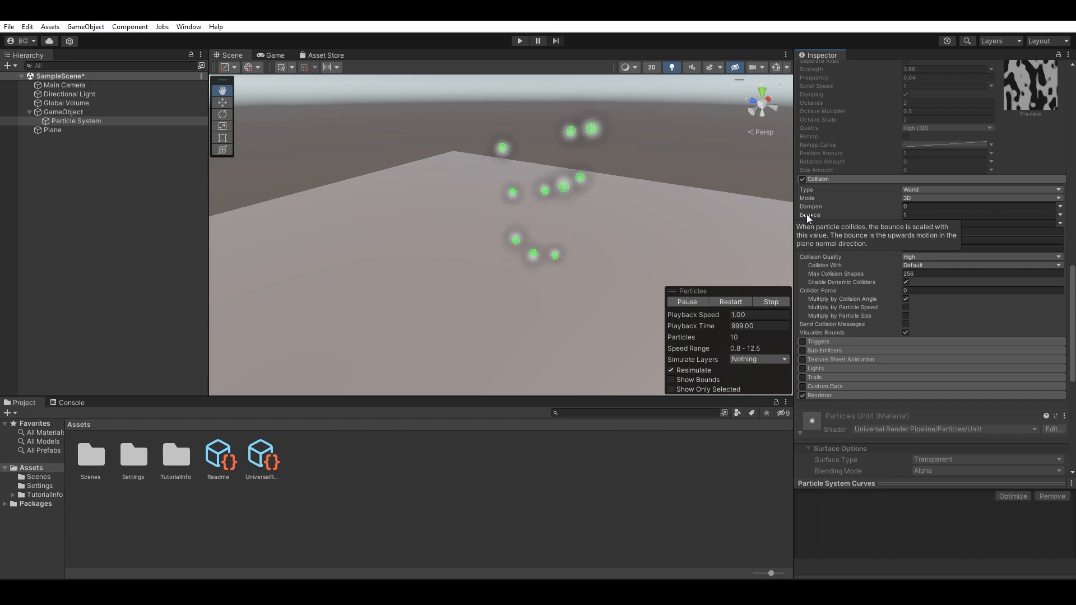
{"action": "left_click", "coordinate": [916, 215]}
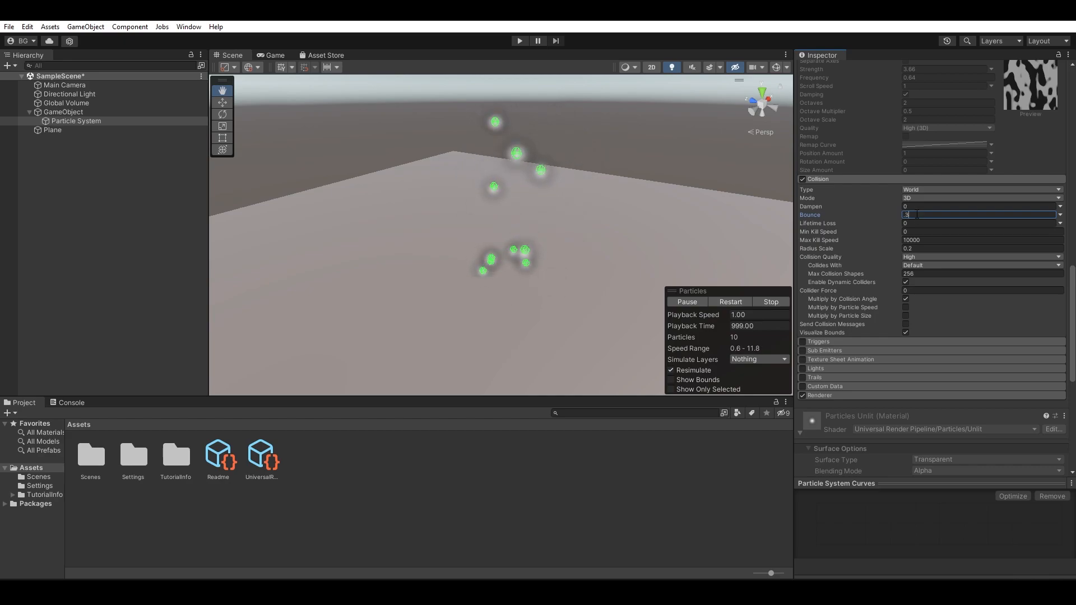
{"action": "right_click_drag", "start_coordinate": [538, 228], "coordinate": [586, 212]}
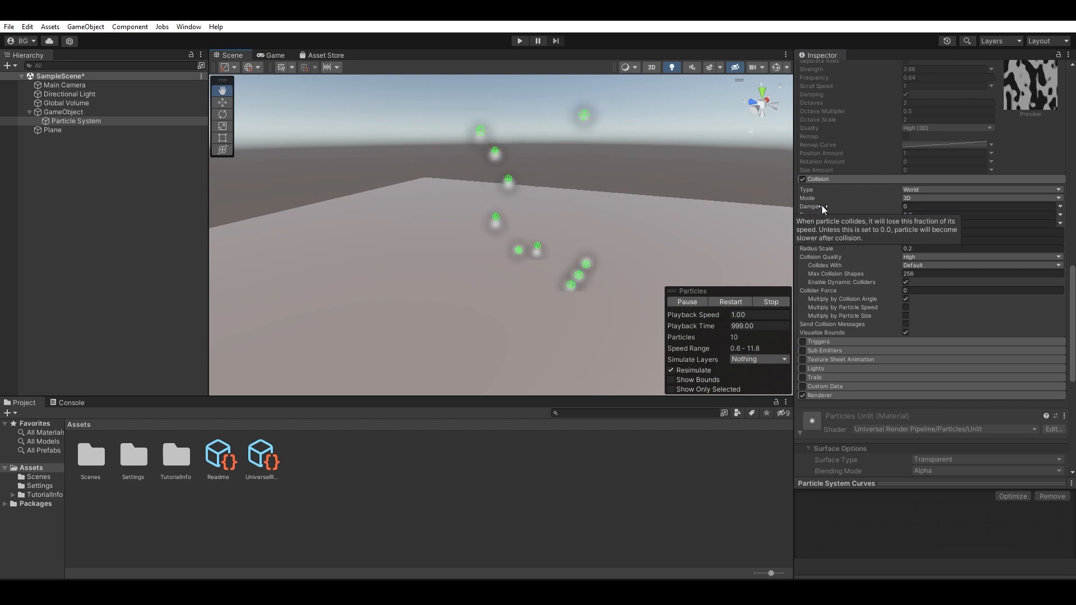
- Try a collision Dampen of 1, settling on 0.5
{"action": "left_click", "coordinate": [914, 207]}
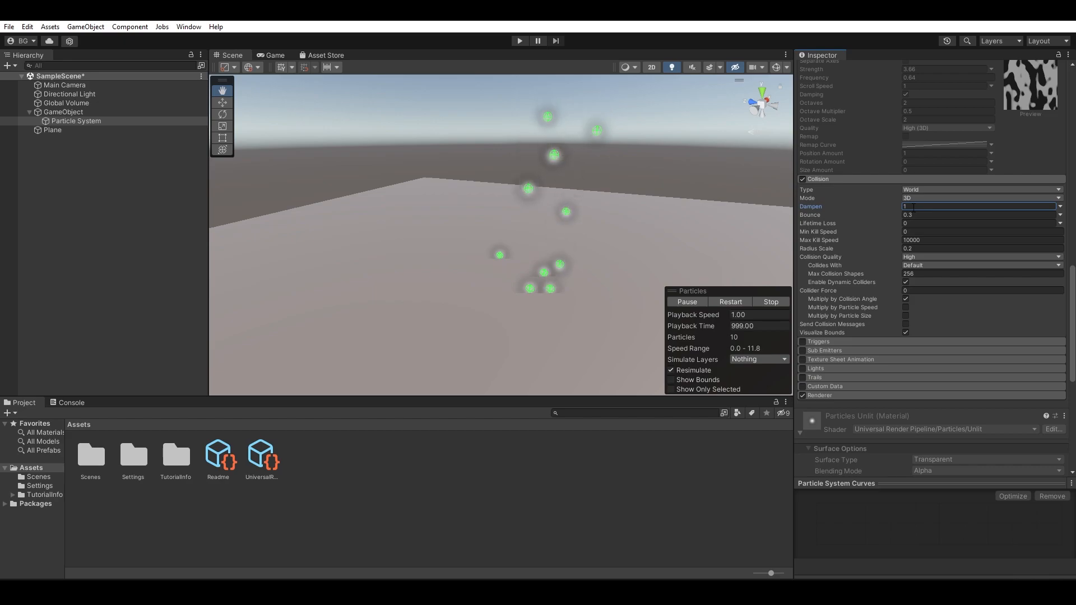
{"action": "mouse_move", "coordinate": [651, 235]}
{"action": "right_mouse_down"}
{"action": "mouse_move", "coordinate": [614, 279]}
{"action": "mouse_move", "coordinate": [651, 240]}
{"action": "right_mouse_up"}
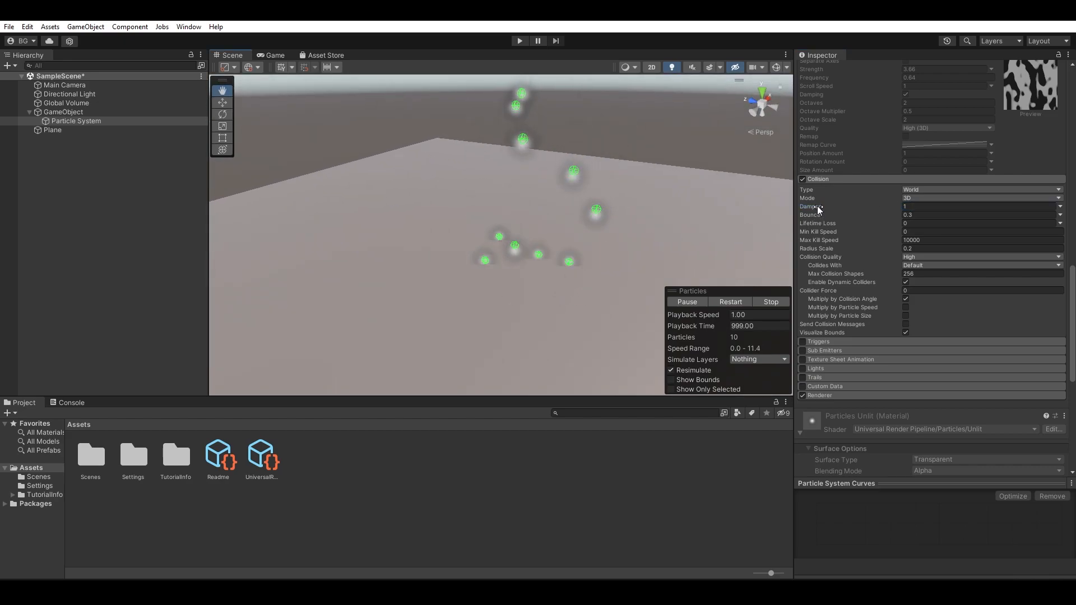
{"action": "left_click", "coordinate": [922, 207]}
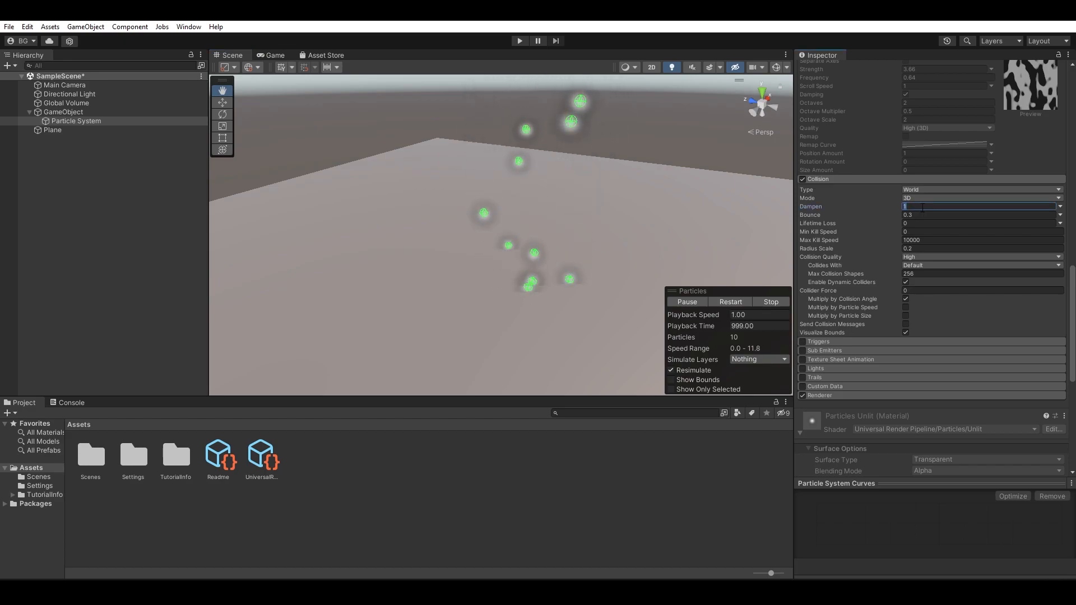
{"action": "right_click_drag", "start_coordinate": [667, 212], "coordinate": [508, 260]}
{"action": "middle_click_drag", "start_coordinate": [508, 260], "coordinate": [724, 218]}
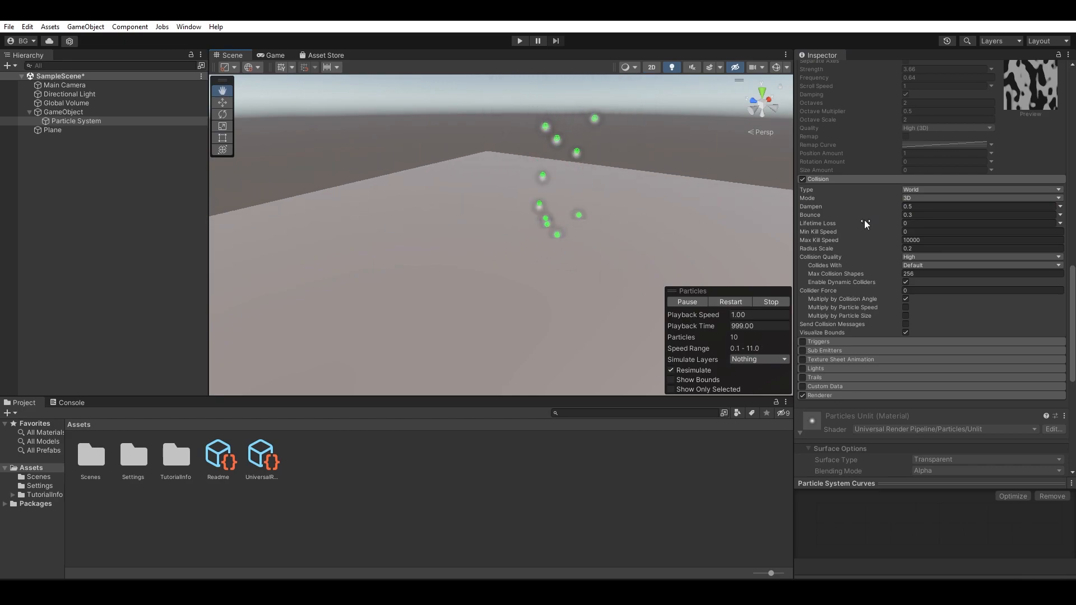
- Set the collision Lifetime Loss to 1 so particles die on hitting the plane
{"action": "mouse_move", "coordinate": [840, 205]}
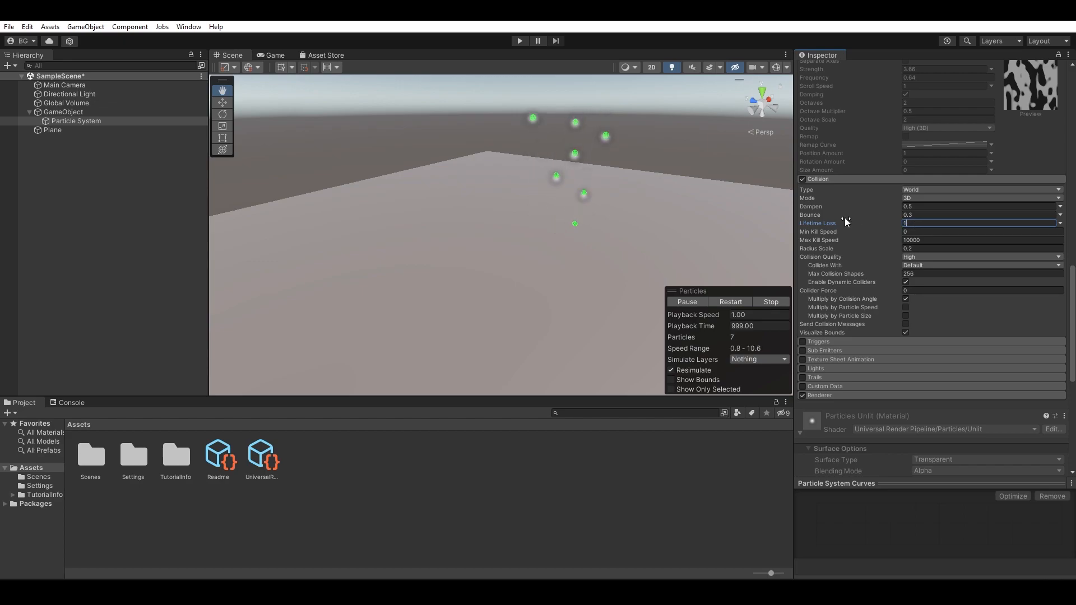
{"action": "right_click_drag", "start_coordinate": [665, 215], "coordinate": [587, 228]}
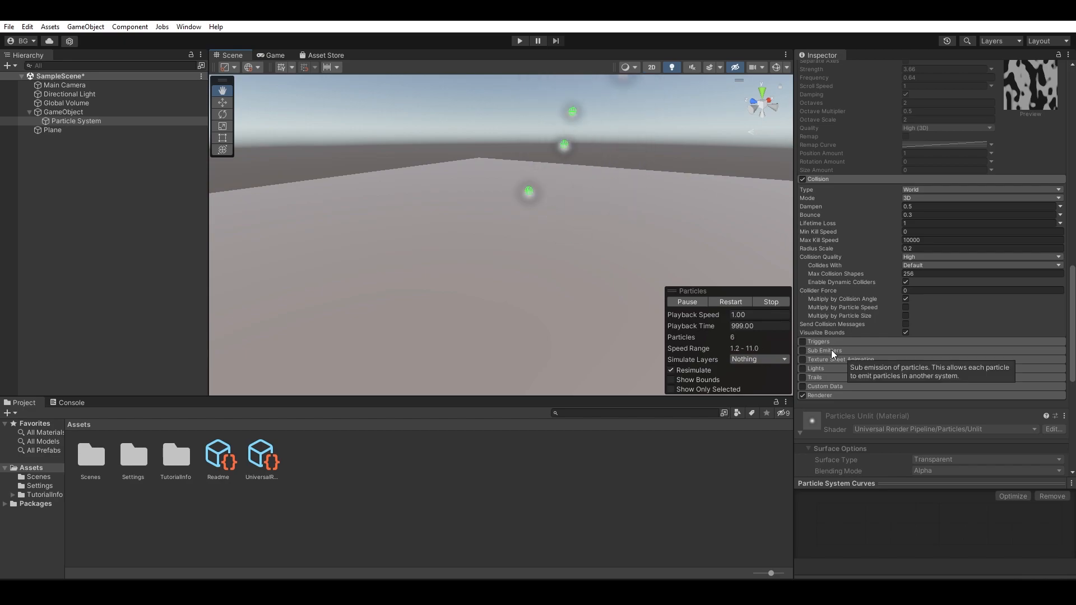
{"action": "scroll", "coordinate": [831, 349], "scroll_direction": "up", "scroll_amount": 1}
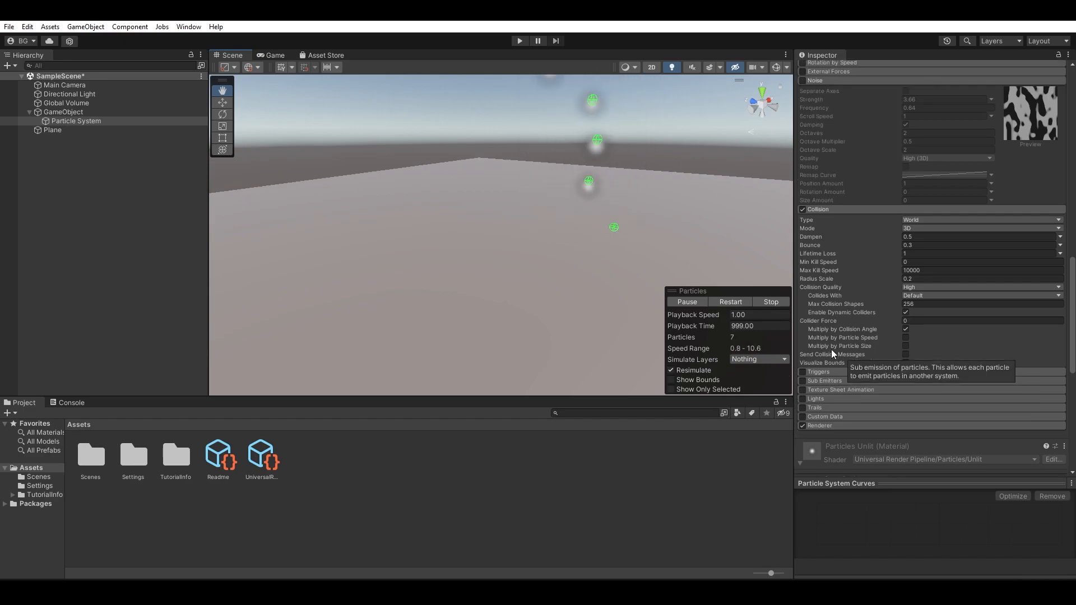
- Duplicate the Particle System and set the copy's Gravity Modifier to 0.5
{"action": "left_click", "coordinate": [82, 200]}
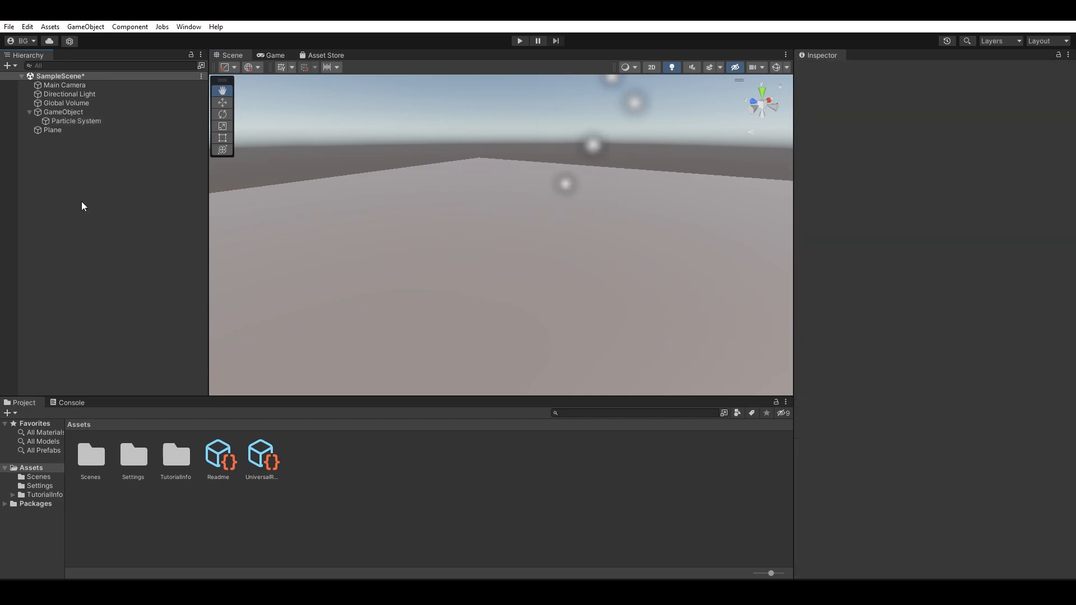
{"action": "left_click", "coordinate": [119, 121]}
{"action": "key", "text": "ctrl+d"}
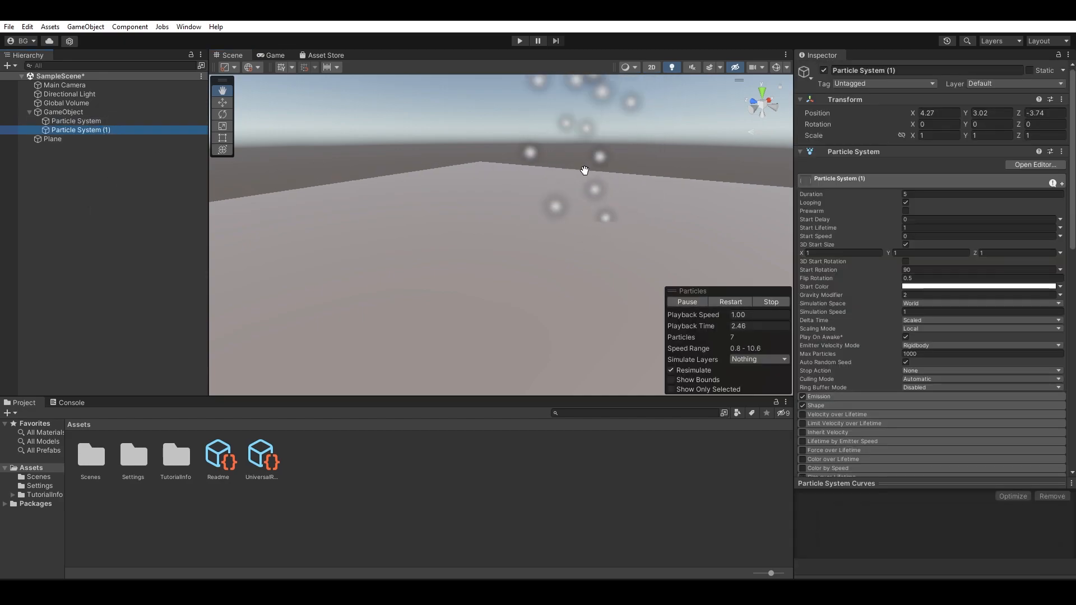
{"action": "left_click", "coordinate": [932, 294]}
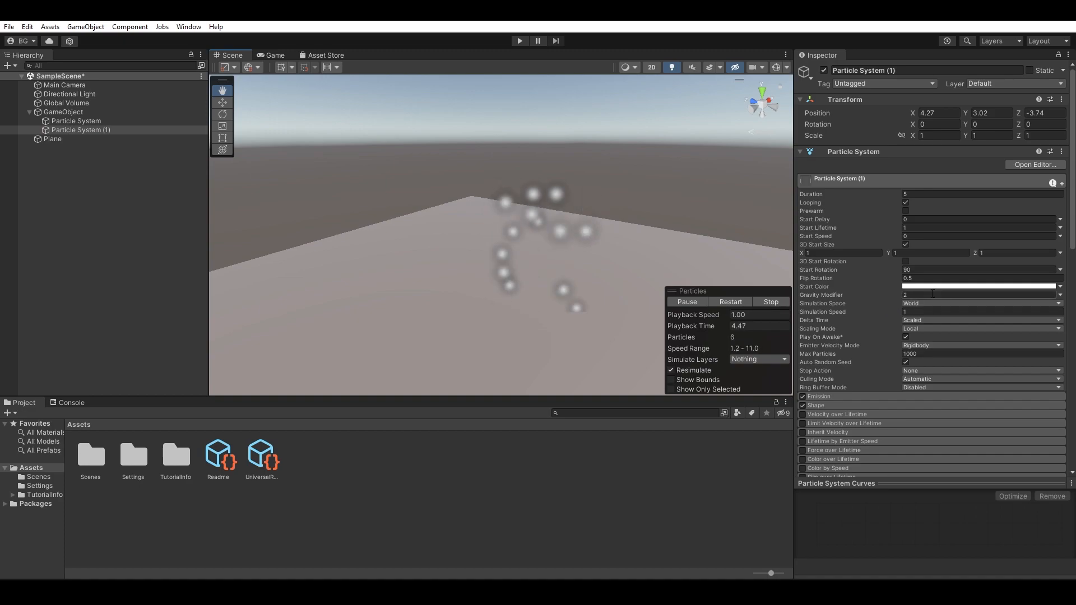
{"action": "type", "text": ".5"}
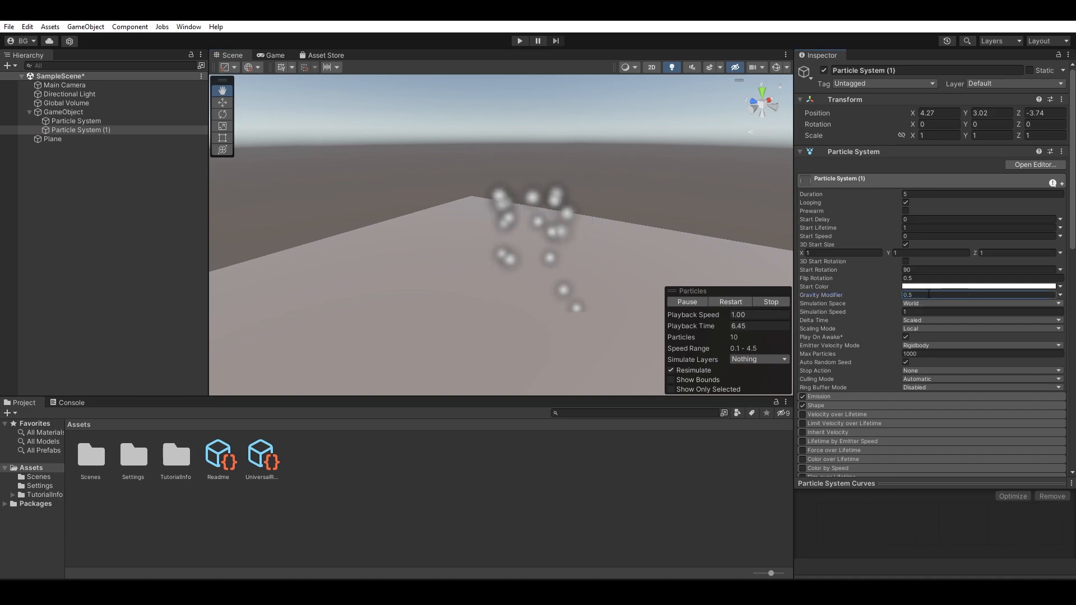
- Configure the copy's Emission with a burst count of 6 and a Rate over Time of 0
{"action": "left_click", "coordinate": [848, 396]}
{"action": "left_click", "coordinate": [885, 450]}
{"action": "type", "text": "6"}
{"action": "left_click", "coordinate": [920, 408]}
{"action": "type", "text": "0"}
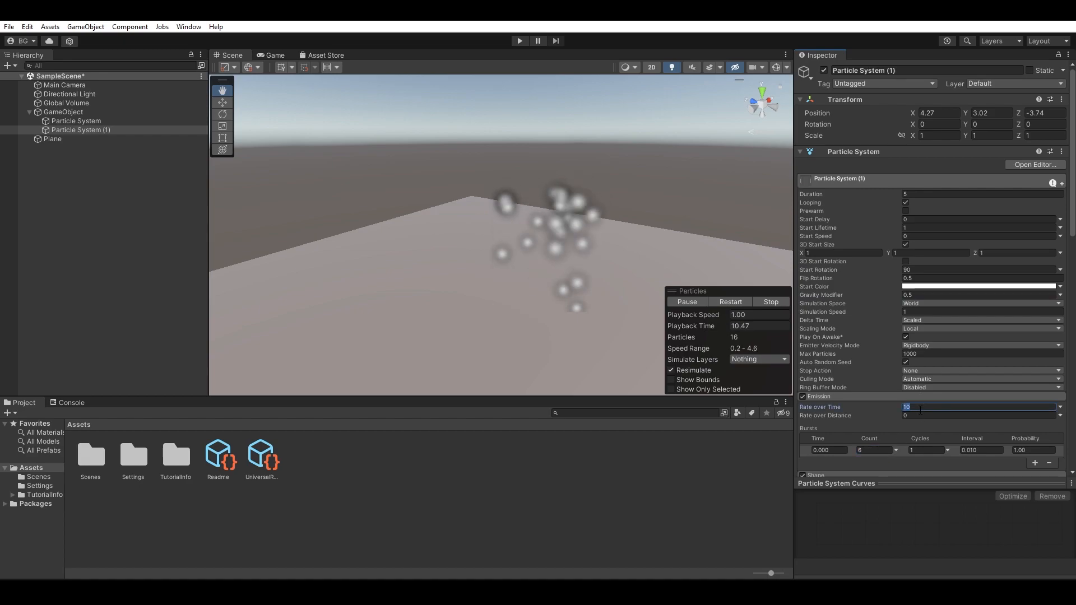
- Turn off Looping and 3D Start Size on the duplicated particle system
{"action": "left_click", "coordinate": [906, 203]}
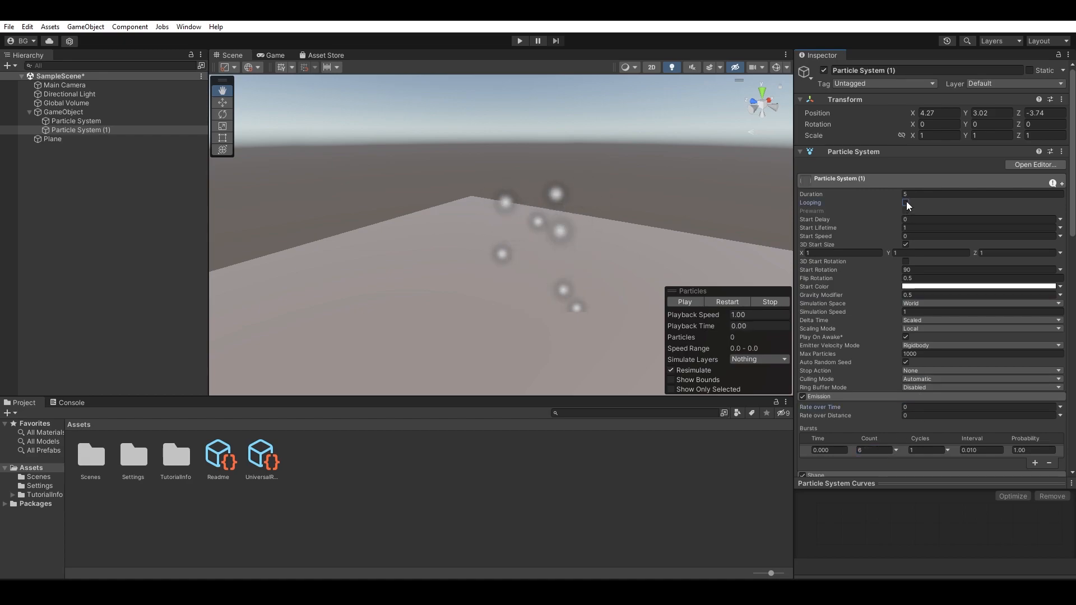
{"action": "left_click", "coordinate": [905, 245]}
{"action": "scroll", "coordinate": [903, 358], "scroll_direction": "down", "scroll_amount": 3}
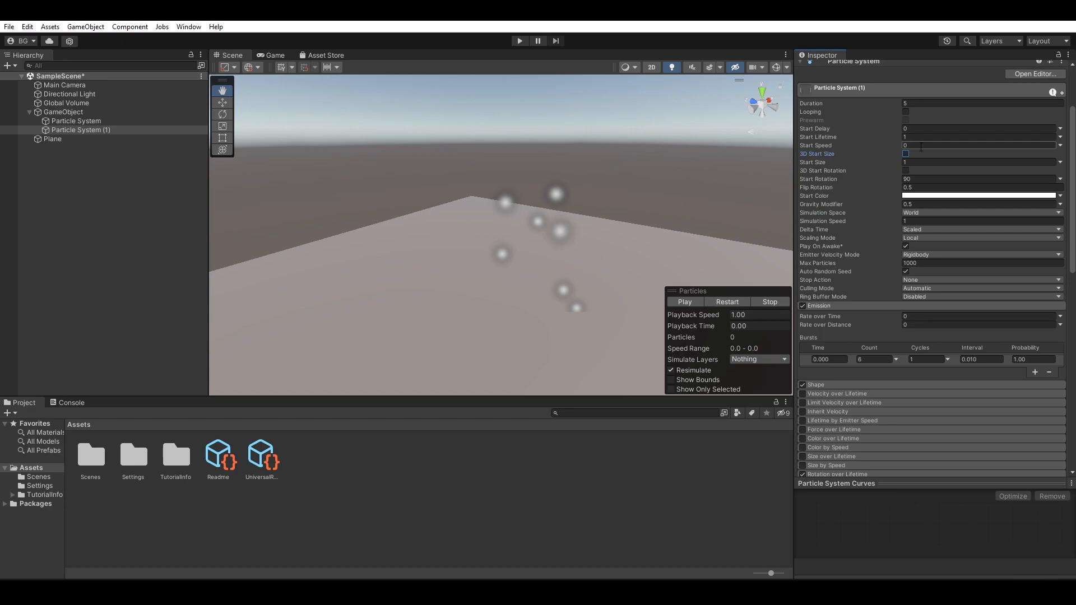
- Set the duplicate's Start Speed to 10 and replay its burst several times
{"action": "left_click", "coordinate": [740, 301]}
{"action": "left_click", "coordinate": [739, 301]}
{"action": "left_click", "coordinate": [739, 301]}
{"action": "left_click", "coordinate": [739, 302]}
{"action": "left_click", "coordinate": [688, 303]}
- Turn off the Collision module on the duplicated particle system and replay its burst
{"action": "scroll", "coordinate": [931, 301], "scroll_direction": "down", "scroll_amount": 6}
{"action": "scroll", "coordinate": [931, 303], "scroll_direction": "down", "scroll_amount": 2}
{"action": "left_click", "coordinate": [803, 239]}
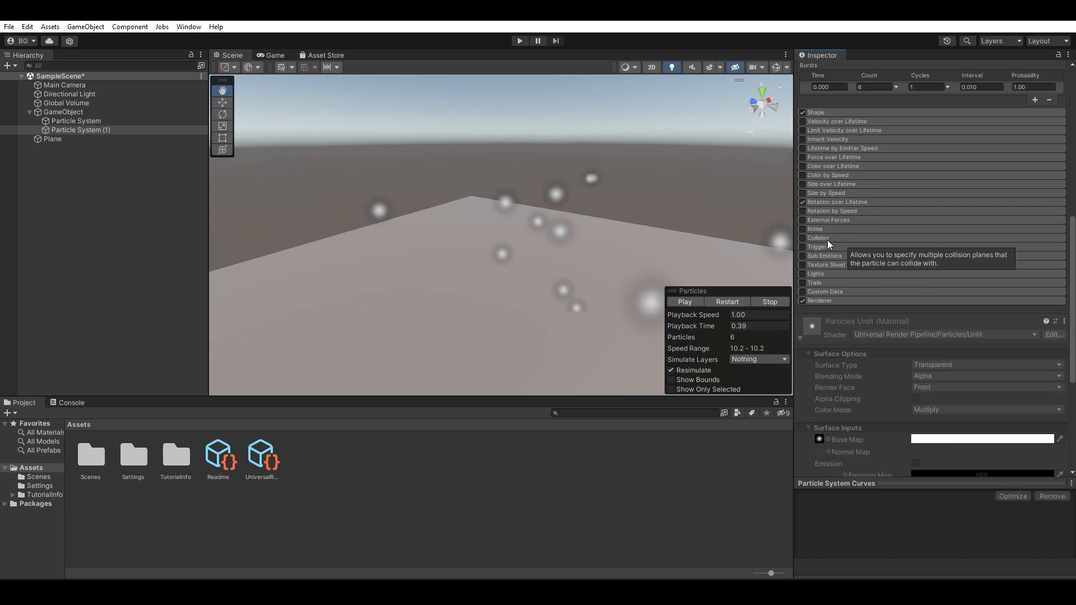
{"action": "left_click", "coordinate": [127, 121]}
{"action": "left_click", "coordinate": [129, 129]}
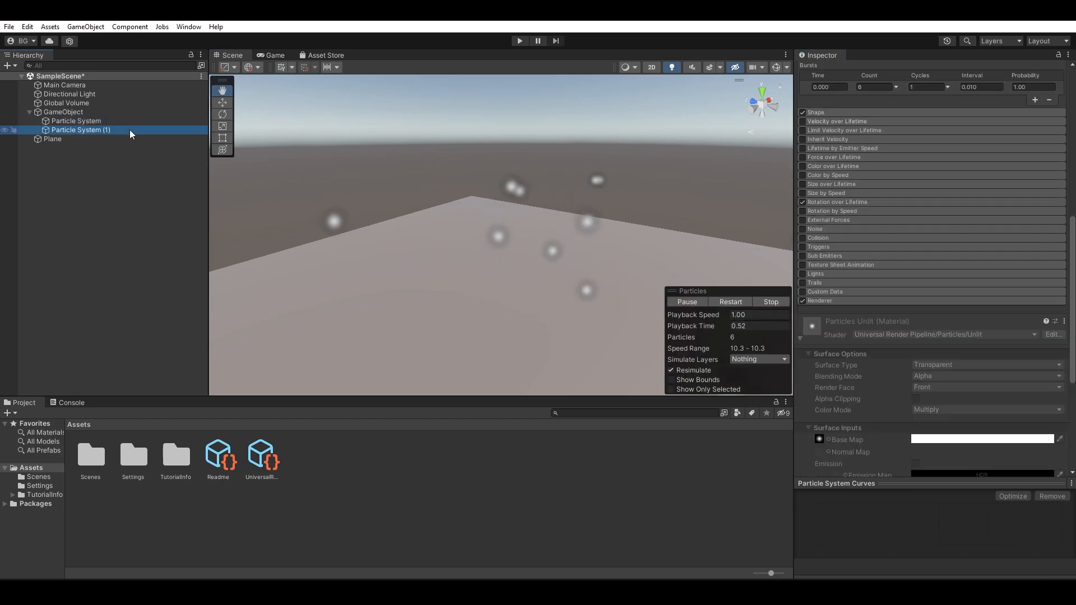
{"action": "scroll", "coordinate": [862, 223], "scroll_direction": "down", "scroll_amount": 2}
{"action": "left_click", "coordinate": [722, 301]}
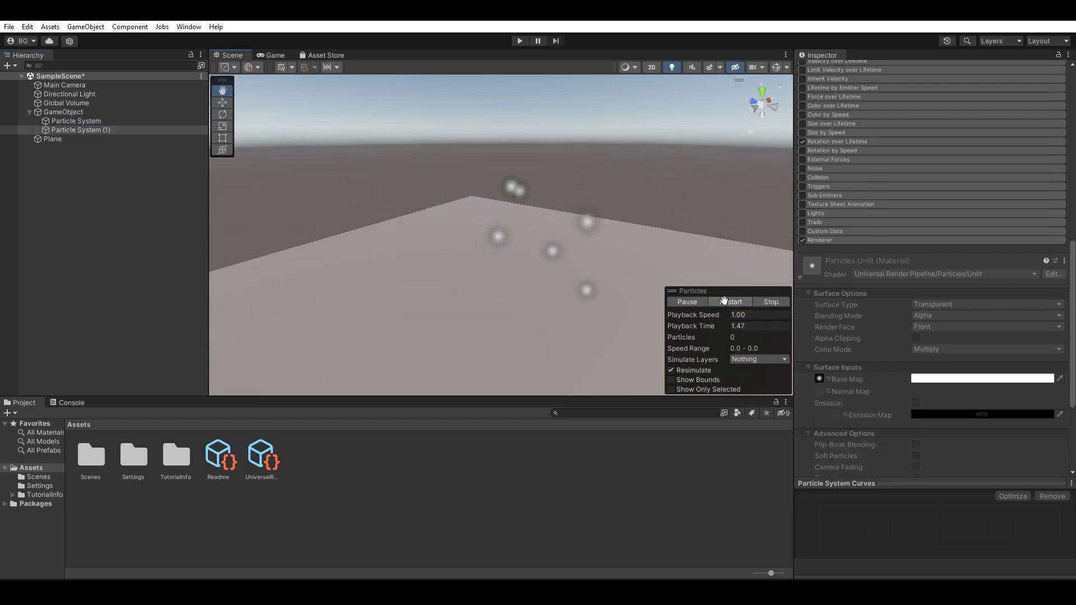
{"action": "left_click", "coordinate": [724, 302]}
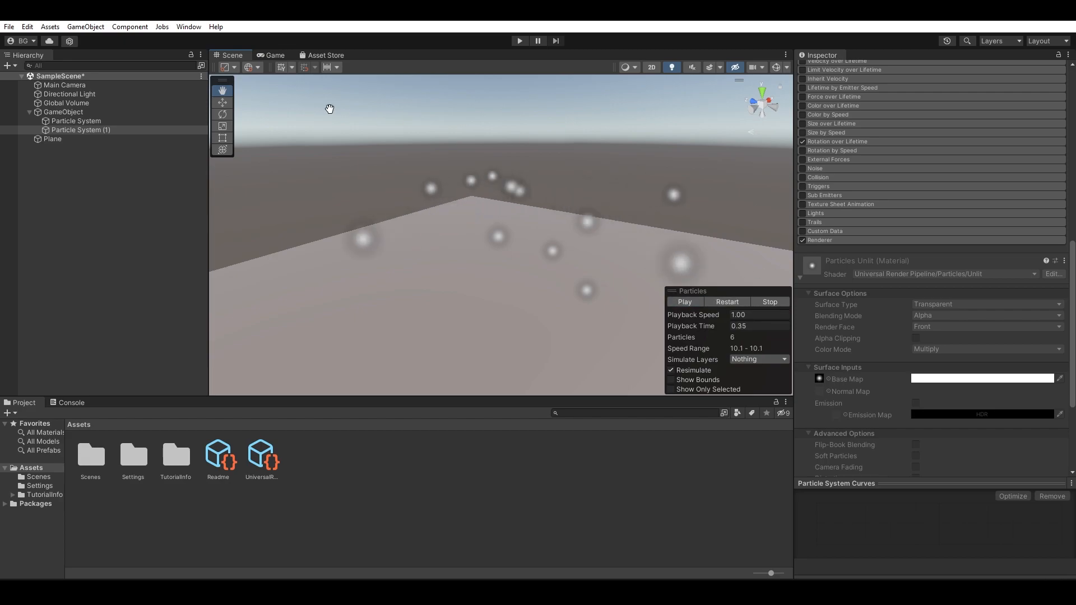
- Enable the Sub Emitters module on the original Particle System and nest the duplicate beneath it as a child
{"action": "left_click", "coordinate": [101, 121]}
{"action": "scroll", "coordinate": [912, 284], "scroll_direction": "down", "scroll_amount": 8}
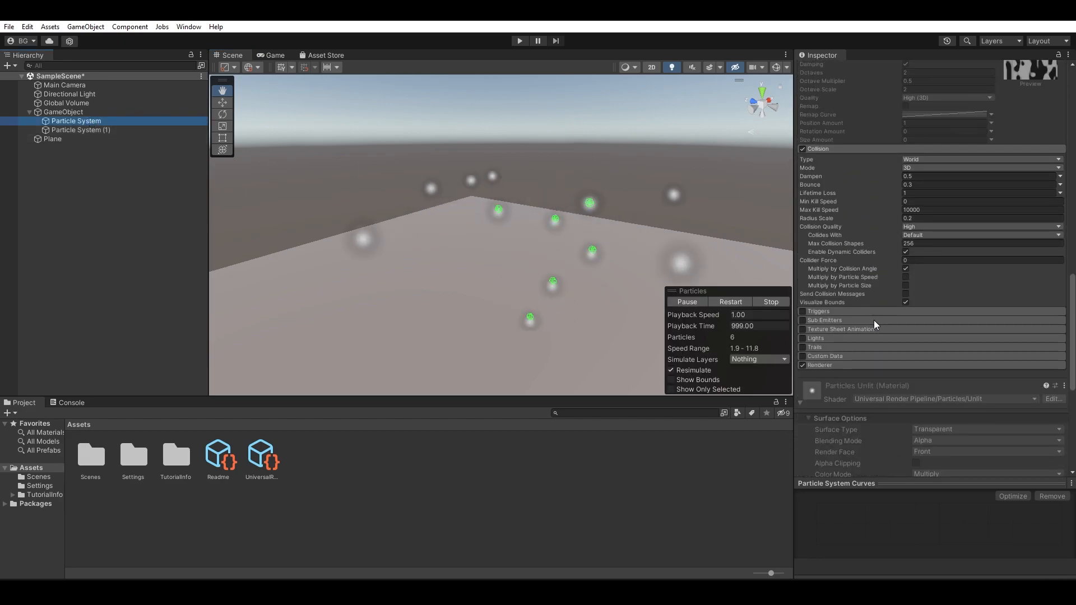
{"action": "left_click", "coordinate": [821, 261]}
{"action": "left_click", "coordinate": [802, 260]}
{"action": "left_click", "coordinate": [104, 128]}
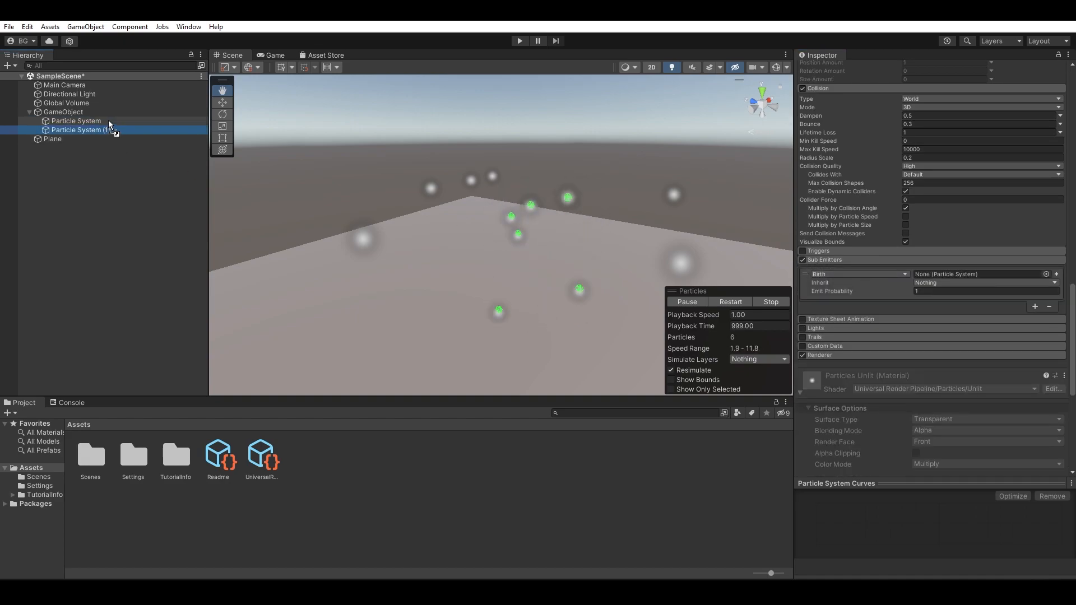
{"action": "left_click", "coordinate": [109, 121]}
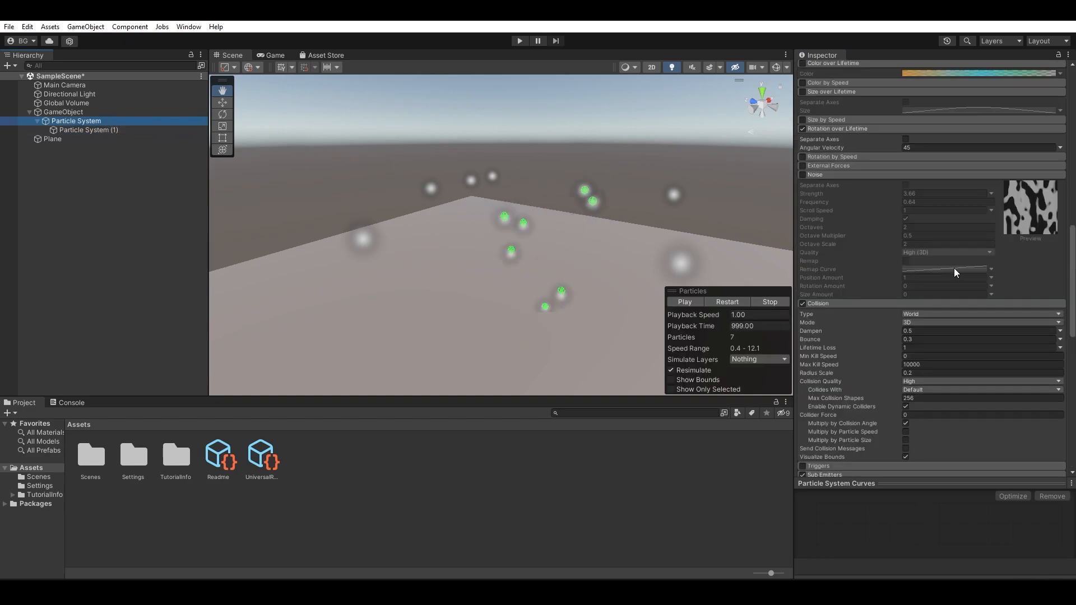
- Set the sub emitter's trigger condition to Death on the parent Particle System
{"action": "scroll", "coordinate": [954, 269], "scroll_direction": "down", "scroll_amount": 3}
{"action": "scroll", "coordinate": [891, 265], "scroll_direction": "down", "scroll_amount": 3}
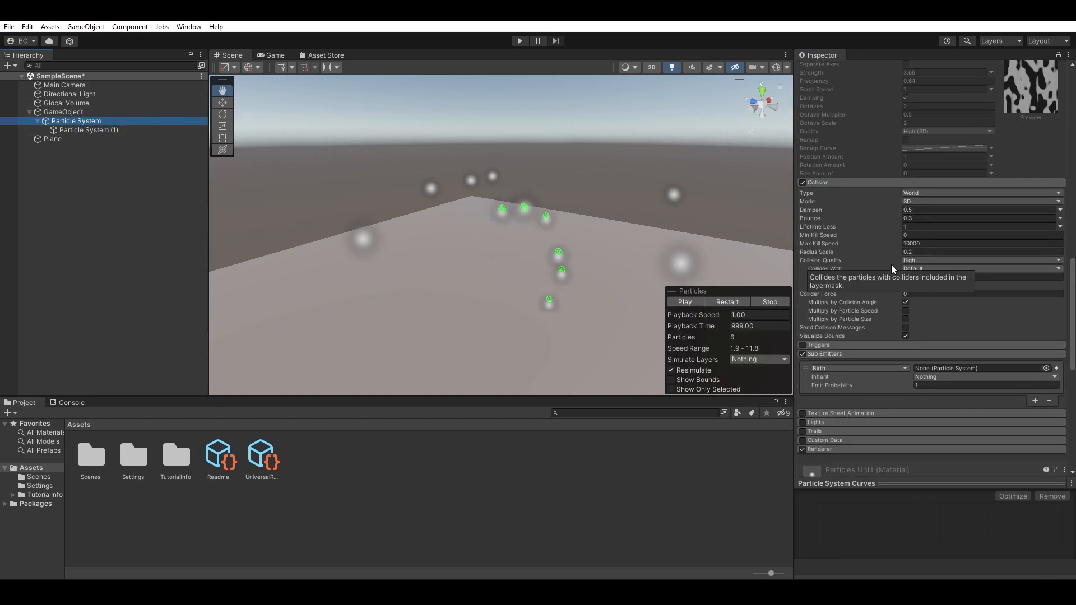
{"action": "scroll", "coordinate": [891, 264], "scroll_direction": "down", "scroll_amount": 3}
{"action": "left_click", "coordinate": [847, 309]}
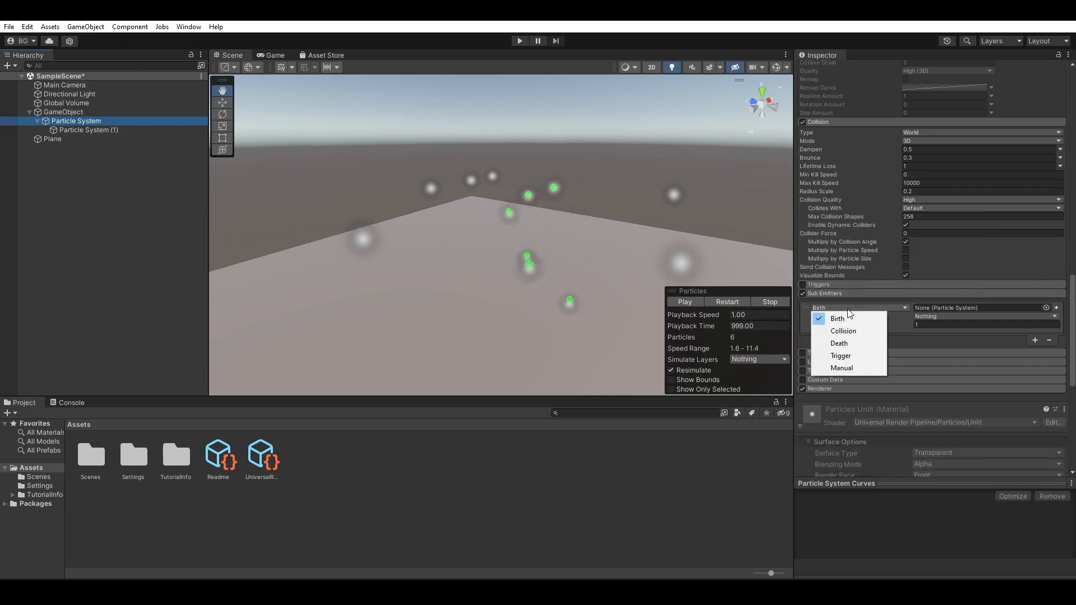
{"action": "left_click", "coordinate": [862, 344]}
- Assign Particle System (1) as the parent system's Death sub emitter
{"action": "left_click", "coordinate": [105, 132]}
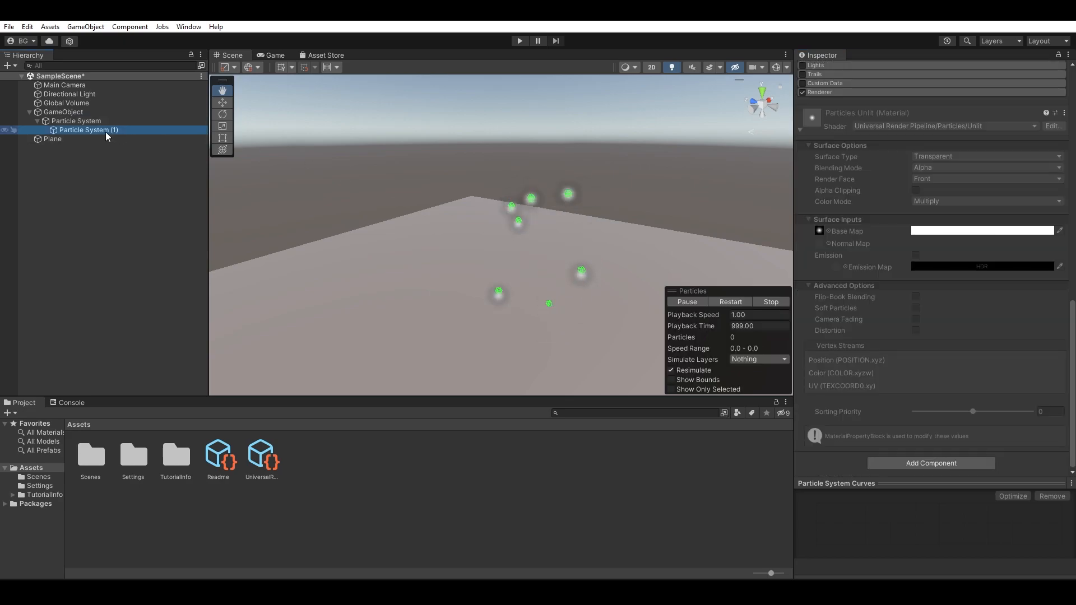
{"action": "left_click", "coordinate": [107, 121]}
{"action": "scroll", "coordinate": [904, 344], "scroll_direction": "down", "scroll_amount": 4}
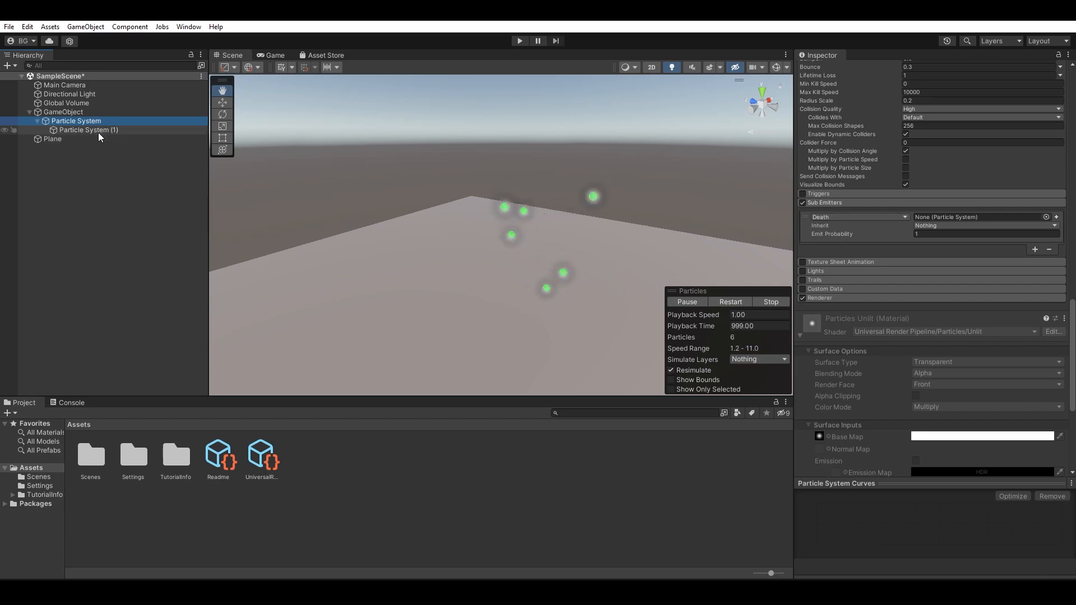
{"action": "left_click", "coordinate": [528, 269]}
{"action": "left_click_drag", "start_coordinate": [928, 222], "coordinate": [924, 222]}
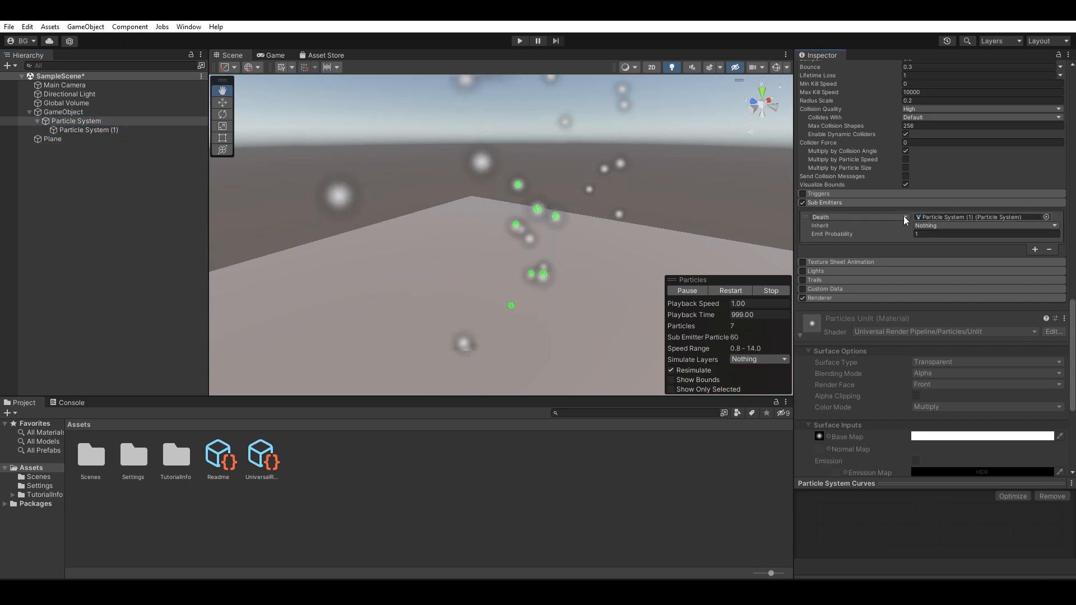
- Examine how the parent and child particle systems relate by alternating the selection between them
{"action": "left_click", "coordinate": [96, 127]}
{"action": "left_click", "coordinate": [90, 122]}
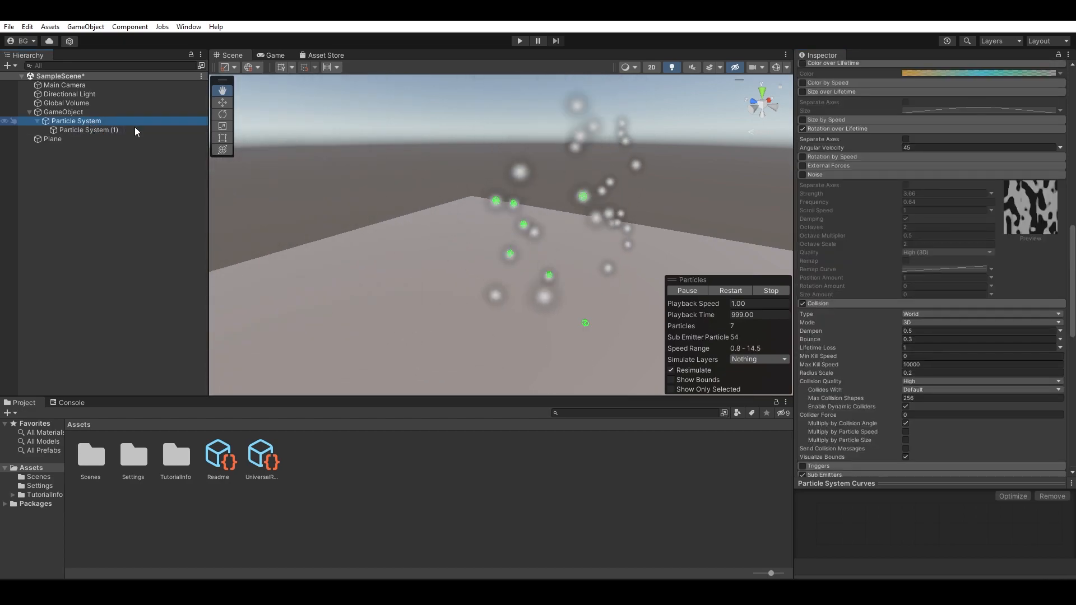
{"action": "left_click", "coordinate": [104, 130]}
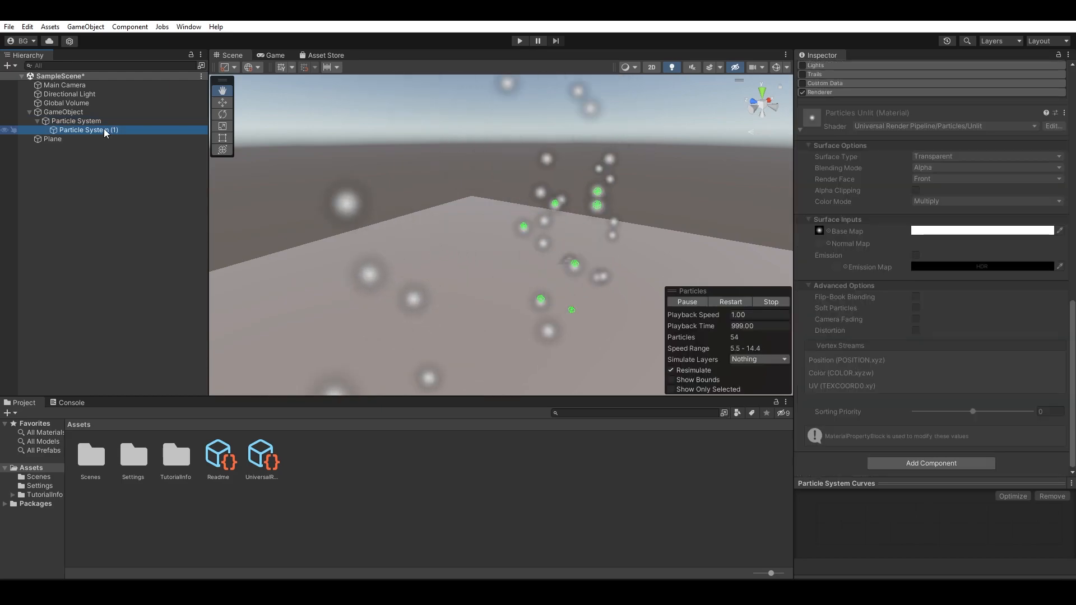
{"action": "left_click", "coordinate": [105, 123]}
{"action": "left_click", "coordinate": [107, 131]}
{"action": "left_click", "coordinate": [96, 122]}
{"action": "left_click", "coordinate": [102, 126]}
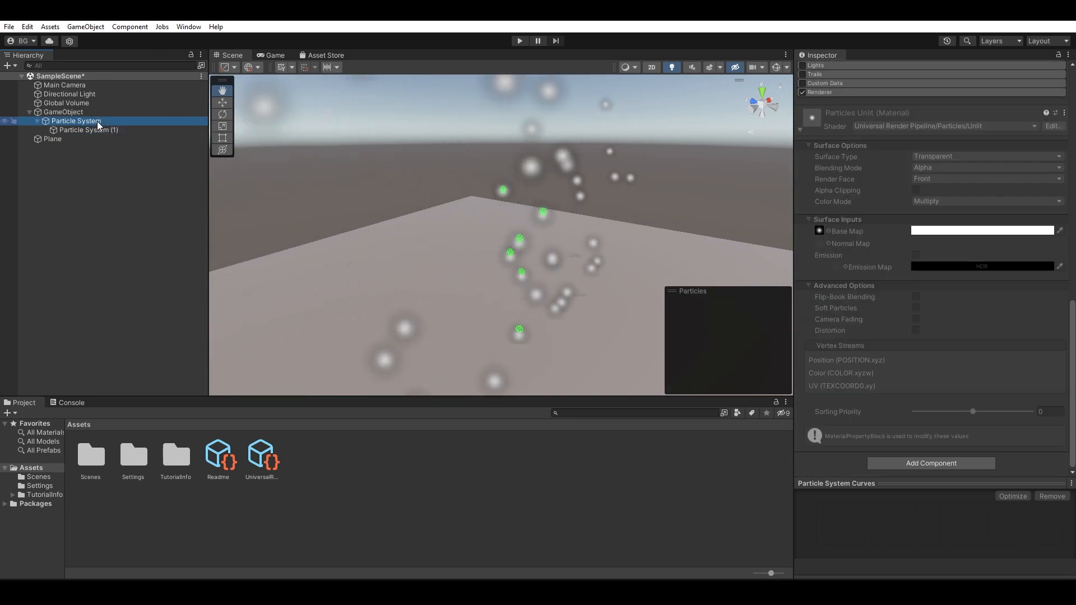
{"action": "left_click", "coordinate": [96, 121]}
- Set the Death sub emitter's Inherit option to Color
{"action": "scroll", "coordinate": [919, 304], "scroll_direction": "down", "scroll_amount": 8}
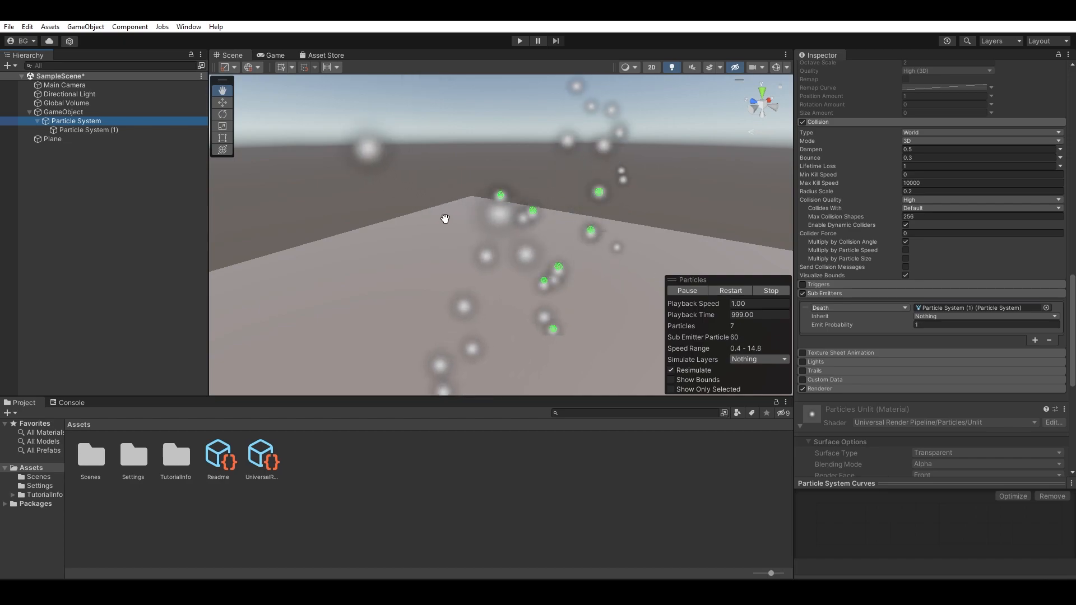
{"action": "left_click", "coordinate": [939, 315]}
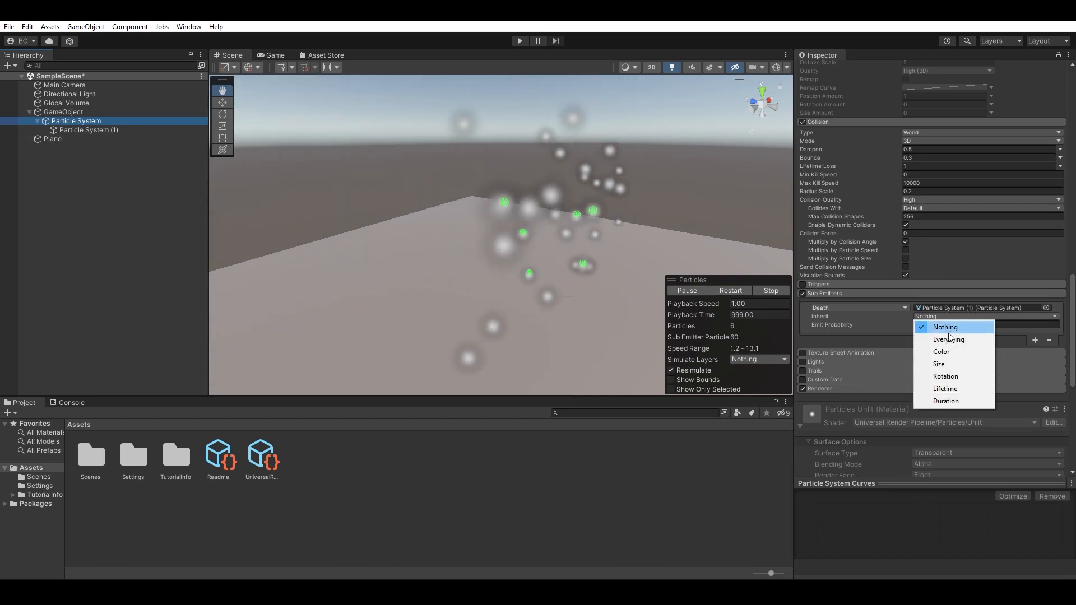
{"action": "left_click", "coordinate": [955, 351]}
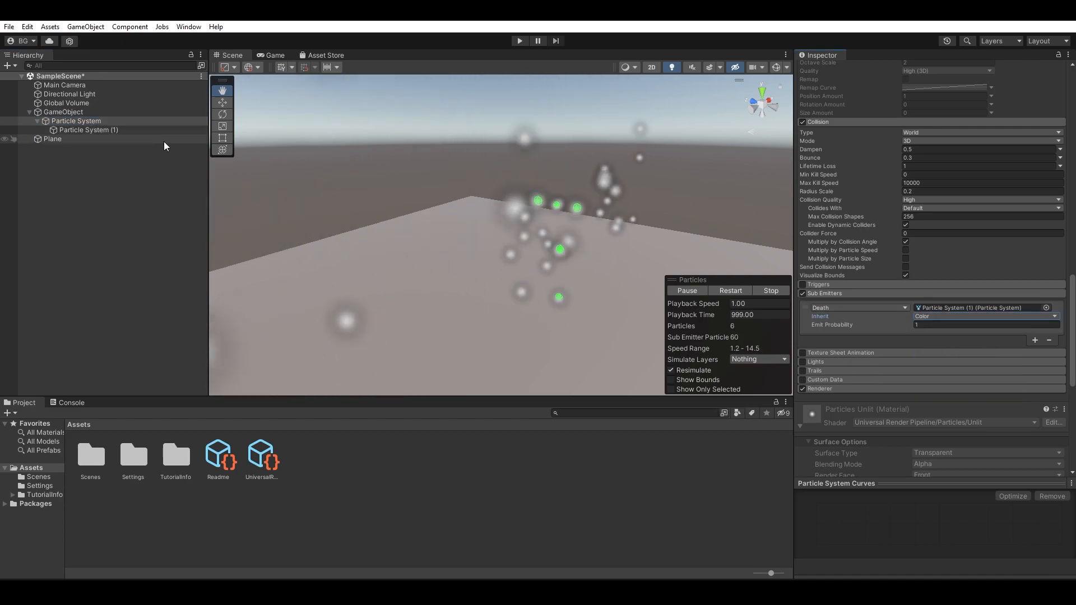
- Turn on the Color over Lifetime module for the parent Particle System
{"action": "scroll", "coordinate": [1008, 284], "scroll_direction": "up", "scroll_amount": 10}
{"action": "scroll", "coordinate": [950, 288], "scroll_direction": "up", "scroll_amount": 5}
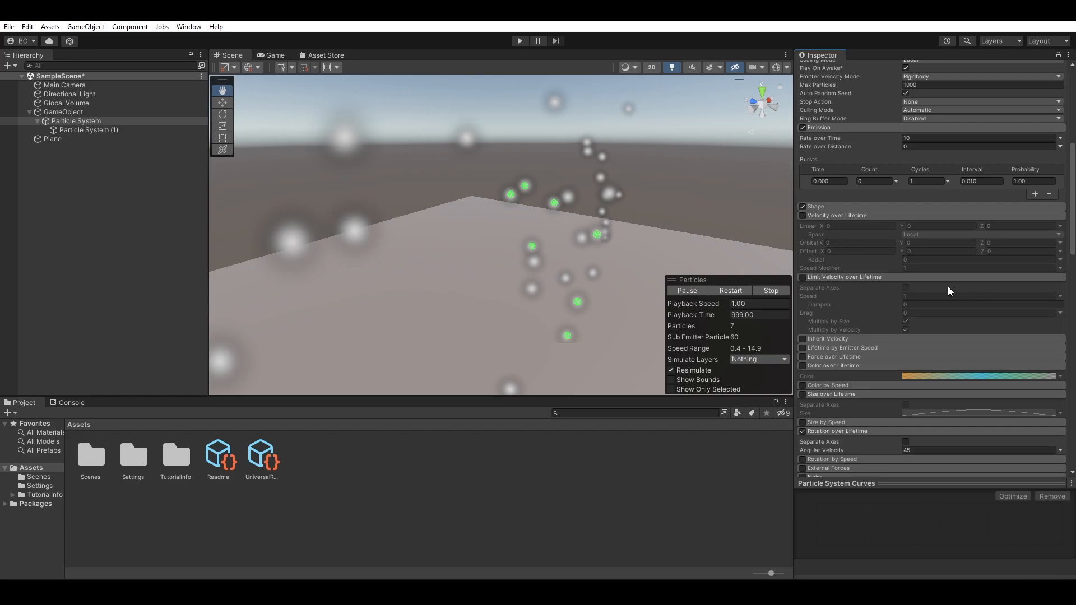
{"action": "left_click", "coordinate": [802, 366]}
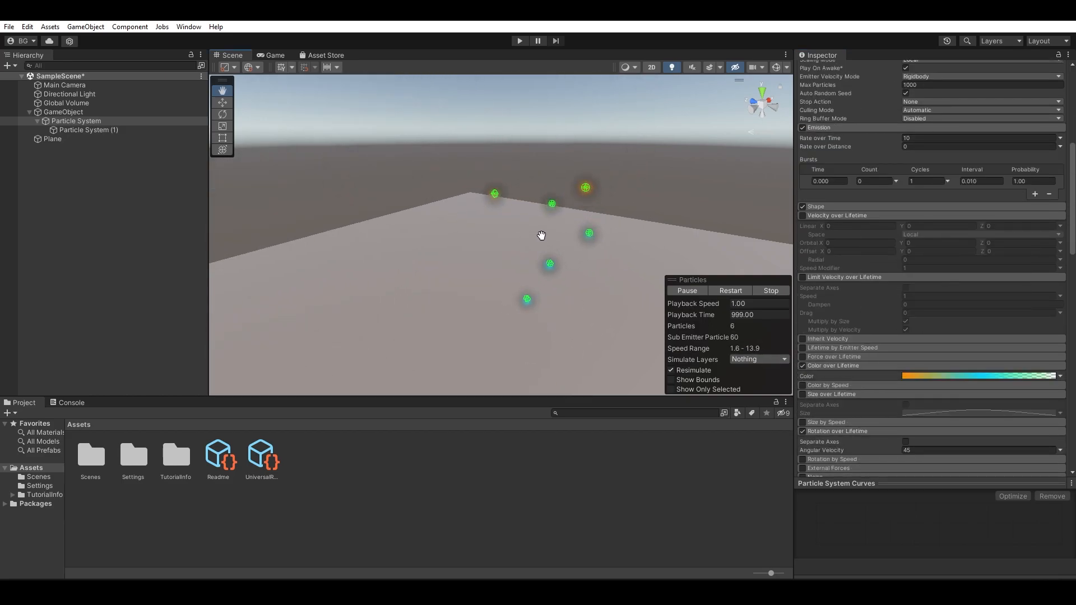
- Inspect the child particle system's main settings and modules, including Color over Lifetime
{"action": "left_click", "coordinate": [112, 131]}
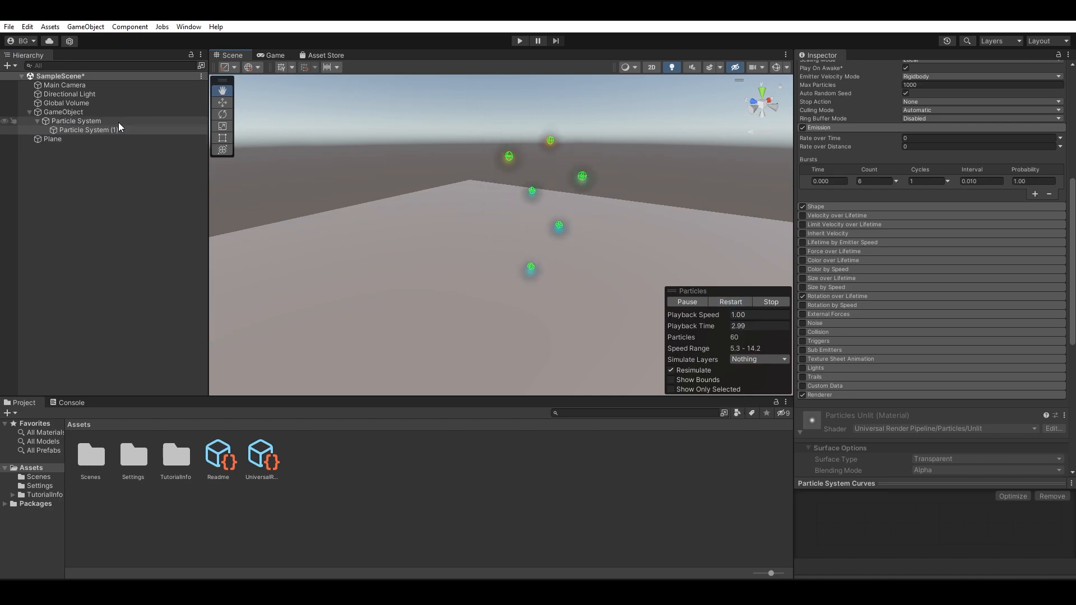
{"action": "scroll", "coordinate": [906, 294], "scroll_direction": "down", "scroll_amount": 5}
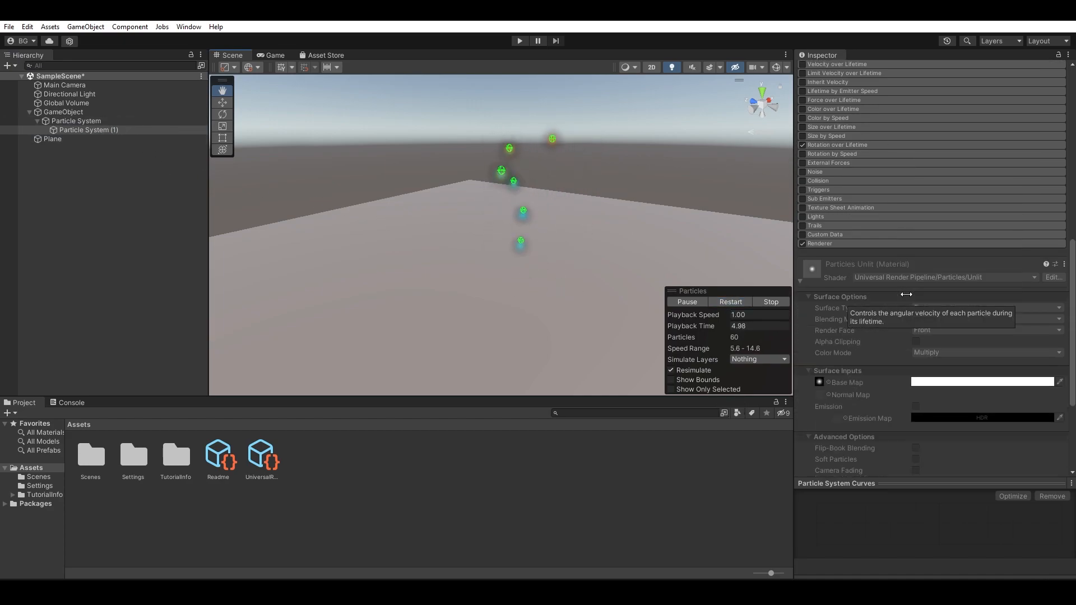
{"action": "scroll", "coordinate": [906, 294], "scroll_direction": "up", "scroll_amount": 8}
{"action": "scroll", "coordinate": [906, 294], "scroll_direction": "up", "scroll_amount": 3}
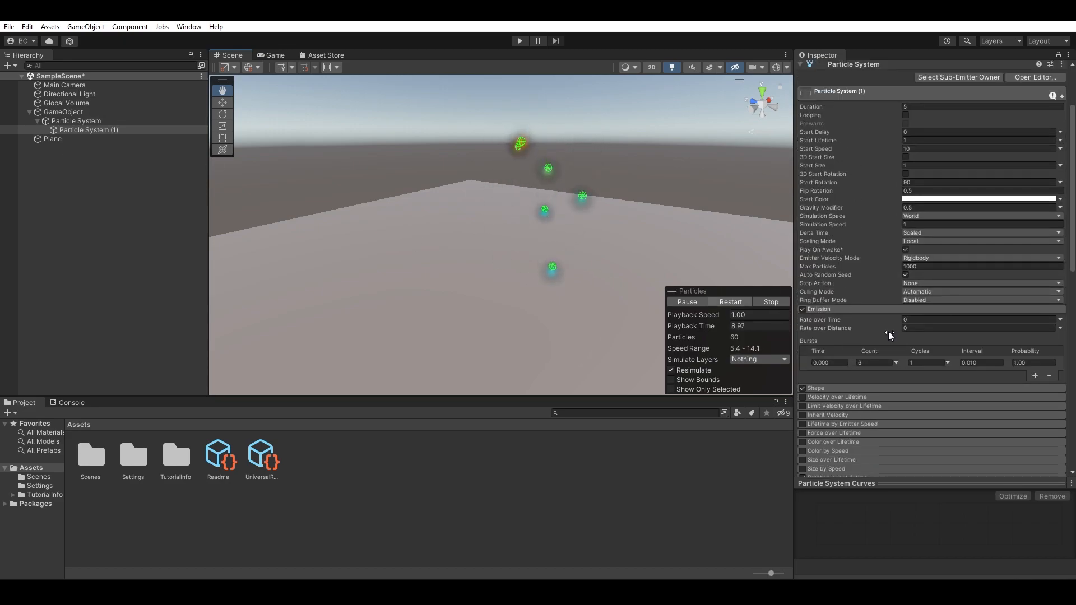
{"action": "scroll", "coordinate": [845, 352], "scroll_direction": "down", "scroll_amount": 4}
{"action": "left_click", "coordinate": [801, 322]}
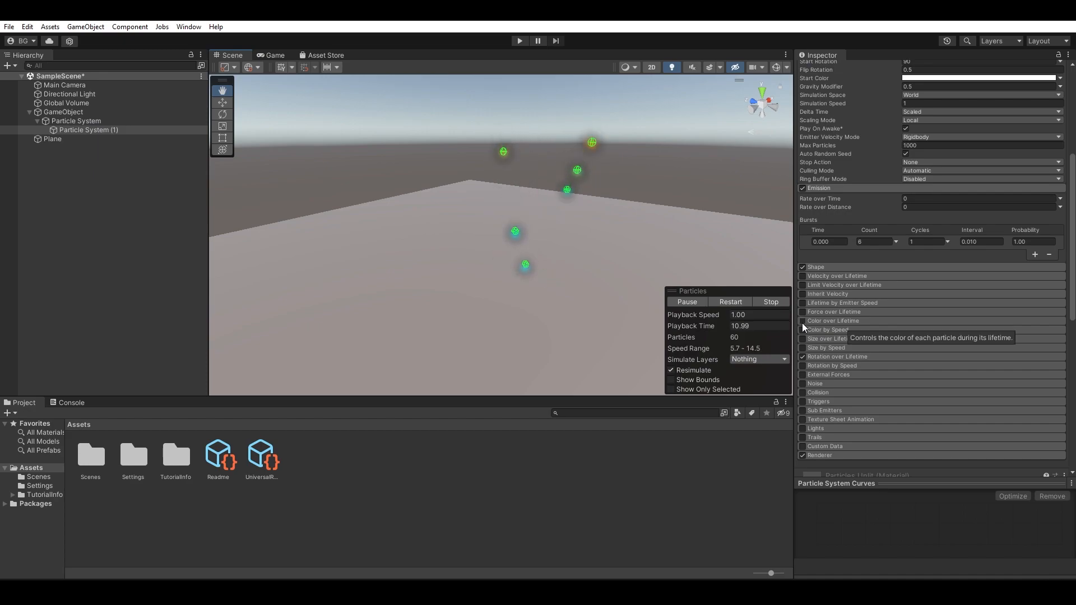
- Set the parent's Death sub emitter Inherit option back to Nothing
{"action": "left_click", "coordinate": [84, 121]}
{"action": "scroll", "coordinate": [957, 331], "scroll_direction": "down", "scroll_amount": 15}
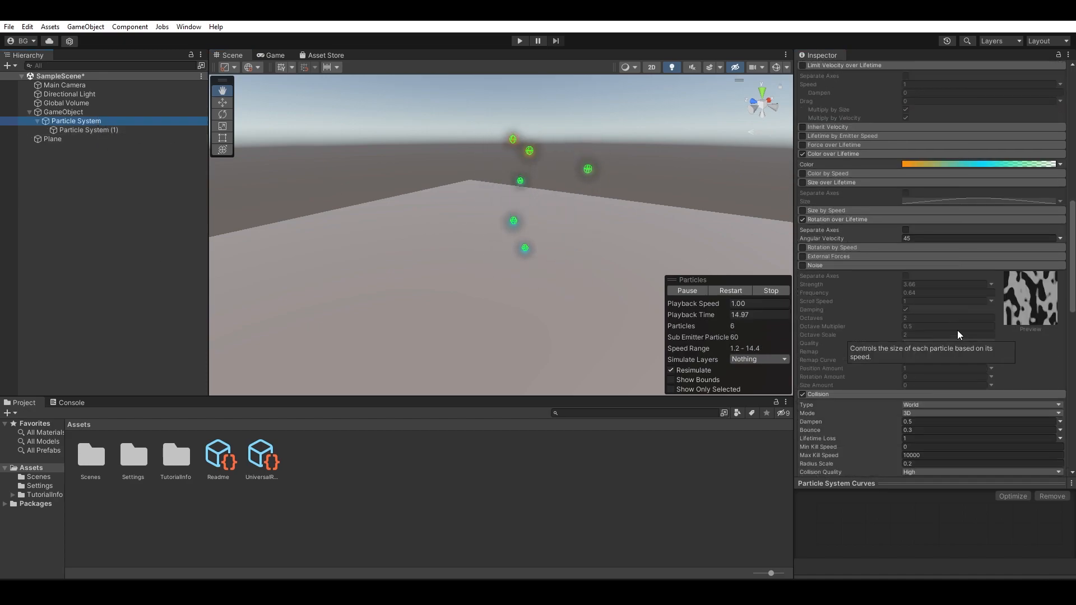
{"action": "scroll", "coordinate": [956, 331], "scroll_direction": "down", "scroll_amount": 3}
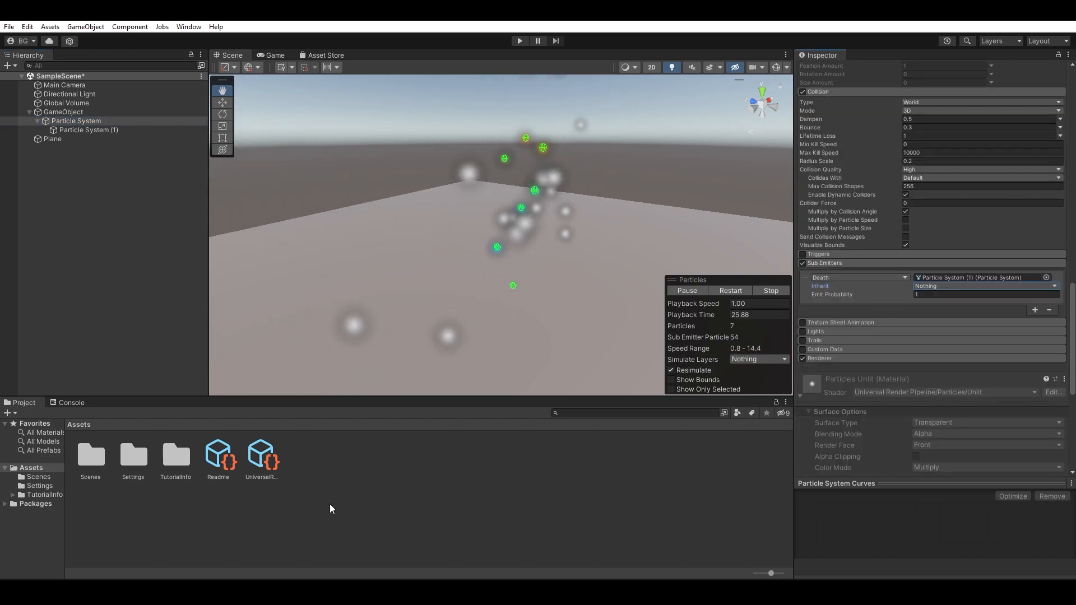
- Change the condition of the parent Particle System's sub emitter to Birth
{"action": "left_click_drag", "start_coordinate": [637, 217], "coordinate": [617, 235], "text": "alt"}
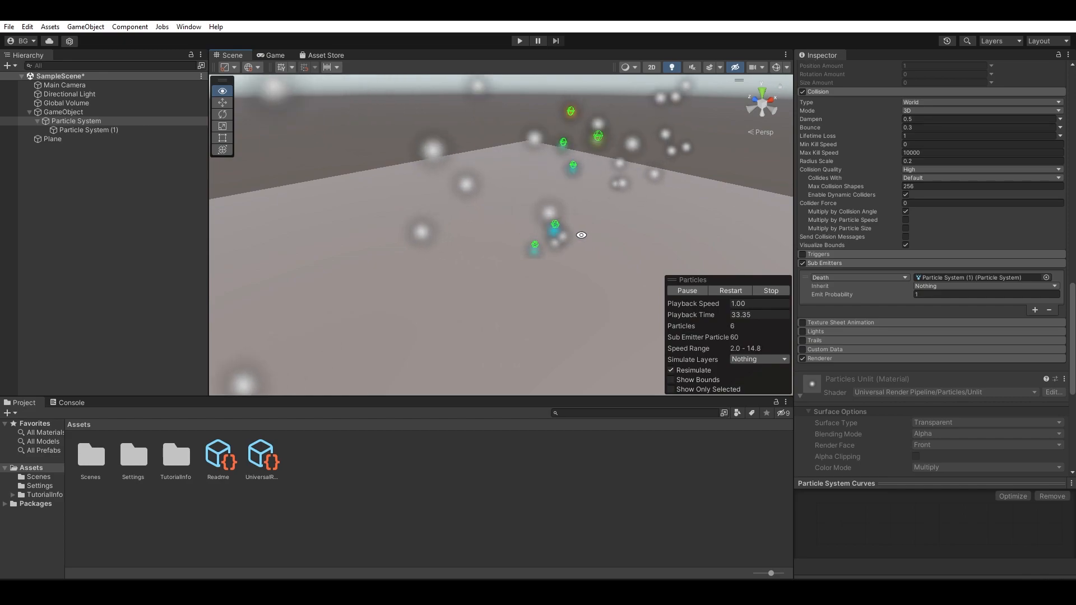
{"action": "left_click", "coordinate": [114, 130]}
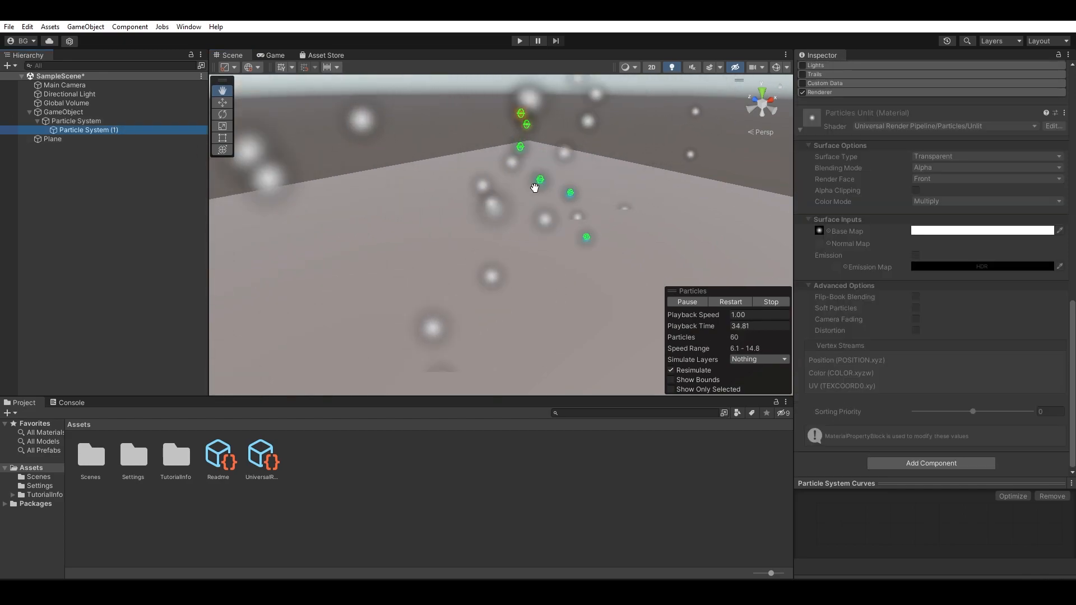
{"action": "left_click", "coordinate": [135, 122]}
{"action": "left_click_drag", "start_coordinate": [620, 204], "coordinate": [648, 207], "text": "alt"}
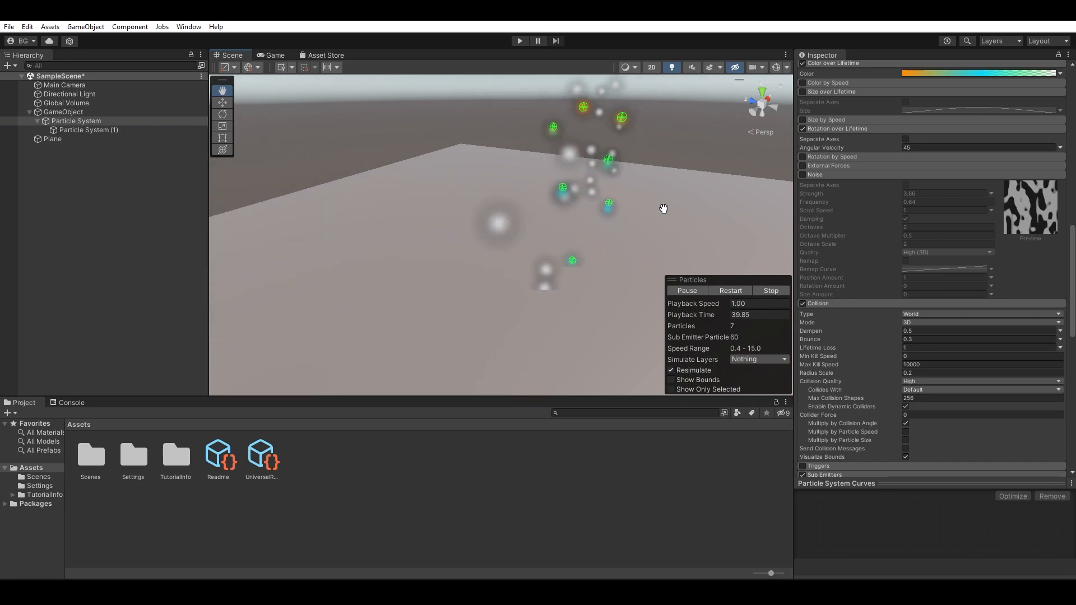
{"action": "scroll", "coordinate": [893, 300], "scroll_direction": "down", "scroll_amount": 3}
{"action": "scroll", "coordinate": [892, 296], "scroll_direction": "down", "scroll_amount": 6}
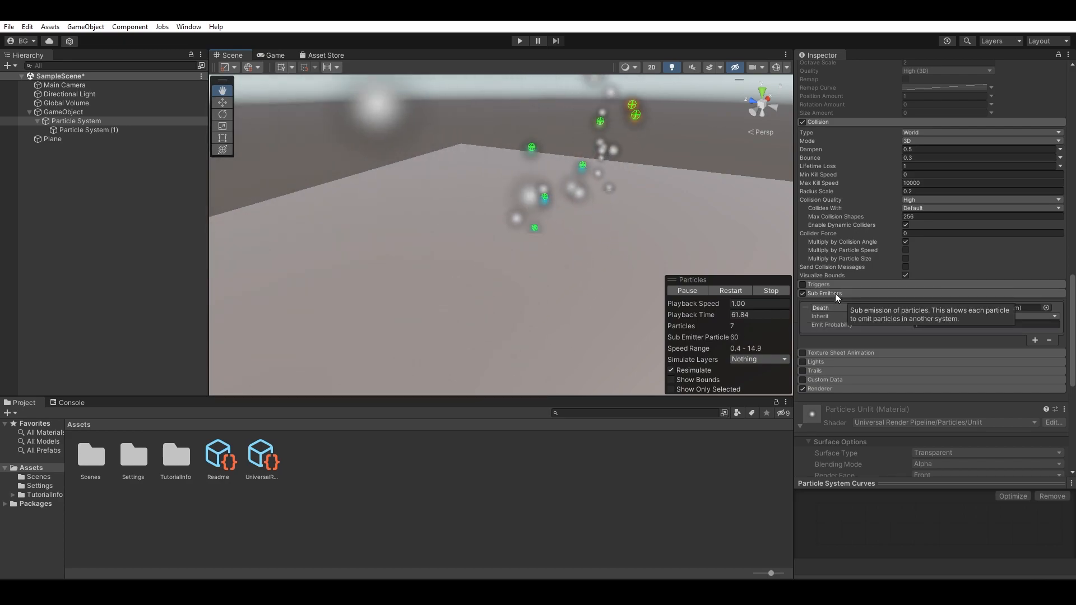
{"action": "left_click", "coordinate": [841, 309]}
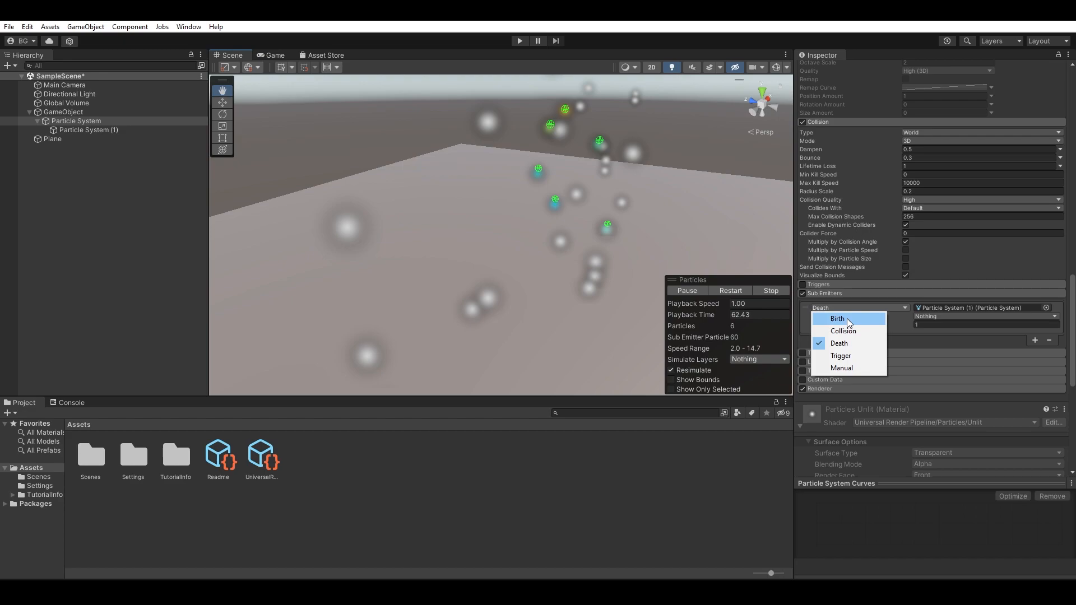
{"action": "left_click", "coordinate": [846, 318]}
{"action": "left_click_drag", "start_coordinate": [662, 233], "coordinate": [637, 199], "text": "alt"}
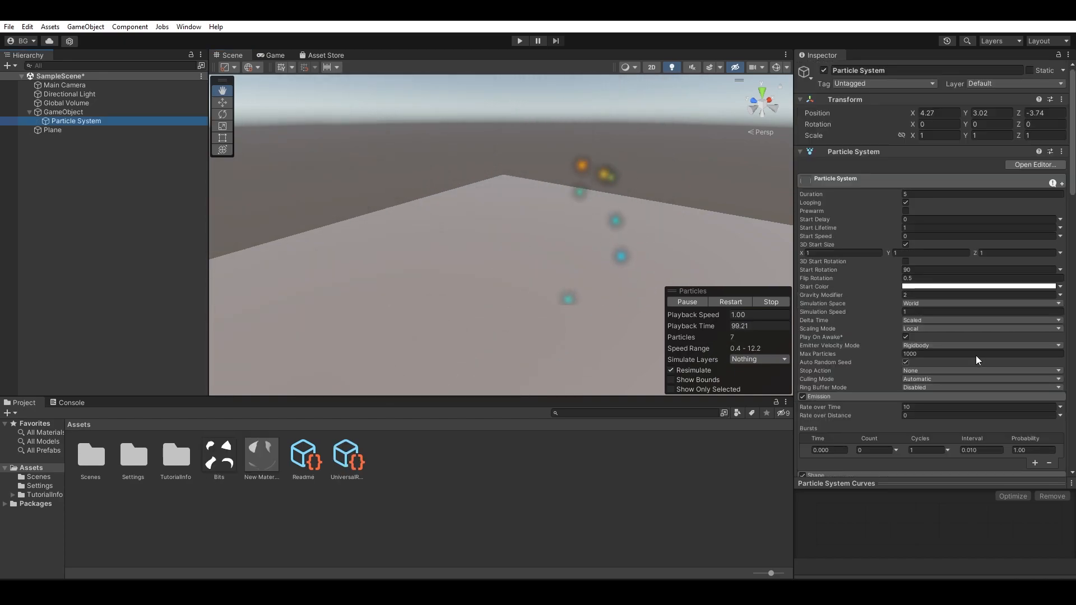
- Expand the Texture Sheet Animation module's settings for the Particle System
{"action": "scroll", "coordinate": [965, 354], "scroll_direction": "down", "scroll_amount": 15}
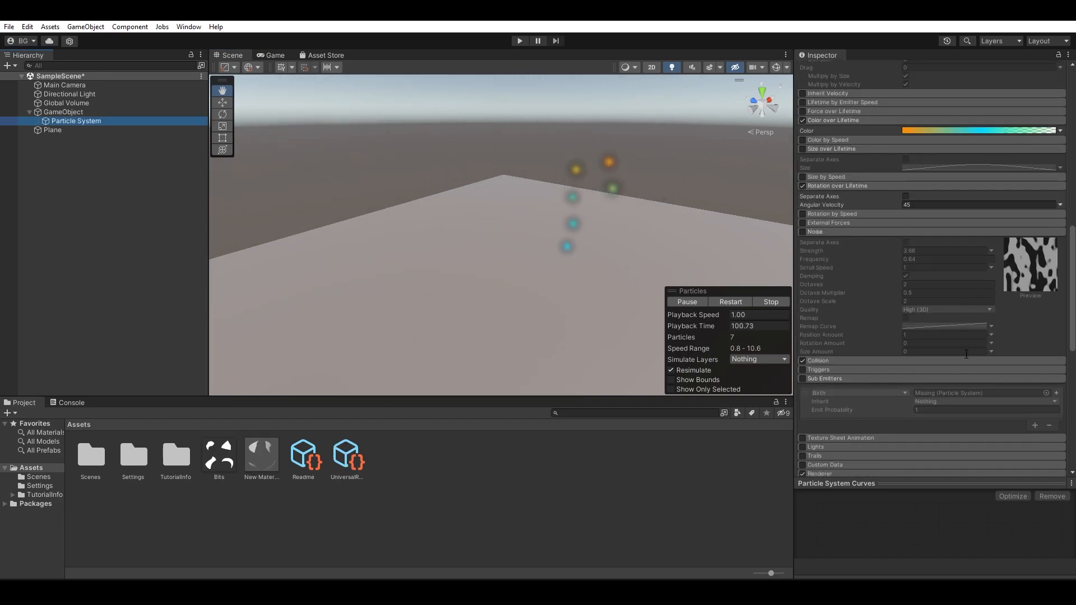
{"action": "scroll", "coordinate": [966, 354], "scroll_direction": "down", "scroll_amount": 10}
{"action": "scroll", "coordinate": [965, 355], "scroll_direction": "up", "scroll_amount": 4}
{"action": "scroll", "coordinate": [834, 245], "scroll_direction": "up", "scroll_amount": 2}
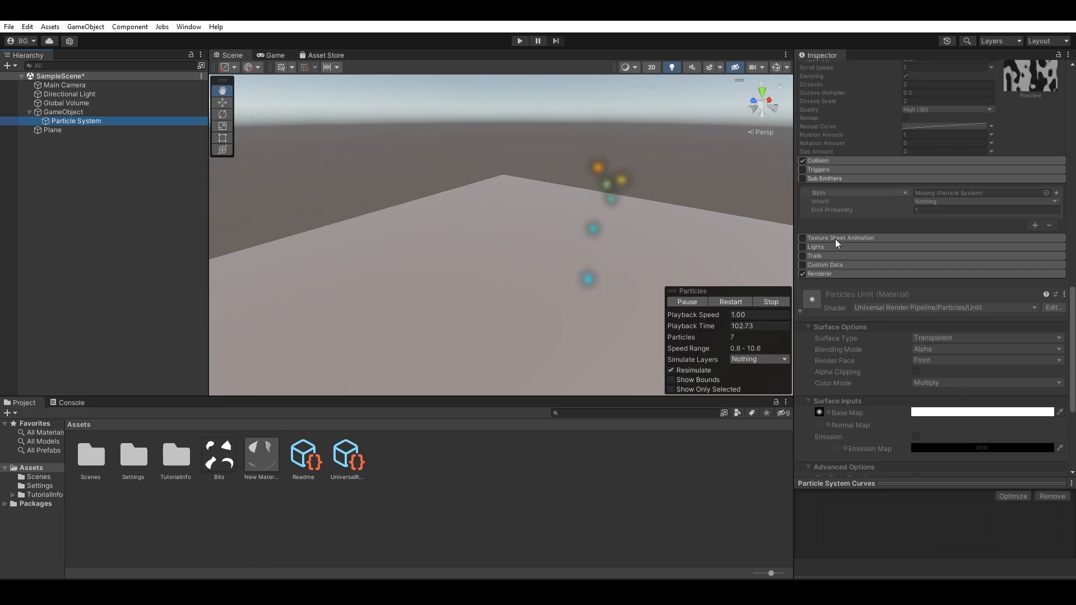
{"action": "left_click", "coordinate": [836, 239]}
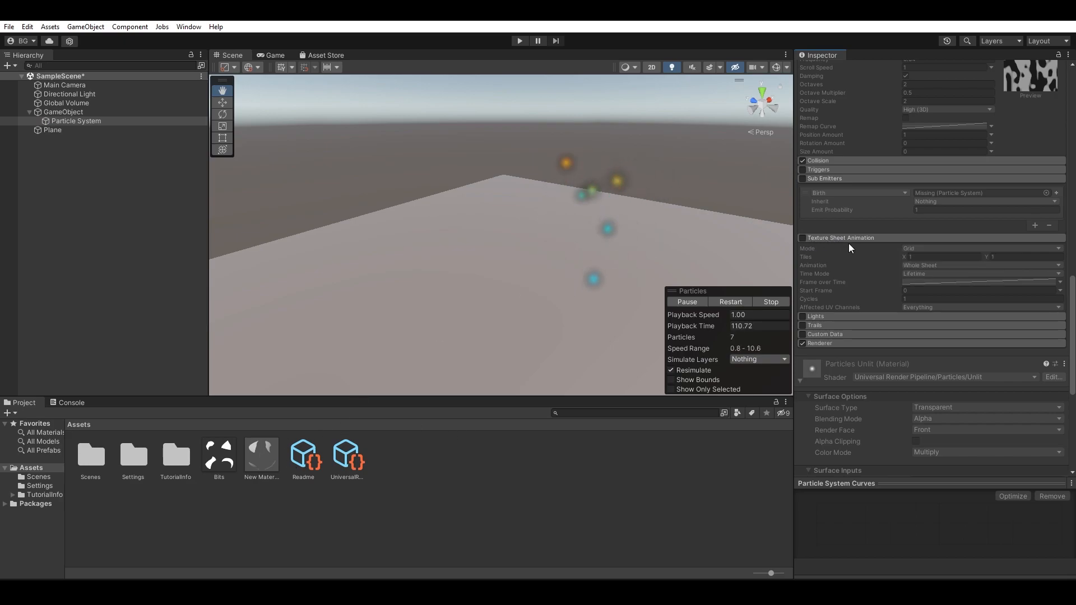
- Assign New Material to the Particle System and select that system
{"action": "left_click", "coordinate": [265, 461]}
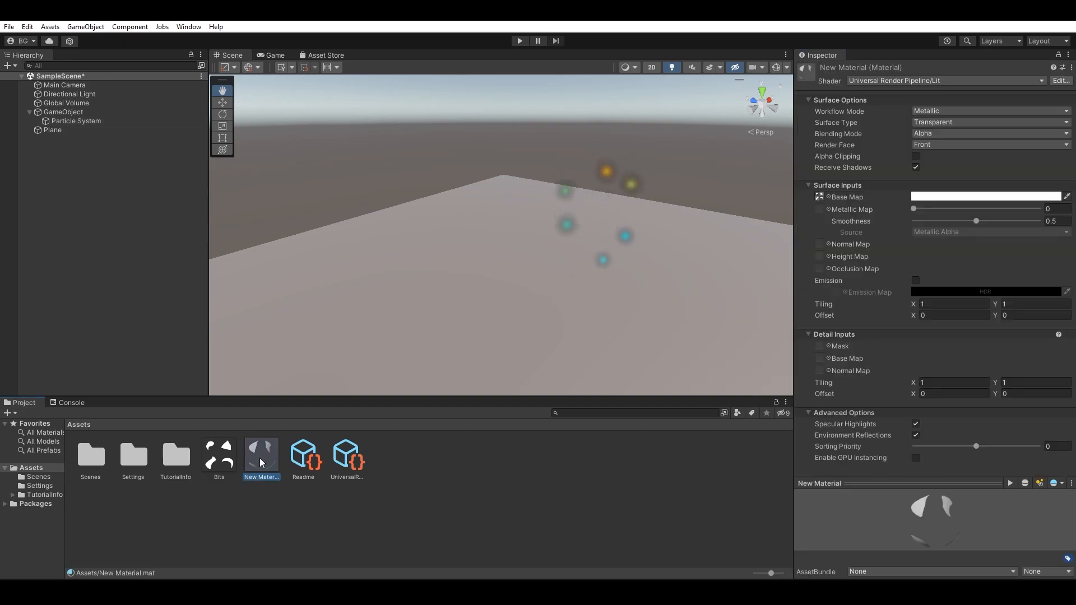
{"action": "left_click_drag", "start_coordinate": [110, 224], "coordinate": [101, 121]}
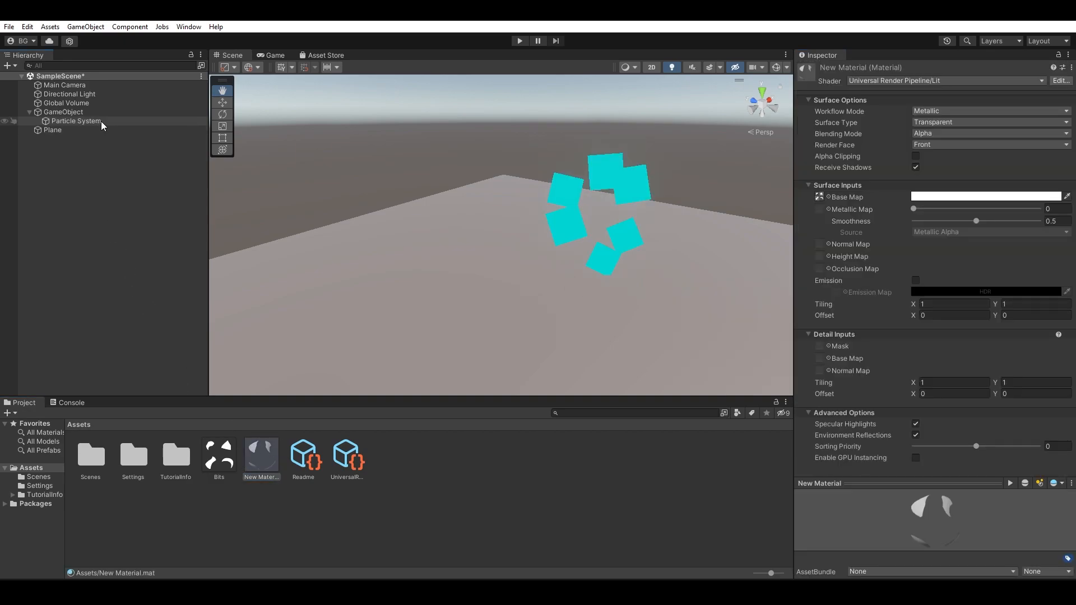
{"action": "left_click", "coordinate": [100, 121]}
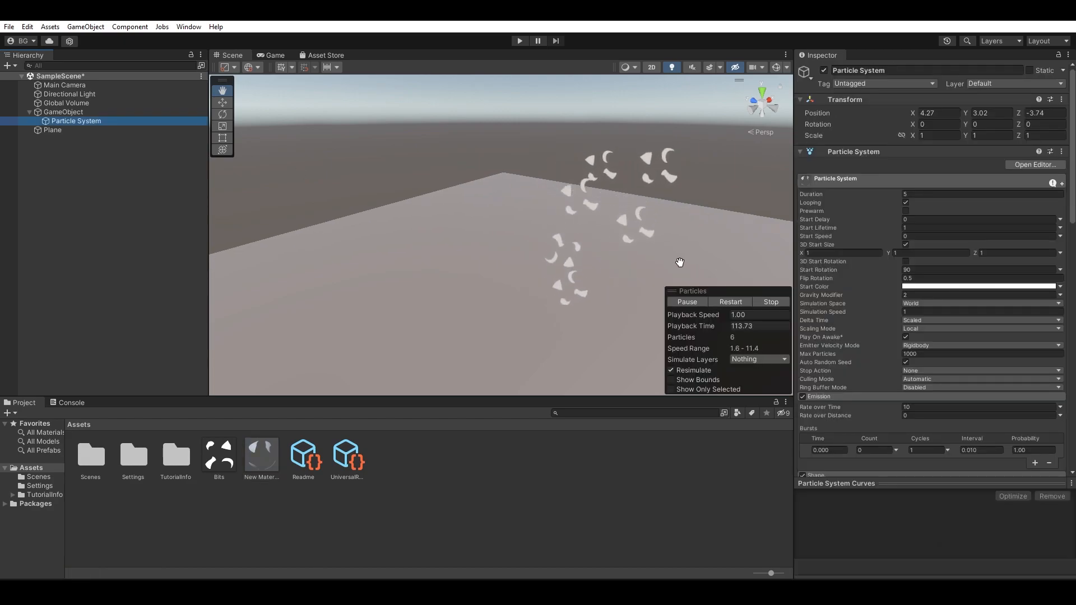
- Inspect the Bits texture's import settings and preview, and return to the Particle System
{"action": "left_click", "coordinate": [219, 455]}
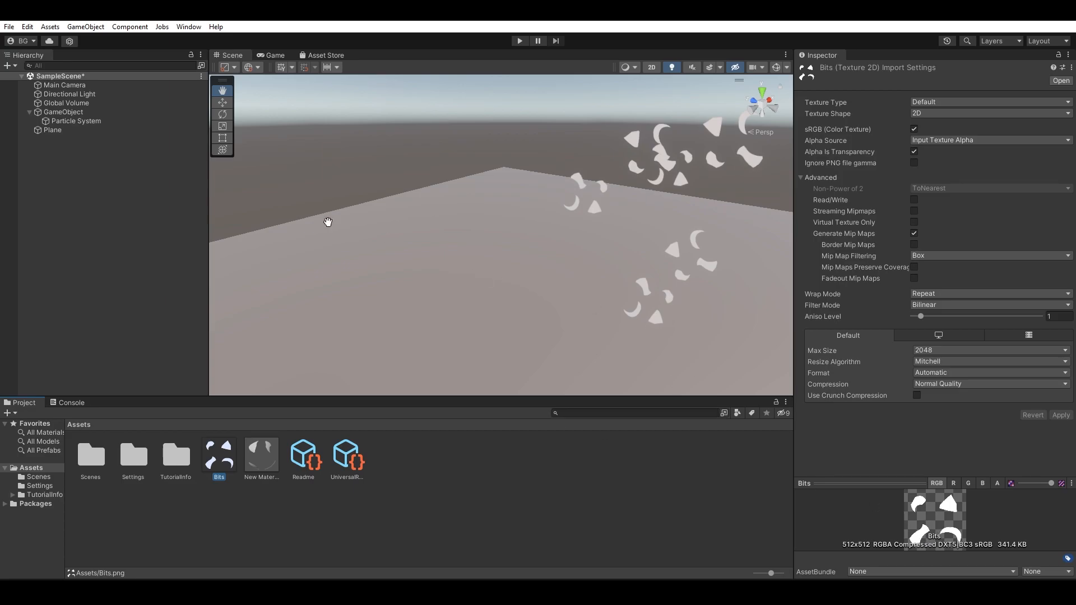
{"action": "left_click", "coordinate": [106, 122]}
{"action": "left_click_drag", "start_coordinate": [714, 258], "coordinate": [562, 257]}
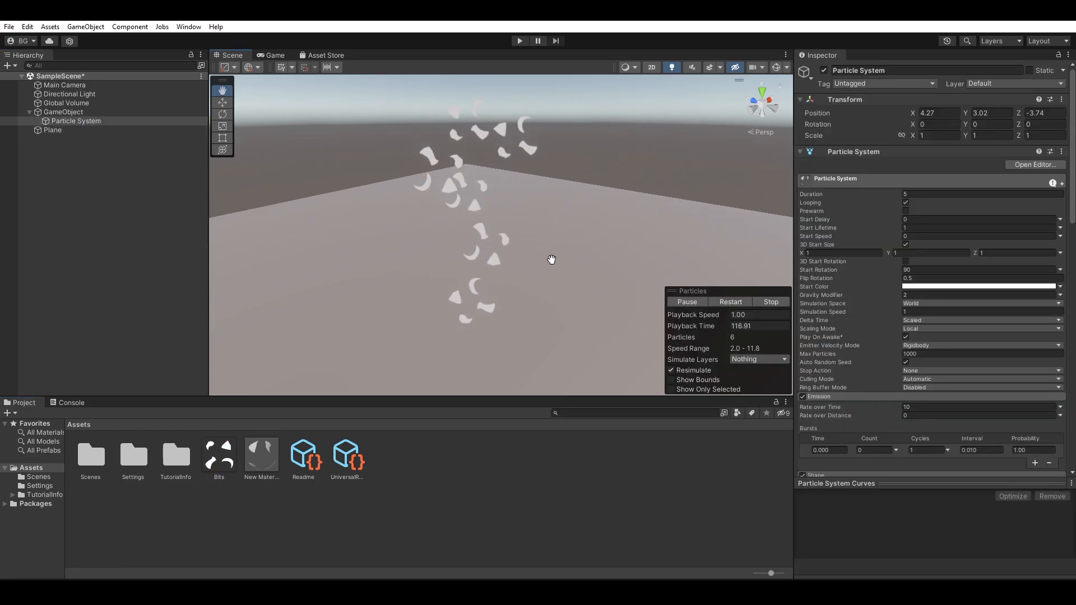
- Turn on Texture Sheet Animation in Grid mode with Tiles set to X 2 and Y 2
{"action": "scroll", "coordinate": [918, 296], "scroll_direction": "down", "scroll_amount": 15}
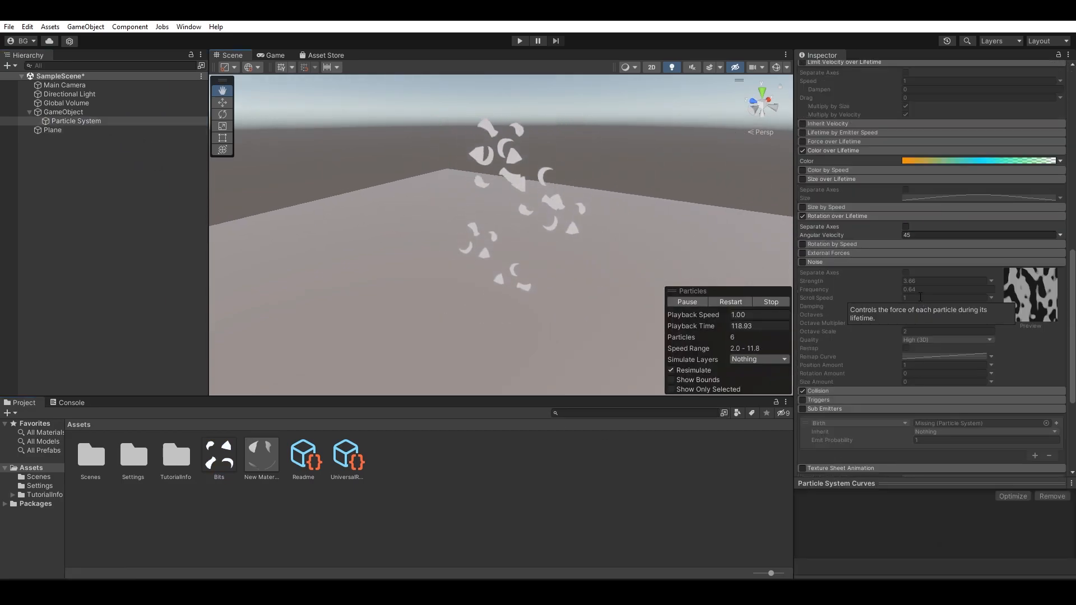
{"action": "scroll", "coordinate": [918, 297], "scroll_direction": "down", "scroll_amount": 6}
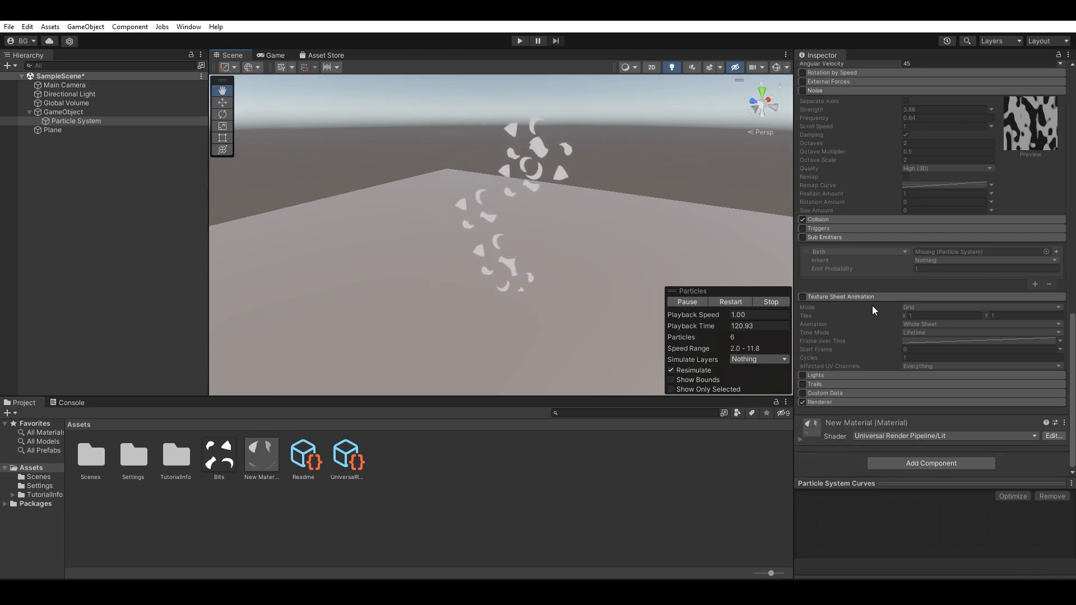
{"action": "left_click", "coordinate": [804, 297]}
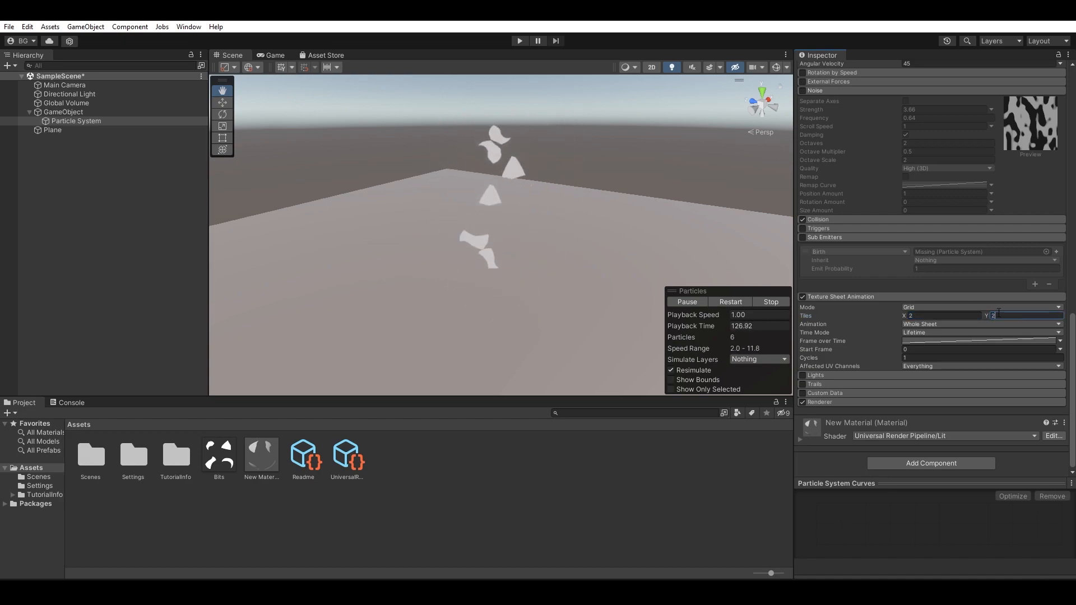
{"action": "left_click_drag", "start_coordinate": [583, 178], "coordinate": [682, 213], "text": "alt"}
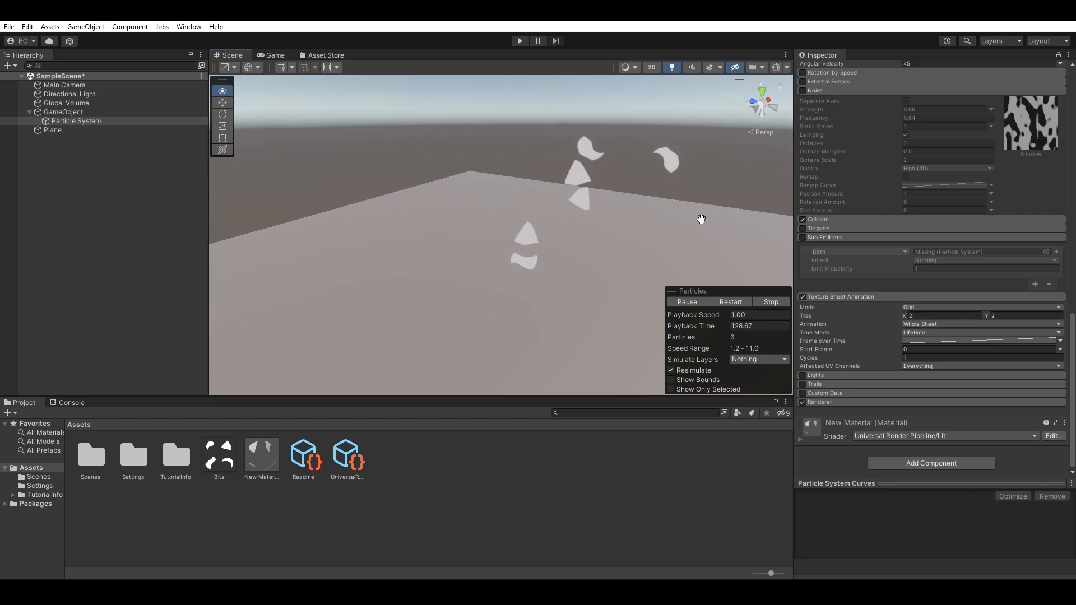
- Adjust the Collision module so particles survive hitting the plane, and collapse its settings
{"action": "scroll", "coordinate": [874, 291], "scroll_direction": "up", "scroll_amount": 5}
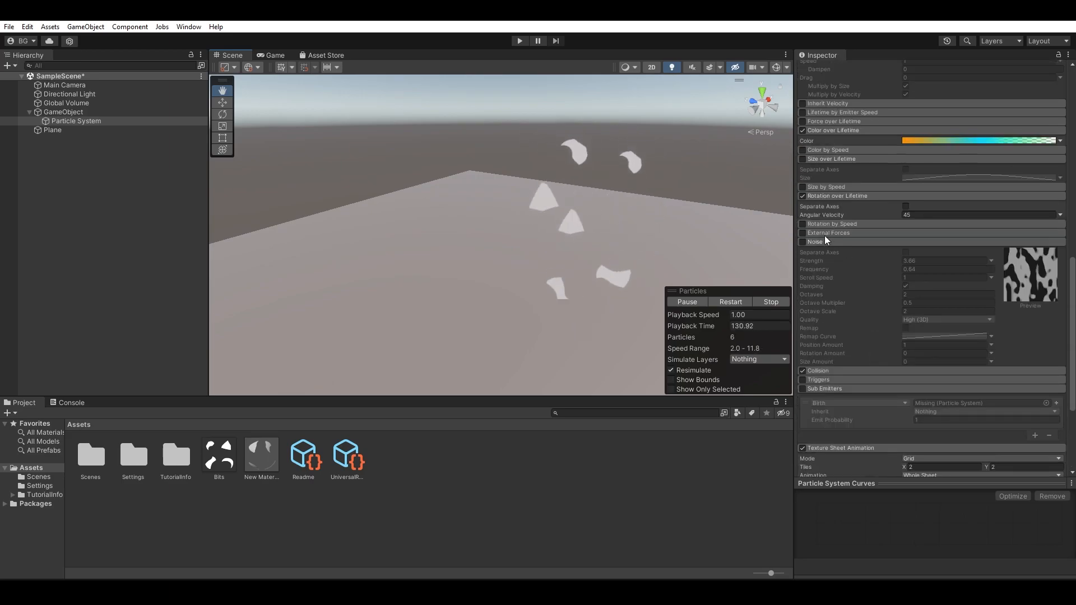
{"action": "left_click", "coordinate": [802, 371]}
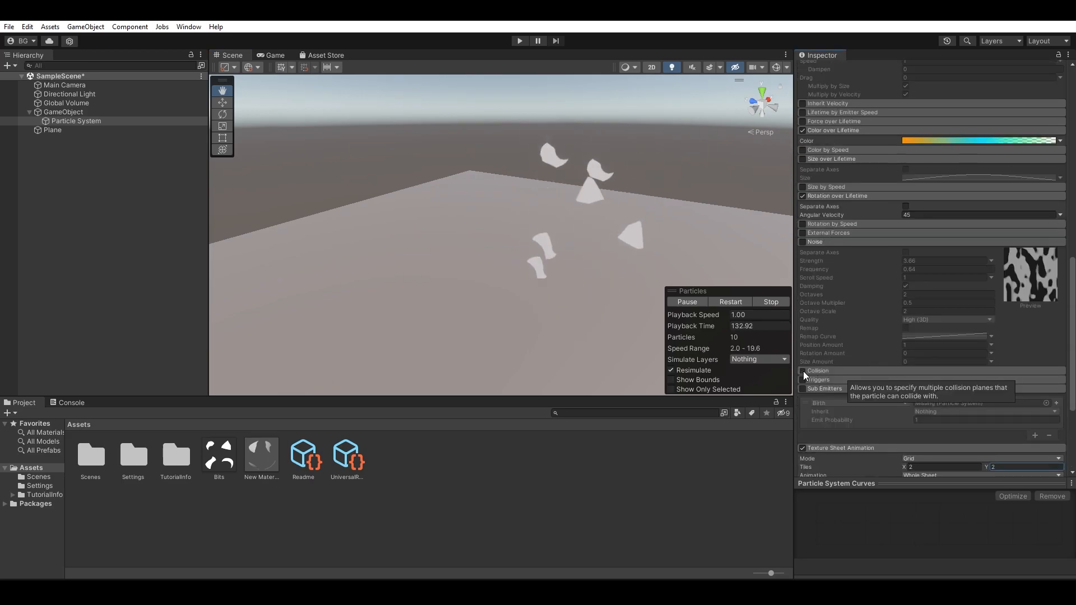
{"action": "left_click", "coordinate": [802, 371]}
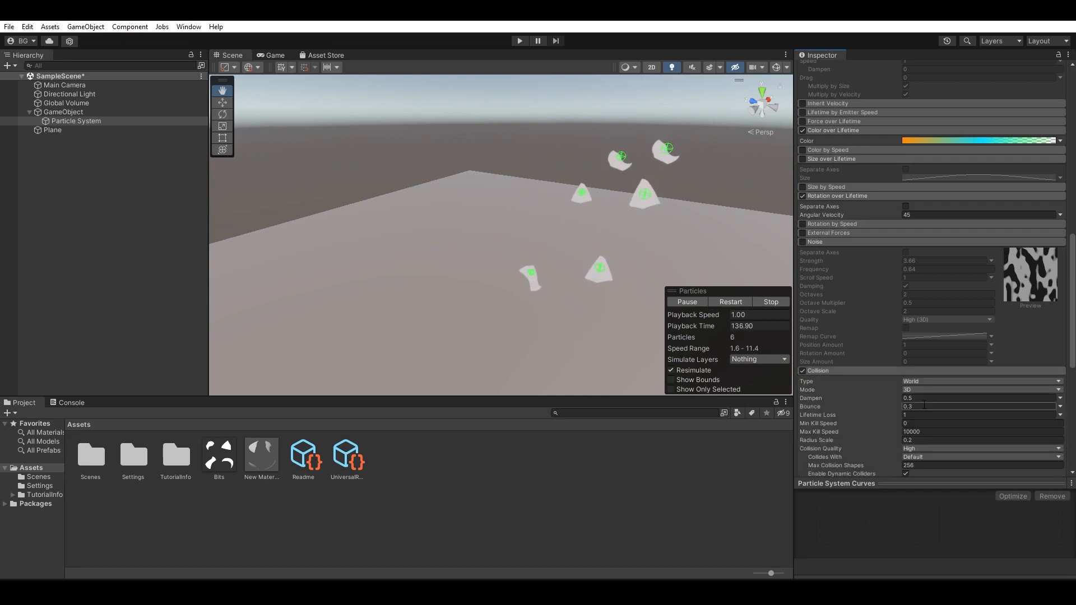
{"action": "left_click", "coordinate": [822, 371]}
{"action": "left_click_drag", "start_coordinate": [538, 284], "coordinate": [564, 256], "text": "alt"}
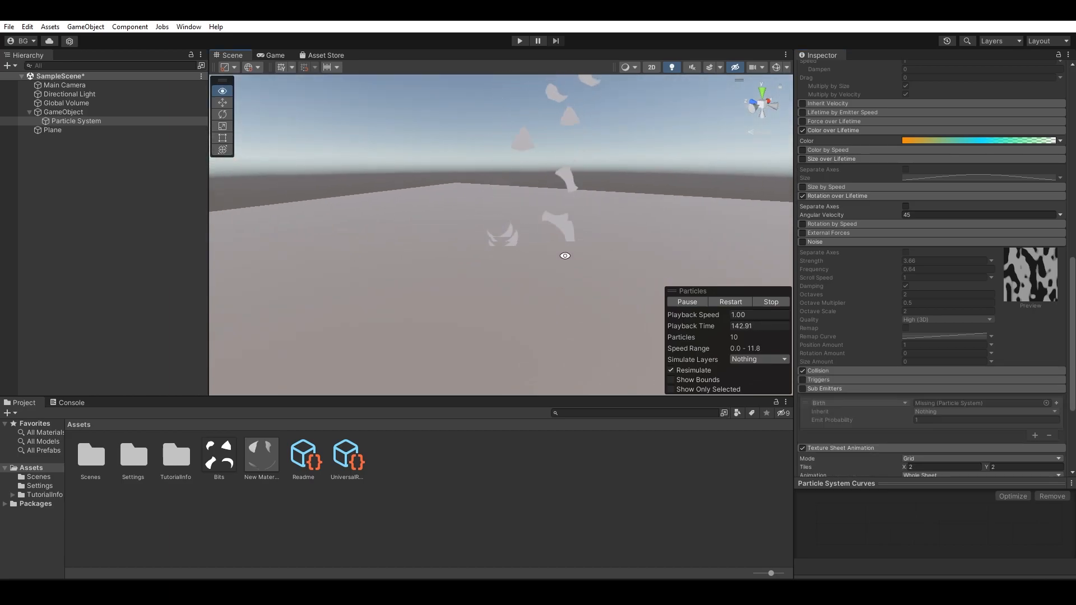
- Show the texture sheet's Frame over Time curve and try Constant as its mode
{"action": "scroll", "coordinate": [935, 398], "scroll_direction": "down", "scroll_amount": 5}
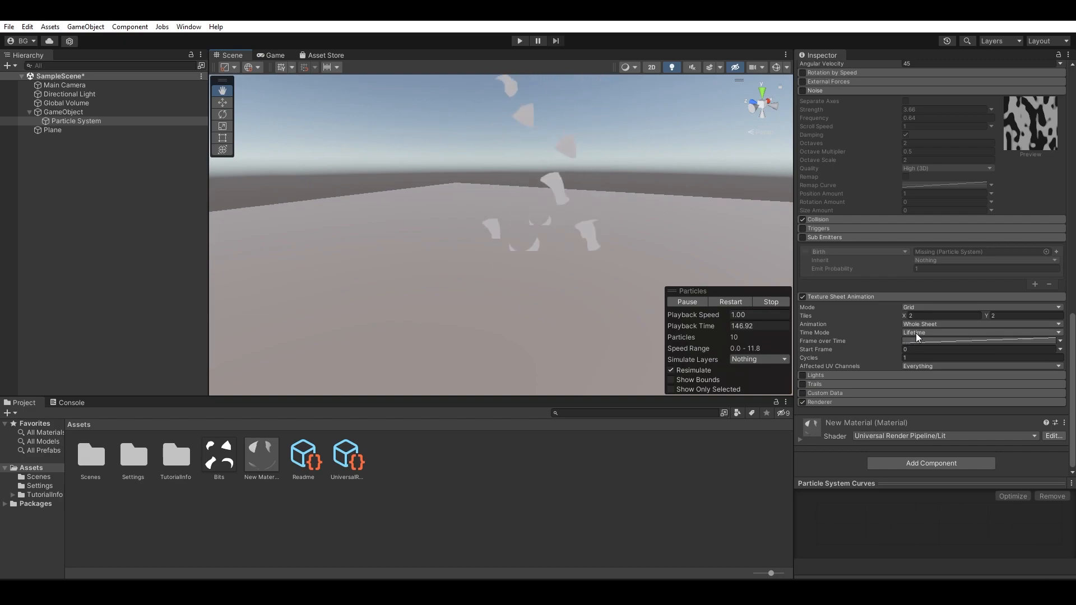
{"action": "left_click", "coordinate": [912, 341]}
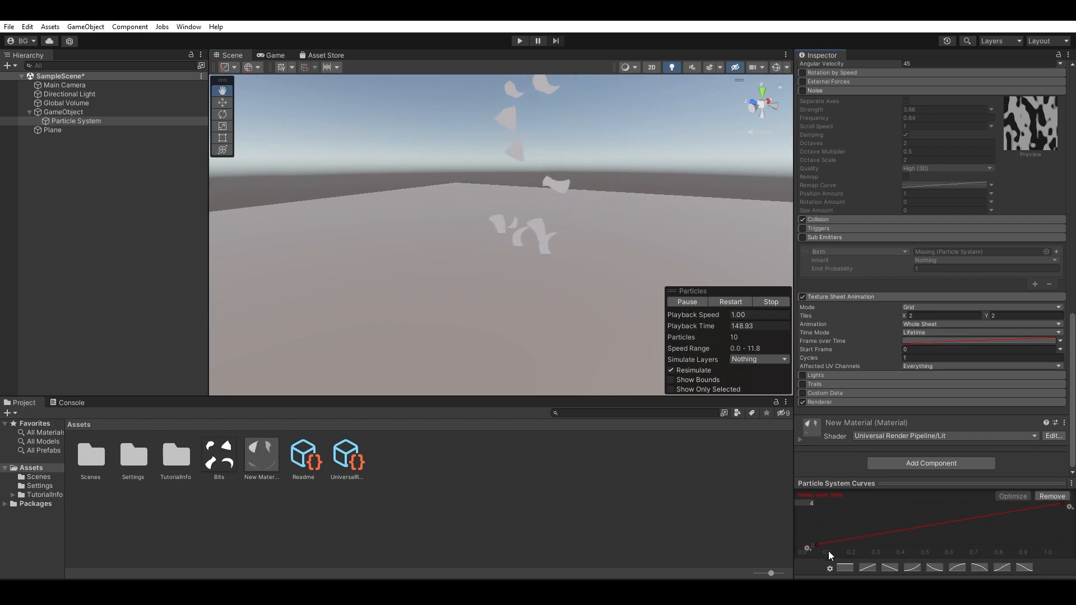
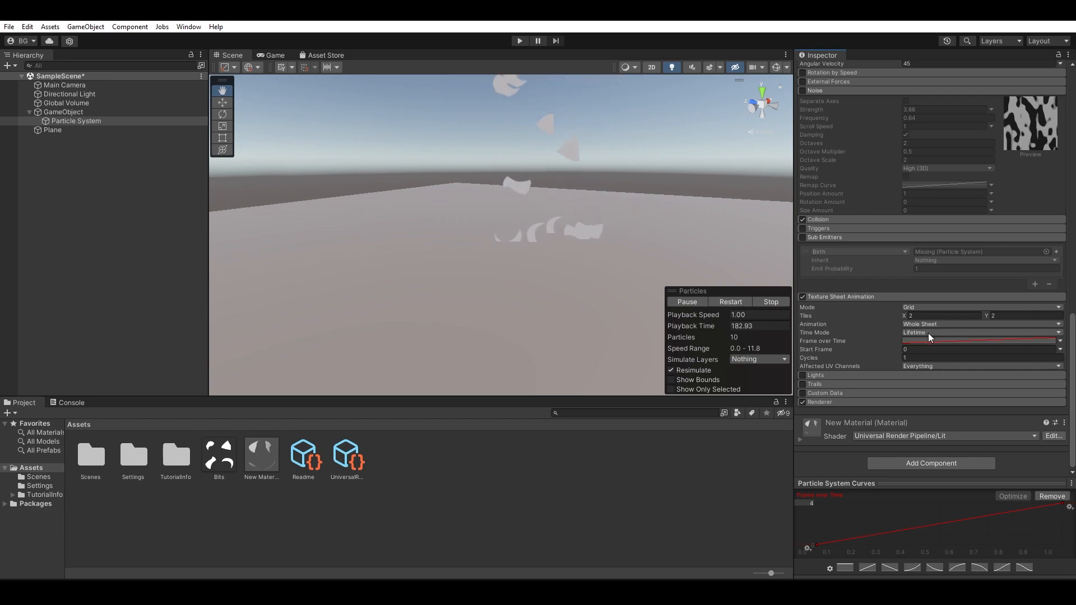
{"action": "left_click", "coordinate": [1060, 340]}
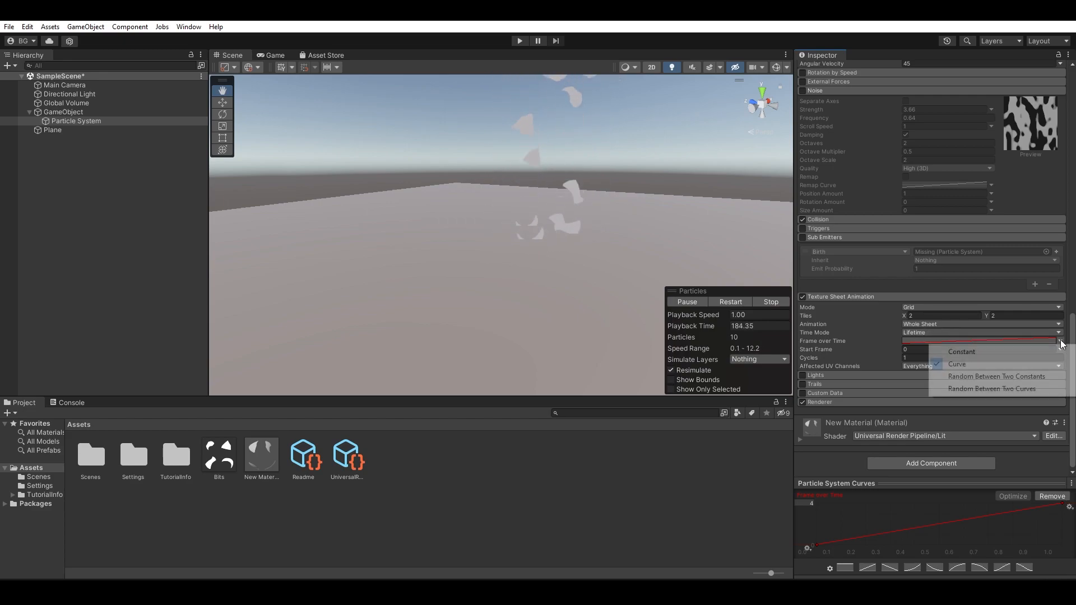
{"action": "left_click", "coordinate": [1022, 354]}
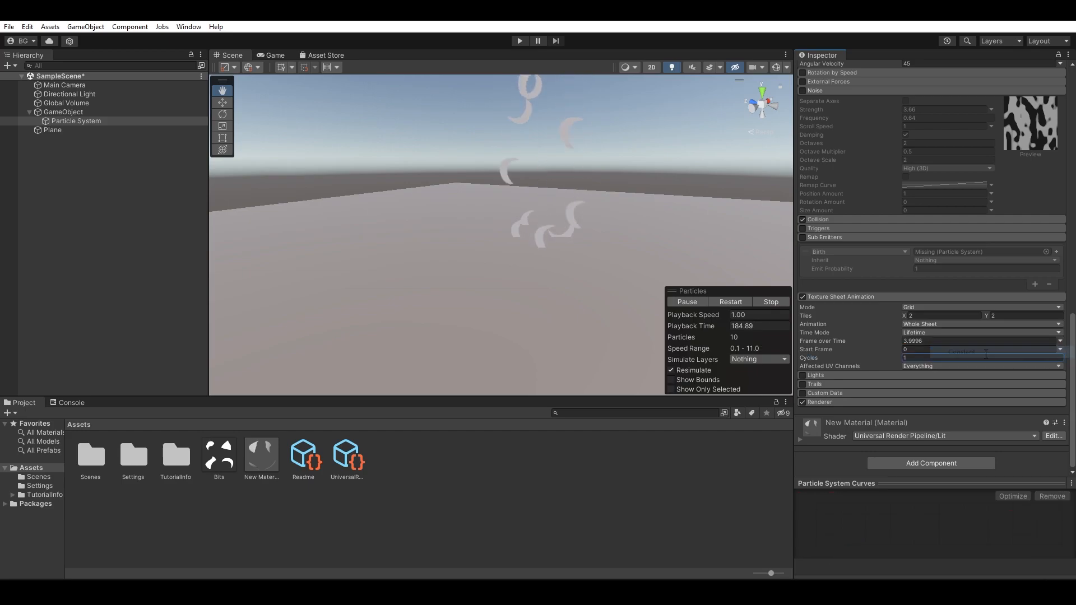
- Set Frame over Time to Random Between Two Constants with a minimum of 0
{"action": "left_click", "coordinate": [1060, 341]}
{"action": "left_click", "coordinate": [1045, 372]}
{"action": "left_click", "coordinate": [952, 339]}
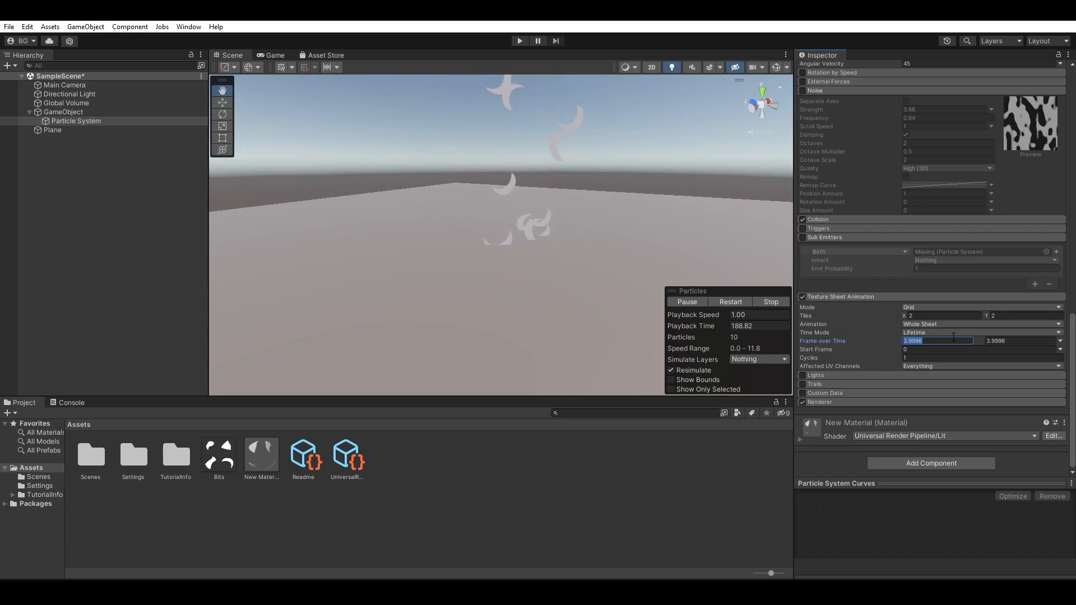
{"action": "type", "text": "0"}
{"action": "left_click", "coordinate": [1019, 340]}
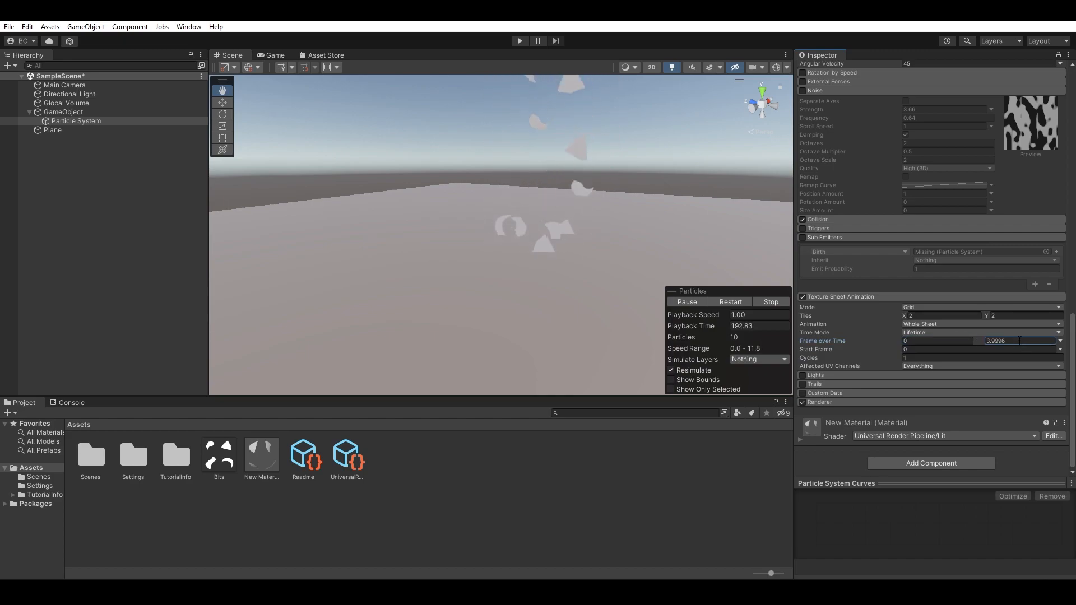
{"action": "left_click_drag", "start_coordinate": [644, 197], "coordinate": [625, 271]}
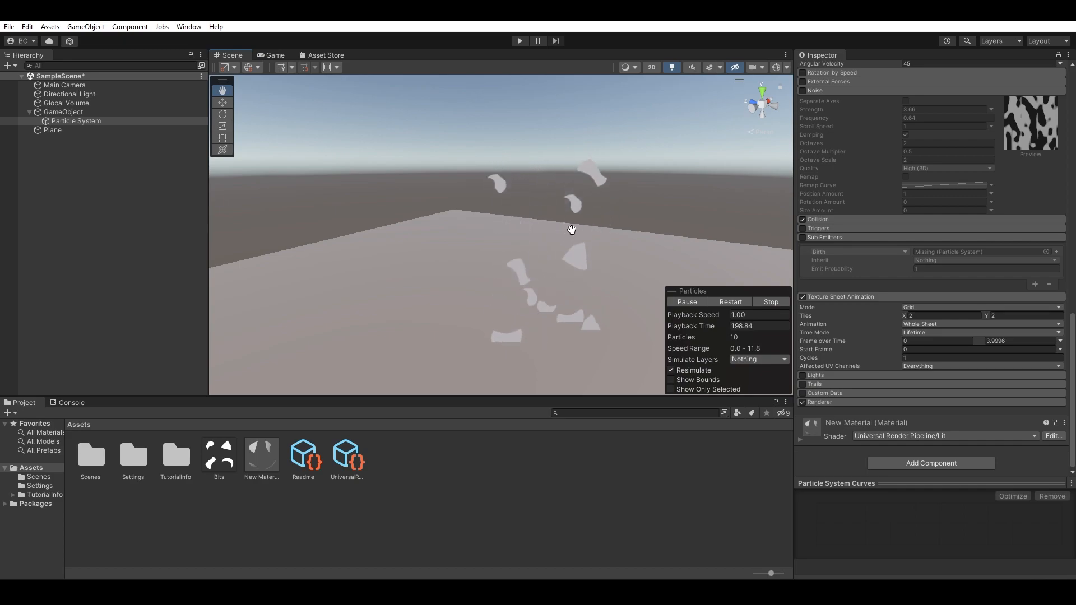
{"action": "left_click_drag", "start_coordinate": [575, 248], "coordinate": [599, 249], "text": "alt"}
- Set the texture sheet's Time Mode to Speed and its Speed Range to 1 and 0
{"action": "left_click", "coordinate": [1014, 333]}
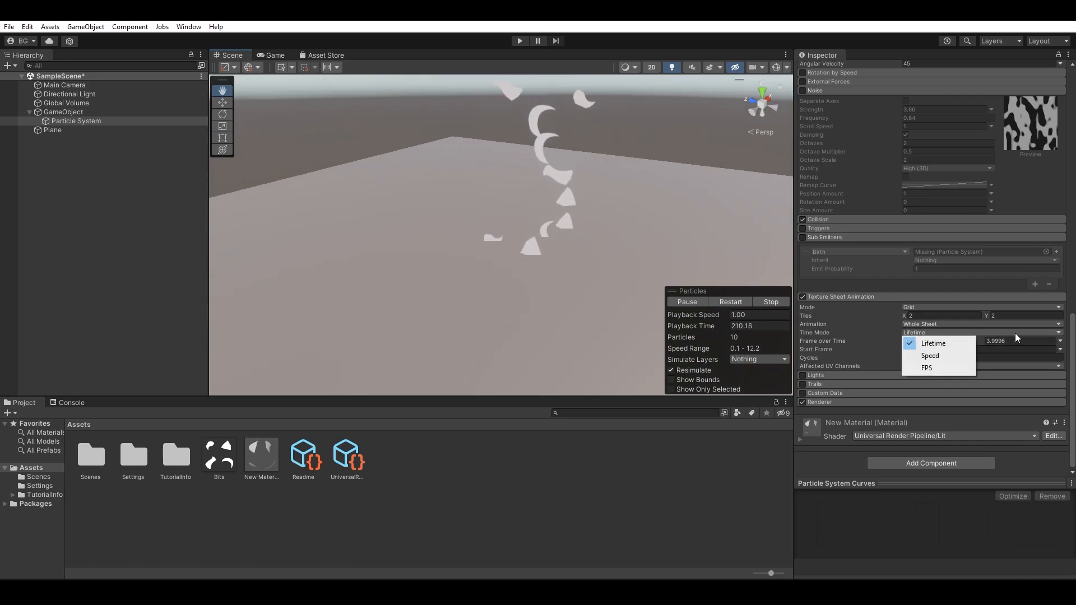
{"action": "left_click", "coordinate": [957, 357]}
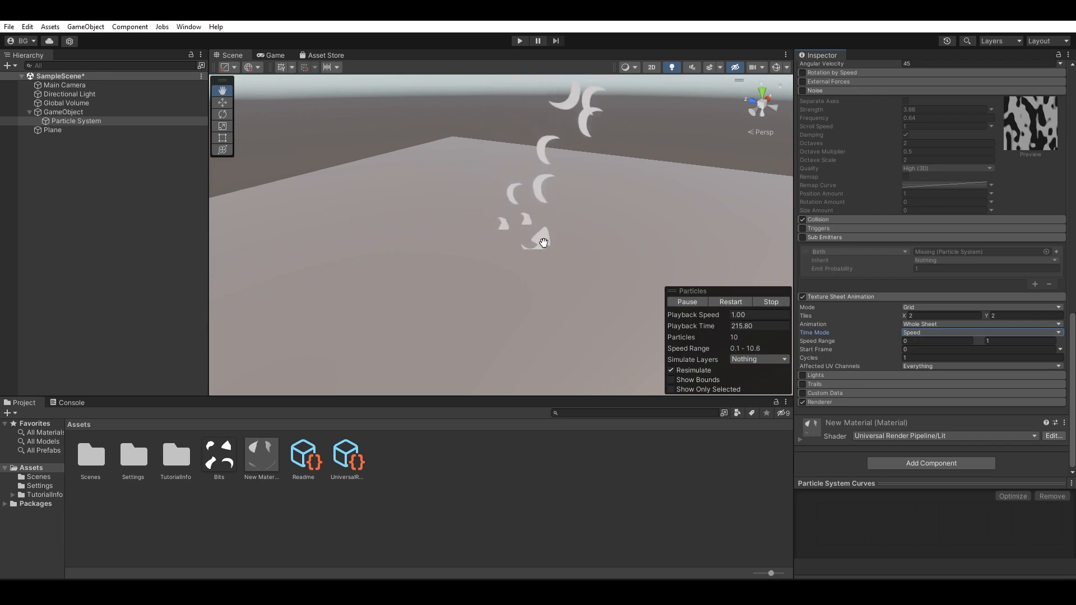
{"action": "left_click", "coordinate": [921, 340]}
{"action": "type", "text": "1"}
{"action": "left_click", "coordinate": [997, 340]}
{"action": "type", "text": "0"}
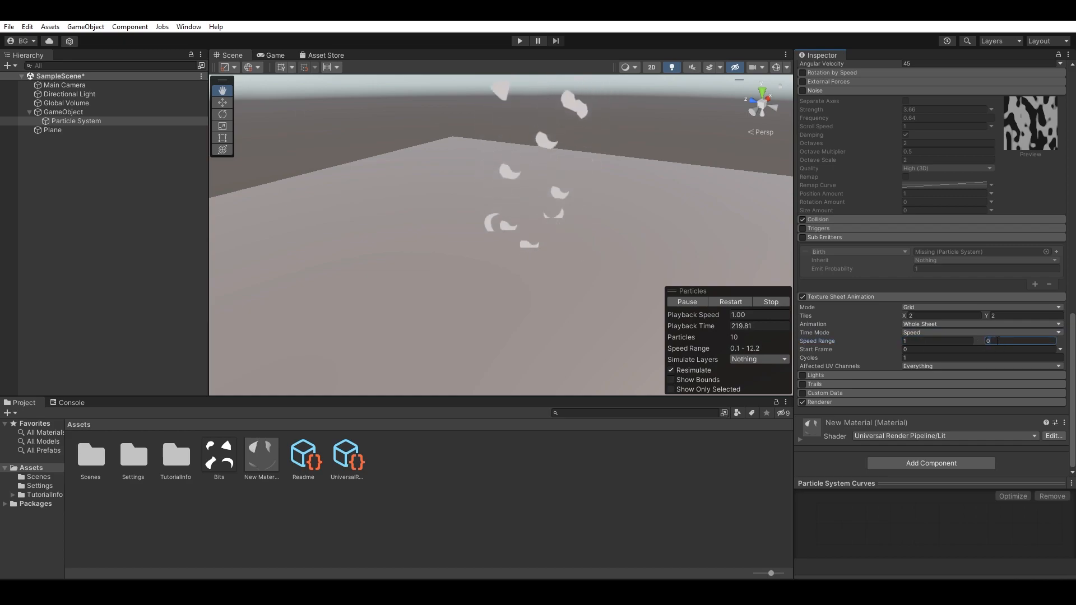
{"action": "left_click_drag", "start_coordinate": [612, 221], "coordinate": [661, 224]}
- Set the texture sheet's Speed Range to a minimum of 0 and a maximum of 1
{"action": "left_click", "coordinate": [930, 341]}
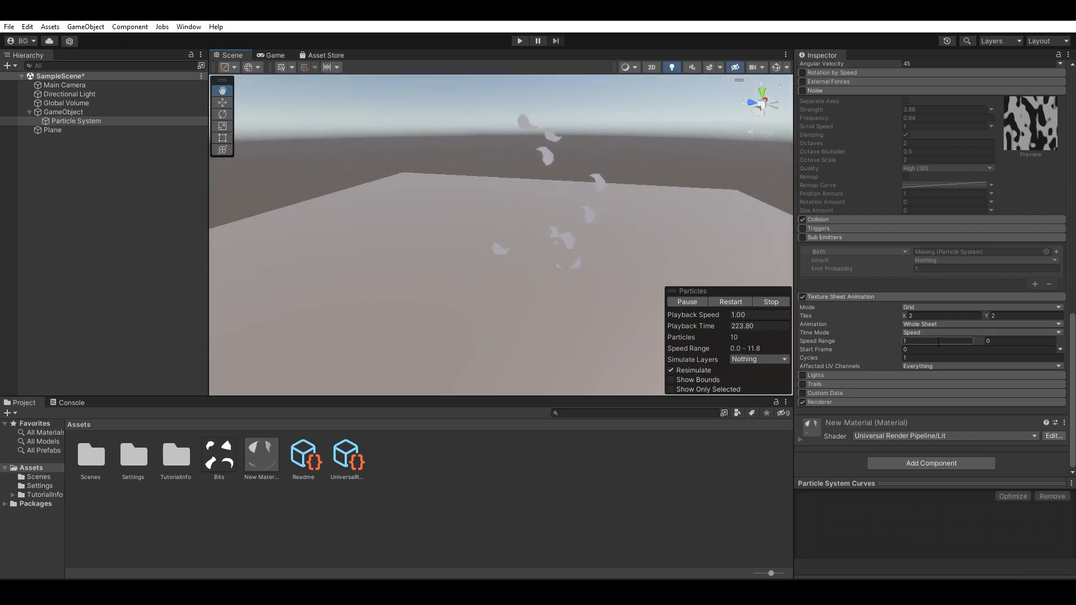
{"action": "type", "text": "0"}
{"action": "left_click", "coordinate": [1001, 340]}
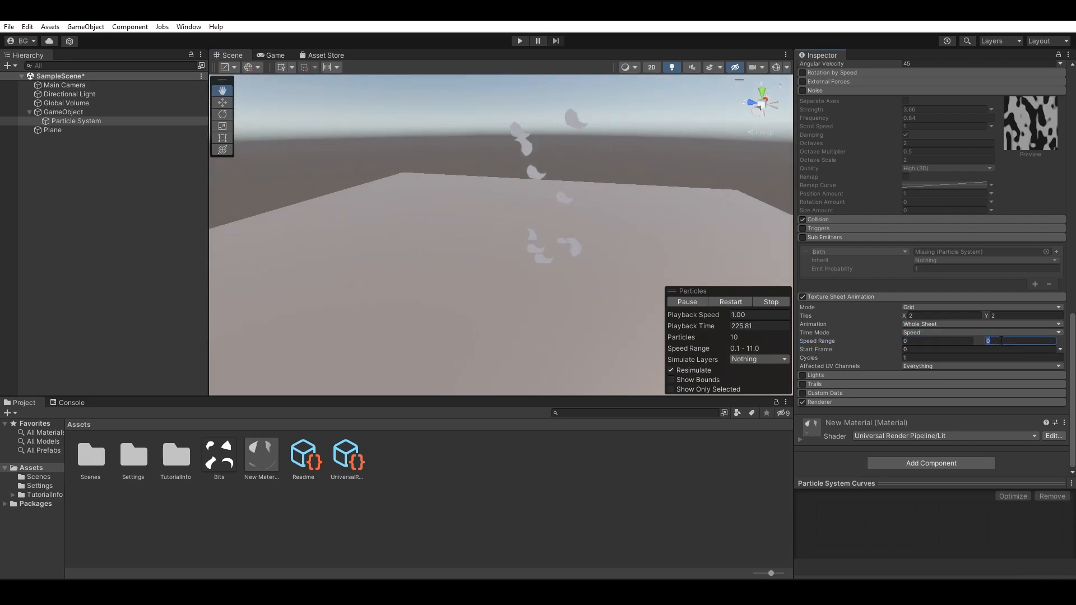
{"action": "type", "text": "1"}
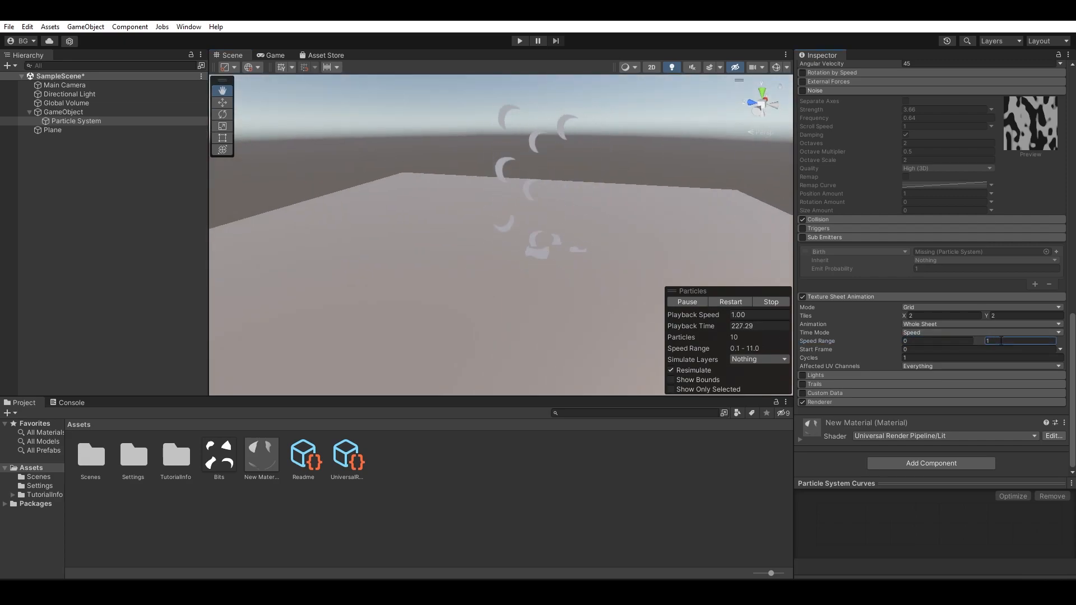
- Switch the texture sheet's Time Mode to FPS and set the FPS value to 5
{"action": "left_click", "coordinate": [923, 332]}
{"action": "left_click", "coordinate": [930, 366]}
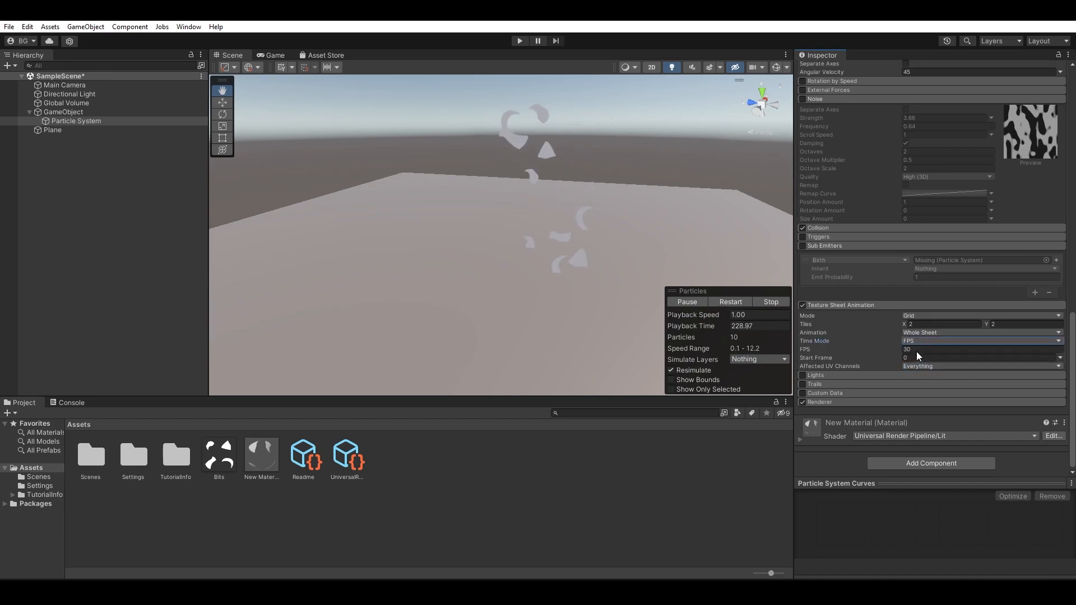
{"action": "left_click", "coordinate": [919, 349]}
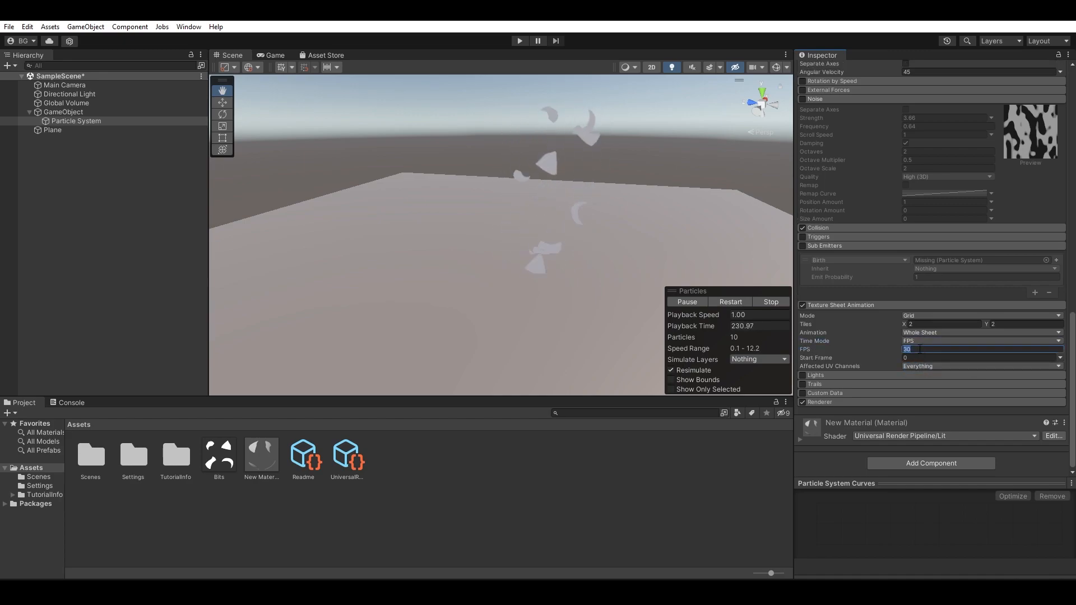
{"action": "type", "text": "5"}
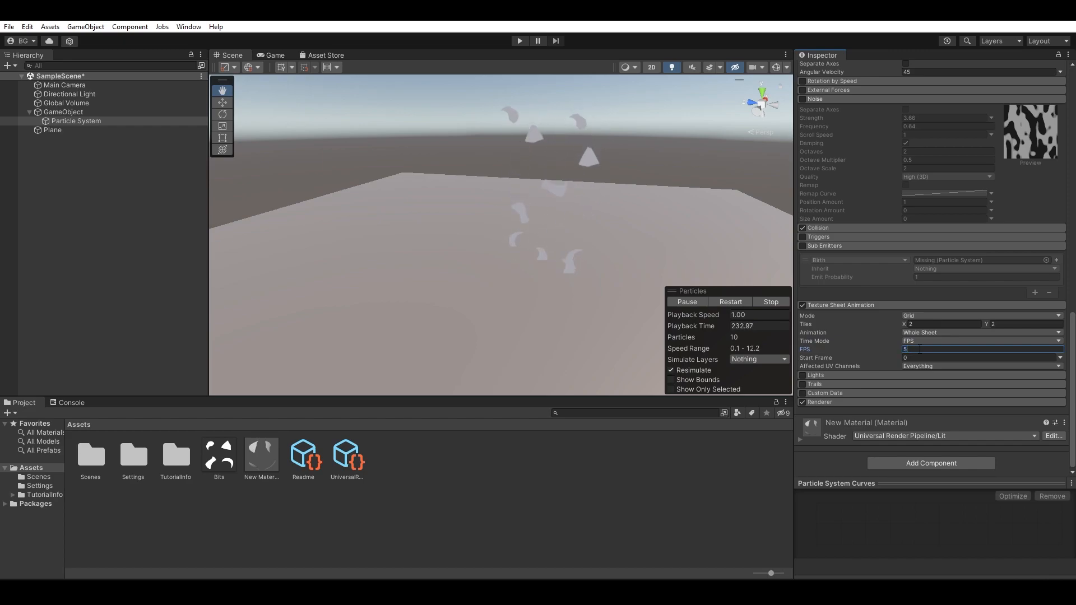
{"action": "key", "text": "BackSpace"}
{"action": "type", "text": "2"}
{"action": "key", "text": "Return"}
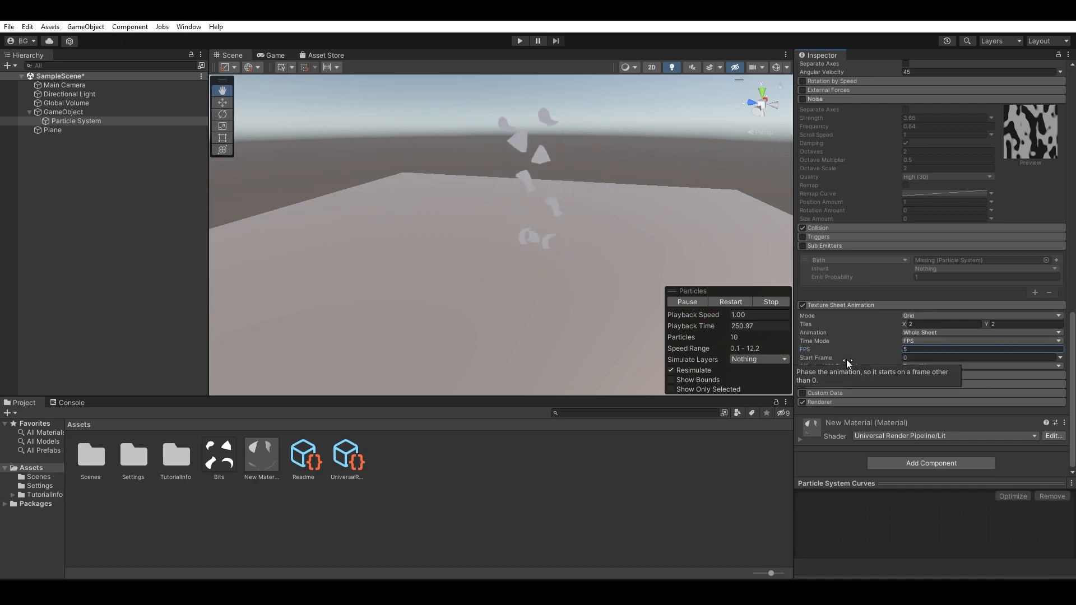
- Set the texture sheet's Start Frame to 4 and return its Time Mode to Lifetime
{"action": "left_click", "coordinate": [917, 358]}
{"action": "type", "text": "4"}
{"action": "key", "text": "Return"}
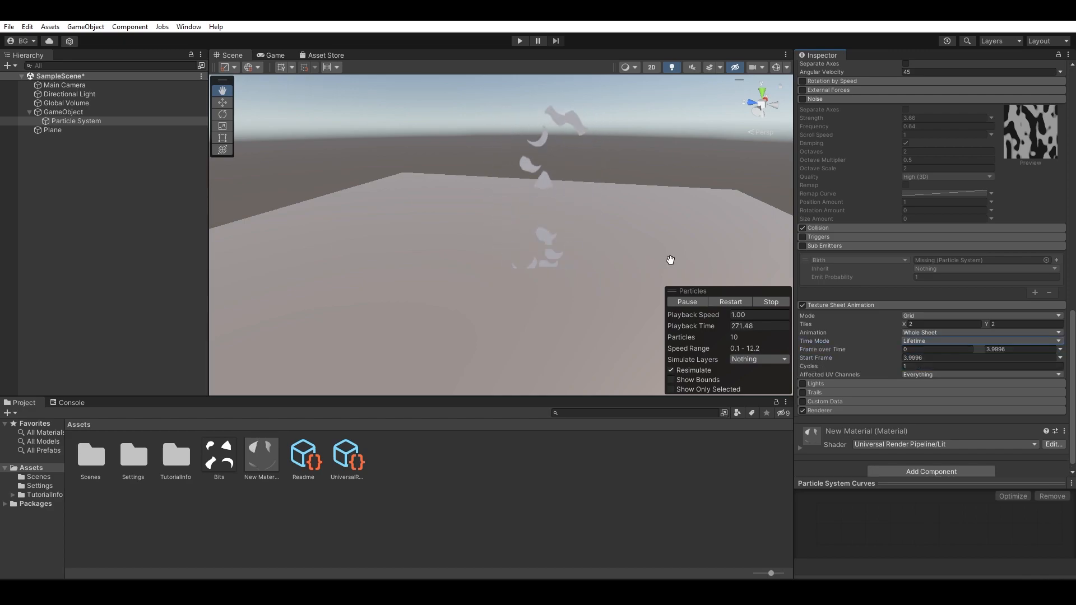
- Enable the Particle System's Lights module and show its settings
{"action": "left_click", "coordinate": [832, 385]}
{"action": "left_click", "coordinate": [802, 384]}
{"action": "scroll", "coordinate": [895, 378], "scroll_direction": "down", "scroll_amount": 3}
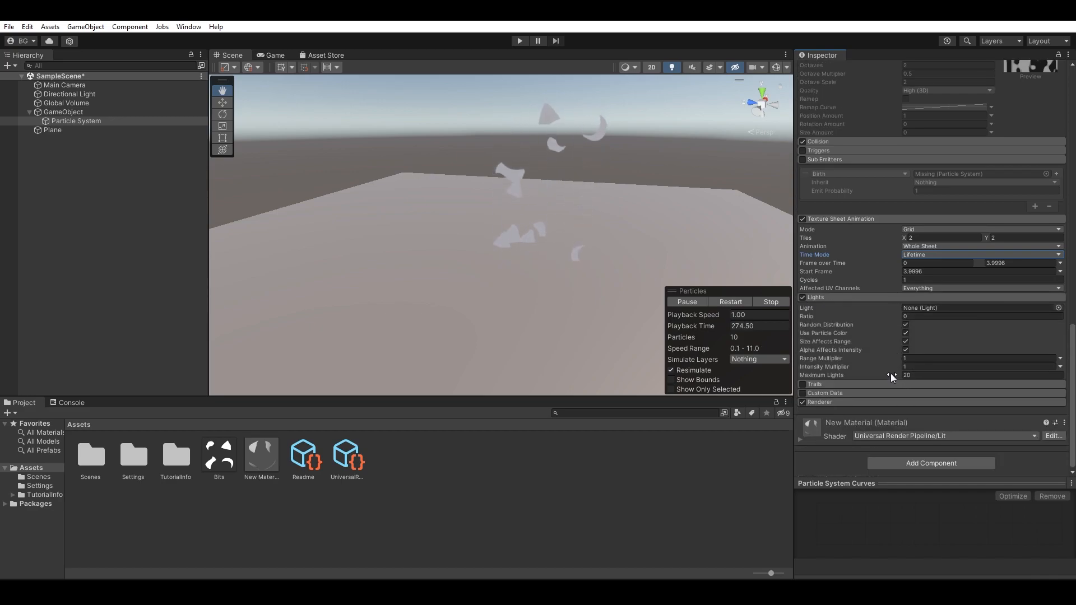
- Create a point light as a child of the Particle System and return to the Lights module settings
{"action": "left_click", "coordinate": [88, 122]}
{"action": "right_click", "coordinate": [89, 123]}
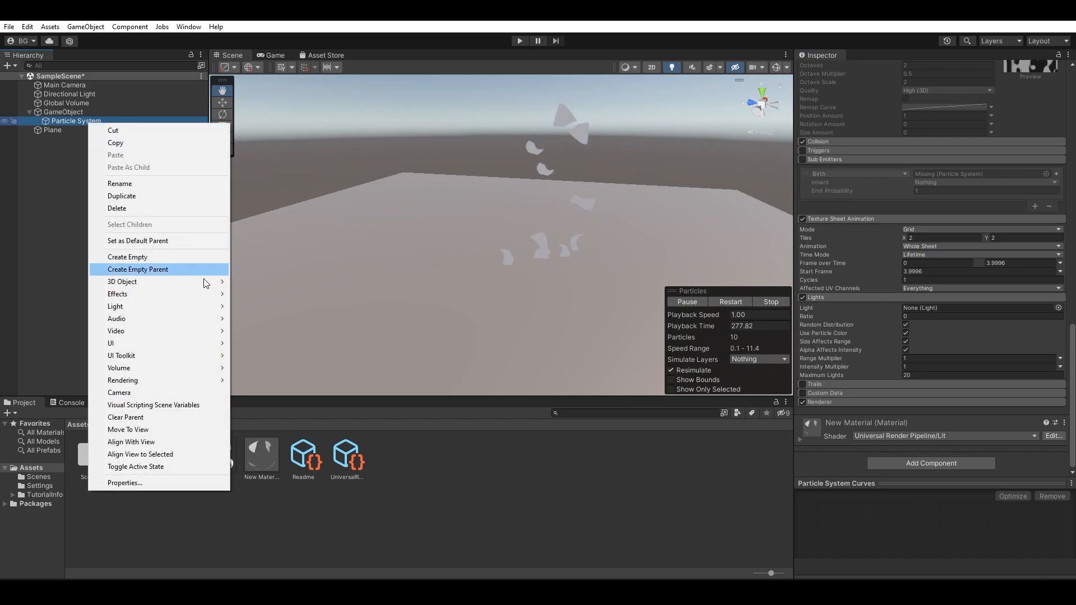
{"action": "mouse_move", "coordinate": [205, 310]}
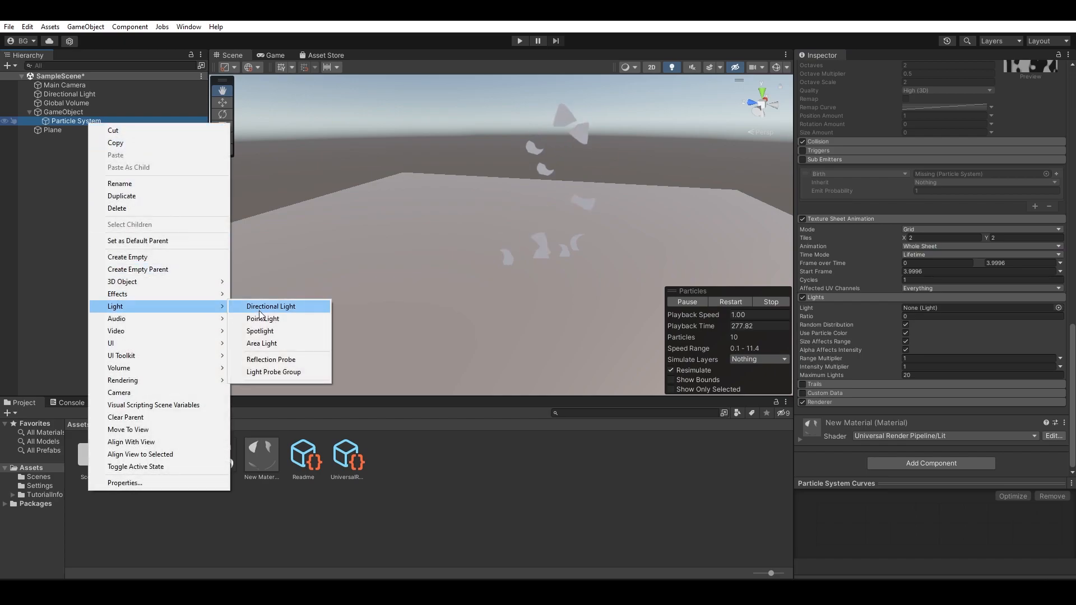
{"action": "left_click", "coordinate": [262, 318]}
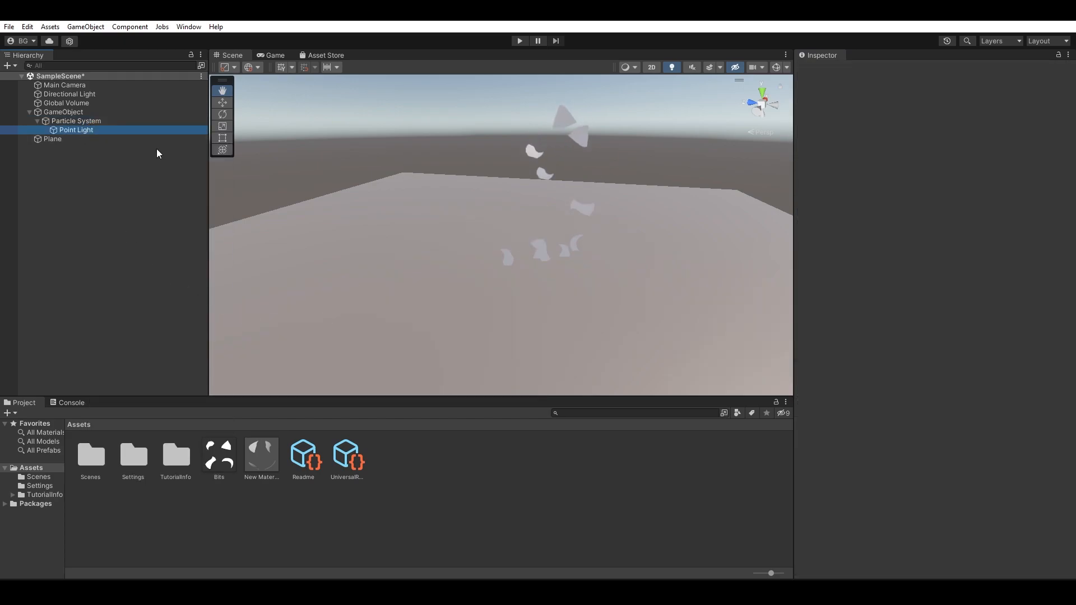
{"action": "left_click", "coordinate": [112, 121]}
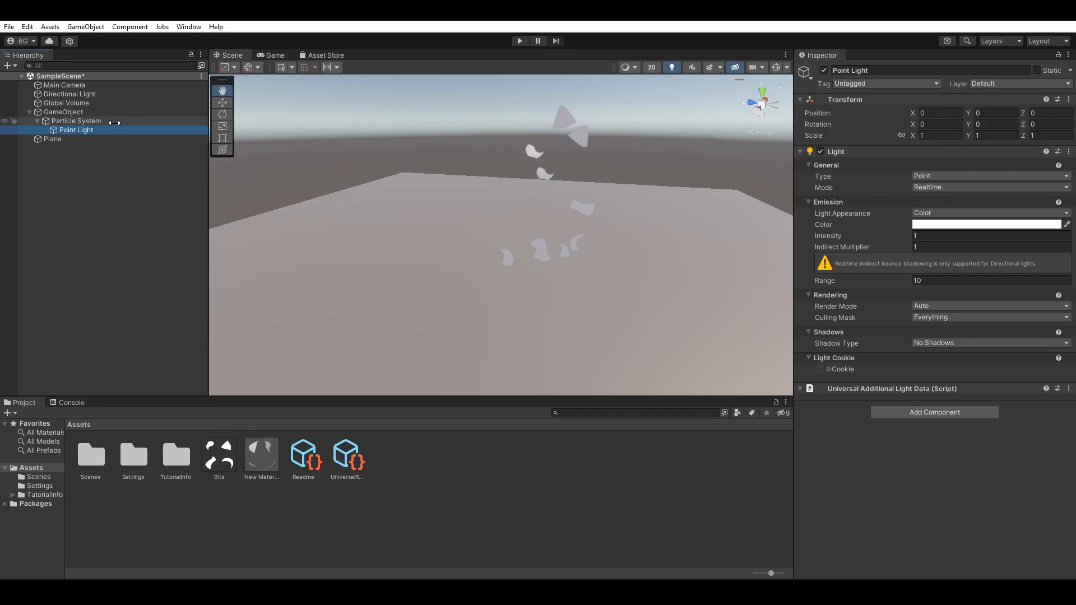
{"action": "scroll", "coordinate": [917, 361], "scroll_direction": "down", "scroll_amount": 15}
{"action": "scroll", "coordinate": [917, 360], "scroll_direction": "down", "scroll_amount": 10}
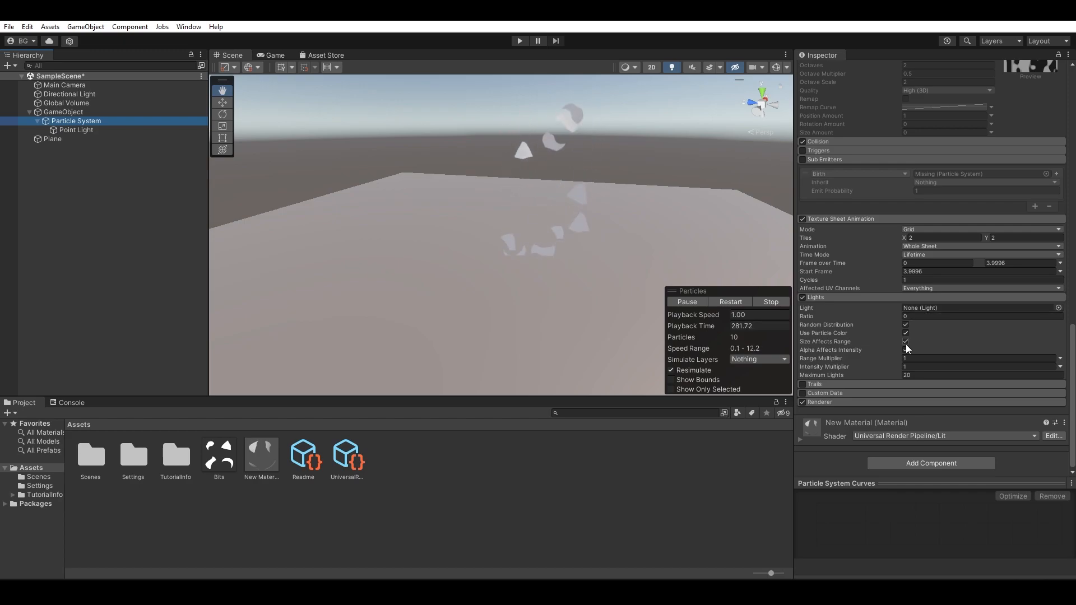
{"action": "mouse_move", "coordinate": [852, 332]}
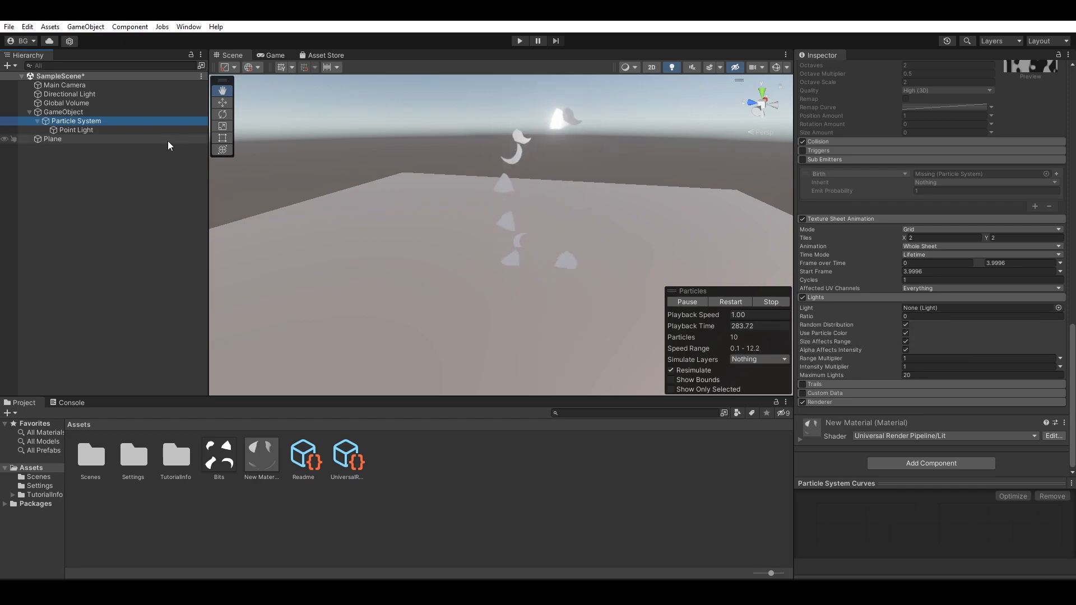
{"action": "left_click", "coordinate": [99, 129]}
{"action": "left_click", "coordinate": [99, 122]}
{"action": "right_click", "coordinate": [83, 171]}
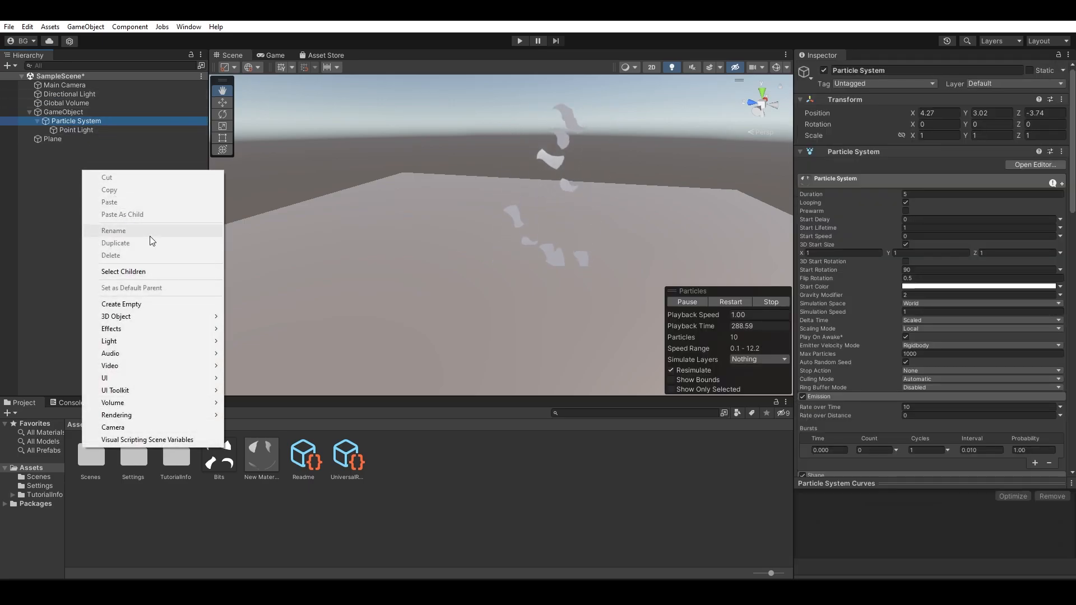
{"action": "mouse_move", "coordinate": [196, 339]}
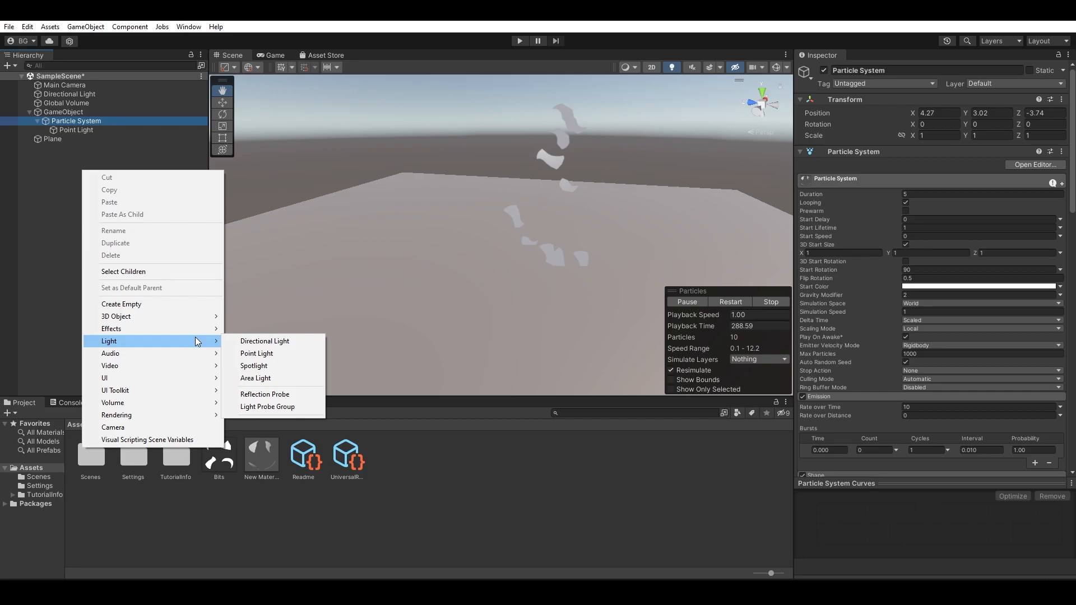
{"action": "left_click", "coordinate": [28, 146]}
- Try adding another point light at the scene's top level and moving it under the Particle System
{"action": "left_click", "coordinate": [7, 65]}
{"action": "mouse_move", "coordinate": [122, 128]}
{"action": "left_click", "coordinate": [180, 140]}
{"action": "left_click_drag", "start_coordinate": [287, 225], "coordinate": [310, 222], "text": "alt"}
{"action": "left_click", "coordinate": [53, 138]}
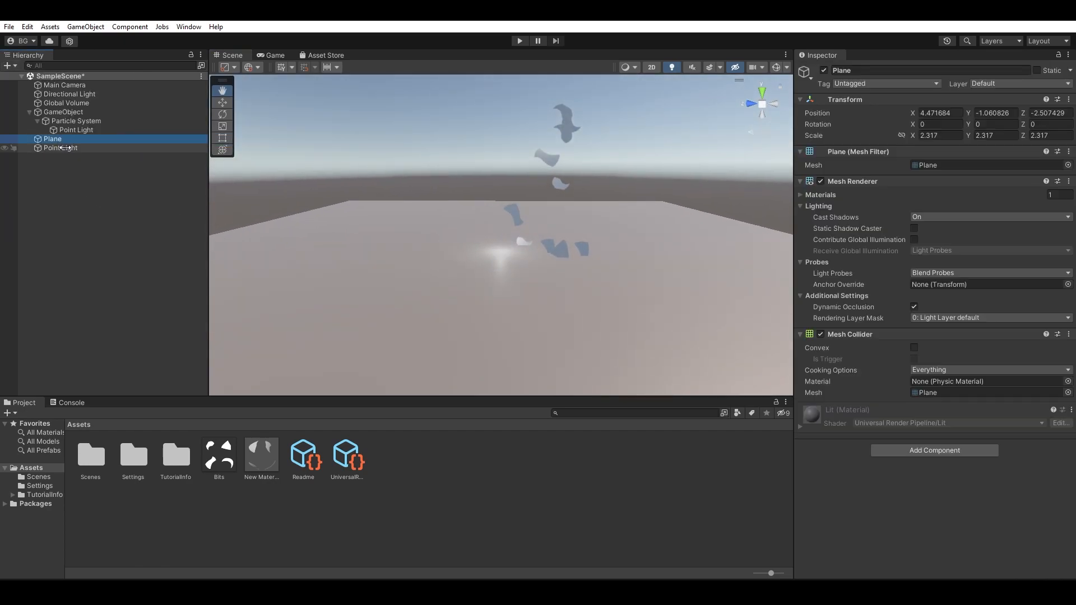
{"action": "left_click", "coordinate": [63, 148]}
{"action": "left_click_drag", "start_coordinate": [63, 147], "coordinate": [83, 121]}
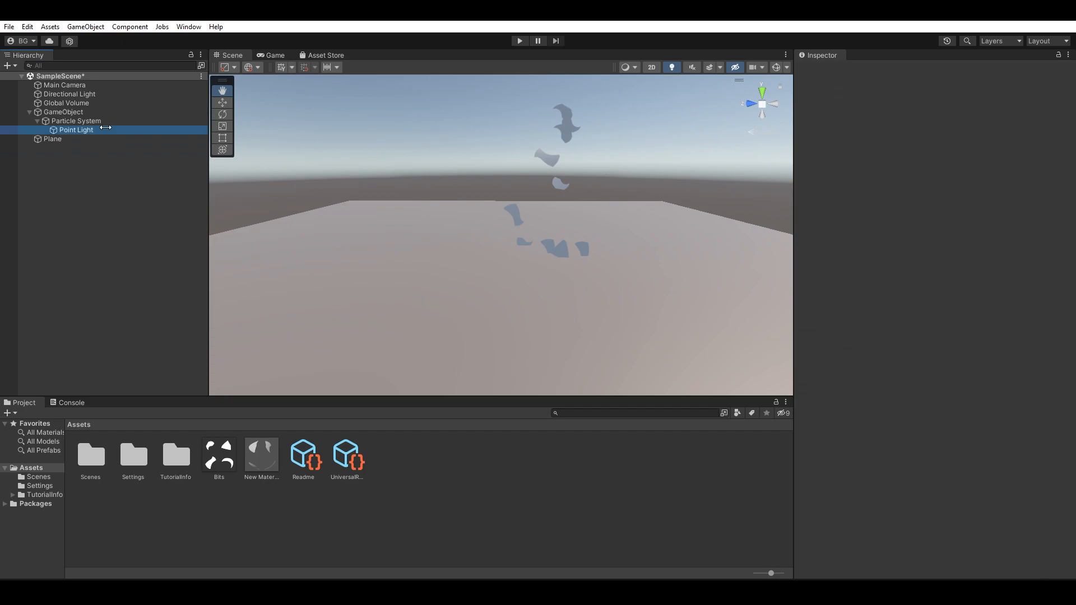
- Assign the Particle System's child point light as the Light in its Lights module
{"action": "left_click", "coordinate": [83, 121]}
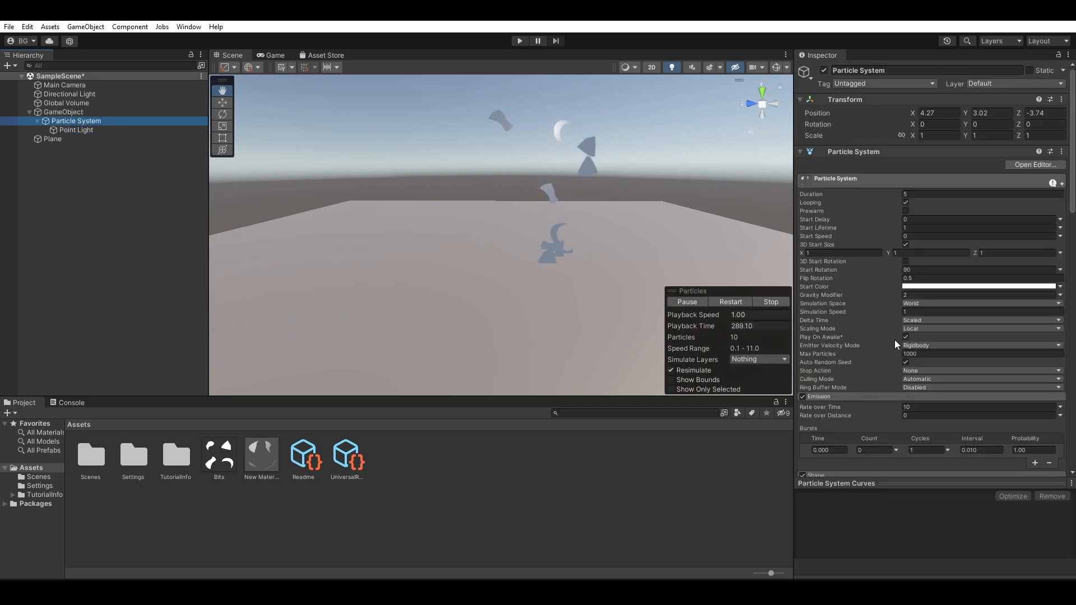
{"action": "scroll", "coordinate": [894, 339], "scroll_direction": "down", "scroll_amount": 15}
{"action": "scroll", "coordinate": [895, 341], "scroll_direction": "down", "scroll_amount": 12}
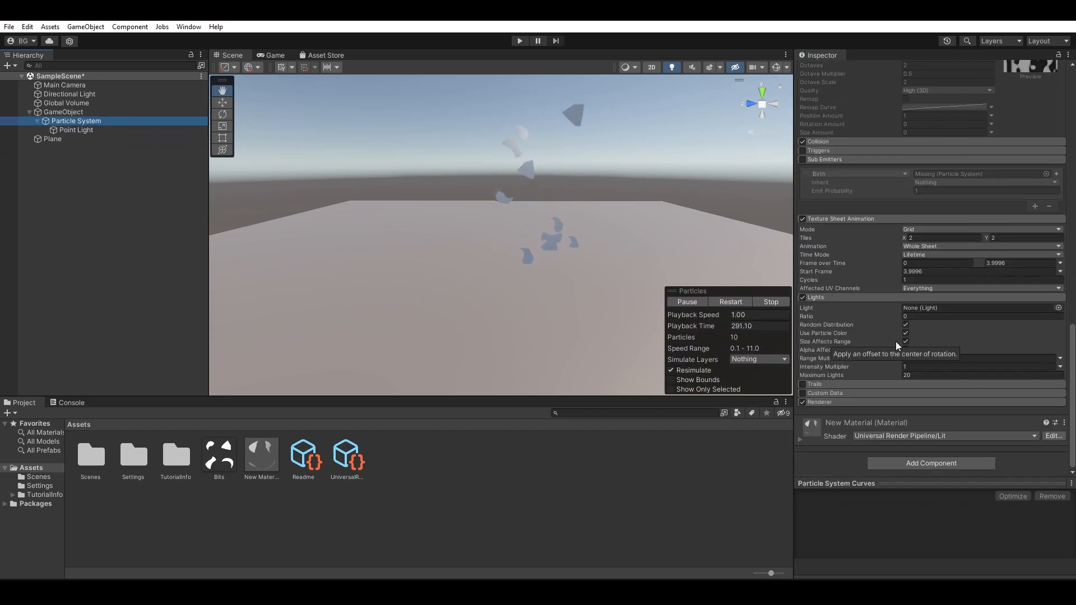
{"action": "left_click_drag", "start_coordinate": [82, 131], "coordinate": [931, 307]}
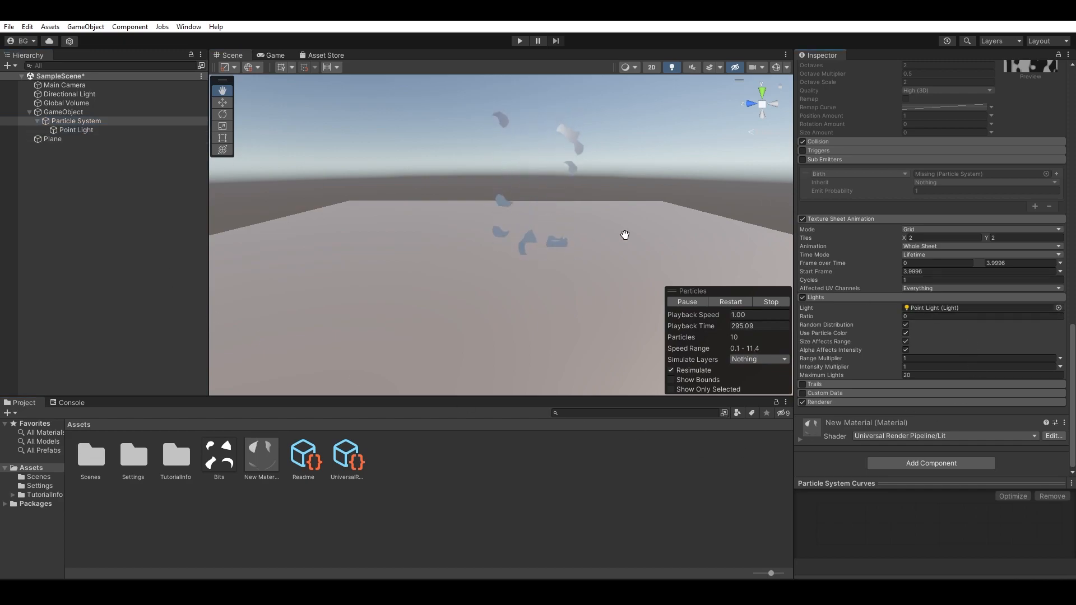
- Set the Lights module's Ratio to 1 so every particle carries a light
{"action": "left_click_drag", "start_coordinate": [603, 220], "coordinate": [526, 319], "text": "alt"}
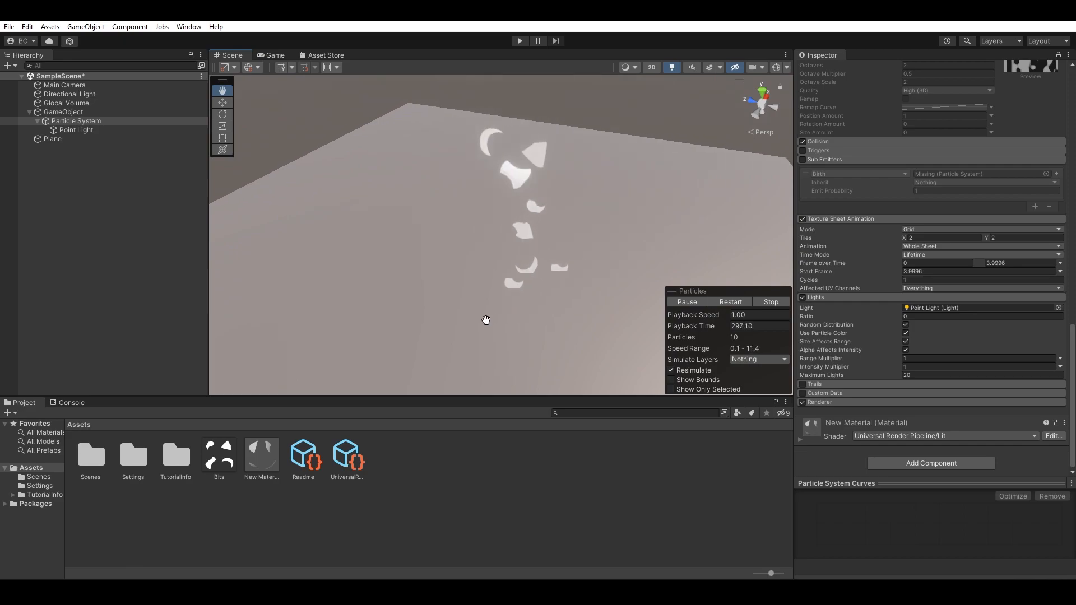
{"action": "left_click_drag", "start_coordinate": [605, 307], "coordinate": [485, 132], "text": "alt"}
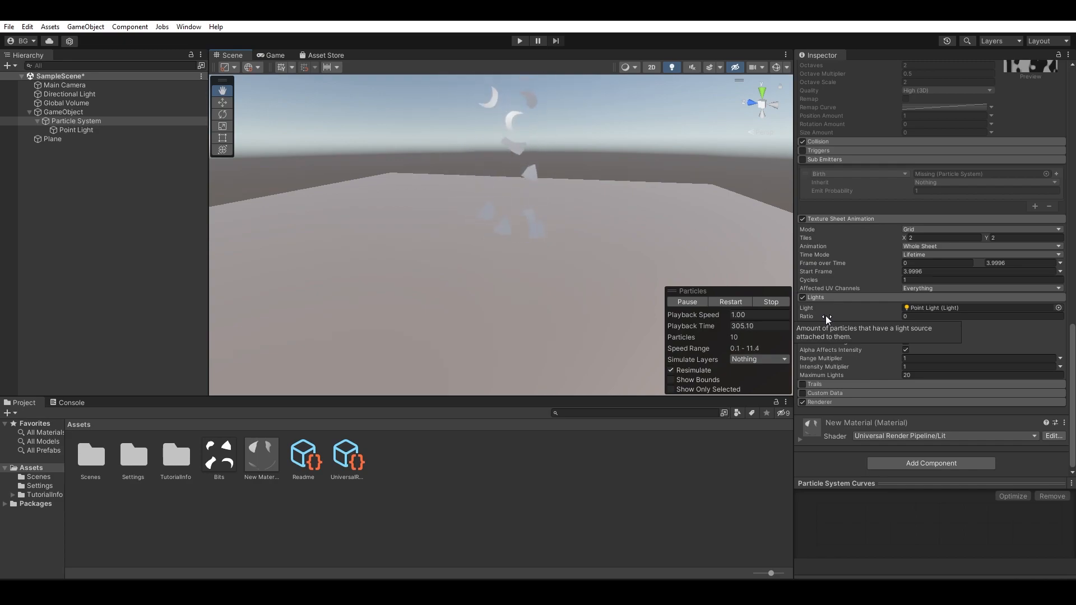
{"action": "left_click", "coordinate": [924, 316]}
{"action": "type", "text": "1"}
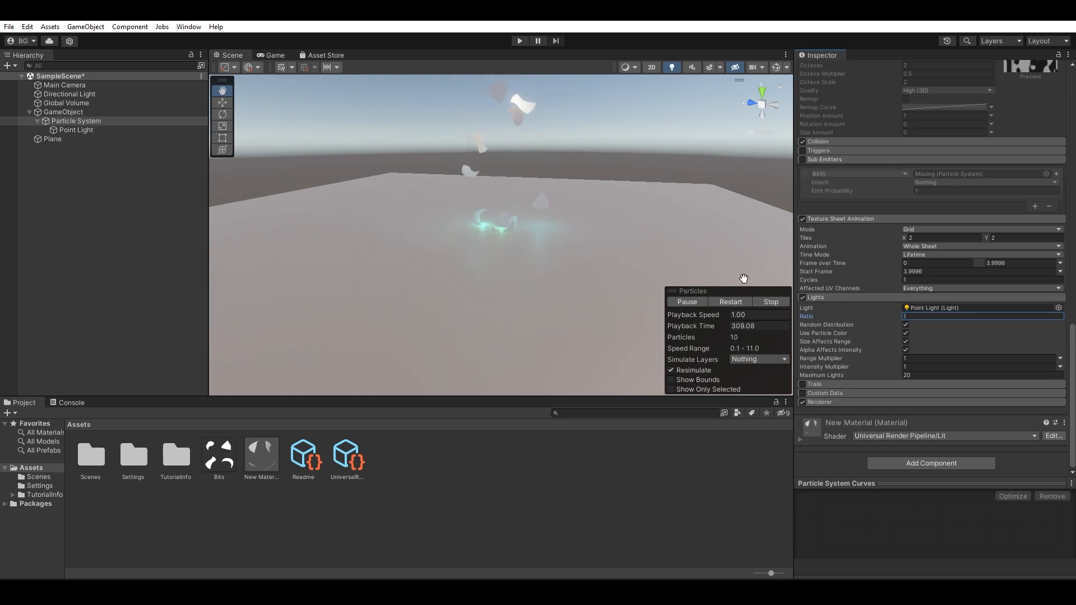
{"action": "left_click_drag", "start_coordinate": [606, 221], "coordinate": [622, 290], "text": "alt"}
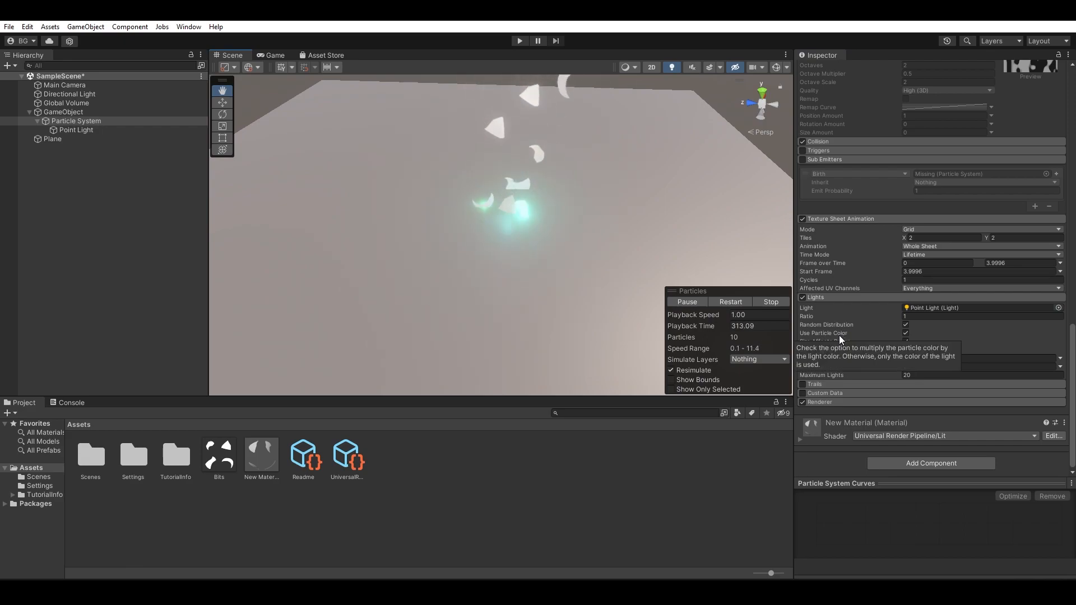
- Disable Use Particle Color in the Lights module and change the point light's color to bright orange
{"action": "left_click", "coordinate": [905, 333]}
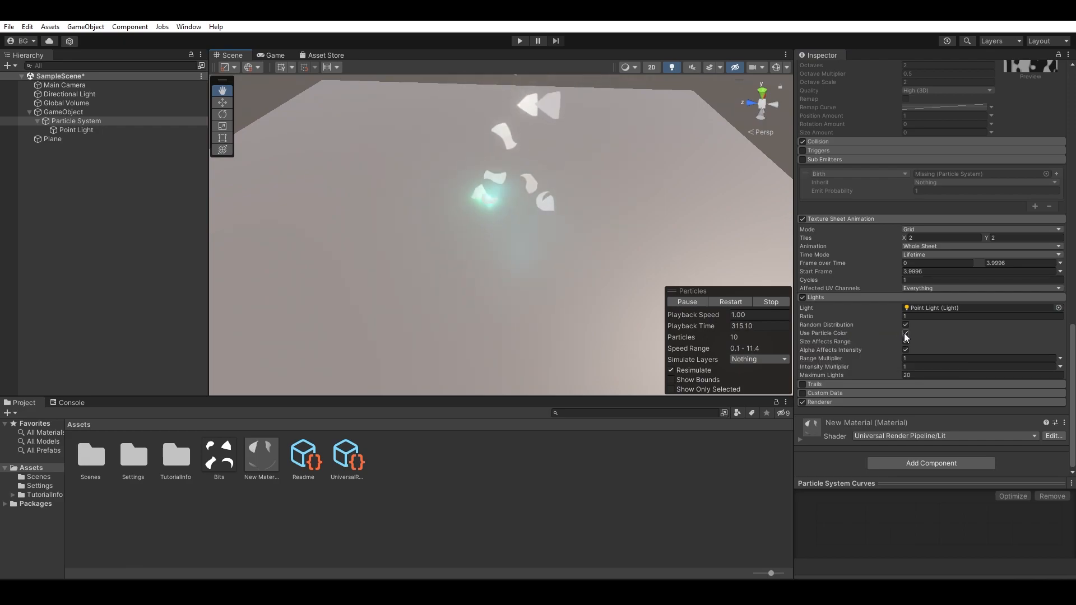
{"action": "left_click", "coordinate": [76, 130]}
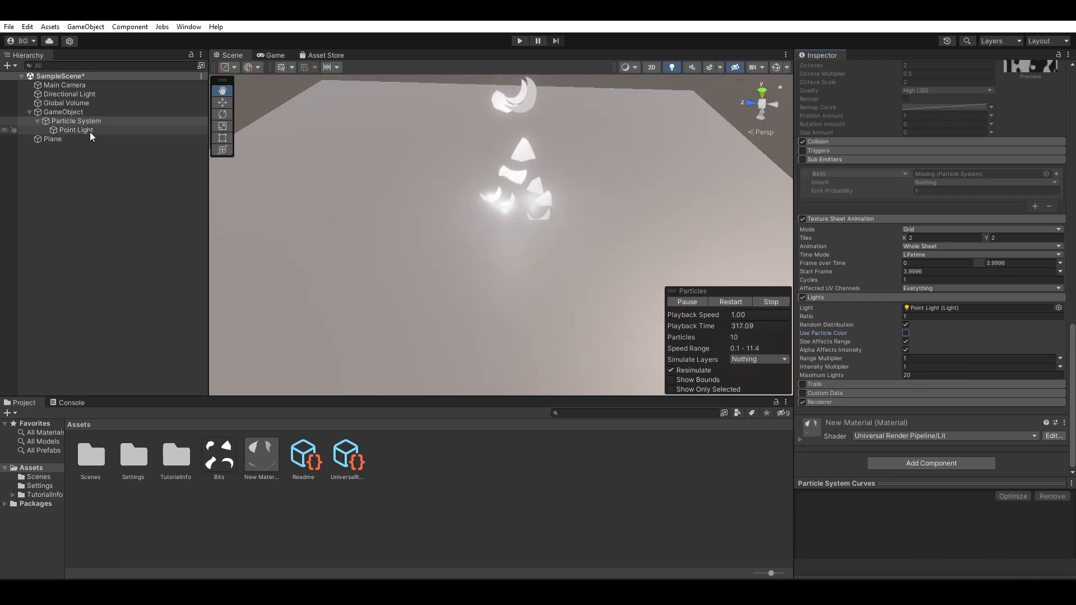
{"action": "left_click", "coordinate": [981, 225]}
{"action": "left_click", "coordinate": [1053, 291]}
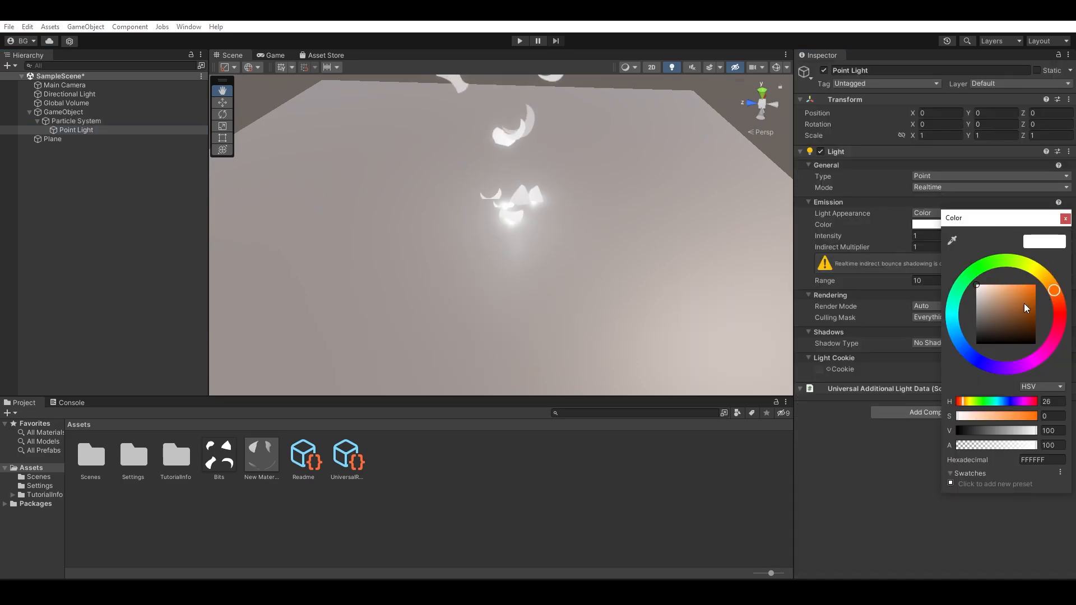
{"action": "left_click_drag", "start_coordinate": [1028, 308], "coordinate": [1037, 285]}
{"action": "left_click", "coordinate": [1065, 219]}
{"action": "left_click", "coordinate": [92, 130]}
{"action": "left_click", "coordinate": [62, 121]}
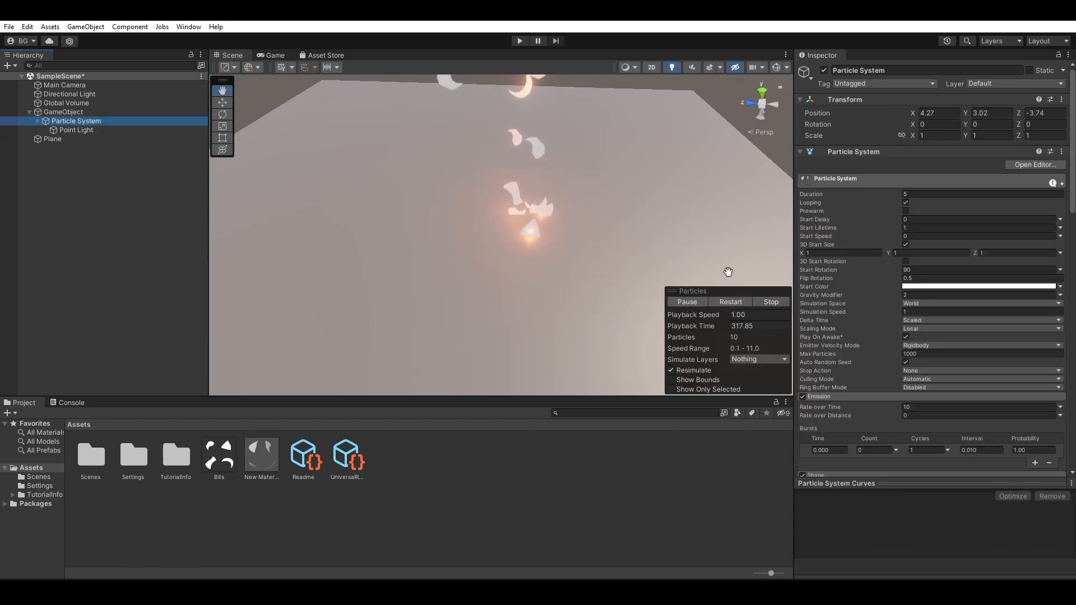
{"action": "scroll", "coordinate": [554, 263], "scroll_direction": "down", "scroll_amount": 2}
{"action": "right_click_drag", "start_coordinate": [554, 263], "coordinate": [824, 250], "text": "alt"}
{"action": "left_click_drag", "start_coordinate": [706, 226], "coordinate": [522, 152], "text": "alt"}
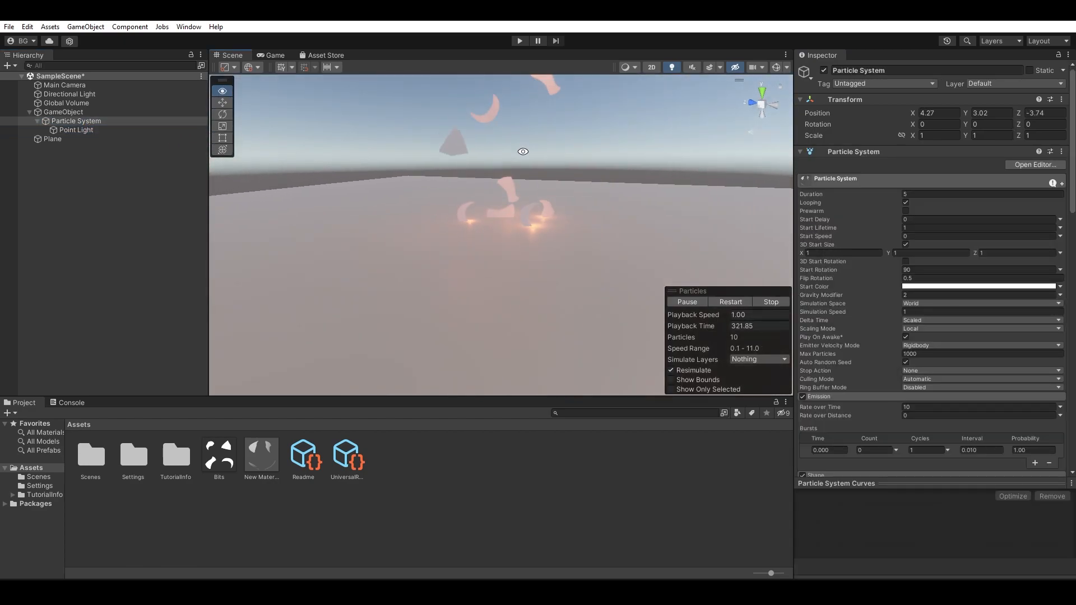
- Inspect the point light's Range setting and return to the Particle System's Lights module settings
{"action": "left_click", "coordinate": [113, 133]}
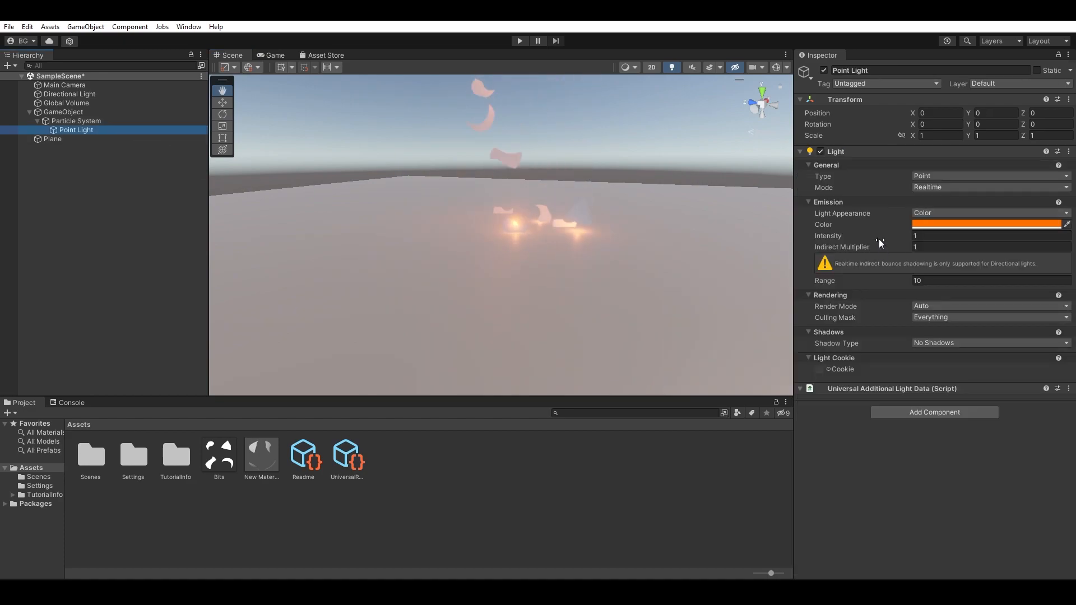
{"action": "left_click", "coordinate": [888, 282]}
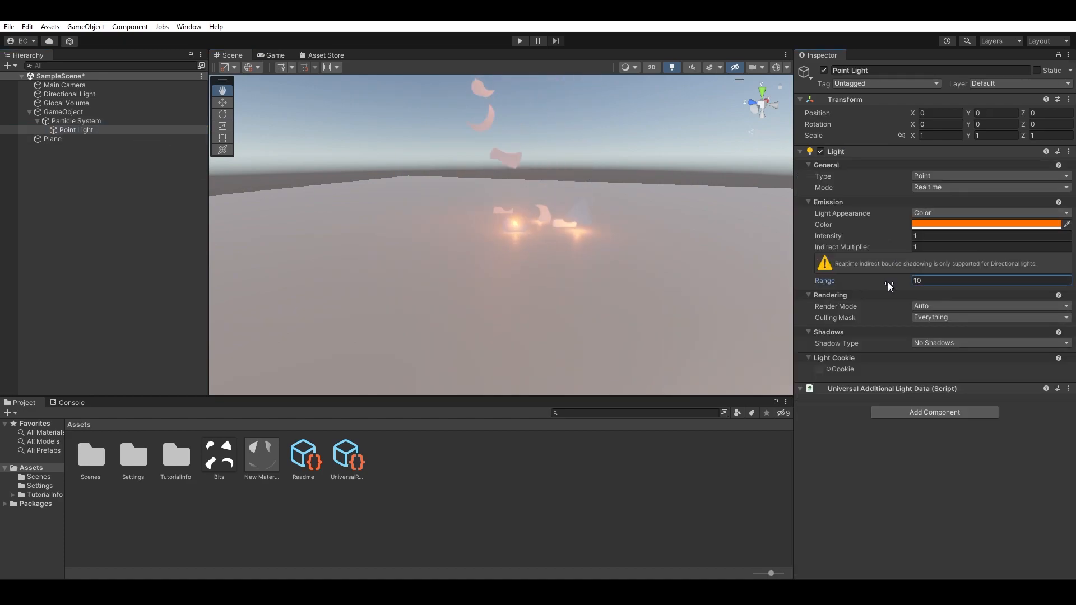
{"action": "left_click_drag", "start_coordinate": [964, 276], "coordinate": [122, 271]}
{"action": "left_click", "coordinate": [109, 122]}
{"action": "left_click_drag", "start_coordinate": [575, 171], "coordinate": [636, 247], "text": "alt"}
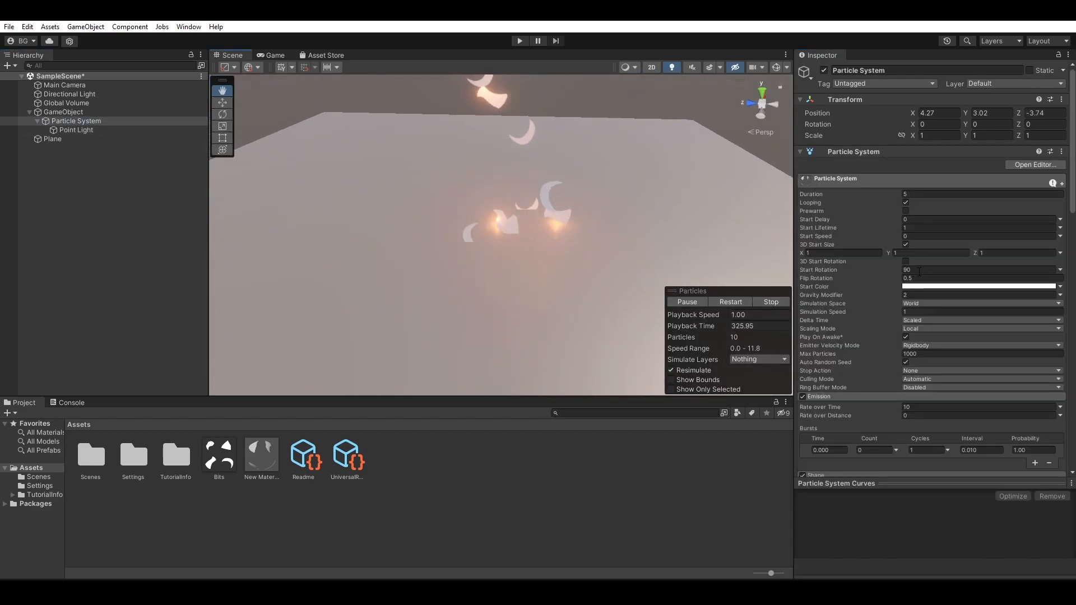
{"action": "scroll", "coordinate": [936, 284], "scroll_direction": "down", "scroll_amount": 10}
{"action": "scroll", "coordinate": [934, 285], "scroll_direction": "down", "scroll_amount": 15}
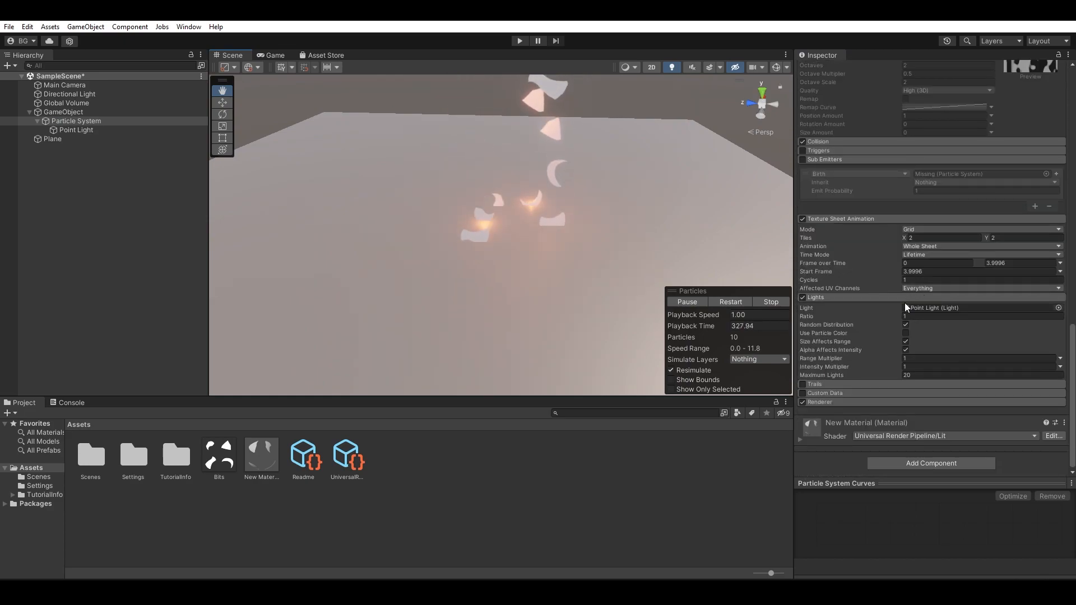
- Raise the Lights module's Range Multiplier to 39.42 and its Intensity Multiplier to 13.34
{"action": "left_click_drag", "start_coordinate": [846, 357], "coordinate": [883, 359]}
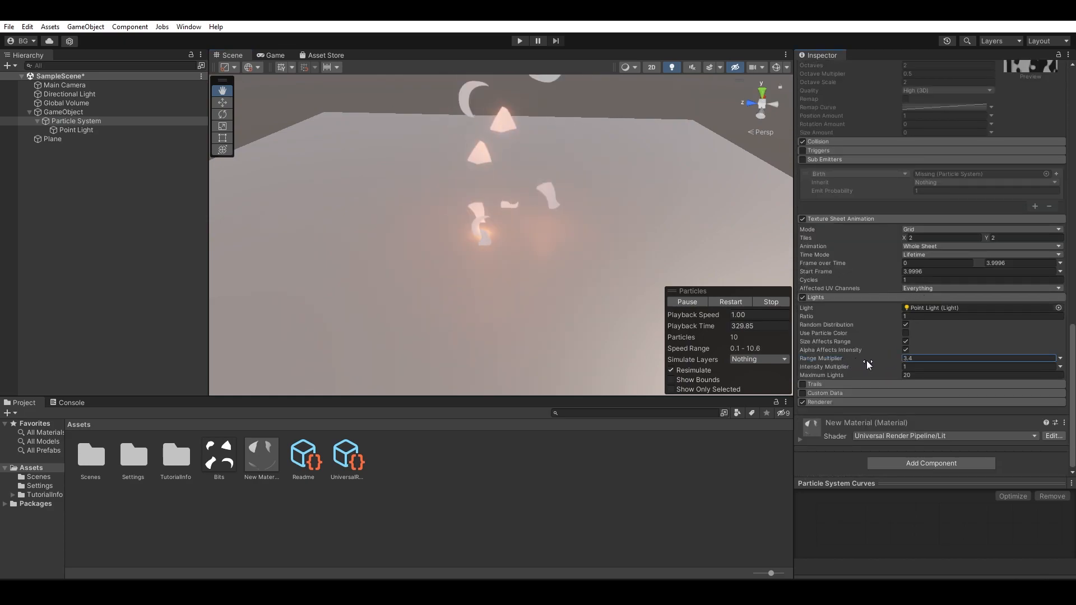
{"action": "left_click_drag", "start_coordinate": [1019, 356], "coordinate": [1075, 357]}
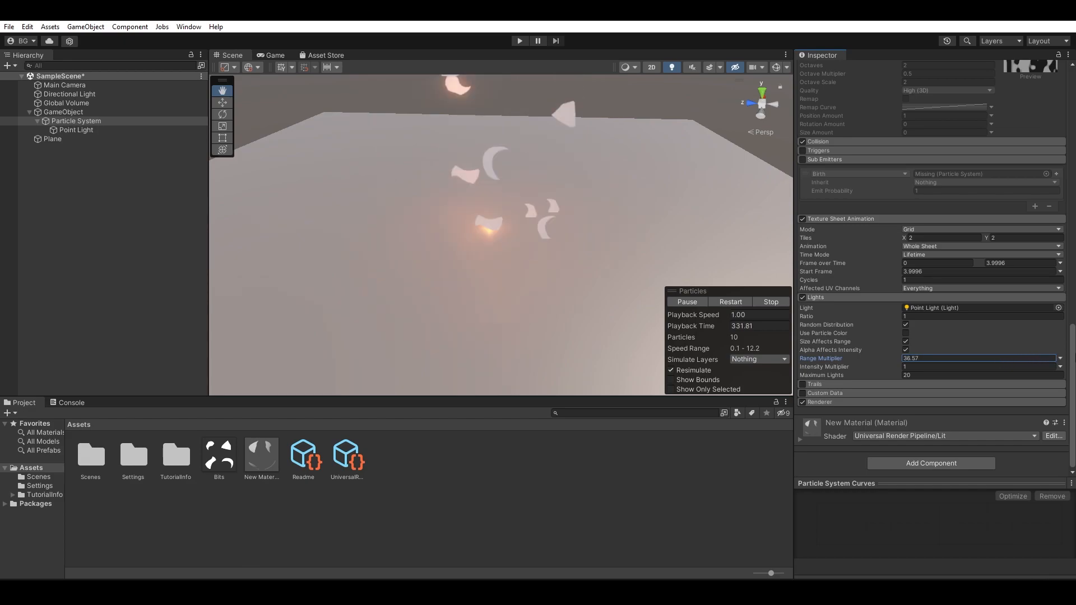
{"action": "left_click_drag", "start_coordinate": [387, 230], "coordinate": [751, 326], "text": "alt"}
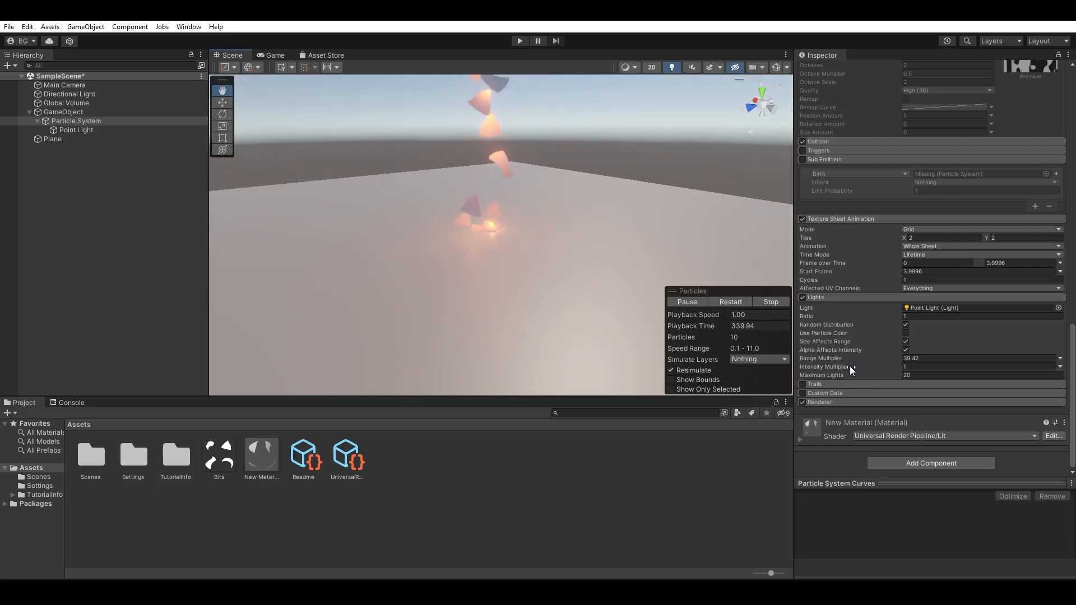
{"action": "left_click_drag", "start_coordinate": [843, 368], "coordinate": [878, 368]}
{"action": "left_click_drag", "start_coordinate": [1000, 368], "coordinate": [9, 369]}
{"action": "left_click_drag", "start_coordinate": [558, 205], "coordinate": [691, 229], "text": "alt"}
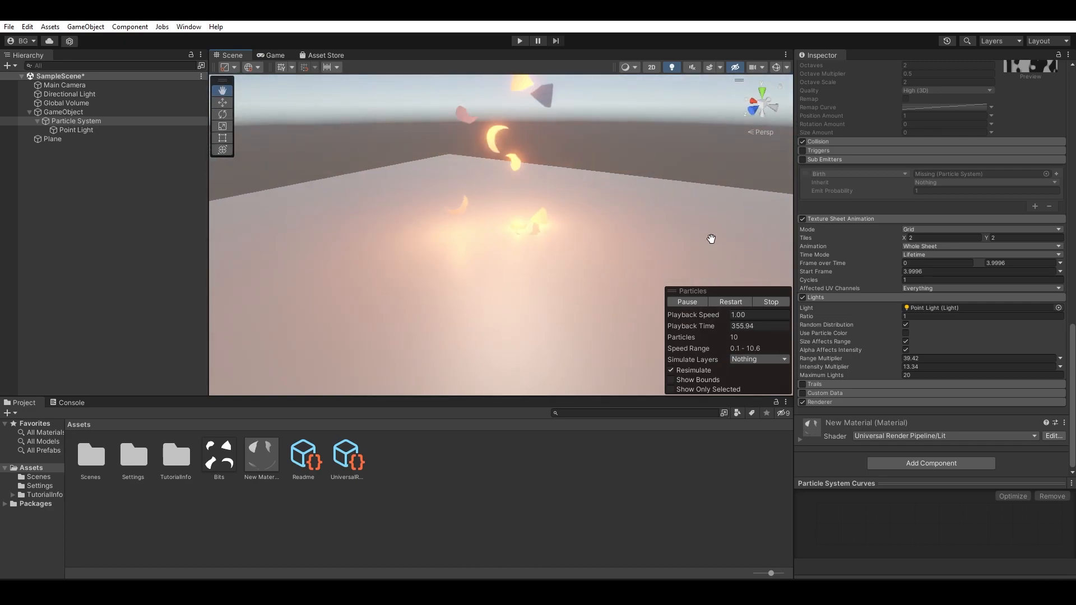
- Set the Lights module's Ratio to 0.1 so only some particles carry a light
{"action": "left_click", "coordinate": [921, 314]}
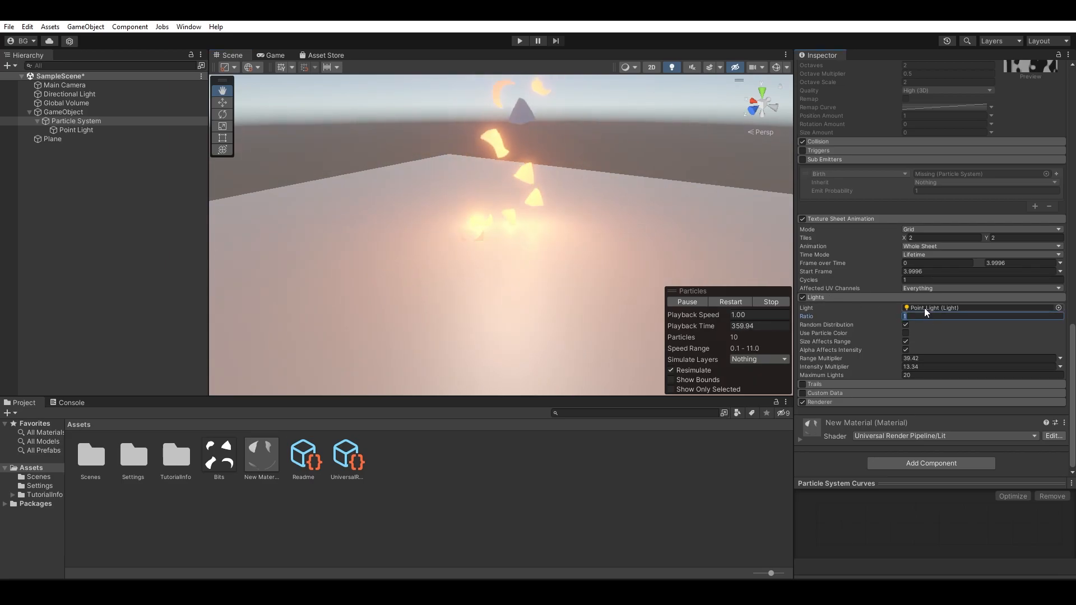
{"action": "type", "text": "0.1"}
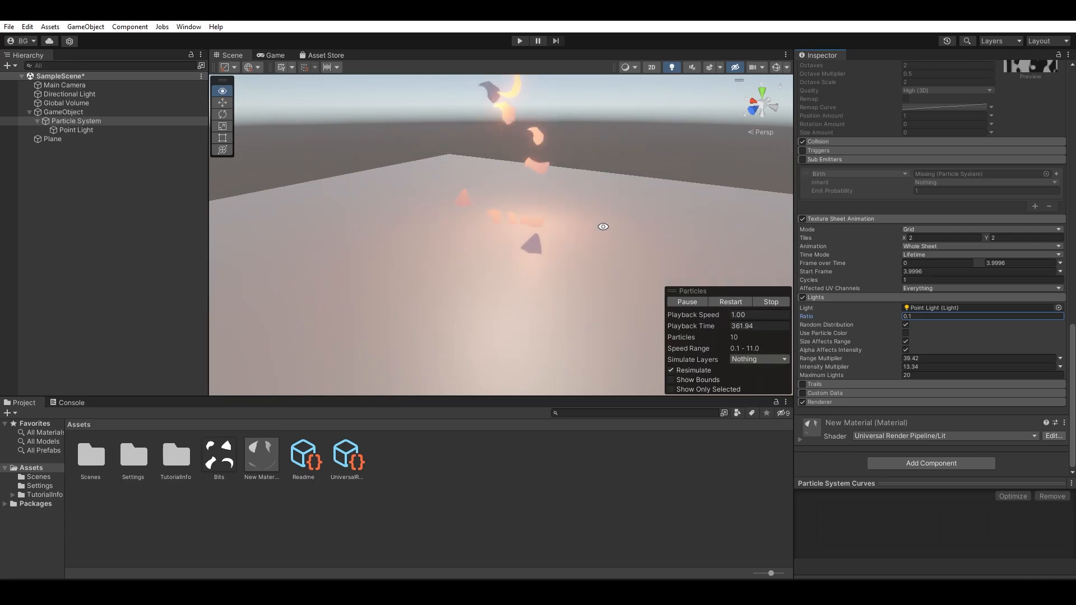
{"action": "left_click_drag", "start_coordinate": [600, 228], "coordinate": [605, 241], "text": "alt"}
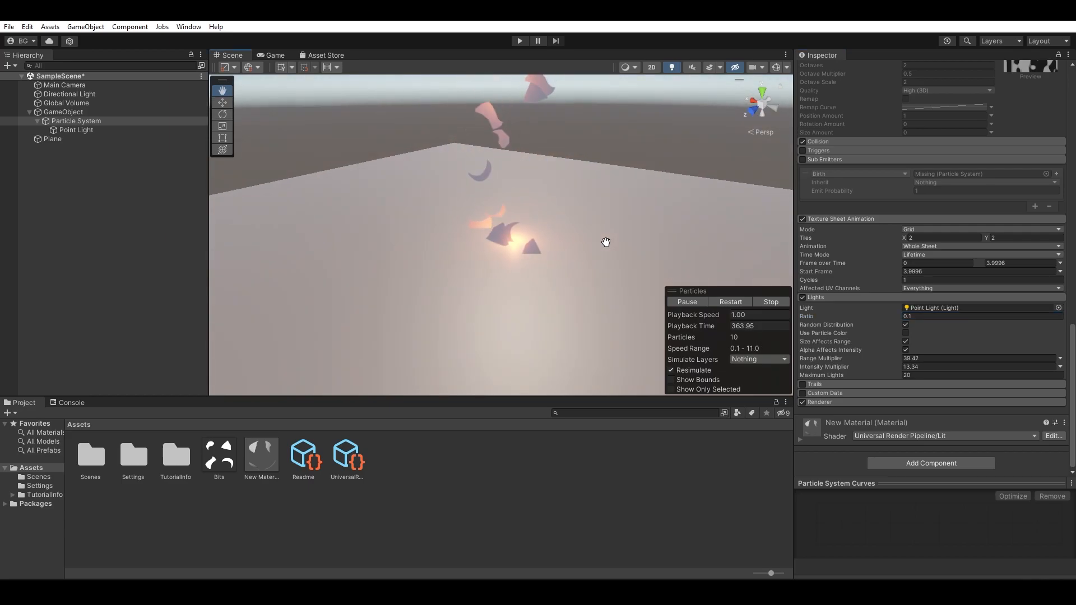
- Disable the Lights module and delete the Particle System's child point light
{"action": "left_click", "coordinate": [841, 384]}
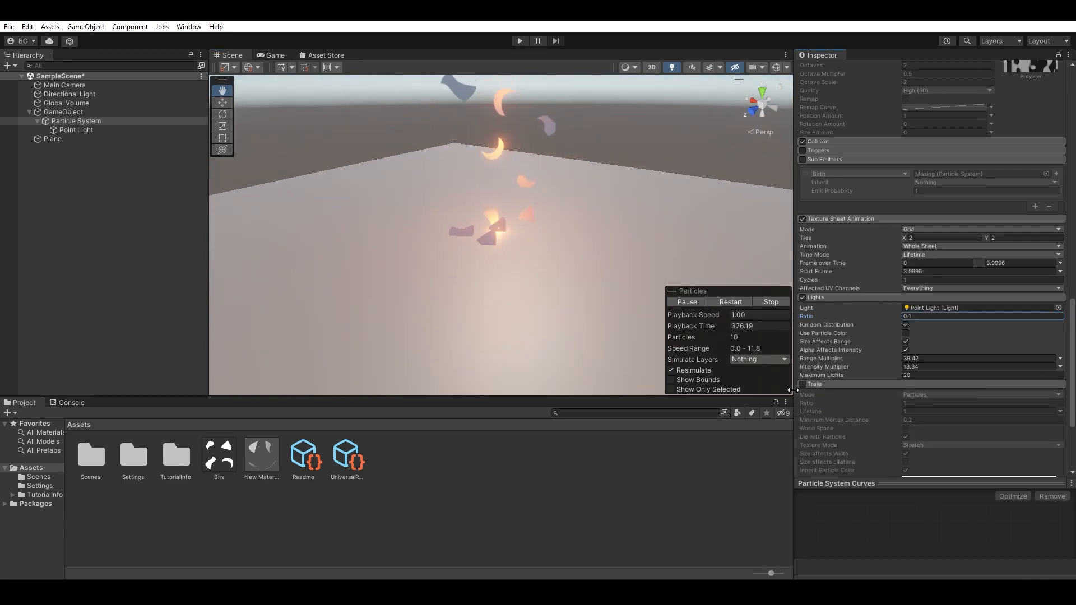
{"action": "left_click", "coordinate": [802, 297]}
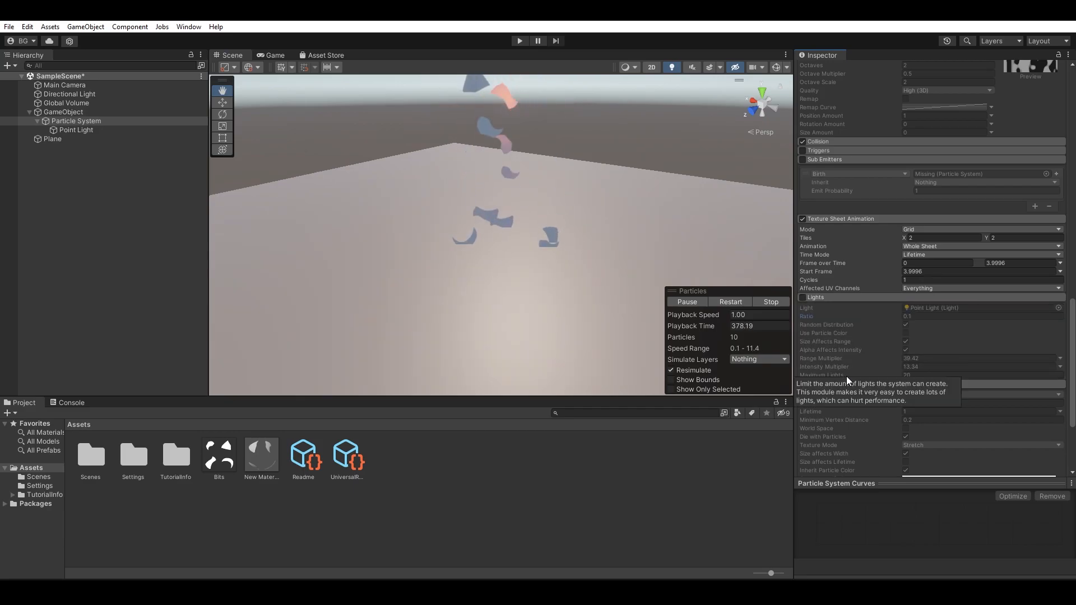
{"action": "left_click", "coordinate": [92, 129]}
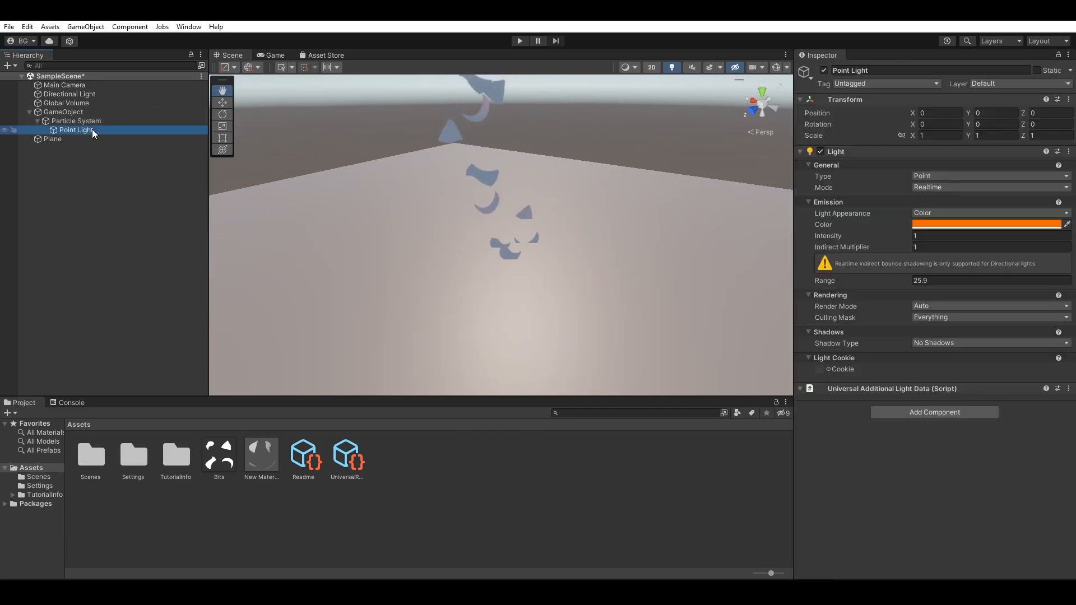
{"action": "key", "text": "Delete"}
- Enable the Particle System's Trails module and review the settings of the Particles Unlit trail material
{"action": "left_click", "coordinate": [93, 121]}
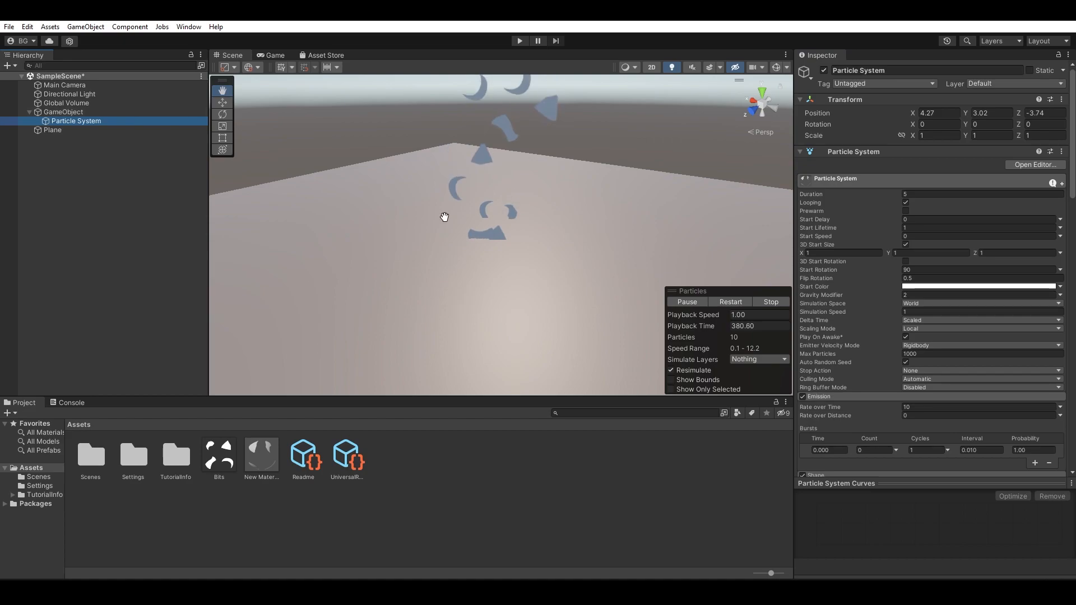
{"action": "scroll", "coordinate": [903, 362], "scroll_direction": "down", "scroll_amount": 15}
{"action": "scroll", "coordinate": [903, 357], "scroll_direction": "down", "scroll_amount": 15}
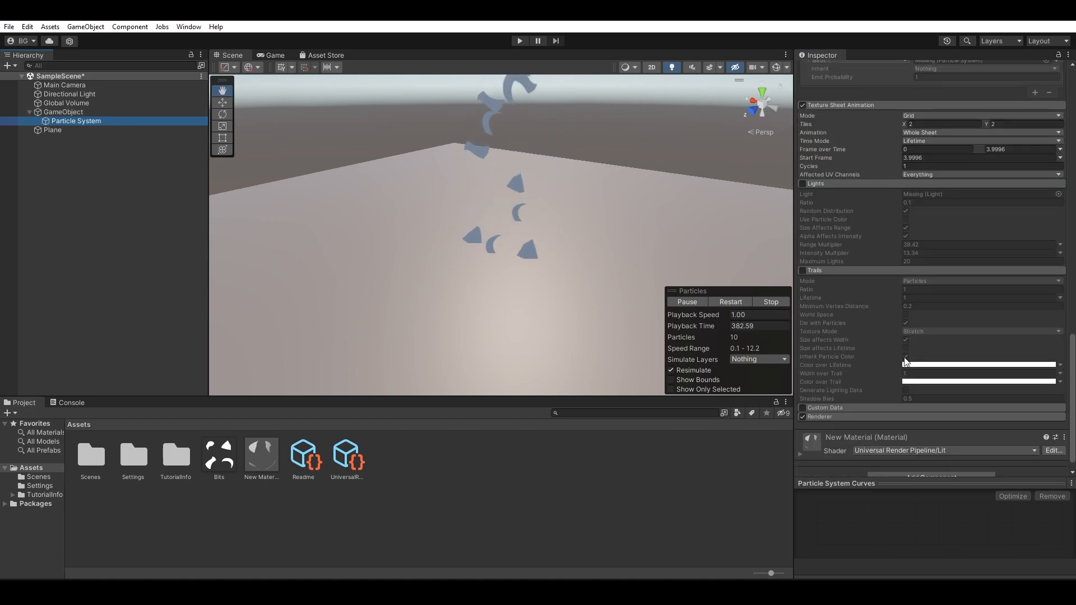
{"action": "left_click", "coordinate": [803, 256]}
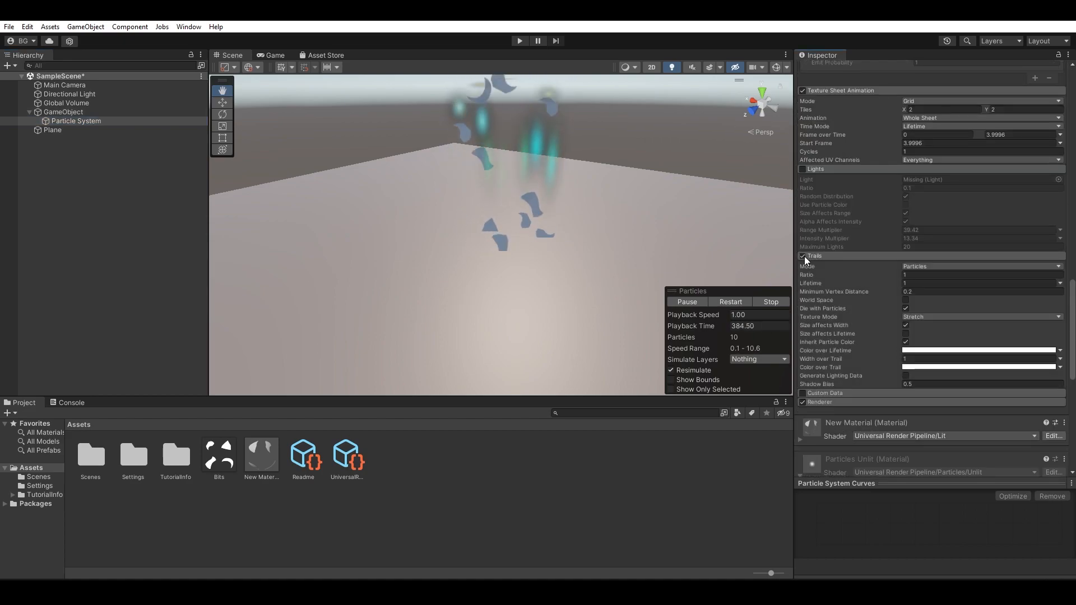
{"action": "left_click_drag", "start_coordinate": [617, 190], "coordinate": [641, 204], "text": "alt"}
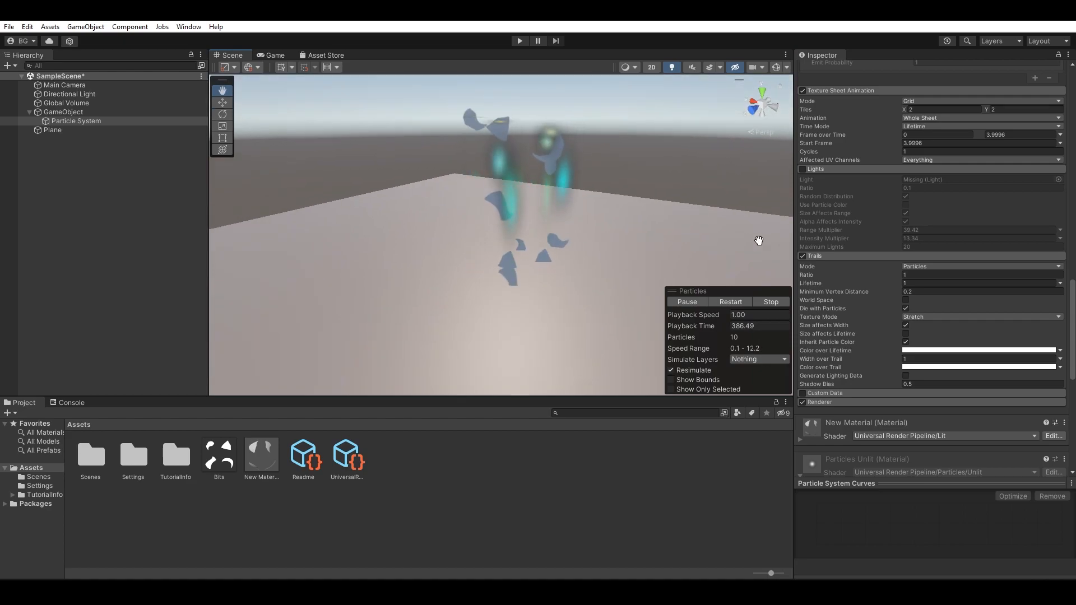
{"action": "scroll", "coordinate": [900, 351], "scroll_direction": "down", "scroll_amount": 2}
{"action": "scroll", "coordinate": [900, 352], "scroll_direction": "down", "scroll_amount": 8}
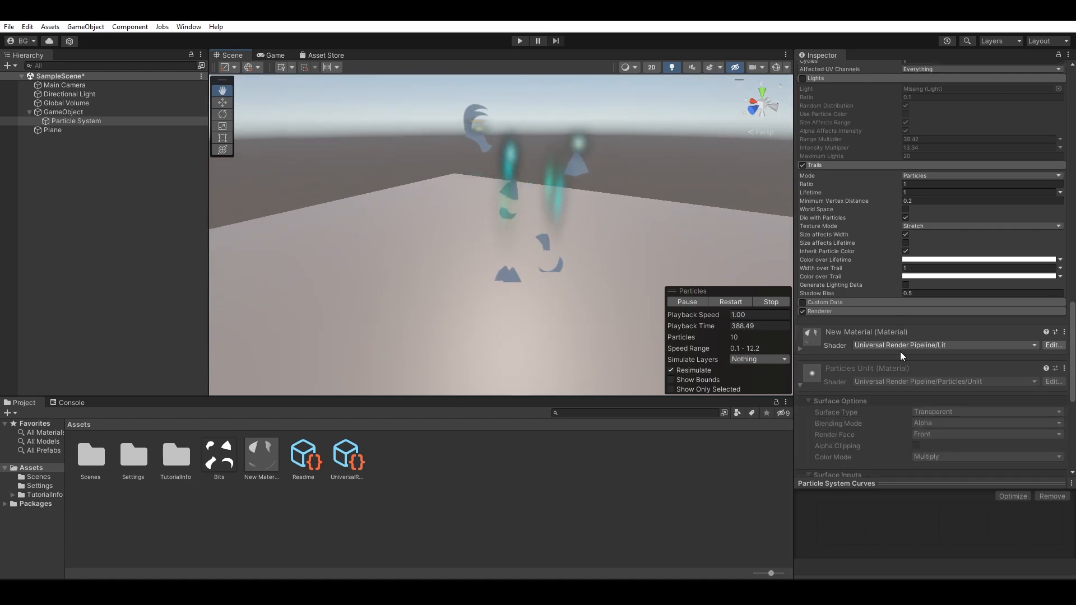
{"action": "scroll", "coordinate": [890, 347], "scroll_direction": "down", "scroll_amount": 4}
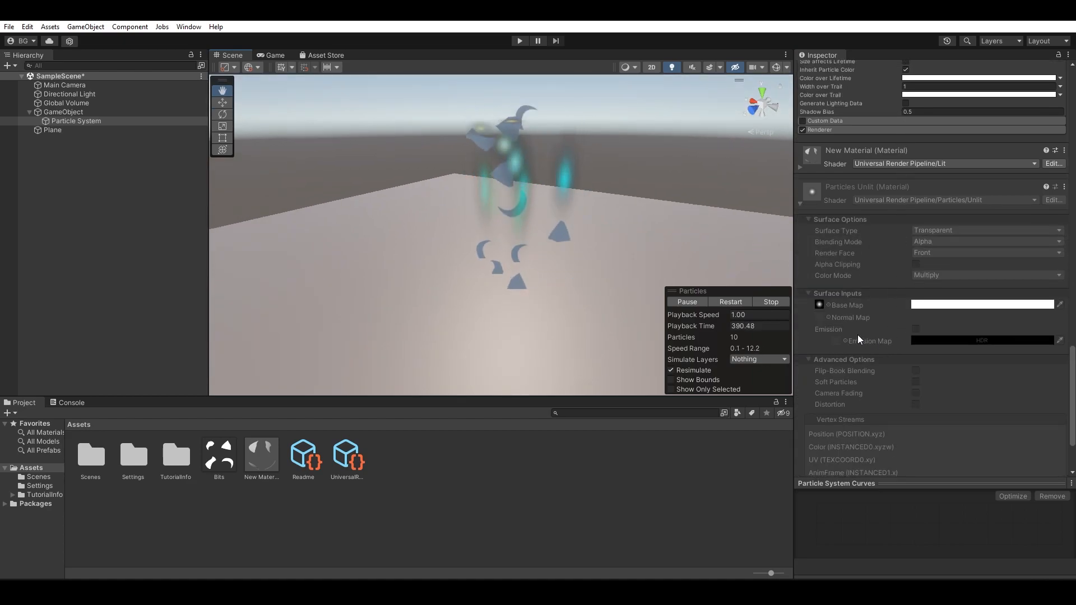
{"action": "scroll", "coordinate": [857, 335], "scroll_direction": "up", "scroll_amount": 5}
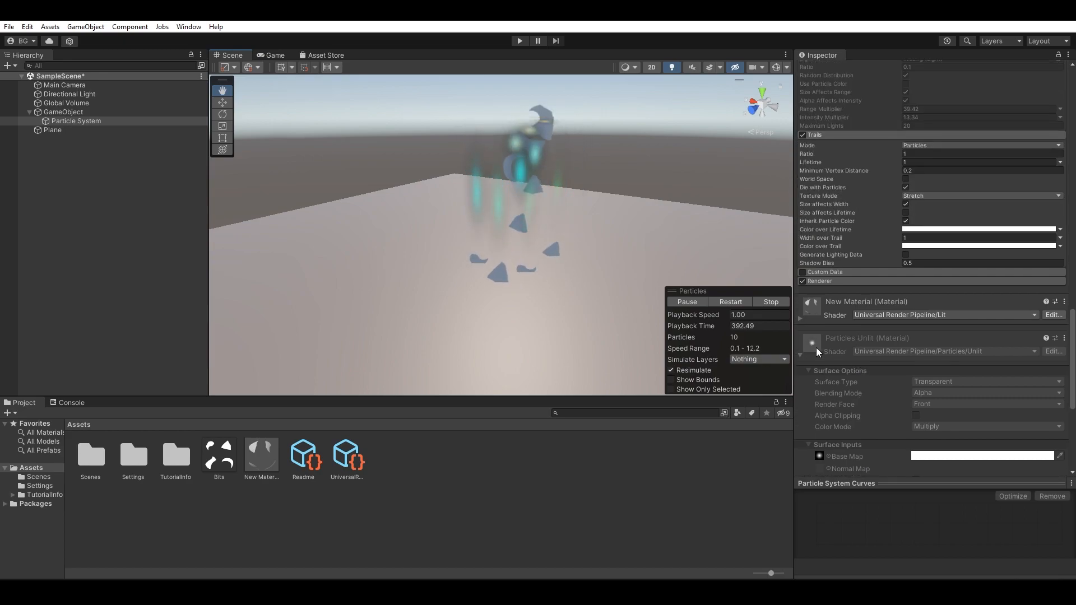
{"action": "scroll", "coordinate": [852, 357], "scroll_direction": "up", "scroll_amount": 8}
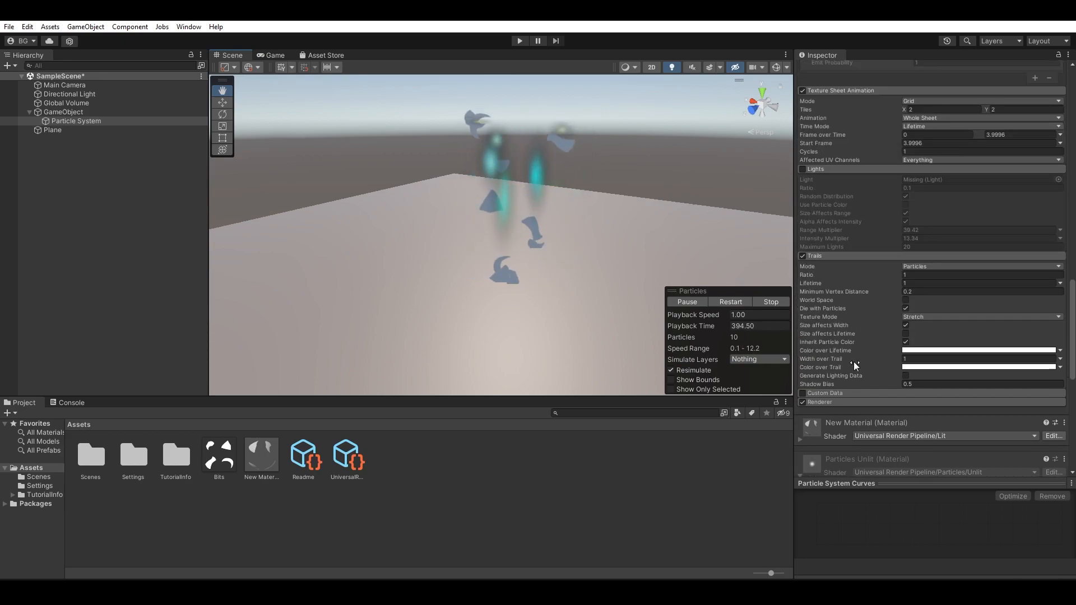
{"action": "left_click_drag", "start_coordinate": [606, 238], "coordinate": [630, 206], "text": "alt"}
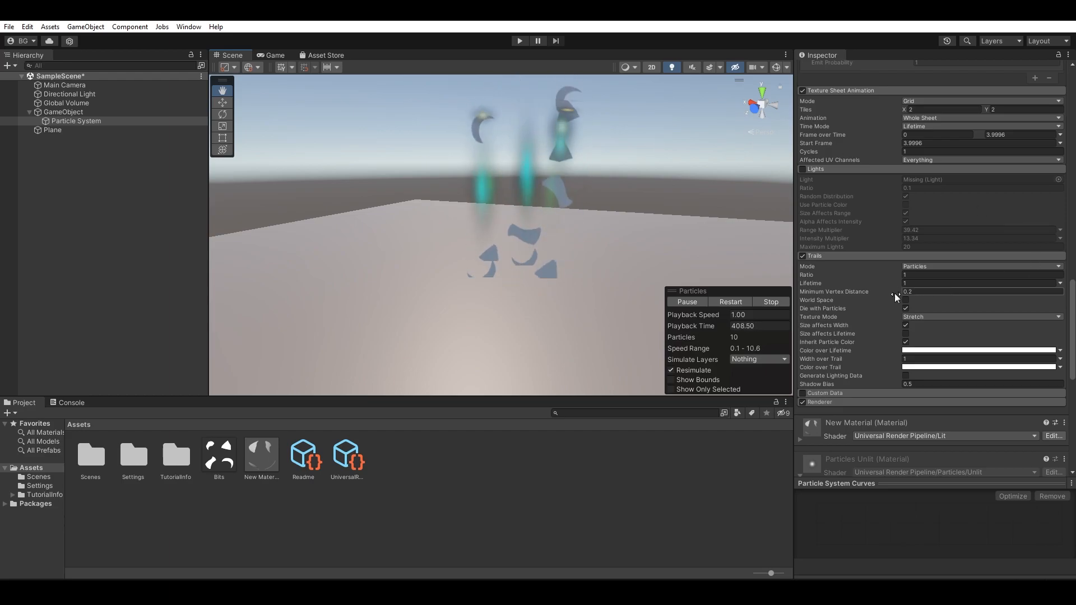
- Switch Width over Trail to Curve and apply the preset that rises from 0 to 1 and flattens out towards its end
{"action": "left_click_drag", "start_coordinate": [879, 357], "coordinate": [865, 361]}
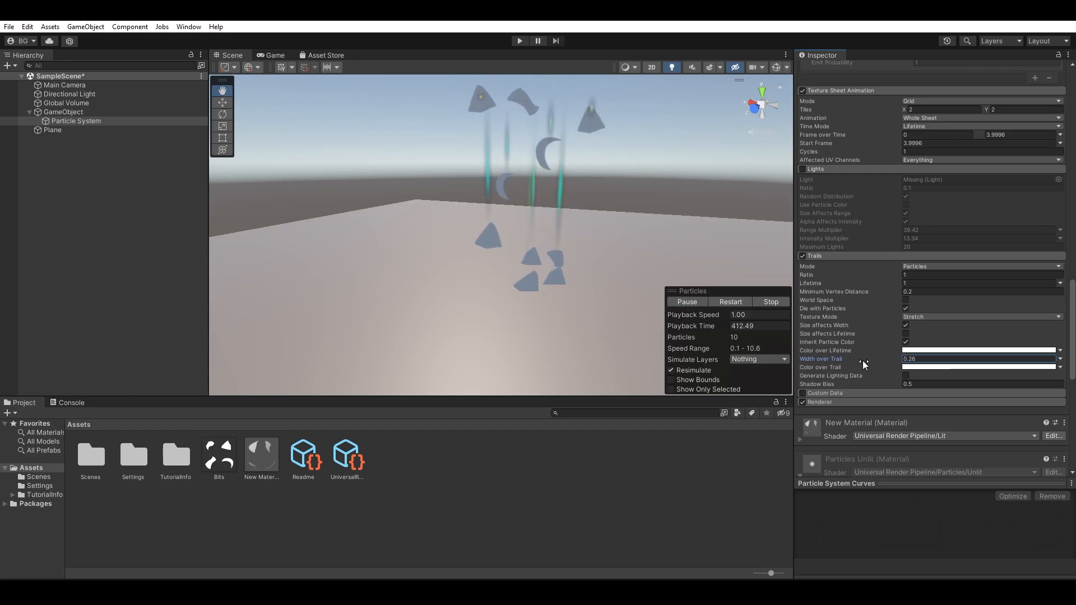
{"action": "key", "text": "ctrl+z"}
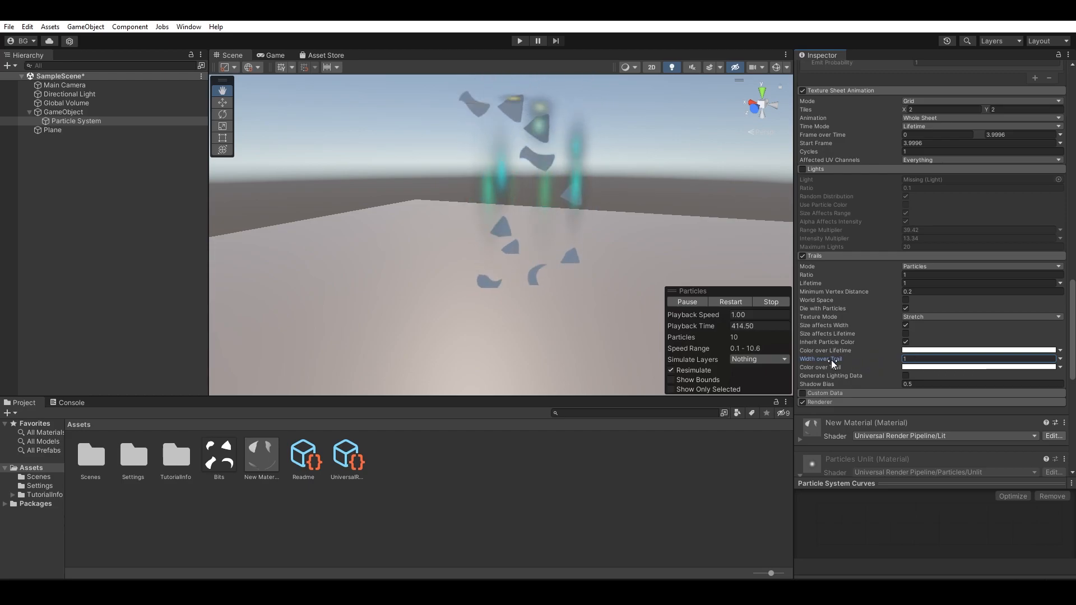
{"action": "left_click", "coordinate": [1059, 358]}
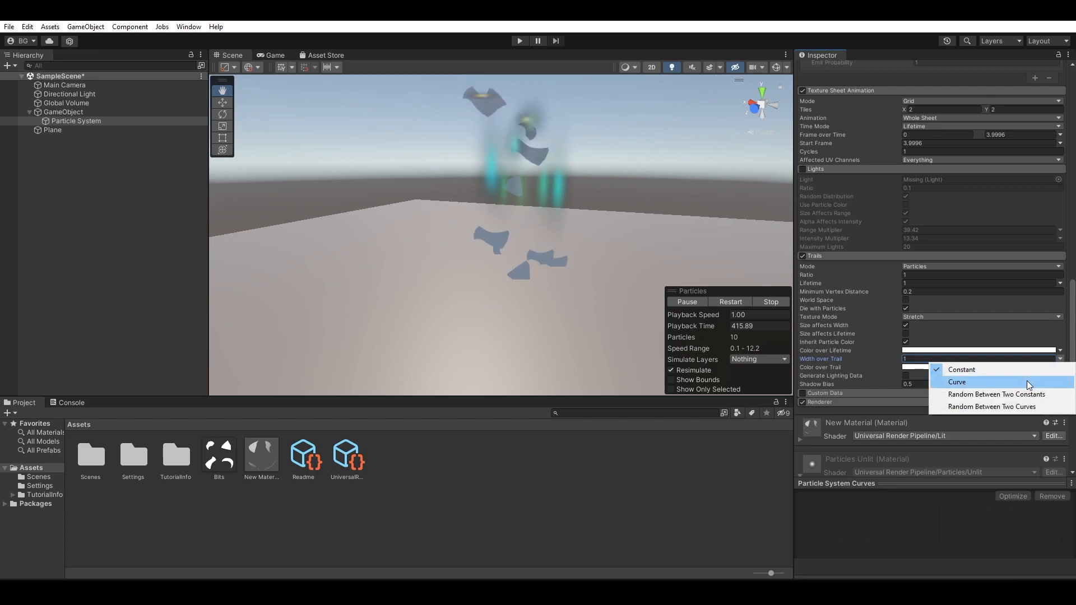
{"action": "left_click", "coordinate": [989, 381]}
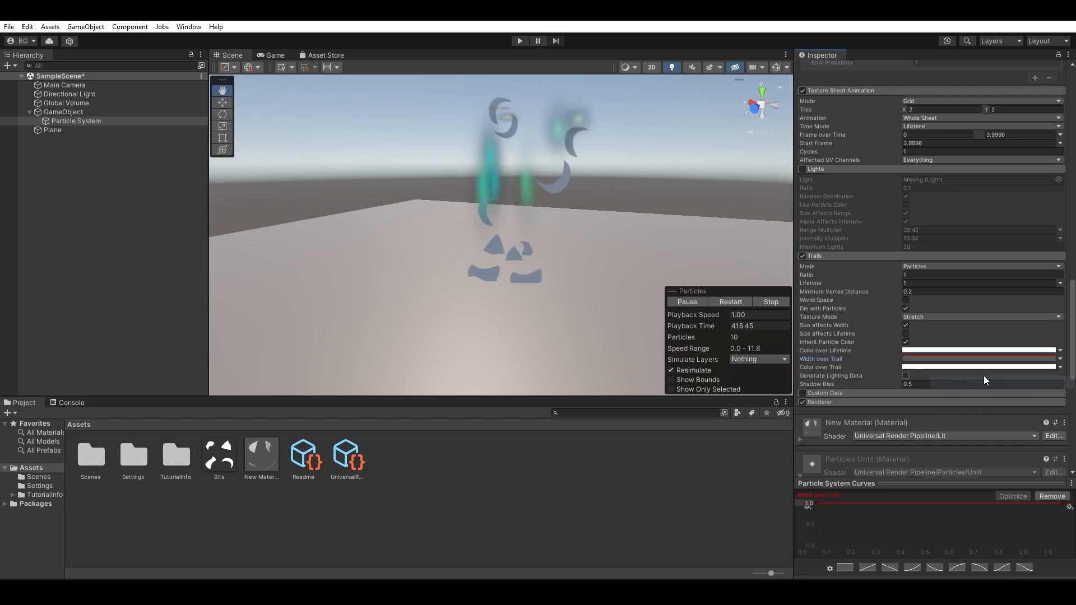
{"action": "left_click", "coordinate": [975, 567]}
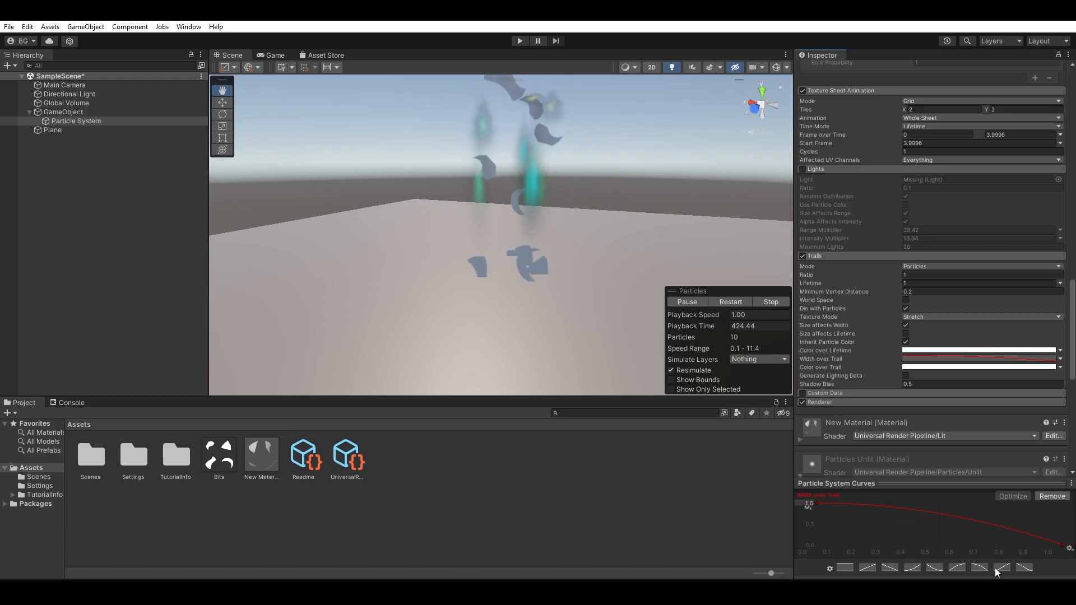
{"action": "left_click", "coordinate": [961, 566]}
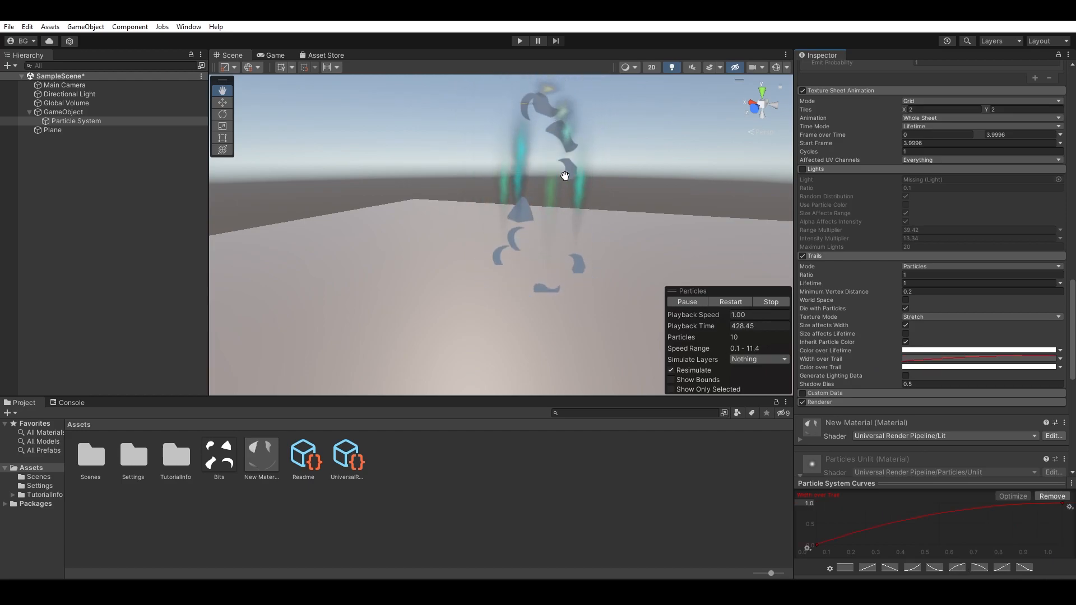
{"action": "left_click_drag", "start_coordinate": [587, 201], "coordinate": [695, 211], "text": "alt"}
{"action": "middle_click_drag", "start_coordinate": [690, 212], "coordinate": [699, 216]}
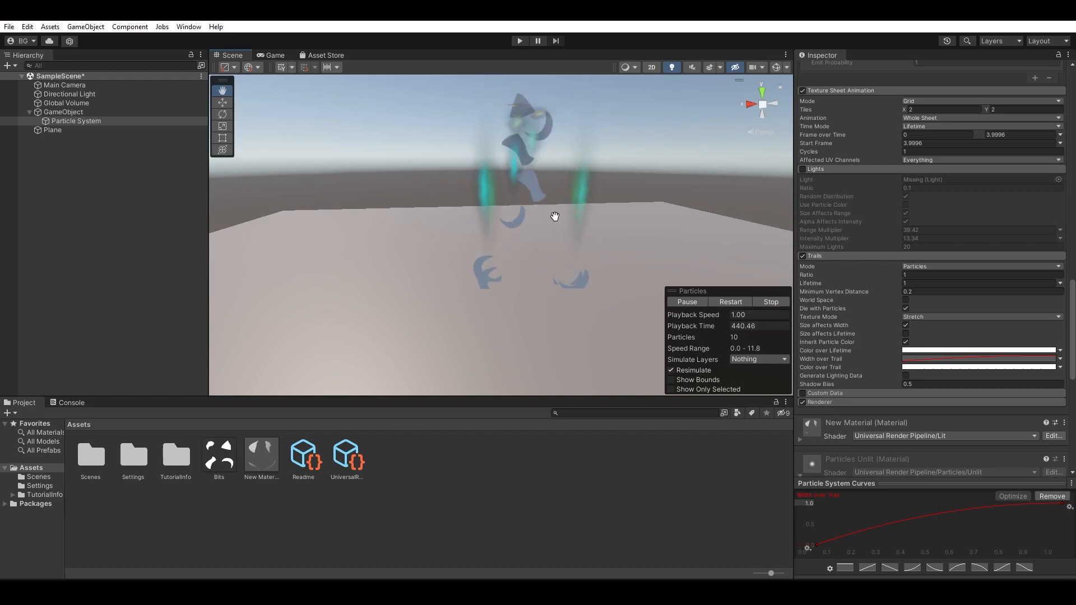
{"action": "left_click_drag", "start_coordinate": [615, 192], "coordinate": [577, 216], "text": "alt"}
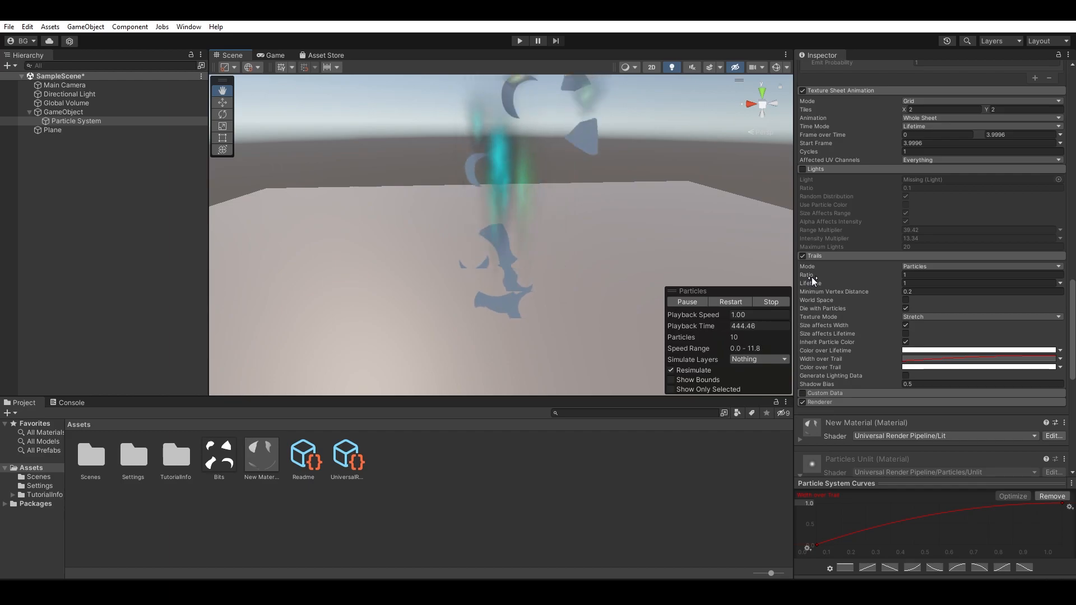
- Set the trail Lifetime to 0.3 after trying and undoing a Trails Ratio of 0.5
{"action": "left_click", "coordinate": [926, 275]}
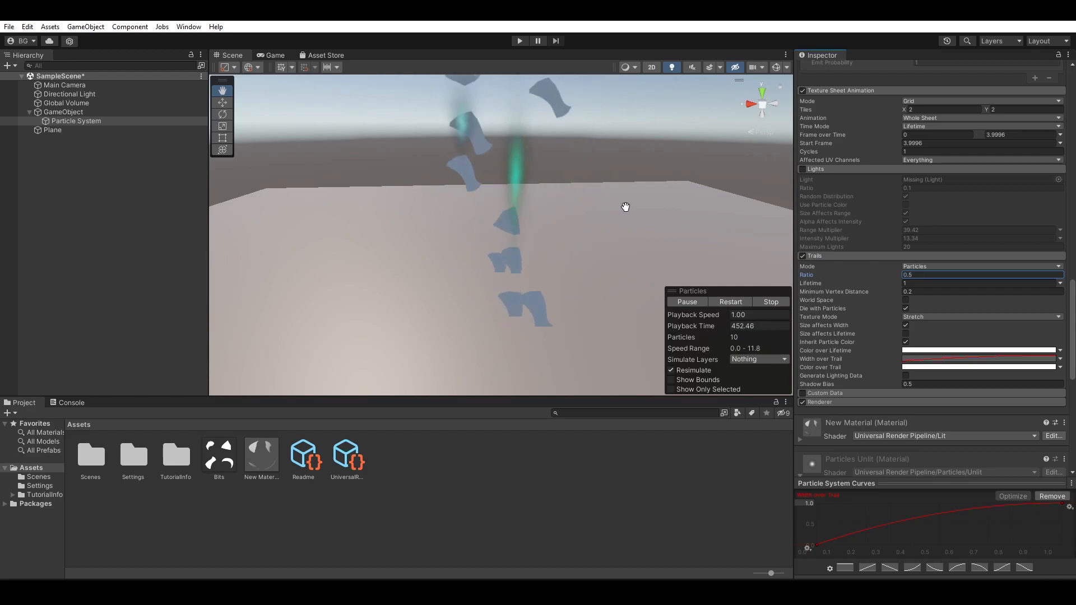
{"action": "key", "text": "ctrl+z"}
{"action": "left_click", "coordinate": [927, 284]}
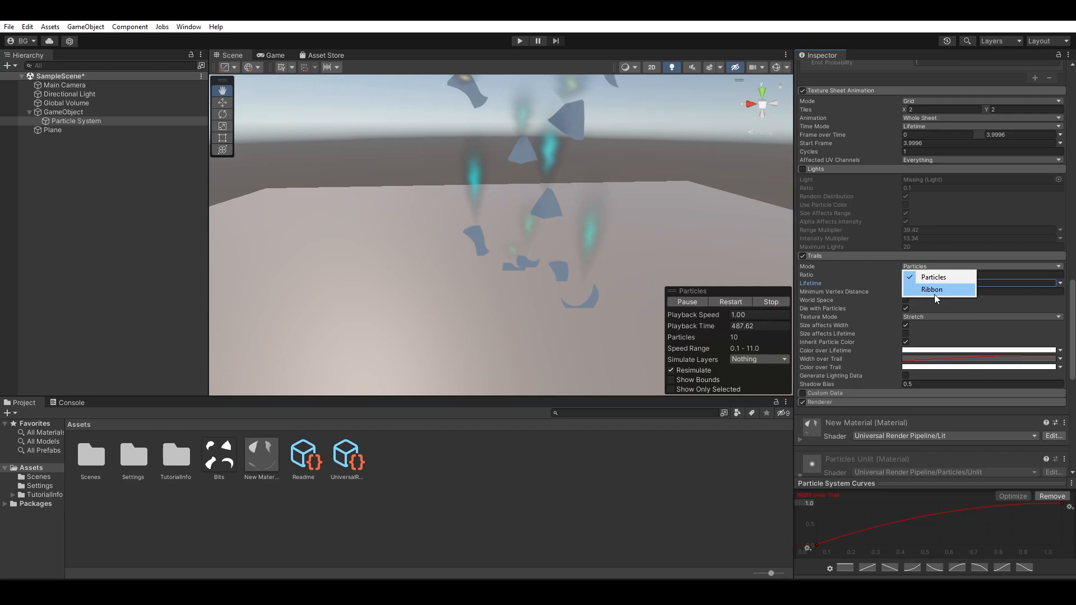
- Try the Ribbon trail mode with a Ribbon Count of 3 and return the mode to Particles
{"action": "left_click", "coordinate": [933, 290]}
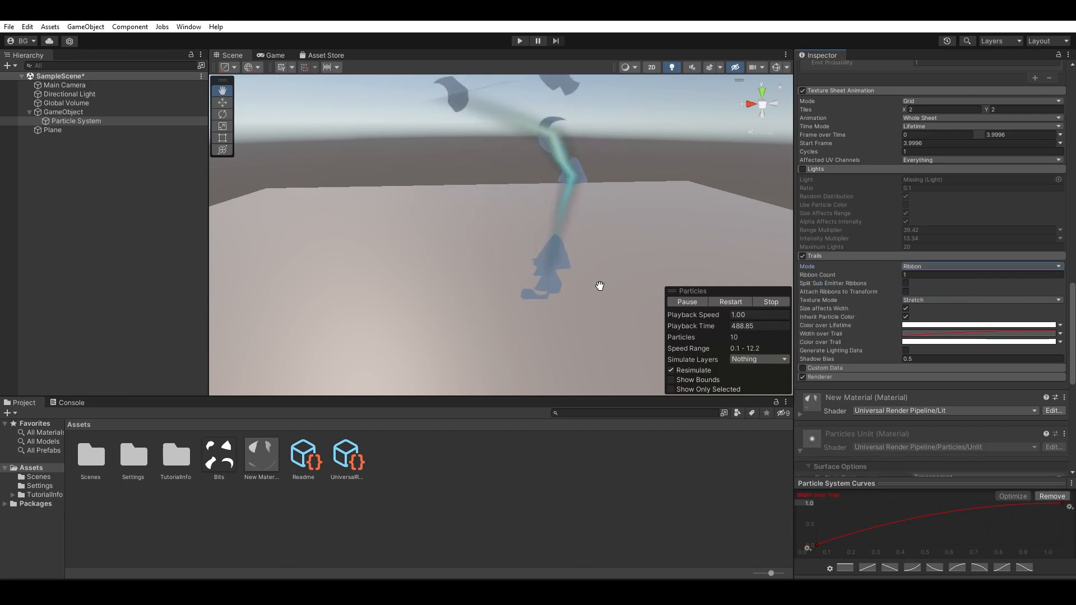
{"action": "left_click_drag", "start_coordinate": [587, 242], "coordinate": [585, 260], "text": "alt"}
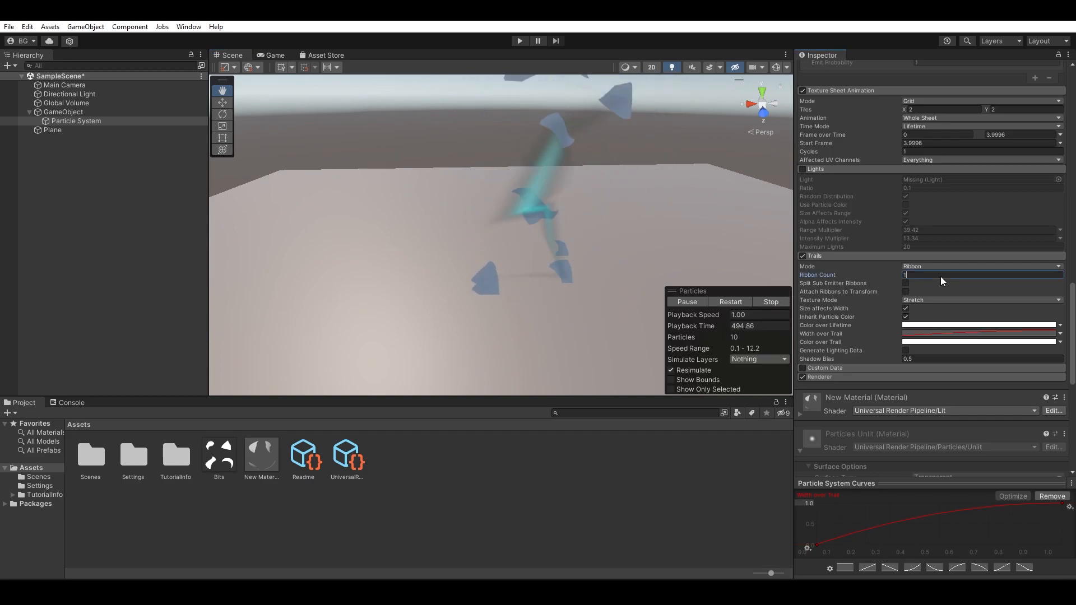
{"action": "left_click_drag", "start_coordinate": [677, 282], "coordinate": [634, 255], "text": "alt"}
{"action": "left_click_drag", "start_coordinate": [564, 226], "coordinate": [564, 285], "text": "alt"}
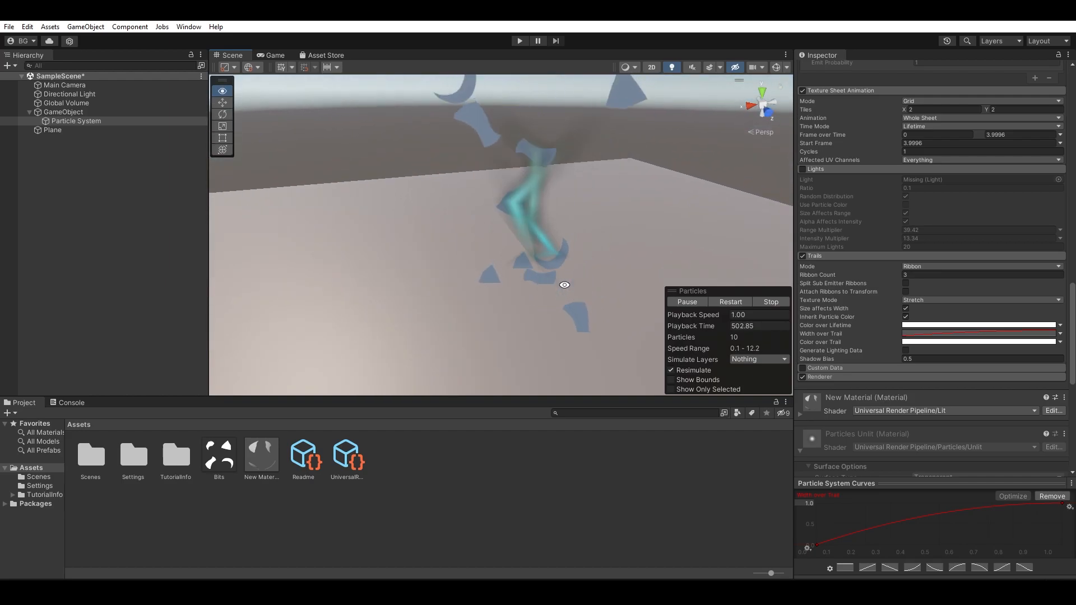
{"action": "left_click", "coordinate": [903, 266]}
{"action": "left_click", "coordinate": [920, 274]}
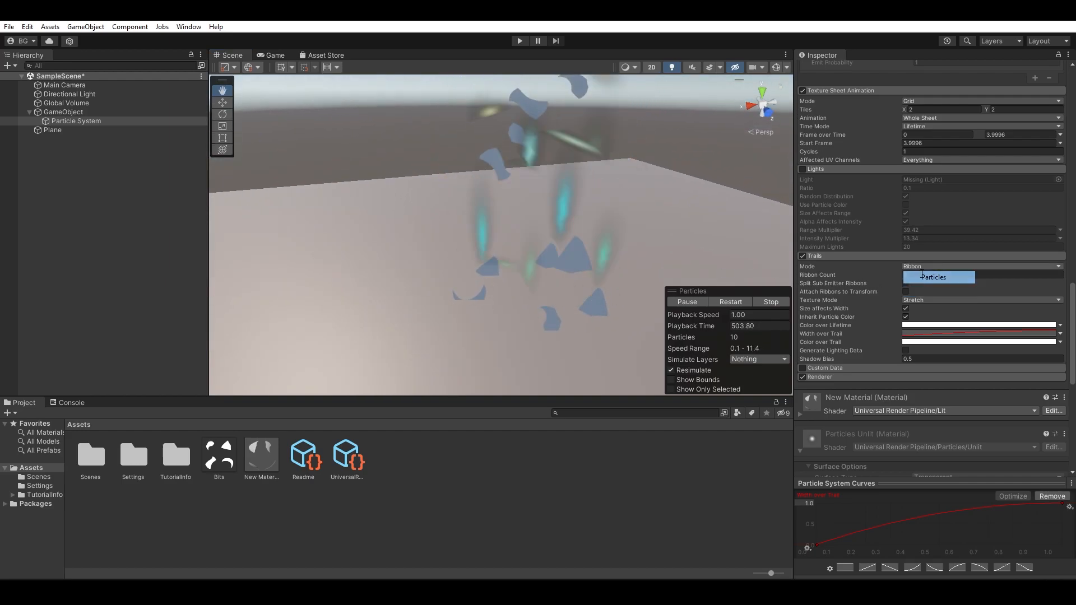
- Set the Trails module's Minimum Vertex Distance to 0.001
{"action": "left_click_drag", "start_coordinate": [551, 295], "coordinate": [594, 266], "text": "alt"}
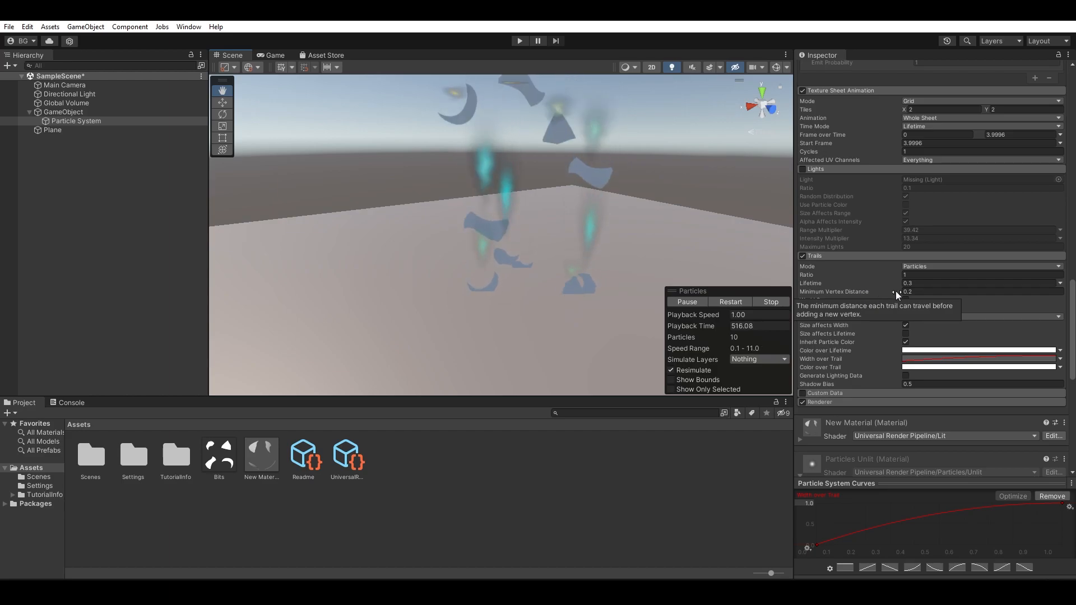
{"action": "left_click", "coordinate": [920, 292]}
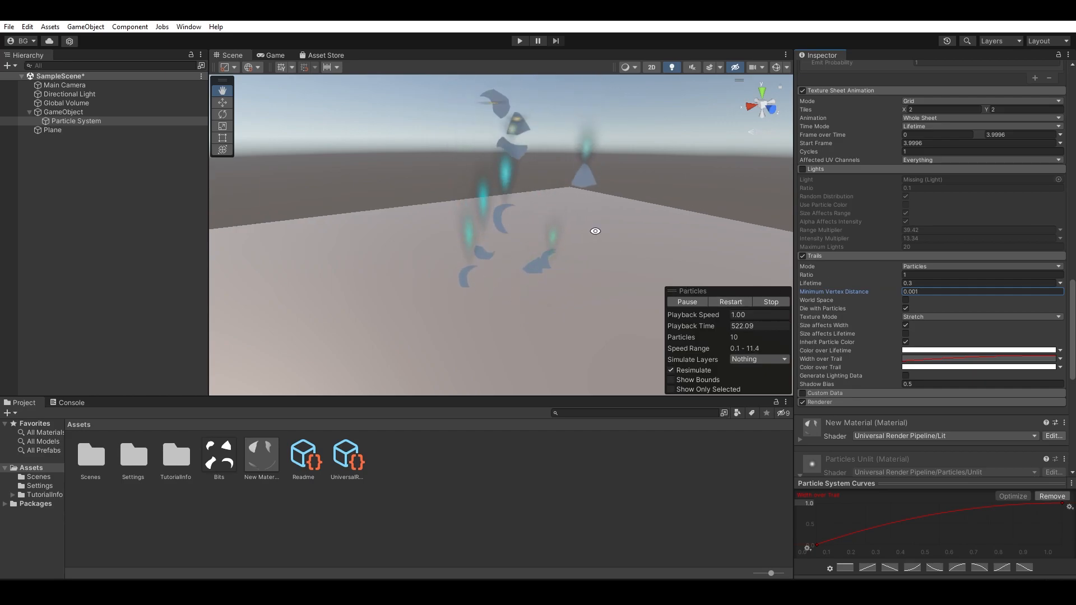
- Enable the Velocity over Lifetime module and set its Orbital Y velocity to 5
{"action": "scroll", "coordinate": [909, 281], "scroll_direction": "up", "scroll_amount": 12}
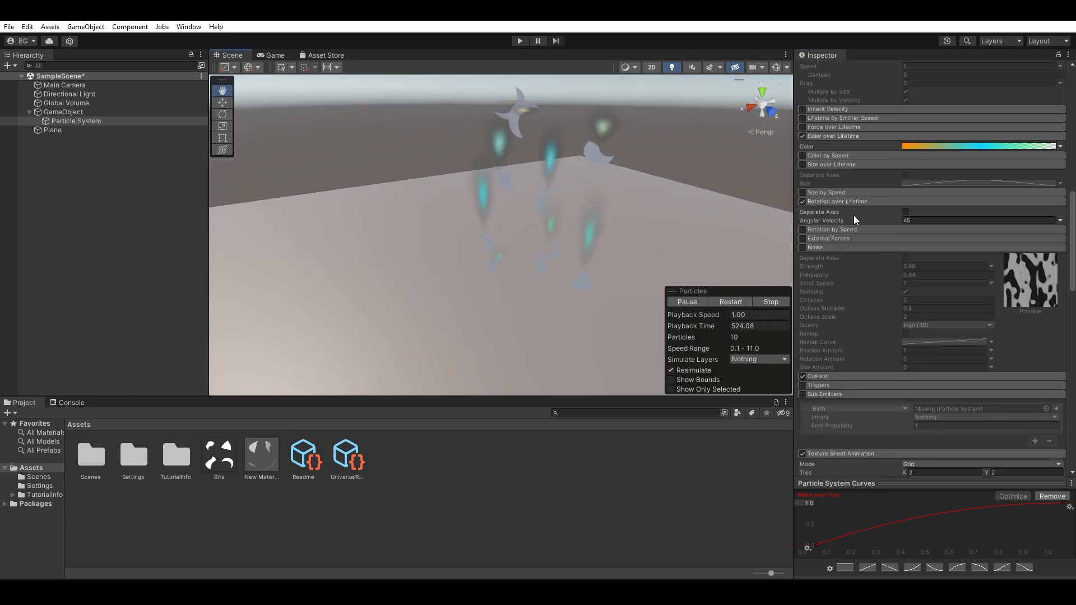
{"action": "scroll", "coordinate": [856, 219], "scroll_direction": "up", "scroll_amount": 4}
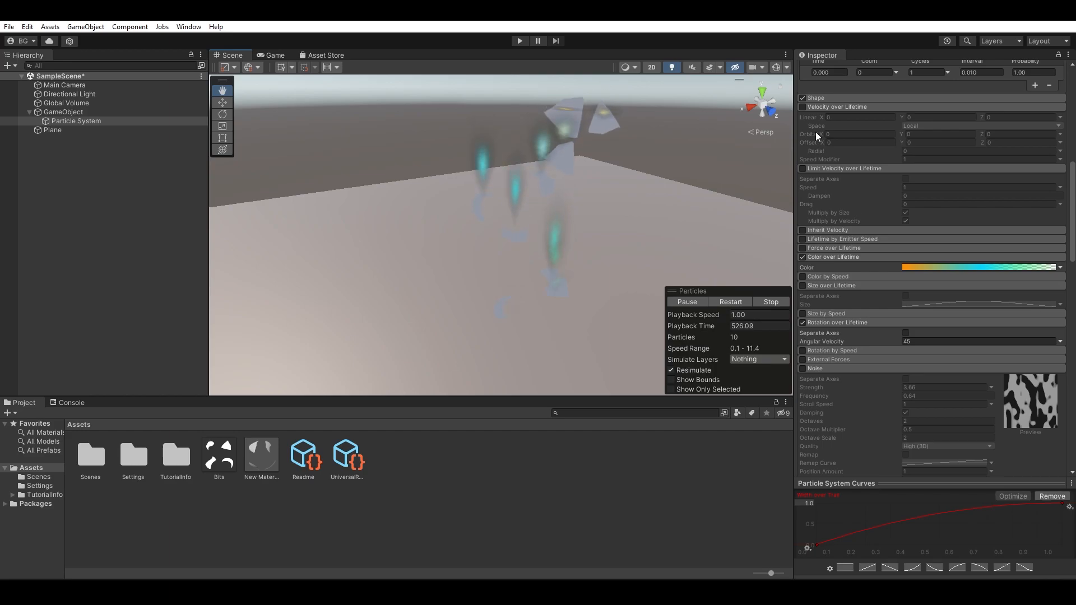
{"action": "left_click", "coordinate": [804, 107]}
{"action": "left_click", "coordinate": [930, 134]}
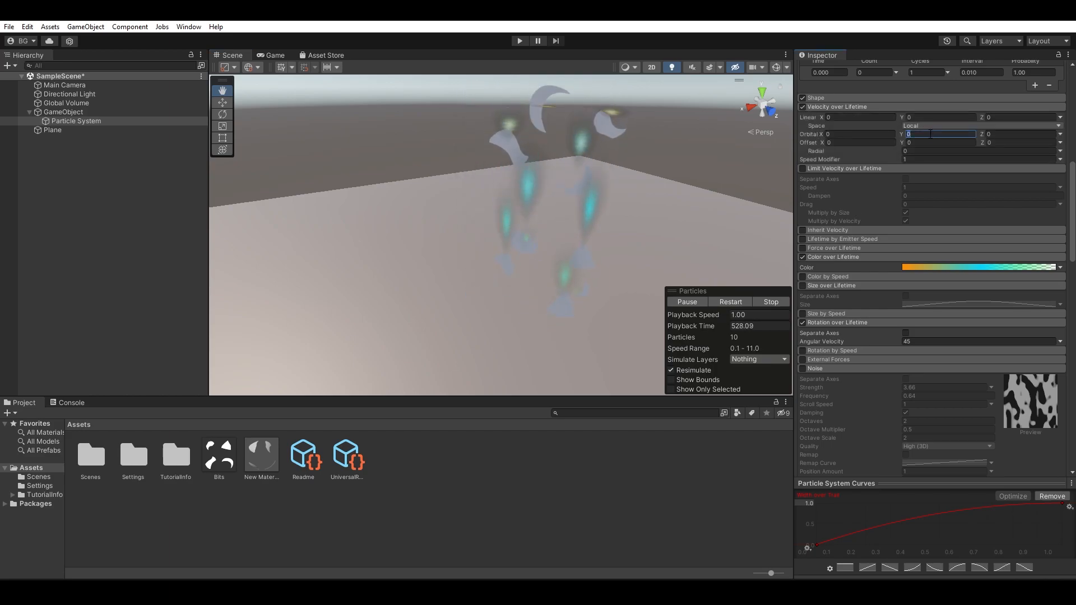
{"action": "left_click_drag", "start_coordinate": [556, 197], "coordinate": [596, 173], "text": "alt"}
- Set the Lifetime in the Trails module to 1
{"action": "scroll", "coordinate": [974, 311], "scroll_direction": "down", "scroll_amount": 11}
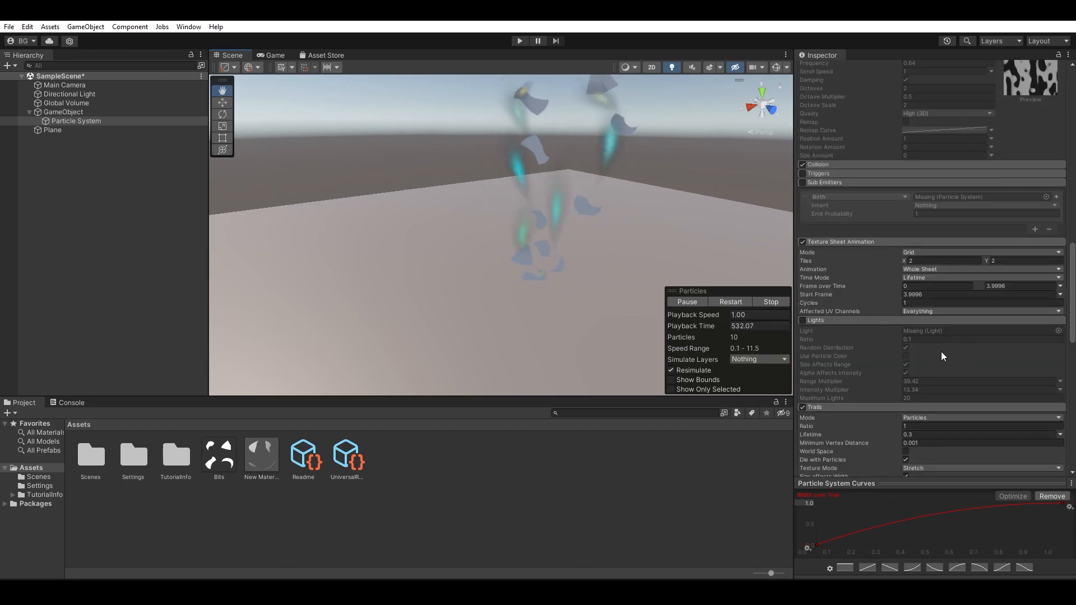
{"action": "scroll", "coordinate": [946, 354], "scroll_direction": "down", "scroll_amount": 6}
{"action": "left_click", "coordinate": [925, 253]}
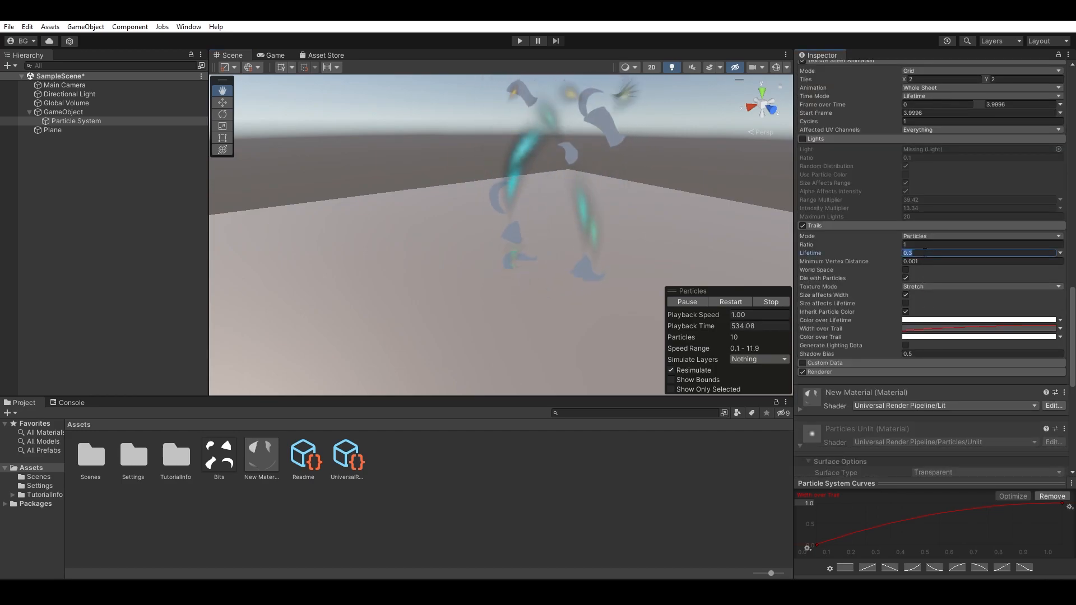
{"action": "type", "text": "1"}
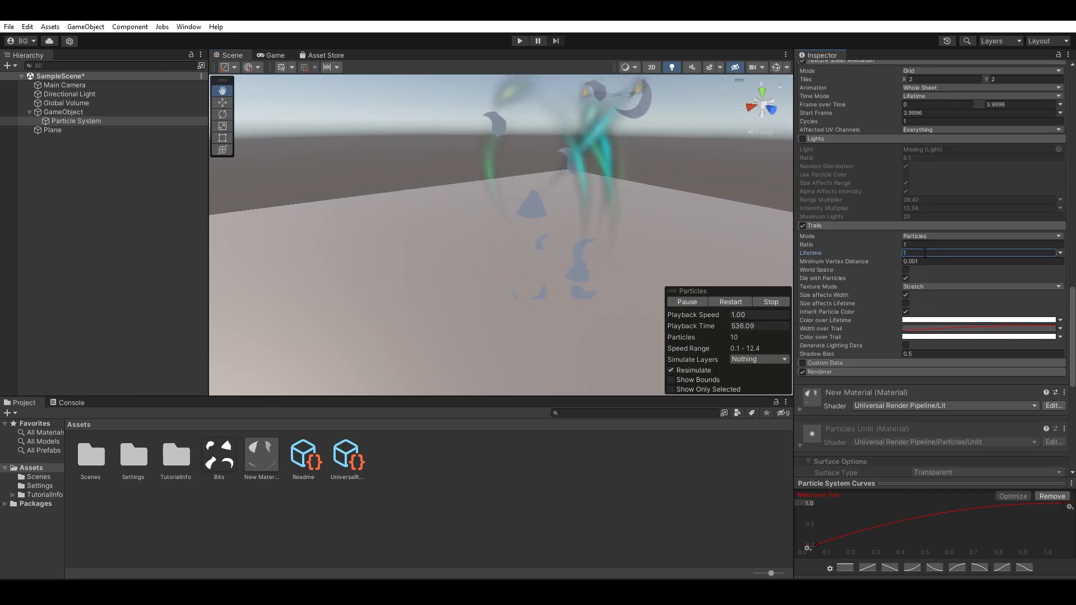
{"action": "left_click_drag", "start_coordinate": [576, 224], "coordinate": [552, 231], "text": "alt"}
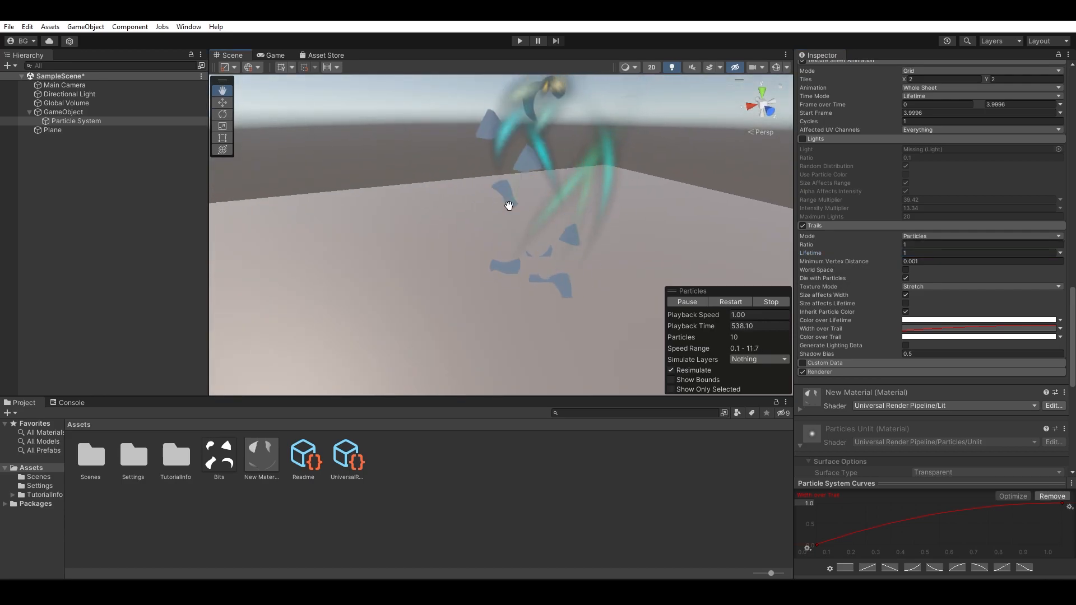
- Try a Minimum Vertex Distance of 1 on the trails, inspect their segments, and set it to 0.01
{"action": "left_click", "coordinate": [938, 261]}
{"action": "type", "text": "1"}
{"action": "left_click_drag", "start_coordinate": [566, 249], "coordinate": [554, 344], "text": "alt"}
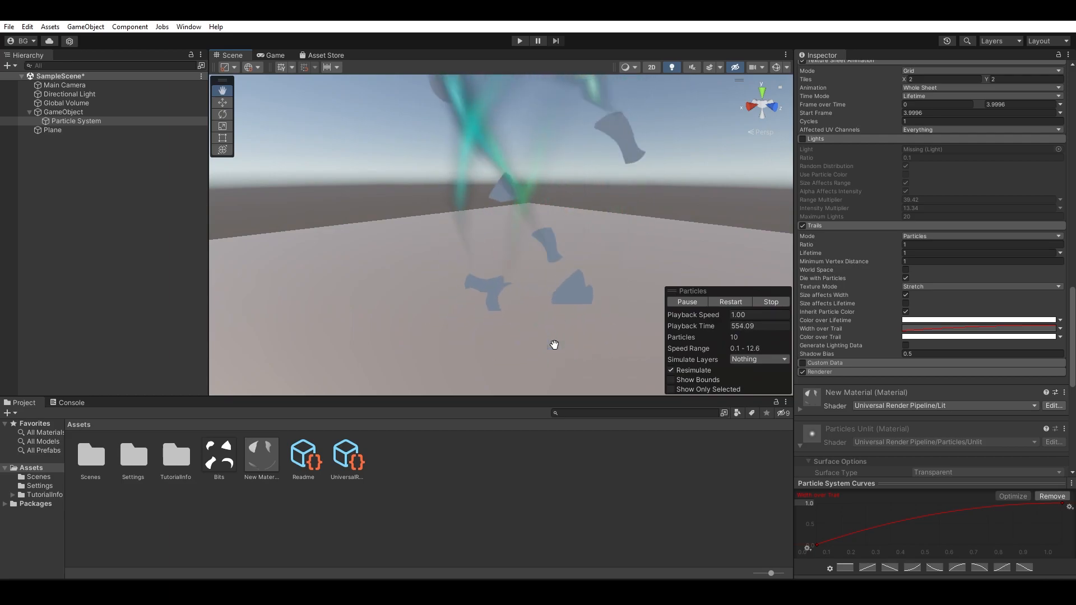
{"action": "left_click_drag", "start_coordinate": [524, 291], "coordinate": [583, 228], "text": "alt"}
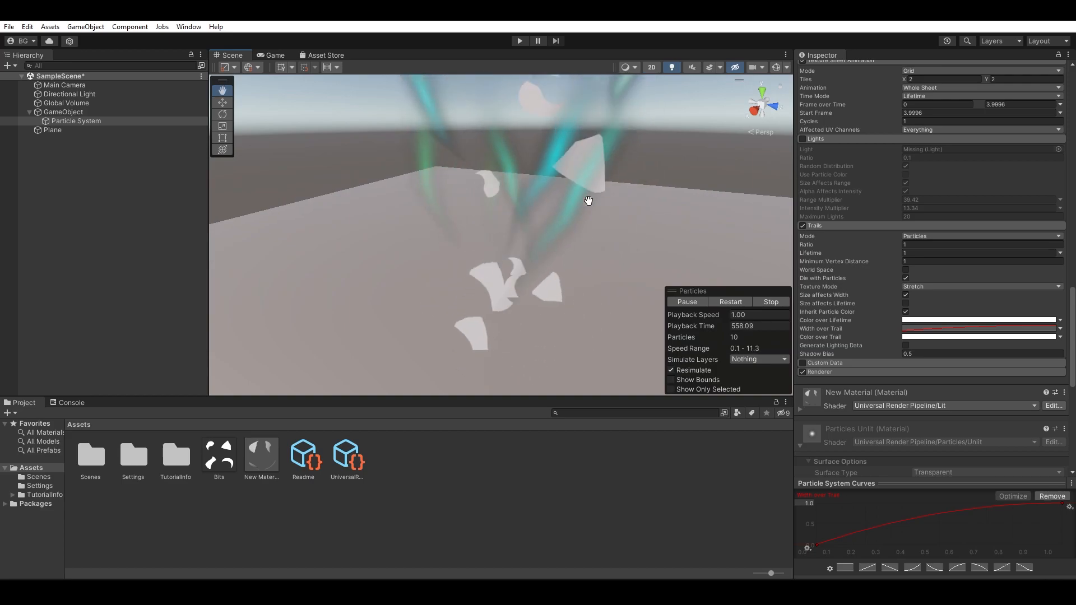
{"action": "left_click_drag", "start_coordinate": [713, 241], "coordinate": [598, 237], "text": "alt"}
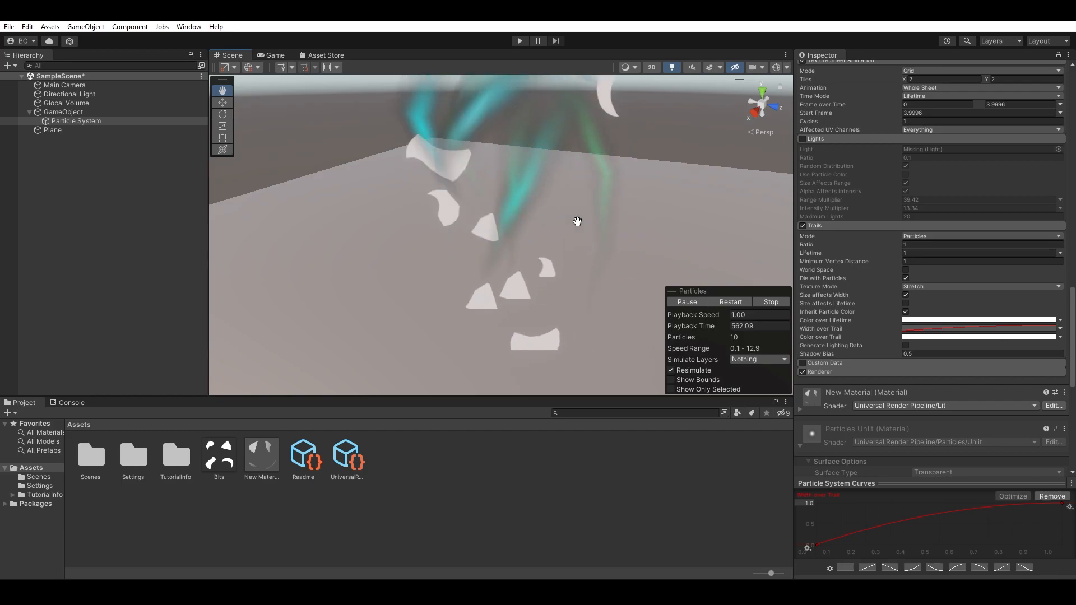
{"action": "left_click_drag", "start_coordinate": [577, 221], "coordinate": [656, 165], "text": "alt"}
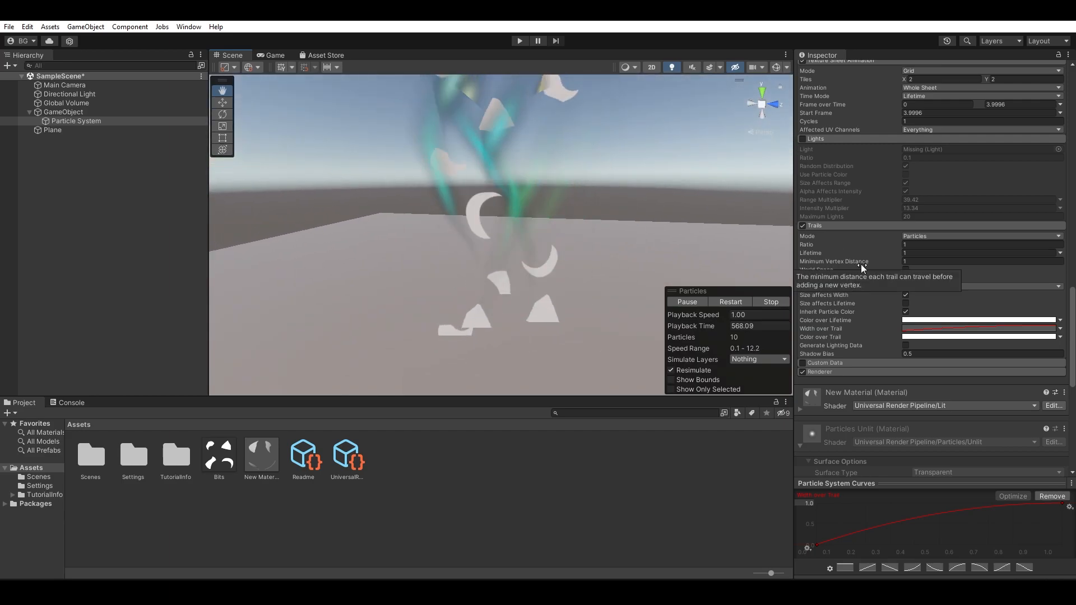
{"action": "left_click", "coordinate": [916, 261]}
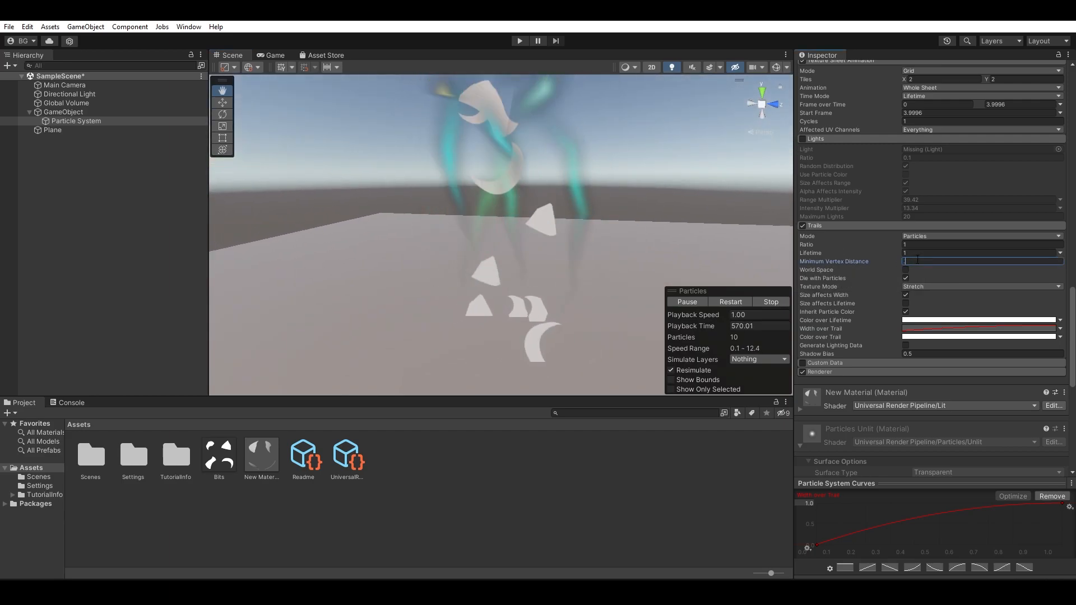
{"action": "left_click_drag", "start_coordinate": [693, 241], "coordinate": [659, 250], "text": "alt"}
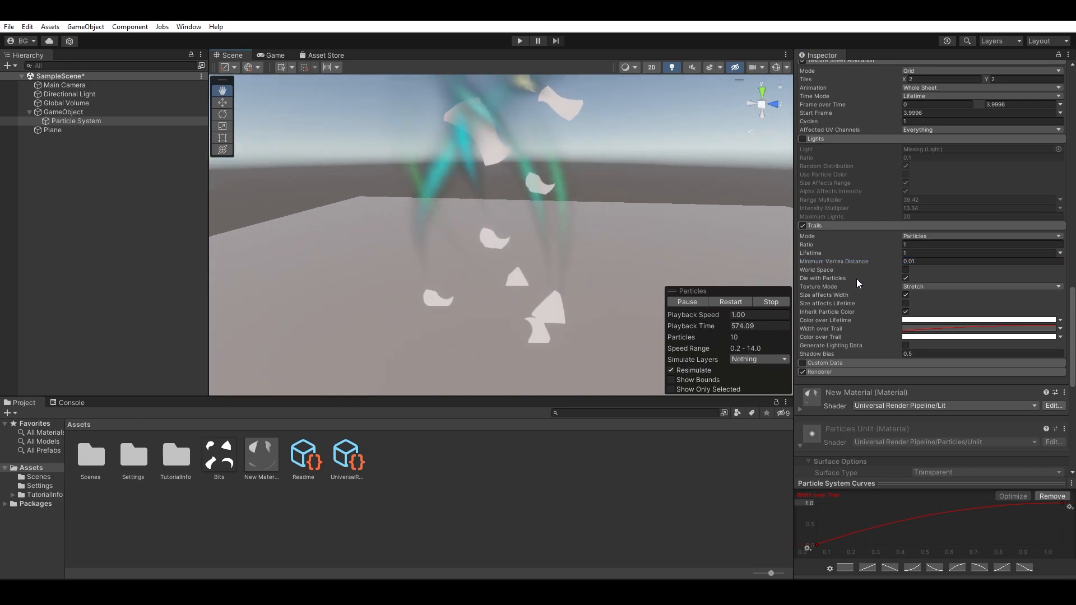
- Try the trails with Die with Particles disabled, re-enable it, and enable World Space for the trails
{"action": "mouse_move", "coordinate": [839, 279]}
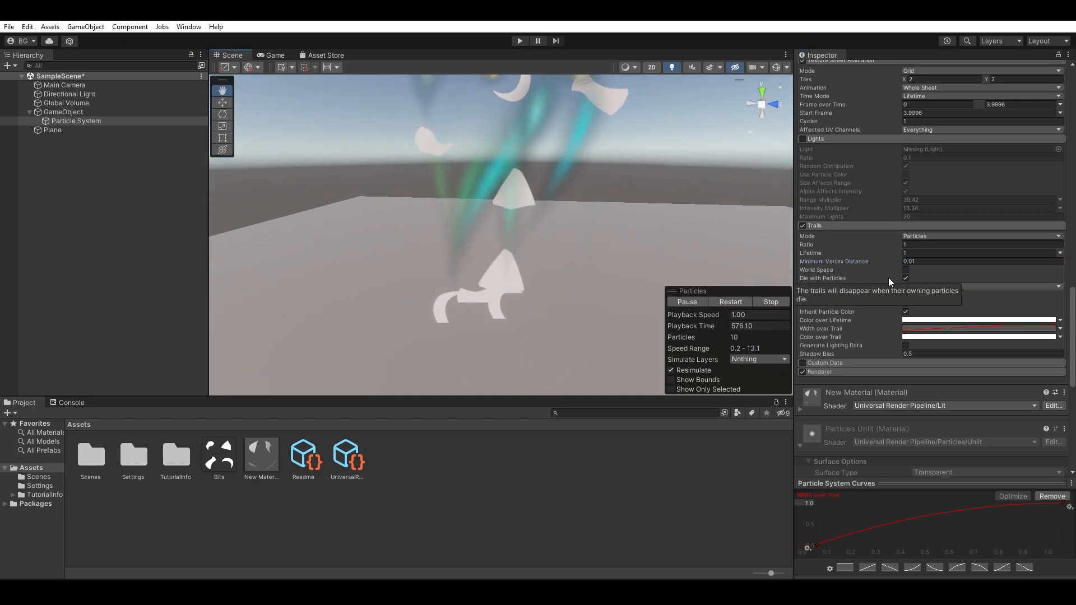
{"action": "left_click", "coordinate": [906, 278]}
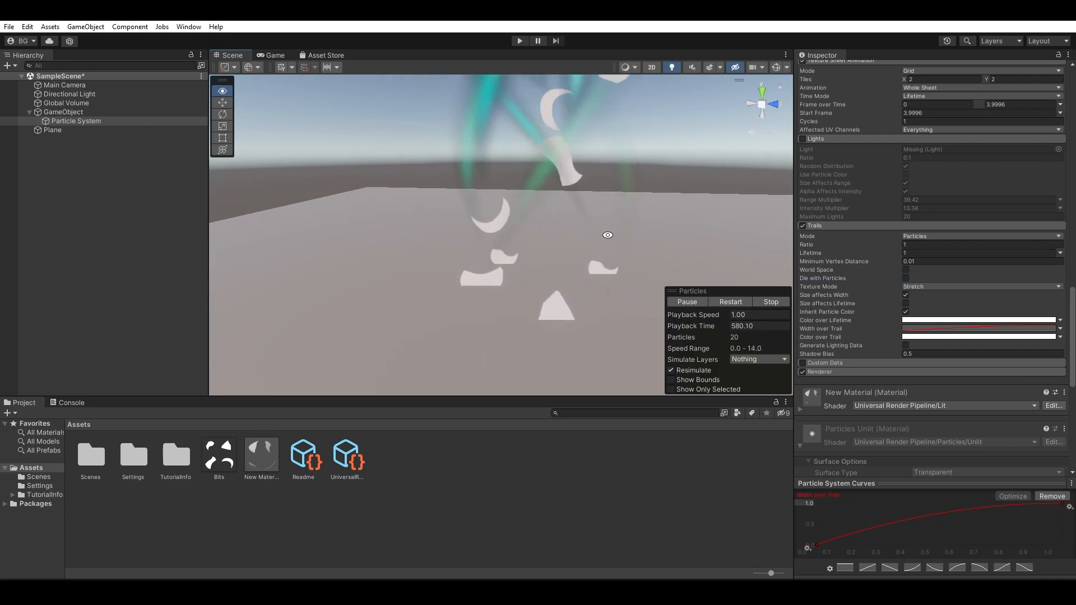
{"action": "right_click_drag", "start_coordinate": [599, 240], "coordinate": [594, 272]}
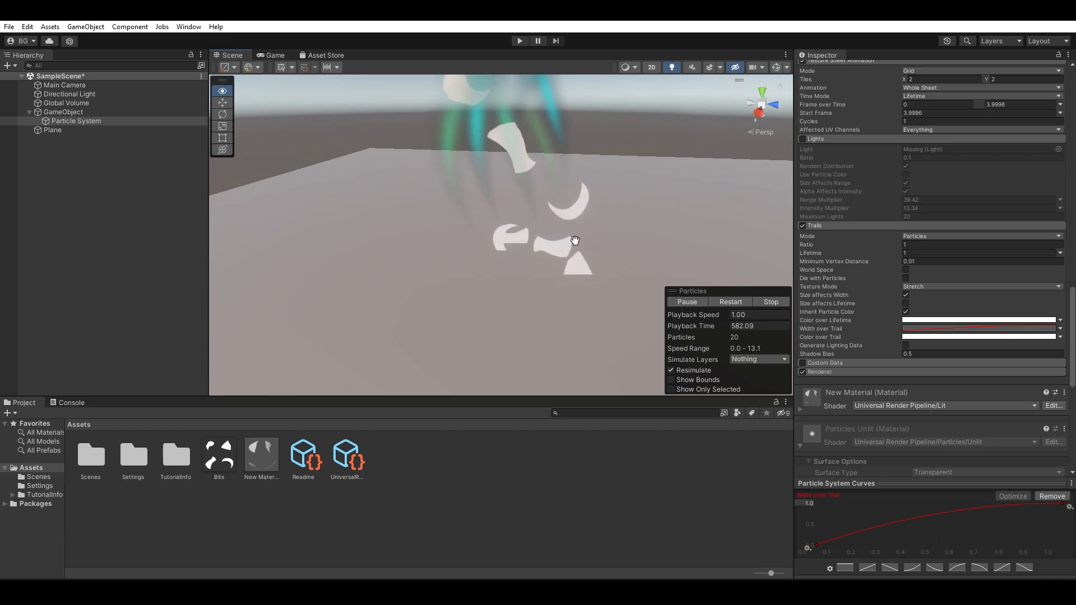
{"action": "left_click", "coordinate": [906, 278]}
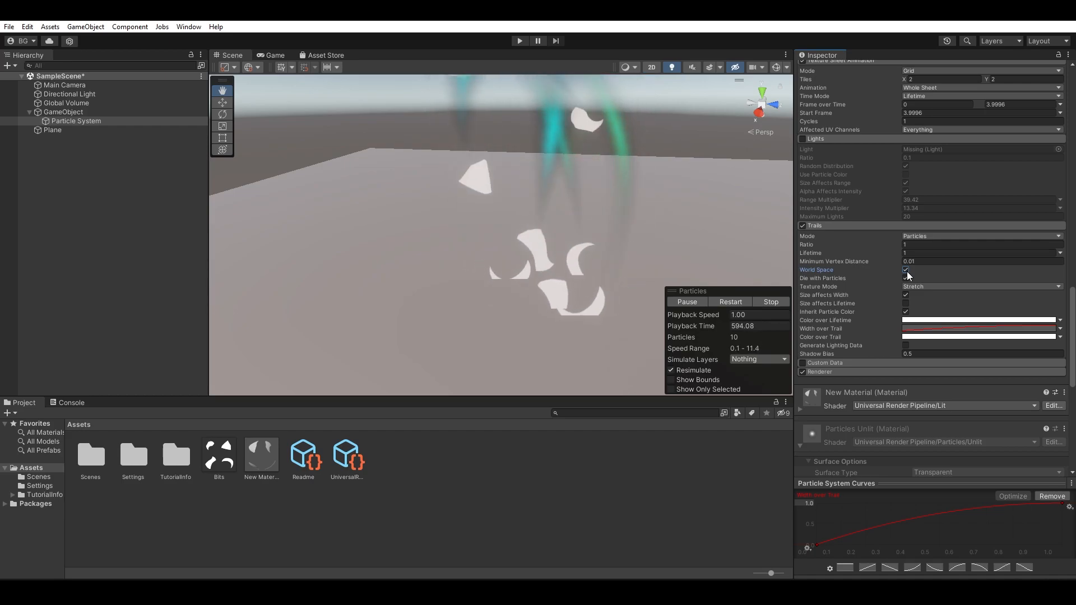
- Set the particle system's Simulation Space to World in the main module
{"action": "scroll", "coordinate": [908, 275], "scroll_direction": "up", "scroll_amount": 15}
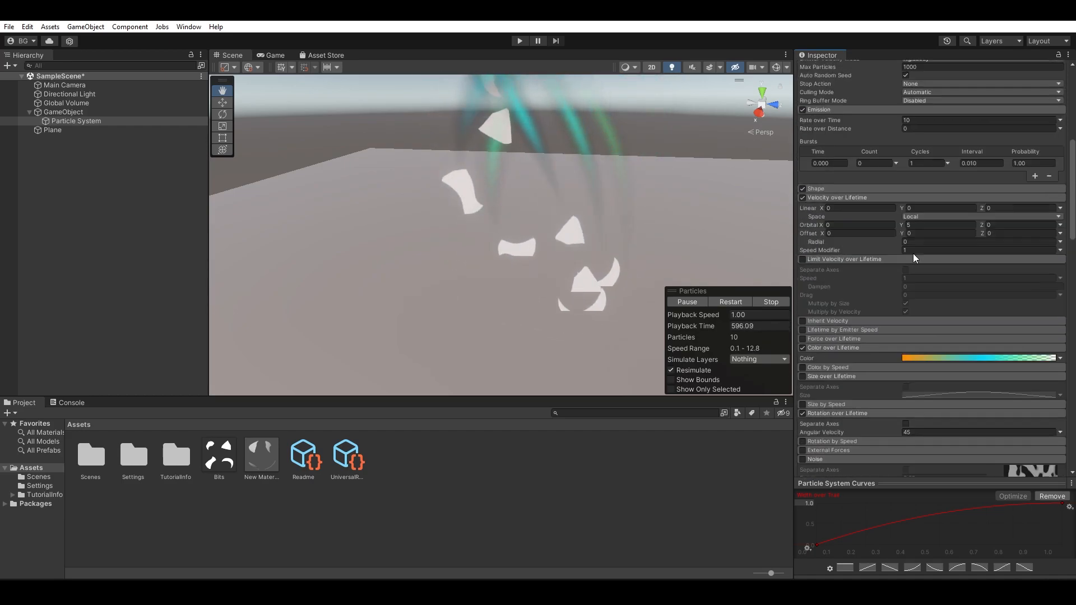
{"action": "left_click", "coordinate": [921, 199]}
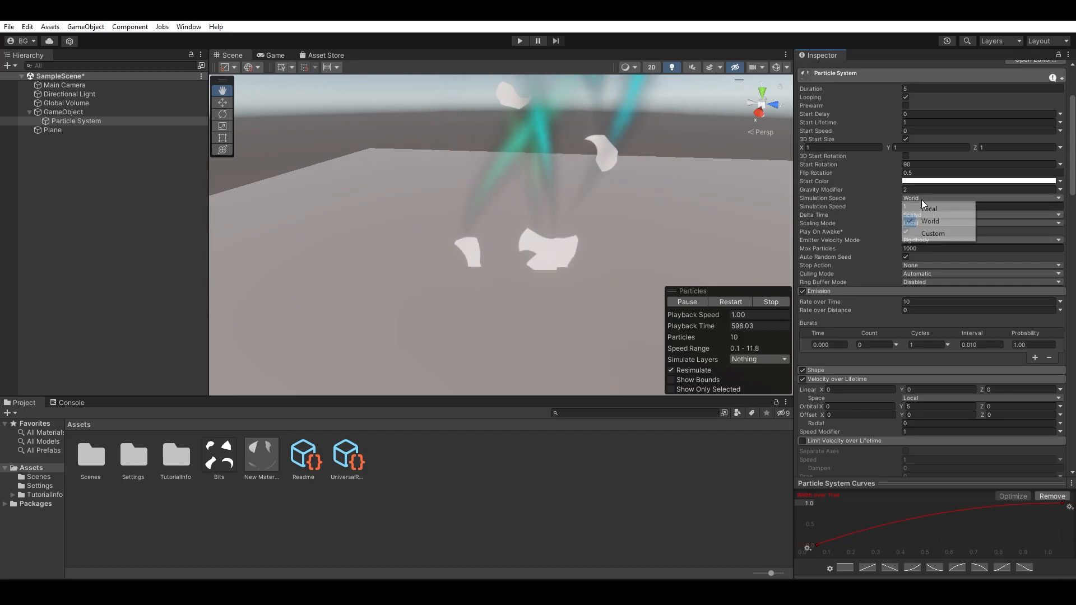
{"action": "left_click", "coordinate": [919, 220]}
{"action": "scroll", "coordinate": [920, 317], "scroll_direction": "down", "scroll_amount": 15}
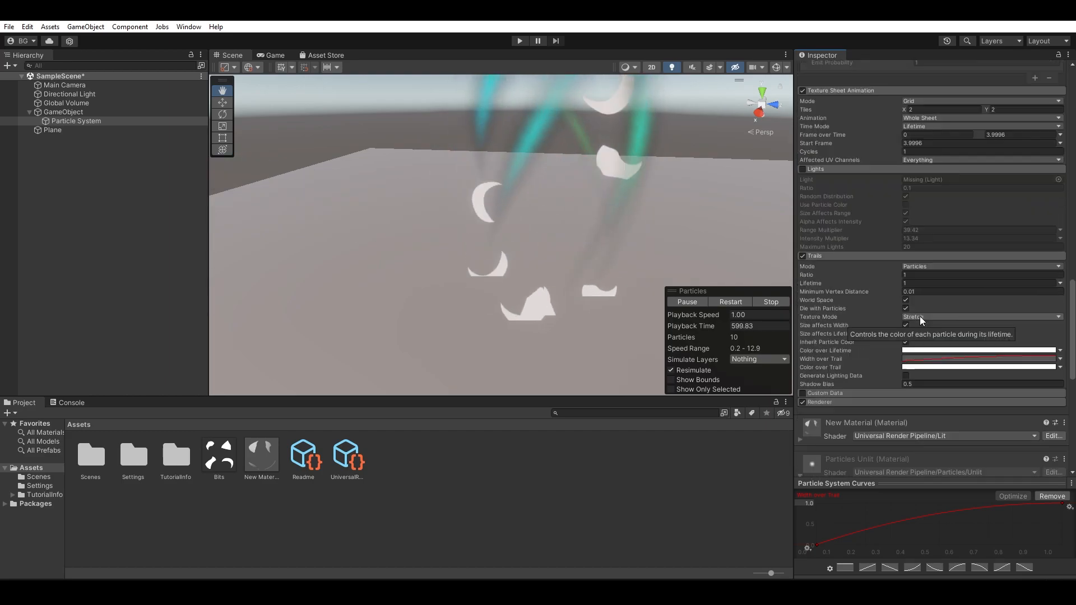
- Move the Particle System object around the scene to test its world-space trails
{"action": "left_click_drag", "start_coordinate": [552, 240], "coordinate": [579, 244], "text": "alt"}
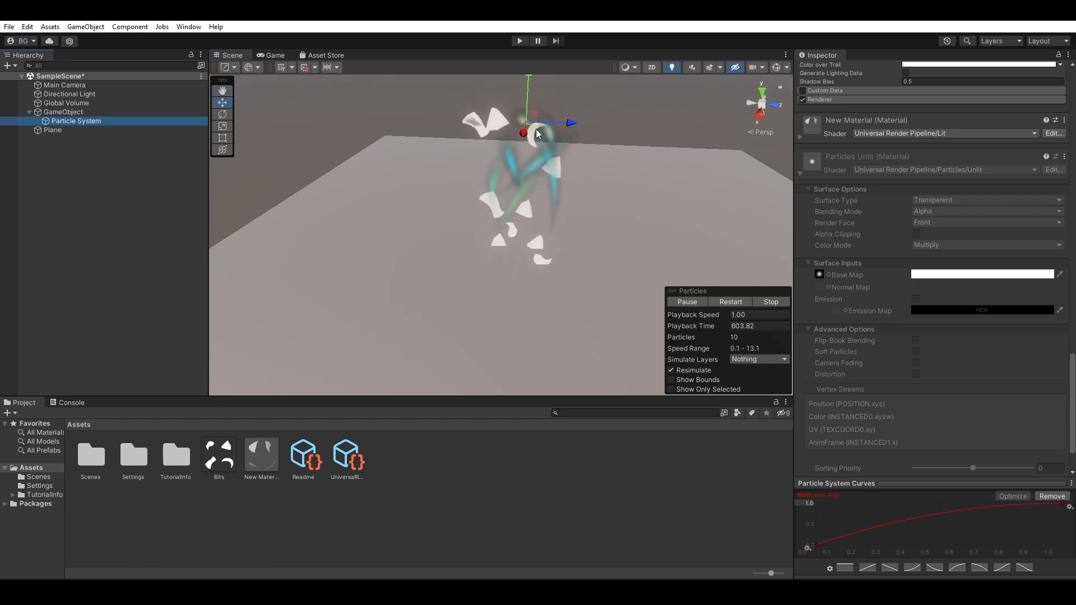
{"action": "left_click_drag", "start_coordinate": [495, 168], "coordinate": [517, 122]}
{"action": "left_click_drag", "start_coordinate": [715, 121], "coordinate": [498, 114]}
{"action": "left_click_drag", "start_coordinate": [648, 138], "coordinate": [520, 208]}
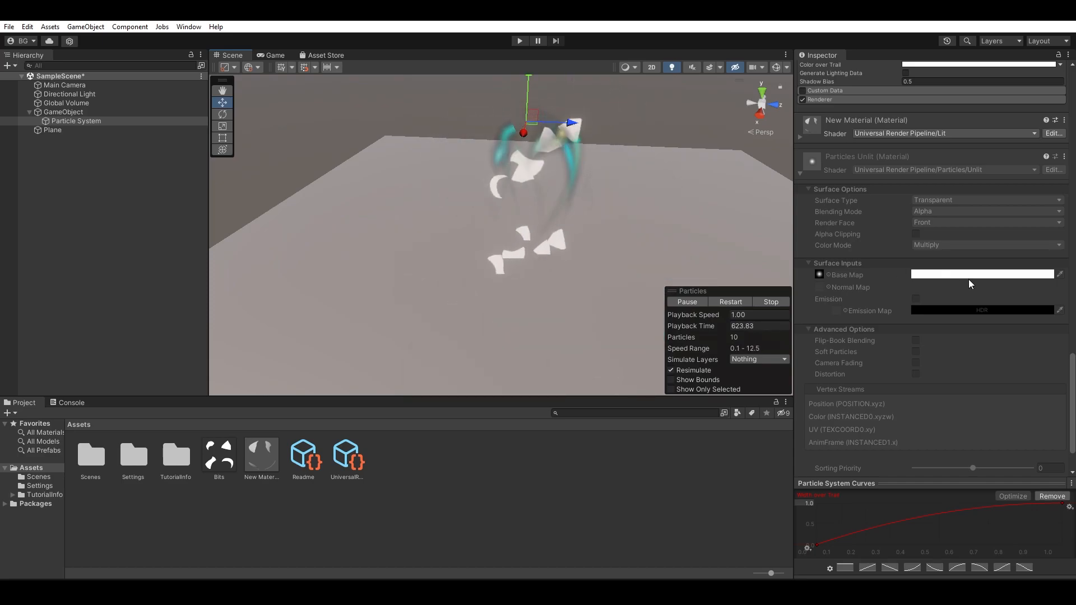
- Try the trail Texture Modes Tile, DistributePerSegment and RepeatPerSegment, and return the mode to Stretch
{"action": "scroll", "coordinate": [924, 263], "scroll_direction": "up", "scroll_amount": 5}
{"action": "scroll", "coordinate": [930, 294], "scroll_direction": "up", "scroll_amount": 1}
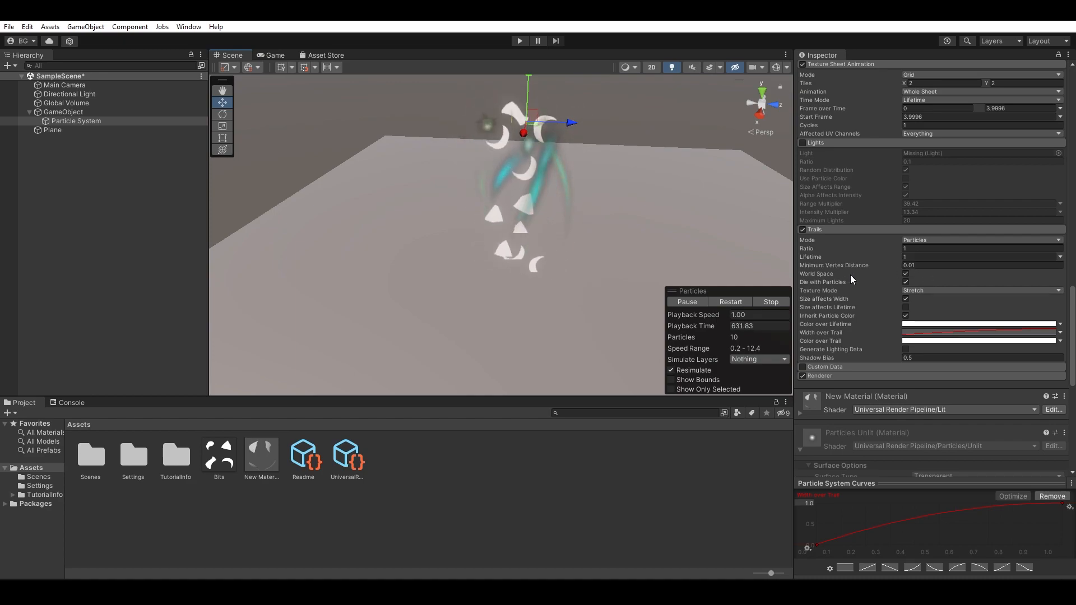
{"action": "left_click", "coordinate": [916, 290]}
{"action": "left_click", "coordinate": [930, 311]}
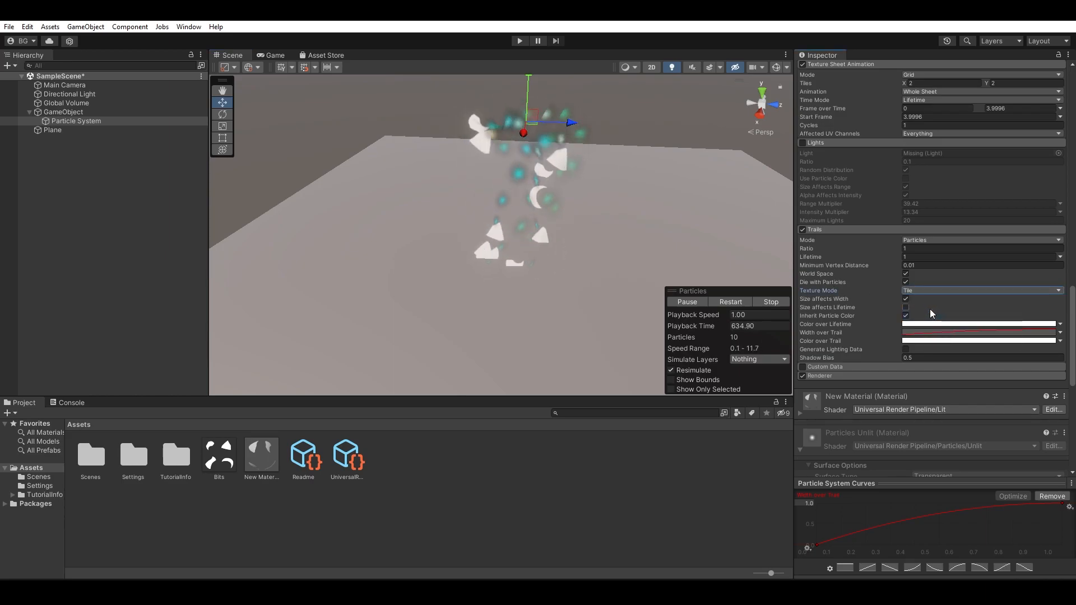
{"action": "left_click", "coordinate": [928, 288]}
{"action": "left_click", "coordinate": [936, 320]}
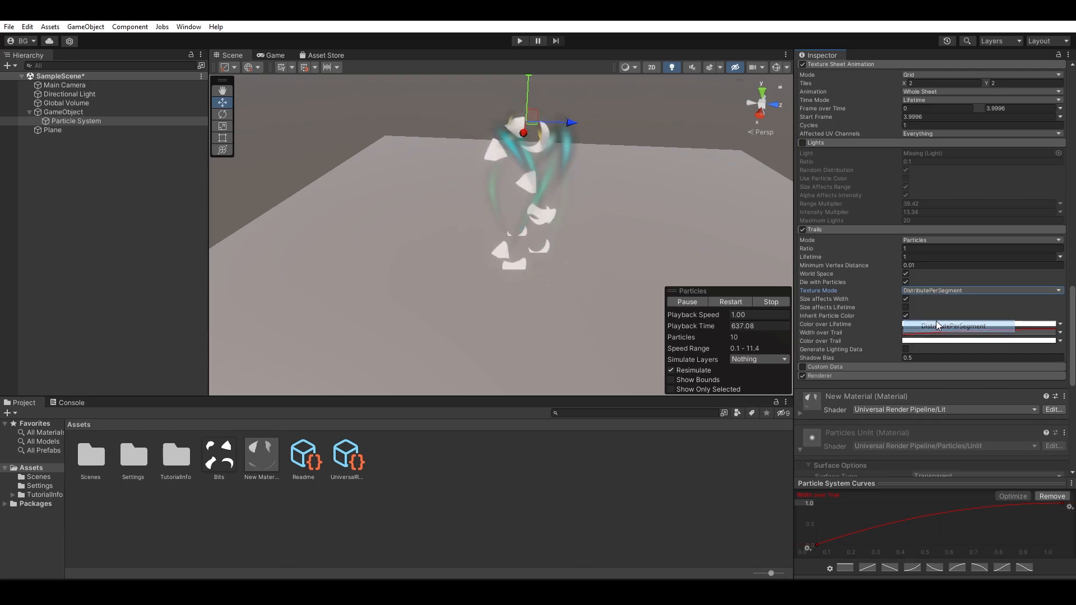
{"action": "left_click", "coordinate": [915, 291]}
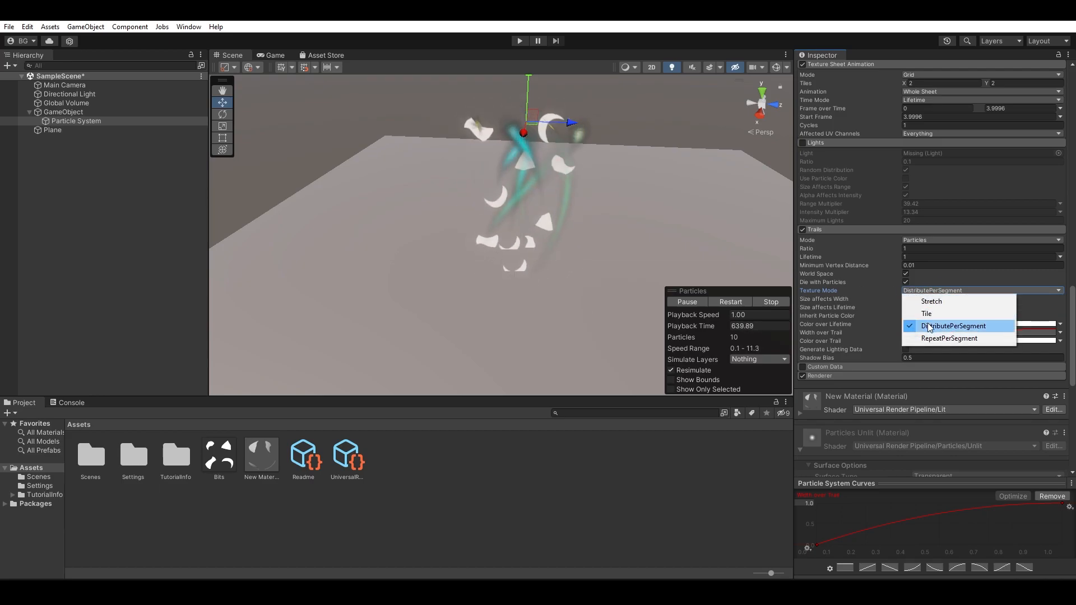
{"action": "left_click", "coordinate": [949, 338]}
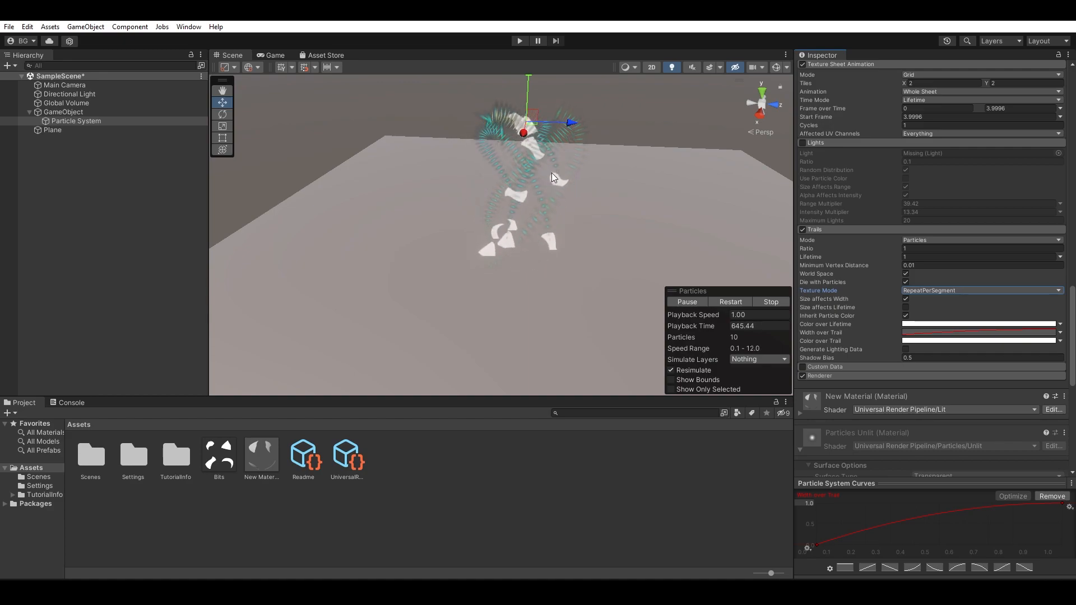
{"action": "left_click", "coordinate": [935, 291]}
{"action": "left_click", "coordinate": [940, 300]}
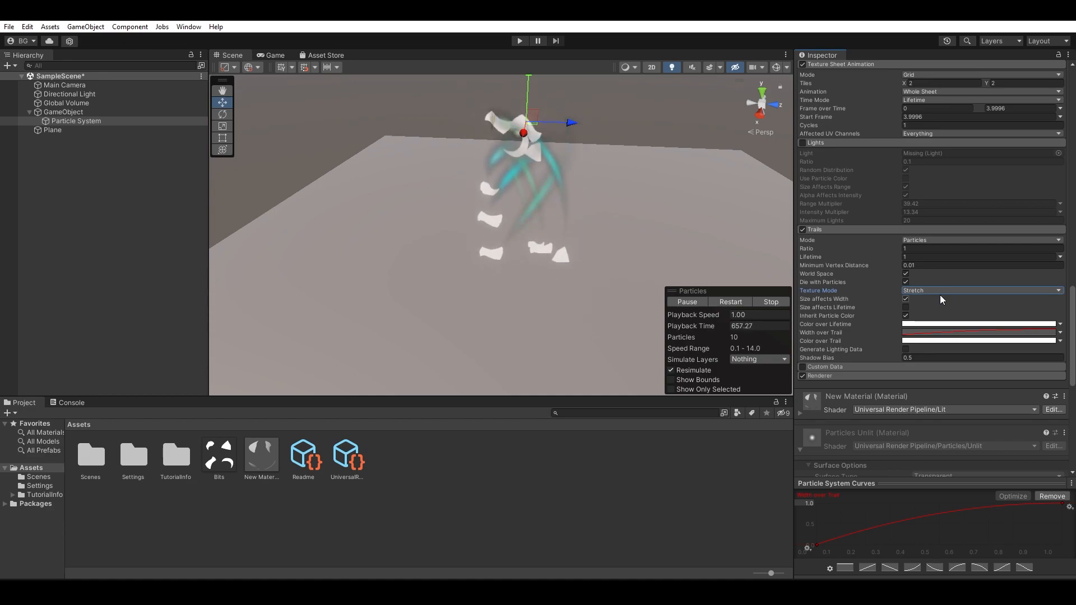
- Switch the trails' Color over Lifetime from a single color to Gradient and open the gradient for editing
{"action": "left_click", "coordinate": [936, 324]}
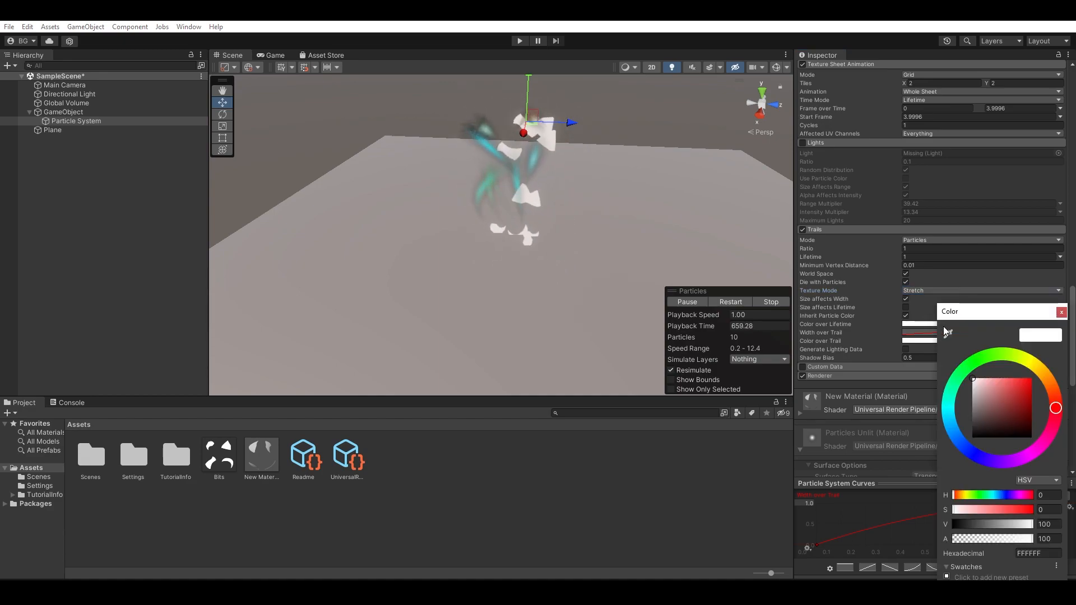
{"action": "left_click", "coordinate": [1060, 324]}
{"action": "left_click", "coordinate": [1059, 324]}
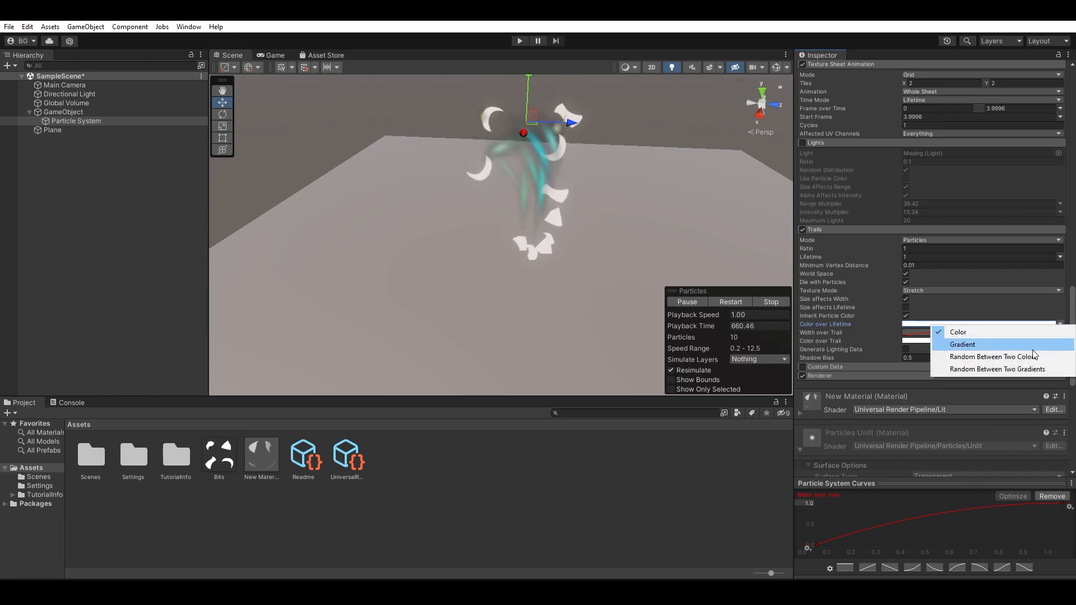
{"action": "left_click", "coordinate": [962, 344]}
{"action": "left_click", "coordinate": [936, 324]}
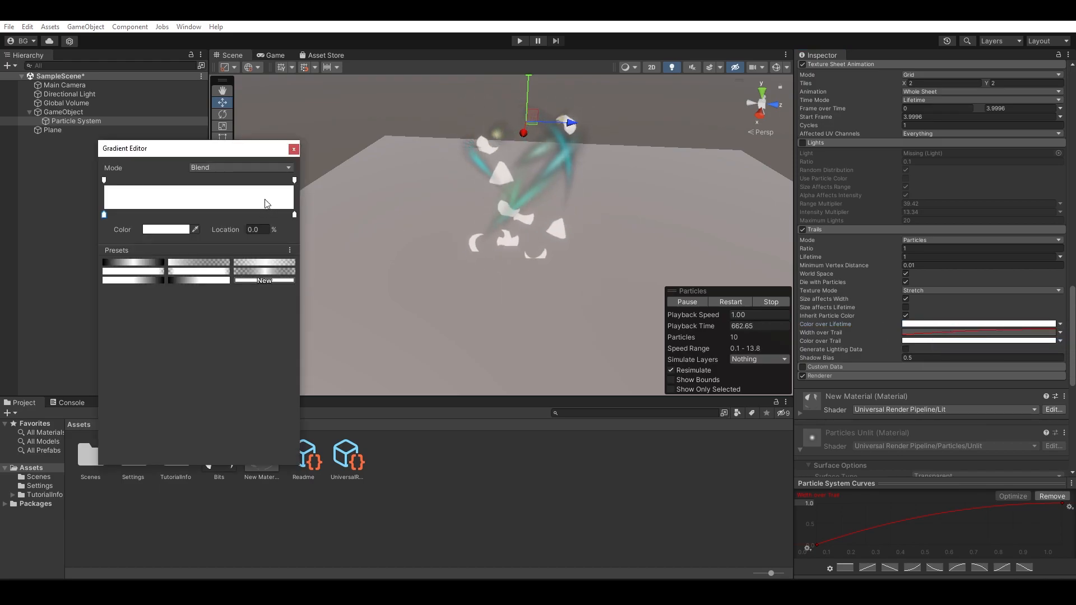
- Try fading the gradient's end alpha key to 0 and restore its alpha to 255
{"action": "left_click", "coordinate": [294, 180]}
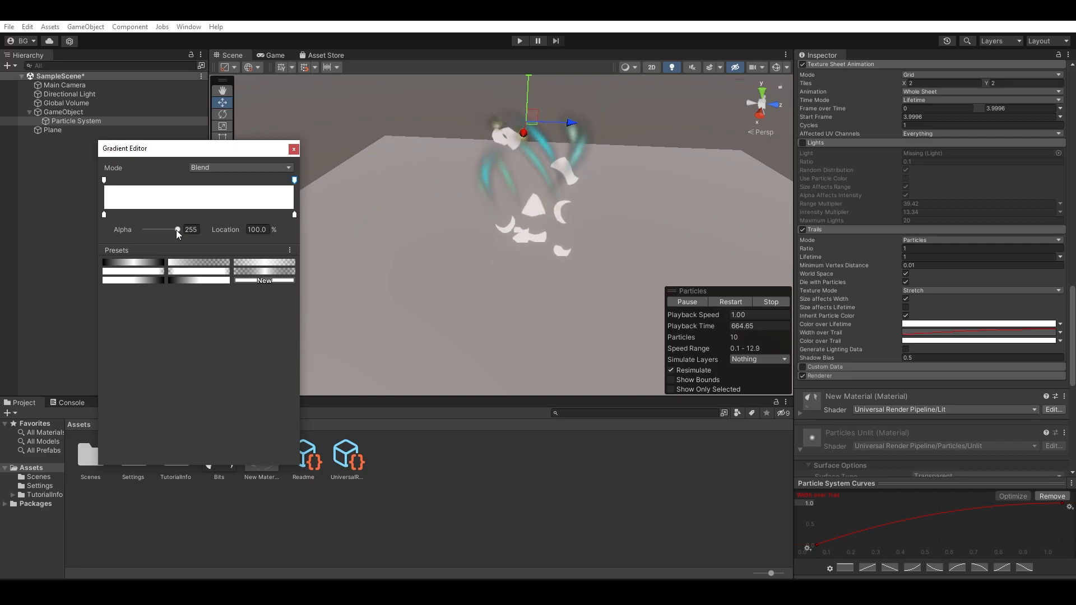
{"action": "left_click_drag", "start_coordinate": [176, 230], "coordinate": [136, 229]}
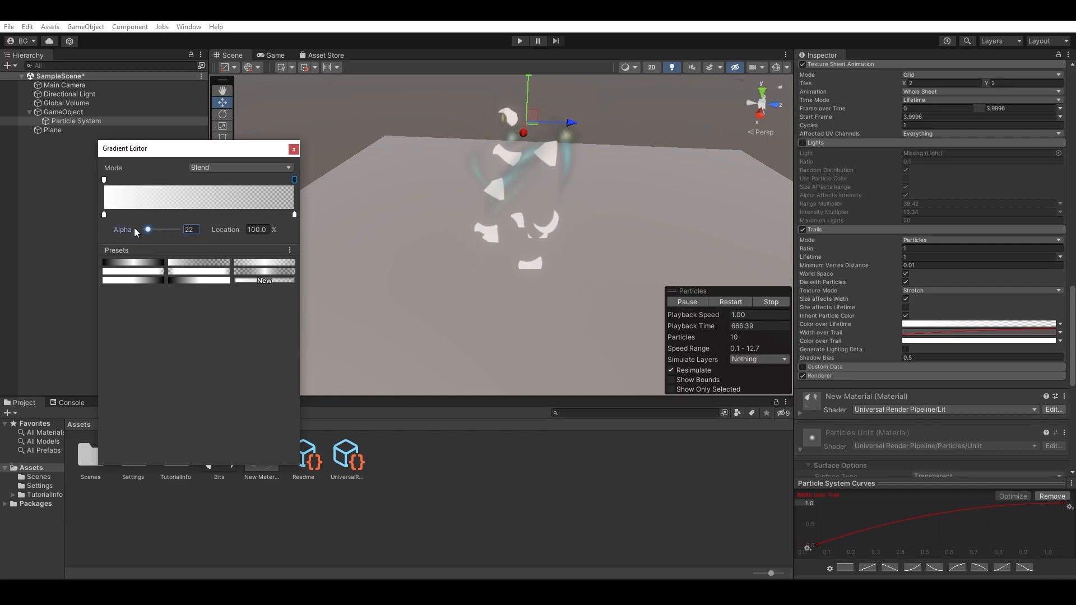
{"action": "mouse_move", "coordinate": [294, 180]}
{"action": "left_mouse_down"}
{"action": "mouse_move", "coordinate": [173, 185]}
{"action": "mouse_move", "coordinate": [293, 188]}
{"action": "left_mouse_up"}
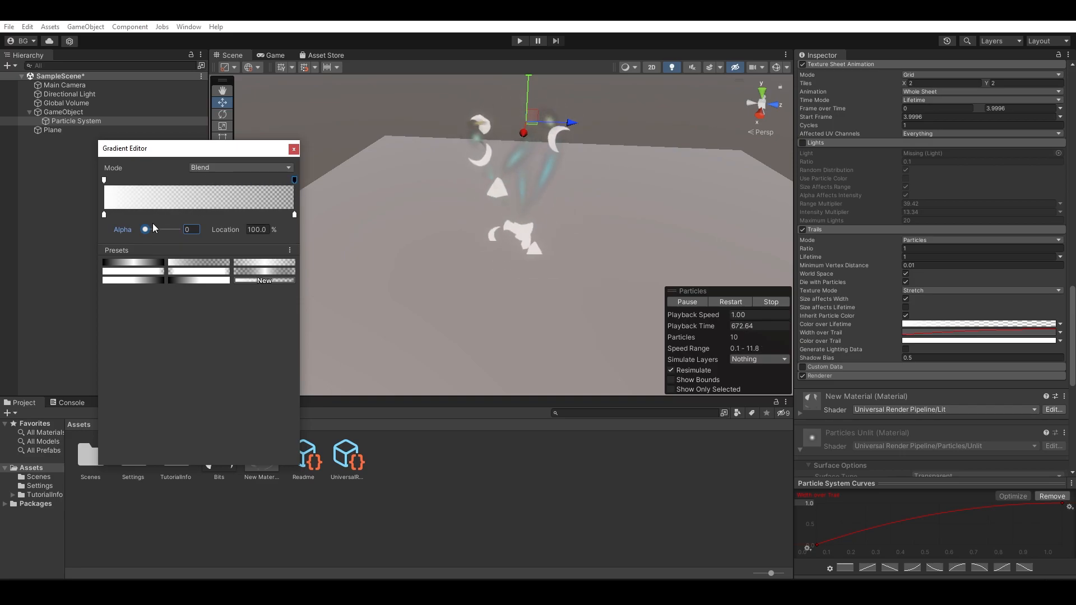
{"action": "left_click_drag", "start_coordinate": [153, 229], "coordinate": [178, 229]}
- Remove the stray alpha key near the gradient's start and set the start alpha key to 0
{"action": "left_click_drag", "start_coordinate": [105, 181], "coordinate": [110, 189]}
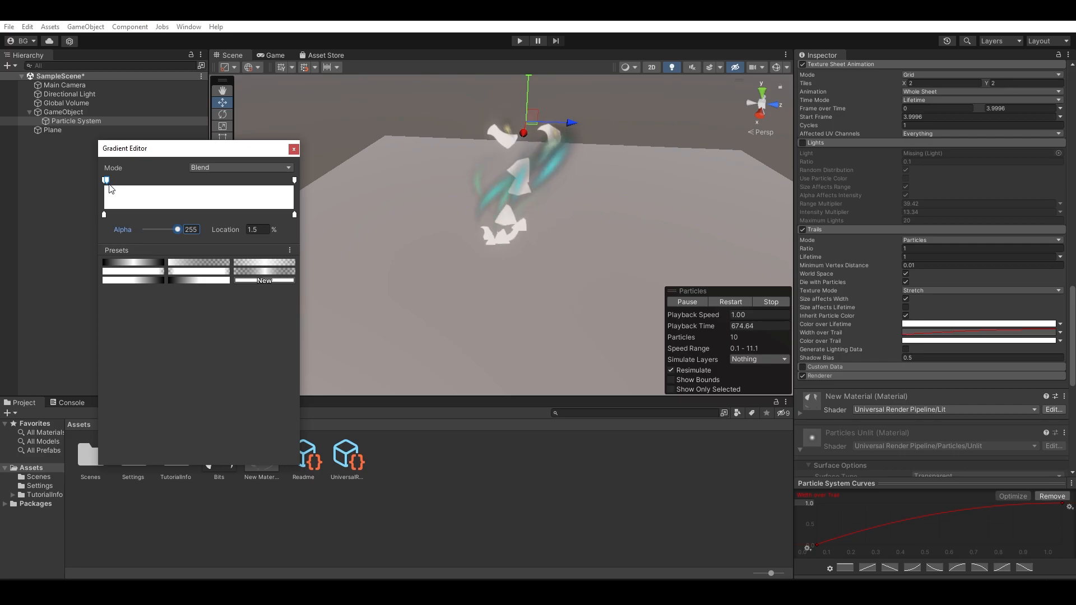
{"action": "left_click", "coordinate": [107, 180]}
{"action": "key", "text": "Delete"}
{"action": "left_click", "coordinate": [105, 181]}
{"action": "left_click_drag", "start_coordinate": [177, 230], "coordinate": [148, 230]}
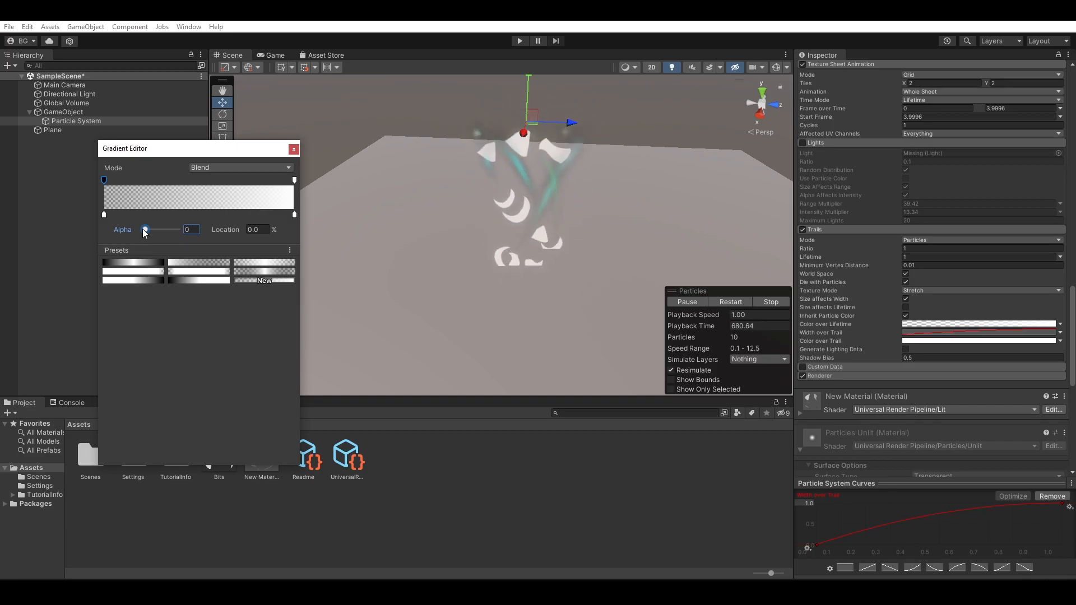
{"action": "mouse_move", "coordinate": [104, 180]}
{"action": "left_mouse_down"}
{"action": "mouse_move", "coordinate": [228, 177]}
{"action": "mouse_move", "coordinate": [91, 183]}
{"action": "left_mouse_up"}
- Try orange (FFB800) and red (FF2A00) on the gradient's start color key, restore it to white, and close the gradient
{"action": "left_click", "coordinate": [103, 214]}
{"action": "left_click", "coordinate": [163, 233]}
{"action": "left_click", "coordinate": [267, 282]}
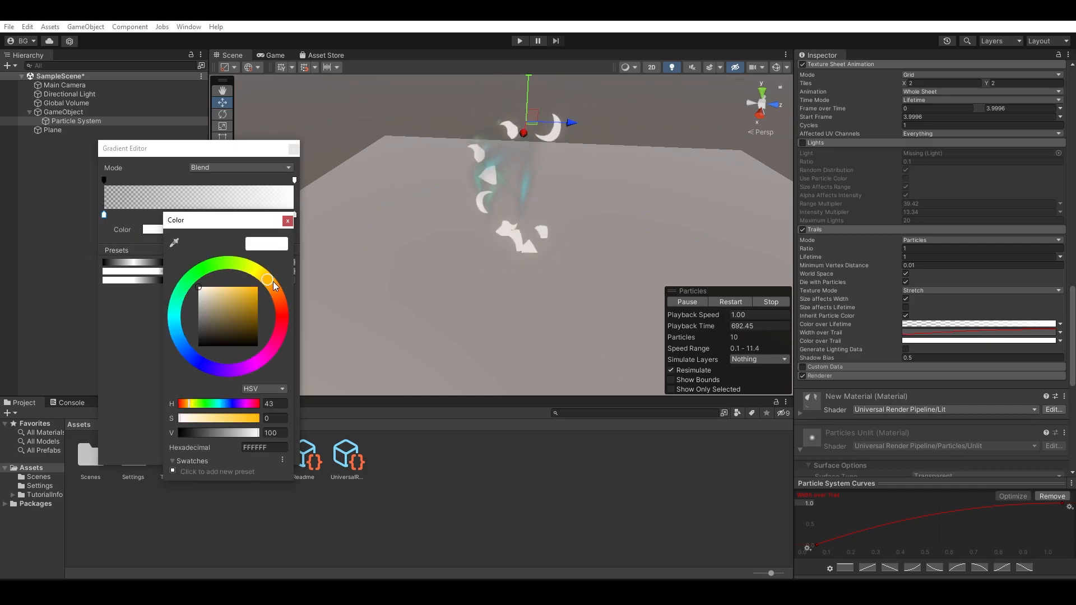
{"action": "left_click_drag", "start_coordinate": [252, 300], "coordinate": [285, 257]}
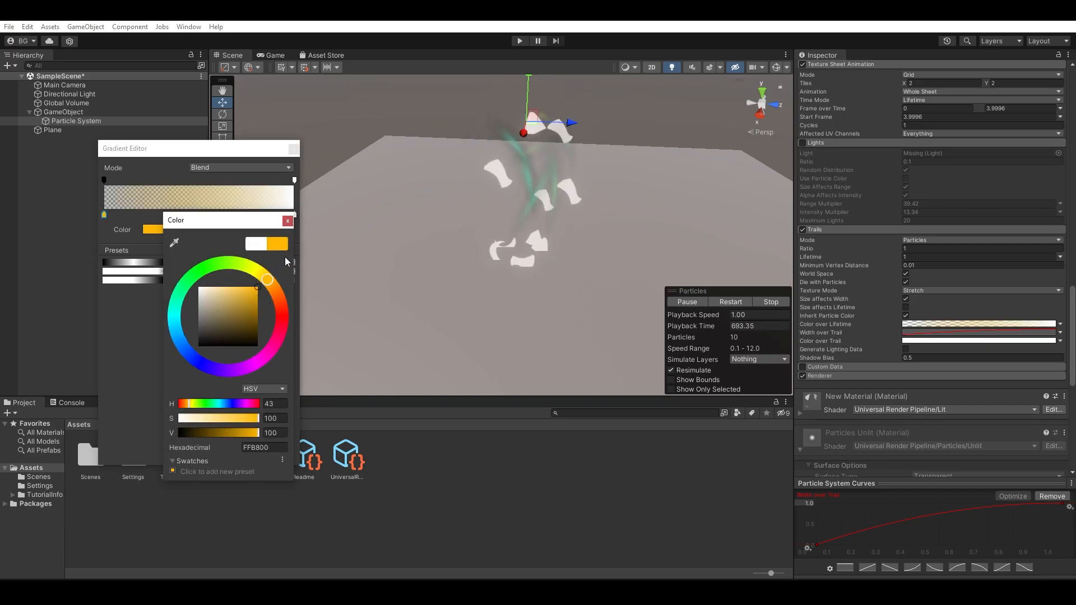
{"action": "left_click", "coordinate": [283, 302]}
{"action": "left_click", "coordinate": [286, 306]}
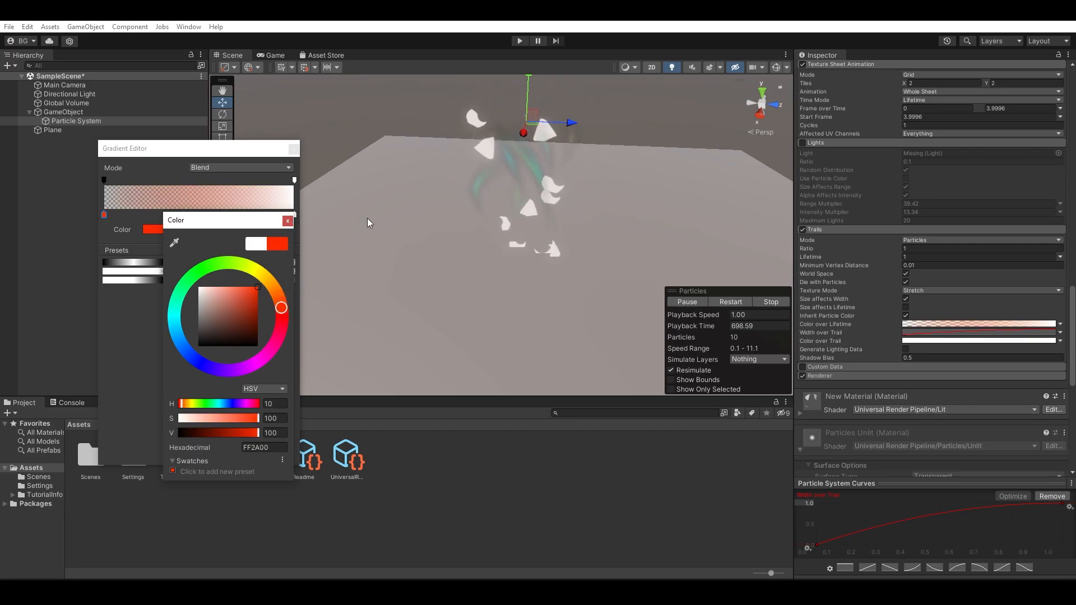
{"action": "left_click", "coordinate": [286, 221]}
{"action": "left_click", "coordinate": [169, 231]}
{"action": "left_click", "coordinate": [250, 306]}
{"action": "left_click_drag", "start_coordinate": [170, 251], "coordinate": [171, 250]}
{"action": "left_click", "coordinate": [300, 223]}
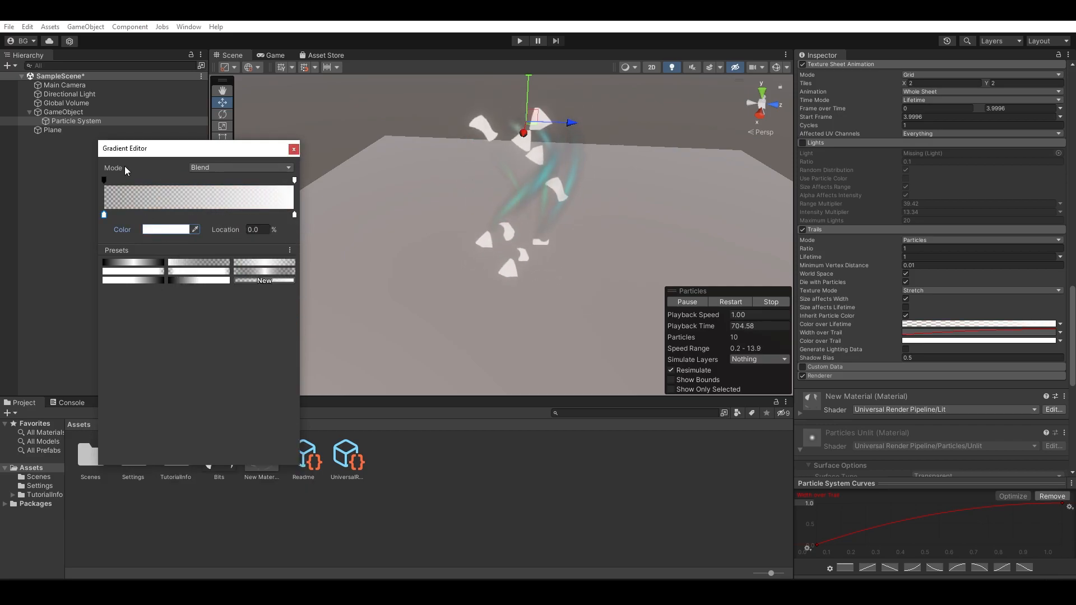
{"action": "left_click", "coordinate": [293, 149]}
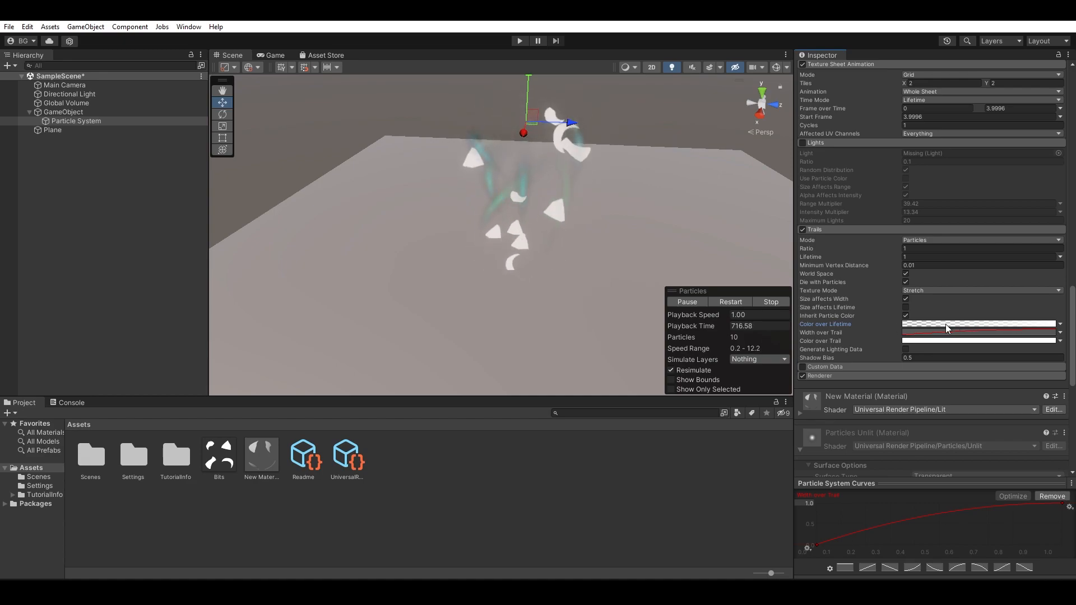
- Switch the trails' Color over Trail to Gradient, open it, and leave its end alpha key at 255
{"action": "left_click", "coordinate": [1058, 342]}
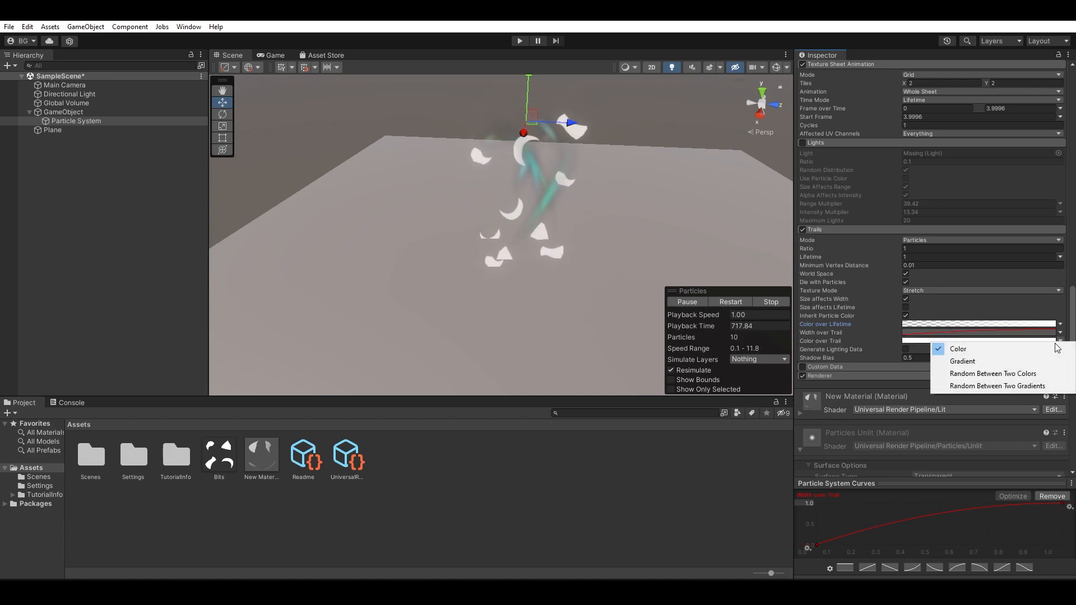
{"action": "left_click", "coordinate": [1025, 361]}
{"action": "left_click", "coordinate": [985, 342]}
{"action": "left_click", "coordinate": [294, 180]}
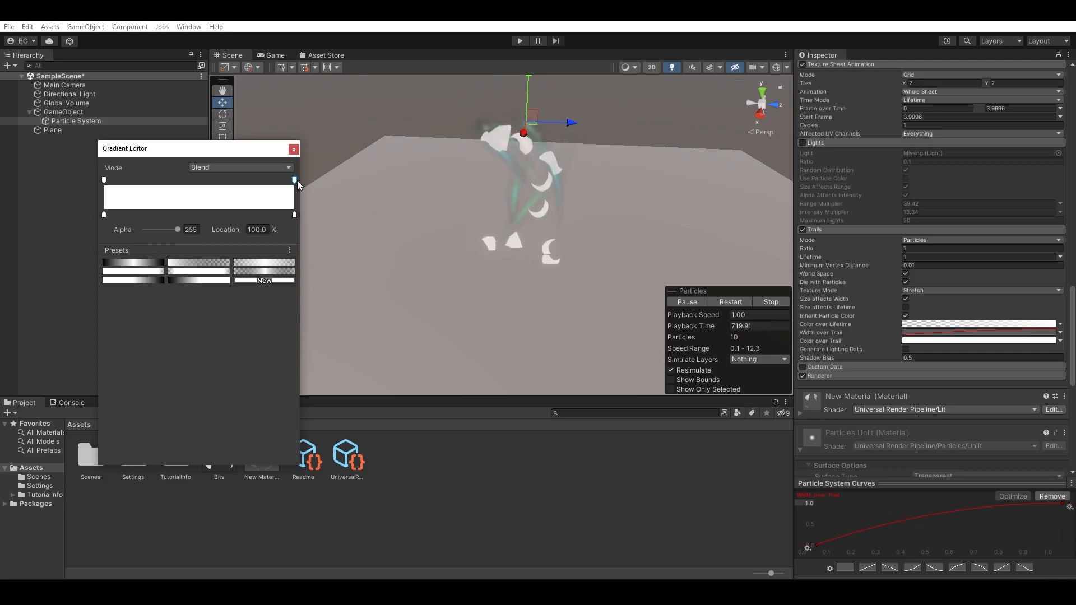
{"action": "left_click_drag", "start_coordinate": [166, 229], "coordinate": [248, 233]}
- Set the start color key of the Color over Trail gradient to yellow (FFCC00)
{"action": "left_click", "coordinate": [105, 214]}
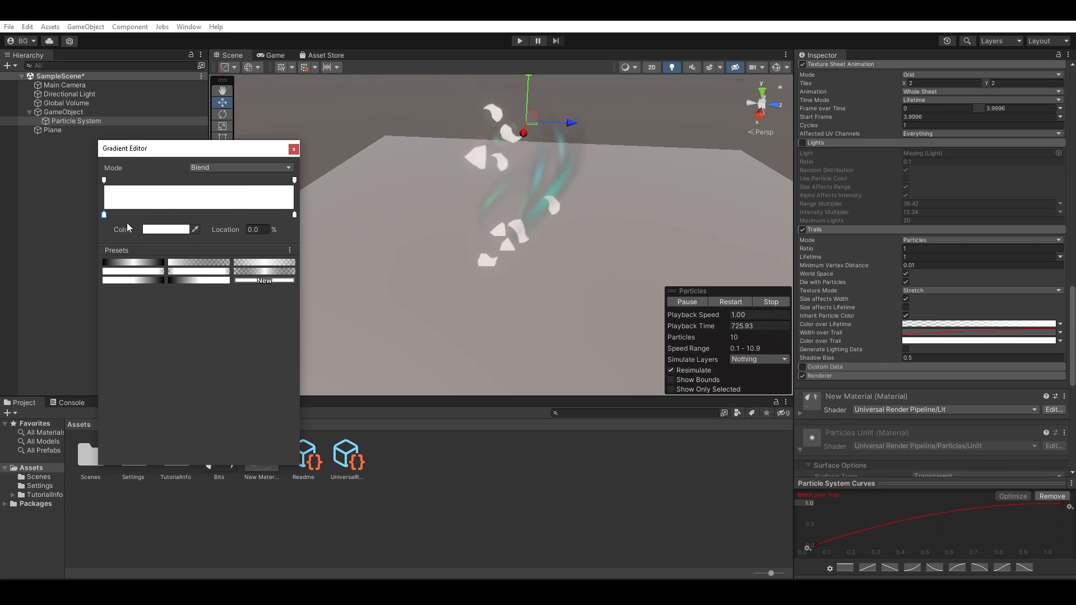
{"action": "left_click", "coordinate": [168, 229]}
{"action": "left_click", "coordinate": [265, 280]}
{"action": "left_click_drag", "start_coordinate": [246, 312], "coordinate": [289, 237]}
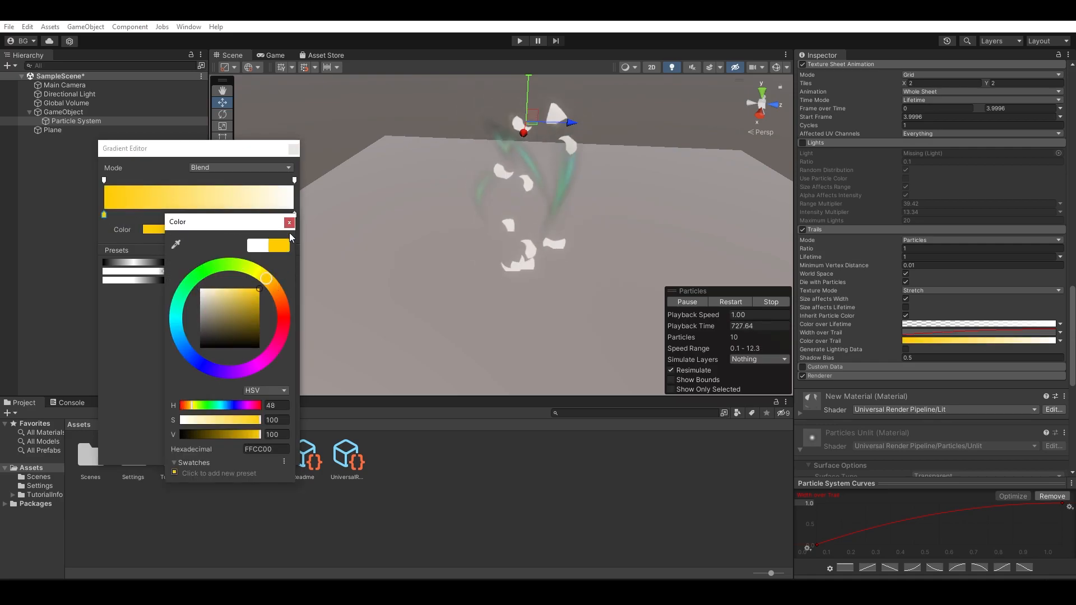
{"action": "left_click", "coordinate": [289, 222]}
- Set the end color key of the Color over Trail gradient to red (FF0000) and close the gradient
{"action": "left_click", "coordinate": [294, 214]}
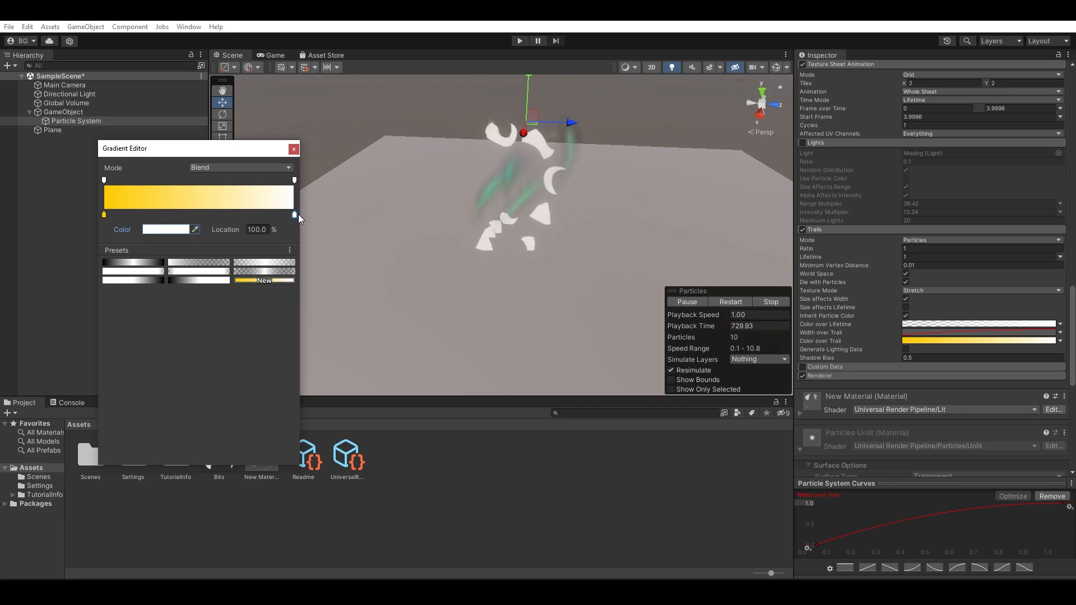
{"action": "left_click", "coordinate": [168, 230]}
{"action": "left_click_drag", "start_coordinate": [250, 295], "coordinate": [286, 271]}
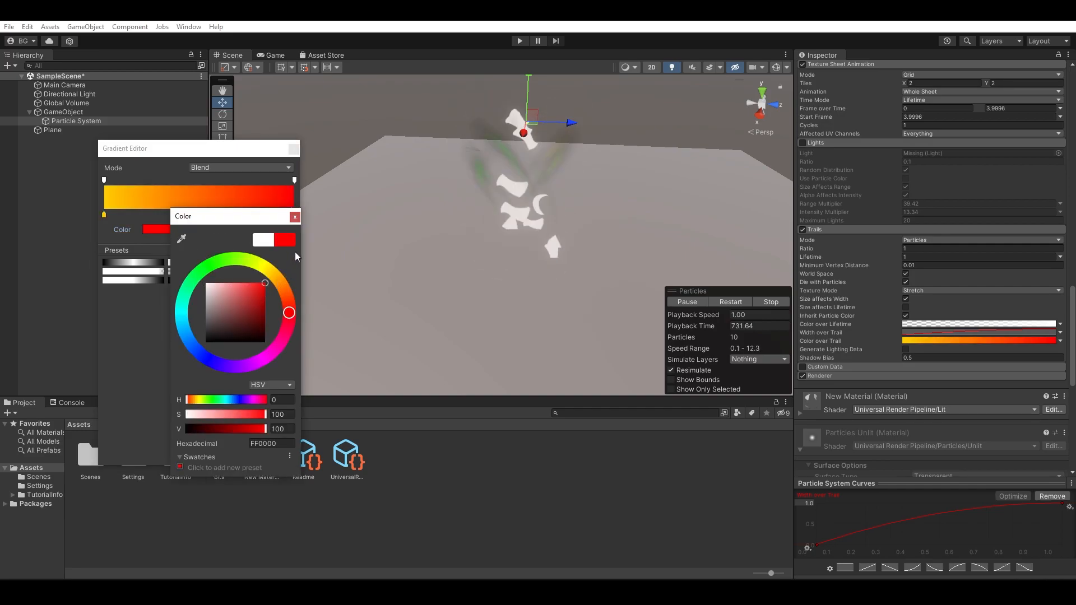
{"action": "left_click", "coordinate": [295, 216]}
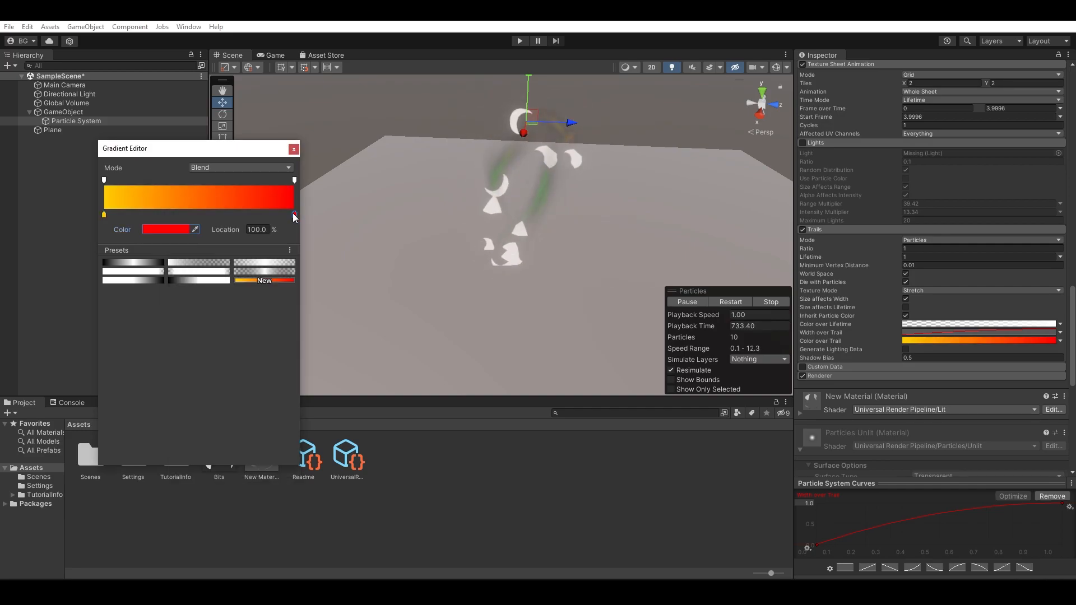
{"action": "left_click", "coordinate": [294, 150]}
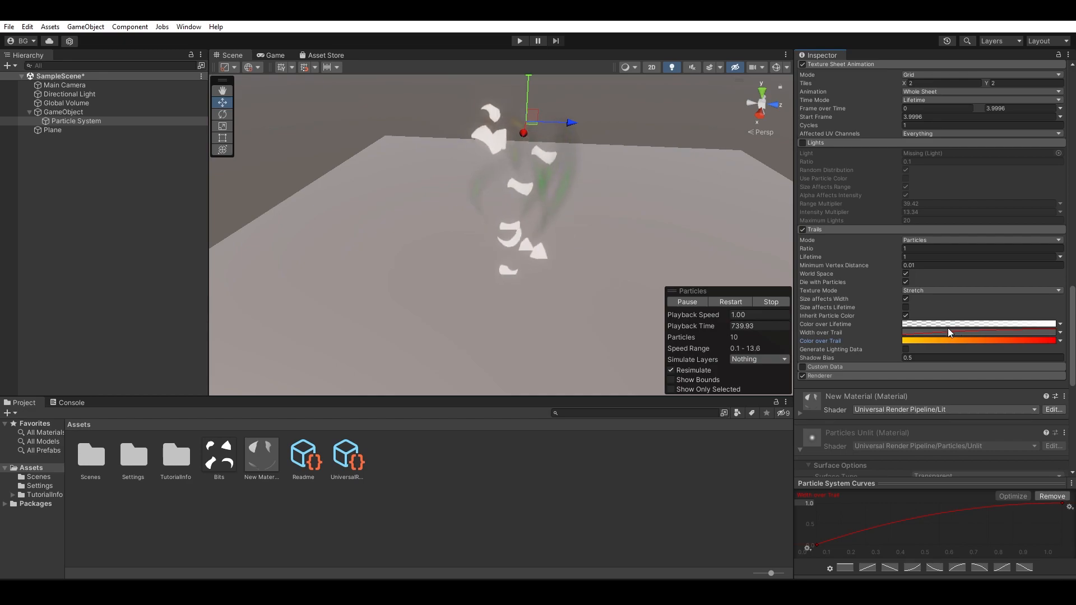
- Examine the Custom Data module's description and its Custom1 and Custom2 mode settings, and collapse the module
{"action": "scroll", "coordinate": [949, 331], "scroll_direction": "down", "scroll_amount": 1}
{"action": "left_click", "coordinate": [877, 336]}
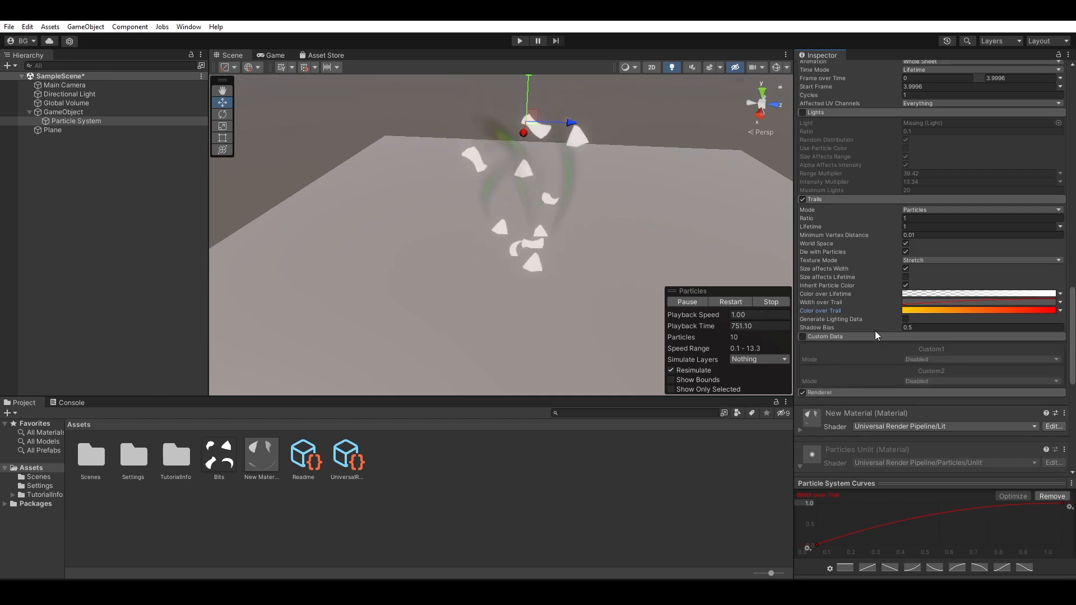
{"action": "mouse_move", "coordinate": [822, 344]}
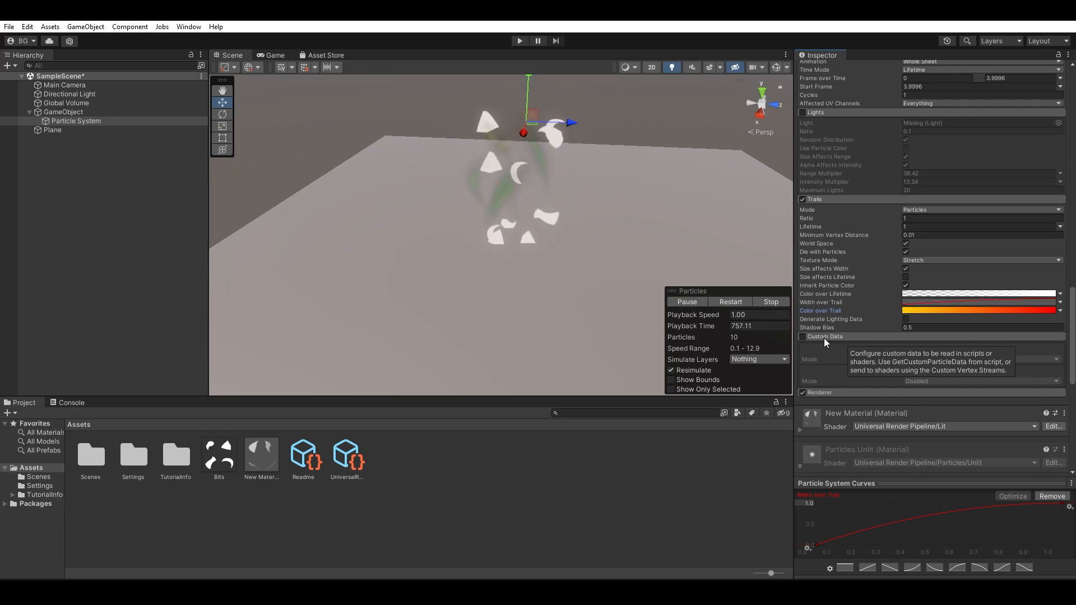
{"action": "scroll", "coordinate": [907, 319], "scroll_direction": "down", "scroll_amount": 2}
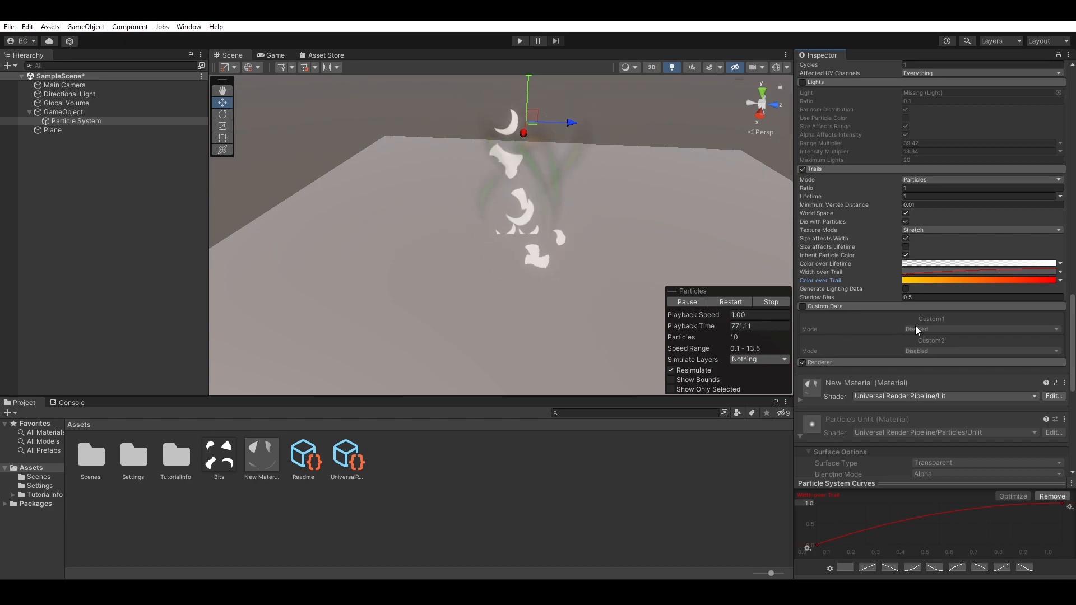
{"action": "scroll", "coordinate": [915, 325], "scroll_direction": "down", "scroll_amount": 3}
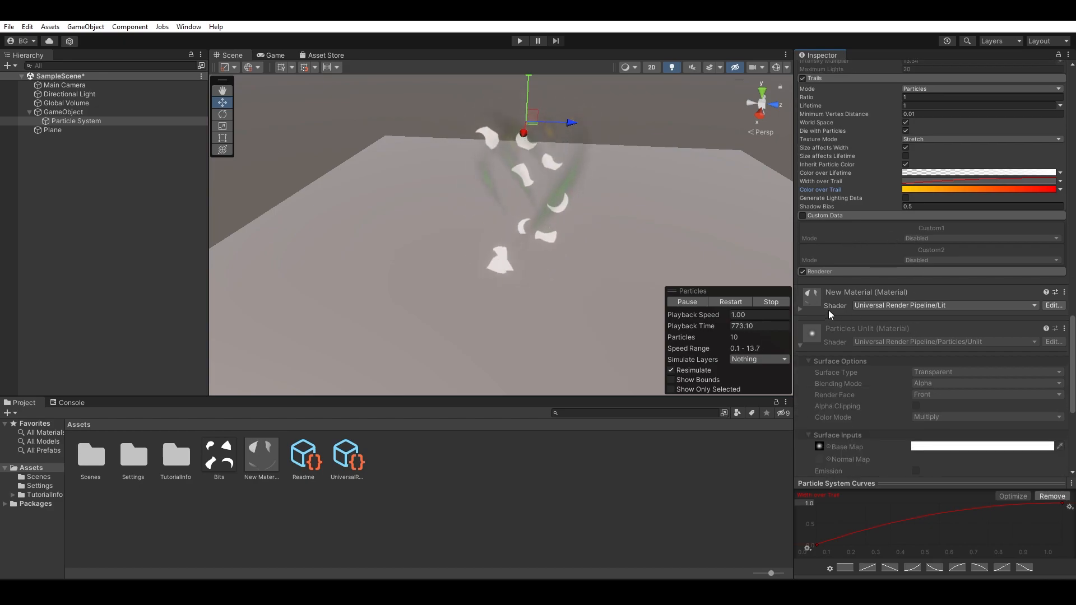
{"action": "left_click", "coordinate": [835, 214]}
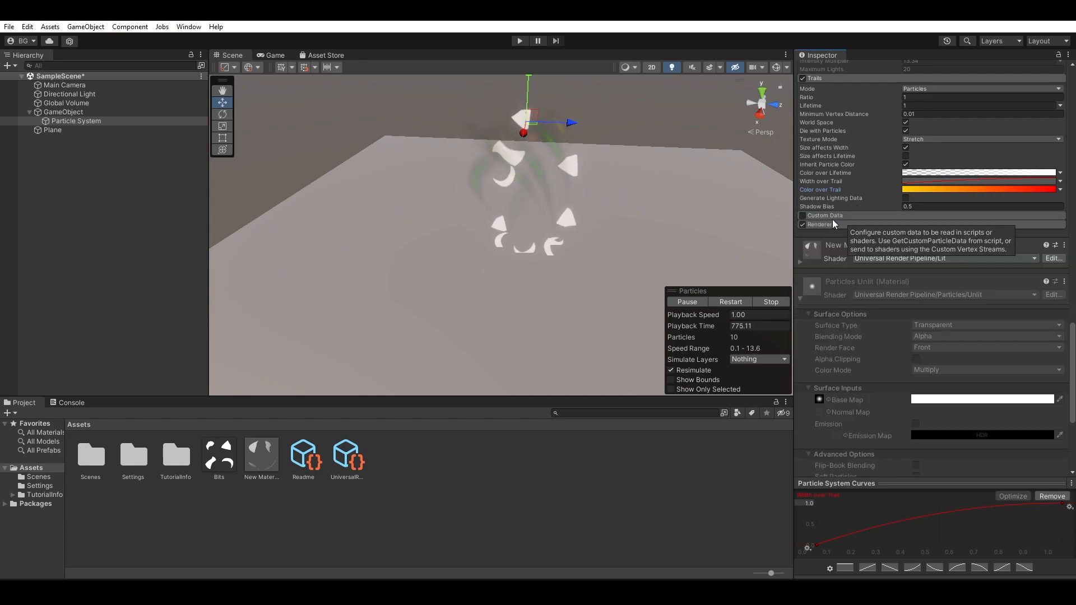
{"action": "left_click", "coordinate": [831, 214]}
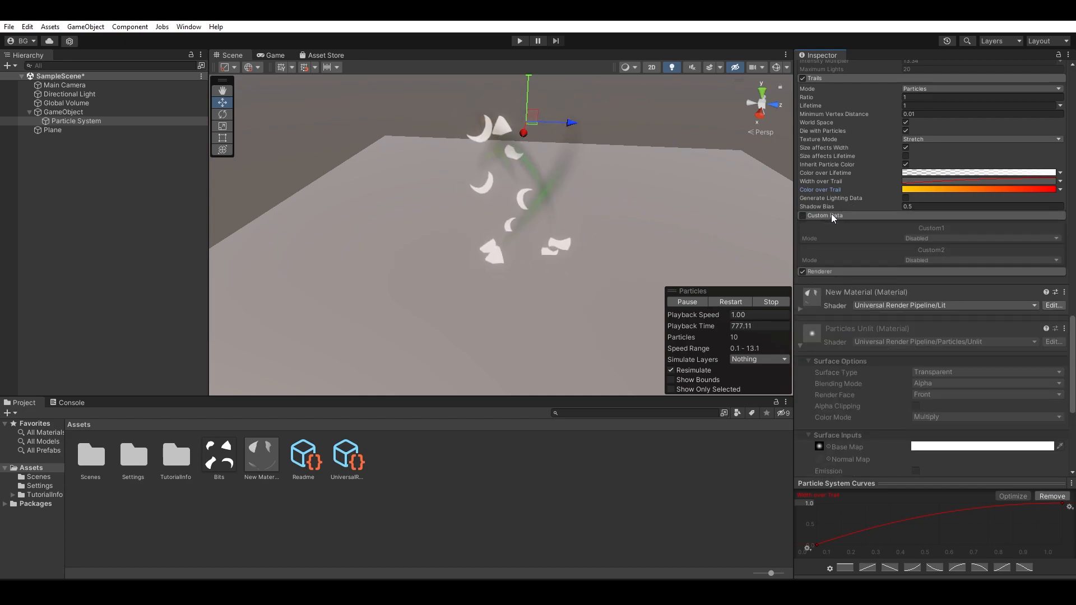
{"action": "left_click", "coordinate": [831, 215]}
- Expand the Renderer module and set its Render Mode to Stretched Billboard
{"action": "left_click", "coordinate": [832, 226]}
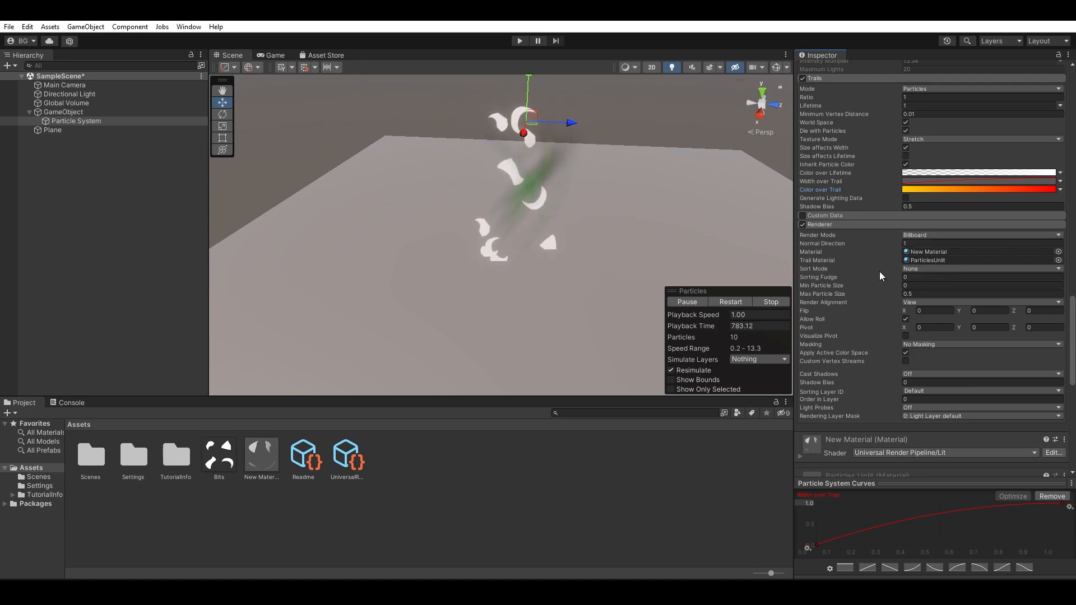
{"action": "left_click", "coordinate": [923, 236]}
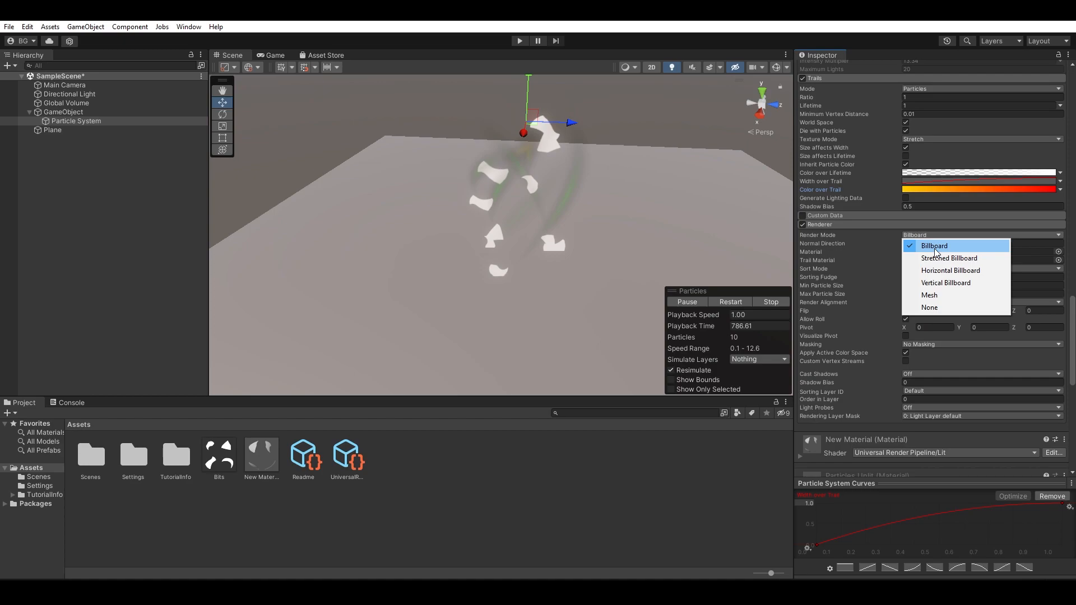
{"action": "left_click", "coordinate": [948, 258]}
- Disable the Trails module and raise the stretched billboard's Length Scale to 3.11
{"action": "scroll", "coordinate": [930, 253], "scroll_direction": "up", "scroll_amount": 3}
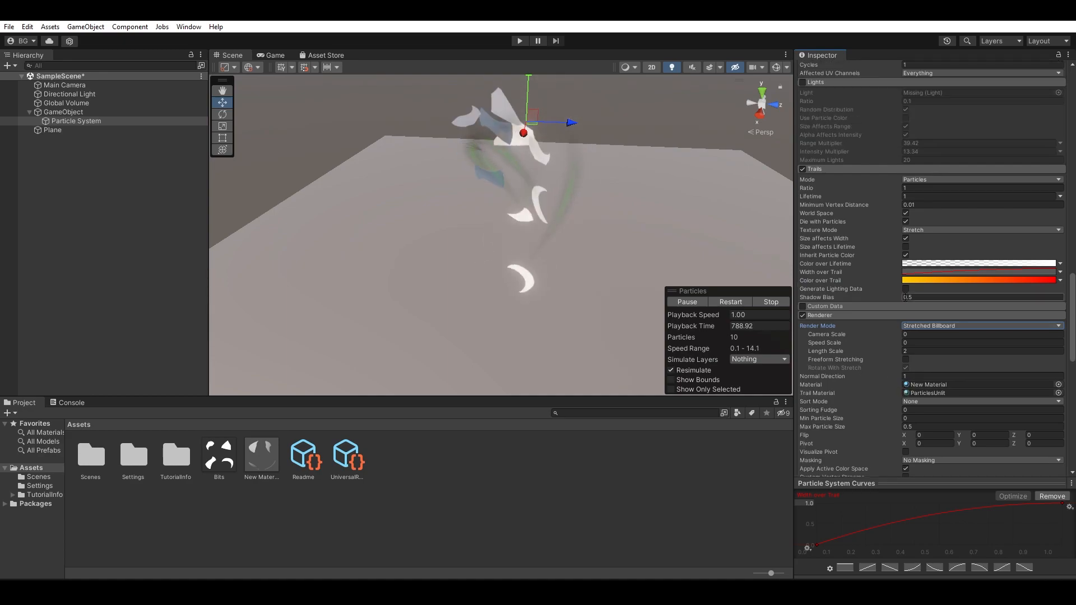
{"action": "left_click", "coordinate": [803, 169]}
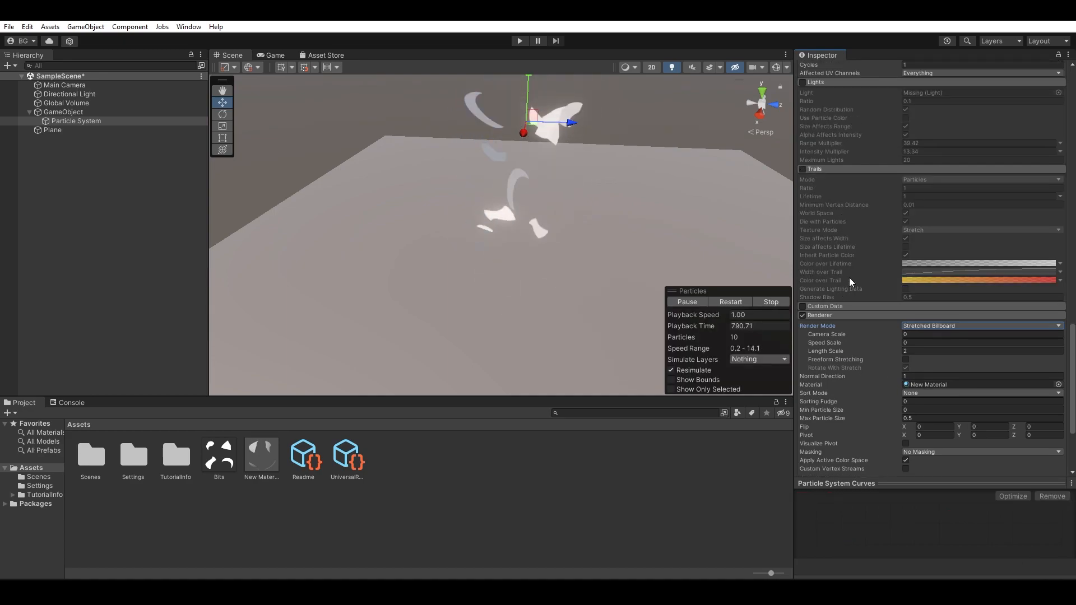
{"action": "scroll", "coordinate": [863, 286], "scroll_direction": "down", "scroll_amount": 2}
{"action": "left_click", "coordinate": [885, 292]}
{"action": "left_click_drag", "start_coordinate": [885, 291], "coordinate": [915, 268]}
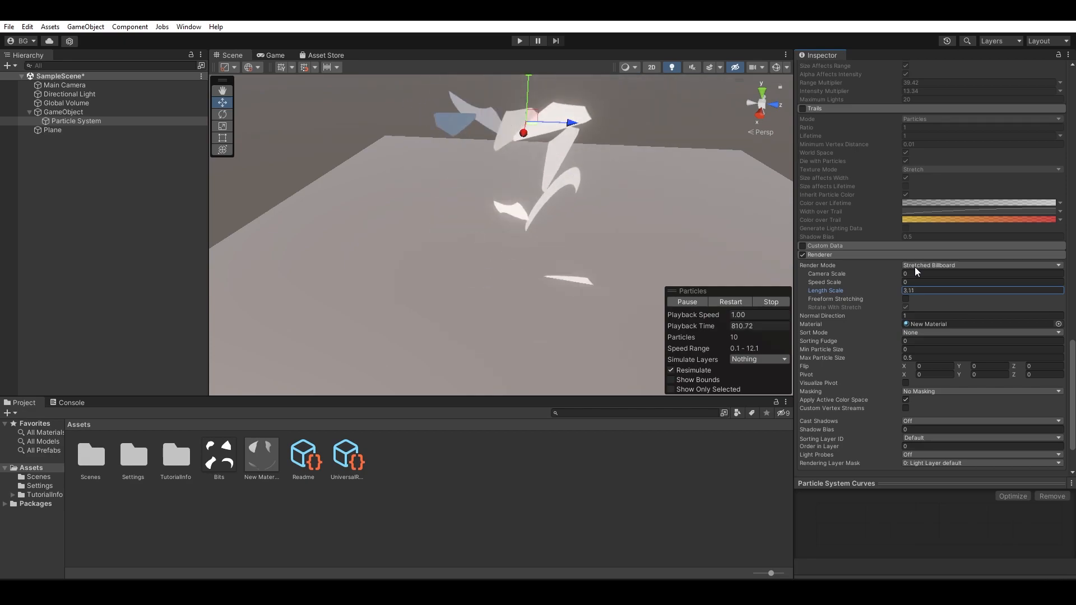
- Return the Renderer's Render Mode to Billboard and change it to Mesh, using the Cube mesh
{"action": "left_click", "coordinate": [915, 268]}
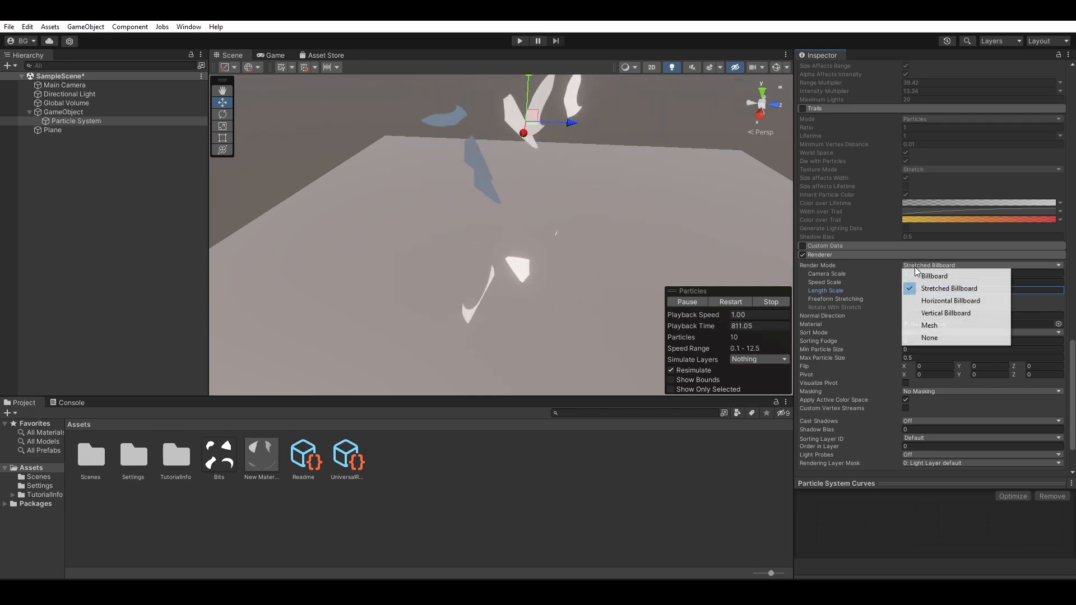
{"action": "left_click", "coordinate": [948, 276]}
{"action": "left_click", "coordinate": [918, 265]}
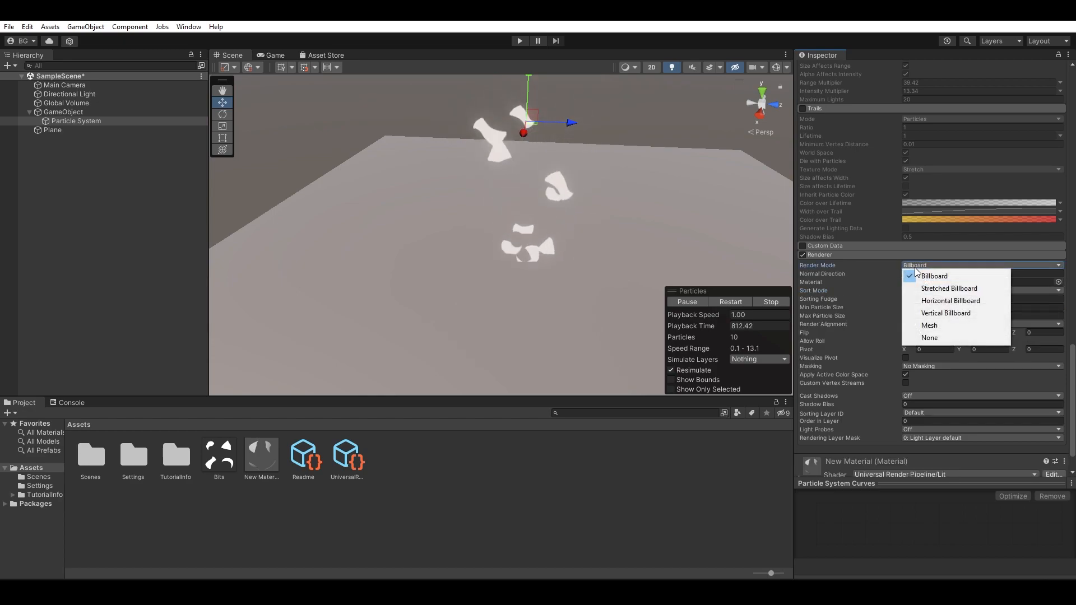
{"action": "left_click", "coordinate": [948, 325]}
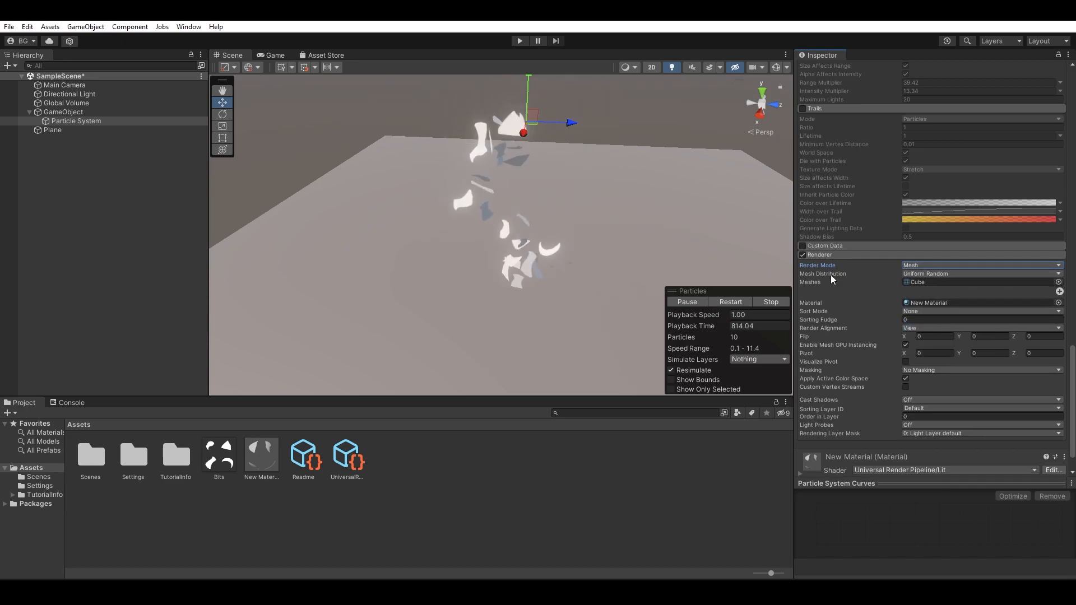
{"action": "left_click_drag", "start_coordinate": [544, 205], "coordinate": [655, 226], "text": "alt"}
- Remove the Base Map texture from New Material
{"action": "left_click", "coordinate": [261, 456]}
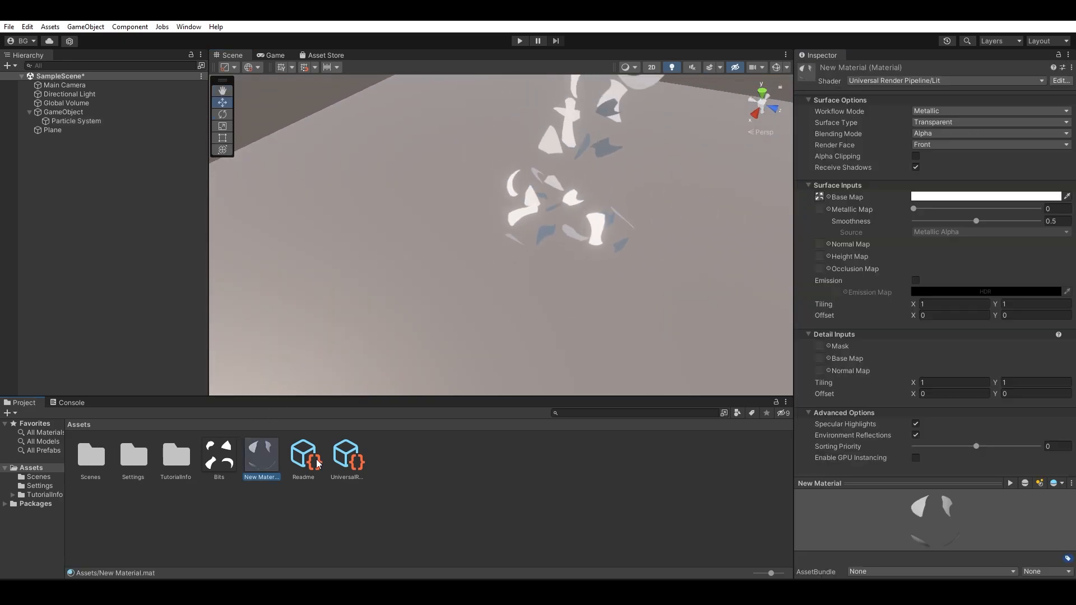
{"action": "left_click", "coordinate": [827, 196]}
{"action": "double_click", "coordinate": [859, 237]}
{"action": "left_click_drag", "start_coordinate": [530, 232], "coordinate": [447, 151], "text": "alt"}
- Select the Particle System and change the Renderer module's particle mesh to Sphere
{"action": "left_click", "coordinate": [84, 121]}
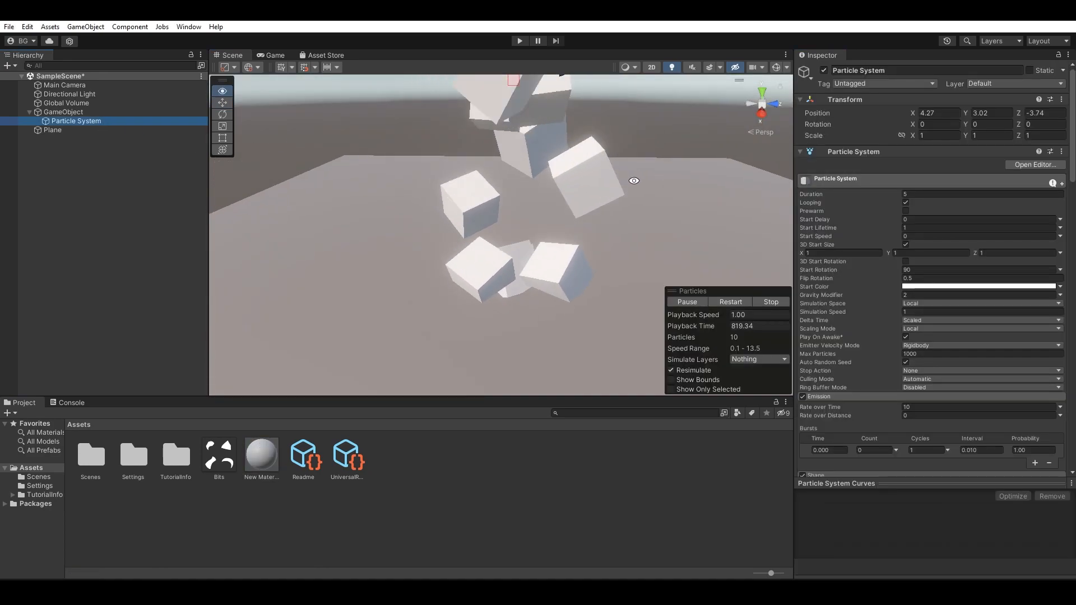
{"action": "scroll", "coordinate": [936, 263], "scroll_direction": "down", "scroll_amount": 15}
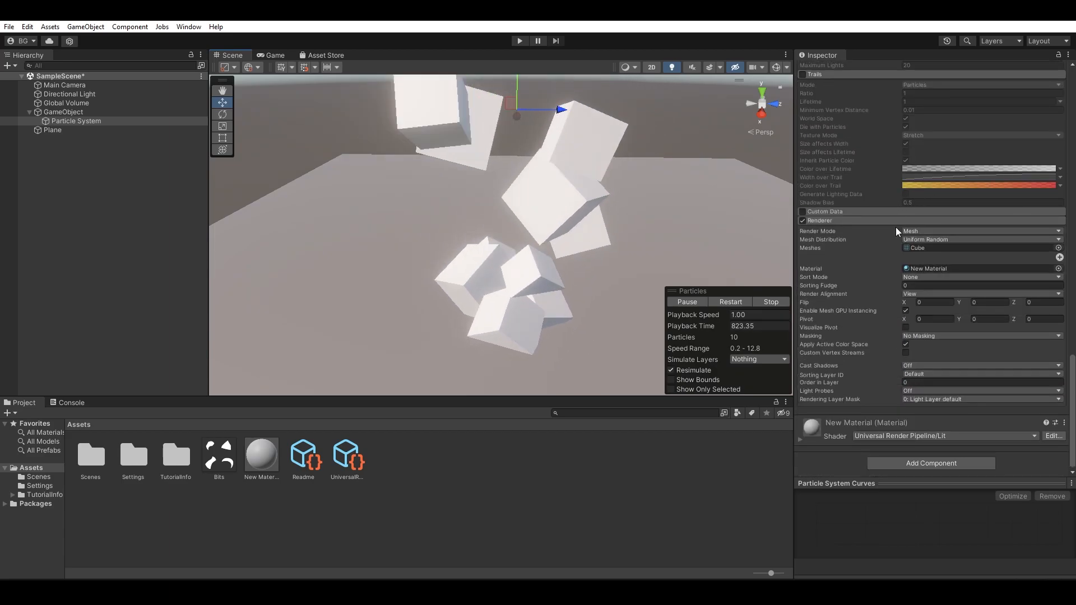
{"action": "left_click_drag", "start_coordinate": [647, 212], "coordinate": [676, 204], "text": "alt"}
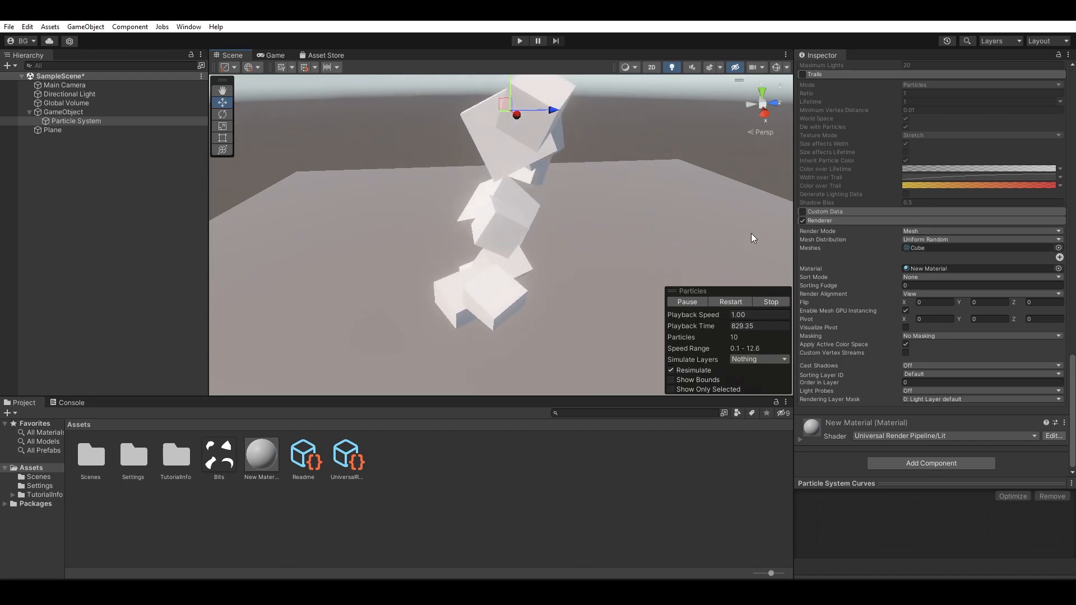
{"action": "mouse_move", "coordinate": [668, 202]}
{"action": "left_mouse_down", "text": "alt"}
{"action": "mouse_move", "coordinate": [646, 216]}
{"action": "mouse_move", "coordinate": [659, 208]}
{"action": "mouse_move", "coordinate": [675, 226]}
{"action": "mouse_move", "coordinate": [689, 187]}
{"action": "mouse_move", "coordinate": [671, 182]}
{"action": "left_mouse_up", "text": "alt"}
{"action": "middle_click_drag", "start_coordinate": [671, 182], "coordinate": [684, 169]}
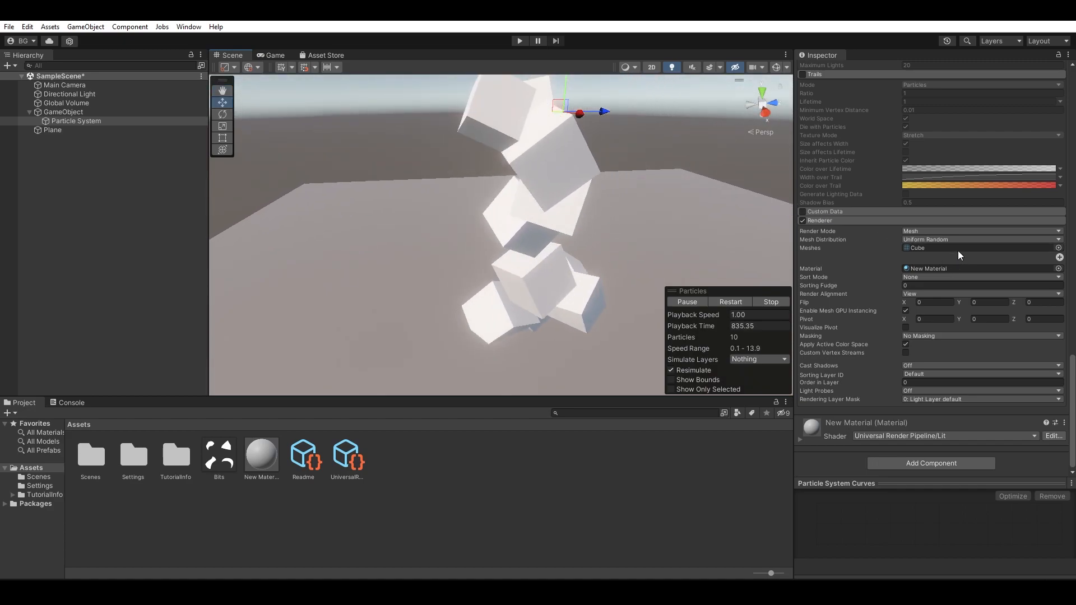
{"action": "left_click", "coordinate": [1058, 247]}
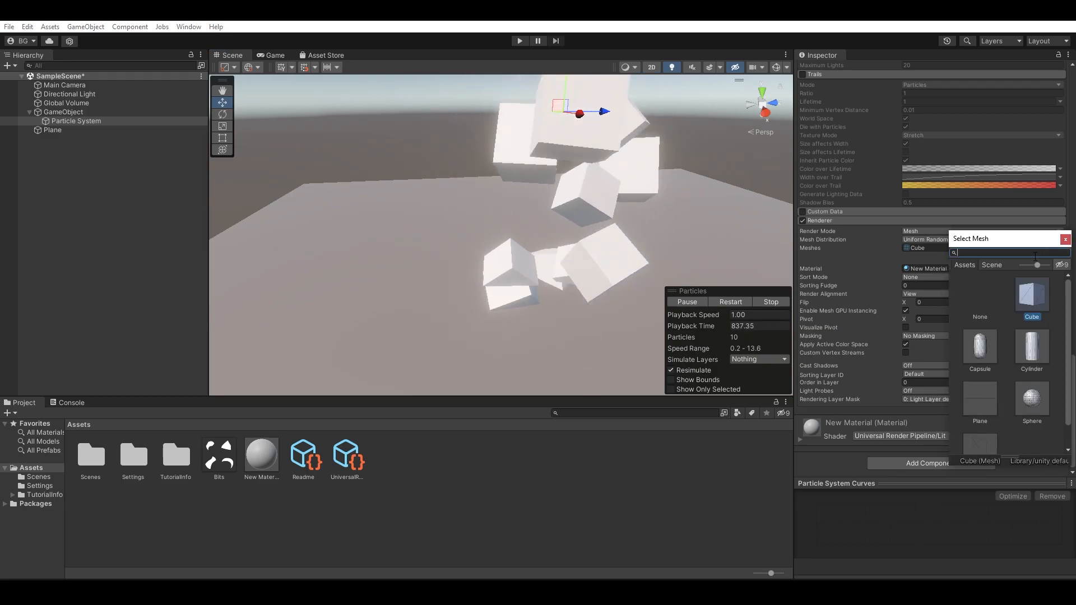
{"action": "left_click", "coordinate": [982, 348]}
{"action": "left_click", "coordinate": [1032, 398]}
{"action": "double_click", "coordinate": [1037, 395]}
{"action": "left_click_drag", "start_coordinate": [629, 212], "coordinate": [643, 250], "text": "alt"}
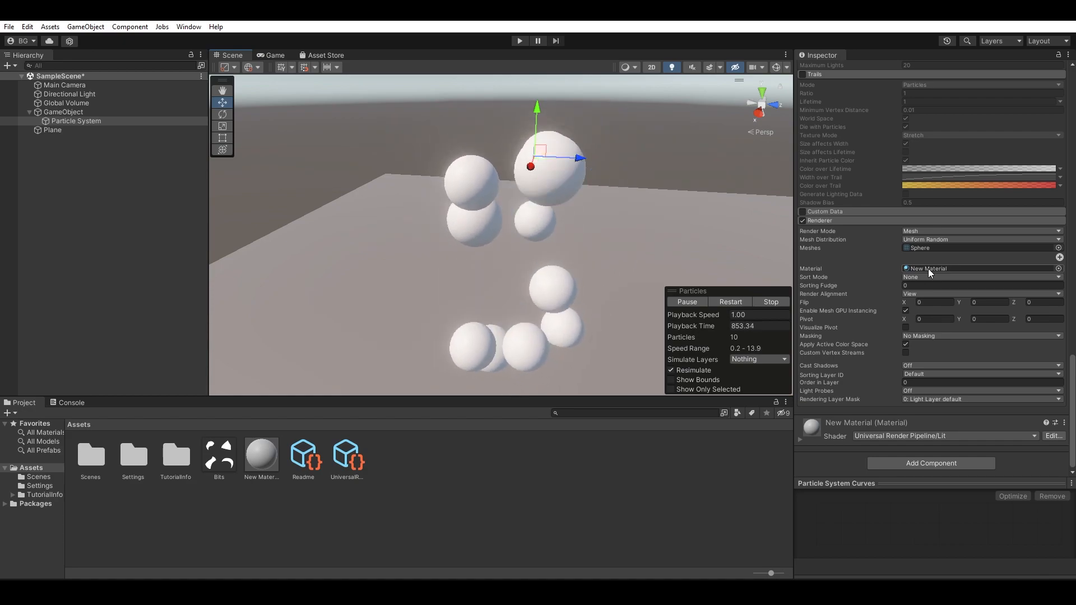
- Assign New Material to the Renderer, and briefly enable the Trails module to check its Trail Material slot
{"action": "left_click_drag", "start_coordinate": [264, 456], "coordinate": [942, 270]}
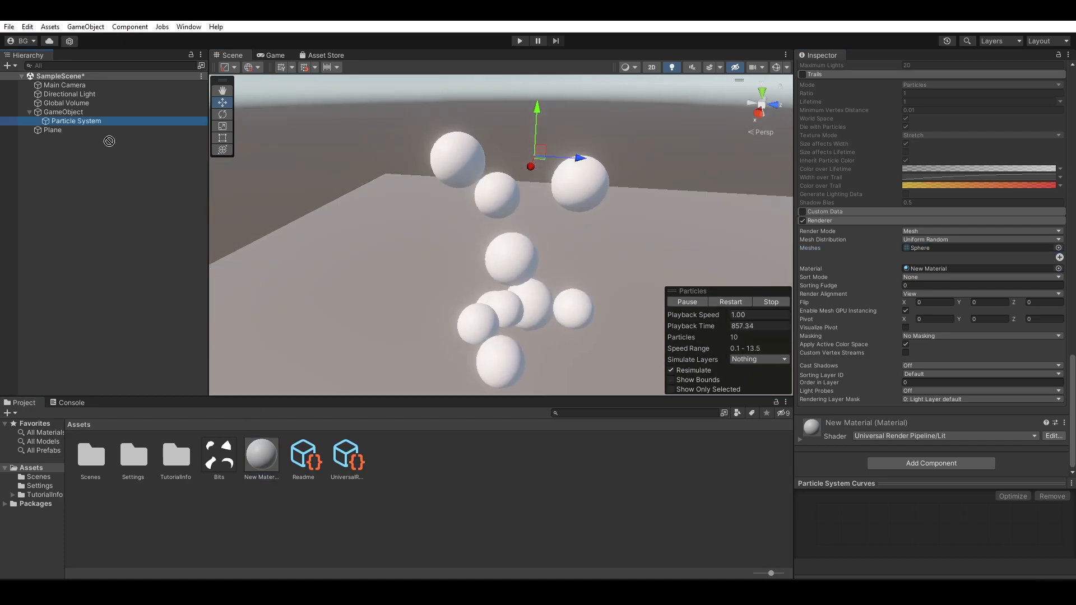
{"action": "left_click", "coordinate": [86, 123]}
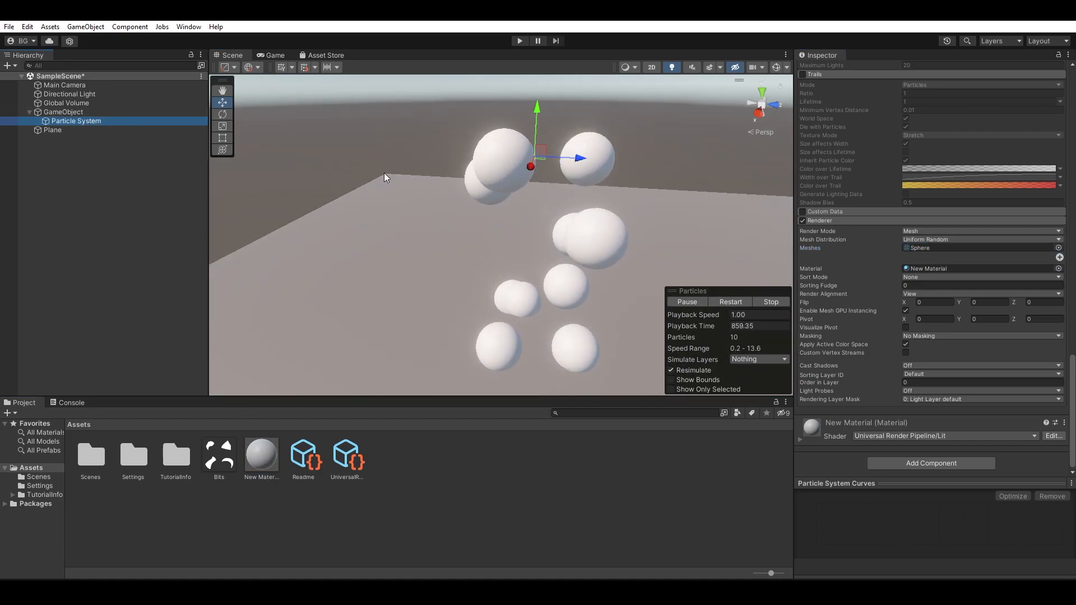
{"action": "scroll", "coordinate": [873, 266], "scroll_direction": "up", "scroll_amount": 2}
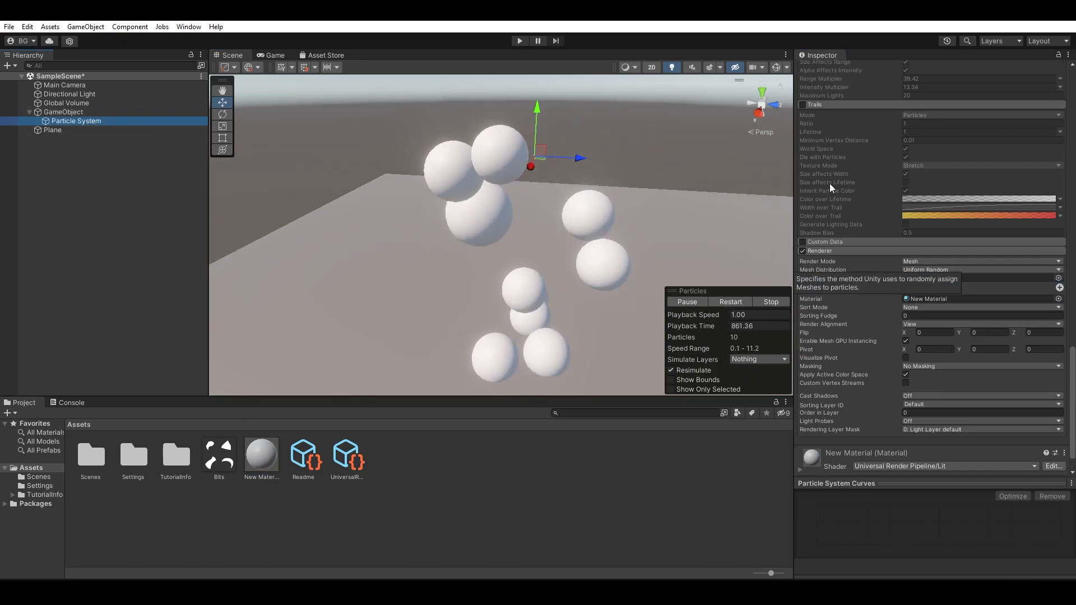
{"action": "left_click", "coordinate": [802, 104]}
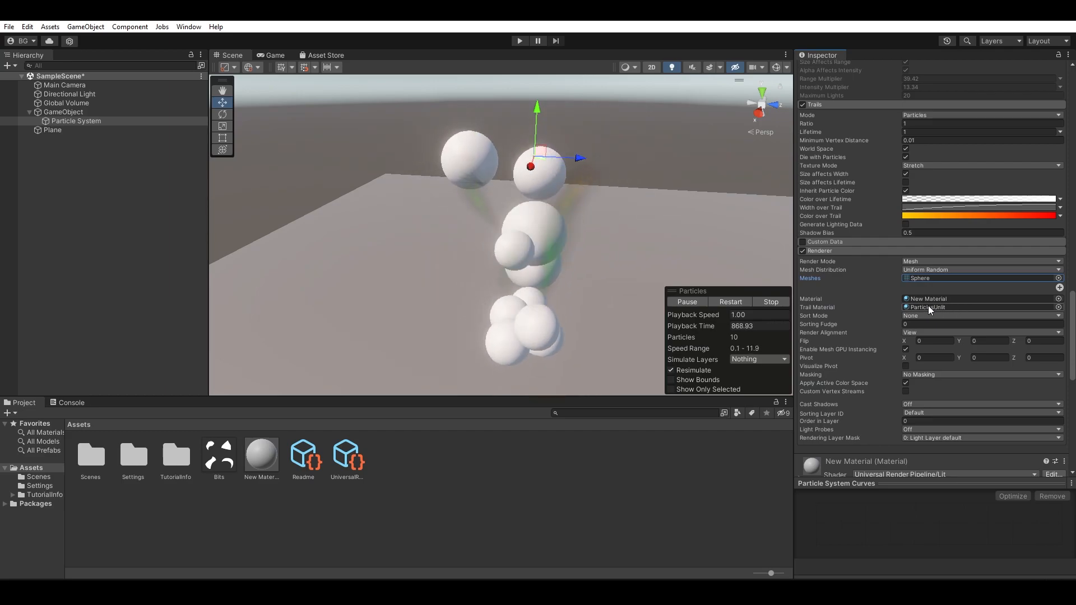
{"action": "left_click", "coordinate": [804, 104]}
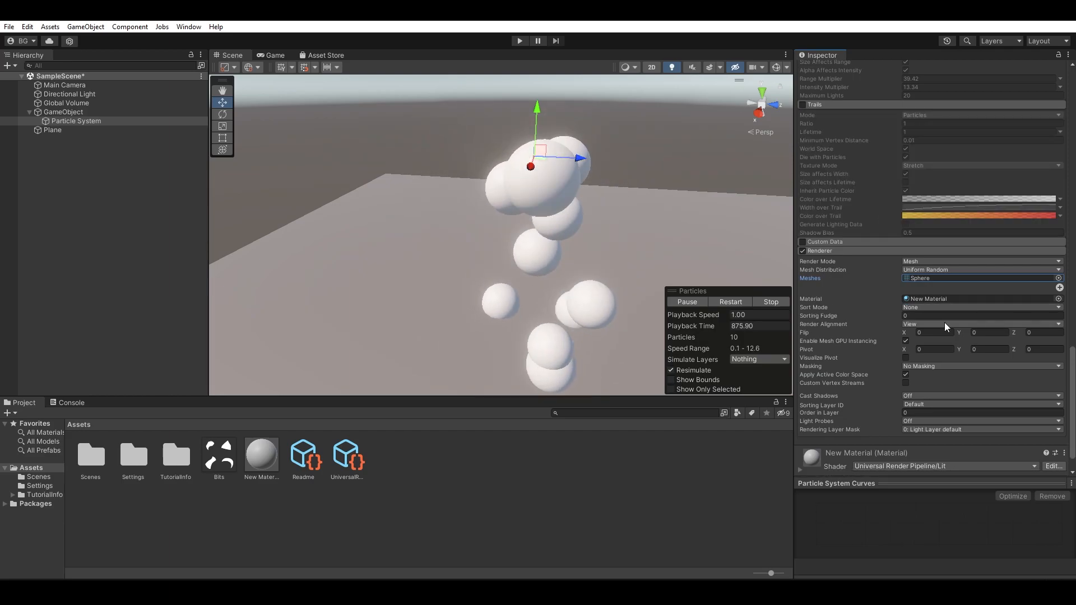
- Try the Renderer's Sort Mode options By Distance, Oldest in Front and By Depth on the sphere particles
{"action": "left_click", "coordinate": [914, 307]}
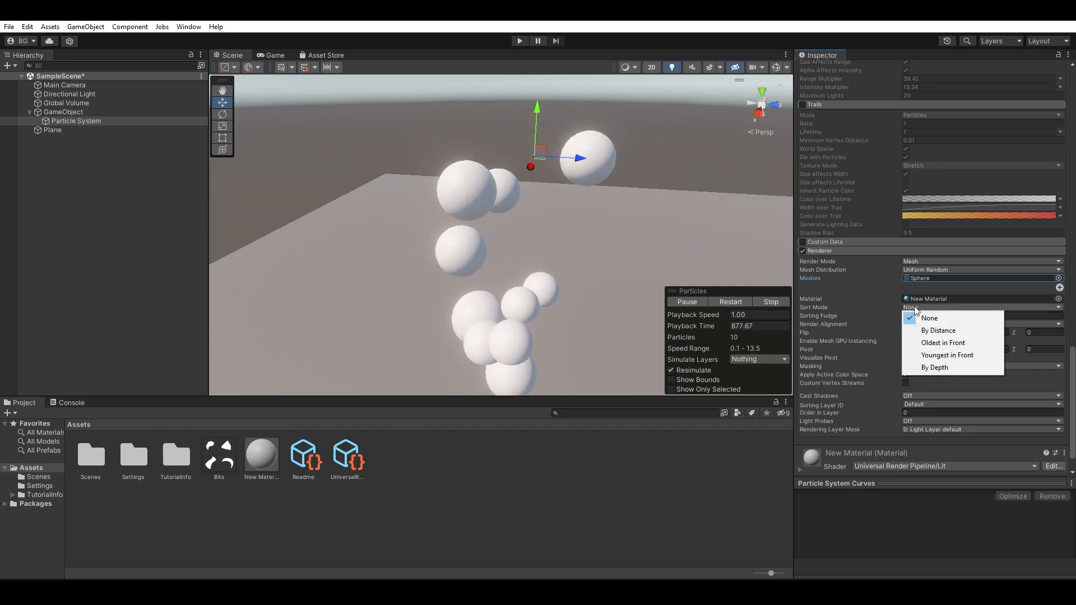
{"action": "left_click", "coordinate": [956, 334]}
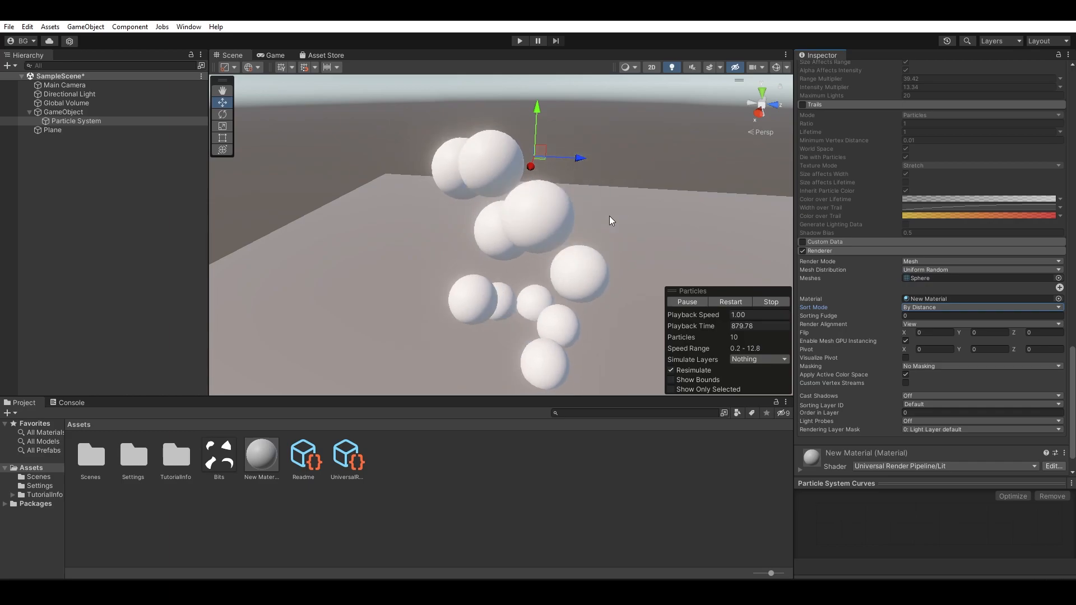
{"action": "left_click", "coordinate": [943, 307]}
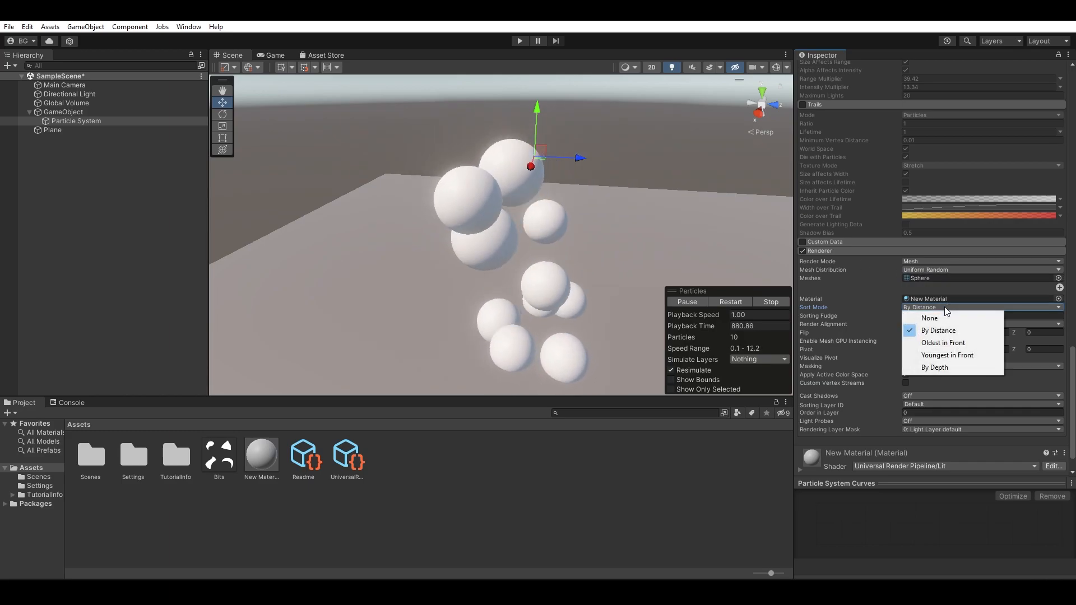
{"action": "left_click", "coordinate": [952, 343]}
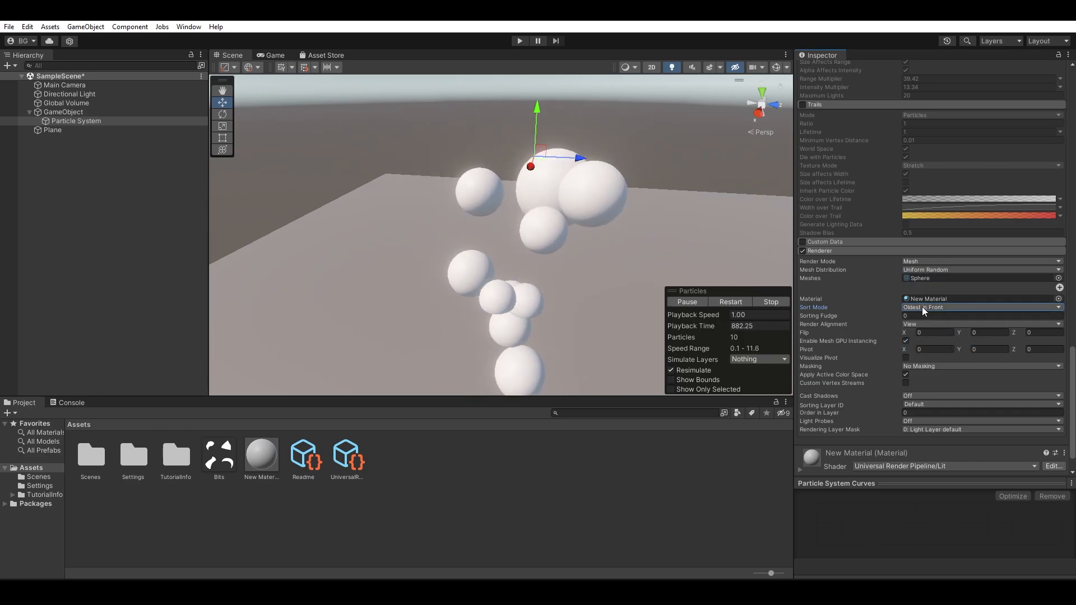
{"action": "left_click", "coordinate": [922, 307]}
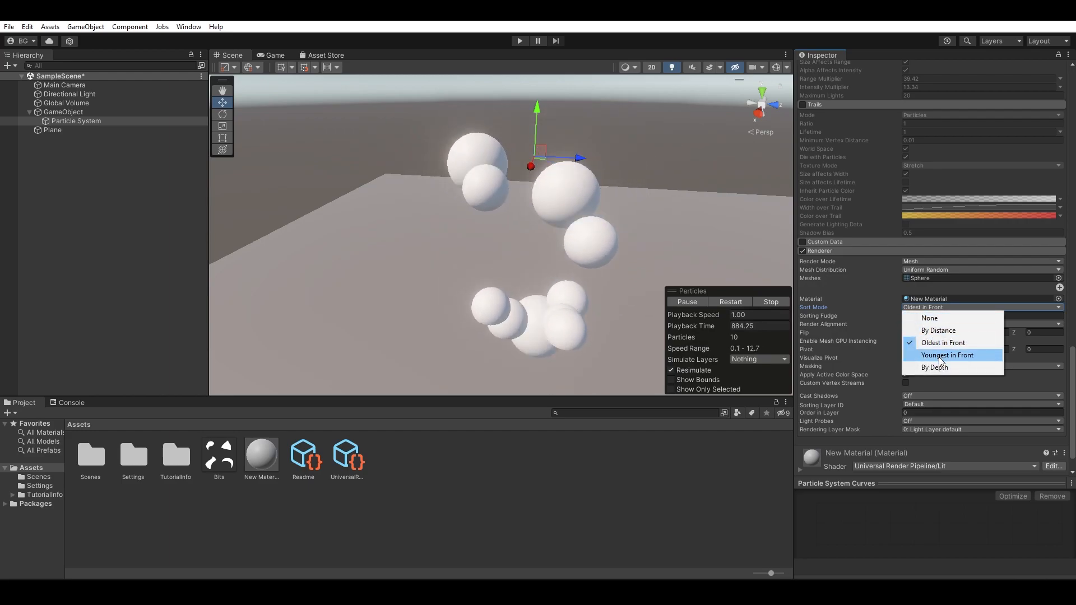
{"action": "left_click", "coordinate": [934, 367]}
{"action": "left_click", "coordinate": [932, 307]}
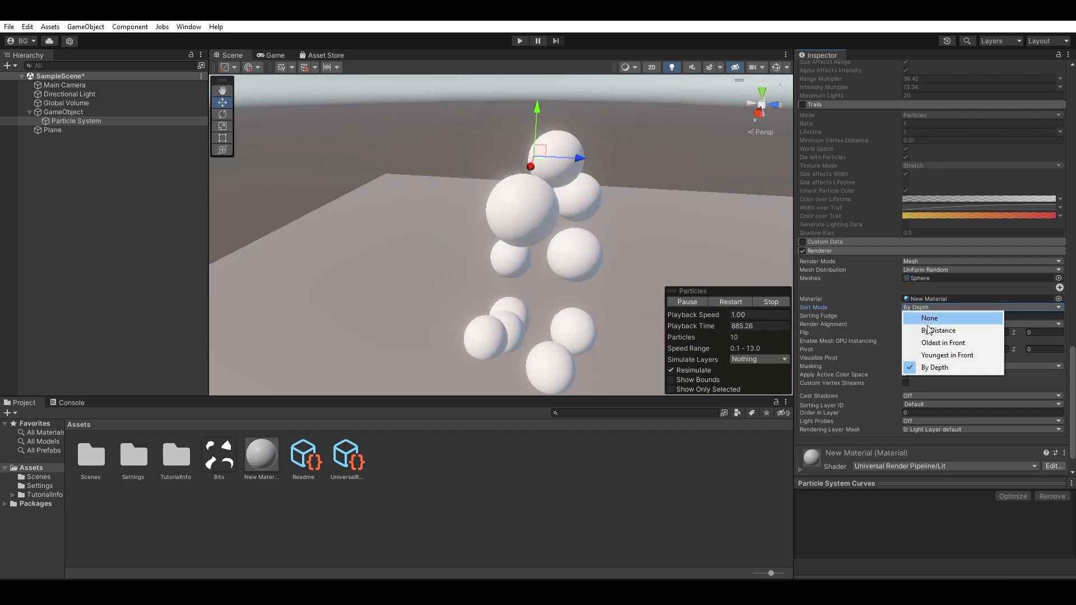
{"action": "left_click", "coordinate": [939, 367]}
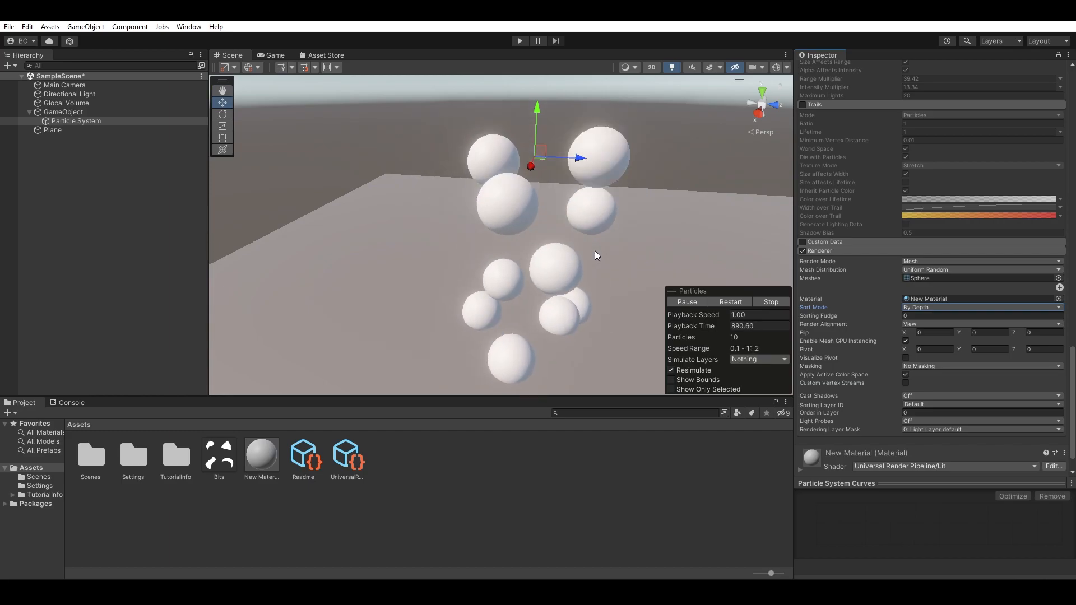
{"action": "left_click_drag", "start_coordinate": [593, 250], "coordinate": [581, 226], "text": "alt"}
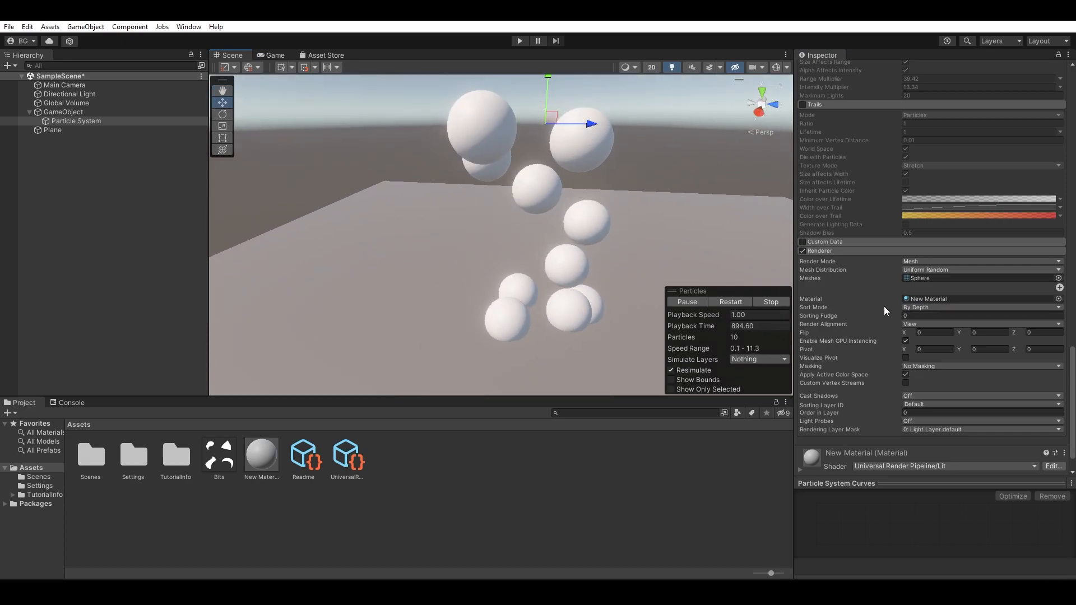
- Switch the Renderer's Sort Mode through None and Youngest in Front, ending on Oldest in Front
{"action": "left_click", "coordinate": [944, 309]}
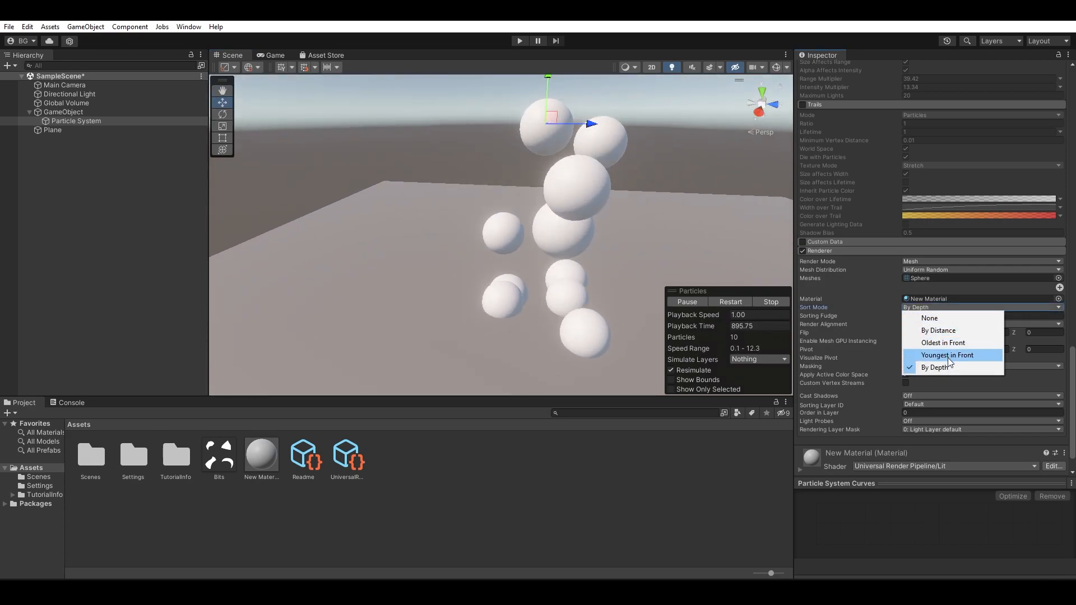
{"action": "left_click", "coordinate": [943, 322]}
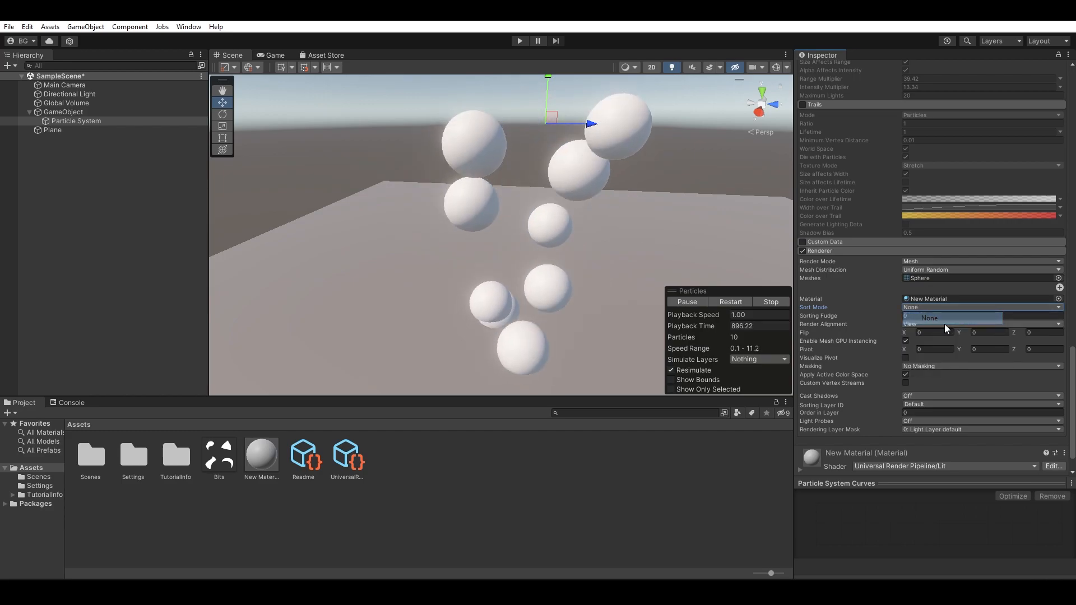
{"action": "left_click", "coordinate": [913, 307]}
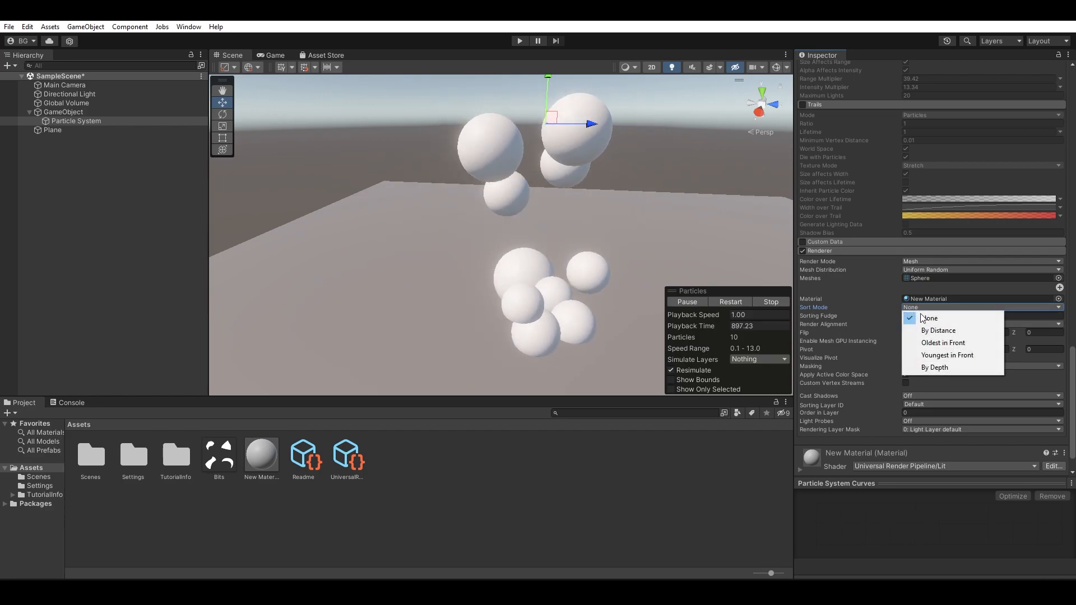
{"action": "left_click", "coordinate": [933, 355]}
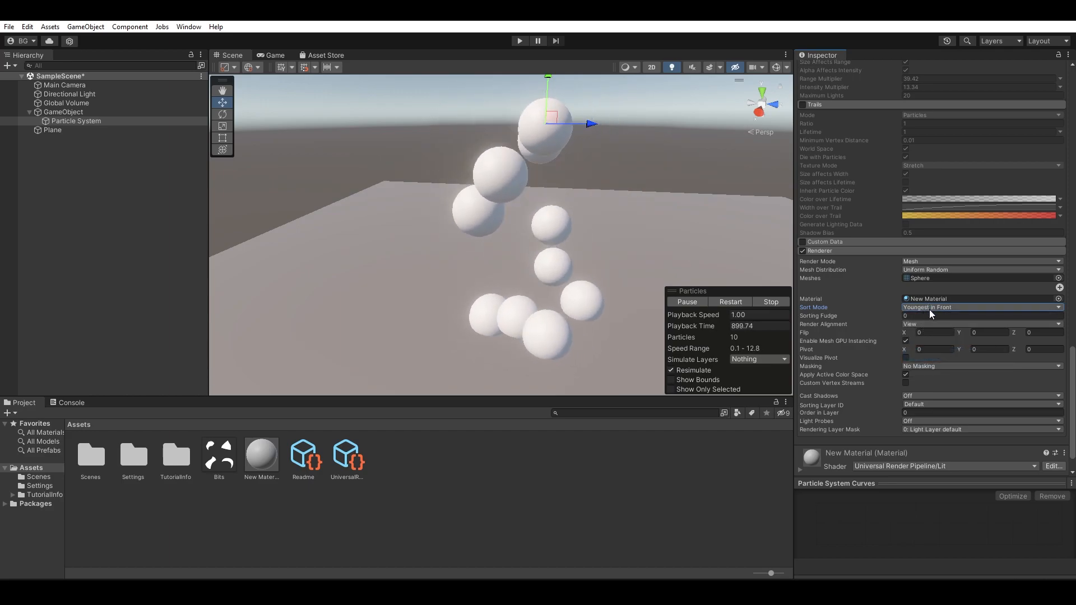
{"action": "left_click", "coordinate": [929, 309]}
{"action": "left_click", "coordinate": [939, 342]}
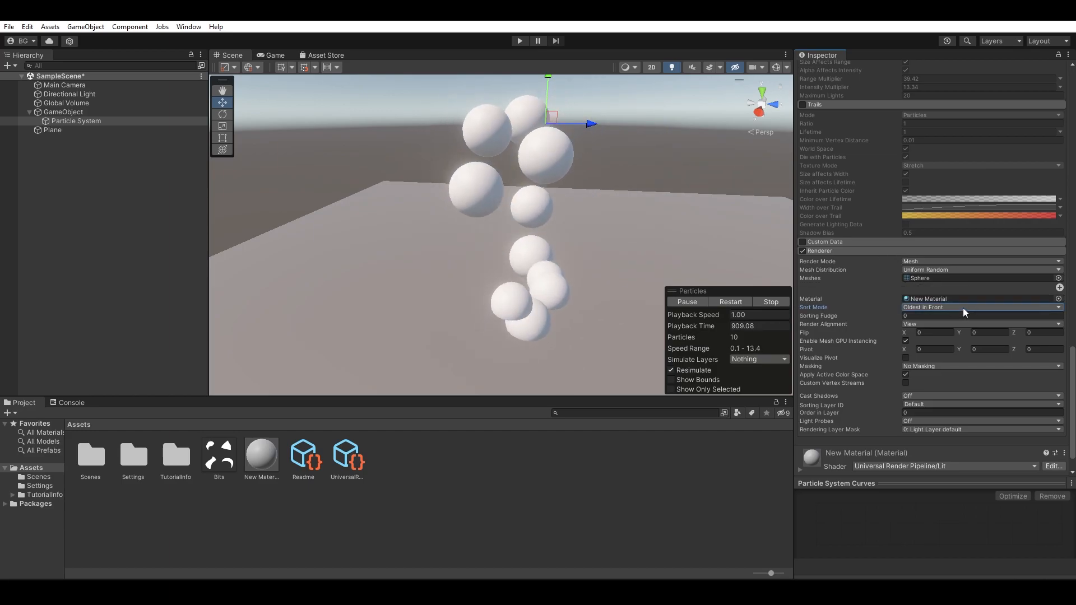
{"action": "scroll", "coordinate": [962, 308], "scroll_direction": "down", "scroll_amount": 2}
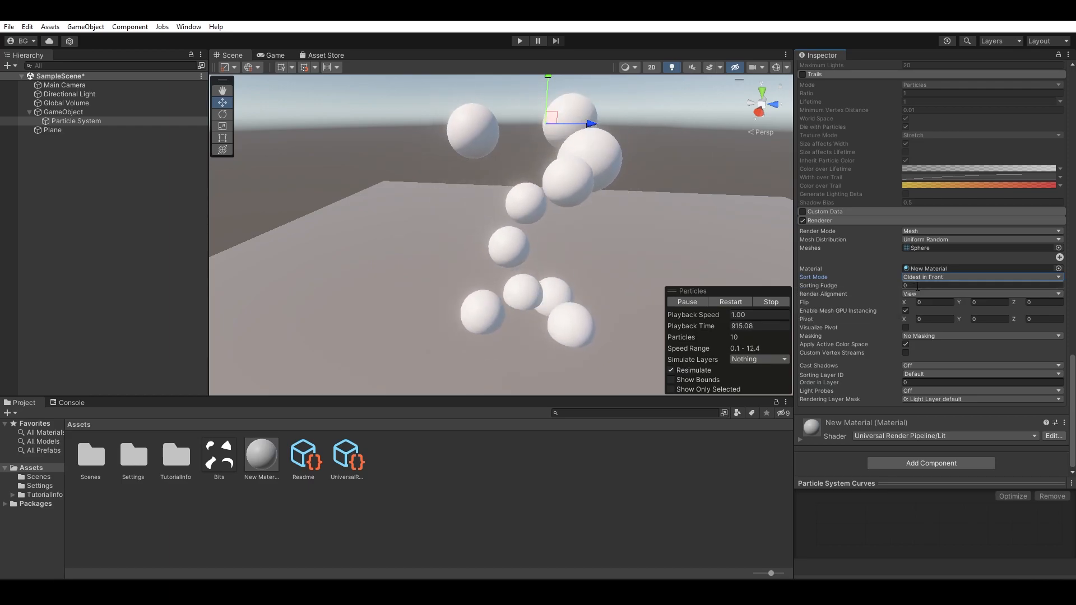
- Duplicate New Material in the Assets folder
{"action": "left_click", "coordinate": [261, 454]}
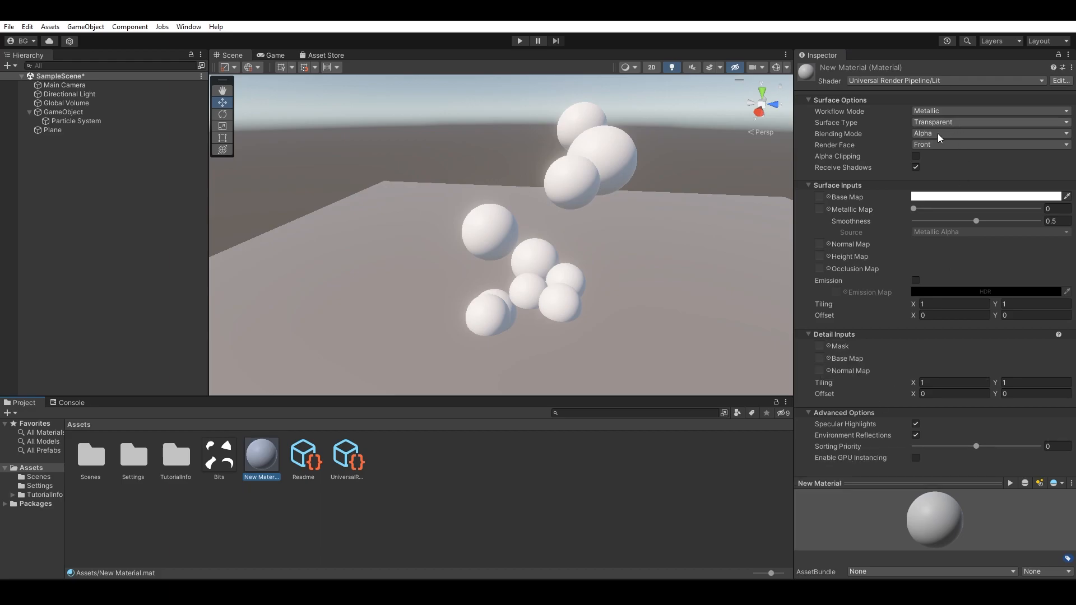
{"action": "left_click", "coordinate": [282, 515]}
{"action": "left_click", "coordinate": [261, 453]}
{"action": "key", "text": "ctrl+d"}
{"action": "left_click", "coordinate": [373, 526]}
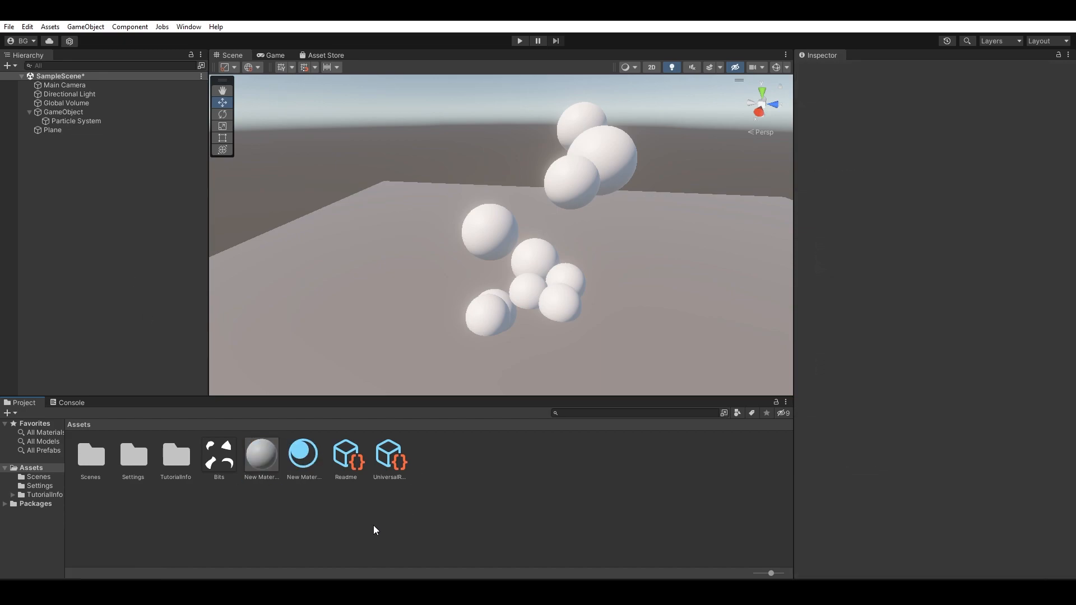
- Create a 3D Cube in the scene and scale it up uniformly
{"action": "right_click", "coordinate": [108, 272]}
{"action": "mouse_move", "coordinate": [215, 428]}
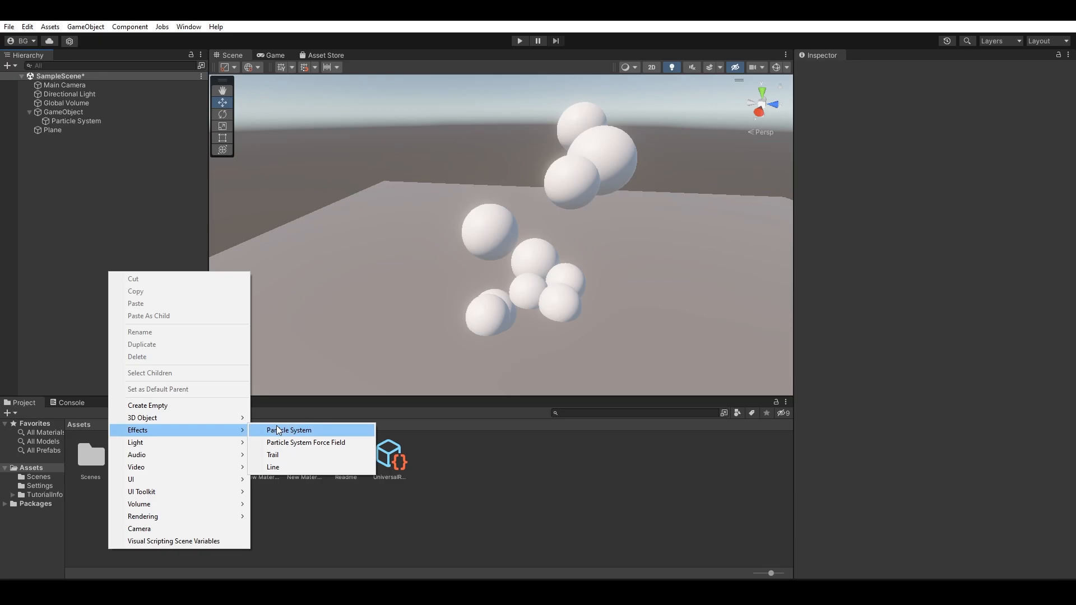
{"action": "left_click", "coordinate": [281, 418]}
{"action": "left_click", "coordinate": [76, 140]}
{"action": "key", "text": "r"}
{"action": "left_click_drag", "start_coordinate": [503, 233], "coordinate": [678, 224]}
{"action": "left_click", "coordinate": [109, 171]}
- Duplicate the Cube and enlarge the copy uniformly to a scale of about 15.14
{"action": "left_click", "coordinate": [65, 140]}
{"action": "key", "text": "ctrl+d"}
{"action": "key", "text": "f"}
{"action": "left_click_drag", "start_coordinate": [507, 236], "coordinate": [627, 225]}
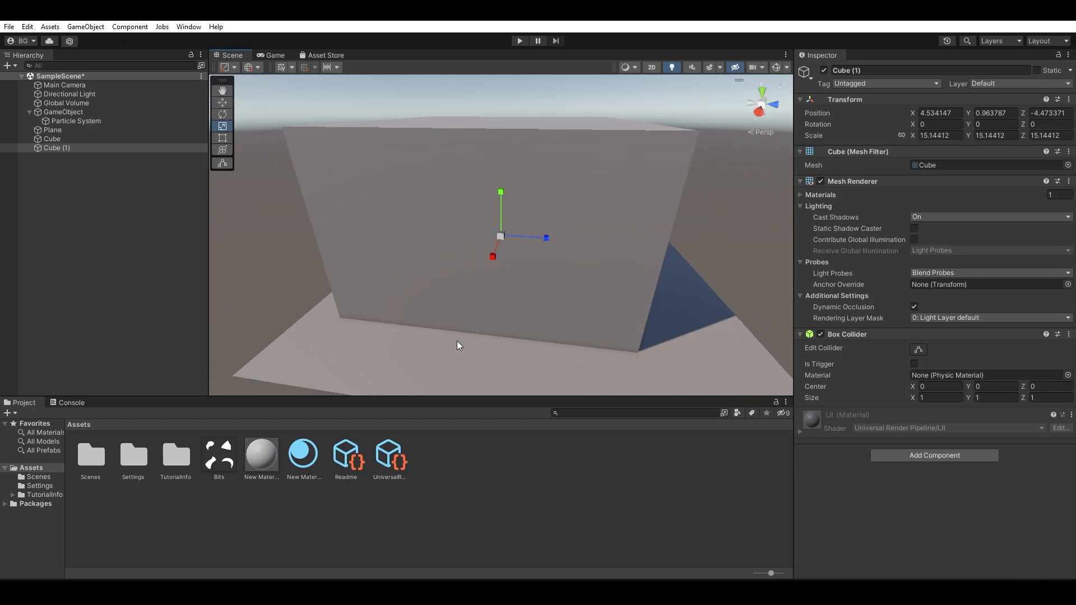
- Apply the original and duplicated materials to the two cubes, and set New Material 1's Base Map color to red (FF0000)
{"action": "left_click", "coordinate": [312, 464]}
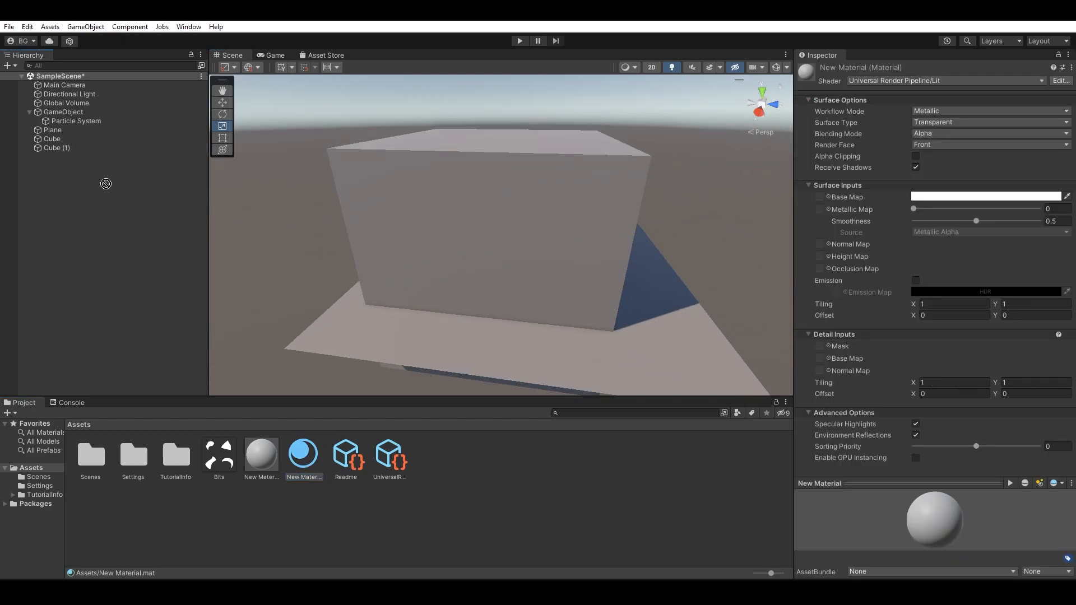
{"action": "left_click_drag", "start_coordinate": [312, 464], "coordinate": [58, 147]}
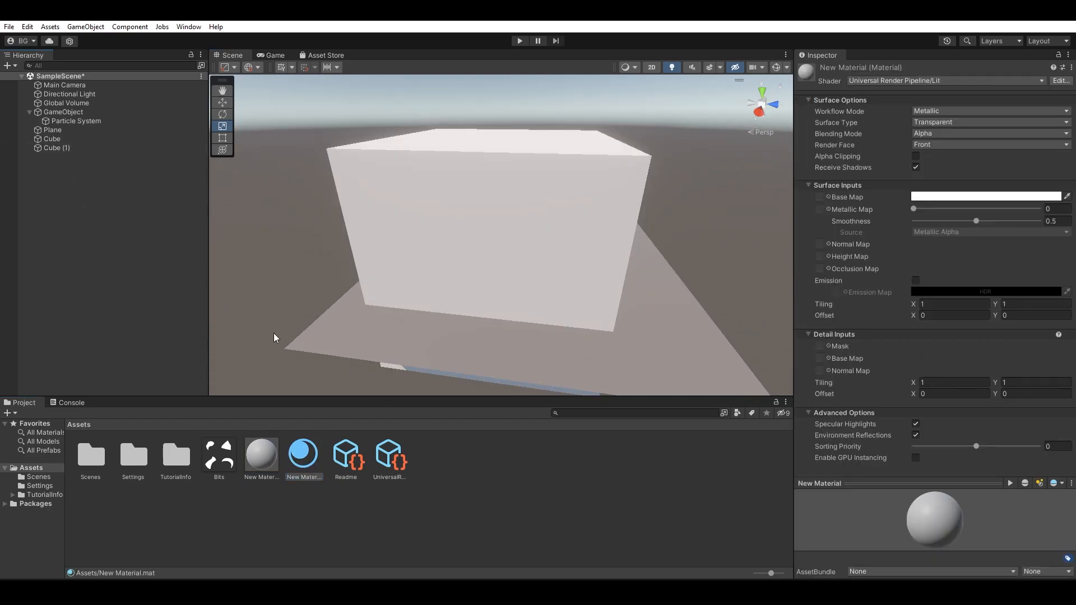
{"action": "left_click", "coordinate": [262, 455]}
{"action": "left_click", "coordinate": [947, 196]}
{"action": "left_click", "coordinate": [1001, 277]}
{"action": "left_click_drag", "start_coordinate": [1003, 274], "coordinate": [1049, 243]}
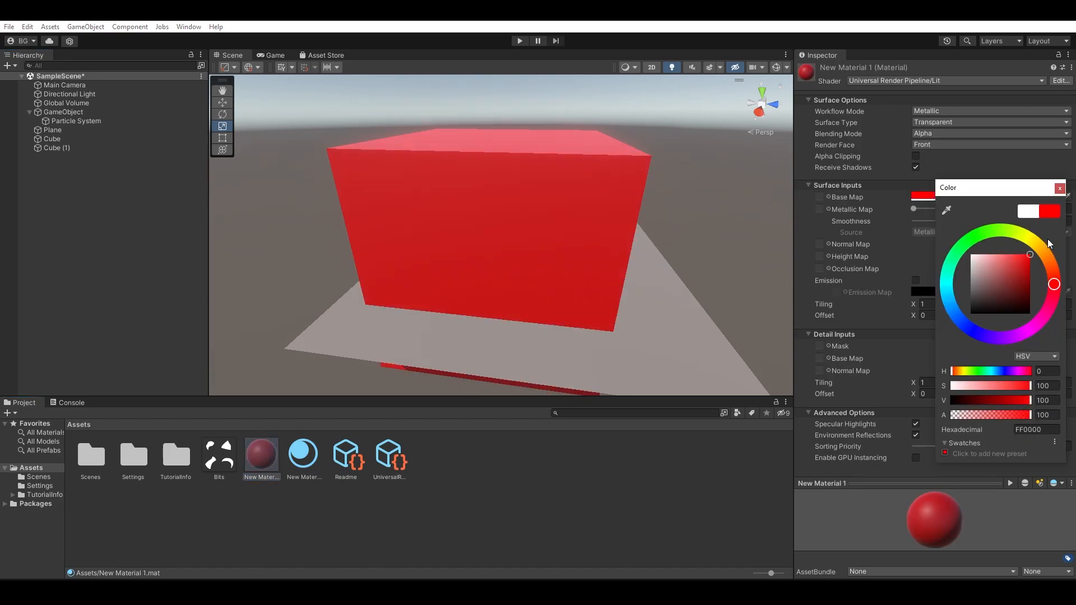
{"action": "left_click", "coordinate": [1056, 189]}
- Set the Base Map color of New Material to bright green
{"action": "left_click", "coordinate": [303, 455]}
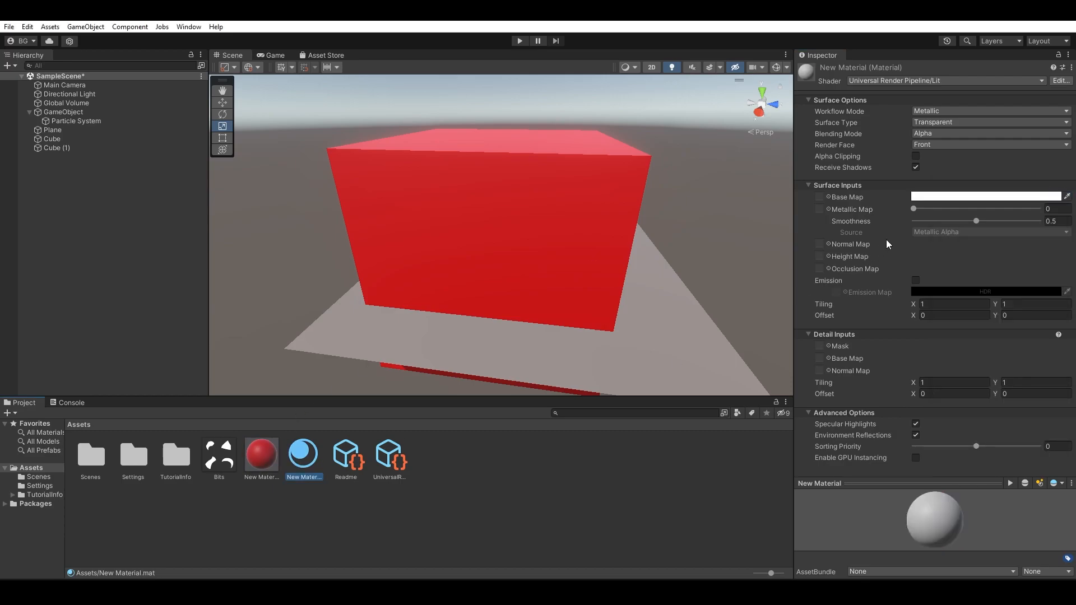
{"action": "left_click", "coordinate": [932, 197]}
{"action": "mouse_move", "coordinate": [1054, 289]}
{"action": "left_mouse_down"}
{"action": "mouse_move", "coordinate": [1037, 234]}
{"action": "mouse_move", "coordinate": [921, 207]}
{"action": "left_mouse_up"}
{"action": "left_click_drag", "start_coordinate": [1000, 275], "coordinate": [1031, 250]}
{"action": "left_click", "coordinate": [1057, 190]}
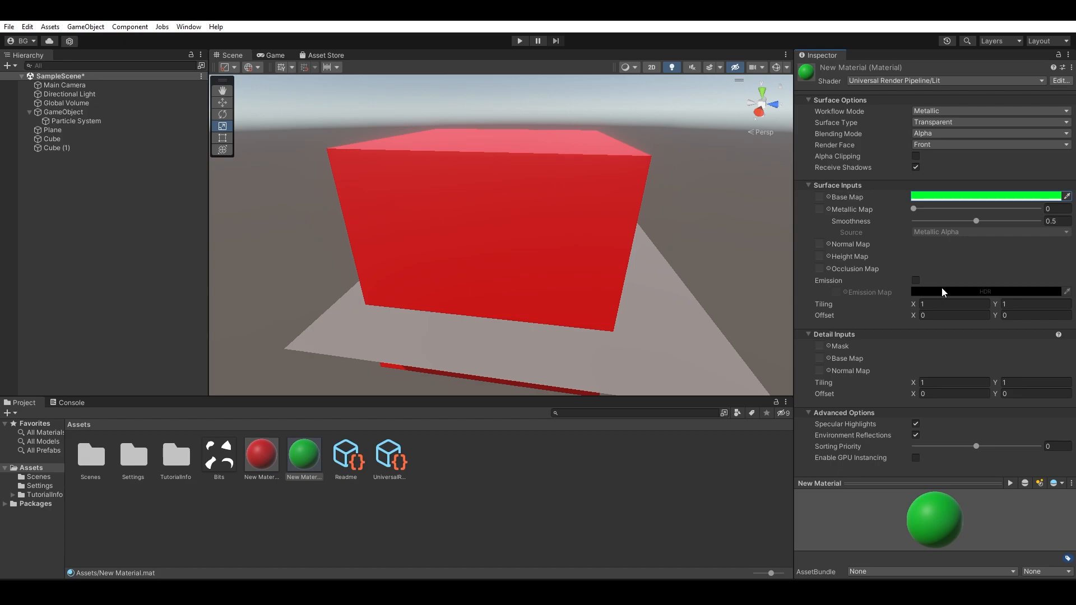
- Set New Material's Sorting Priority to 1
{"action": "left_click", "coordinate": [1063, 446]}
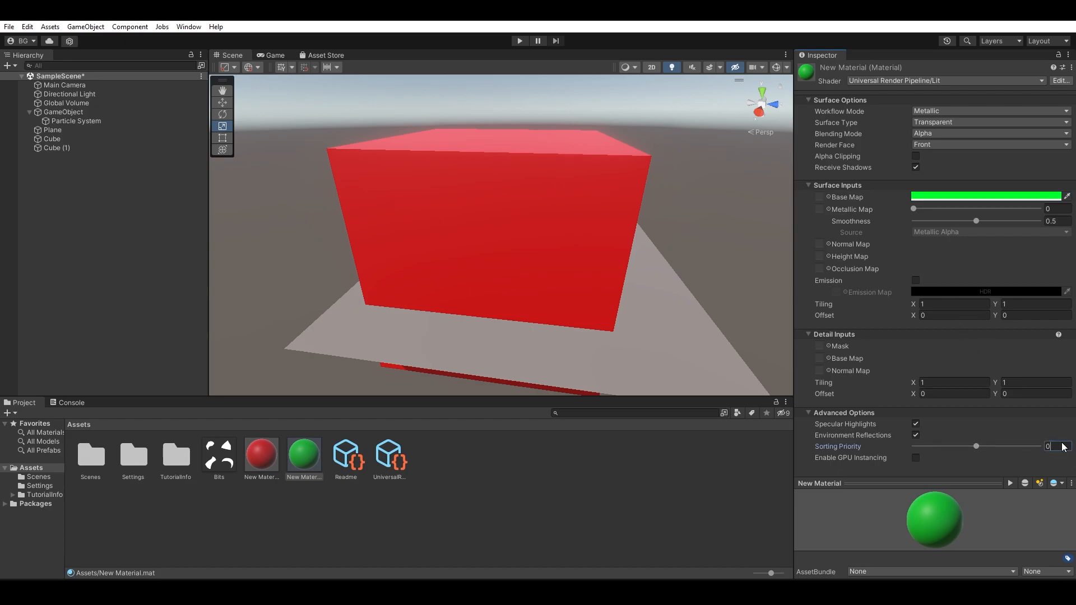
{"action": "type", "text": "1"}
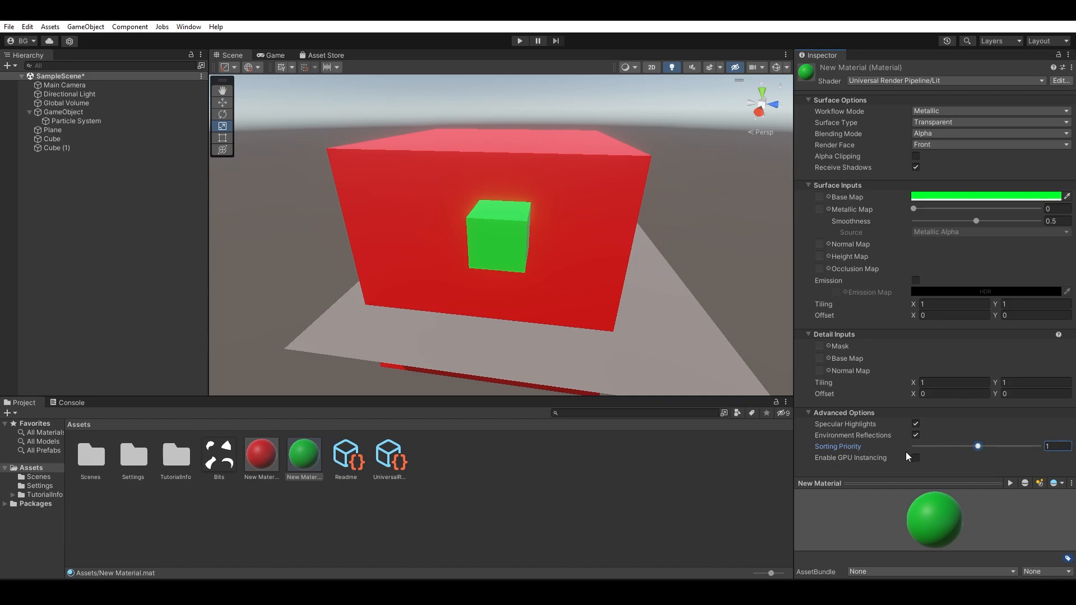
- Examine the draw order of the green and red cubes from several sides and check the Sorting Priority description
{"action": "left_click_drag", "start_coordinate": [705, 295], "coordinate": [532, 257], "text": "alt"}
{"action": "right_click_drag", "start_coordinate": [533, 258], "coordinate": [632, 255], "text": "alt"}
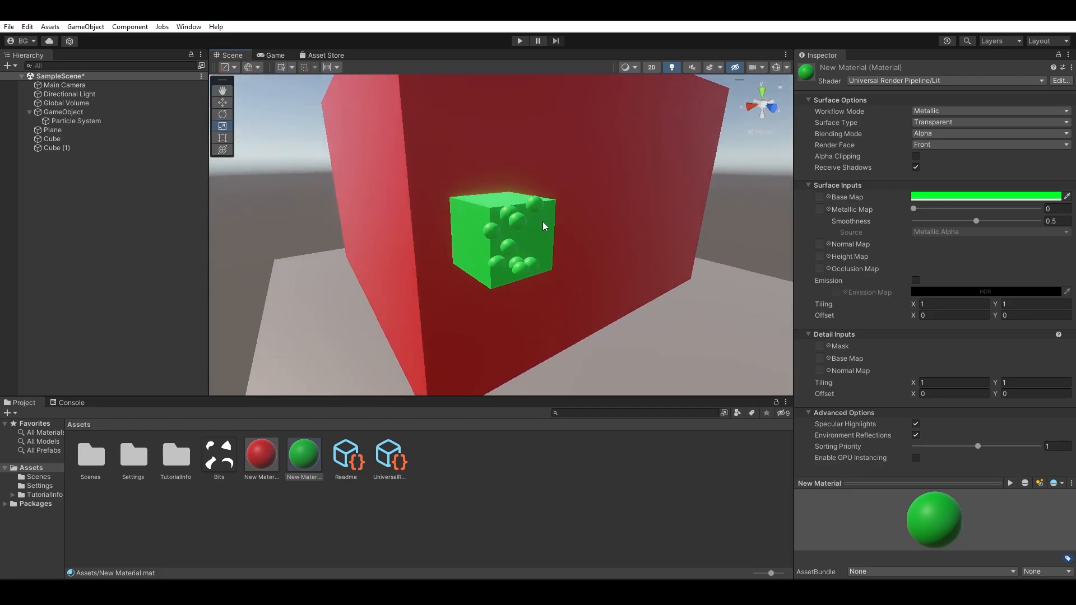
{"action": "left_click_drag", "start_coordinate": [517, 253], "coordinate": [447, 235], "text": "alt"}
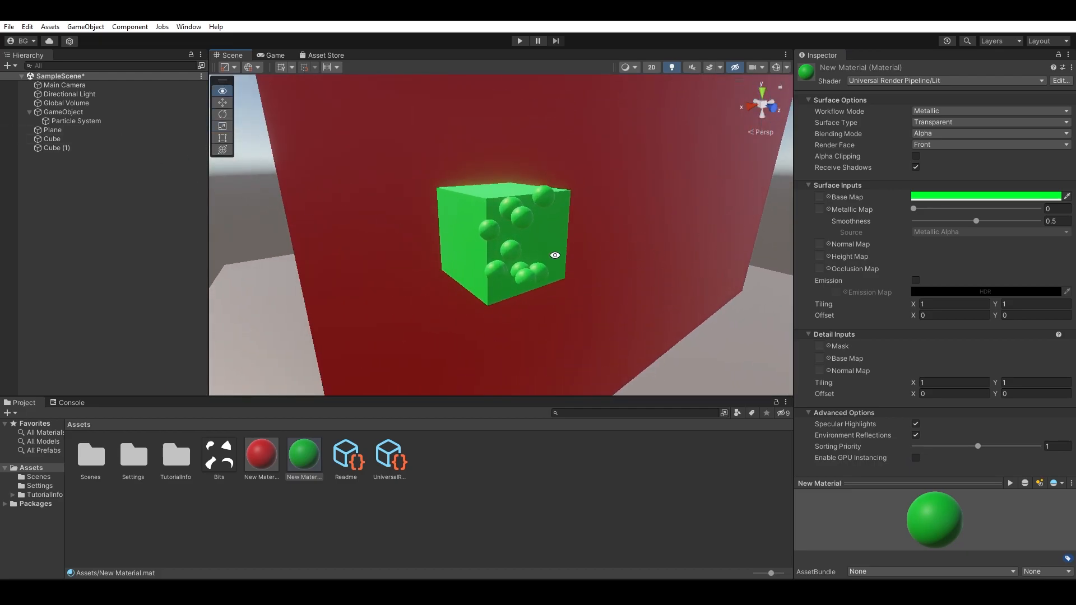
{"action": "left_click_drag", "start_coordinate": [545, 255], "coordinate": [613, 258], "text": "alt"}
{"action": "right_click_drag", "start_coordinate": [613, 257], "coordinate": [479, 264], "text": "alt"}
{"action": "left_click_drag", "start_coordinate": [461, 264], "coordinate": [686, 305], "text": "alt"}
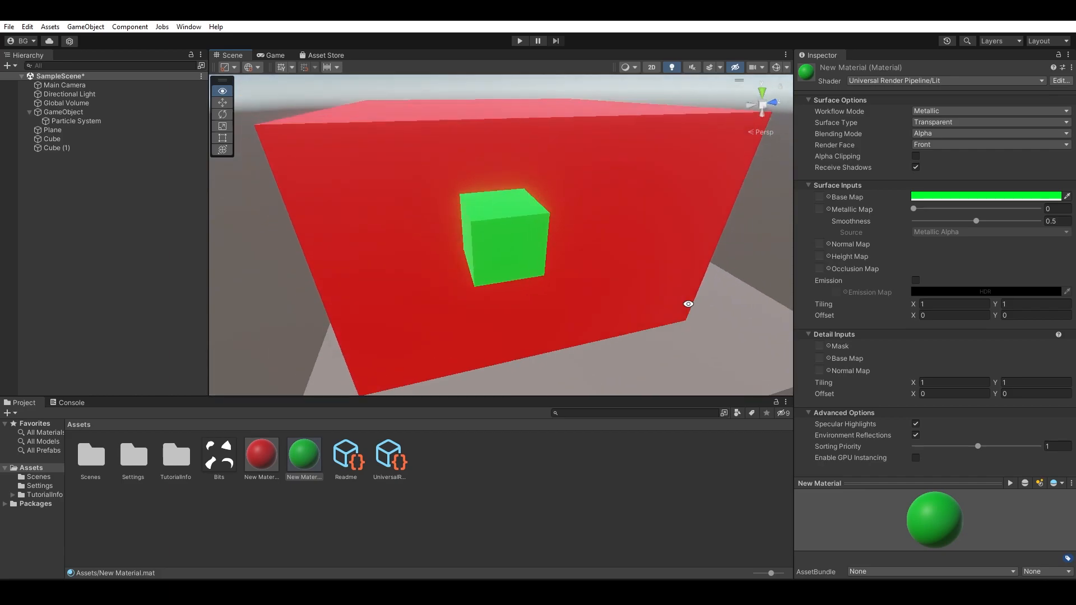
{"action": "right_click_drag", "start_coordinate": [686, 305], "coordinate": [540, 299], "text": "alt"}
{"action": "left_click_drag", "start_coordinate": [540, 299], "coordinate": [577, 264], "text": "alt"}
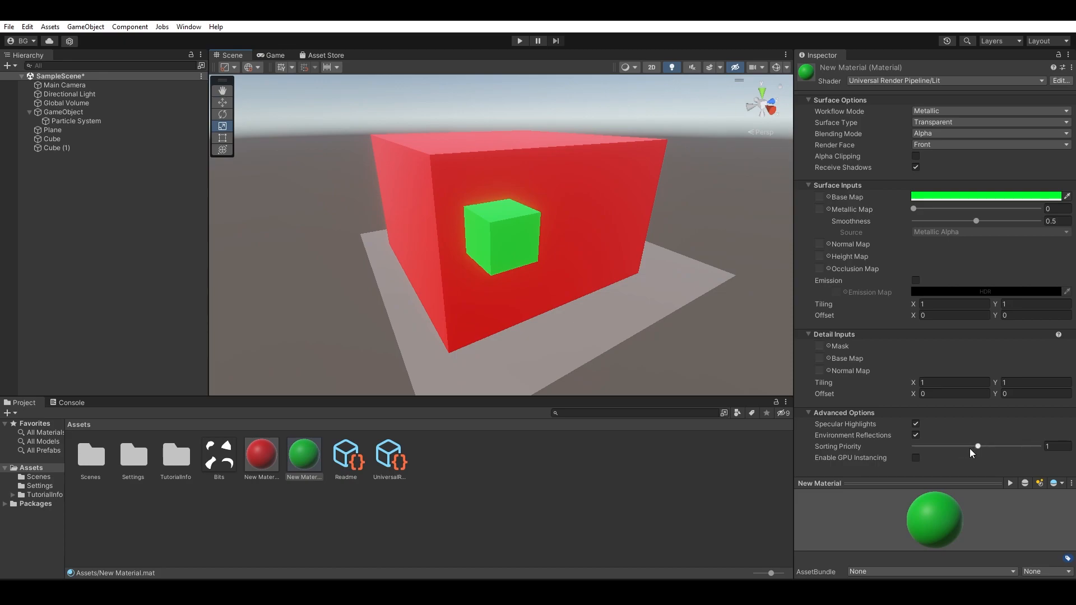
{"action": "mouse_move", "coordinate": [819, 449]}
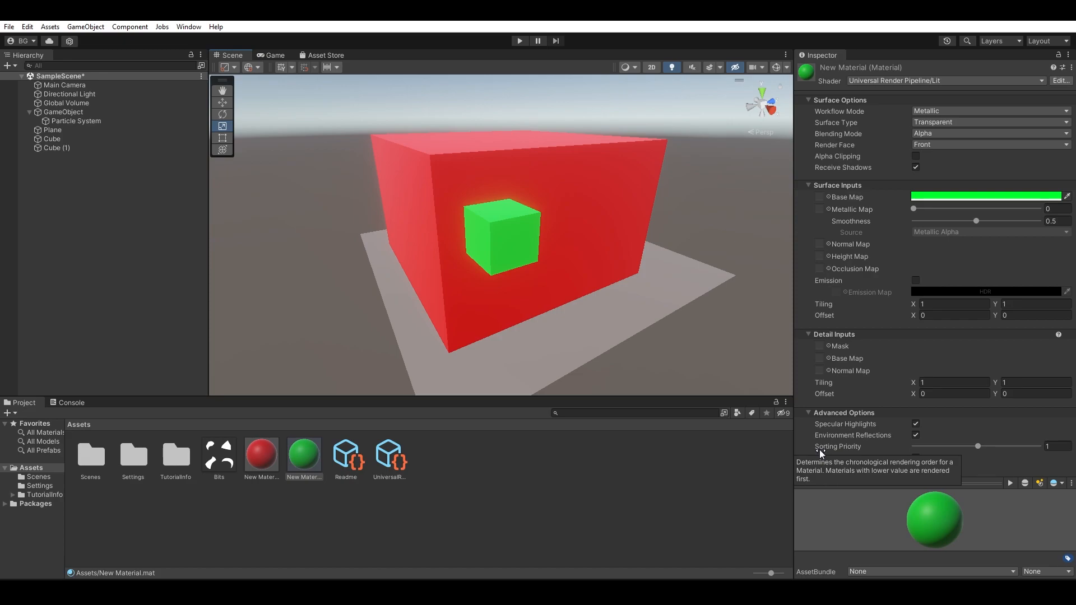
- Delete both cubes, Cube and Cube (1), from the scene
{"action": "left_click", "coordinate": [79, 149]}
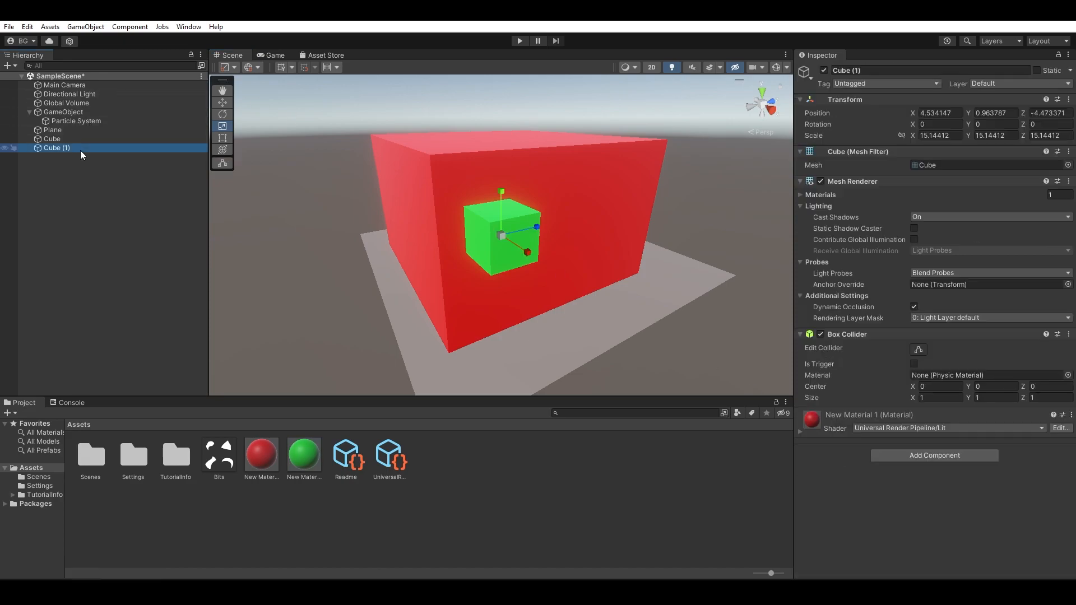
{"action": "left_click", "coordinate": [81, 140], "text": "ctrl"}
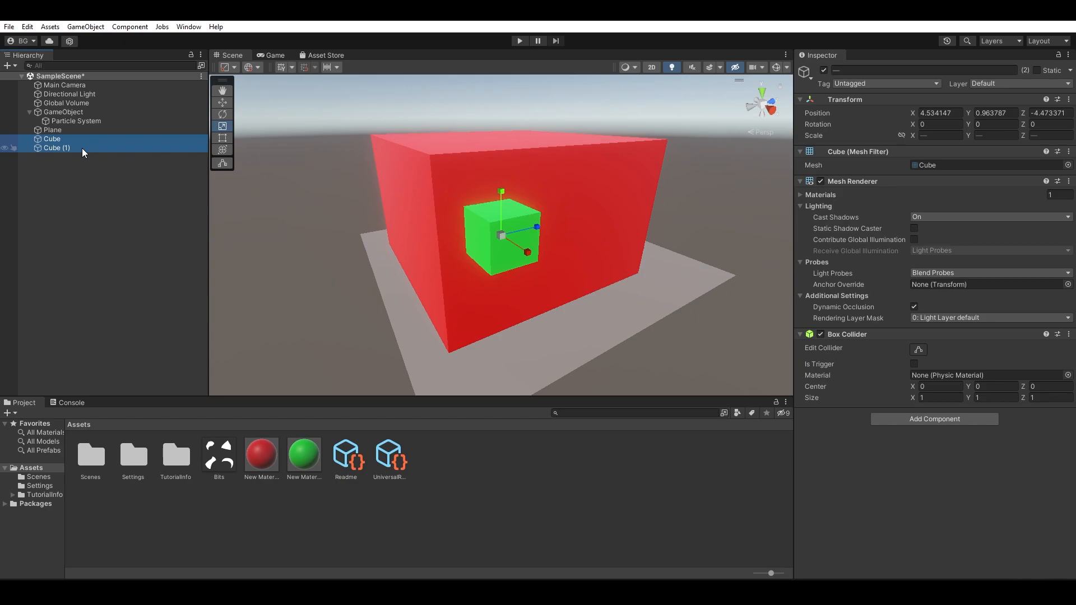
{"action": "key", "text": "Delete"}
- Duplicate the Particle System and apply the red New Material 1 to the copy
{"action": "left_click", "coordinate": [97, 121]}
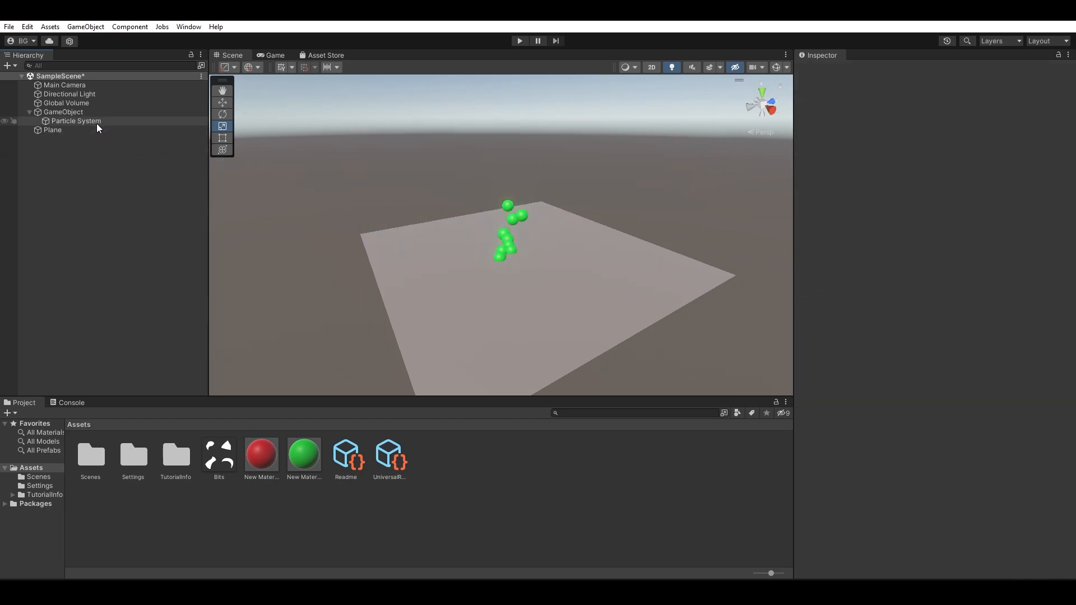
{"action": "scroll", "coordinate": [510, 210], "scroll_direction": "up", "scroll_amount": 4}
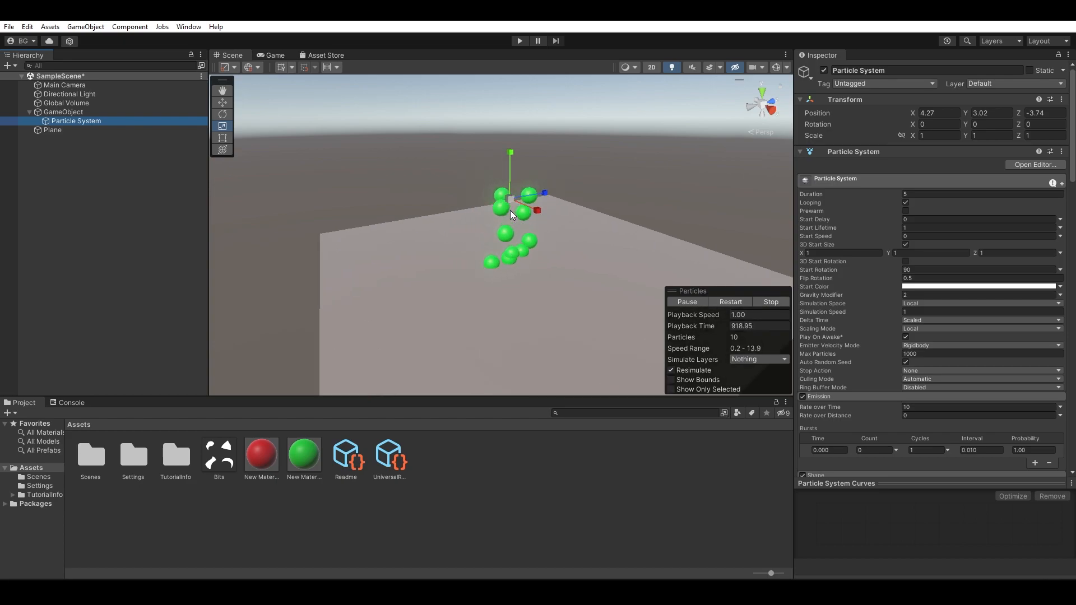
{"action": "scroll", "coordinate": [510, 210], "scroll_direction": "up", "scroll_amount": 5}
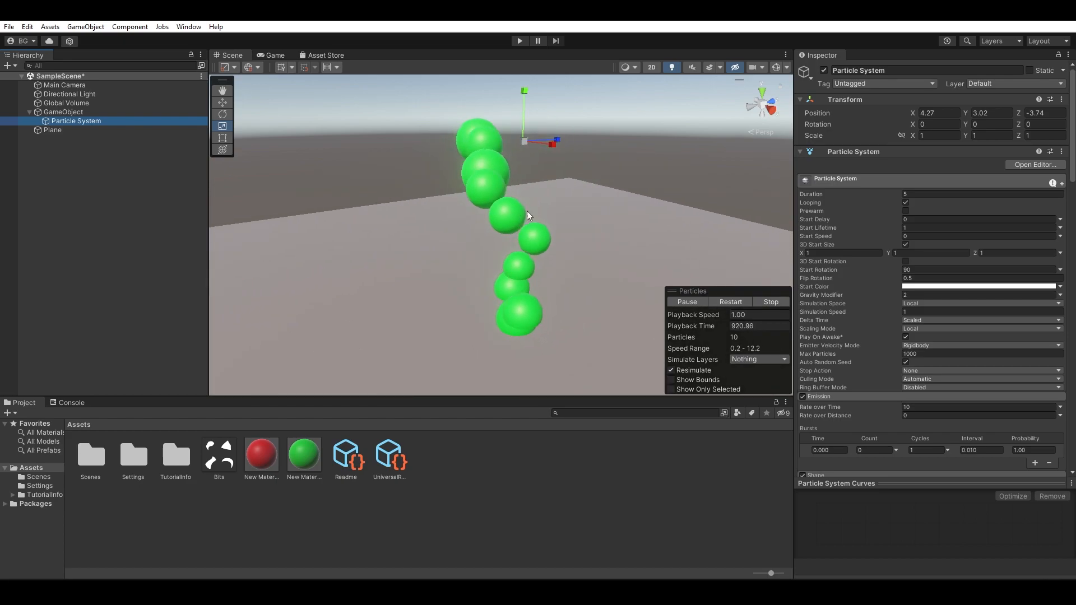
{"action": "scroll", "coordinate": [963, 298], "scroll_direction": "down", "scroll_amount": 15}
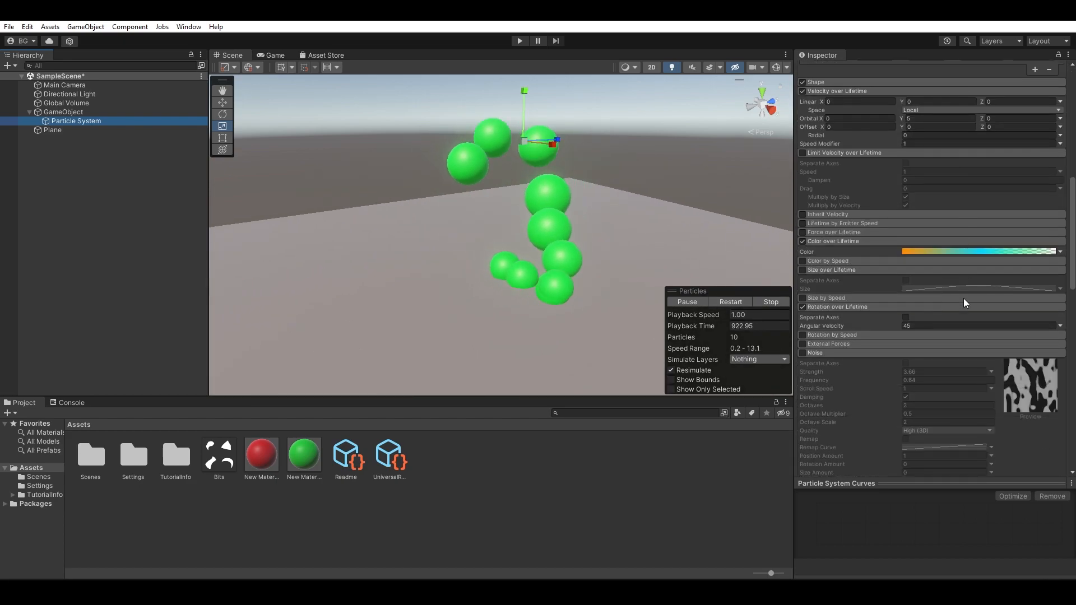
{"action": "left_click", "coordinate": [298, 458]}
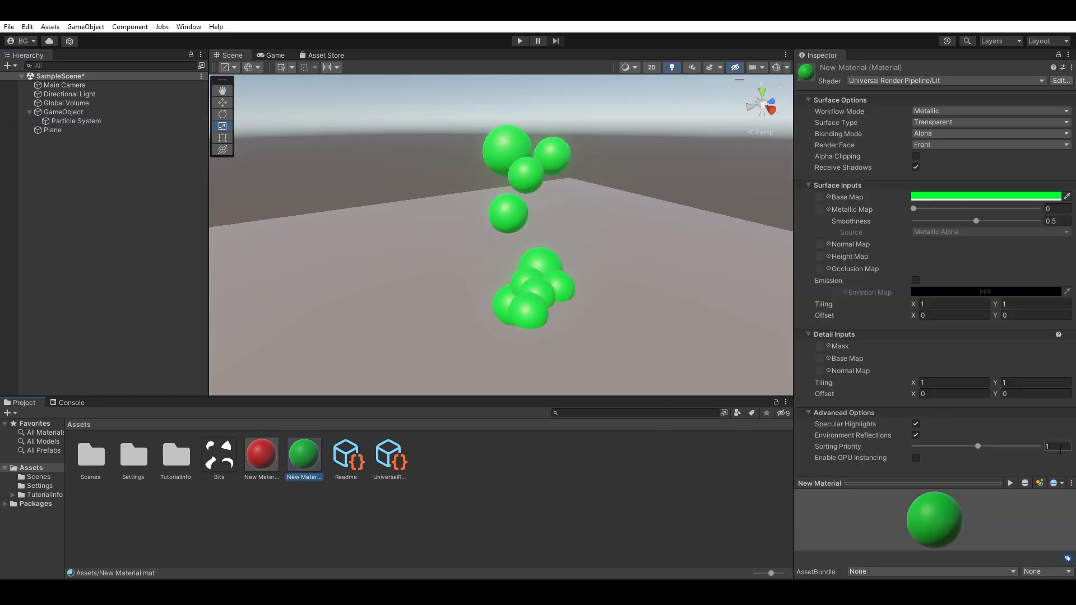
{"action": "left_click", "coordinate": [109, 114]}
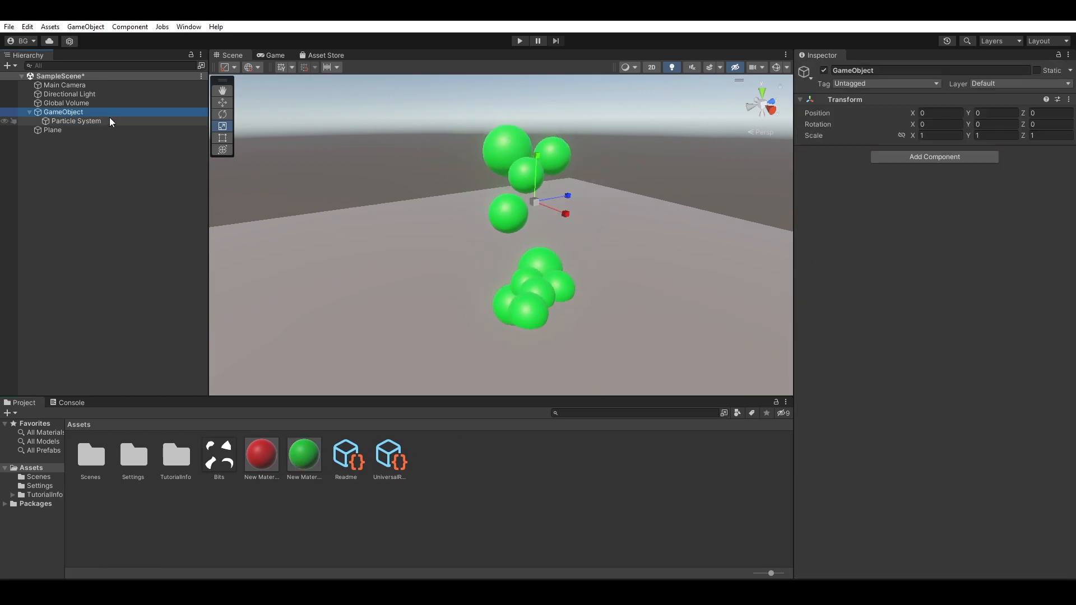
{"action": "left_click", "coordinate": [109, 121]}
{"action": "scroll", "coordinate": [853, 337], "scroll_direction": "down", "scroll_amount": 5}
{"action": "scroll", "coordinate": [853, 338], "scroll_direction": "down", "scroll_amount": 15}
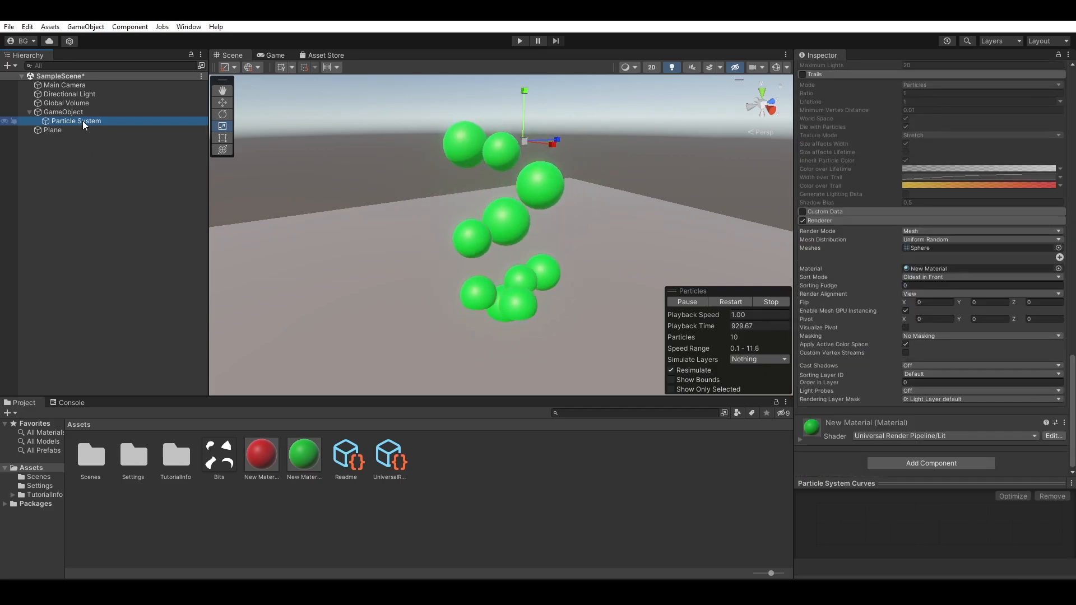
{"action": "key", "text": "ctrl+d"}
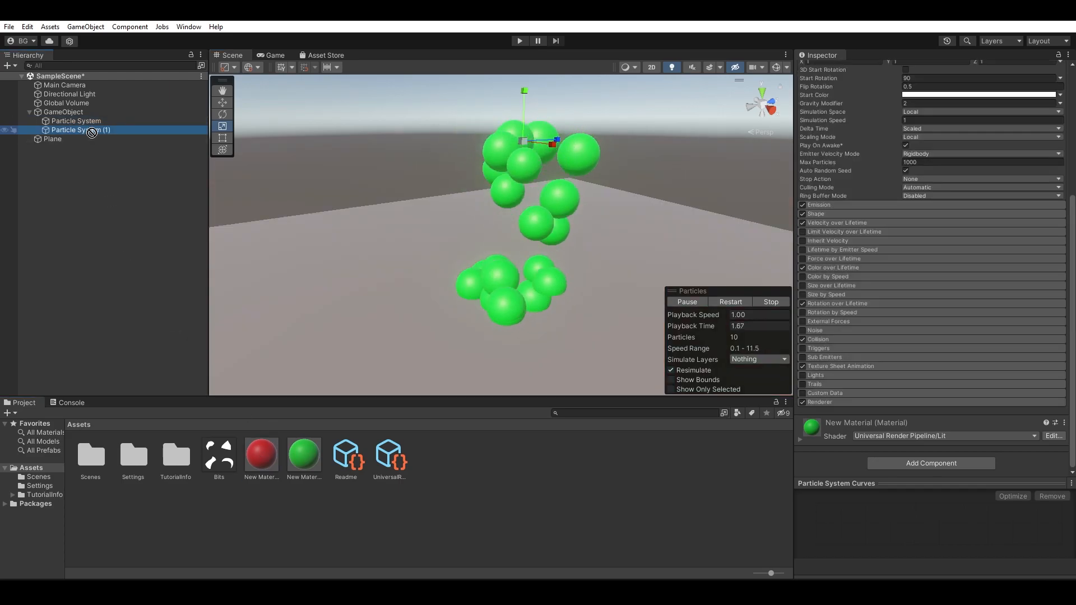
{"action": "left_click", "coordinate": [261, 456]}
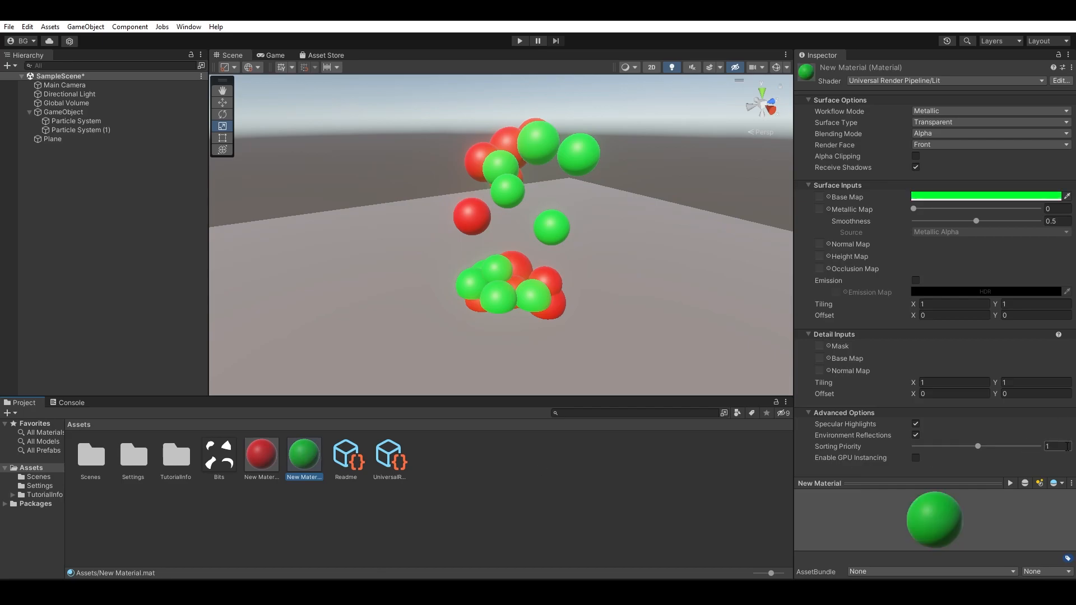
- Select both particle systems so they play together and examine how their particles overlap
{"action": "left_click", "coordinate": [83, 121]}
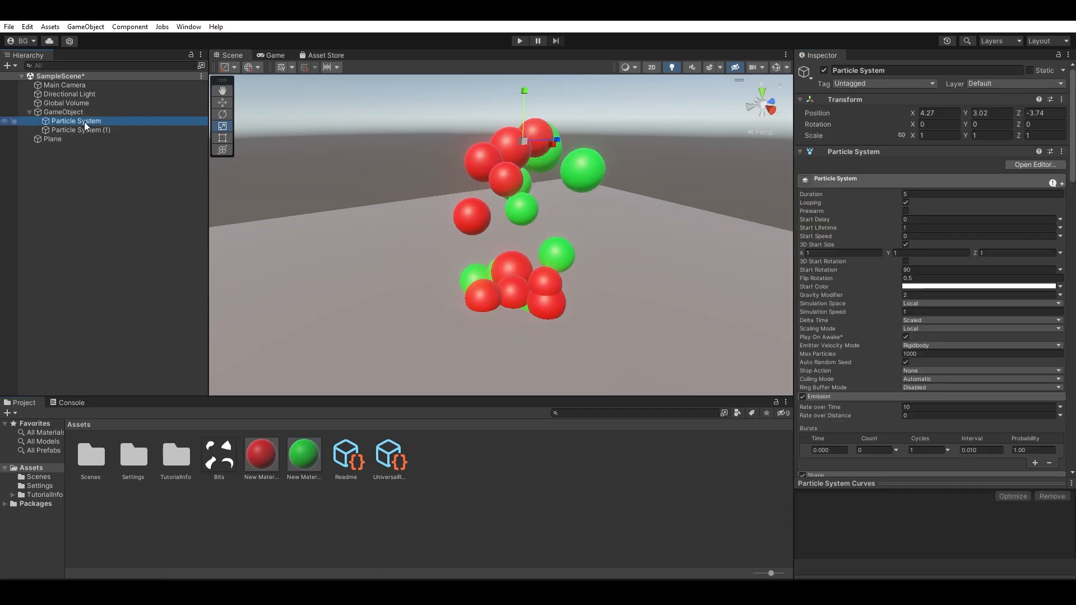
{"action": "left_click", "coordinate": [84, 129], "text": "shift"}
{"action": "left_click_drag", "start_coordinate": [611, 270], "coordinate": [401, 221], "text": "alt"}
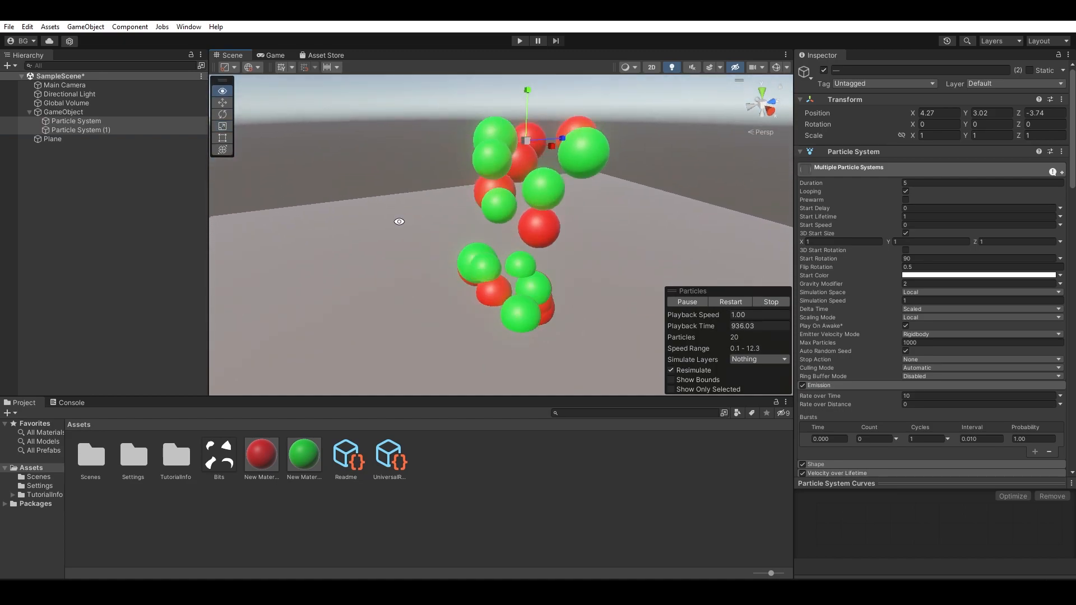
- Expand the Renderer module of Particle System (1) to show its sorting settings
{"action": "left_click", "coordinate": [103, 130]}
{"action": "scroll", "coordinate": [1036, 325], "scroll_direction": "down", "scroll_amount": 5}
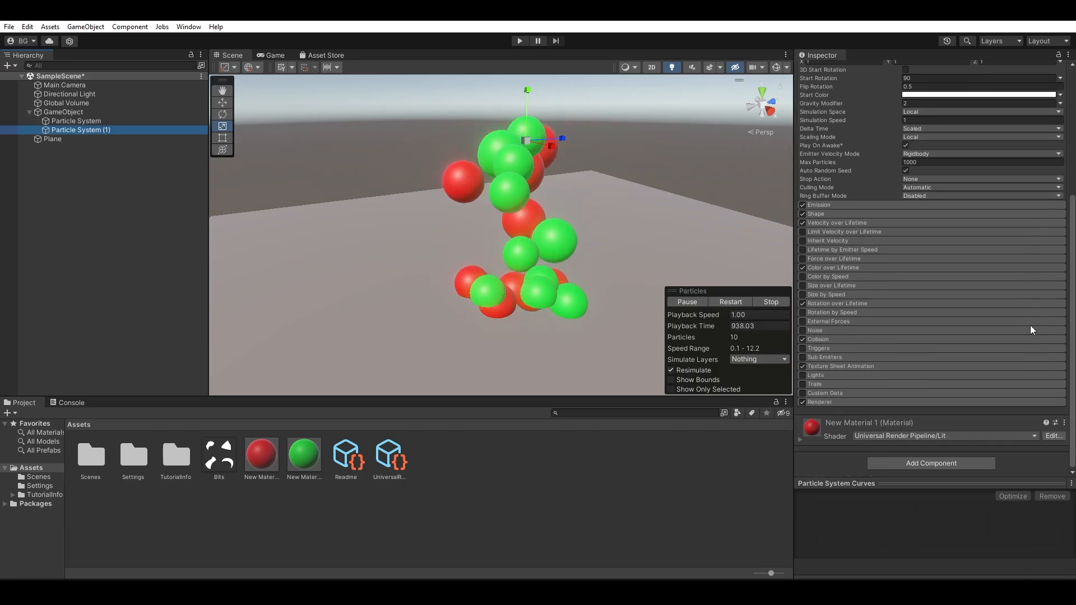
{"action": "left_click", "coordinate": [836, 401]}
{"action": "scroll", "coordinate": [857, 375], "scroll_direction": "down", "scroll_amount": 5}
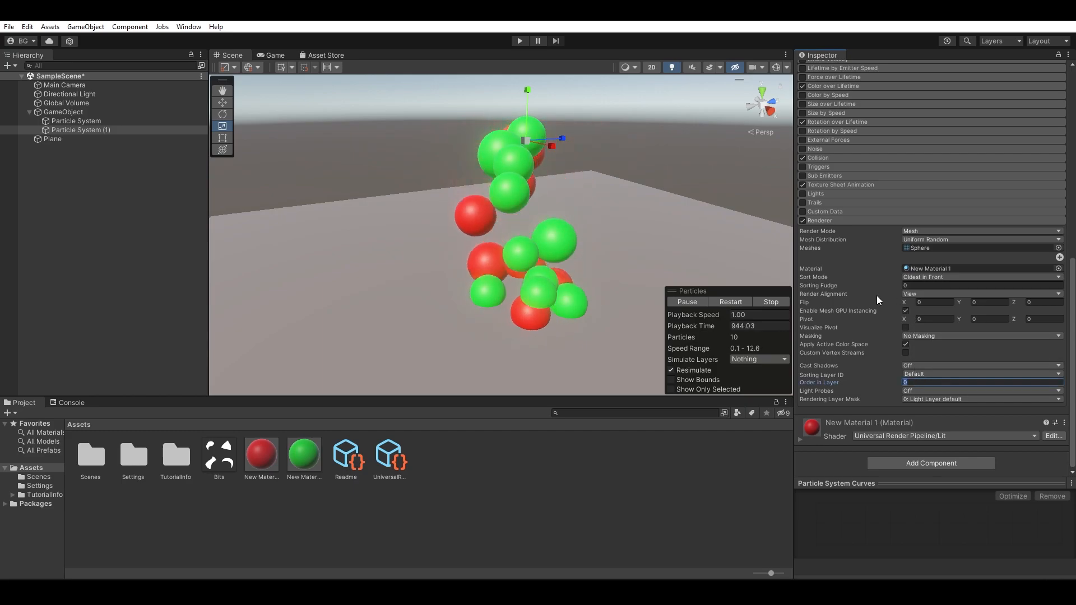
- Try a Sorting Fudge of 0.5 on Particle System (1), and return it to 0
{"action": "mouse_move", "coordinate": [840, 285]}
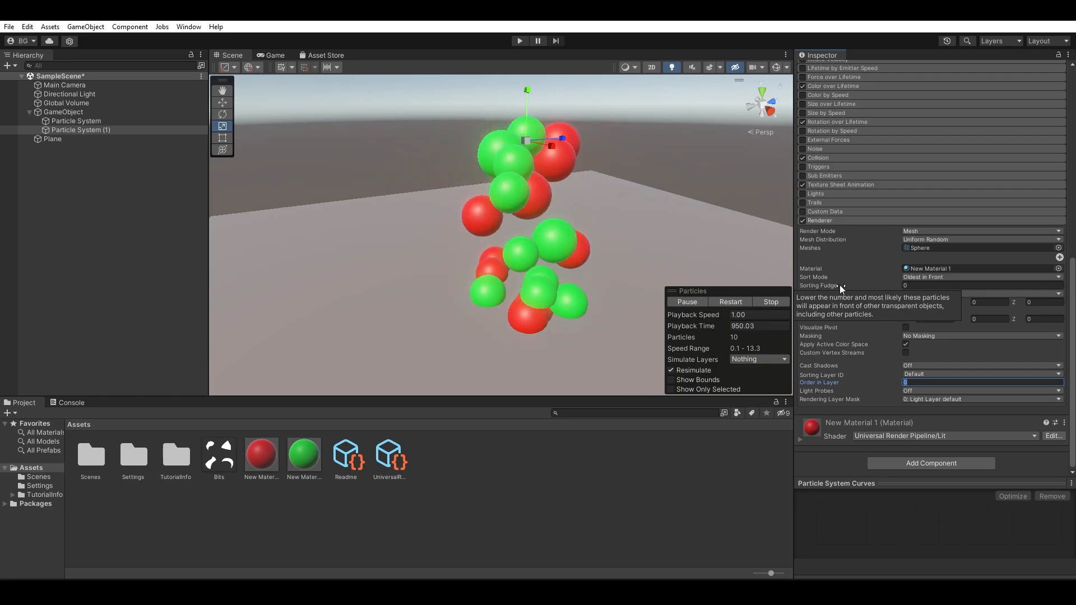
{"action": "mouse_move", "coordinate": [842, 381]}
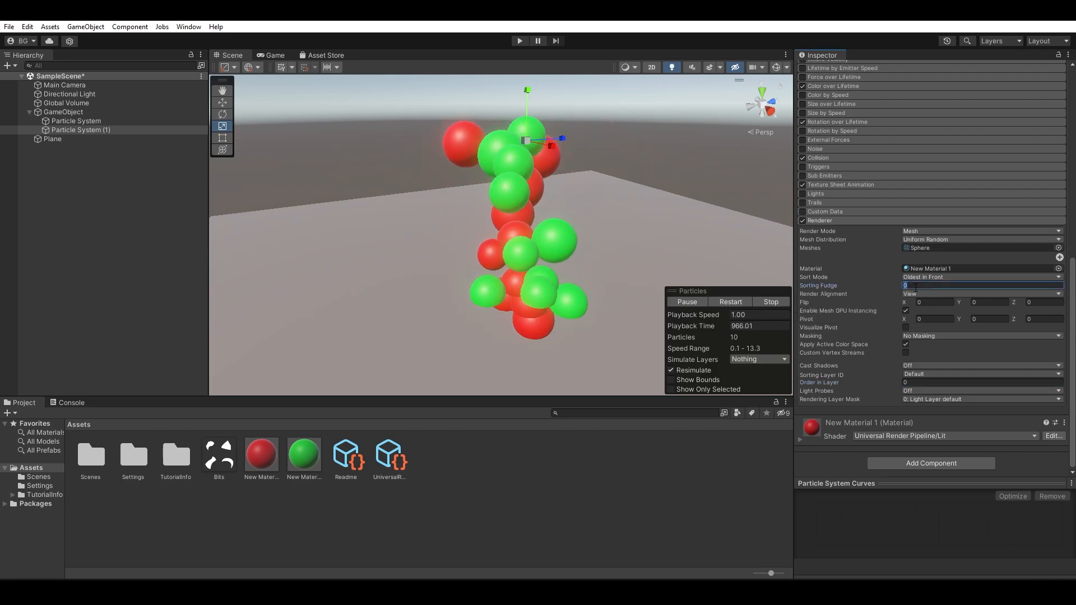
{"action": "key", "text": "Return"}
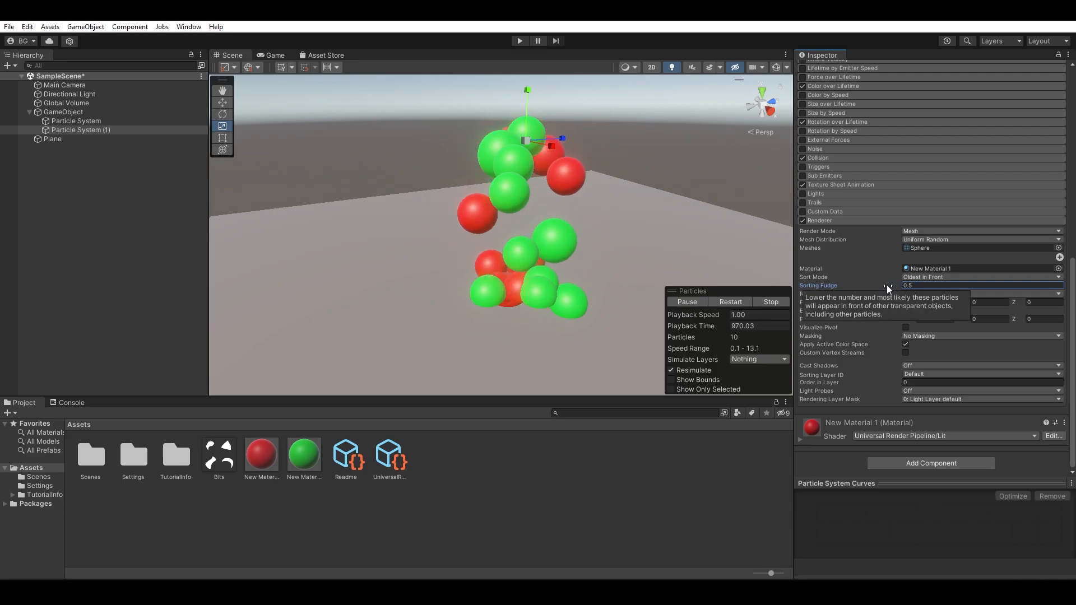
{"action": "left_click_drag", "start_coordinate": [887, 285], "coordinate": [882, 285]}
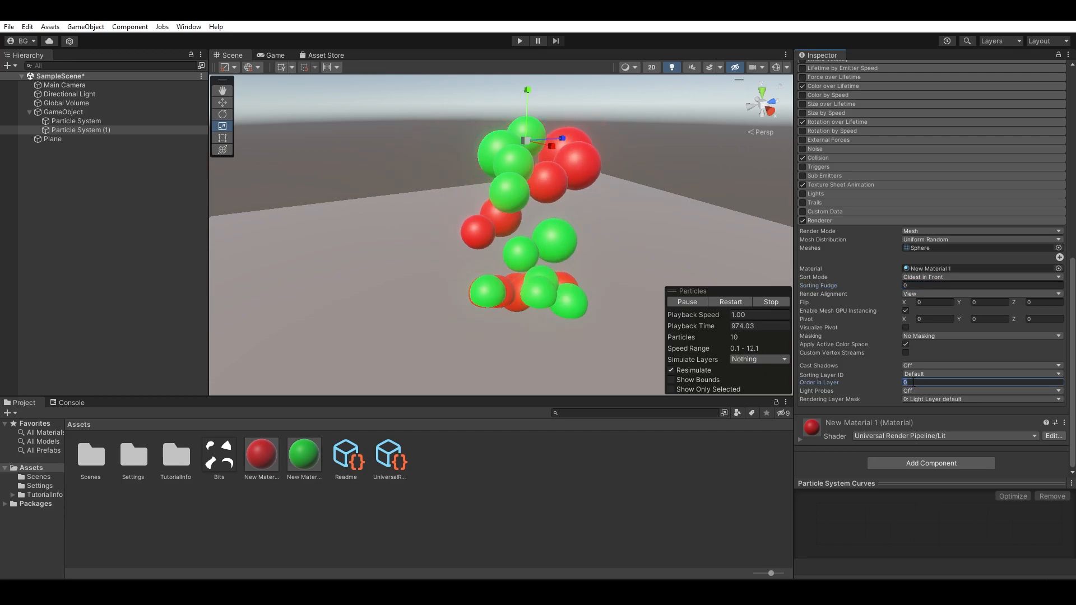
- Set Order in Layer to 1 in the Renderer module of Particle System (1)
{"action": "type", "text": "1"}
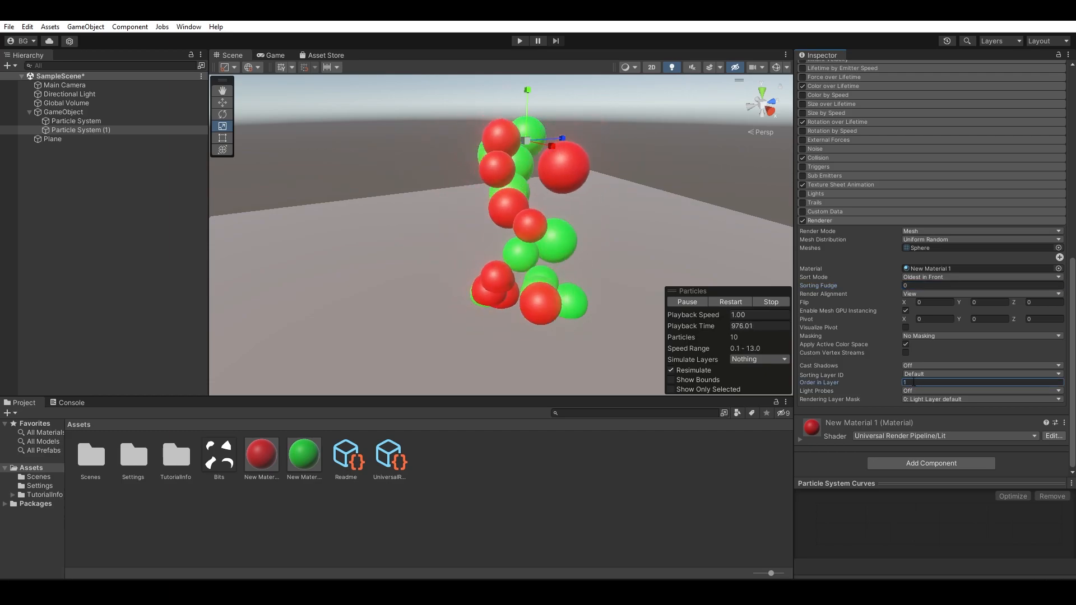
{"action": "left_click_drag", "start_coordinate": [571, 211], "coordinate": [583, 179], "text": "alt"}
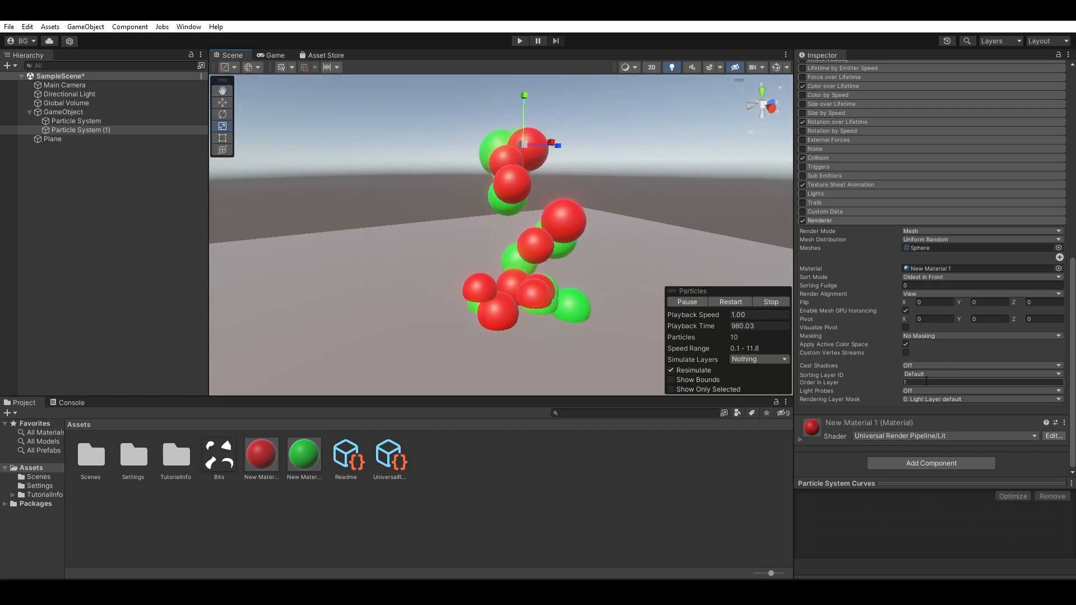
- Compare the Order in Layer settings of the original Particle System and its red copy
{"action": "left_click", "coordinate": [156, 124]}
{"action": "scroll", "coordinate": [903, 352], "scroll_direction": "down", "scroll_amount": 10}
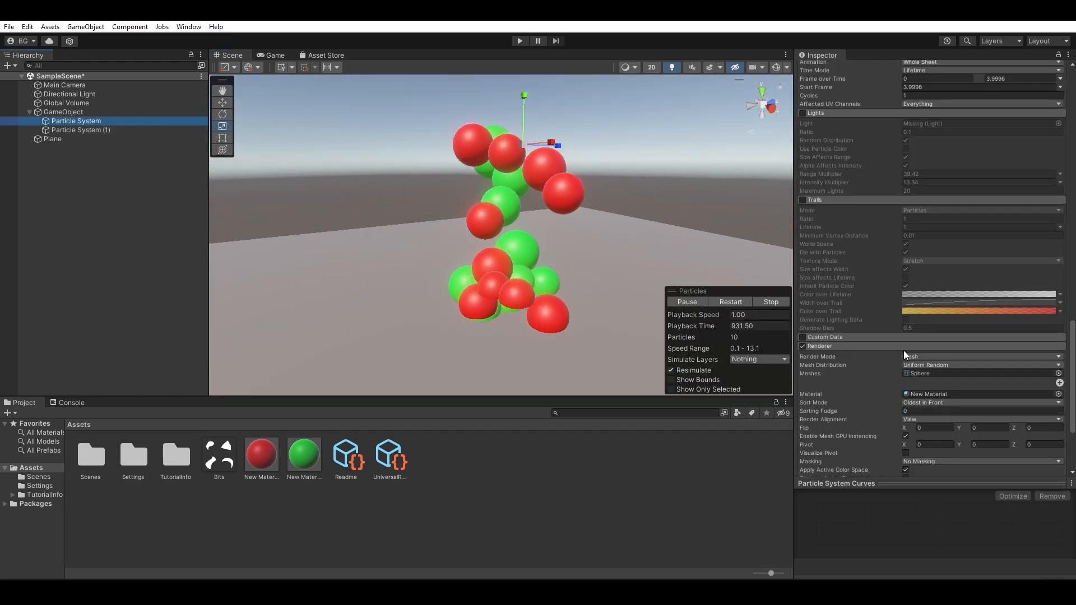
{"action": "left_click", "coordinate": [917, 382]}
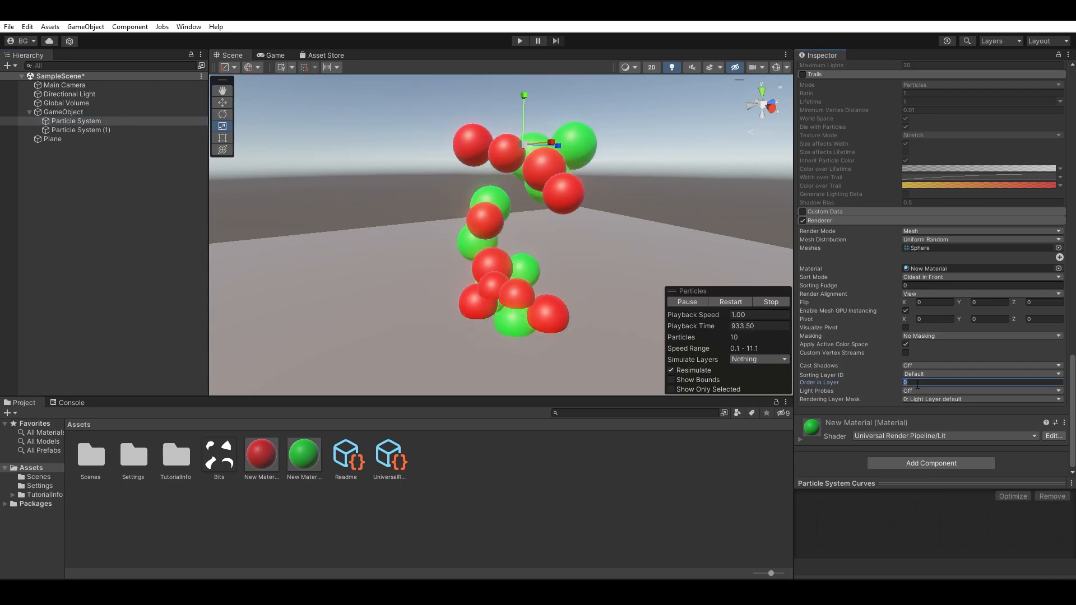
{"action": "left_click_drag", "start_coordinate": [582, 186], "coordinate": [782, 222], "text": "alt"}
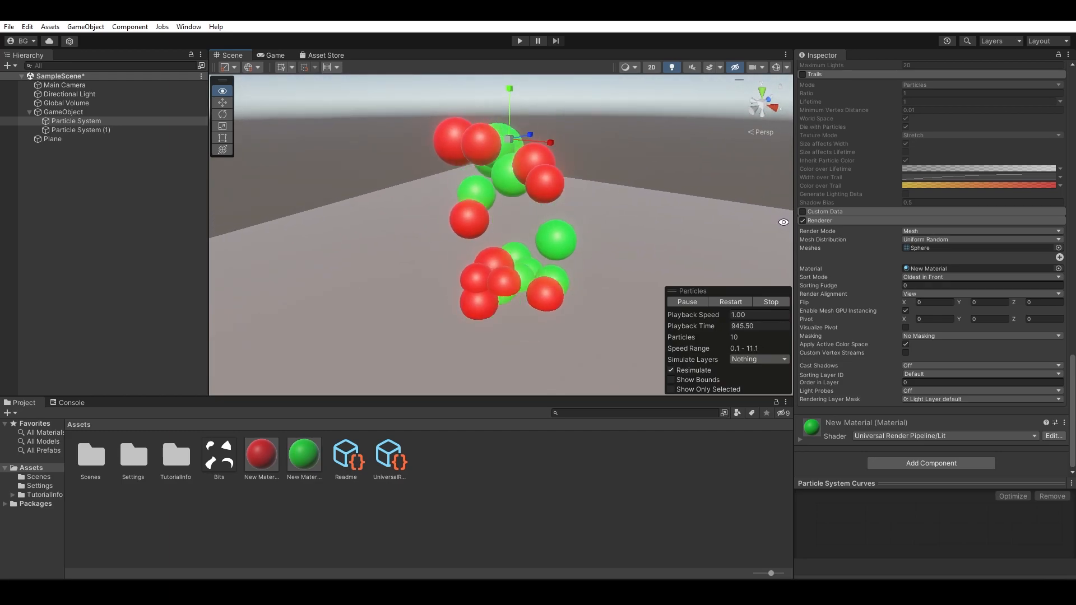
{"action": "left_click", "coordinate": [153, 130]}
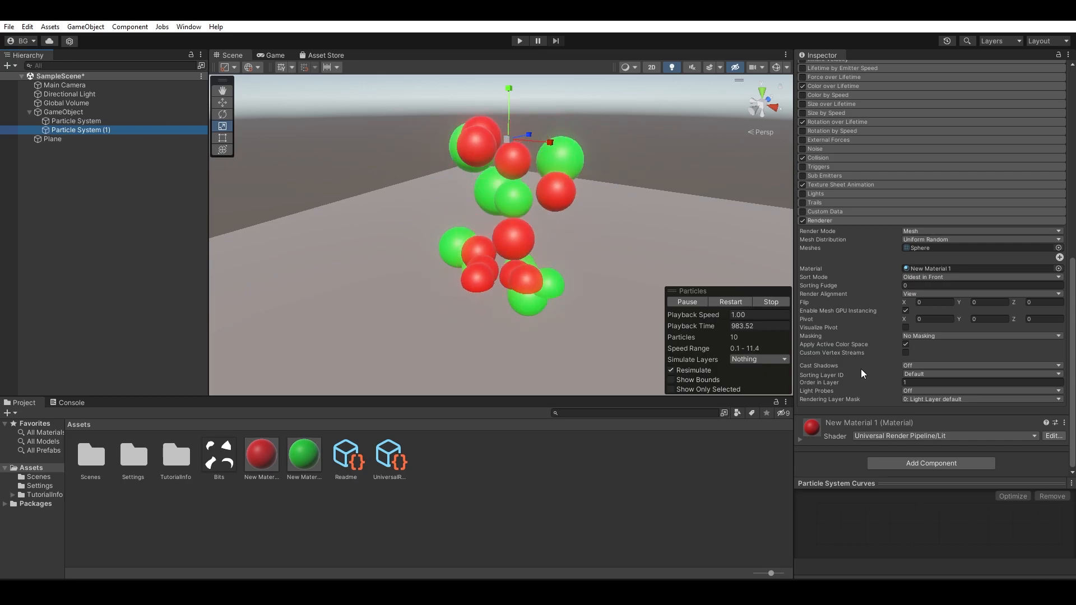
- Try a Flip X of 0.5 in the original Particle System's Renderer module, and return it to 0
{"action": "left_click", "coordinate": [106, 121]}
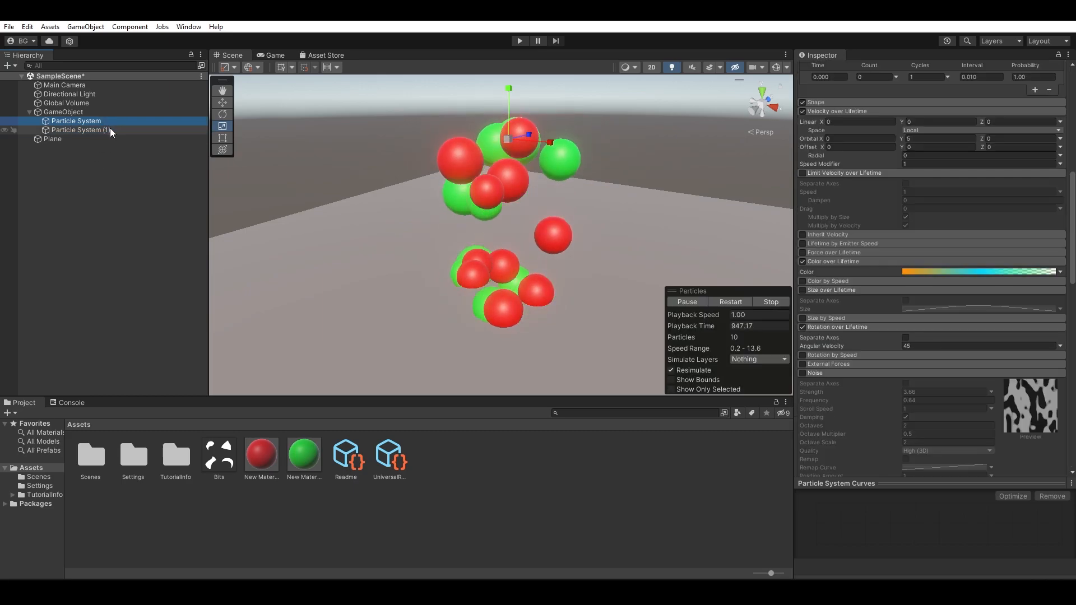
{"action": "scroll", "coordinate": [861, 341], "scroll_direction": "down", "scroll_amount": 15}
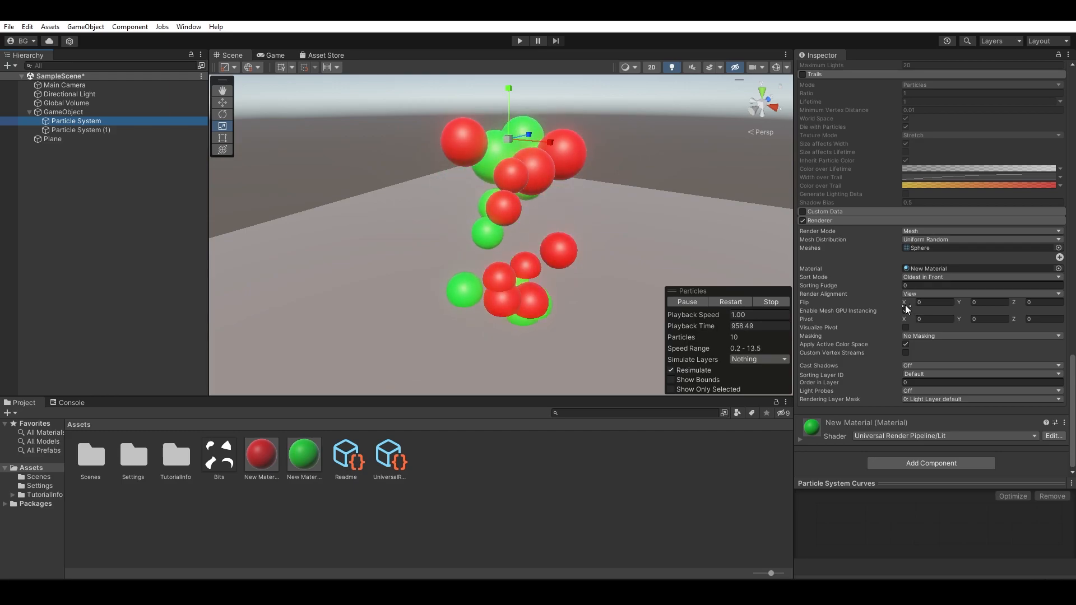
{"action": "left_click", "coordinate": [926, 303]}
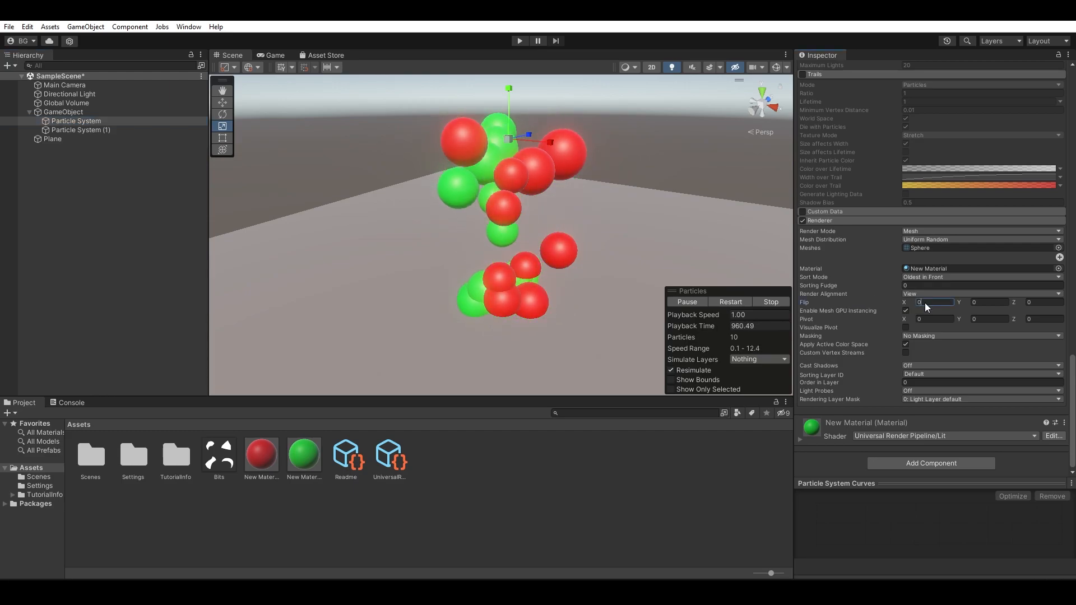
{"action": "type", "text": "0.5"}
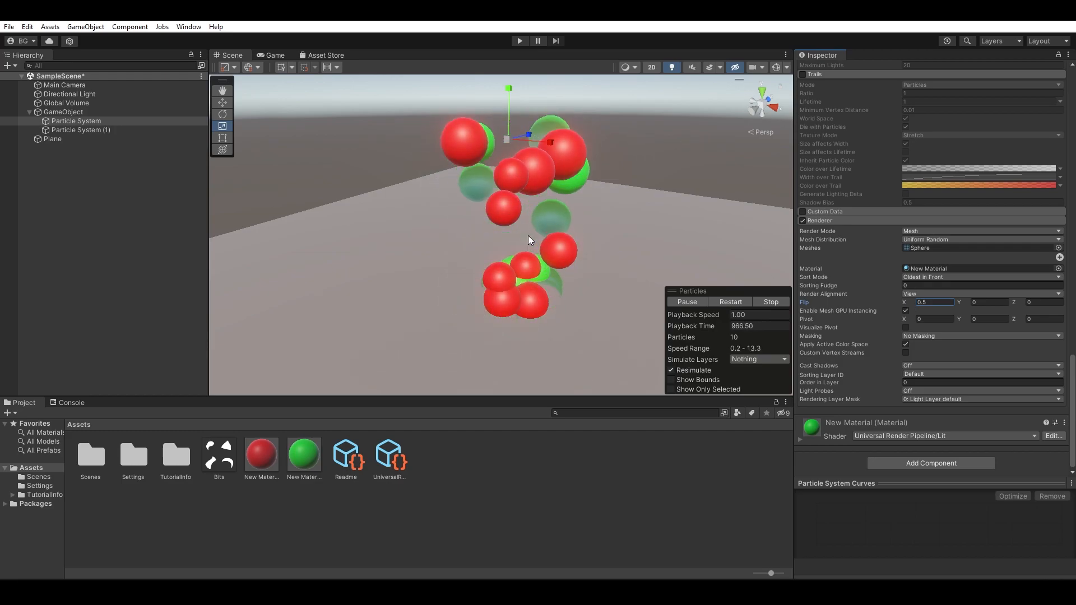
{"action": "middle_click_drag", "start_coordinate": [557, 201], "coordinate": [589, 231]}
{"action": "left_click_drag", "start_coordinate": [589, 230], "coordinate": [502, 253], "text": "alt"}
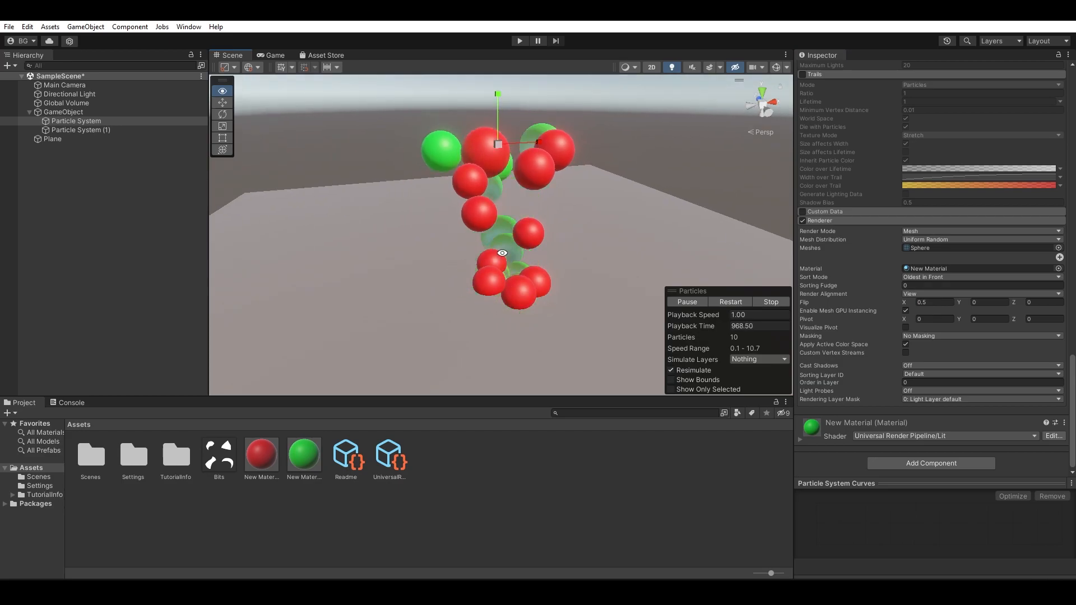
{"action": "left_click_drag", "start_coordinate": [620, 240], "coordinate": [708, 259], "text": "alt"}
{"action": "left_click_drag", "start_coordinate": [591, 218], "coordinate": [536, 210], "text": "alt"}
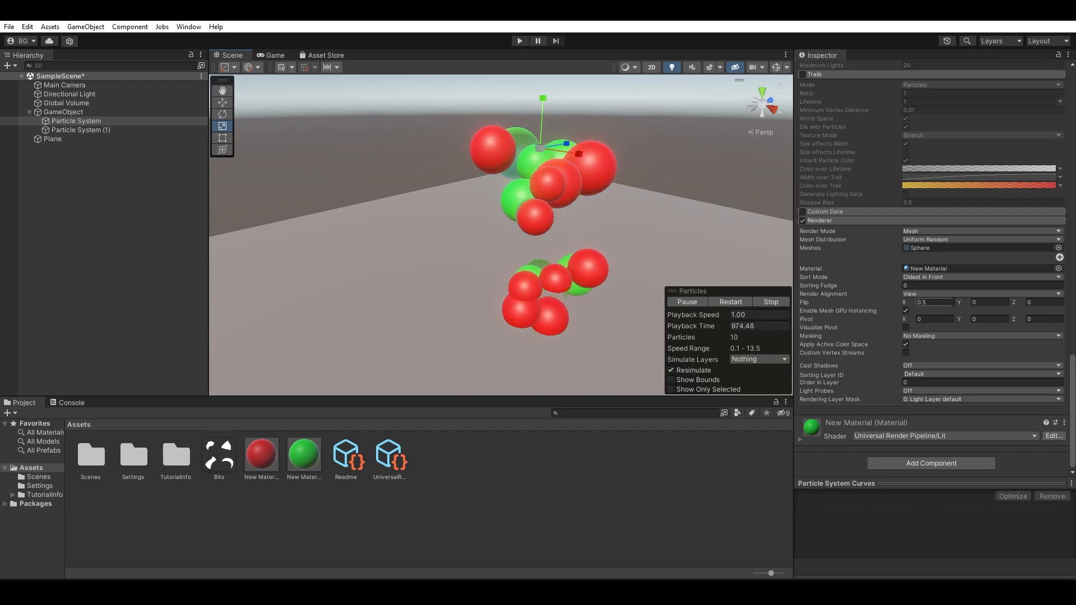
{"action": "left_click", "coordinate": [952, 303]}
{"action": "type", "text": "0"}
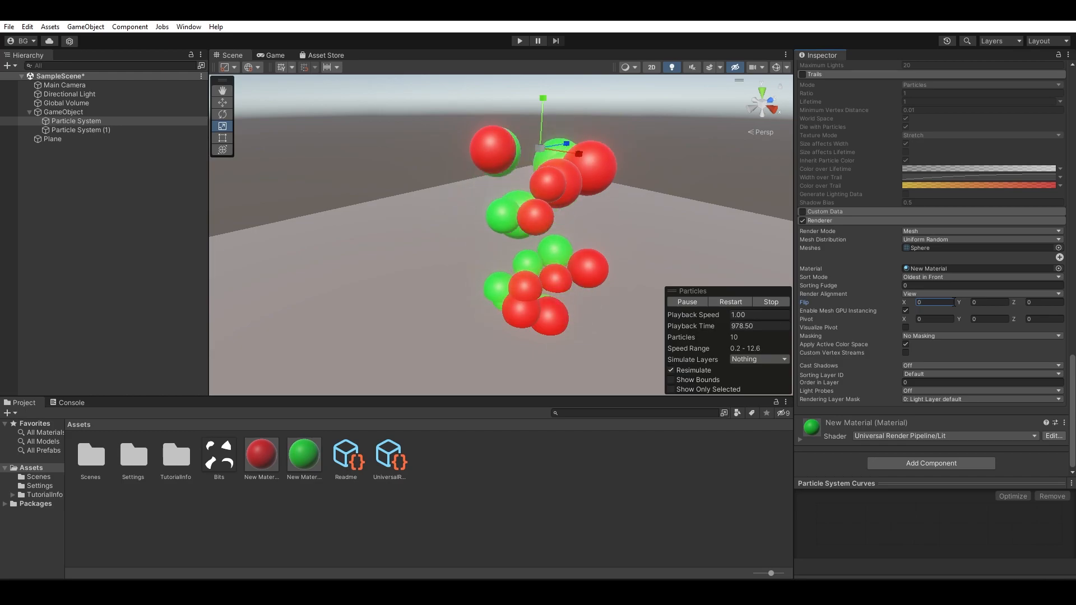
- Set the Gravity Modifier of the original Particle System to 0
{"action": "left_click", "coordinate": [907, 321]}
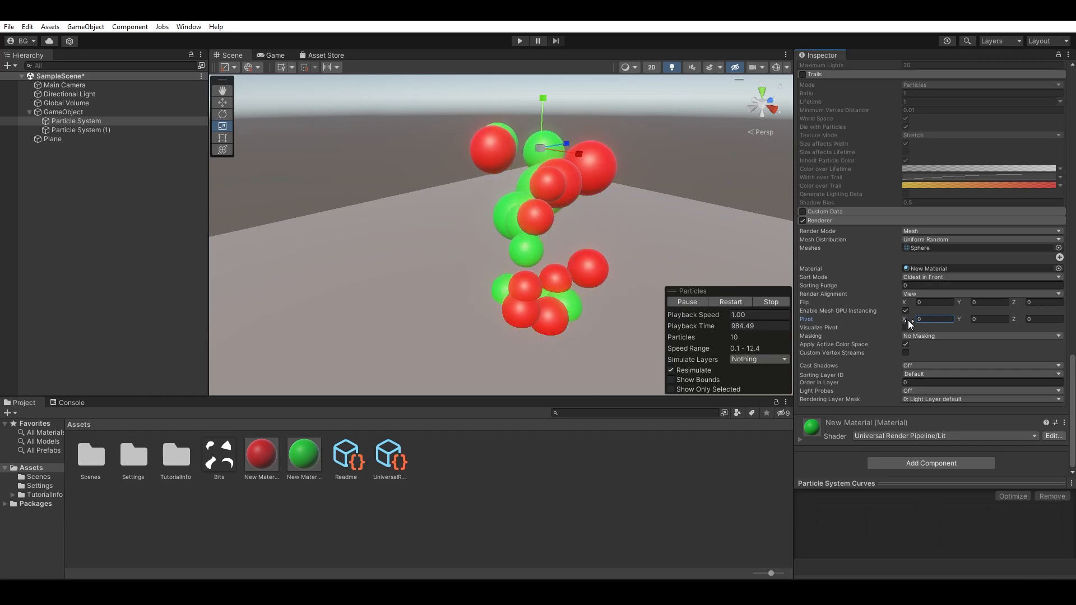
{"action": "scroll", "coordinate": [918, 289], "scroll_direction": "up", "scroll_amount": 20}
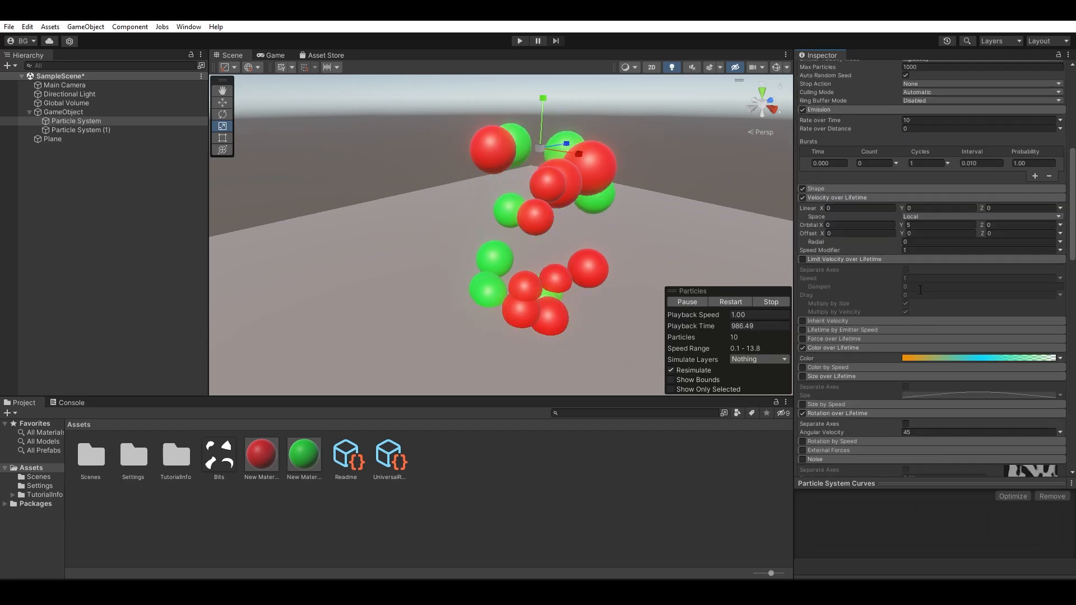
{"action": "scroll", "coordinate": [919, 289], "scroll_direction": "up", "scroll_amount": 4}
{"action": "left_click", "coordinate": [926, 295]}
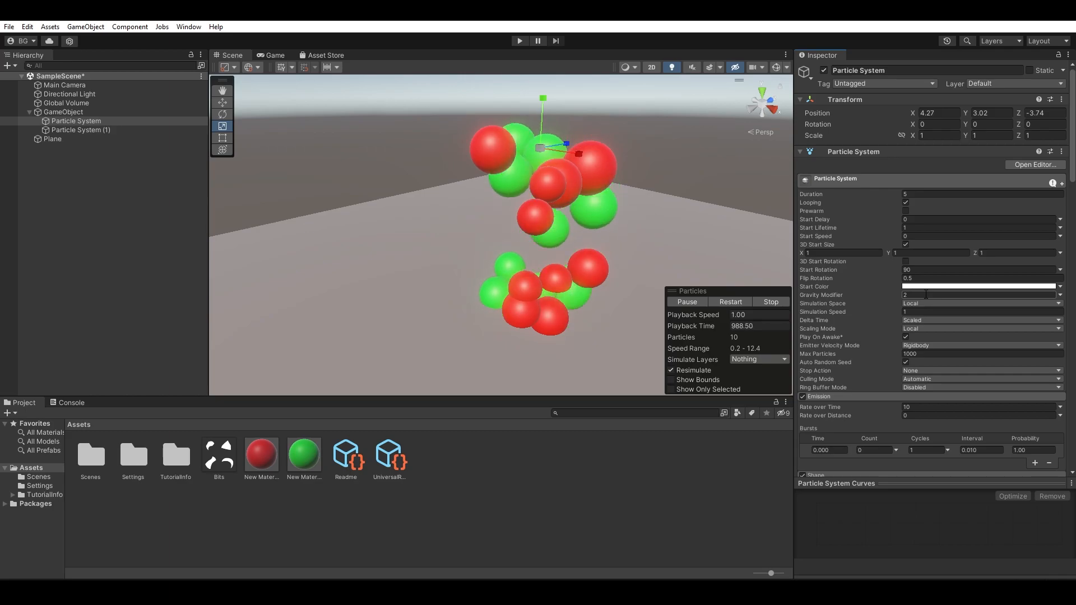
{"action": "type", "text": "0"}
- Expand the original Particle System's Shape module and set the Sphere radius to 0.0001
{"action": "scroll", "coordinate": [835, 348], "scroll_direction": "down", "scroll_amount": 5}
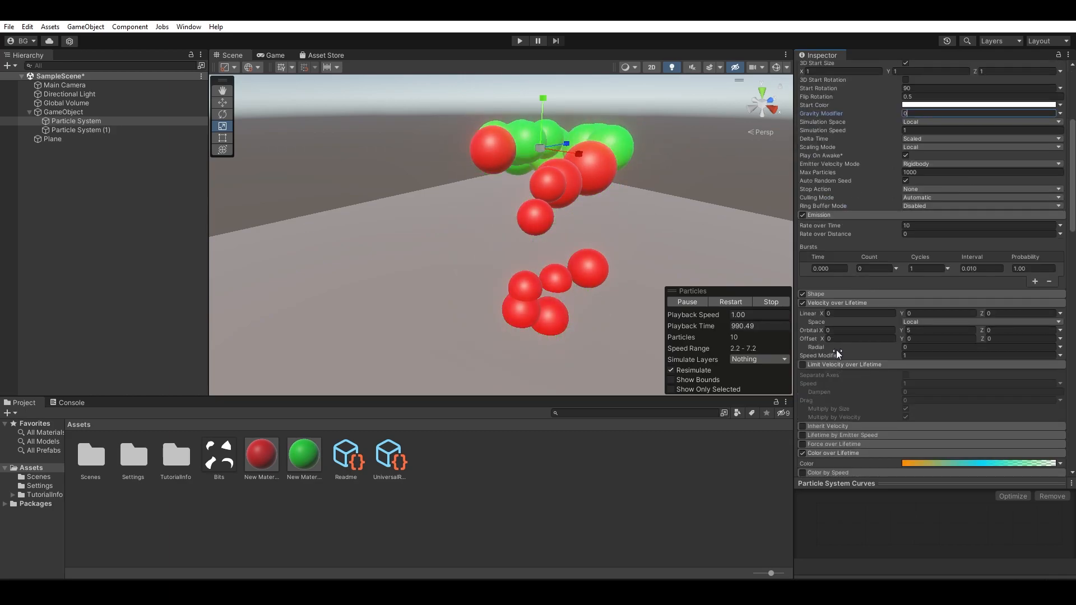
{"action": "left_click", "coordinate": [829, 297]}
{"action": "left_click", "coordinate": [919, 304]}
{"action": "left_click", "coordinate": [910, 312]}
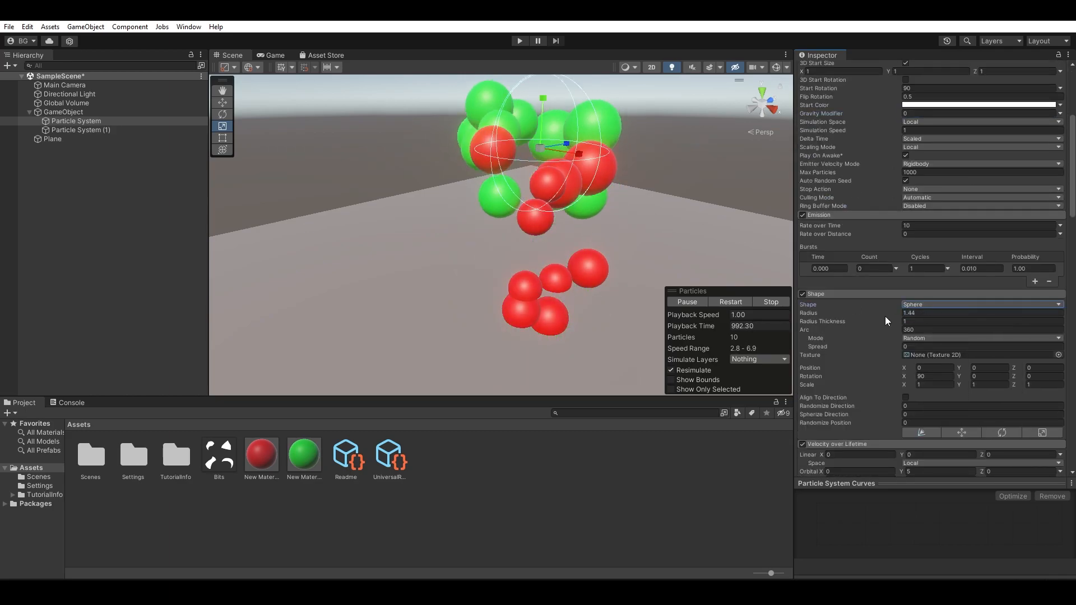
{"action": "scroll", "coordinate": [624, 282], "scroll_direction": "up", "scroll_amount": 4}
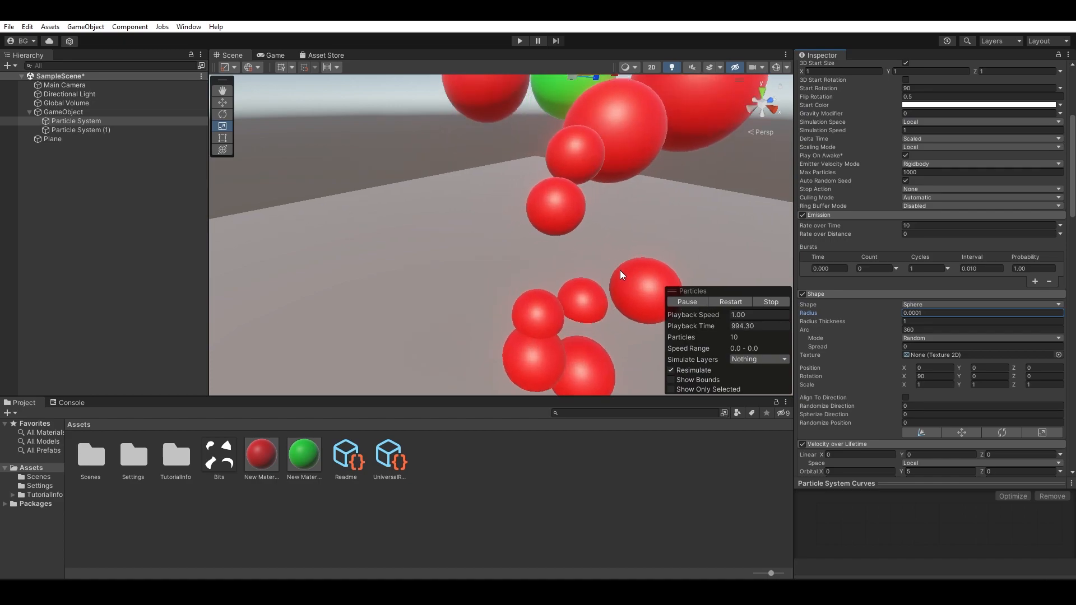
{"action": "middle_click_drag", "start_coordinate": [620, 258], "coordinate": [587, 288]}
{"action": "left_click_drag", "start_coordinate": [587, 288], "coordinate": [614, 262], "text": "alt"}
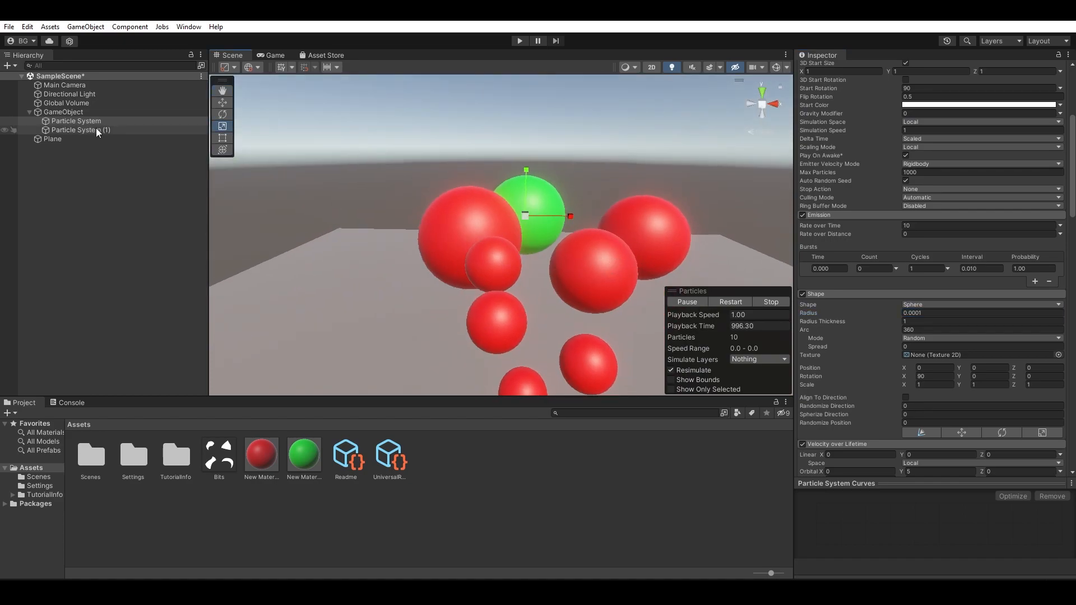
- Deactivate Particle System (1) and return to the Renderer settings of the original Particle System
{"action": "left_click", "coordinate": [97, 130]}
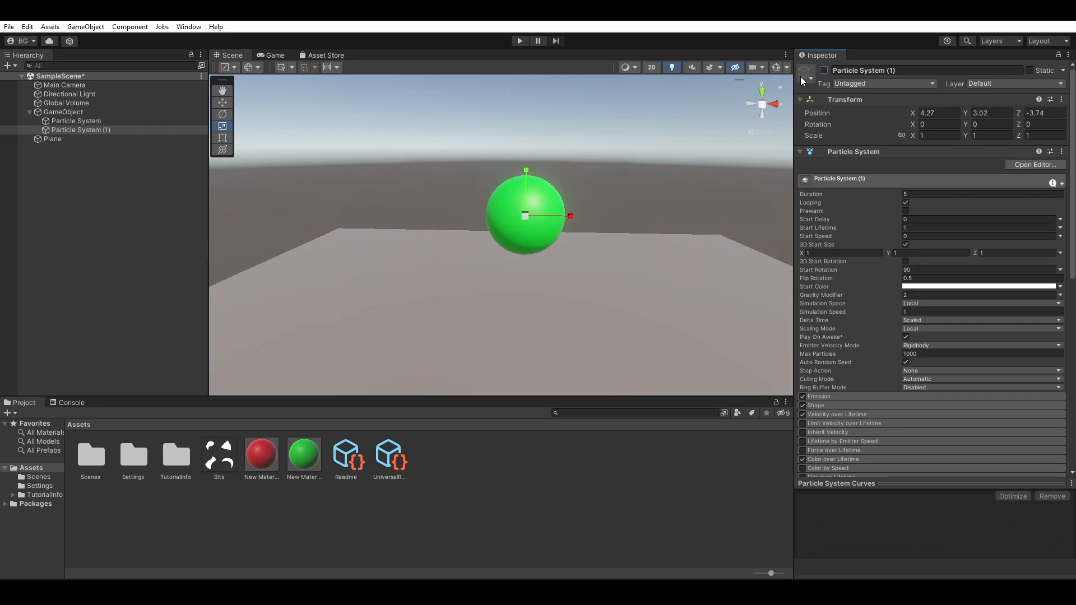
{"action": "left_click", "coordinate": [77, 122]}
{"action": "scroll", "coordinate": [920, 294], "scroll_direction": "down", "scroll_amount": 10}
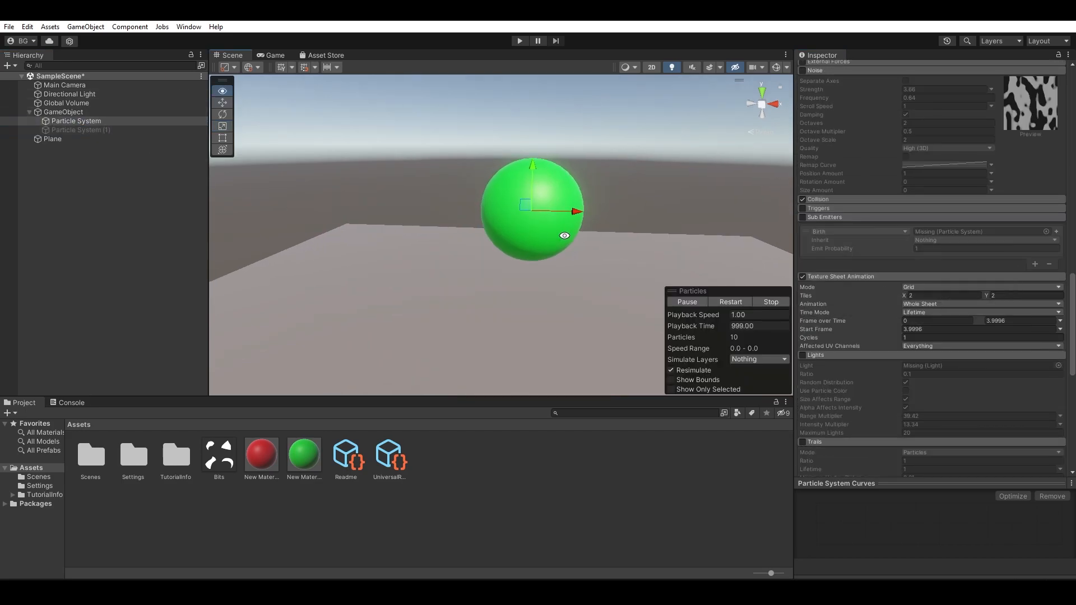
{"action": "left_click_drag", "start_coordinate": [567, 234], "coordinate": [519, 224], "text": "alt"}
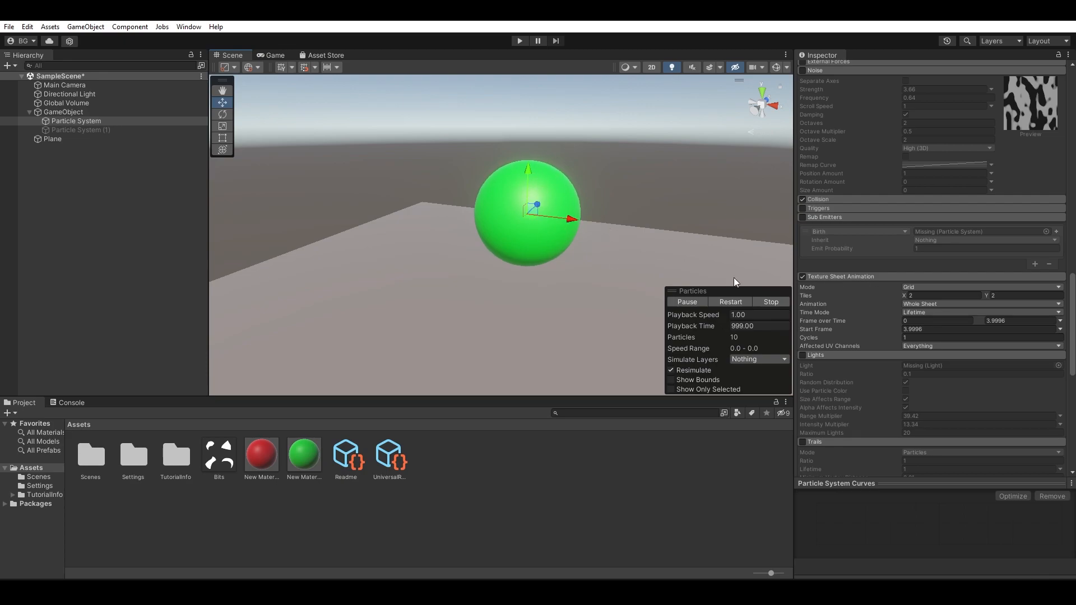
{"action": "scroll", "coordinate": [903, 276], "scroll_direction": "down", "scroll_amount": 10}
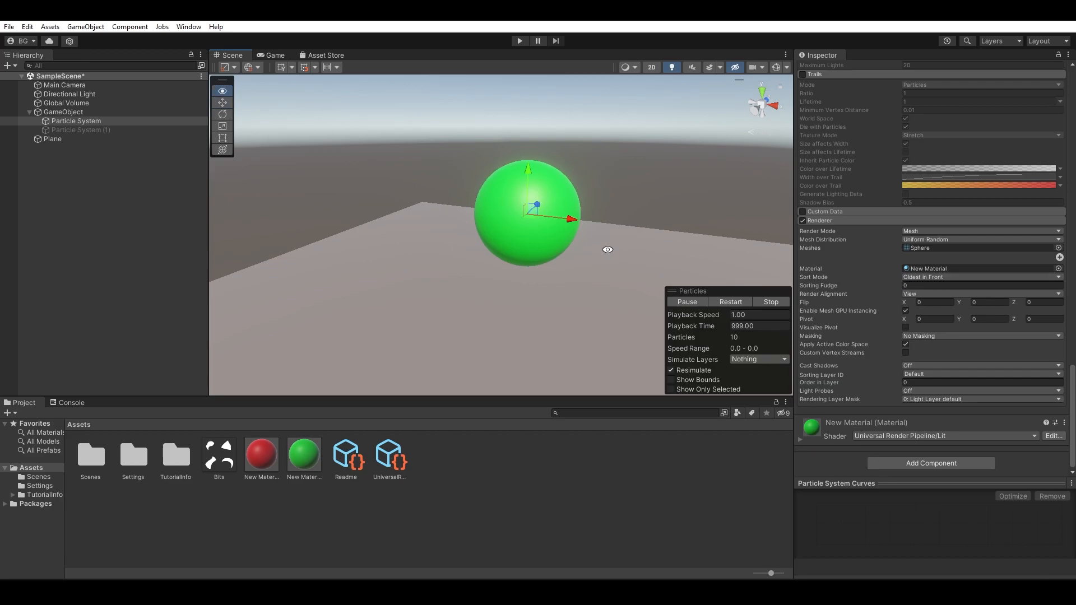
- Try a negative Pivot X on the green particles and undo the change
{"action": "left_click_drag", "start_coordinate": [607, 249], "coordinate": [675, 223], "text": "alt"}
{"action": "left_click_drag", "start_coordinate": [966, 321], "coordinate": [895, 324]}
{"action": "key", "text": "ctrl+z"}
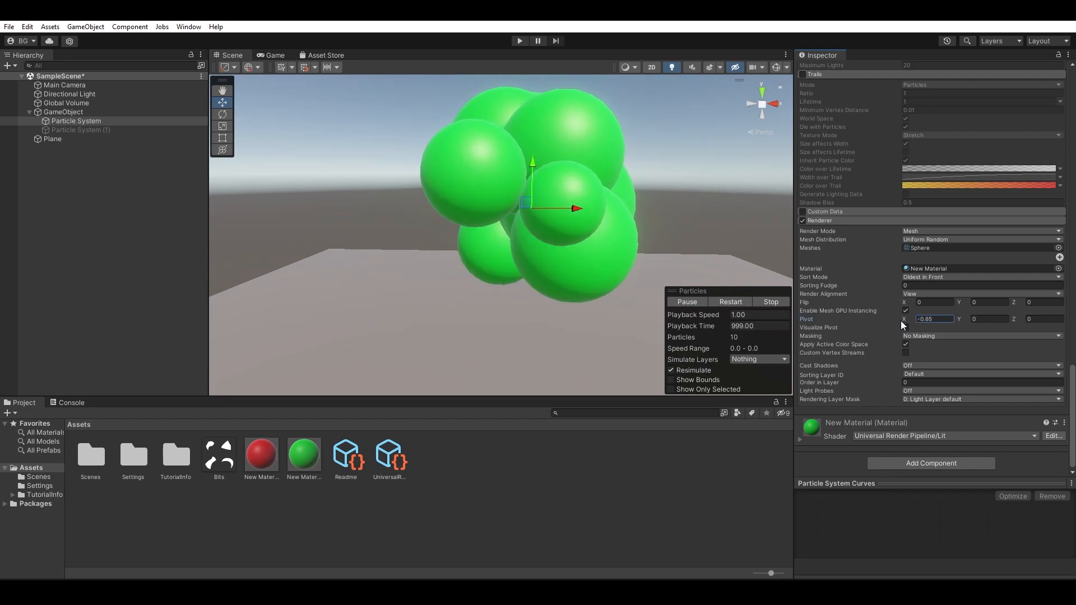
{"action": "key", "text": "ctrl+z"}
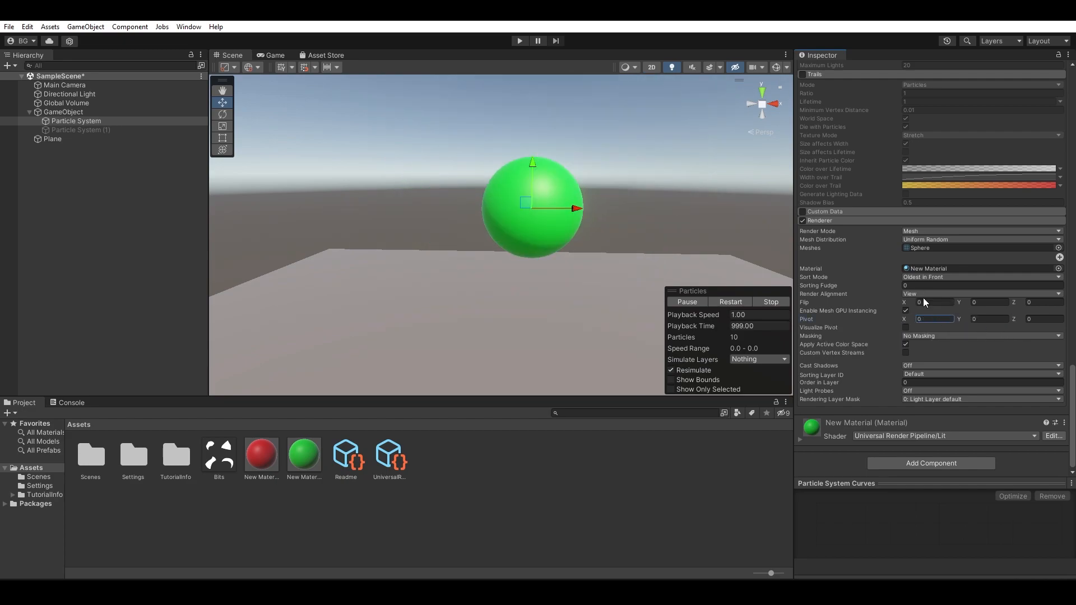
- Try the Local Render Alignment in the Renderer module of the original Particle System
{"action": "left_click", "coordinate": [924, 294]}
{"action": "left_click", "coordinate": [946, 328]}
{"action": "mouse_move", "coordinate": [904, 319]}
{"action": "left_mouse_down"}
{"action": "mouse_move", "coordinate": [891, 322]}
{"action": "mouse_move", "coordinate": [906, 321]}
{"action": "left_mouse_up"}
- Disable the Rotation over Lifetime module of the original Particle System and return to its Renderer settings
{"action": "scroll", "coordinate": [879, 311], "scroll_direction": "up", "scroll_amount": 15}
{"action": "scroll", "coordinate": [883, 324], "scroll_direction": "up", "scroll_amount": 10}
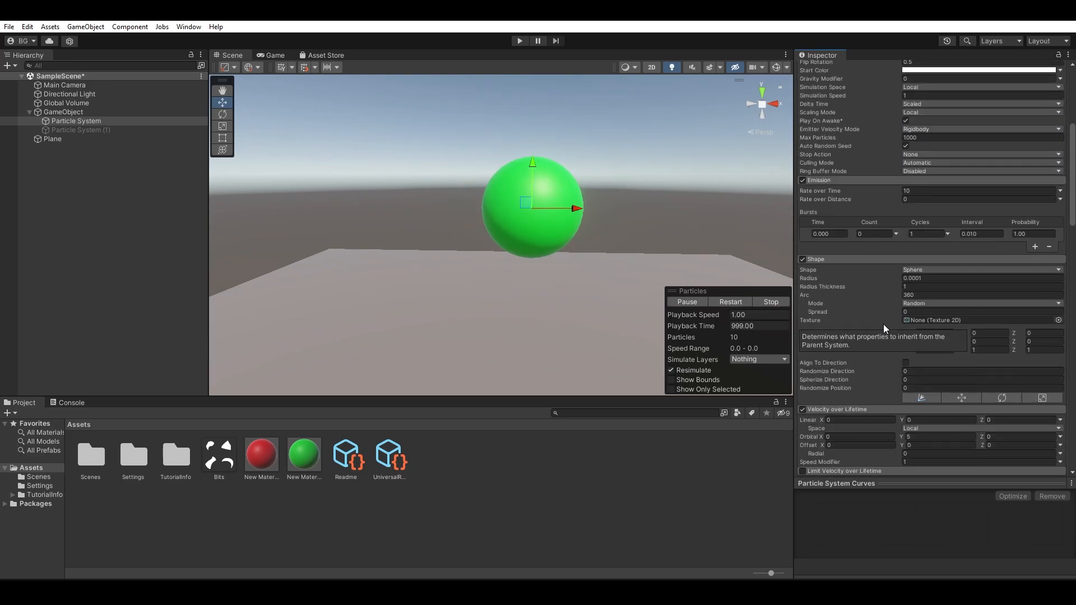
{"action": "scroll", "coordinate": [883, 324], "scroll_direction": "up", "scroll_amount": 5}
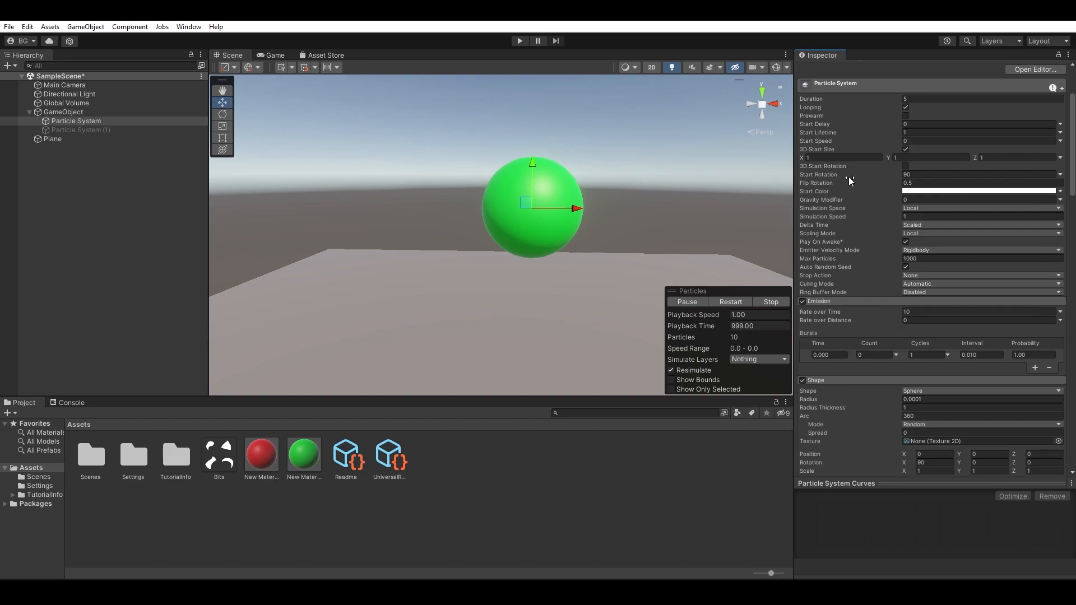
{"action": "scroll", "coordinate": [861, 293], "scroll_direction": "down", "scroll_amount": 13}
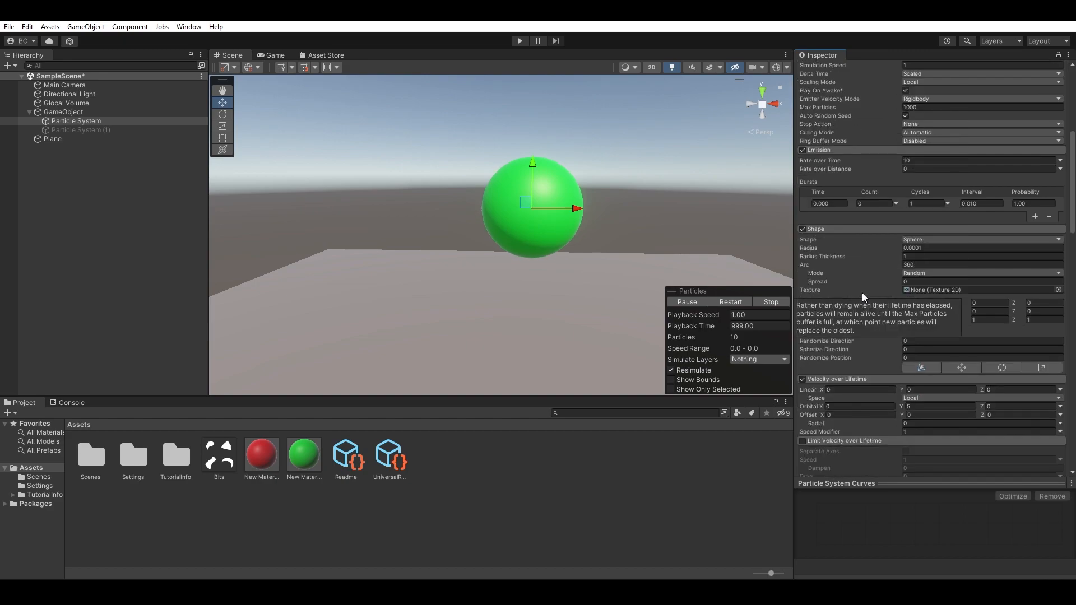
{"action": "scroll", "coordinate": [862, 292], "scroll_direction": "down", "scroll_amount": 6}
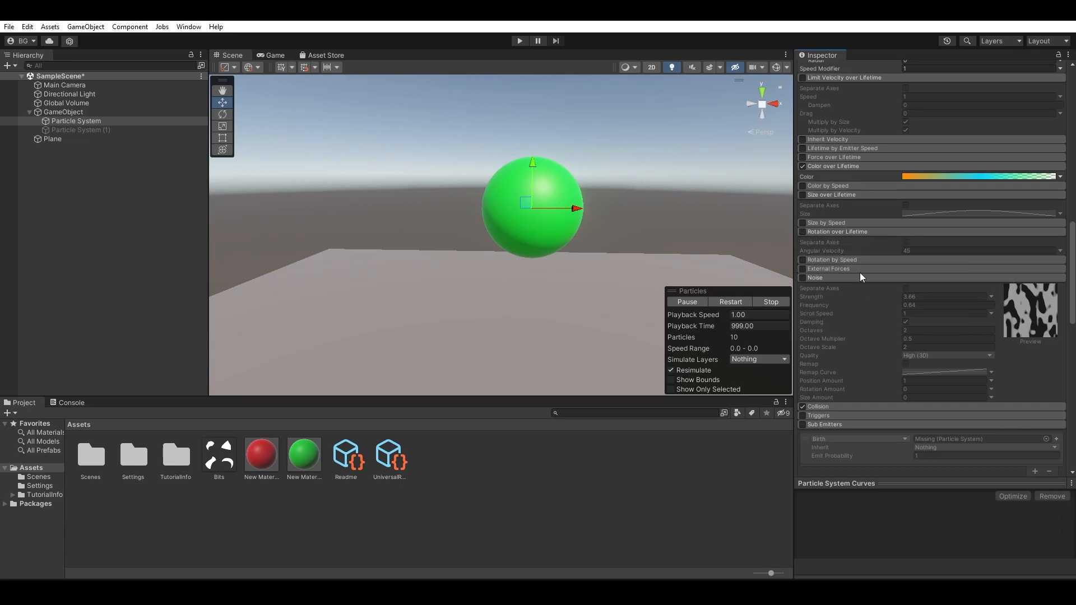
{"action": "scroll", "coordinate": [860, 273], "scroll_direction": "up", "scroll_amount": 11}
{"action": "scroll", "coordinate": [859, 272], "scroll_direction": "down", "scroll_amount": 20}
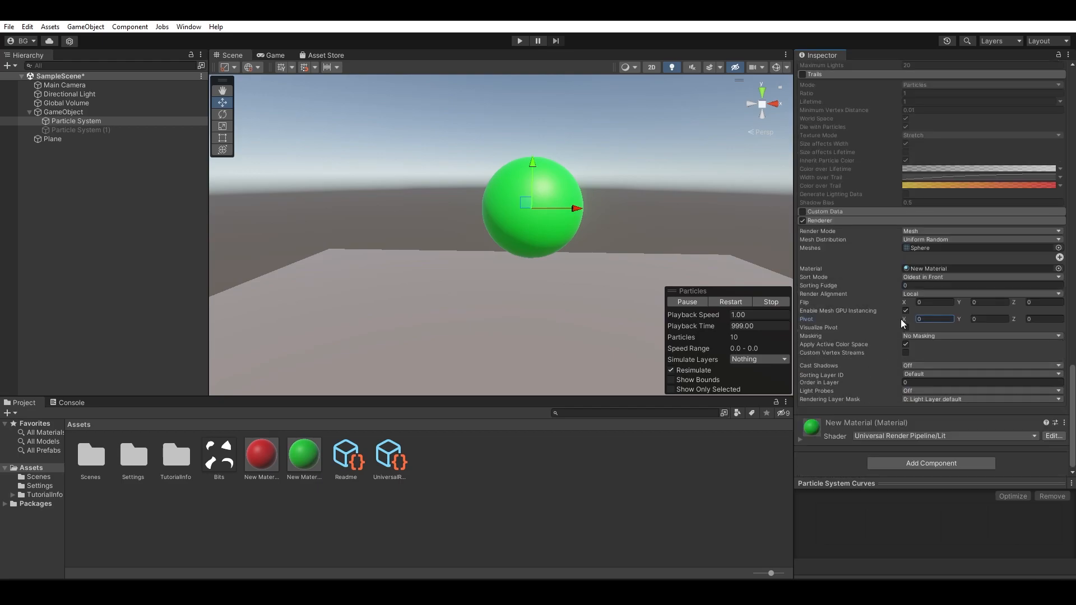
- Set Render Alignment to Facing in the Renderer module of the original Particle System
{"action": "mouse_move", "coordinate": [897, 321]}
{"action": "left_mouse_down"}
{"action": "mouse_move", "coordinate": [860, 320]}
{"action": "mouse_move", "coordinate": [943, 321]}
{"action": "mouse_move", "coordinate": [870, 321]}
{"action": "mouse_move", "coordinate": [927, 323]}
{"action": "mouse_move", "coordinate": [869, 324]}
{"action": "mouse_move", "coordinate": [886, 323]}
{"action": "left_mouse_up"}
{"action": "left_click", "coordinate": [928, 293]}
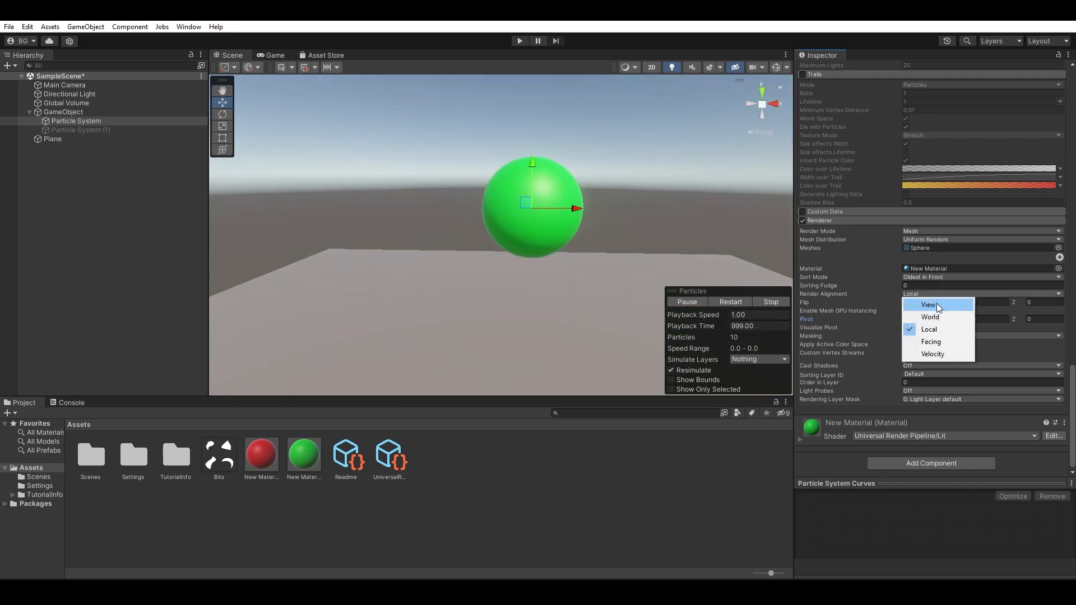
{"action": "left_click", "coordinate": [939, 343]}
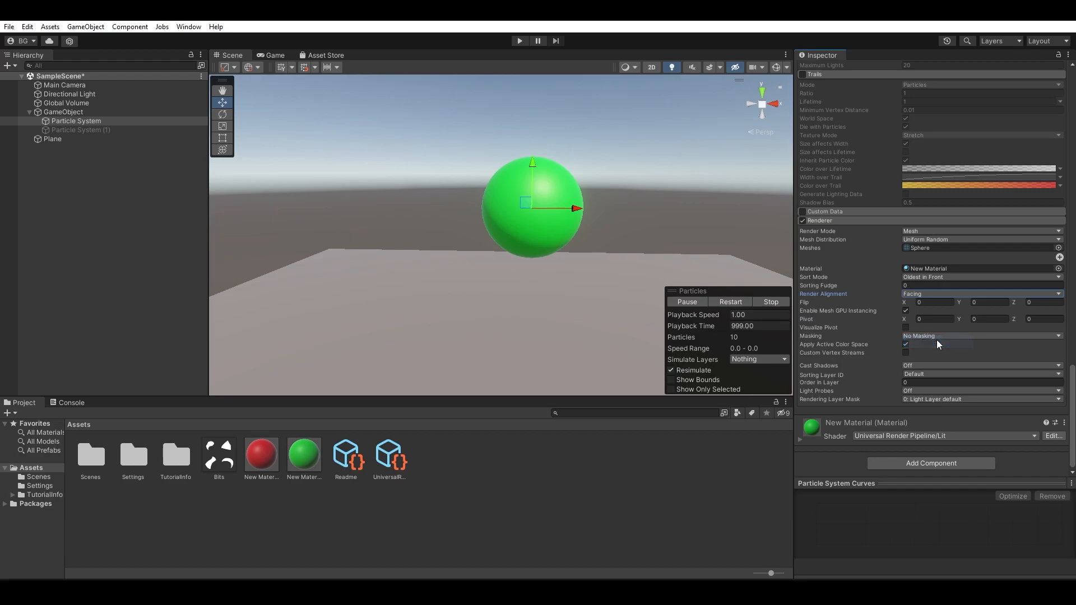
- Create a new Cube at the root level of SampleScene and select it
{"action": "left_click", "coordinate": [150, 216]}
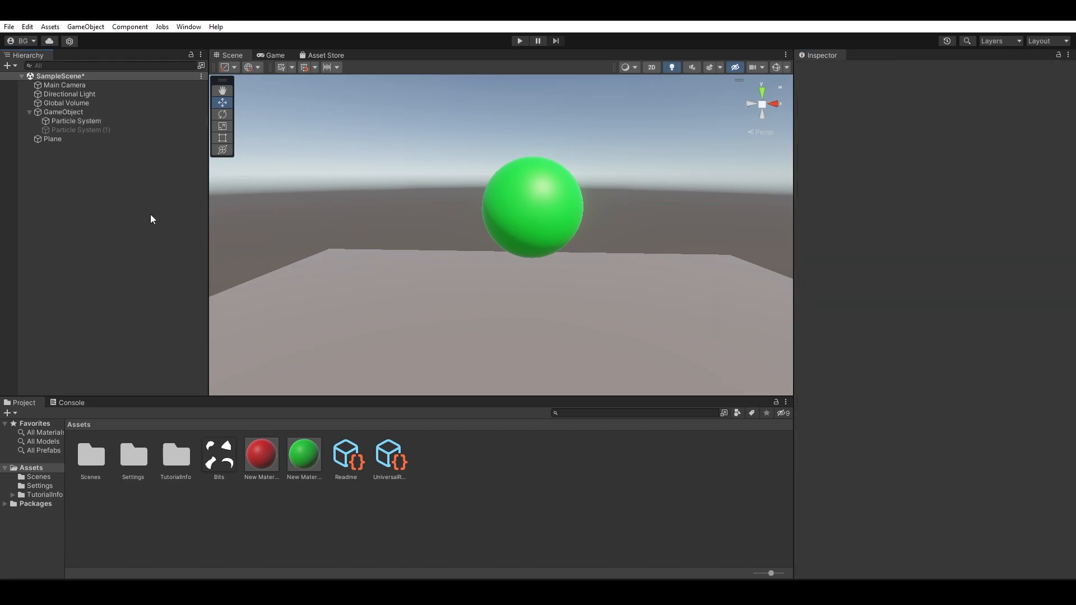
{"action": "left_click", "coordinate": [93, 122]}
{"action": "left_click", "coordinate": [106, 183]}
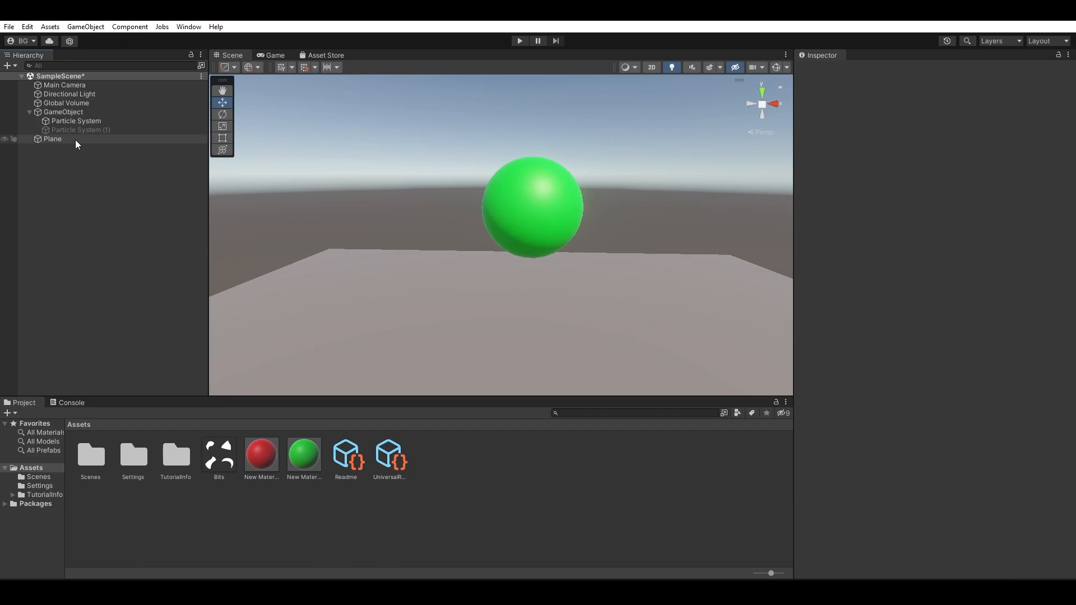
{"action": "right_click", "coordinate": [107, 183]}
{"action": "mouse_move", "coordinate": [196, 331]}
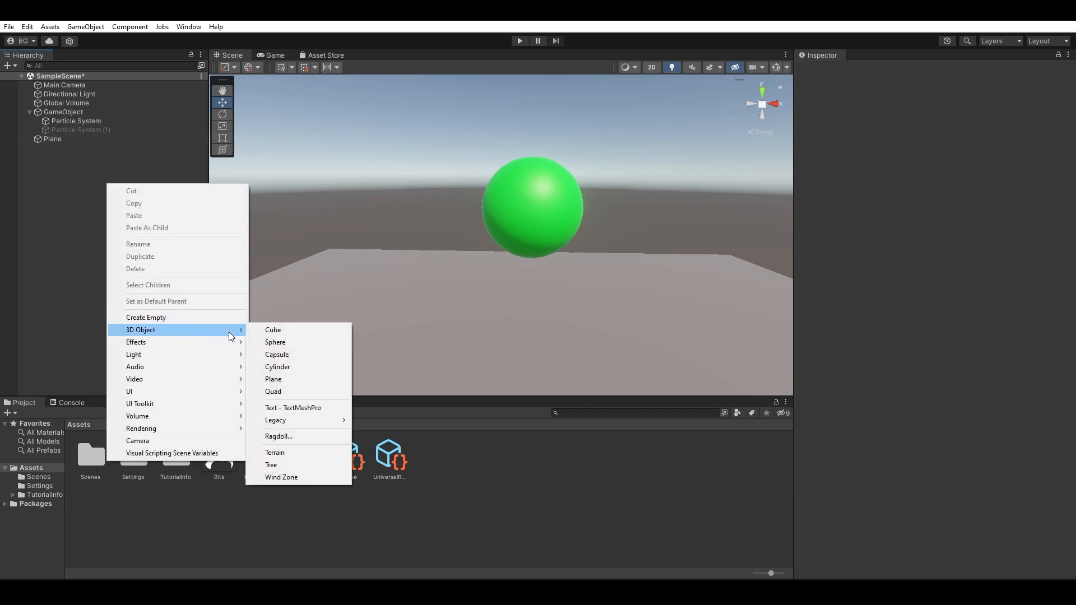
{"action": "left_click", "coordinate": [280, 334]}
{"action": "left_click", "coordinate": [198, 234]}
{"action": "left_click", "coordinate": [113, 149]}
- Scale the Cube uniformly to about 2.41 and lower it to about Y 1.49, beneath the green particles
{"action": "key", "text": "r"}
{"action": "left_click_drag", "start_coordinate": [500, 235], "coordinate": [580, 225]}
{"action": "scroll", "coordinate": [580, 224], "scroll_direction": "down", "scroll_amount": 4}
{"action": "key", "text": "w"}
{"action": "left_click_drag", "start_coordinate": [503, 192], "coordinate": [504, 257]}
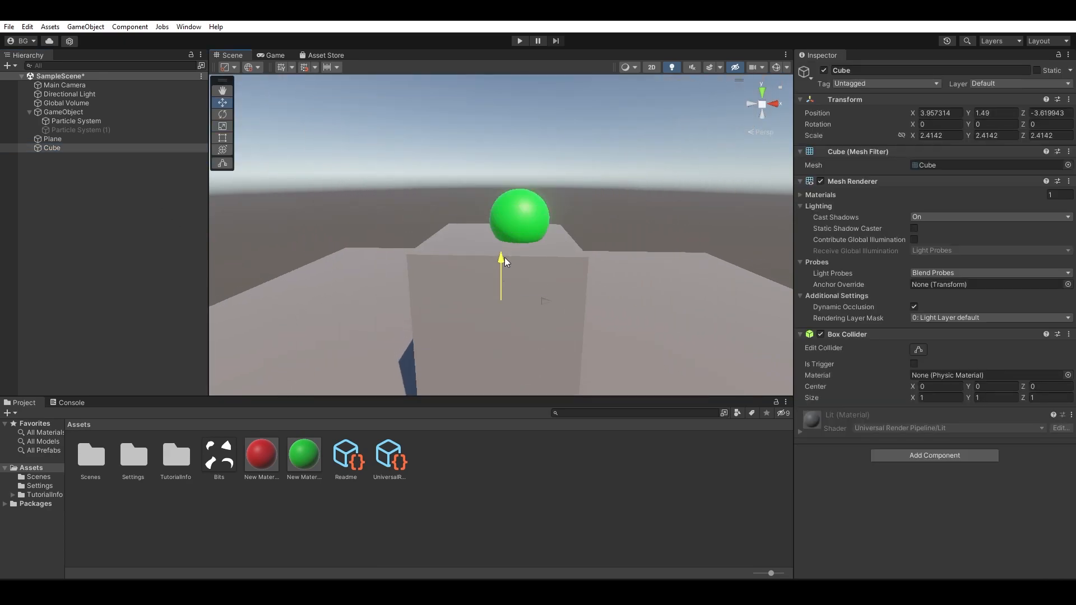
- Deactivate the original Particle System, and add a new Particle System as a child of the Cube
{"action": "left_click", "coordinate": [163, 120]}
{"action": "left_click", "coordinate": [823, 70]}
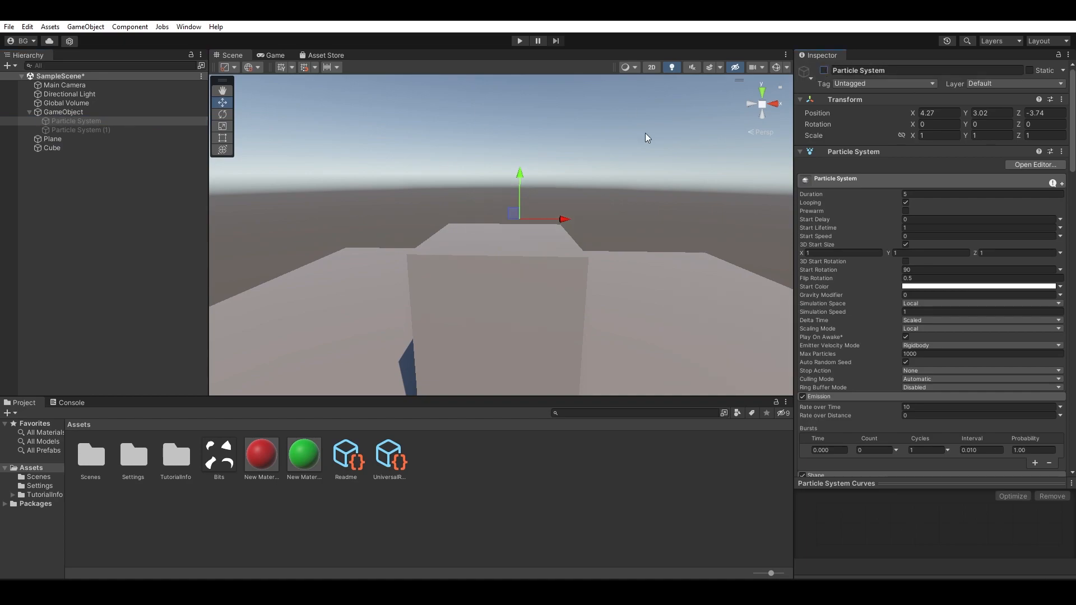
{"action": "left_click", "coordinate": [99, 146]}
{"action": "right_click", "coordinate": [99, 146]}
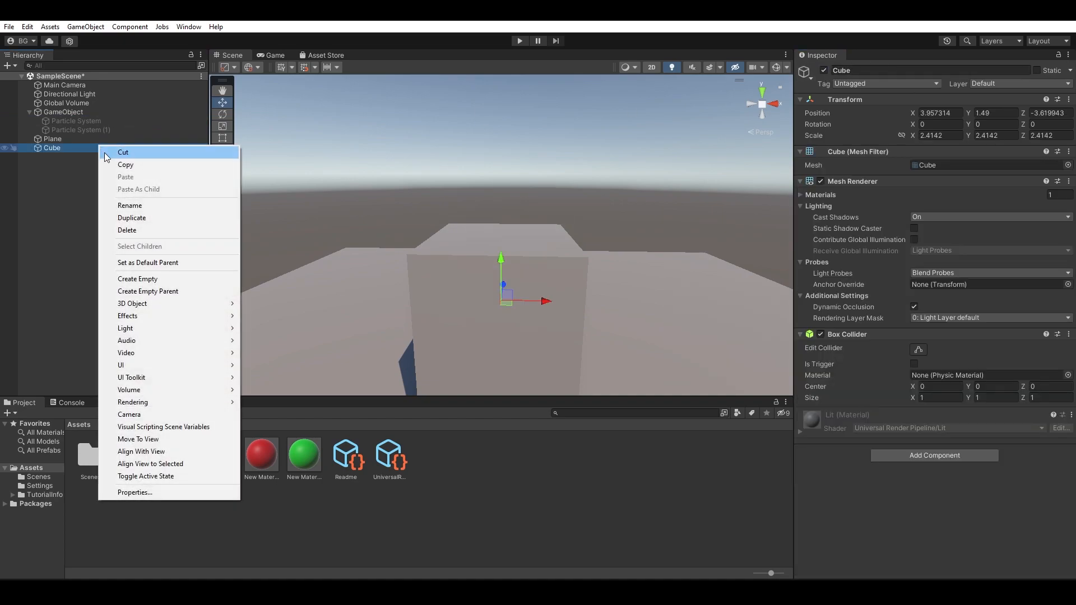
{"action": "mouse_move", "coordinate": [220, 316]}
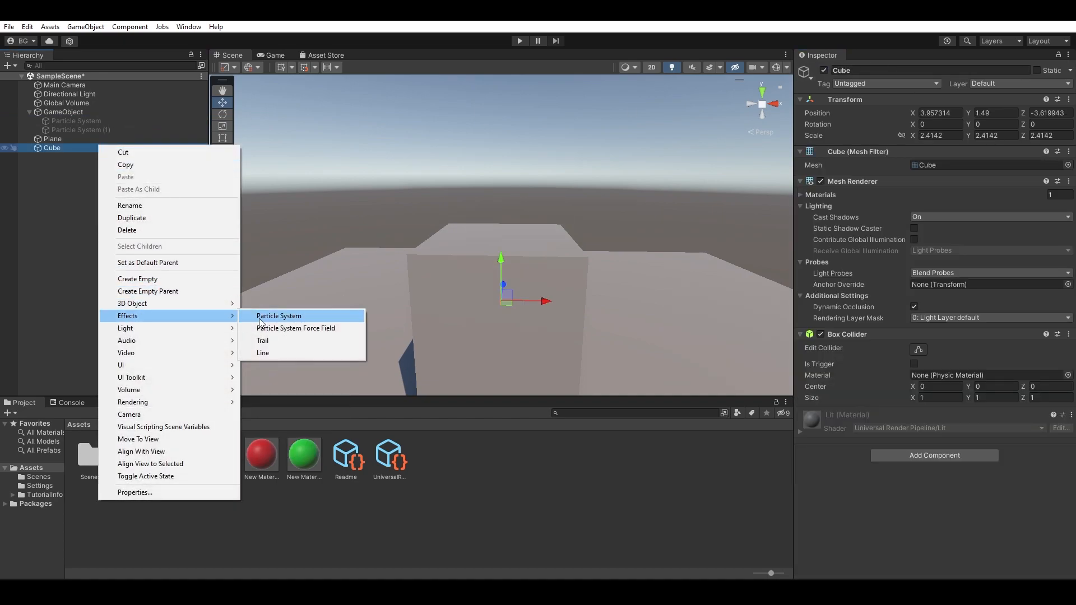
{"action": "left_click", "coordinate": [264, 317]}
{"action": "left_click", "coordinate": [88, 247]}
{"action": "left_click", "coordinate": [95, 159]}
{"action": "right_click_drag", "start_coordinate": [641, 244], "coordinate": [633, 225]}
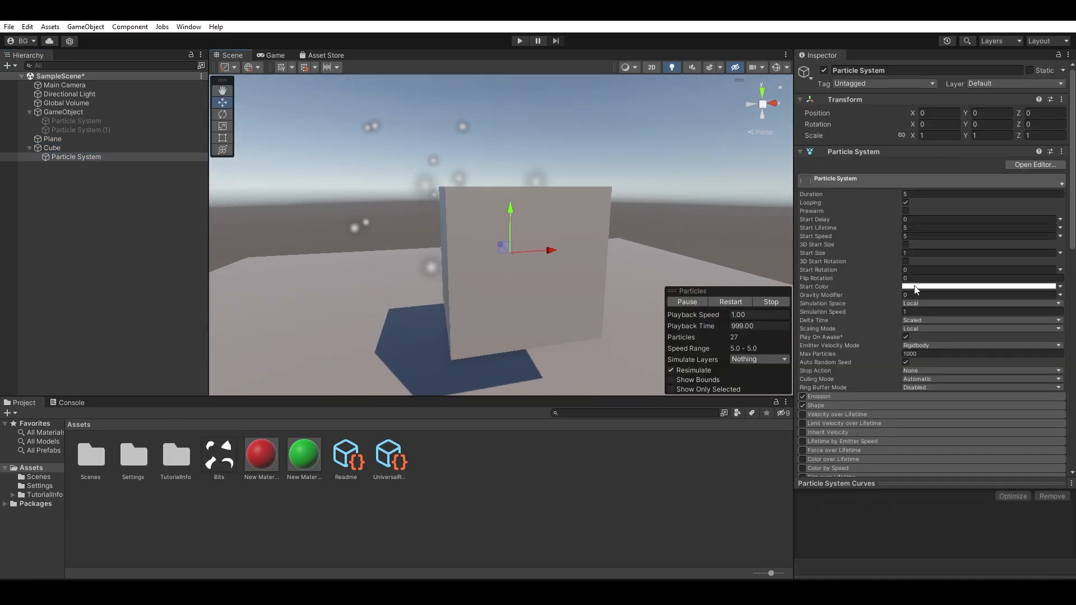
- Set the new Particle System's Start Speed to 0, Duration to 1 and Start Lifetime to 1
{"action": "left_click", "coordinate": [931, 236]}
{"action": "type", "text": "0"}
{"action": "left_click", "coordinate": [923, 194]}
{"action": "type", "text": "1"}
{"action": "left_click", "coordinate": [926, 230]}
{"action": "type", "text": "1"}
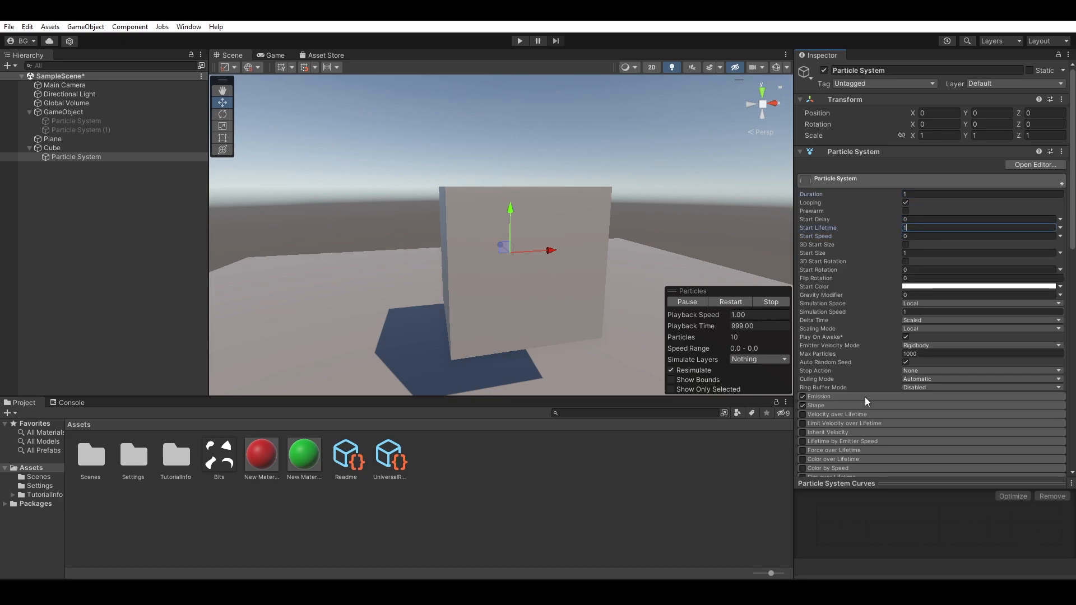
- Set the Emission module's Rate over Time to 1 and restart the particle simulation
{"action": "left_click", "coordinate": [865, 397]}
{"action": "left_click", "coordinate": [921, 407]}
{"action": "type", "text": "1"}
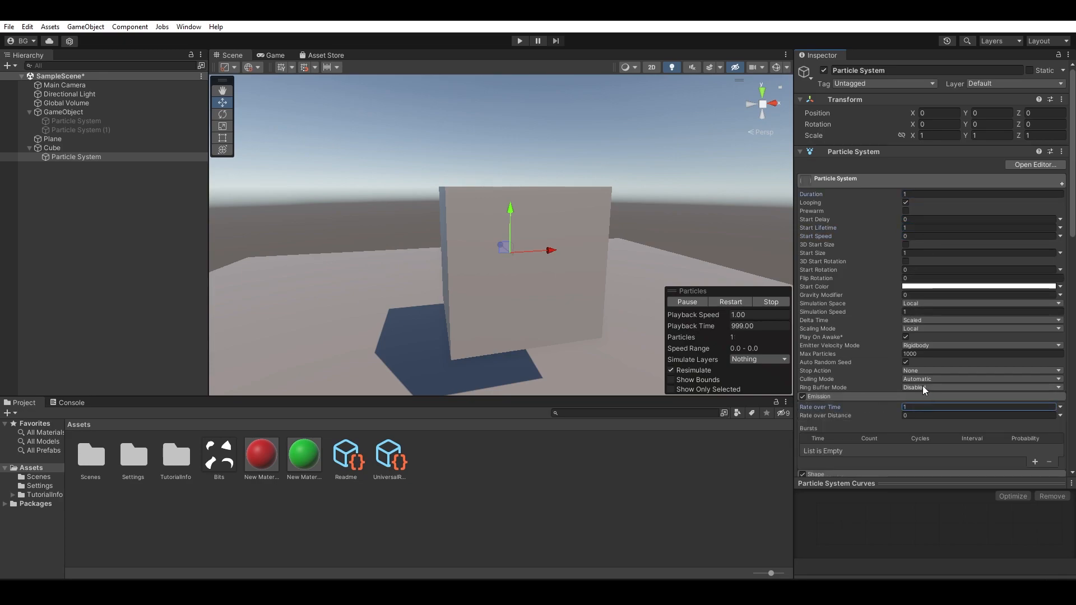
{"action": "scroll", "coordinate": [924, 385], "scroll_direction": "down", "scroll_amount": 10}
{"action": "scroll", "coordinate": [846, 285], "scroll_direction": "down", "scroll_amount": 1}
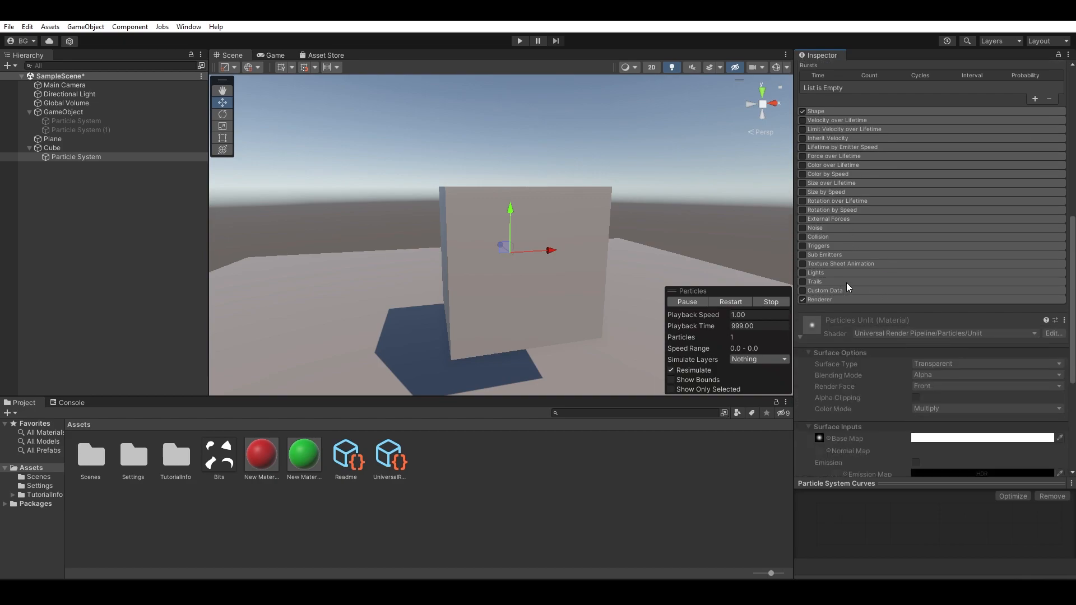
{"action": "left_click", "coordinate": [732, 303]}
{"action": "left_click_drag", "start_coordinate": [557, 284], "coordinate": [493, 279], "text": "alt"}
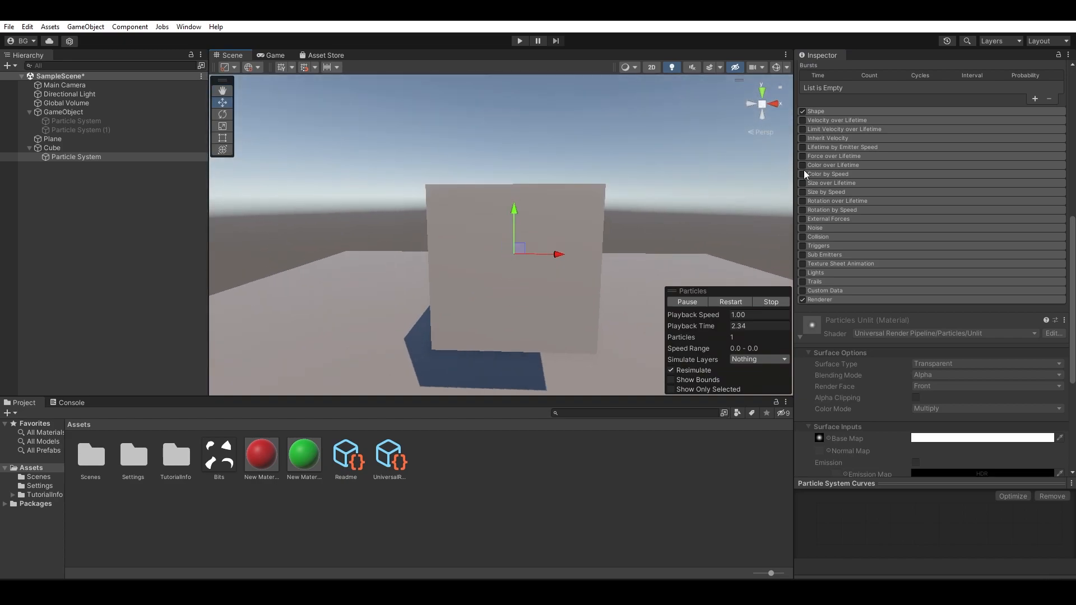
- Change the emitter shape to Sphere, reduce its radius to 0.0001, and restart the simulation
{"action": "scroll", "coordinate": [805, 170], "scroll_direction": "up", "scroll_amount": 1}
{"action": "left_click", "coordinate": [828, 142]}
{"action": "left_click", "coordinate": [912, 151]}
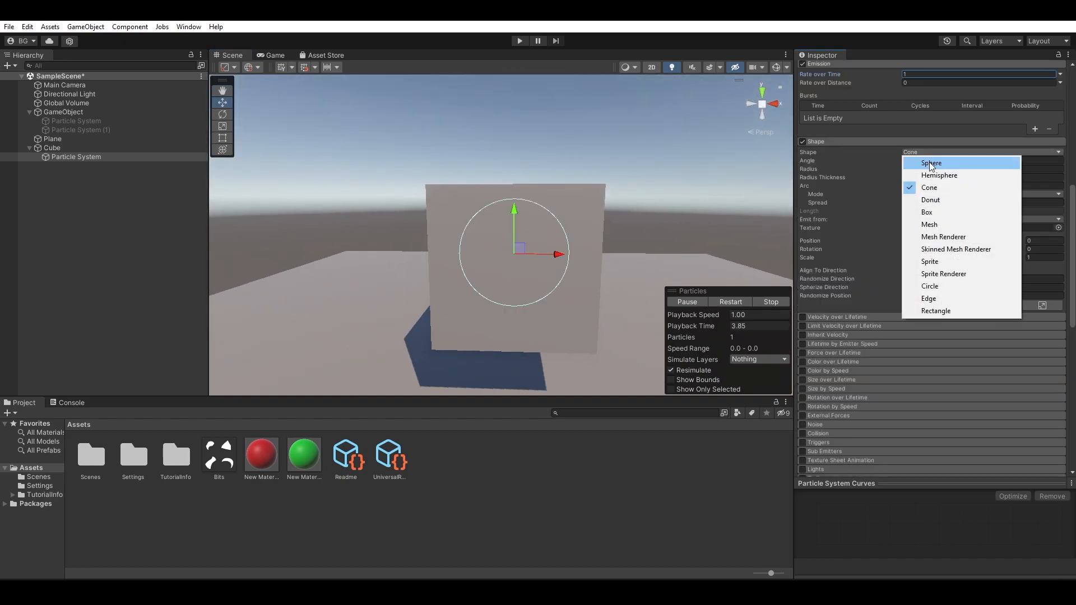
{"action": "left_click", "coordinate": [918, 159]}
{"action": "left_click_drag", "start_coordinate": [875, 162], "coordinate": [849, 163]}
{"action": "left_click_drag", "start_coordinate": [762, 167], "coordinate": [748, 291], "text": "alt"}
{"action": "left_click", "coordinate": [738, 301]}
- Set Render Alignment to Facing in the Renderer module of the Cube's Particle System
{"action": "scroll", "coordinate": [902, 342], "scroll_direction": "down", "scroll_amount": 3}
{"action": "scroll", "coordinate": [893, 339], "scroll_direction": "down", "scroll_amount": 3}
{"action": "left_click", "coordinate": [825, 228]}
{"action": "scroll", "coordinate": [897, 289], "scroll_direction": "down", "scroll_amount": 2}
{"action": "left_click", "coordinate": [918, 239]}
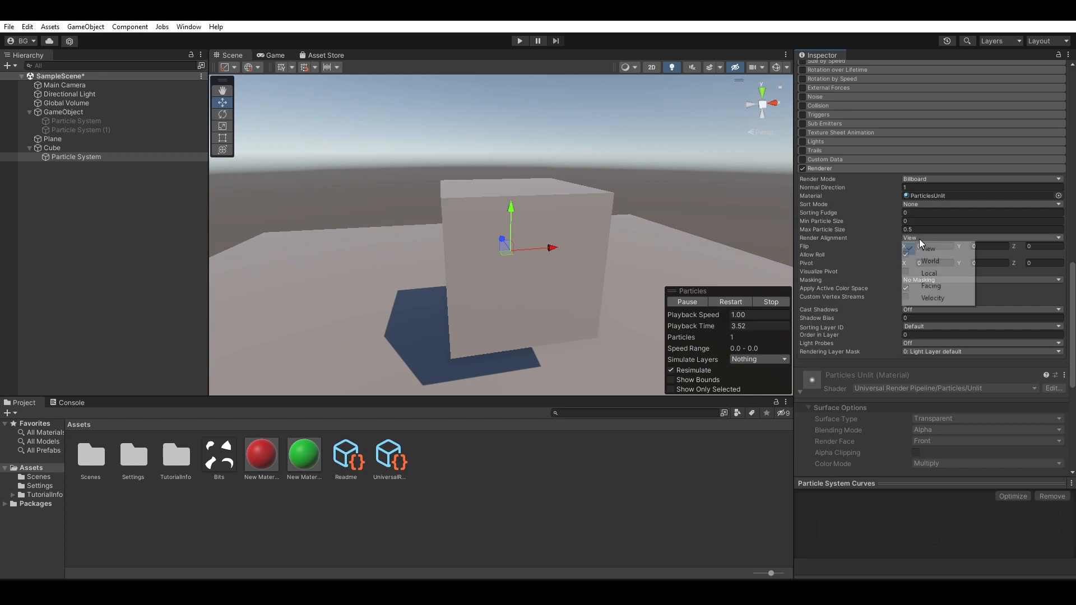
{"action": "left_click", "coordinate": [932, 286]}
{"action": "left_click_drag", "start_coordinate": [678, 217], "coordinate": [674, 189], "text": "alt"}
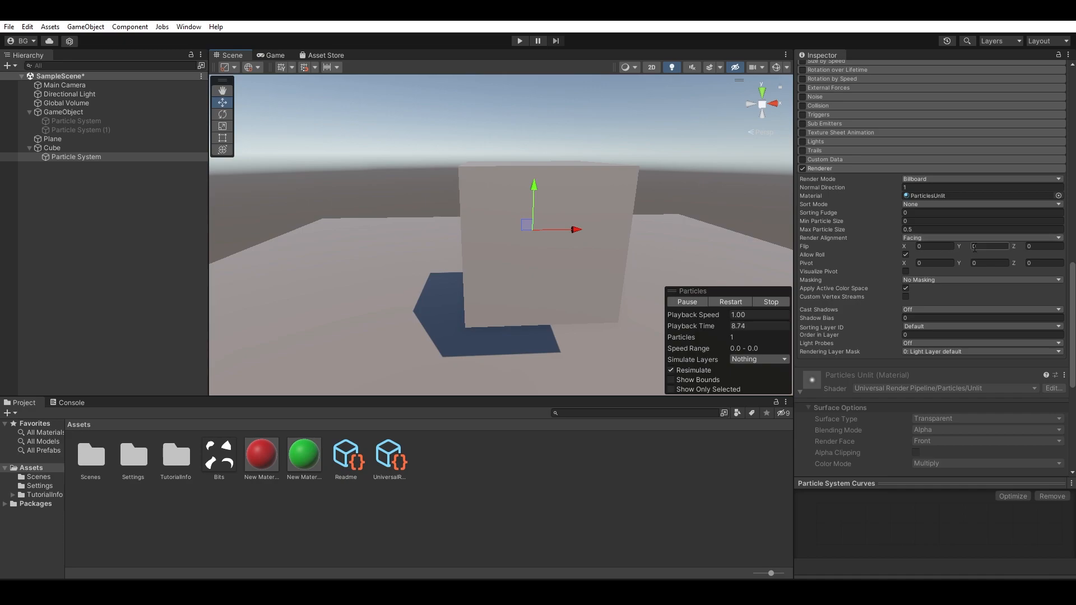
- Lower the Renderer's Pivot Z to about -2.69, checking the particle in front of the Cube from several sides
{"action": "left_click_drag", "start_coordinate": [1017, 263], "coordinate": [993, 270]}
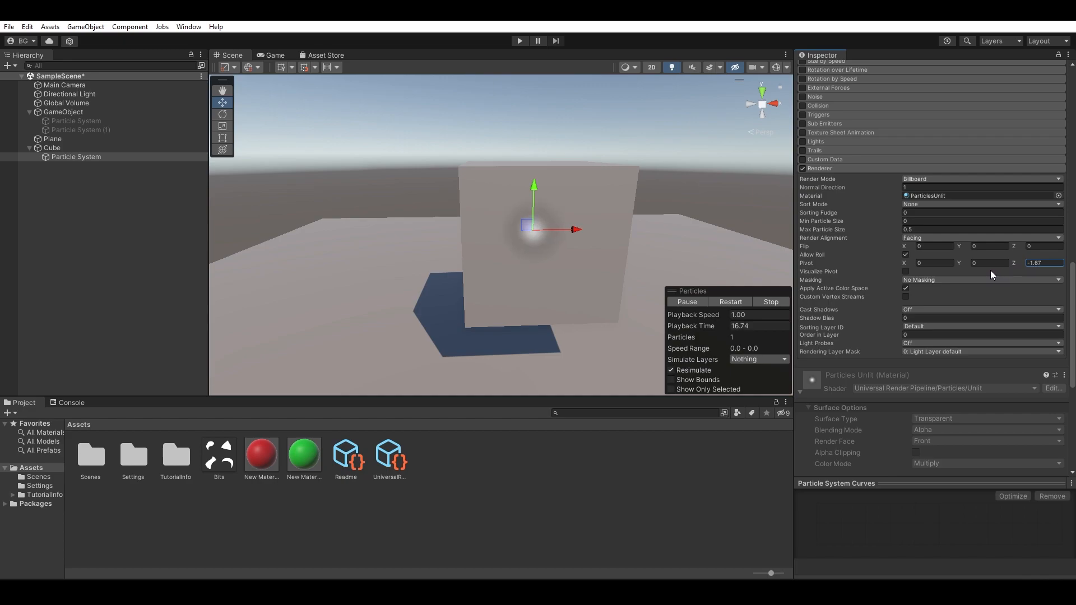
{"action": "left_click_drag", "start_coordinate": [743, 224], "coordinate": [560, 231], "text": "alt"}
{"action": "left_click_drag", "start_coordinate": [1022, 267], "coordinate": [1000, 266]}
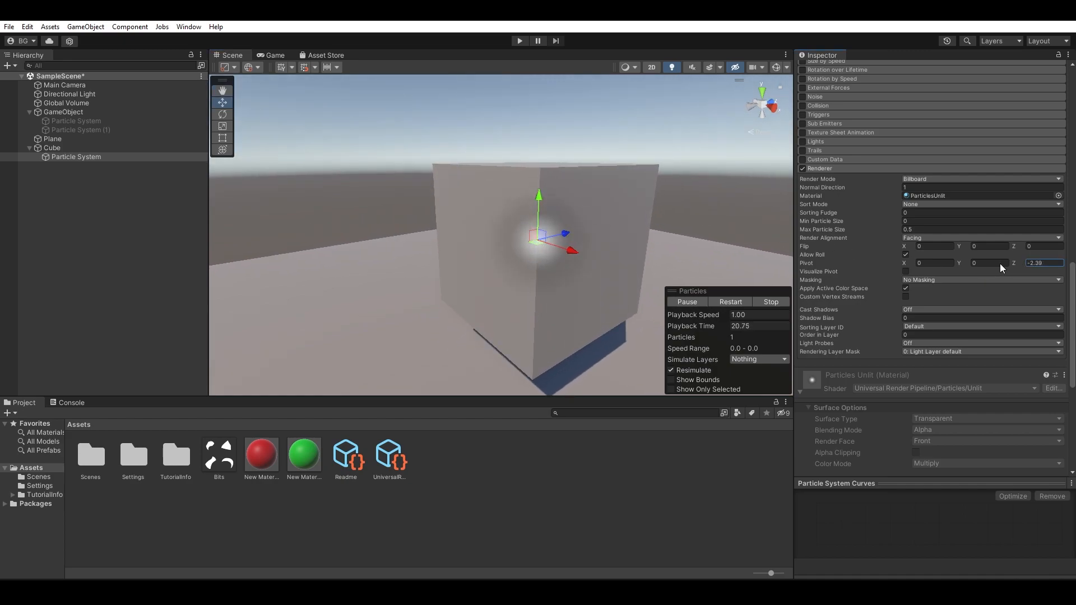
{"action": "left_click_drag", "start_coordinate": [385, 281], "coordinate": [512, 222], "text": "alt"}
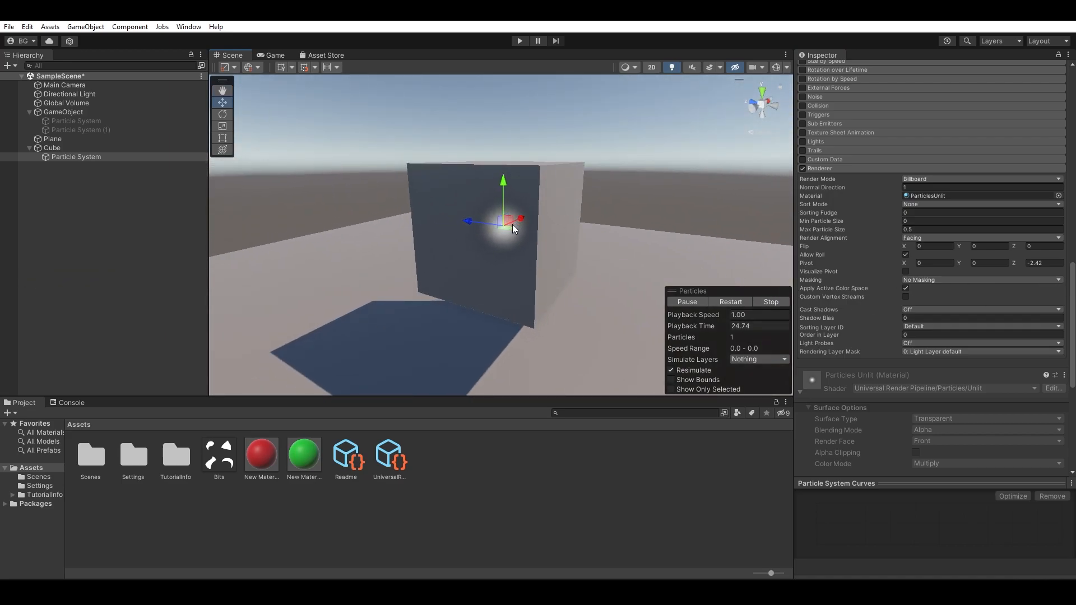
{"action": "left_click_drag", "start_coordinate": [496, 324], "coordinate": [735, 163], "text": "alt"}
{"action": "left_click_drag", "start_coordinate": [612, 217], "coordinate": [612, 207], "text": "alt"}
{"action": "mouse_move", "coordinate": [1020, 264]}
{"action": "left_mouse_down"}
{"action": "mouse_move", "coordinate": [1000, 263]}
{"action": "mouse_move", "coordinate": [1040, 256]}
{"action": "mouse_move", "coordinate": [1018, 255]}
{"action": "left_mouse_up"}
{"action": "left_click_drag", "start_coordinate": [645, 208], "coordinate": [679, 230], "text": "alt"}
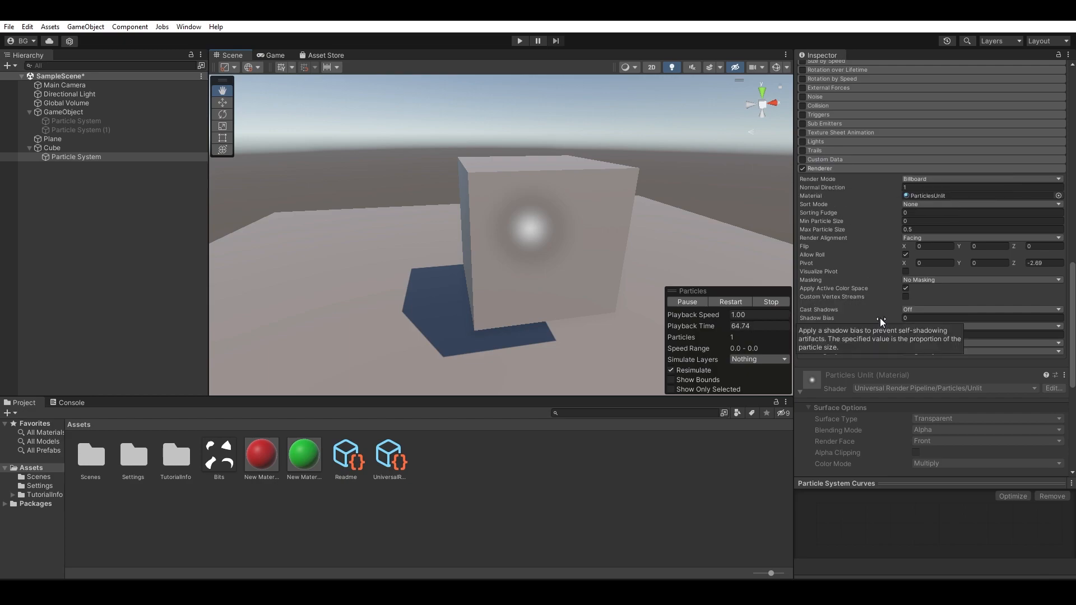
- Set Cast Shadows to On in the Renderer module and inspect the ground beside the Cube for a particle shadow
{"action": "left_click", "coordinate": [933, 310]}
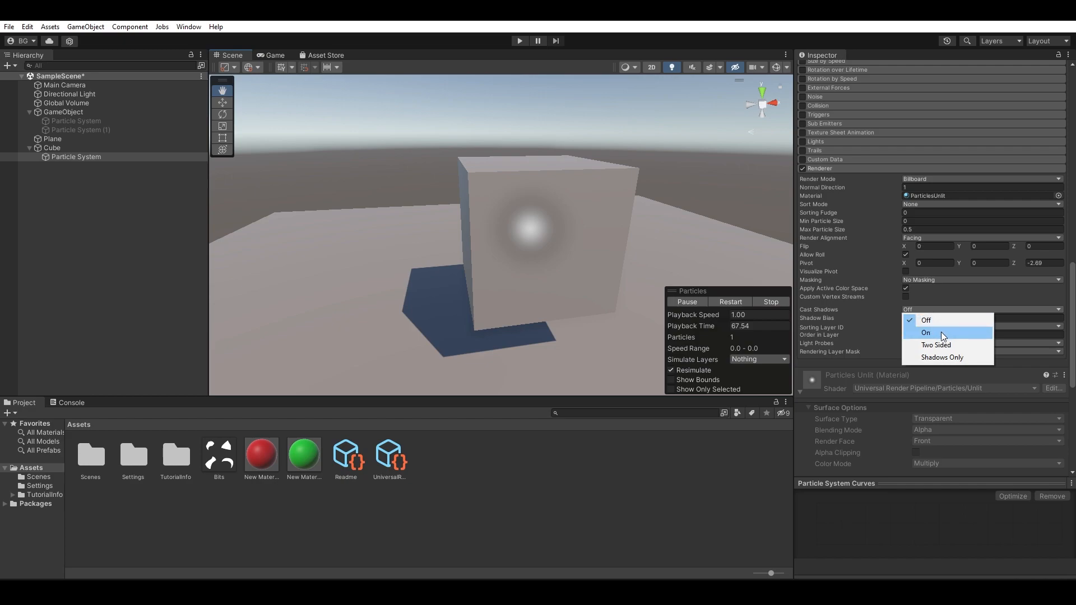
{"action": "left_click", "coordinate": [940, 332]}
{"action": "mouse_move", "coordinate": [598, 279]}
{"action": "left_mouse_down", "text": "alt"}
{"action": "mouse_move", "coordinate": [567, 310]}
{"action": "mouse_move", "coordinate": [600, 284]}
{"action": "left_mouse_up", "text": "alt"}
{"action": "scroll", "coordinate": [600, 284], "scroll_direction": "up", "scroll_amount": 2}
{"action": "middle_click_drag", "start_coordinate": [600, 284], "coordinate": [653, 212]}
{"action": "left_click_drag", "start_coordinate": [653, 211], "coordinate": [617, 193], "text": "alt"}
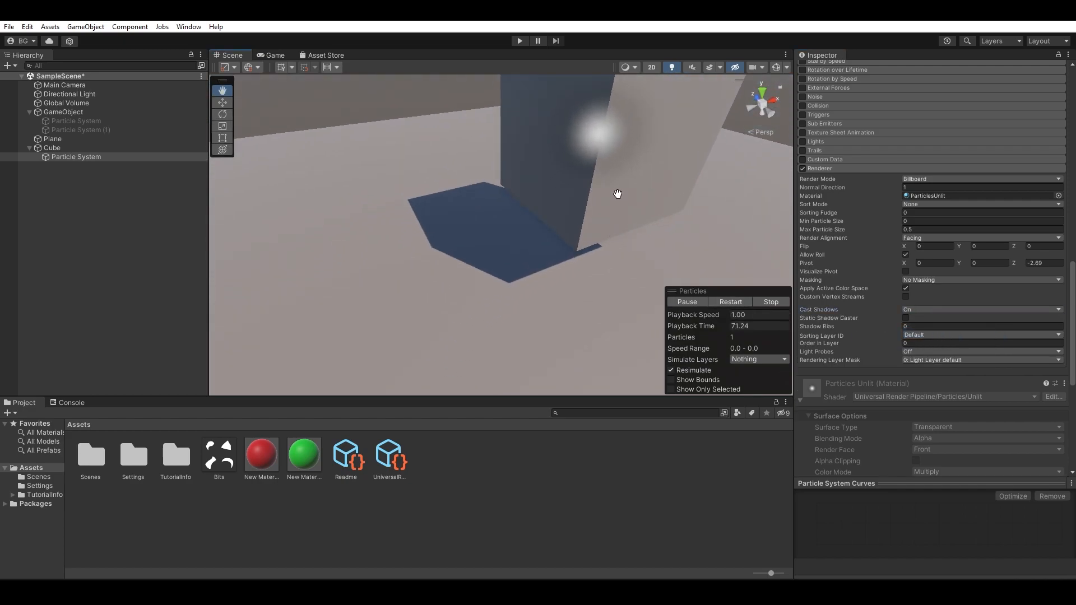
- Move the Particle System out of the Cube to the scene's root level, and deactivate the Cube
{"action": "left_click_drag", "start_coordinate": [73, 155], "coordinate": [76, 144]}
{"action": "left_click", "coordinate": [74, 156]}
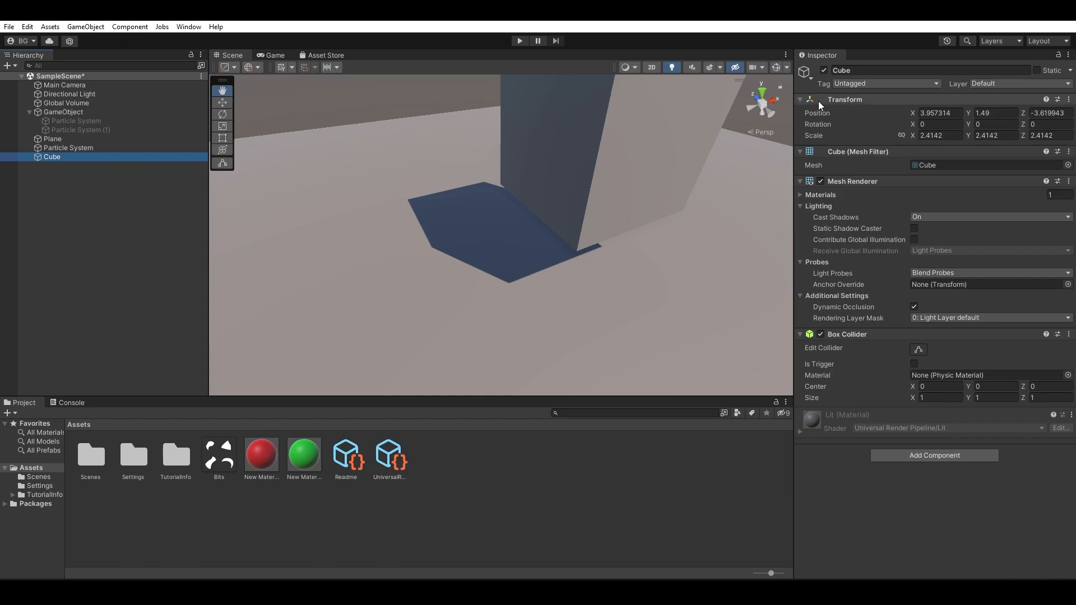
{"action": "left_click", "coordinate": [823, 70]}
- Restart the root-level Particle System's simulation, frame it in the view, and lower it to about Y -0.78
{"action": "left_click", "coordinate": [93, 148]}
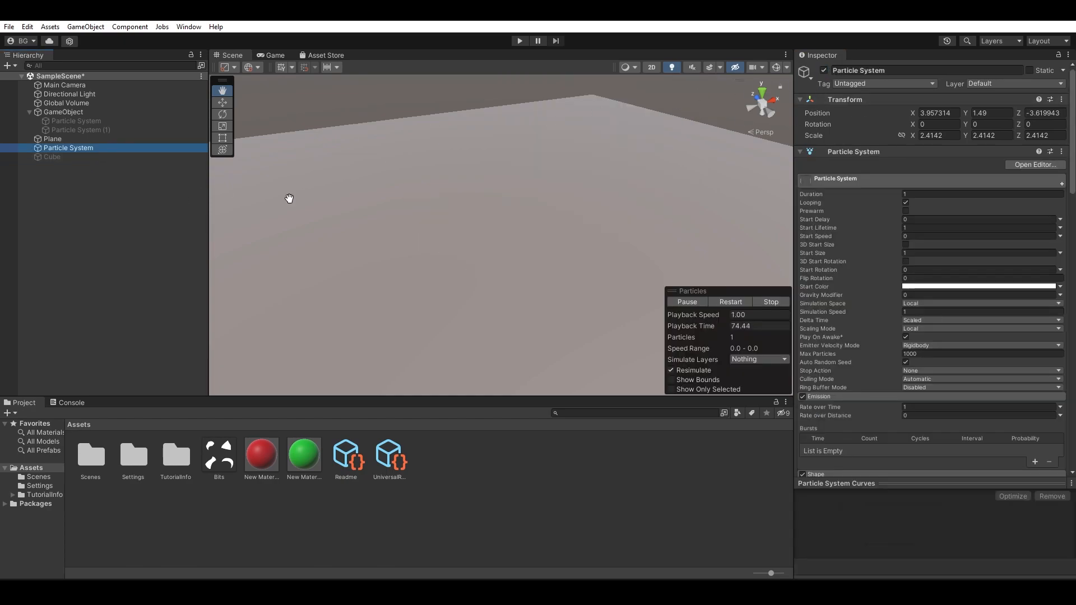
{"action": "left_click", "coordinate": [731, 301]}
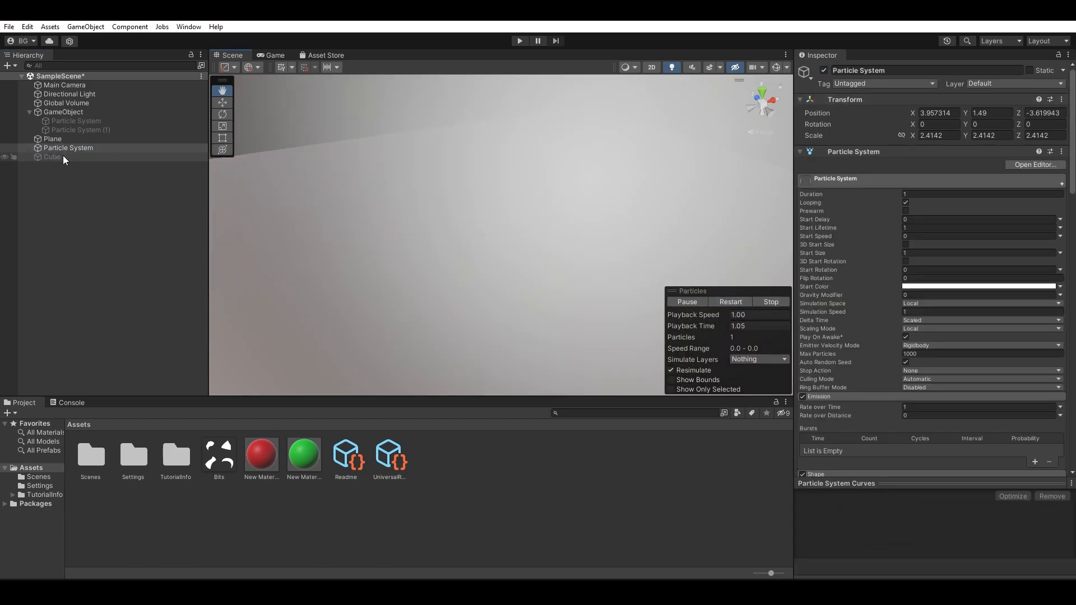
{"action": "double_click", "coordinate": [74, 147]}
{"action": "scroll", "coordinate": [521, 269], "scroll_direction": "up", "scroll_amount": 5}
{"action": "left_click_drag", "start_coordinate": [573, 267], "coordinate": [583, 234], "text": "alt"}
{"action": "left_click_drag", "start_coordinate": [503, 195], "coordinate": [507, 263]}
{"action": "left_click_drag", "start_coordinate": [541, 276], "coordinate": [539, 313], "text": "alt"}
{"action": "middle_click_drag", "start_coordinate": [539, 313], "coordinate": [607, 198]}
{"action": "left_click_drag", "start_coordinate": [608, 199], "coordinate": [593, 238], "text": "alt"}
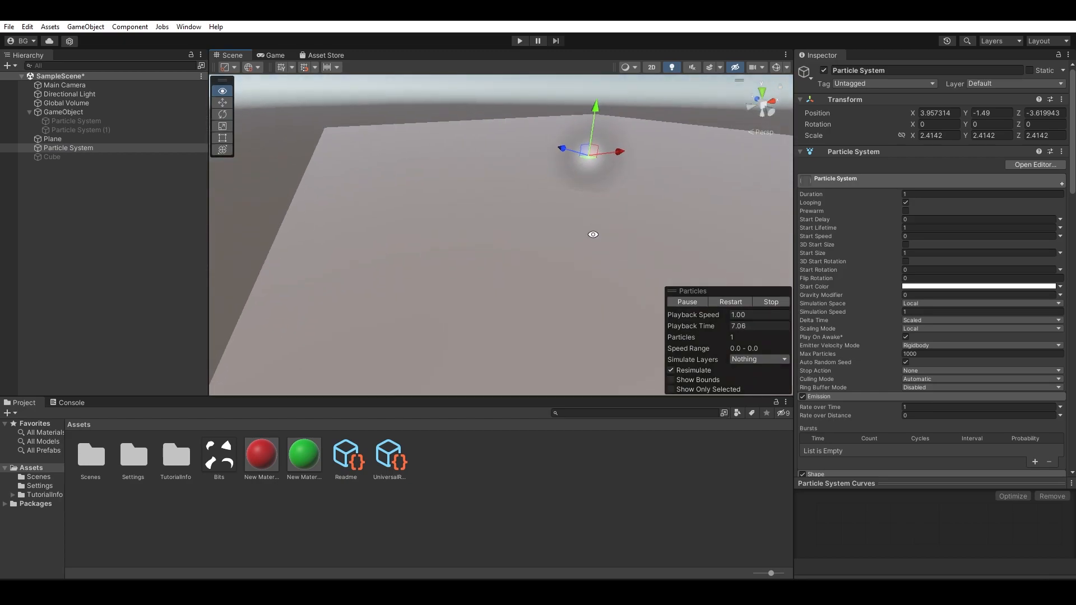
{"action": "left_click_drag", "start_coordinate": [597, 114], "coordinate": [599, 93]}
- Review the remaining Renderer settings, from shadows and sorting layer to light probes and rendering layer mask
{"action": "scroll", "coordinate": [914, 324], "scroll_direction": "down", "scroll_amount": 10}
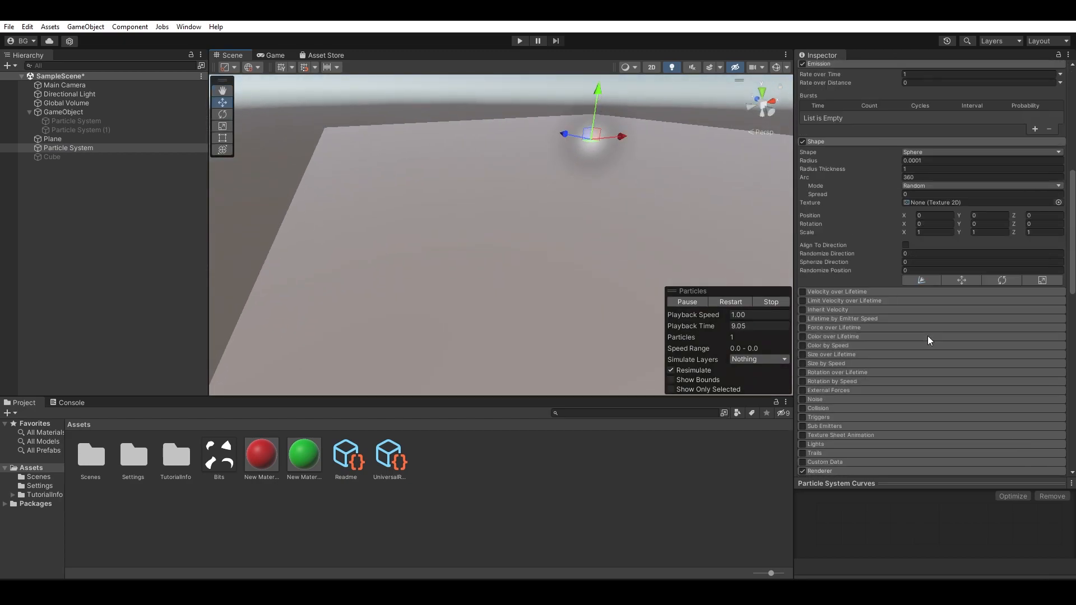
{"action": "scroll", "coordinate": [927, 336], "scroll_direction": "down", "scroll_amount": 15}
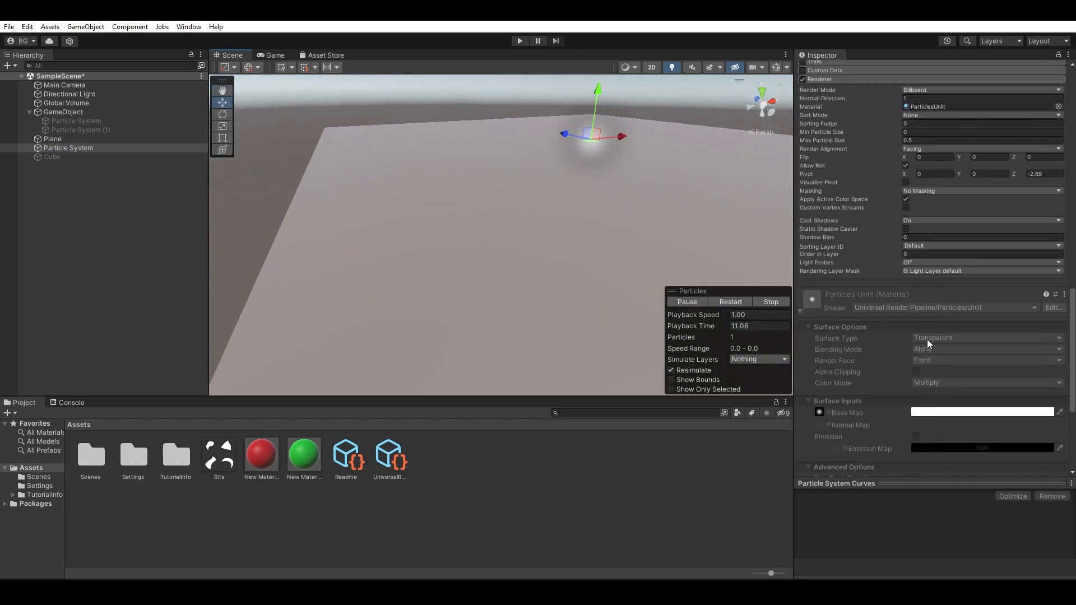
{"action": "scroll", "coordinate": [927, 339], "scroll_direction": "up", "scroll_amount": 4}
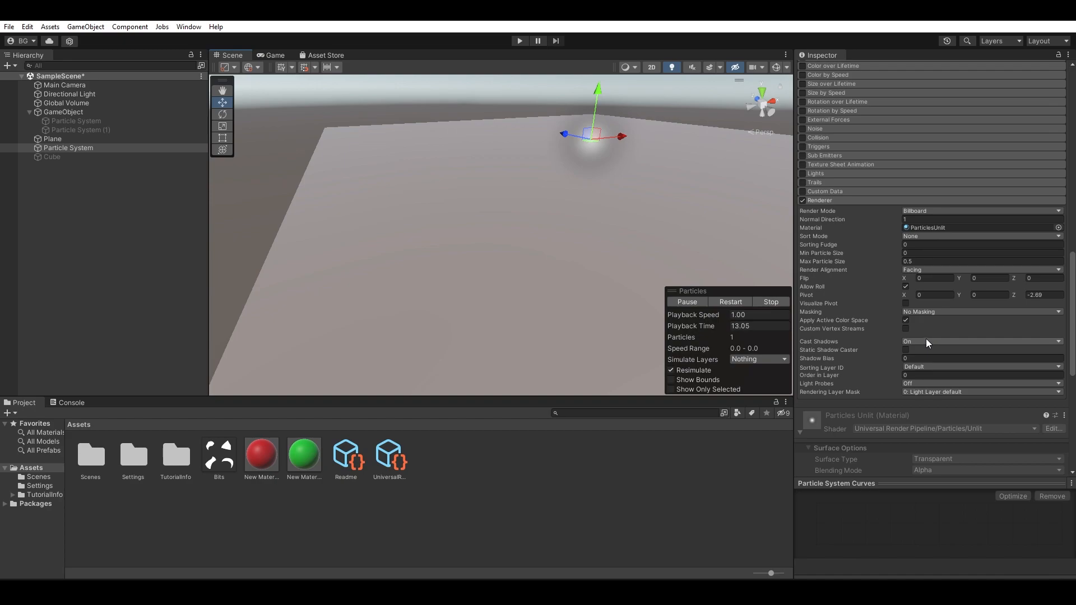
{"action": "scroll", "coordinate": [935, 334], "scroll_direction": "down", "scroll_amount": 1}
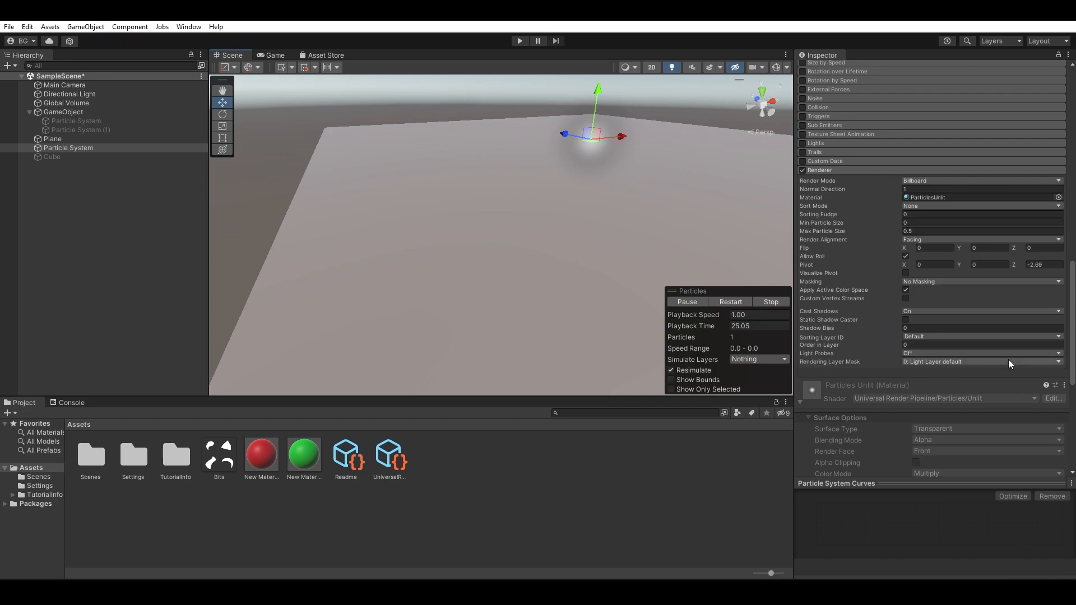
{"action": "scroll", "coordinate": [954, 362], "scroll_direction": "down", "scroll_amount": 3}
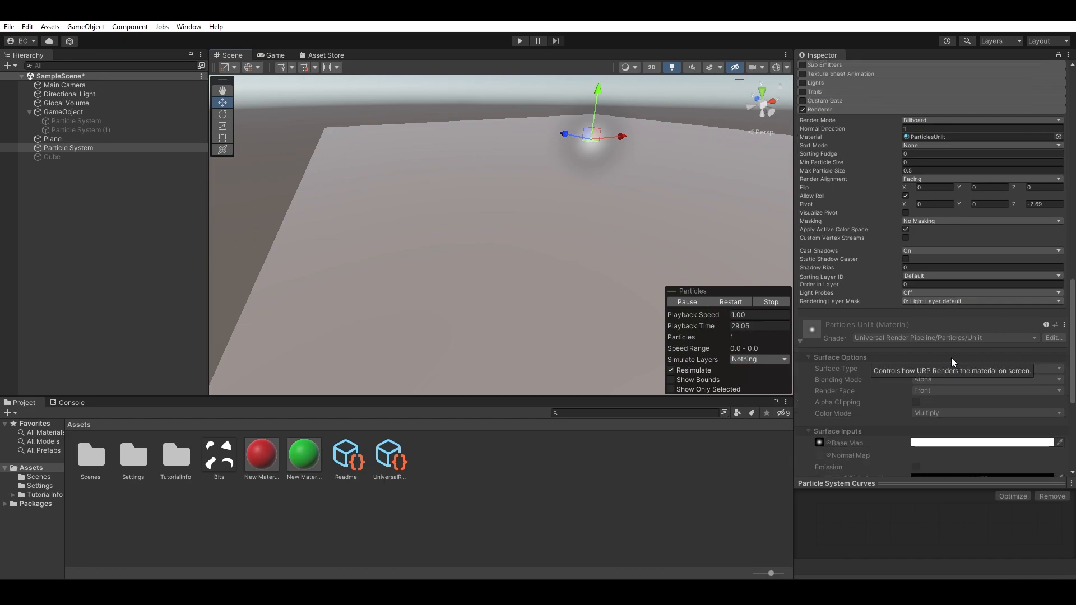
{"action": "scroll", "coordinate": [951, 361], "scroll_direction": "up", "scroll_amount": 20}
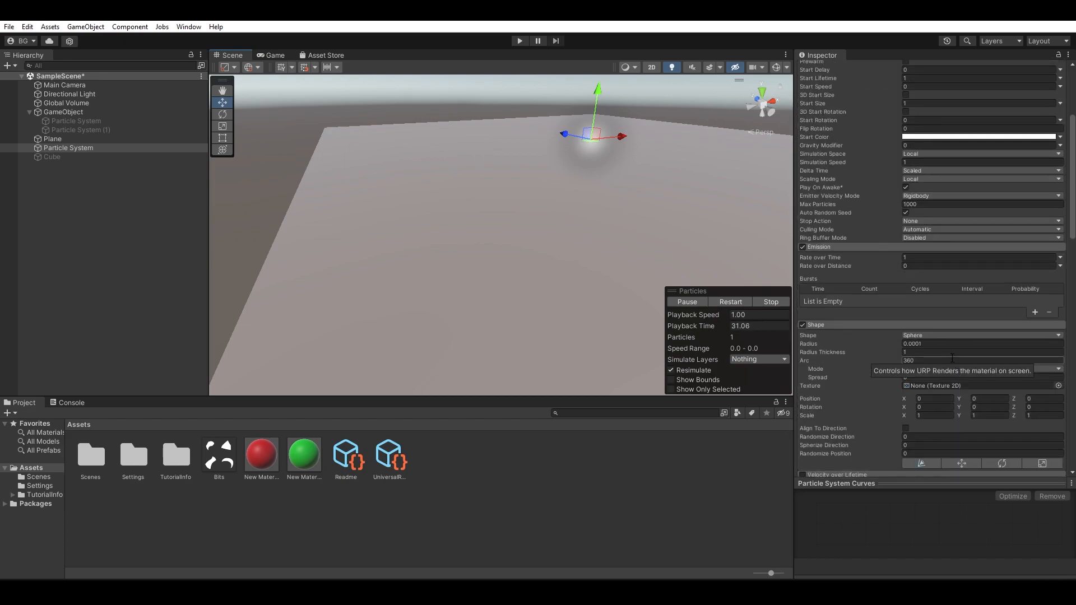
{"action": "scroll", "coordinate": [952, 358], "scroll_direction": "up", "scroll_amount": 7}
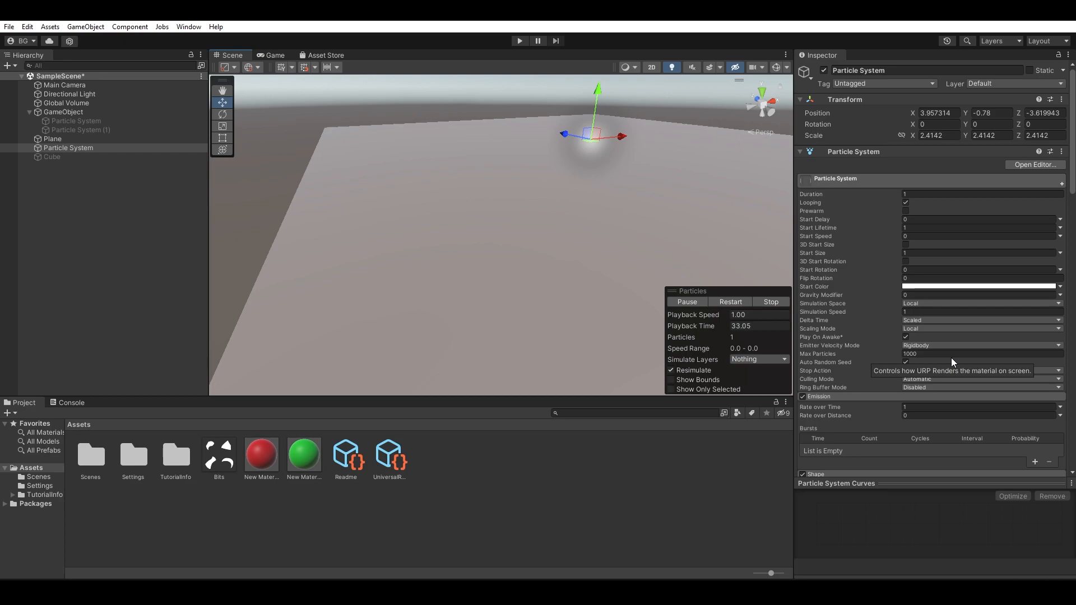